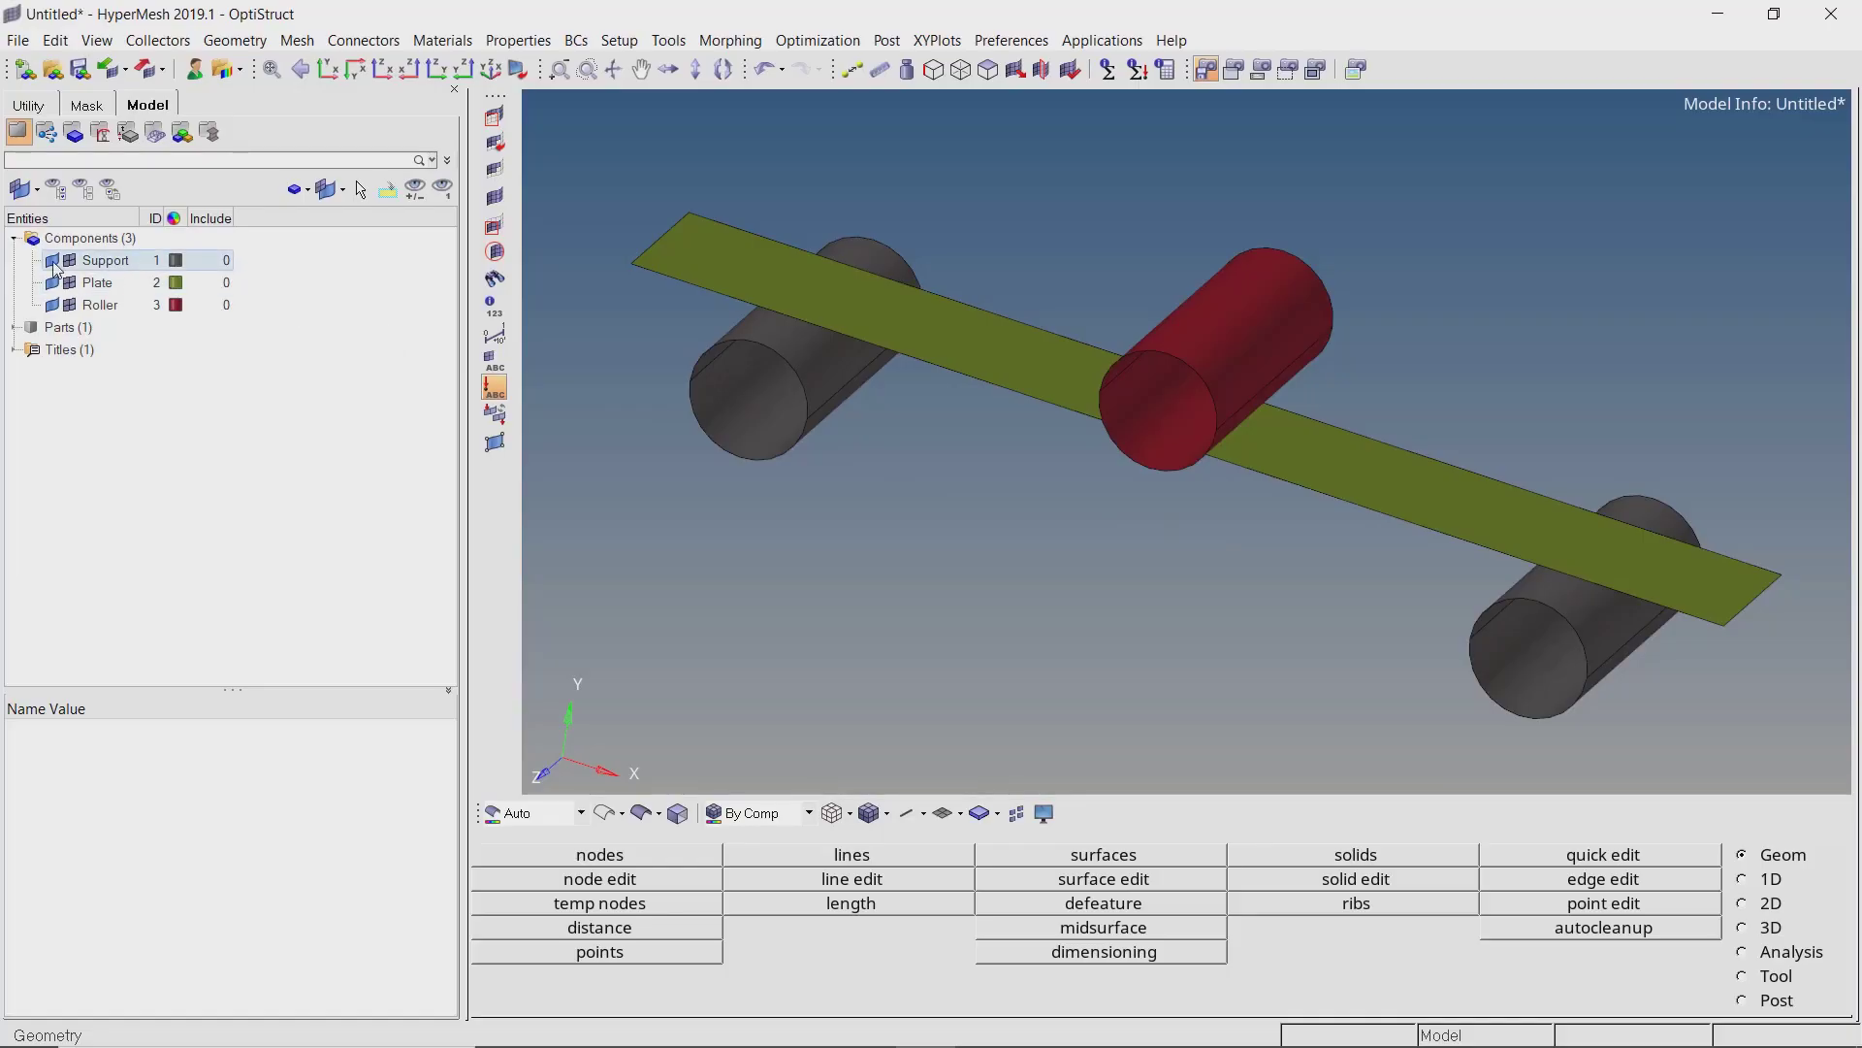
Toggle the geometry display of the Support, Plate and Roller components off and on to identify each part.
left_click(55, 264)
left_click(52, 283)
left_click(52, 284)
left_click(55, 306)
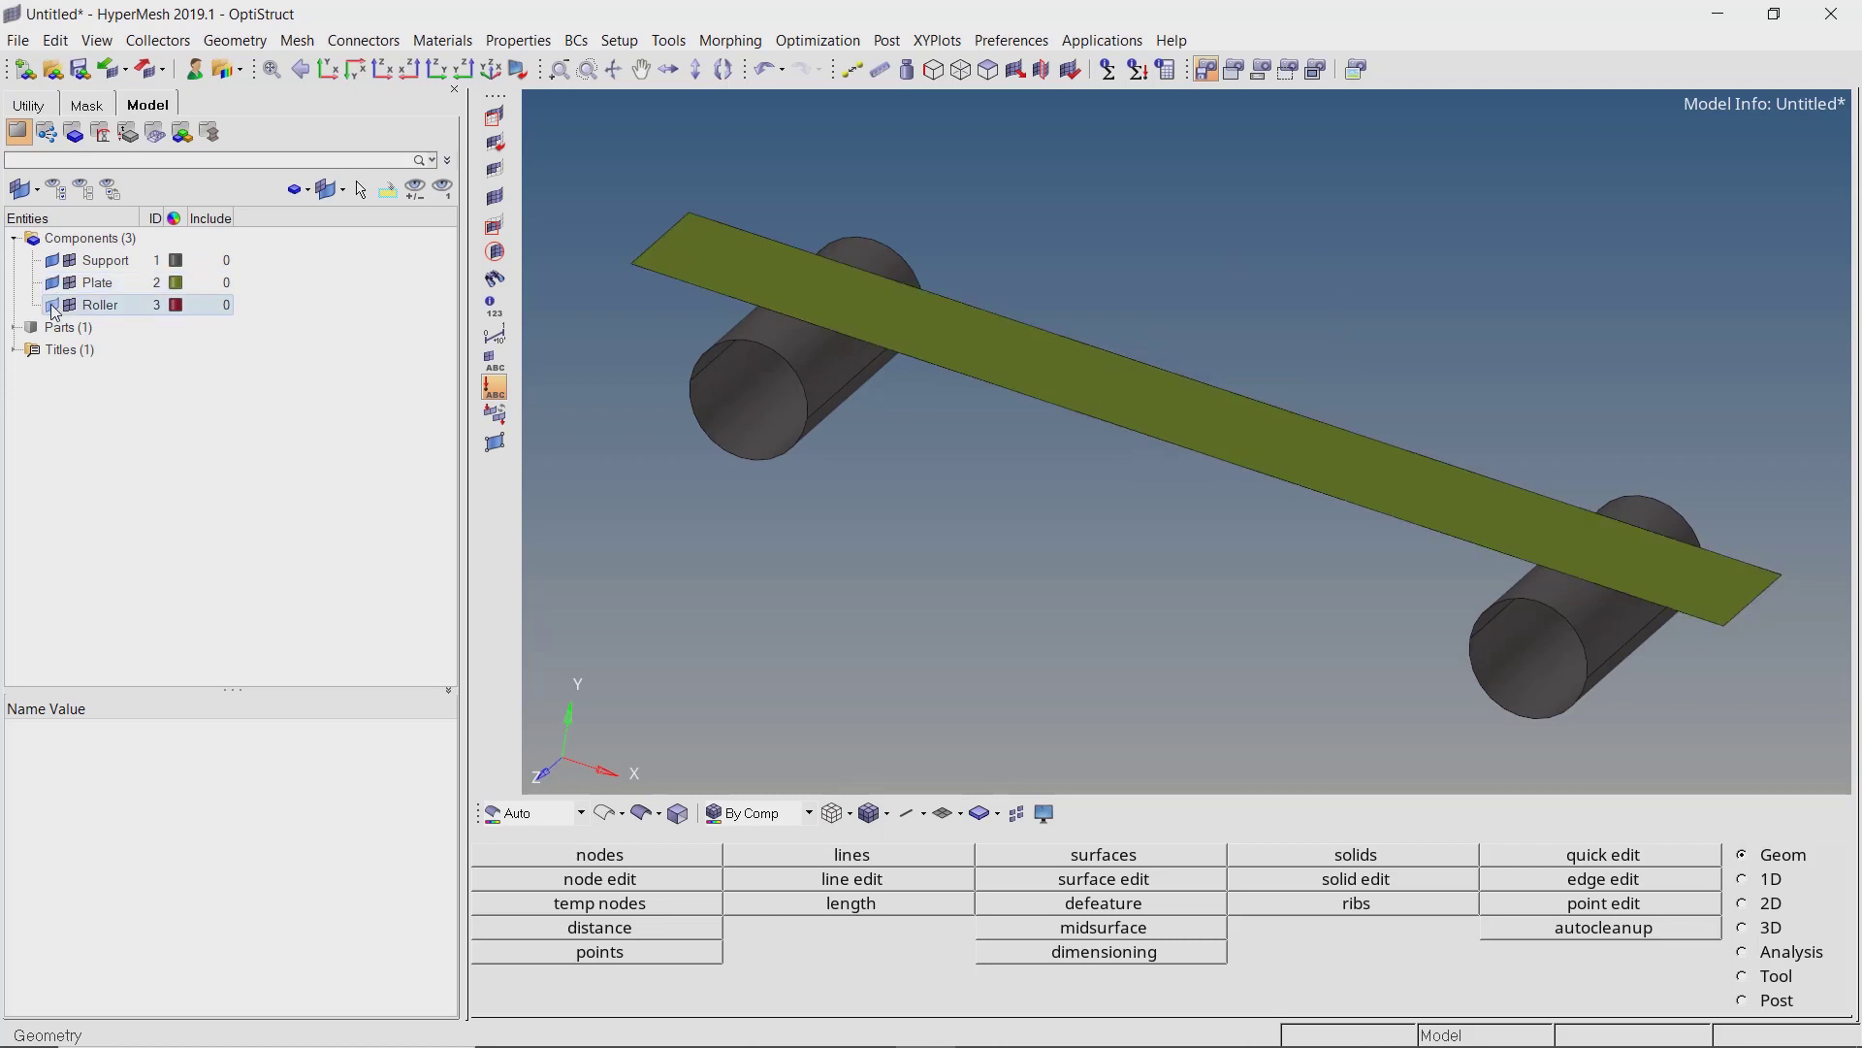
left_click(55, 305)
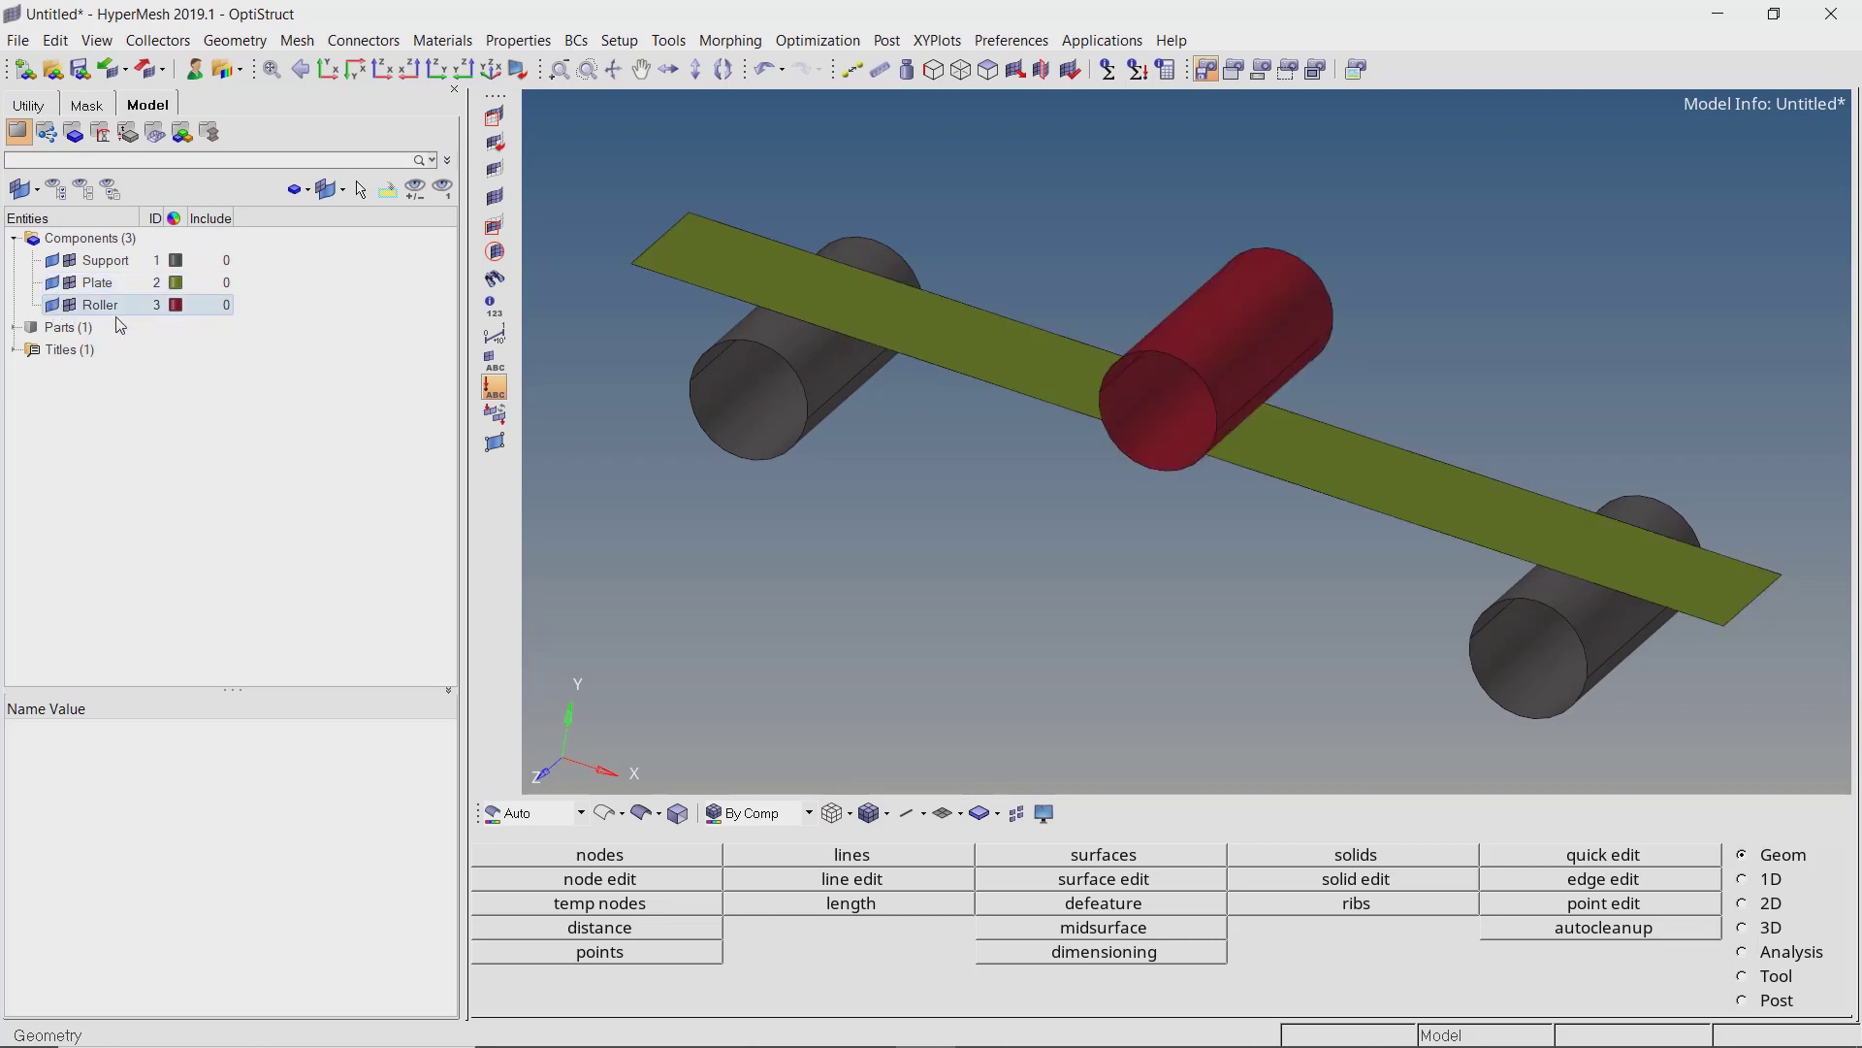
Automesh all surfaces of the supports, plate and roller with an element size of 5.
left_click(1758, 902)
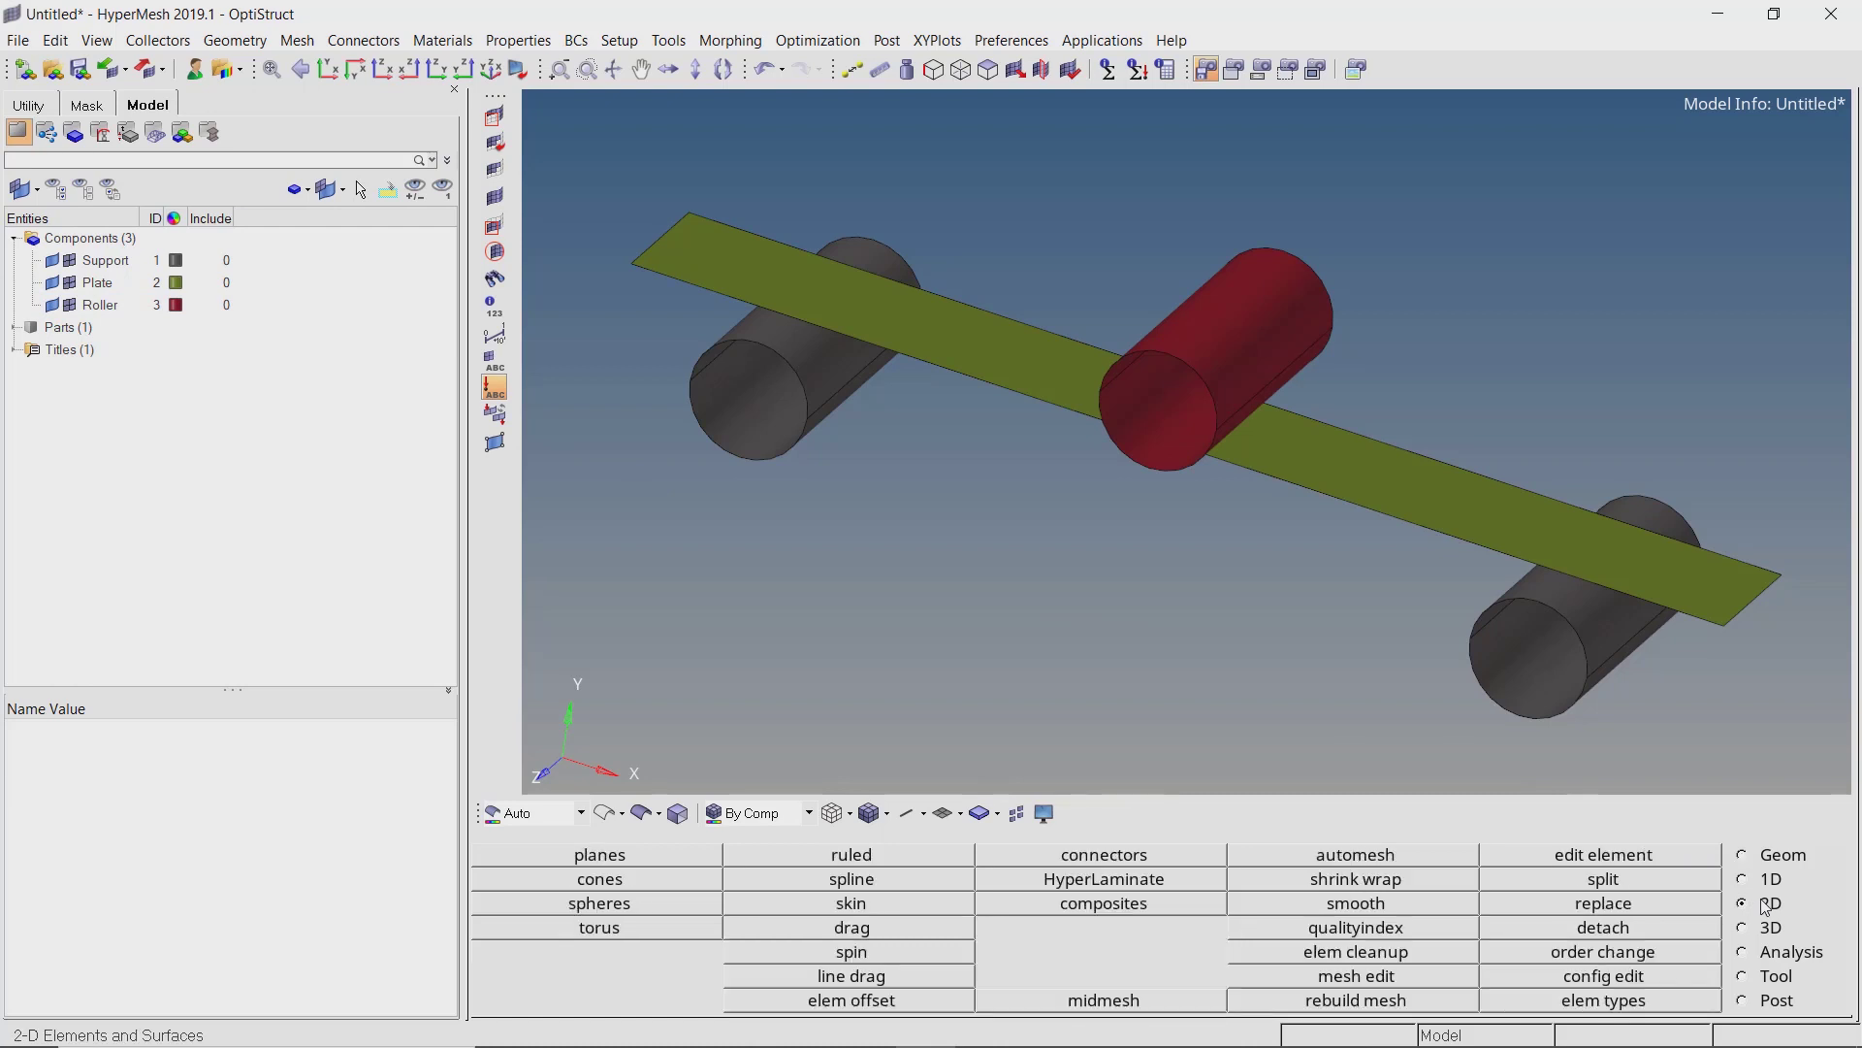
left_click(1444, 855)
left_click(1184, 866)
type("5")
key("Return")
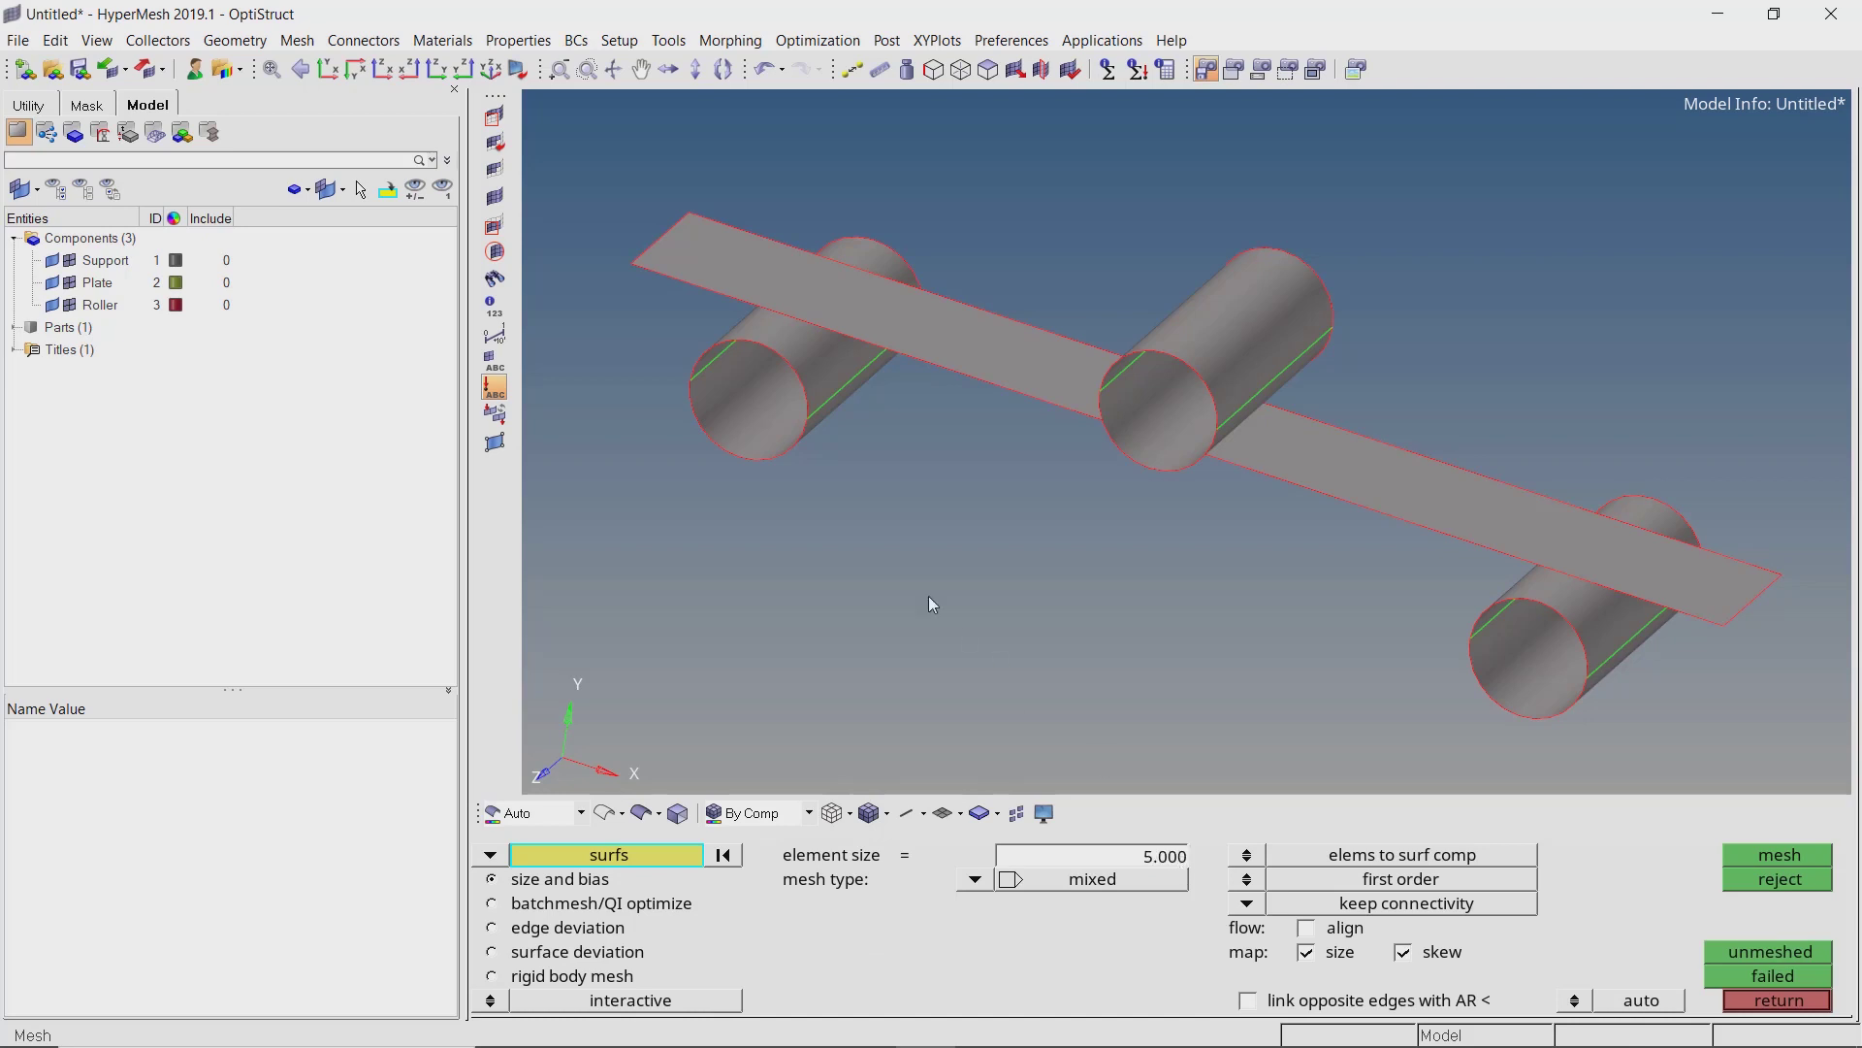
left_click_drag(572, 149, 1804, 776)
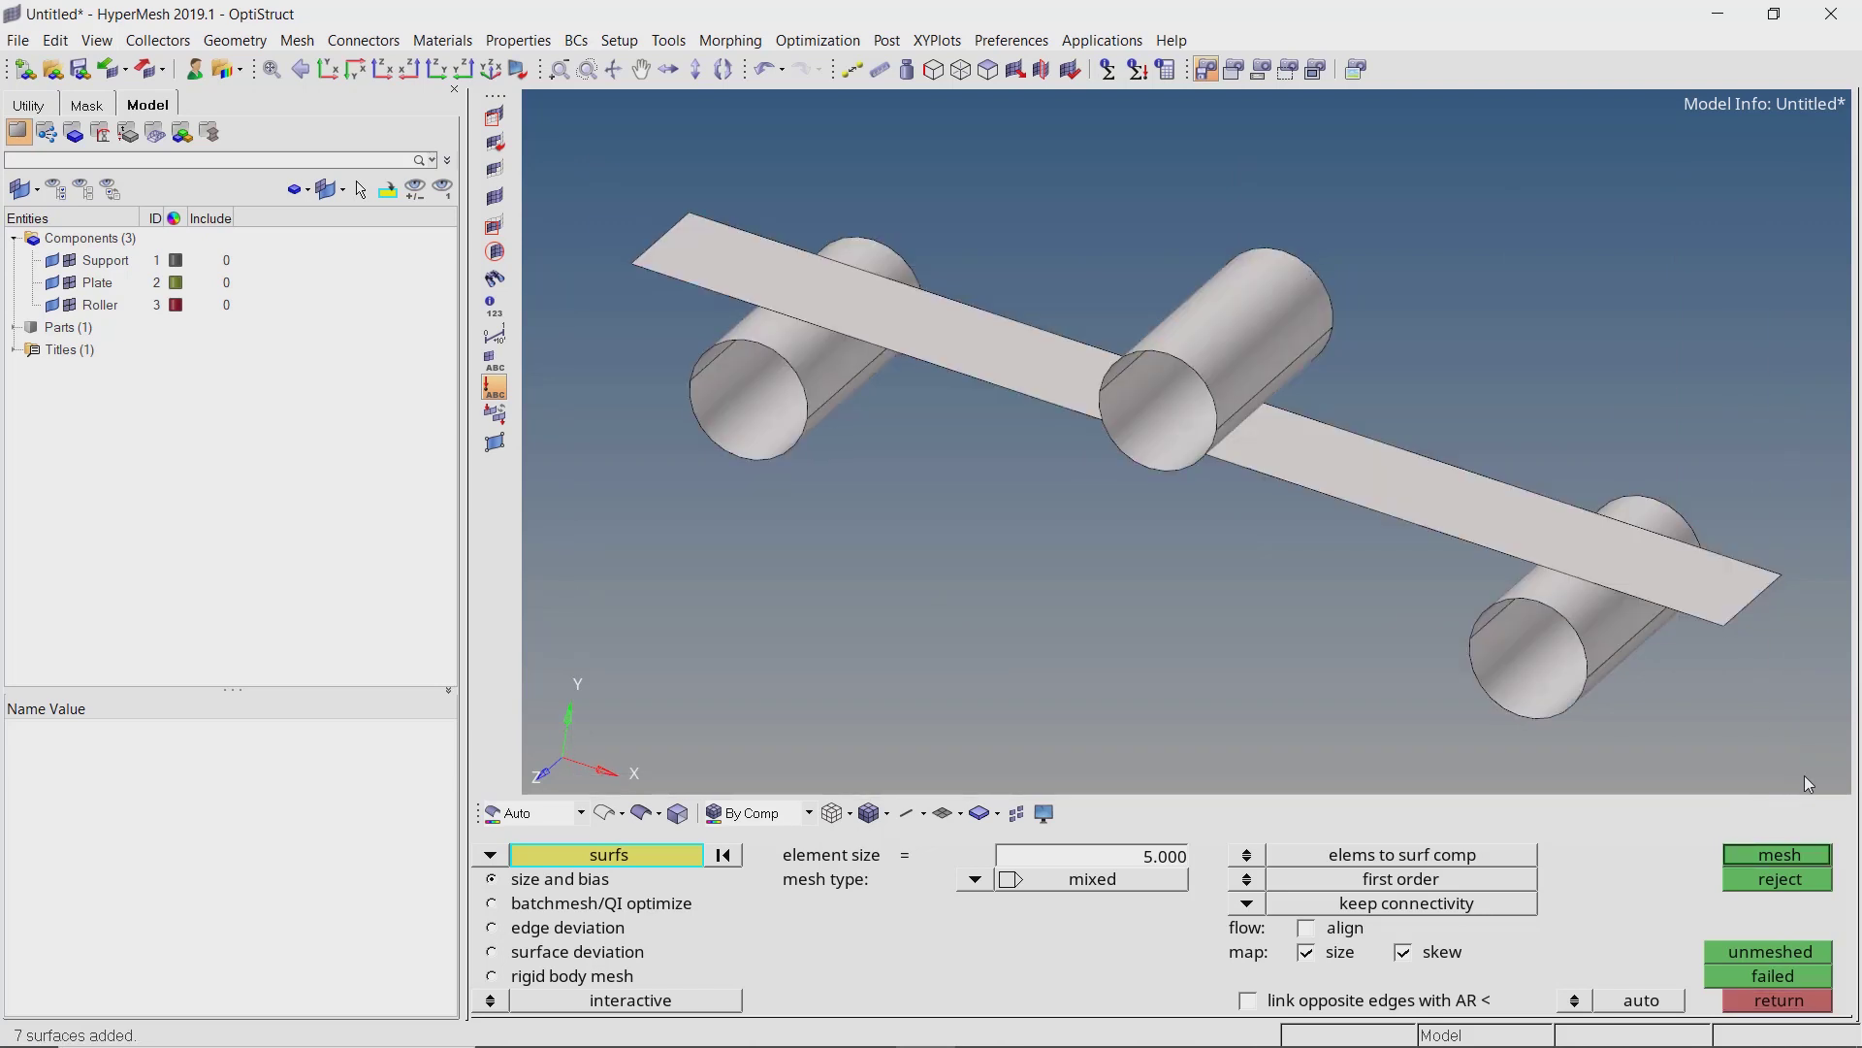
left_click(1806, 852)
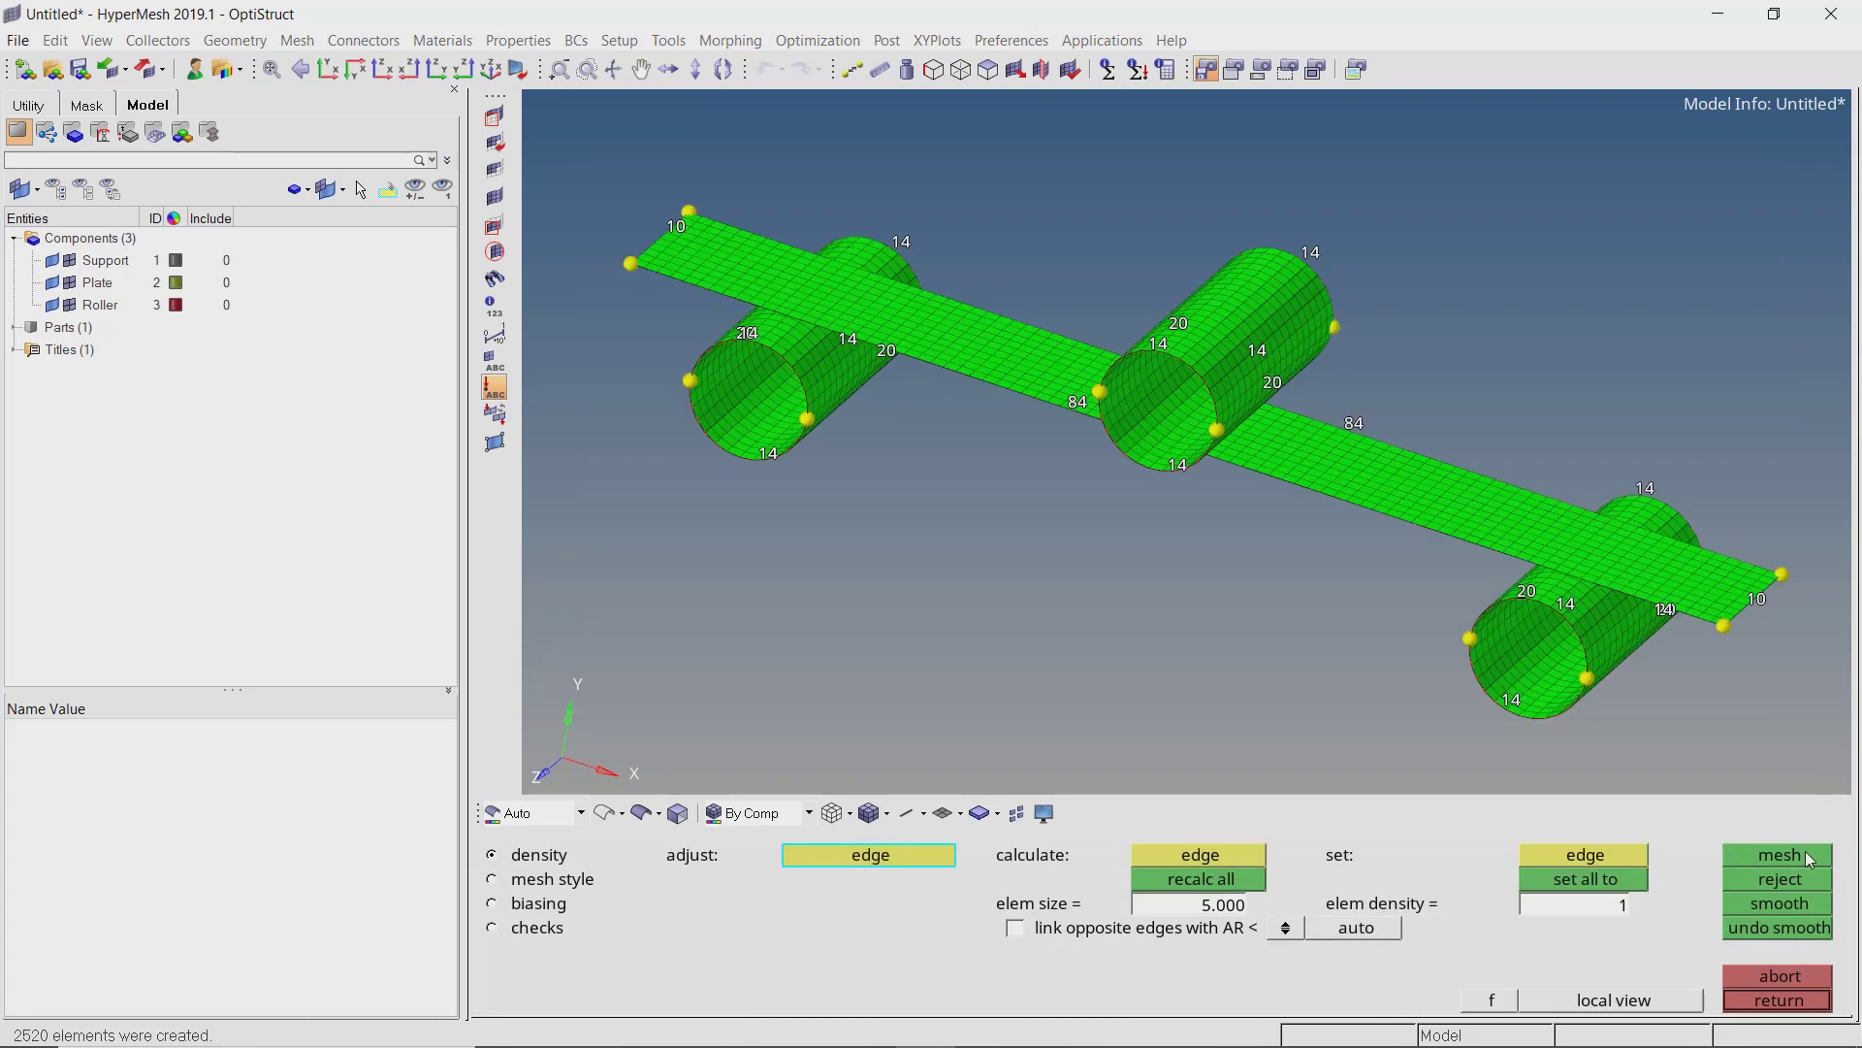
left_click(1821, 1001)
left_click(1822, 1001)
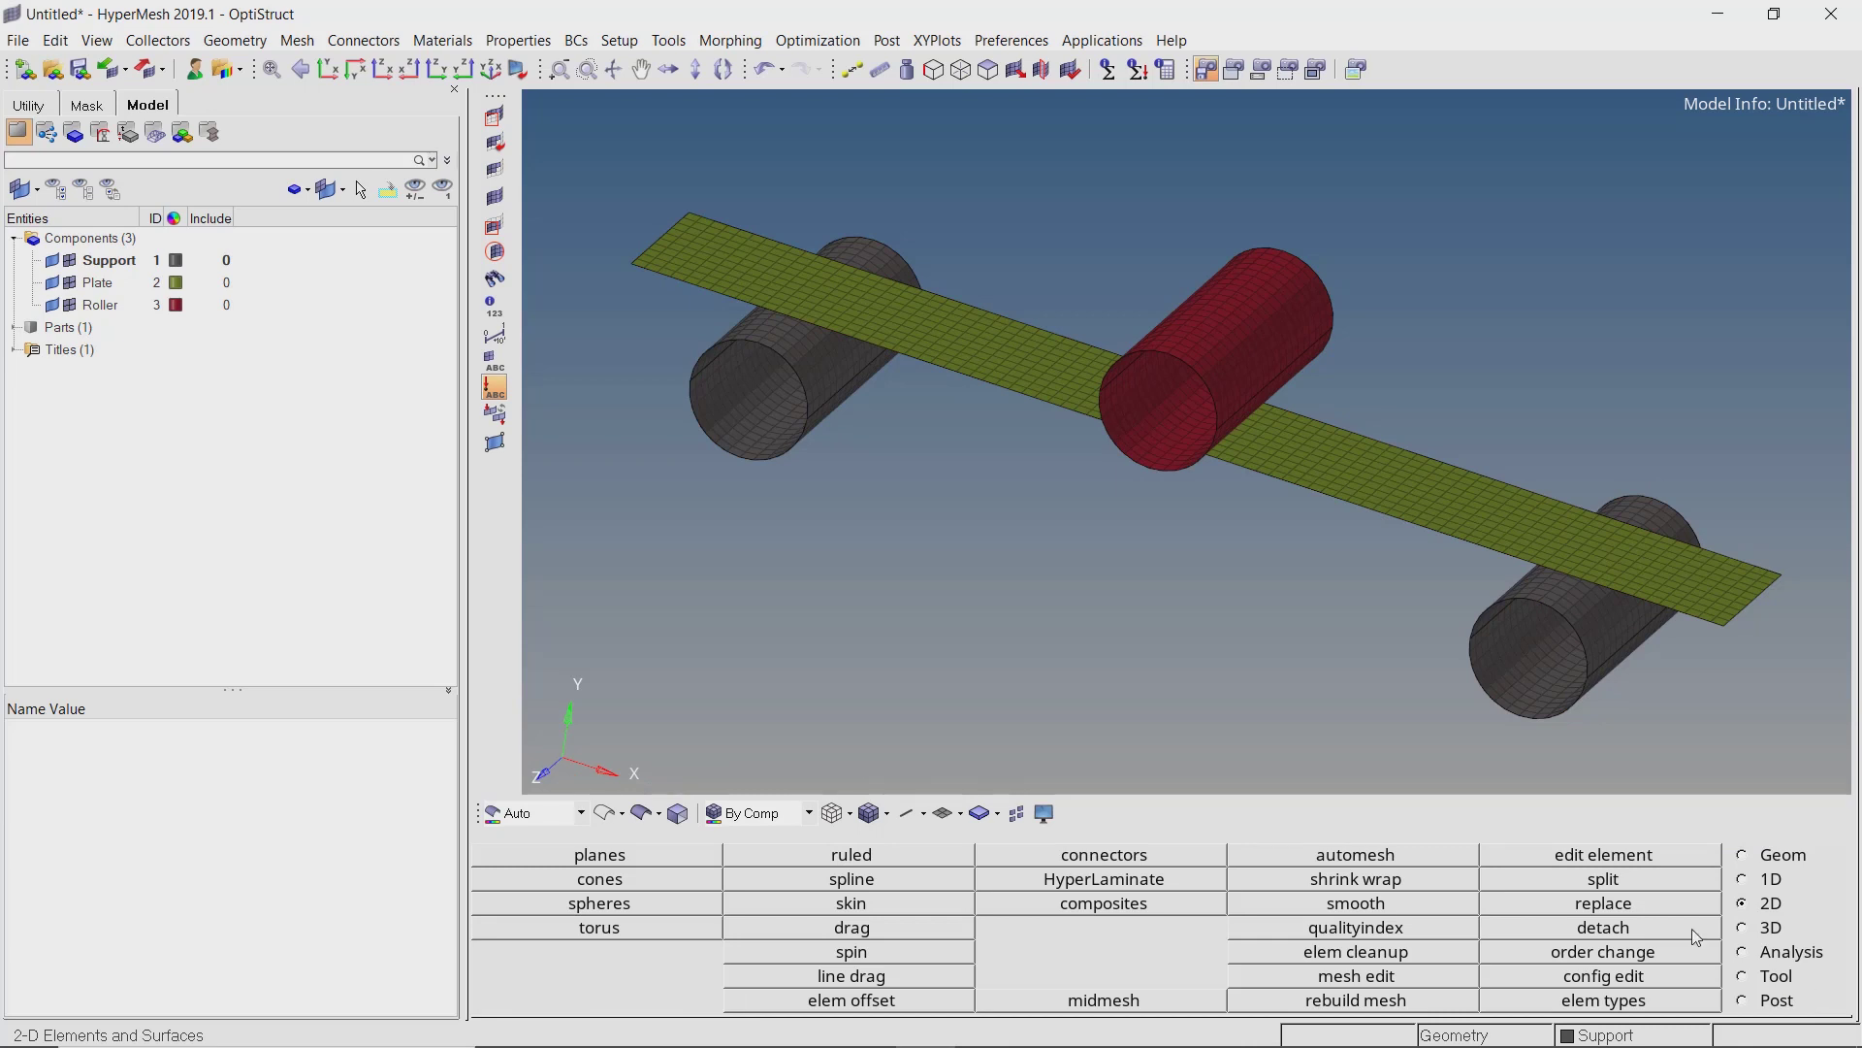
Create a new component named rigids to hold the rigid elements.
right_click(392, 278)
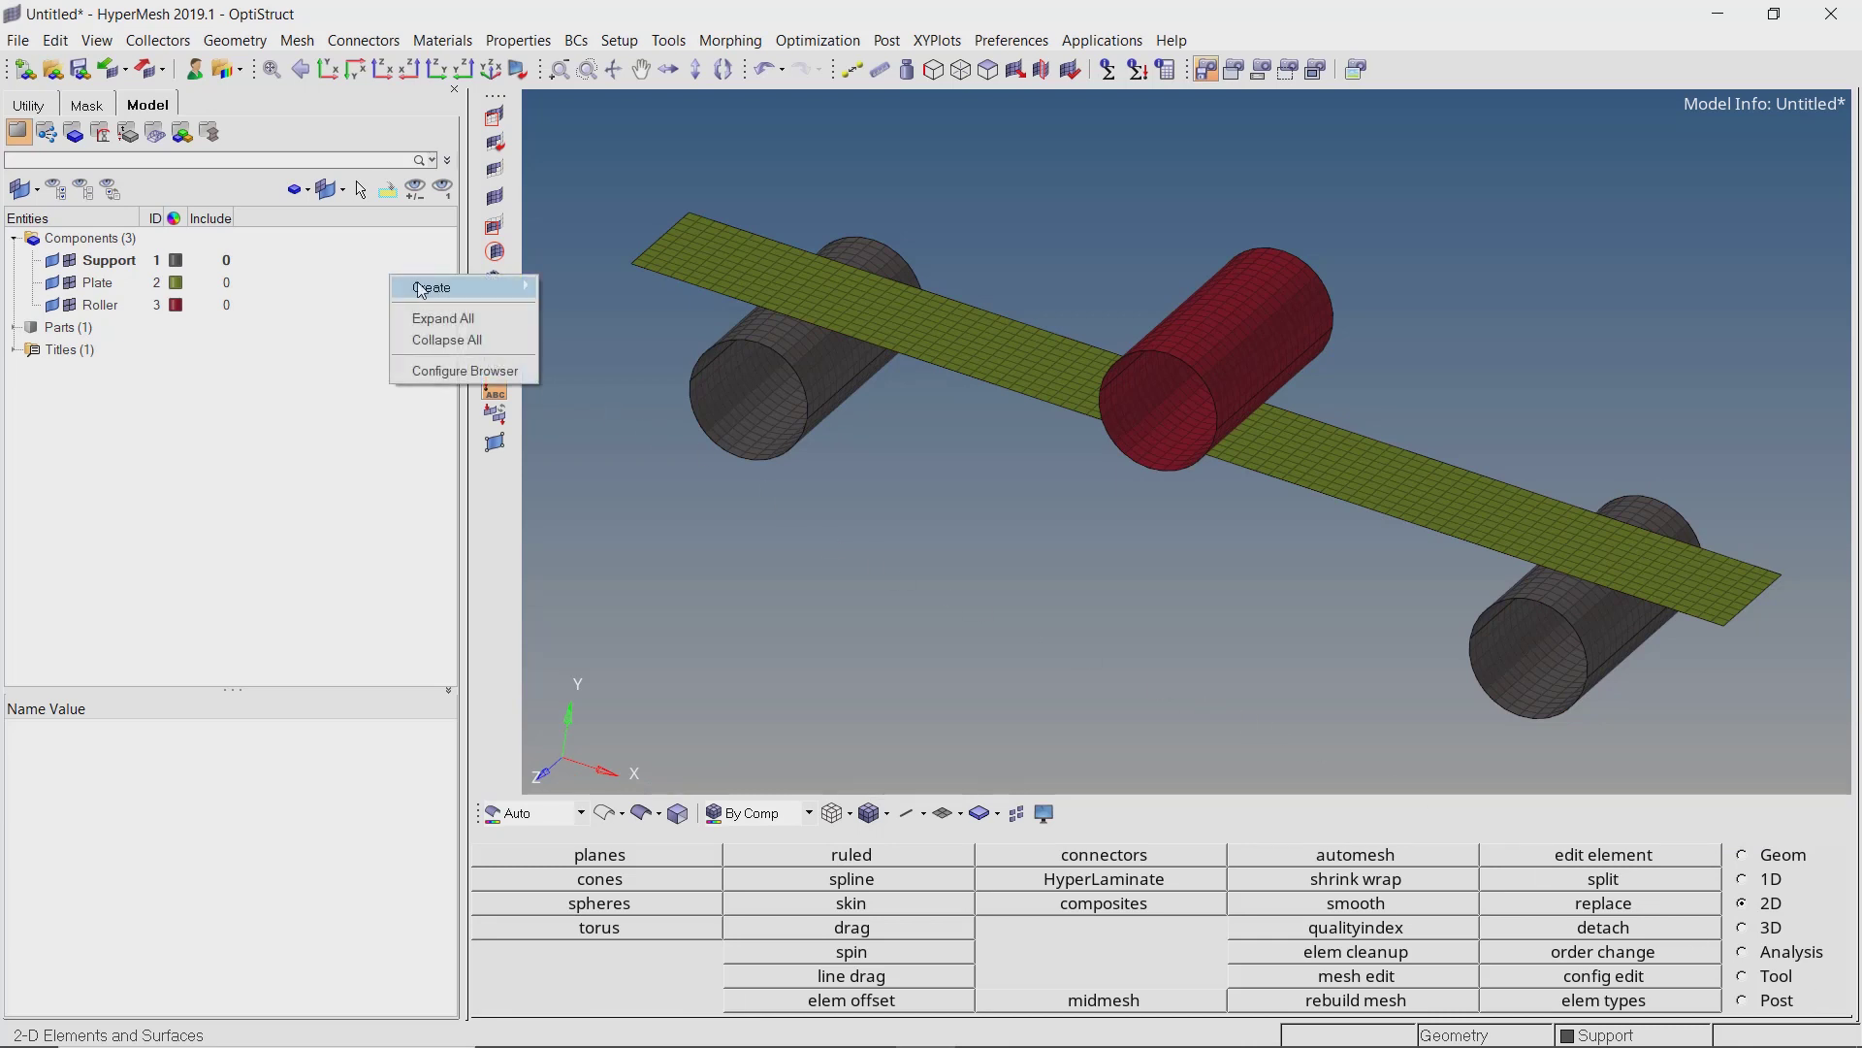
mouse_move(437, 287)
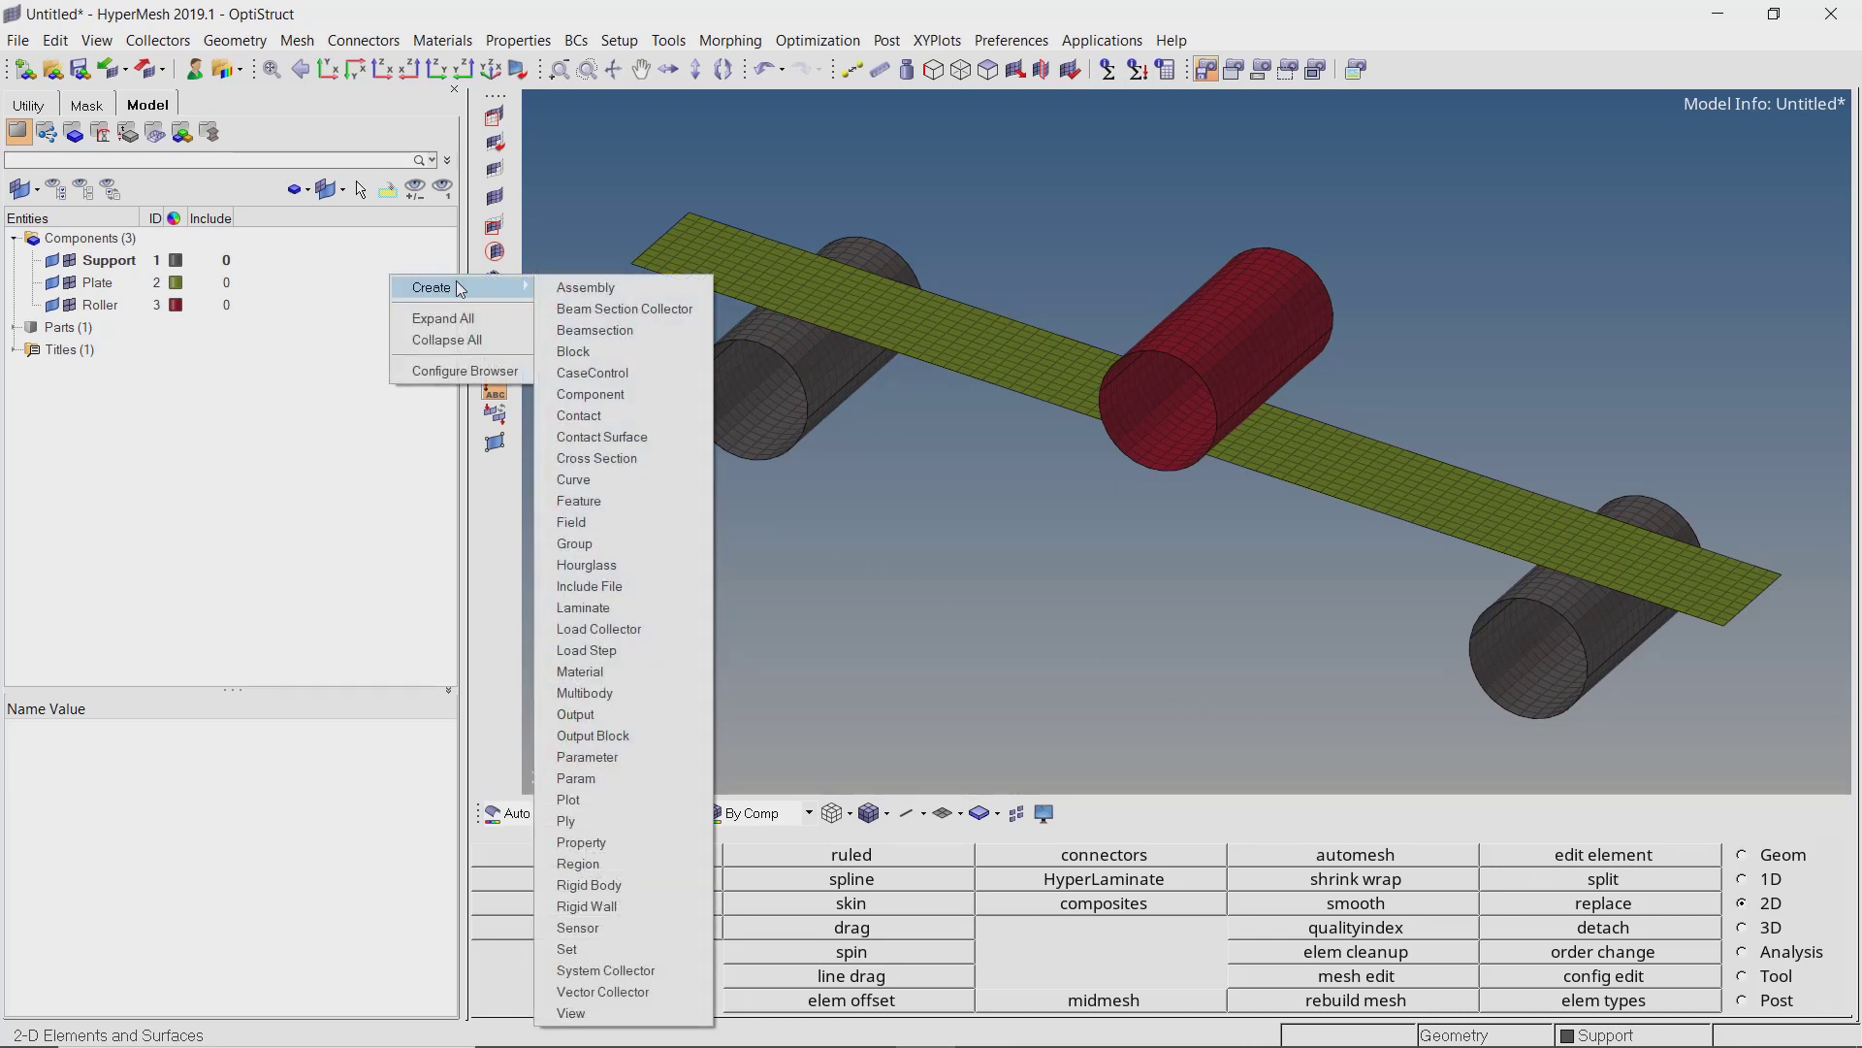
left_click(619, 394)
type("rigids")
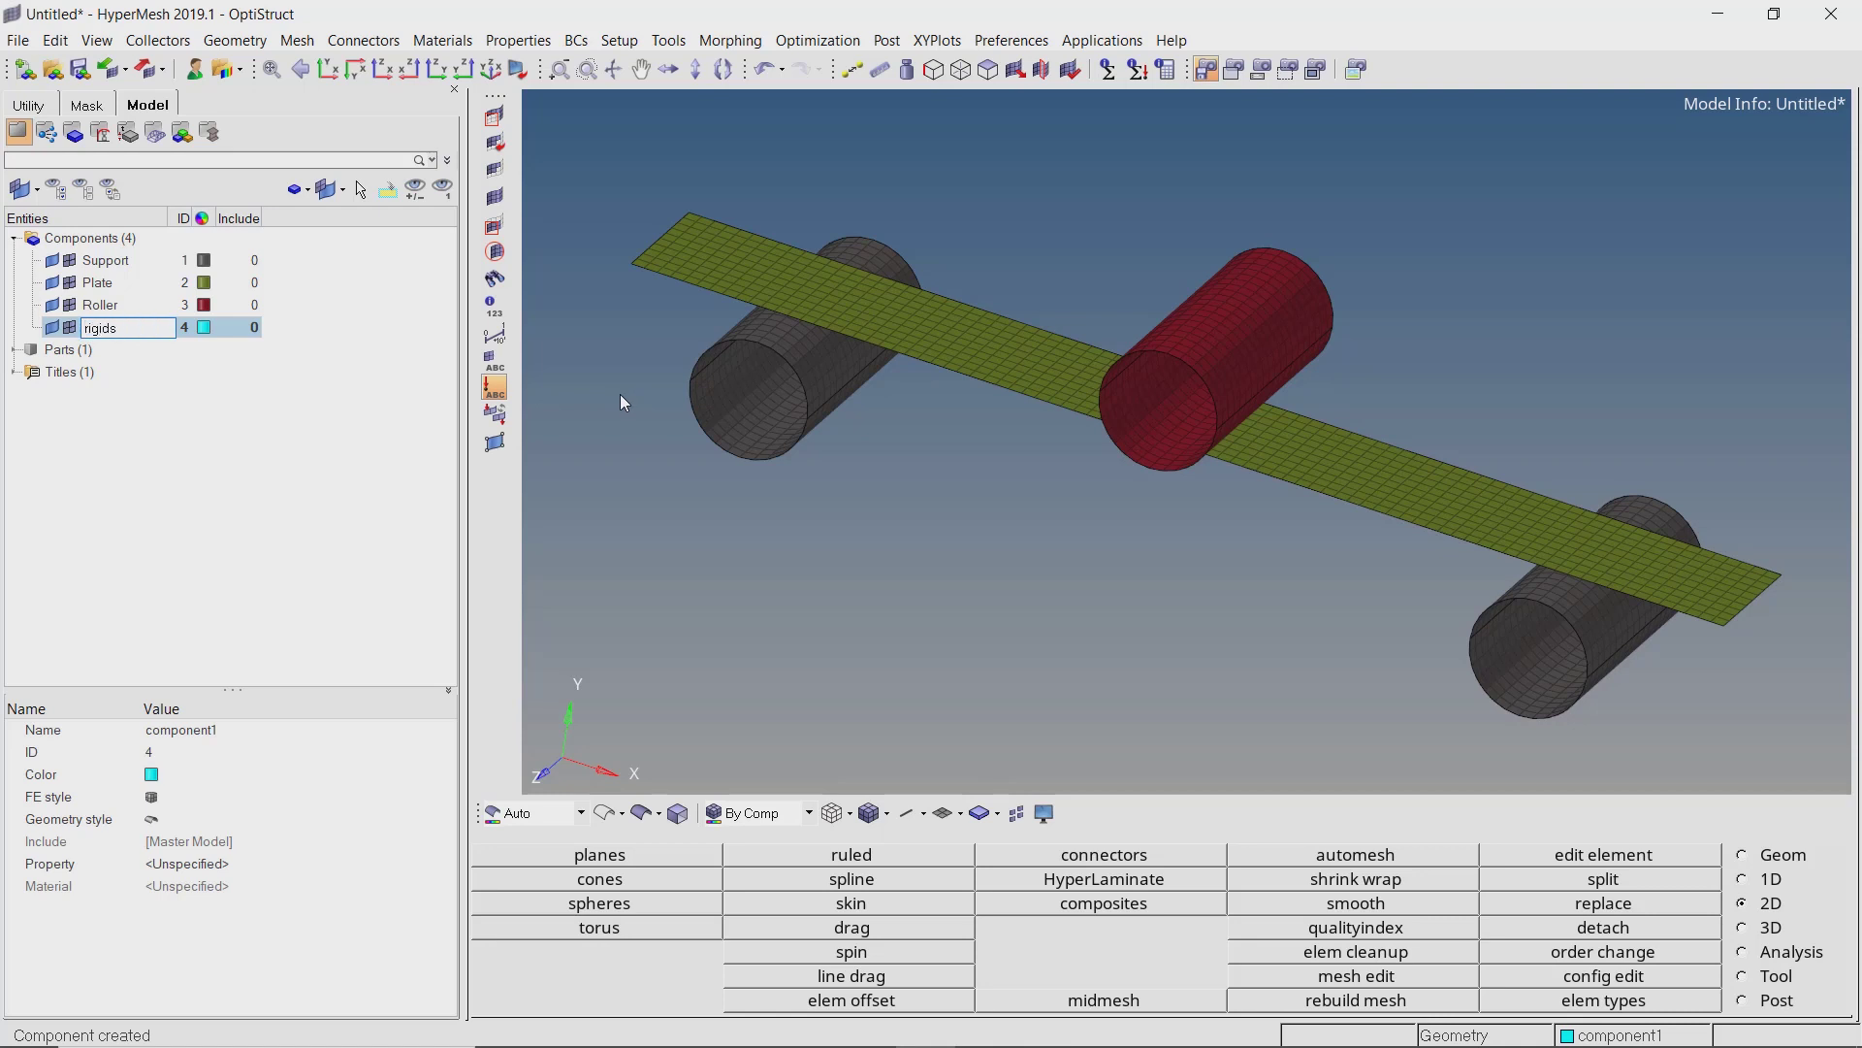
key("Return")
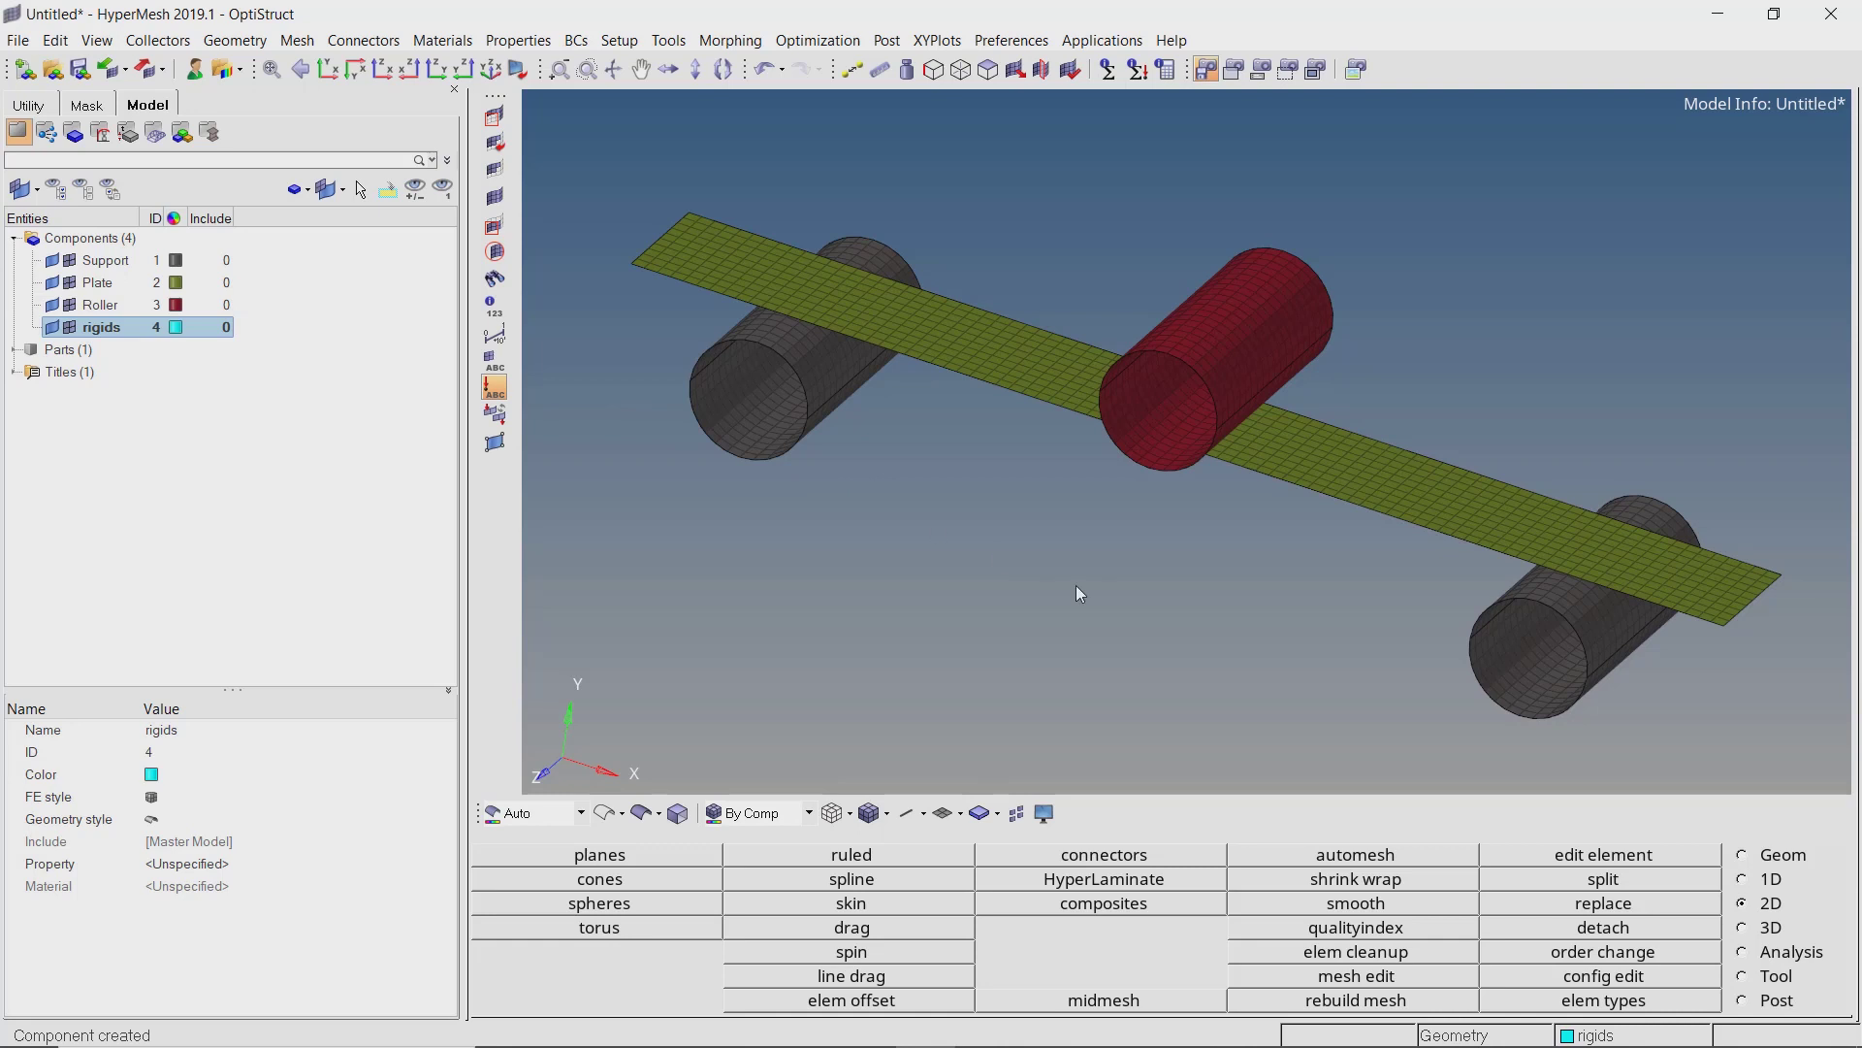
Create an RBE2 rigid on the left support cylinder, using a calculated independent node and multiple dependent nodes selected by face.
left_click(1742, 878)
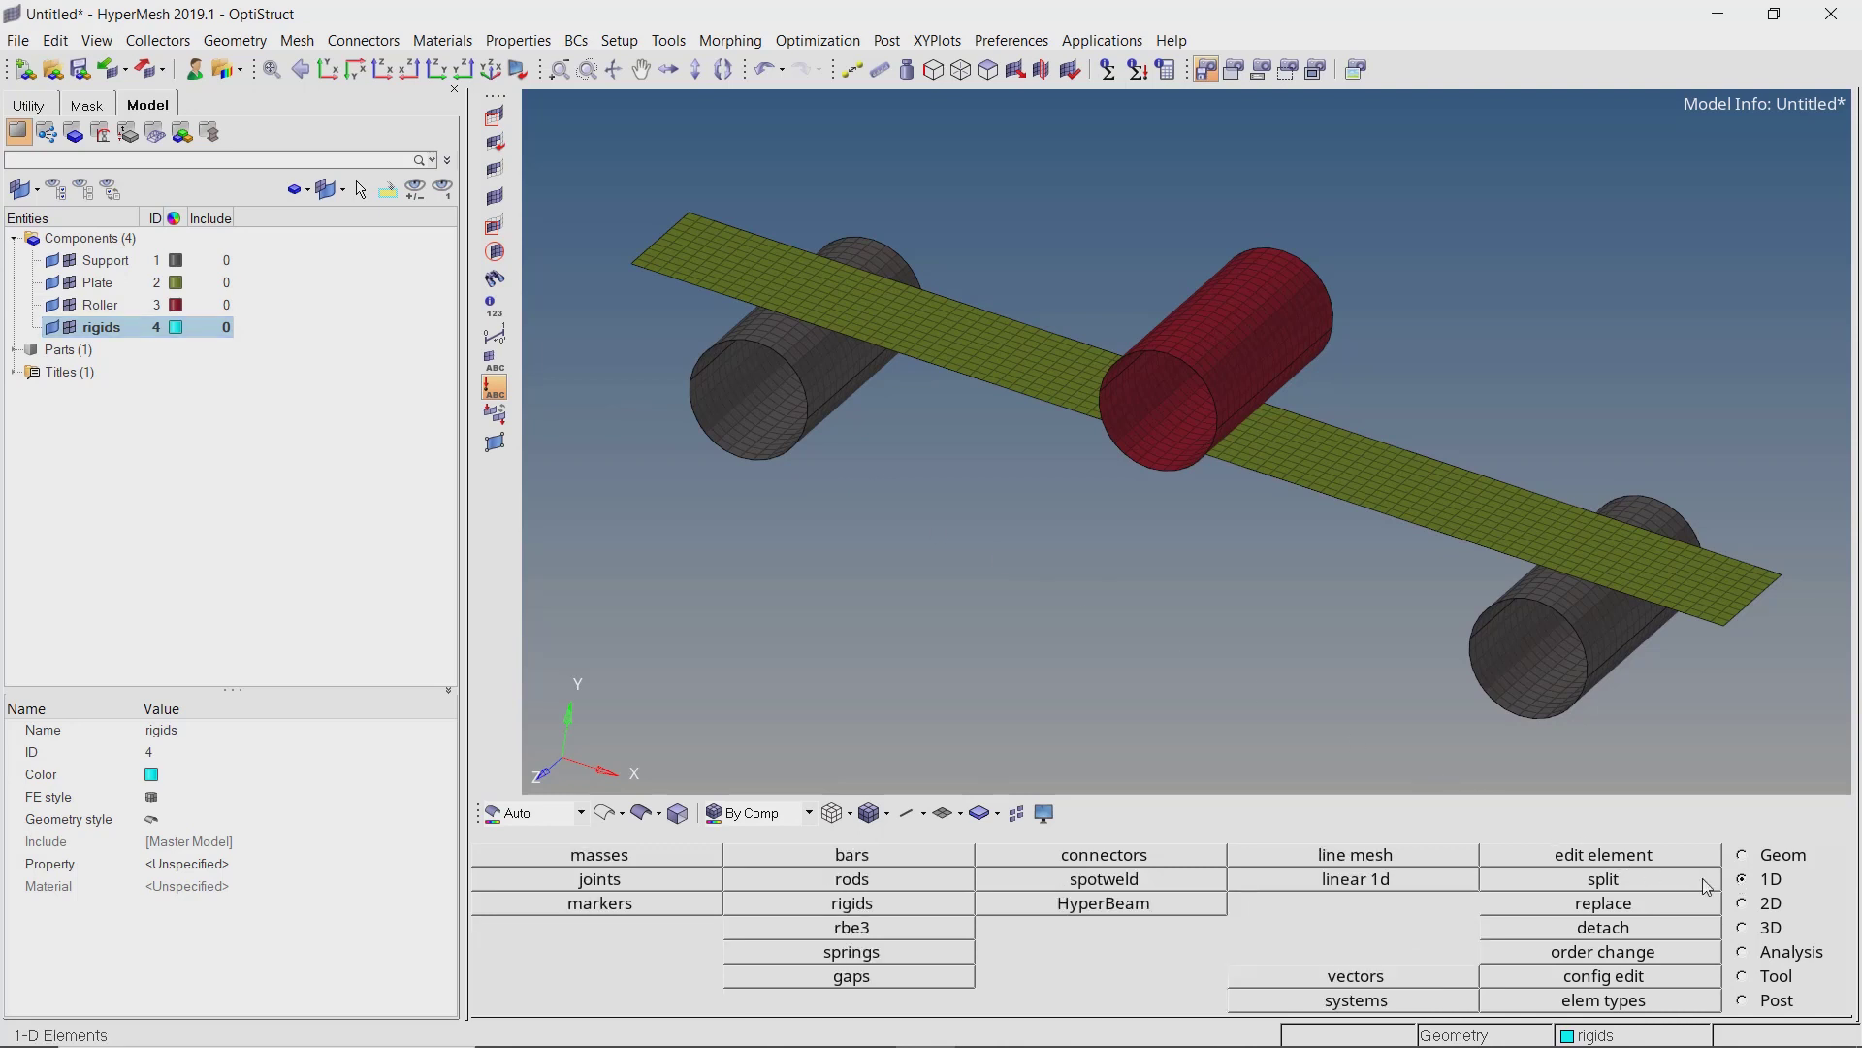
left_click(853, 903)
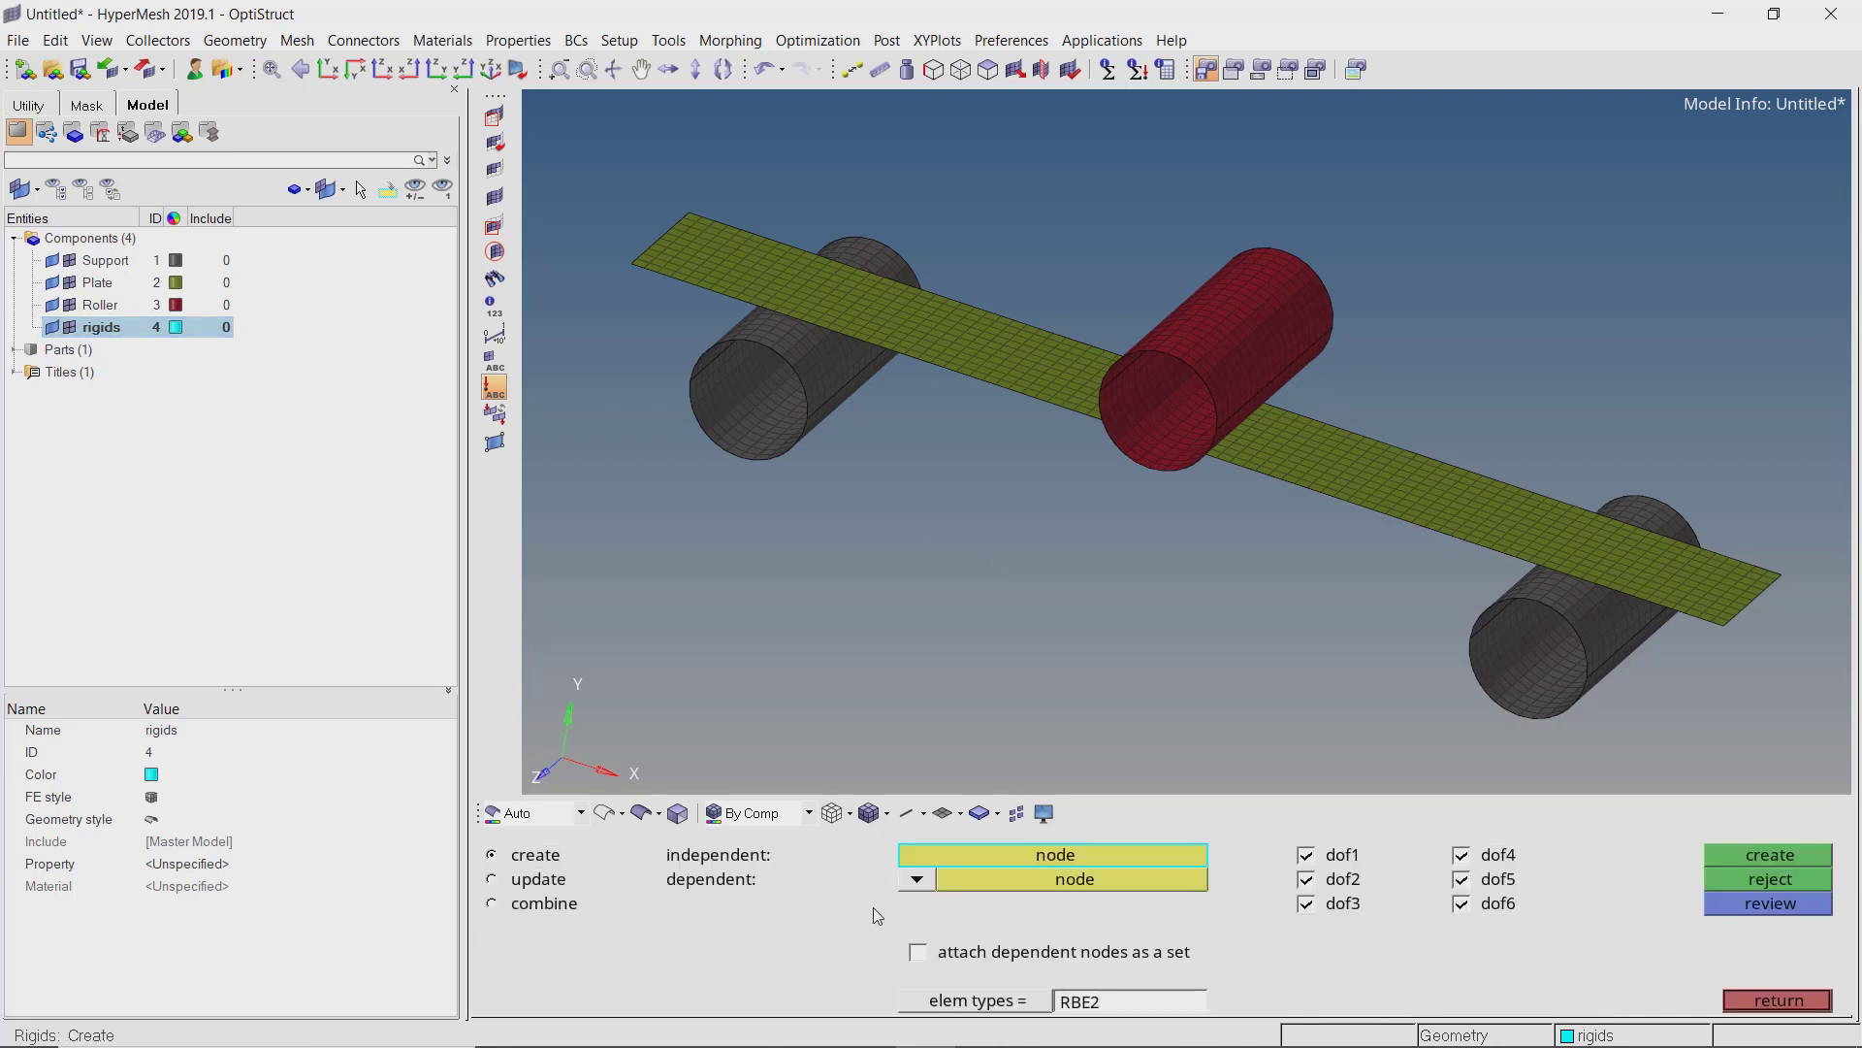
left_click(917, 882)
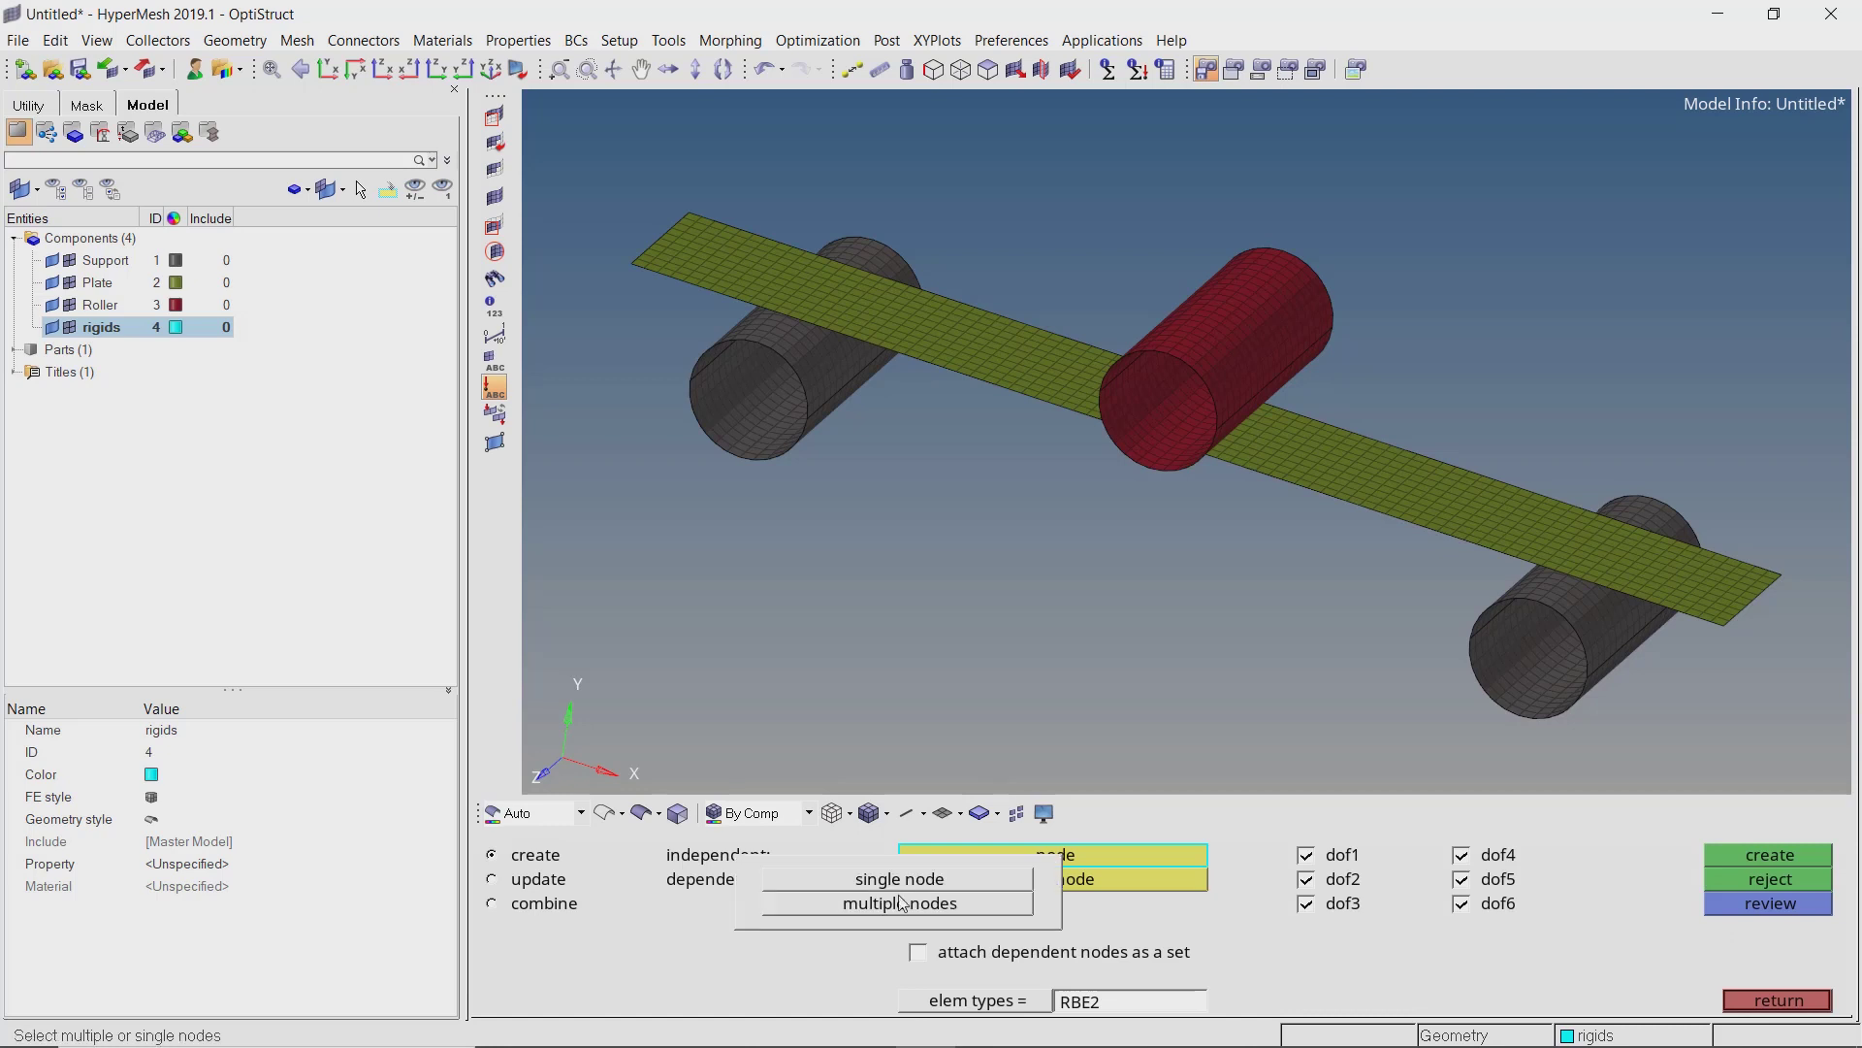
left_click(902, 912)
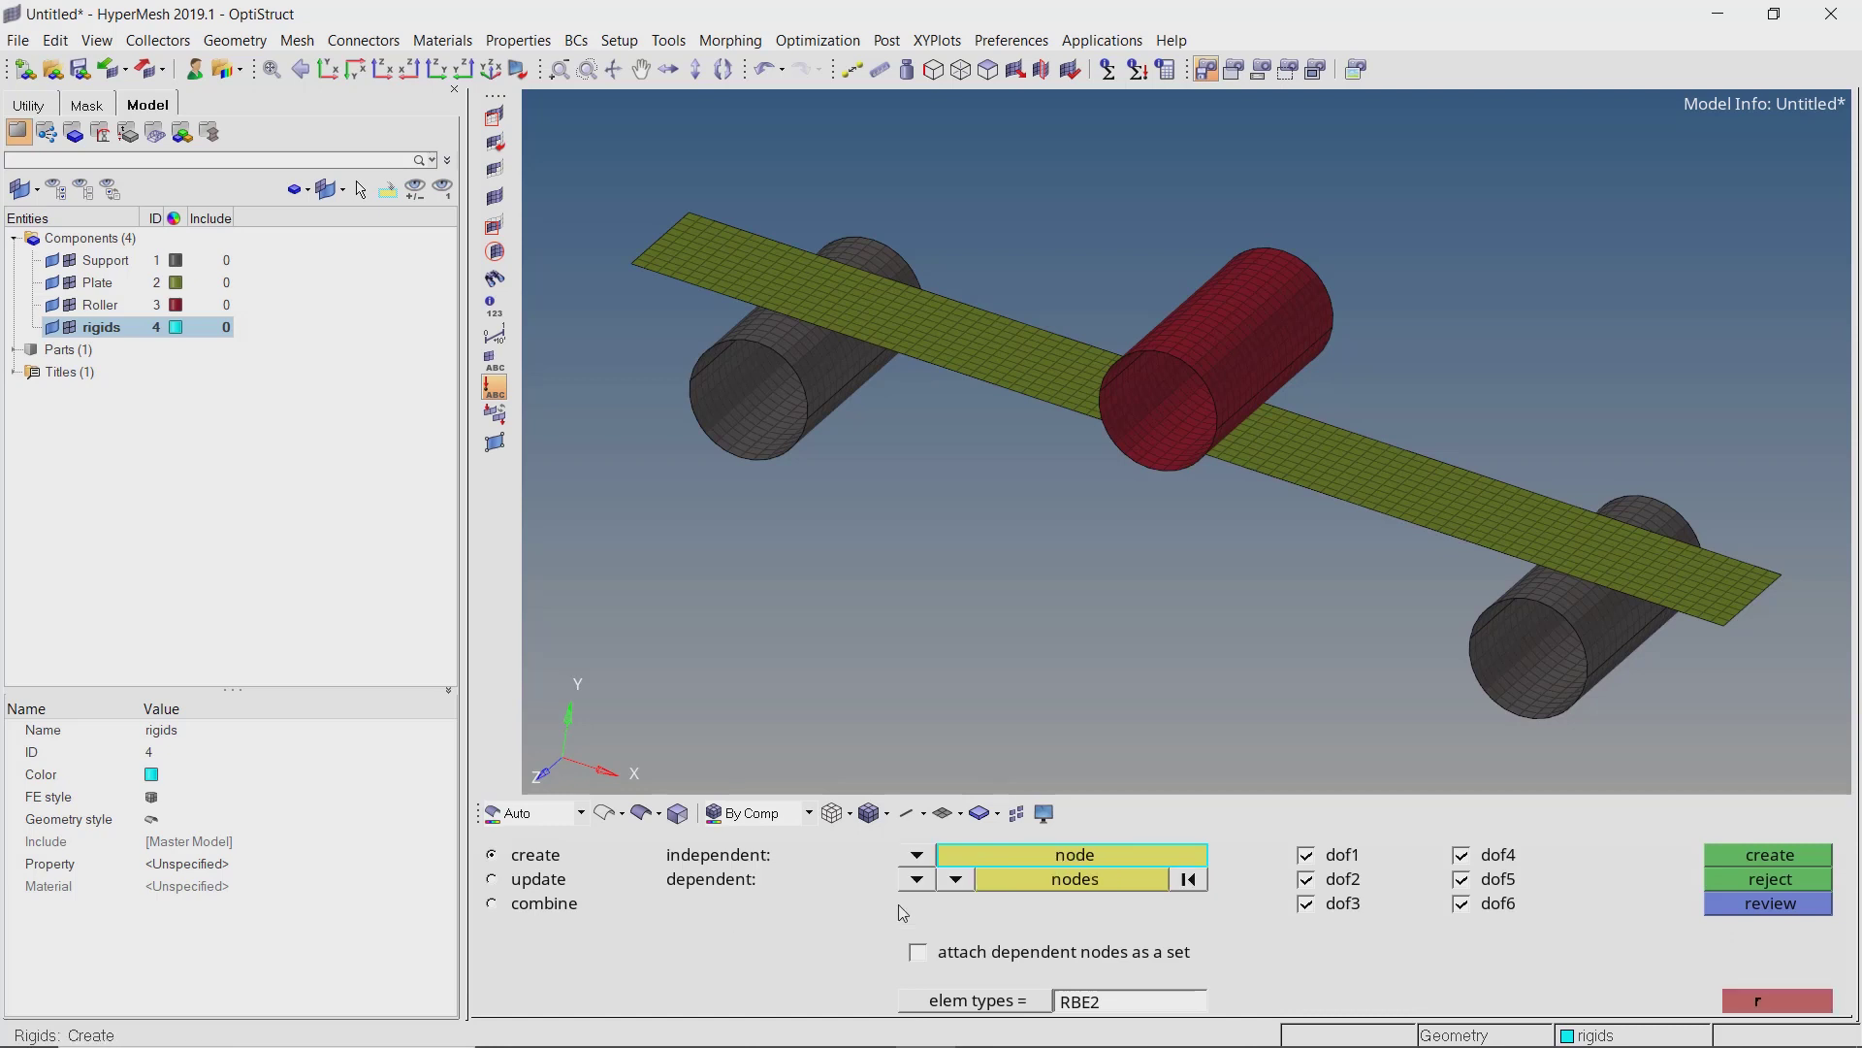
left_click(917, 855)
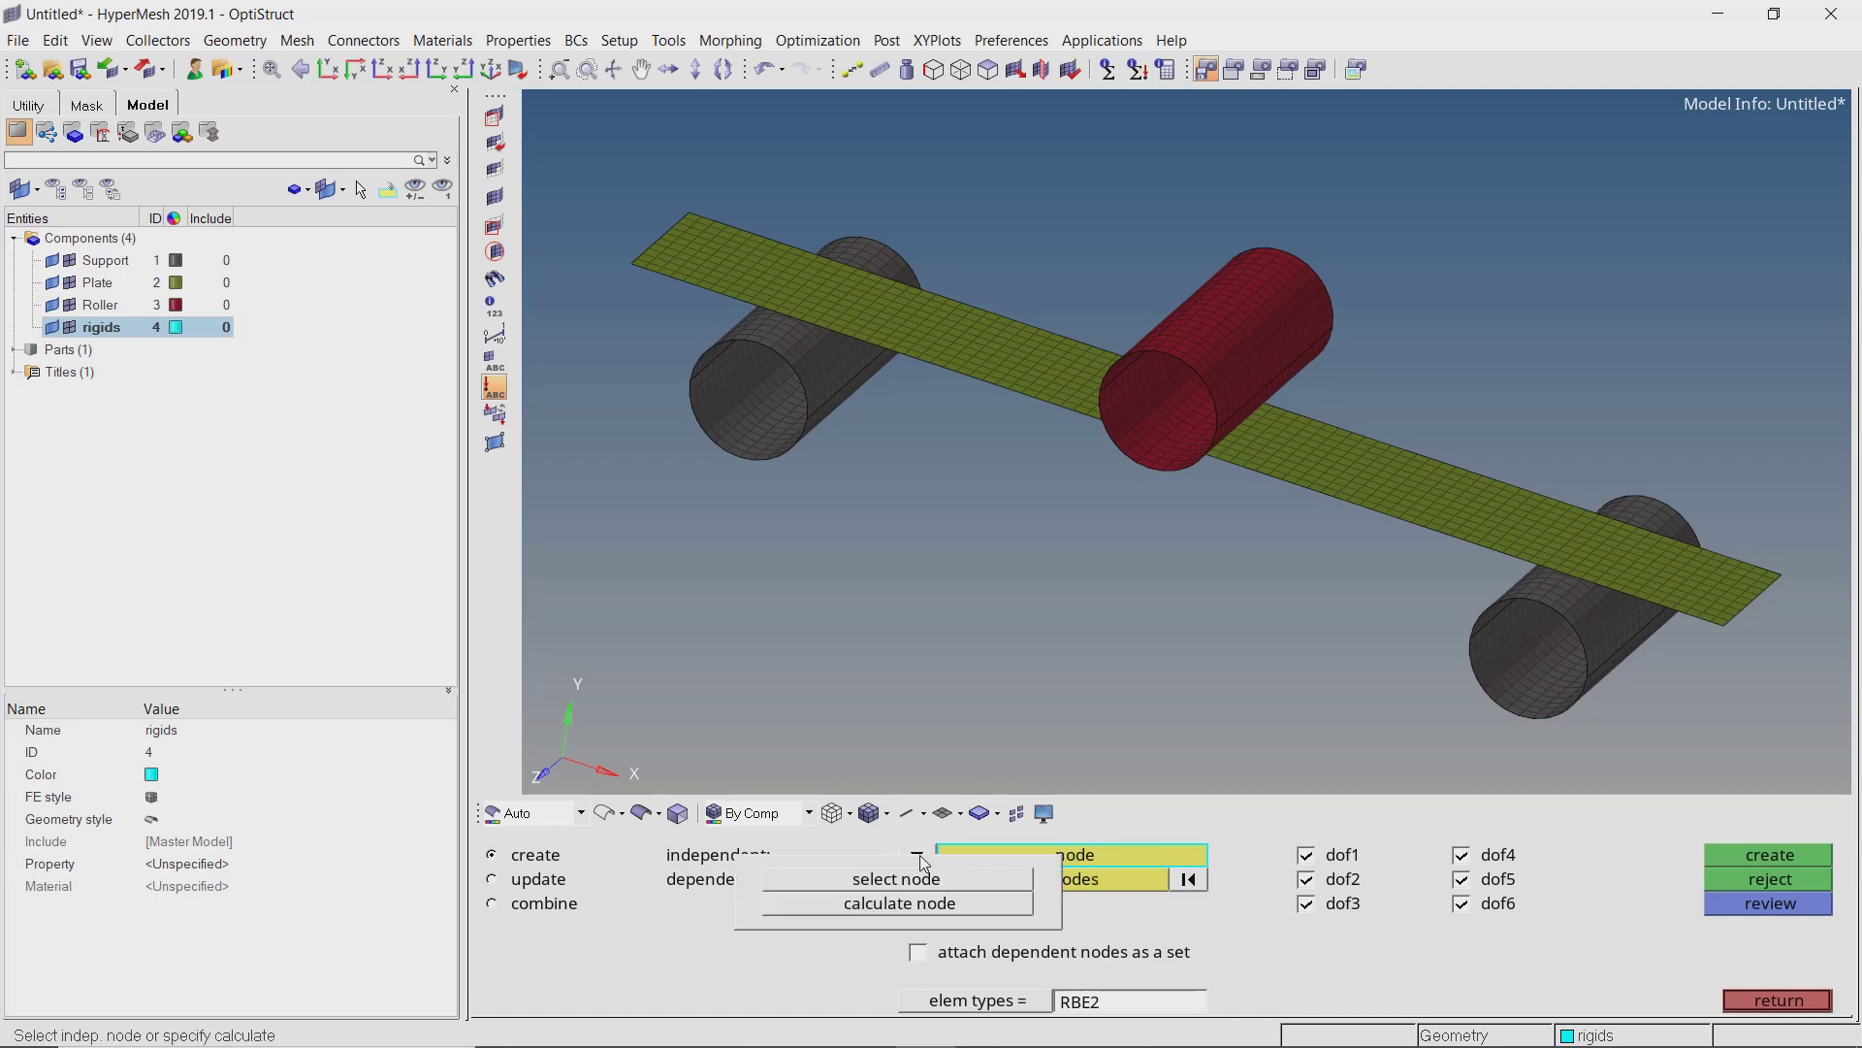
left_click(900, 905)
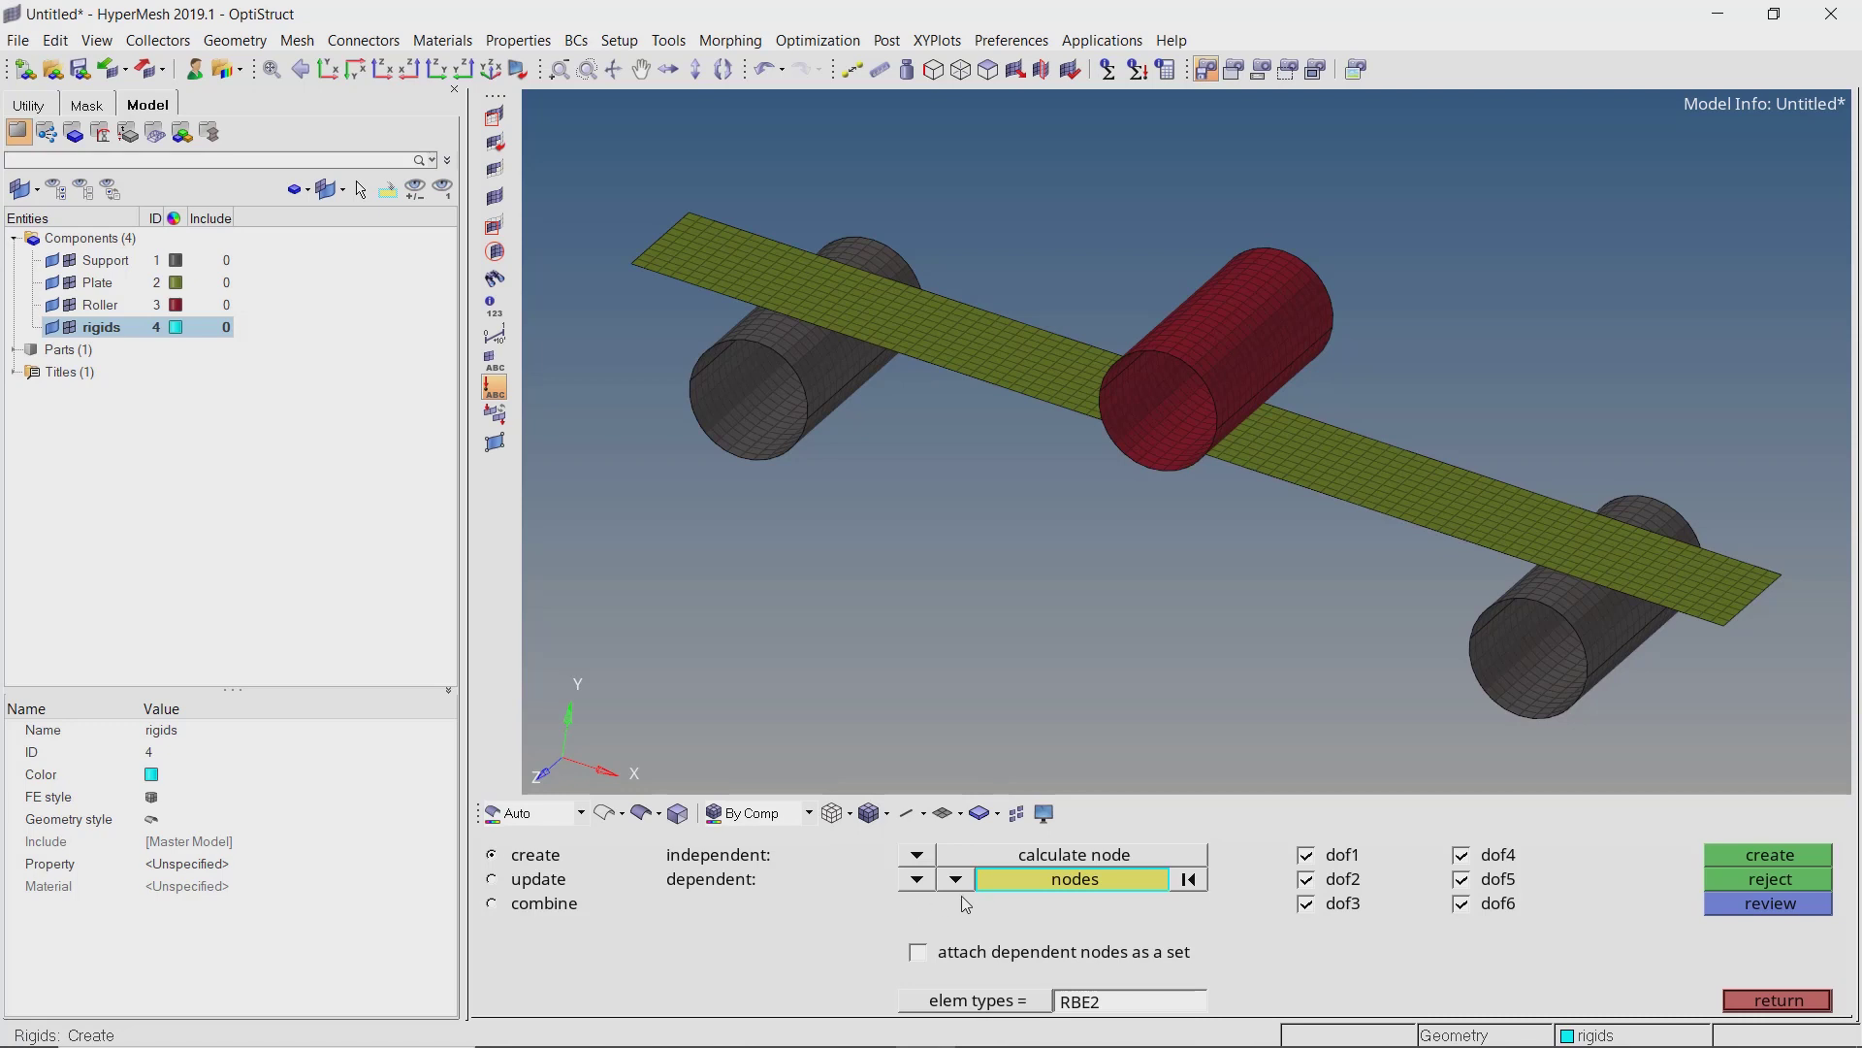
left_click(756, 446)
left_click(1082, 877)
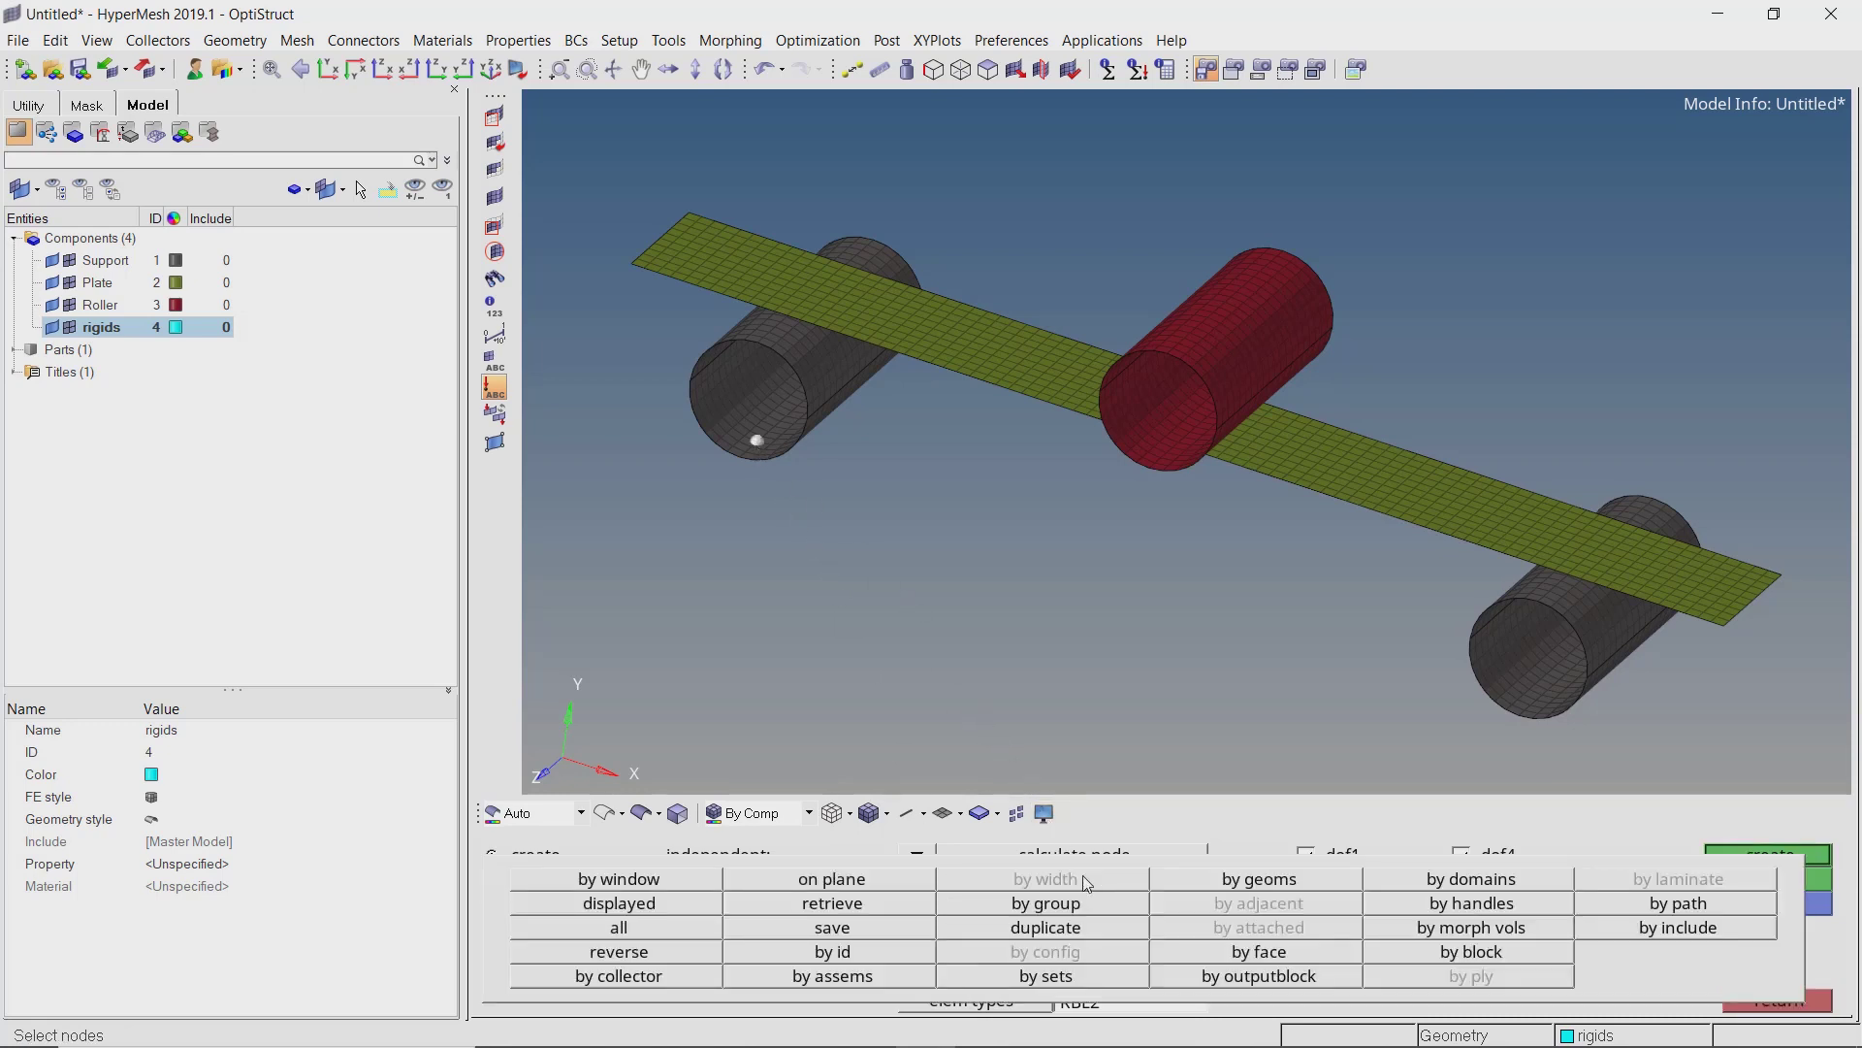
left_click(1176, 955)
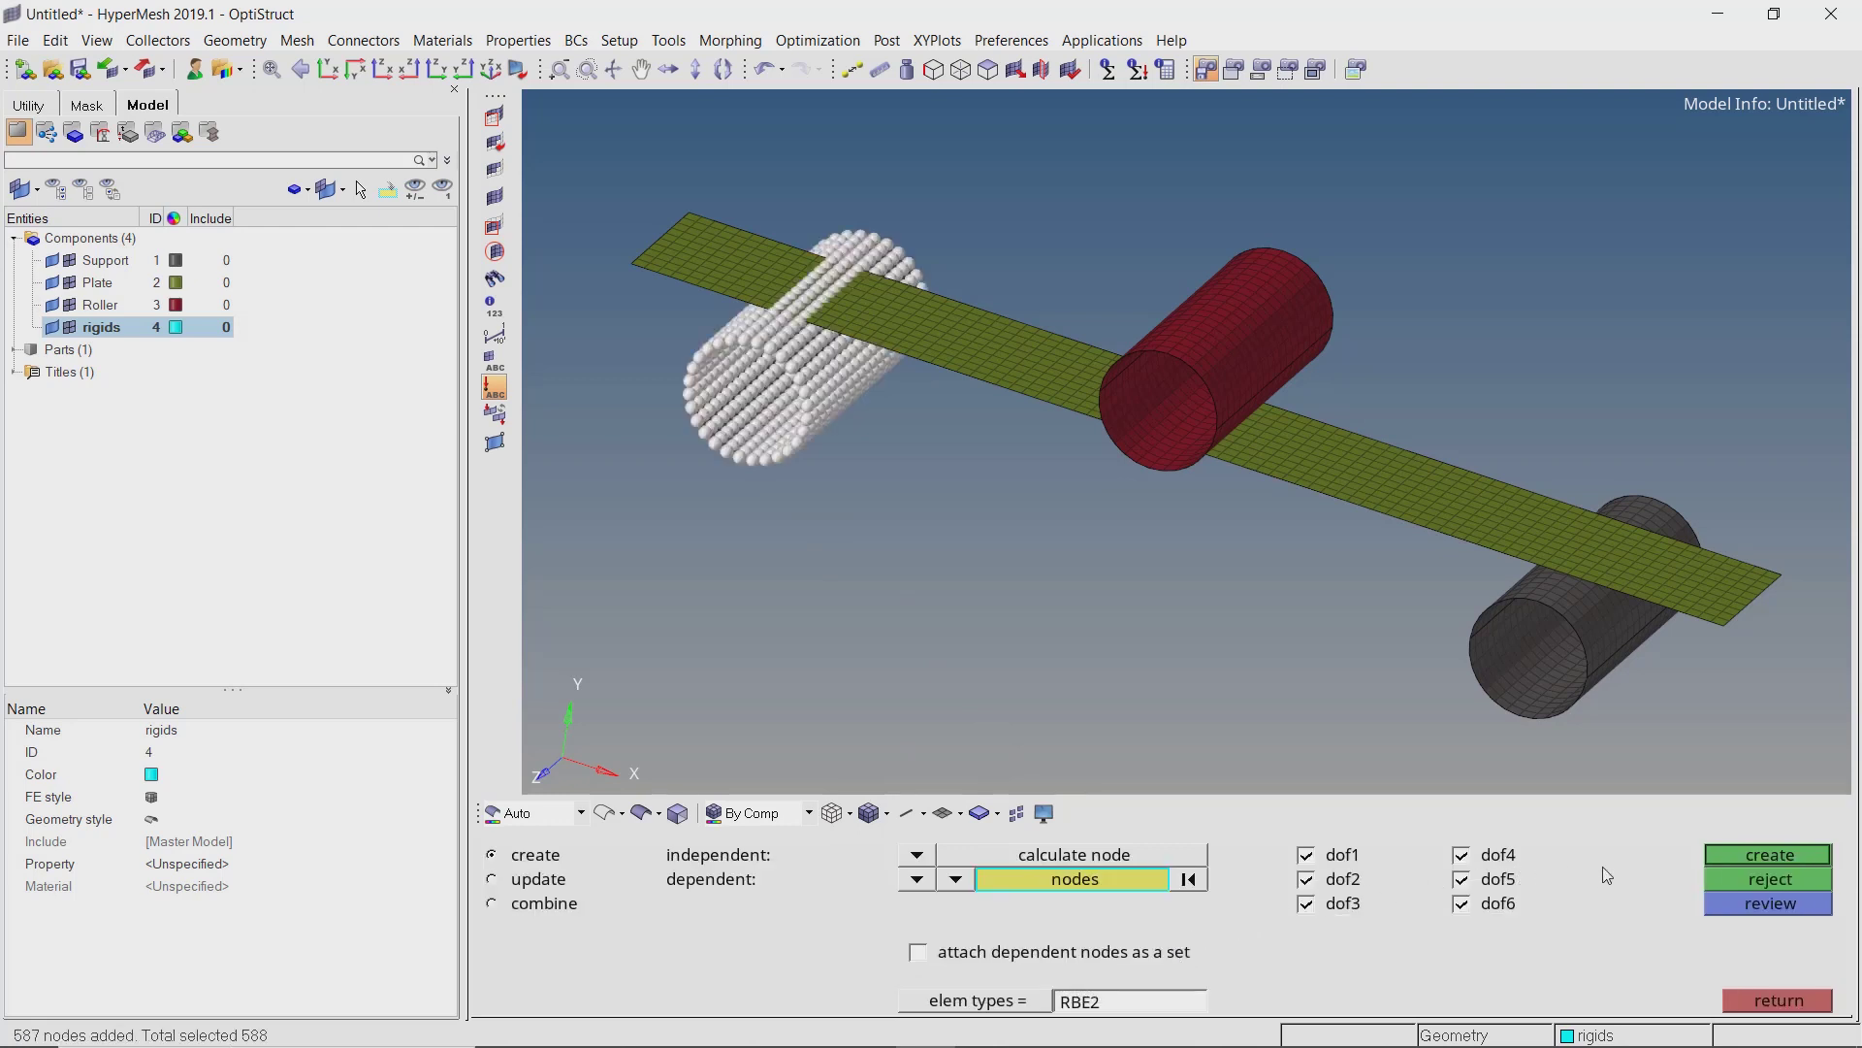
left_click(1727, 860)
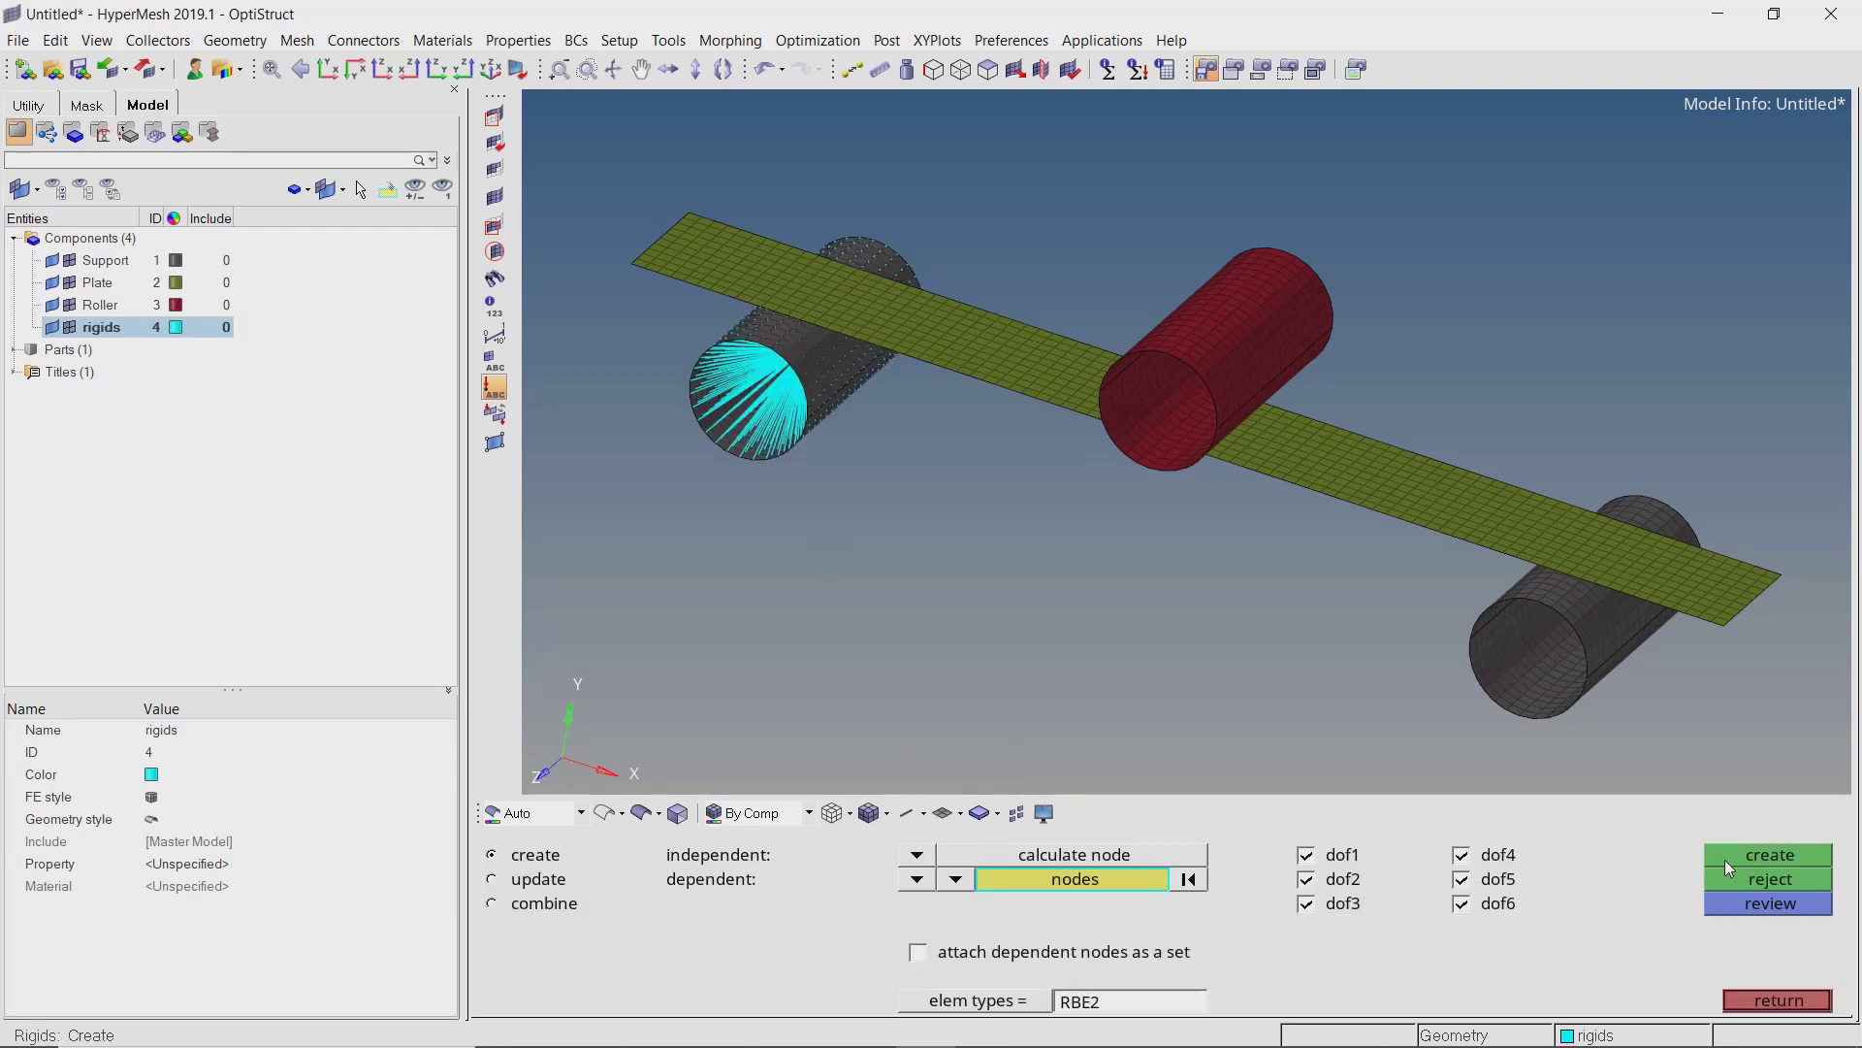
Create an RBE2 rigid on the right support cylinder with all its nodes, selected by face, as dependent nodes.
left_click(1527, 679)
left_click(1106, 879)
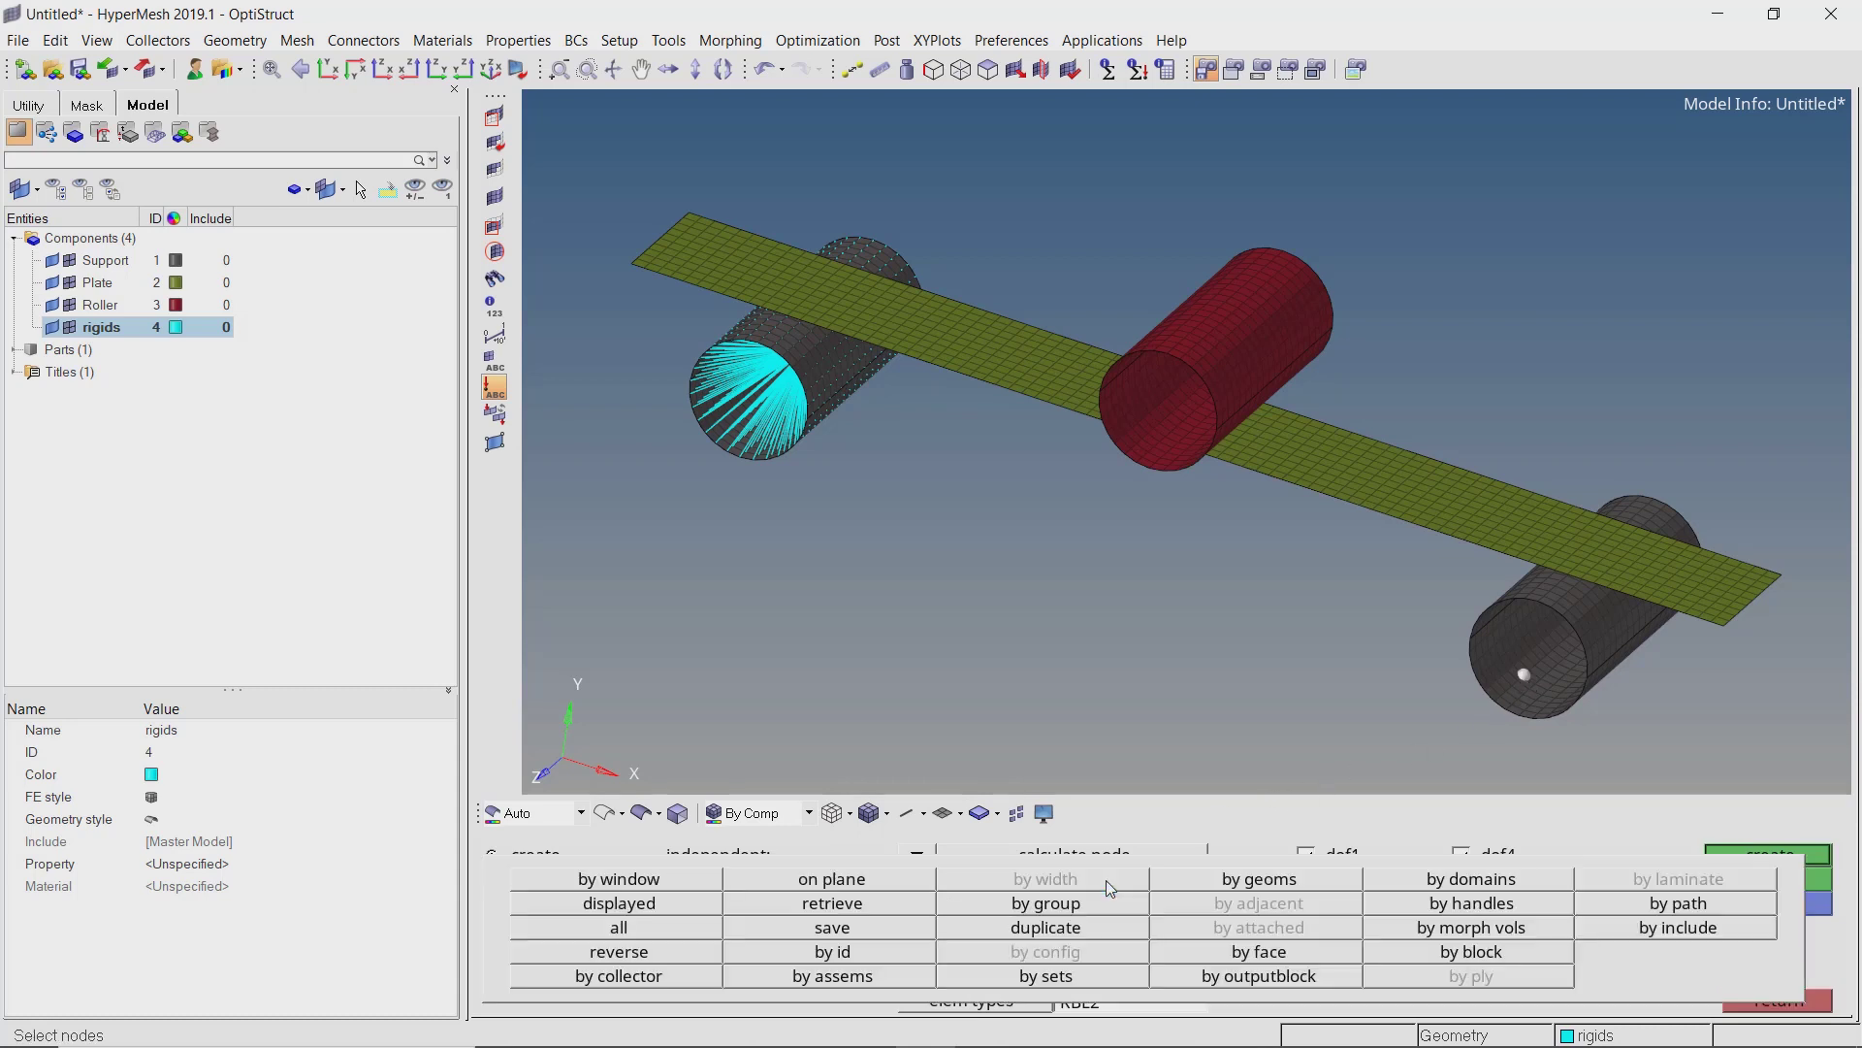
left_click(1178, 949)
left_click(1731, 857)
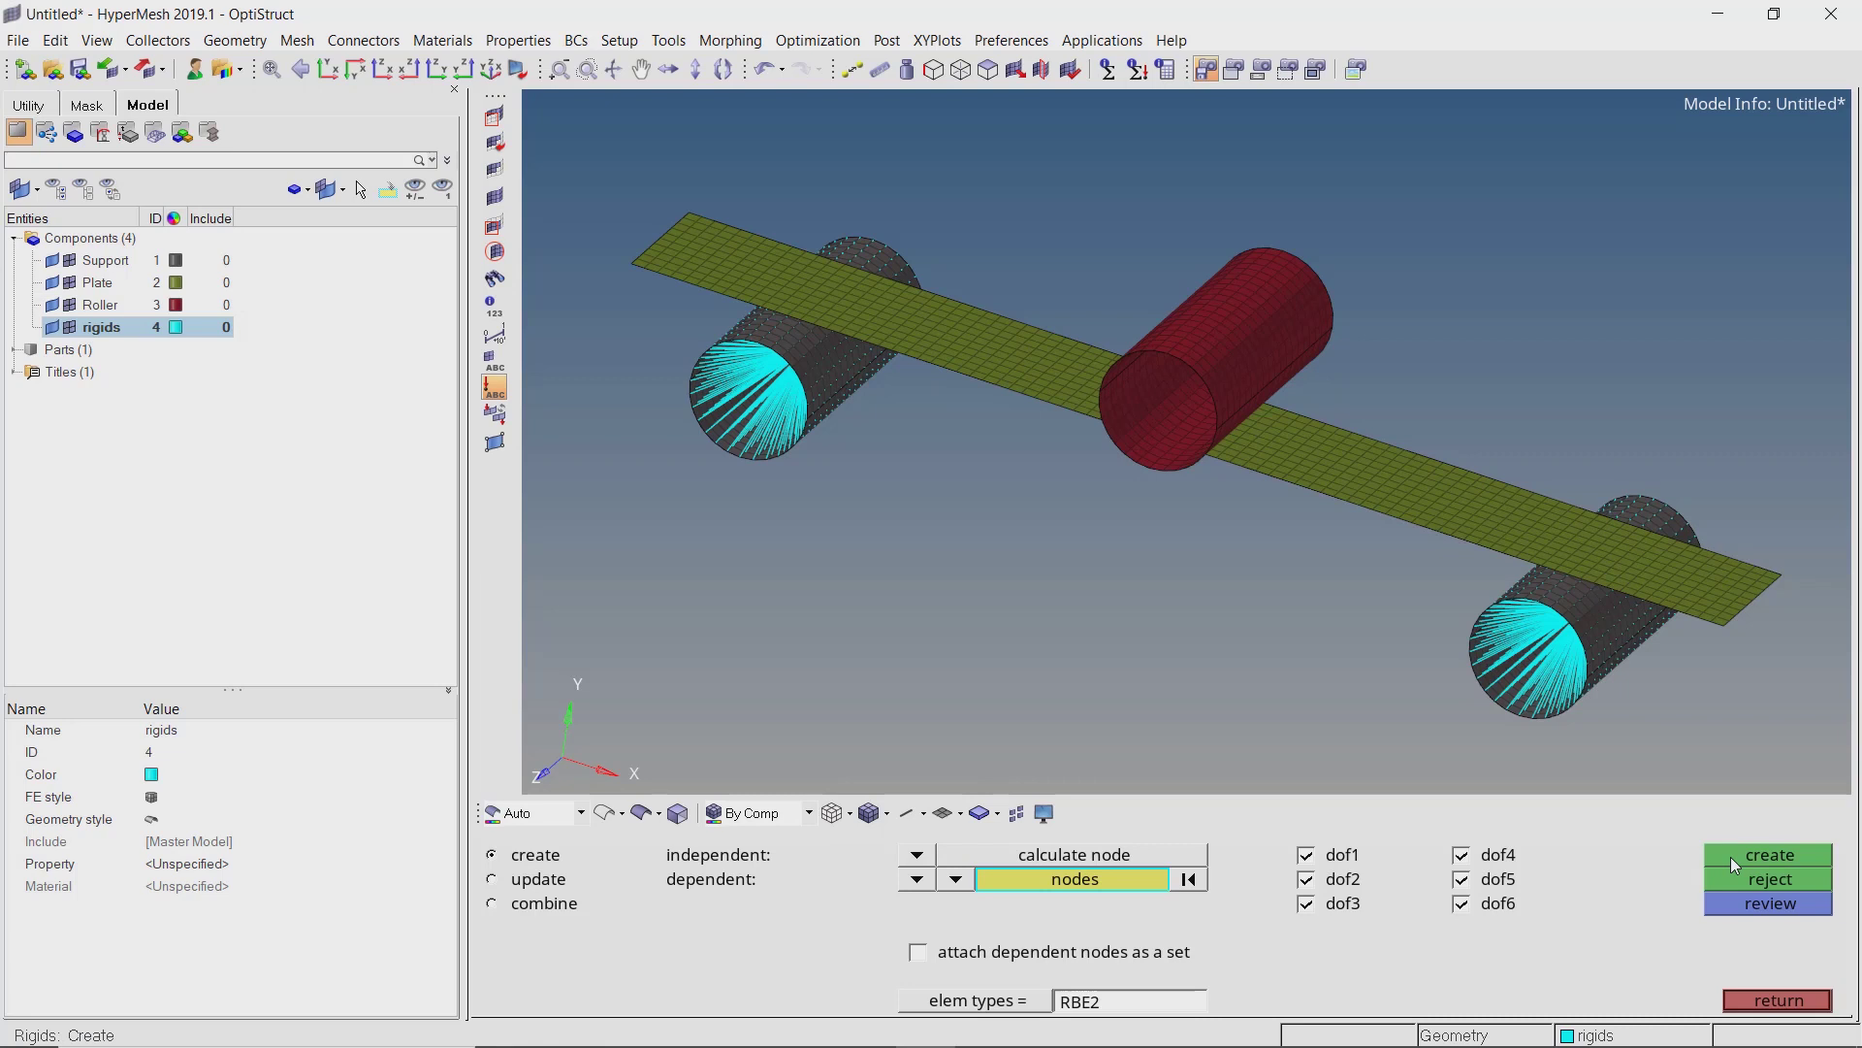
Create an RBE2 rigid on the roller cylinder from its nodes selected by face, and leave rigid creation.
left_click(1182, 420)
left_click(1055, 876)
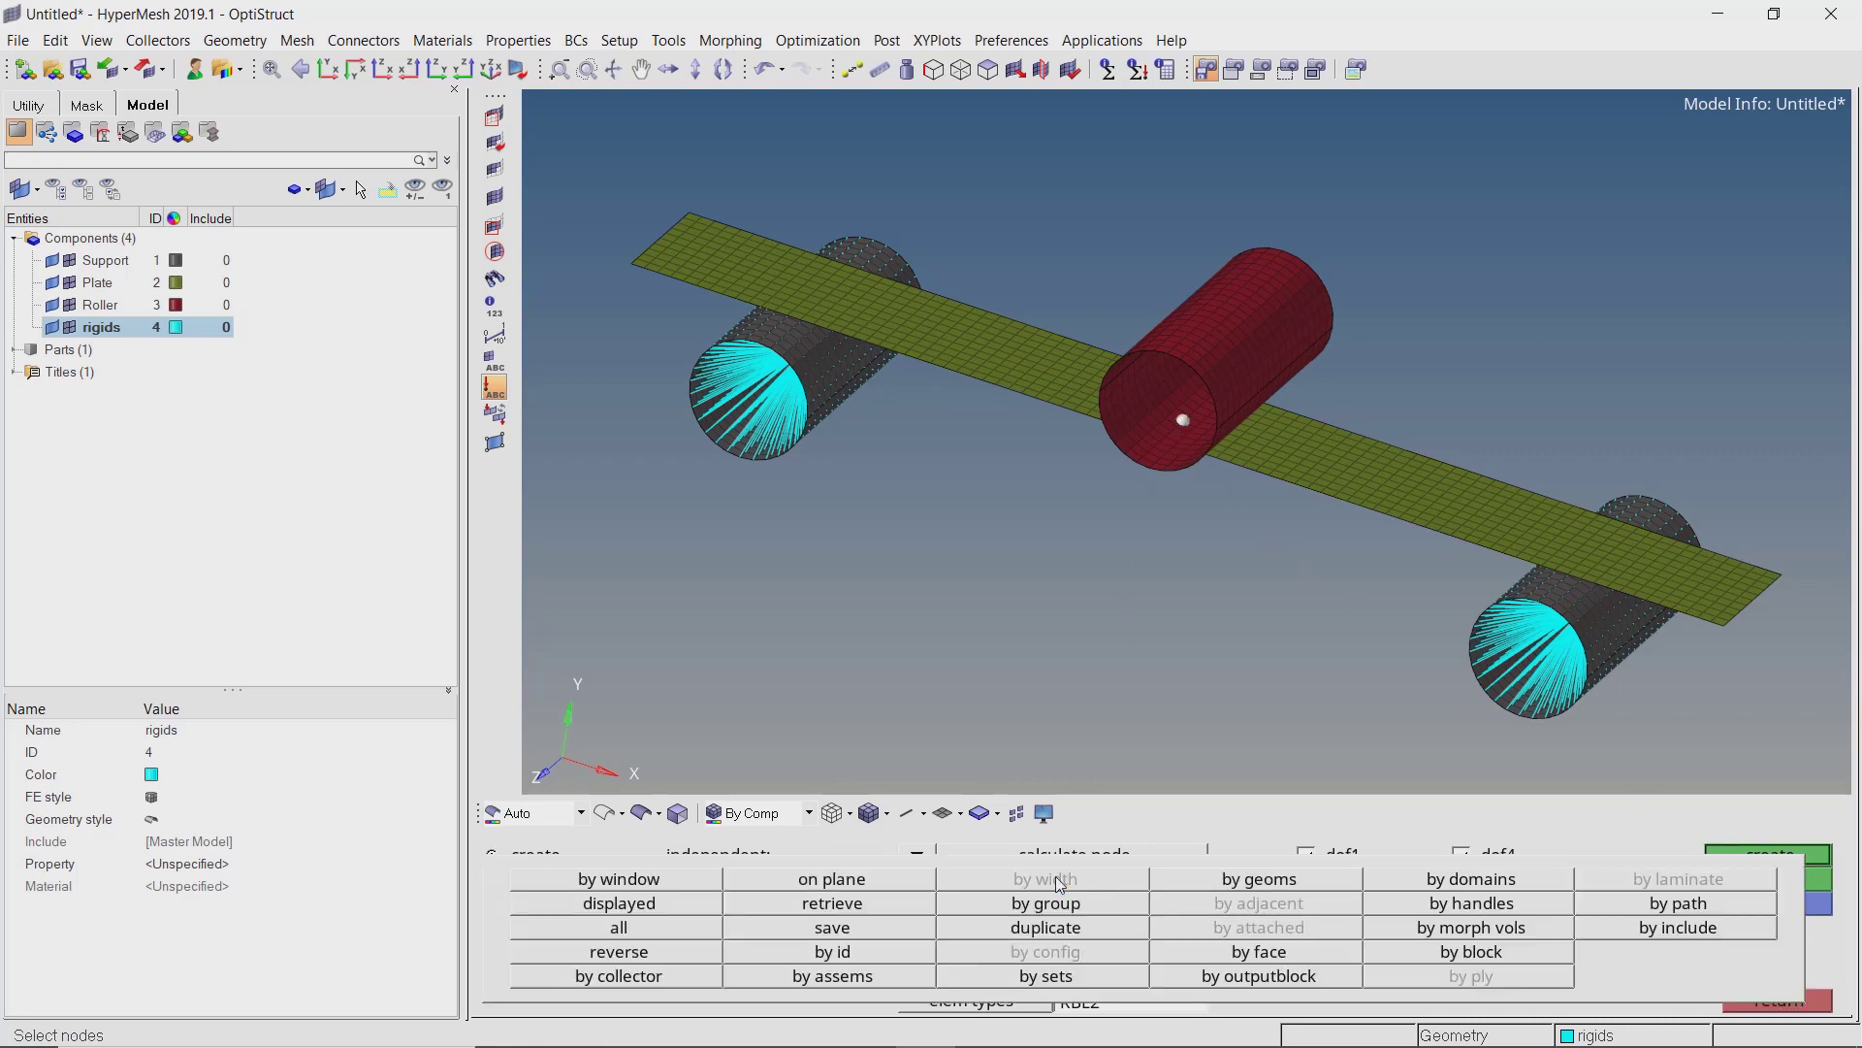
left_click(1171, 949)
left_click(1746, 852)
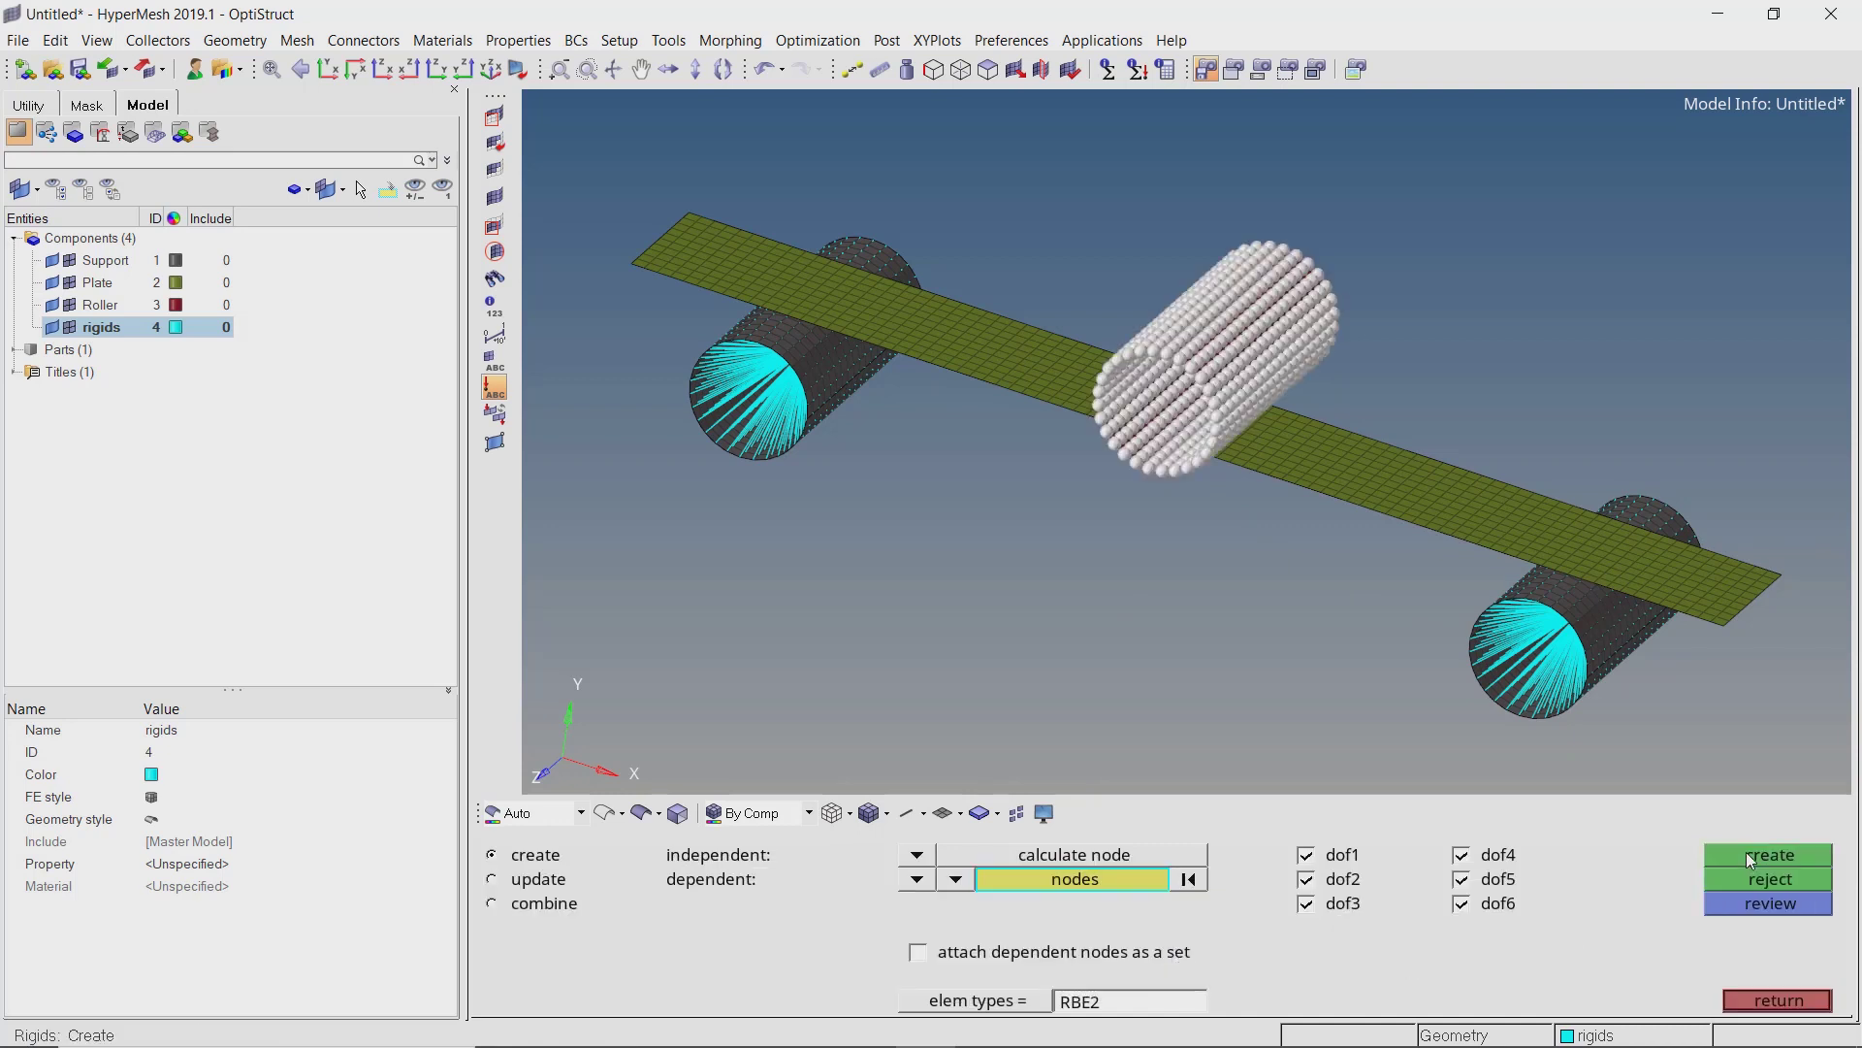
left_click(1778, 1000)
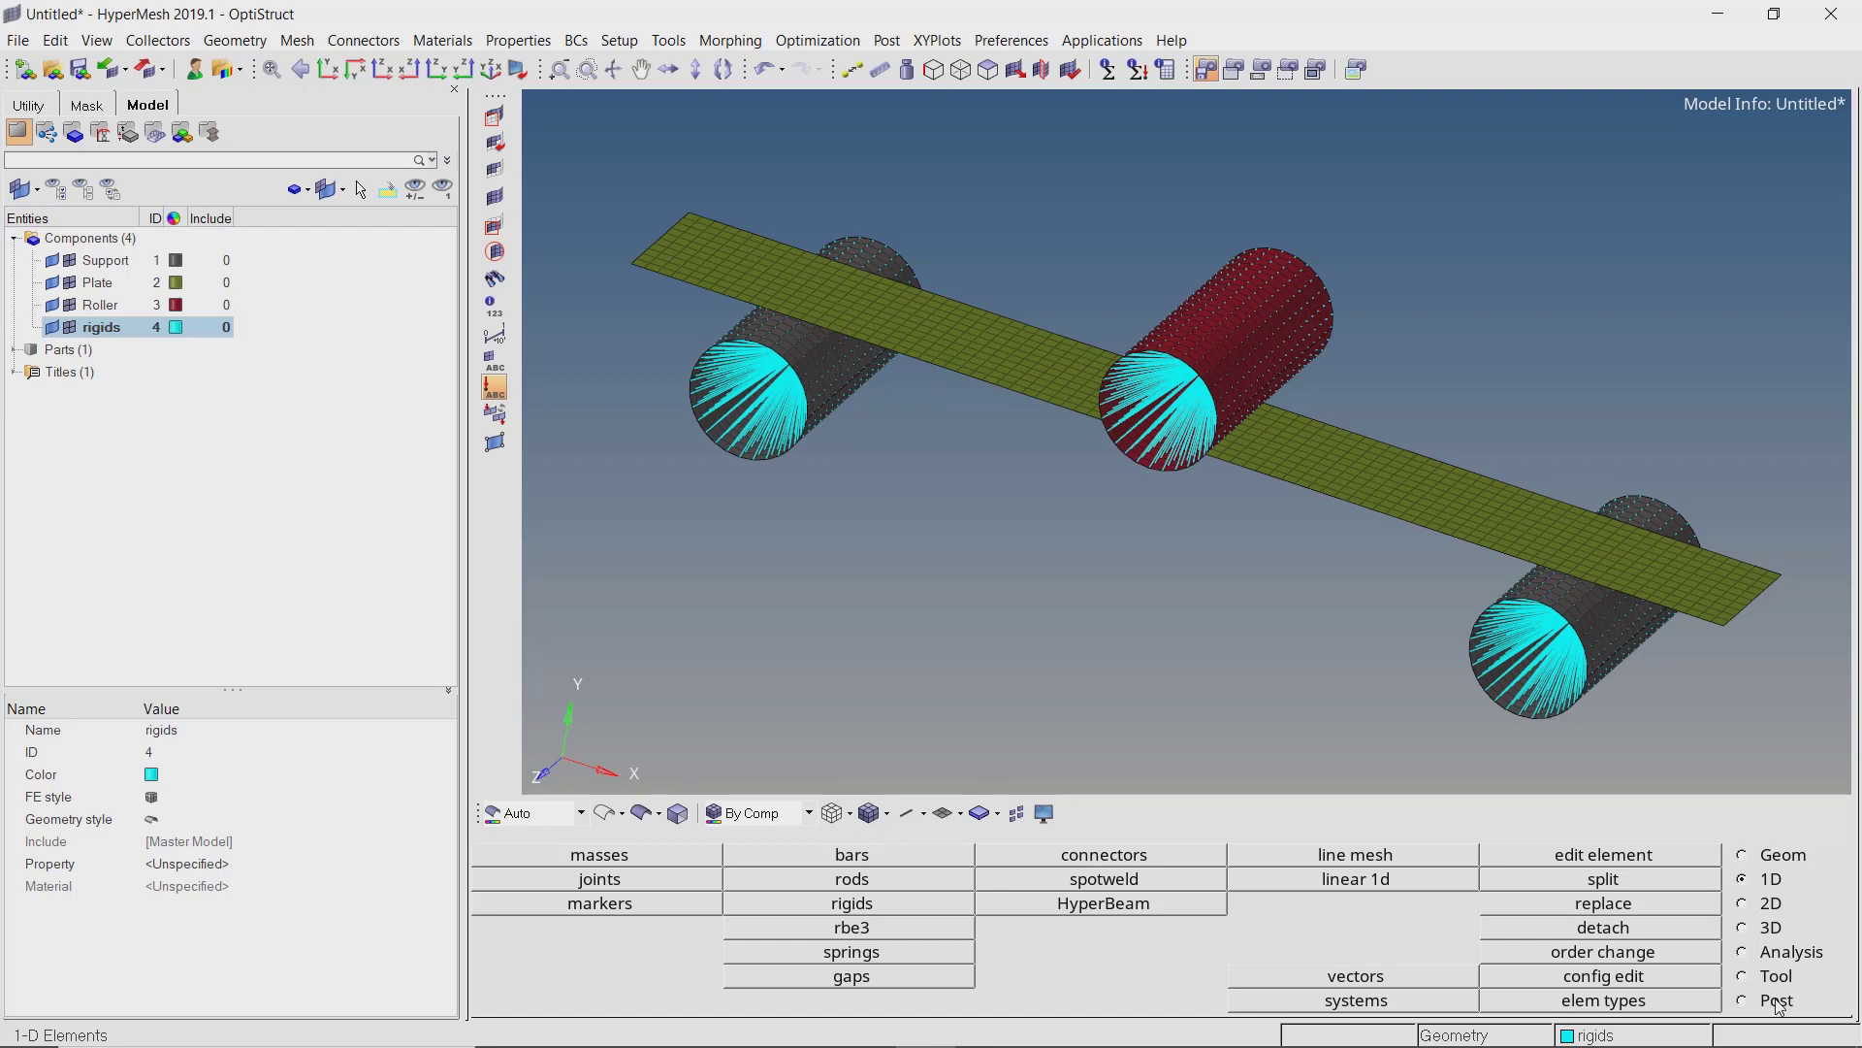
Create a new material named steel.
right_click(327, 366)
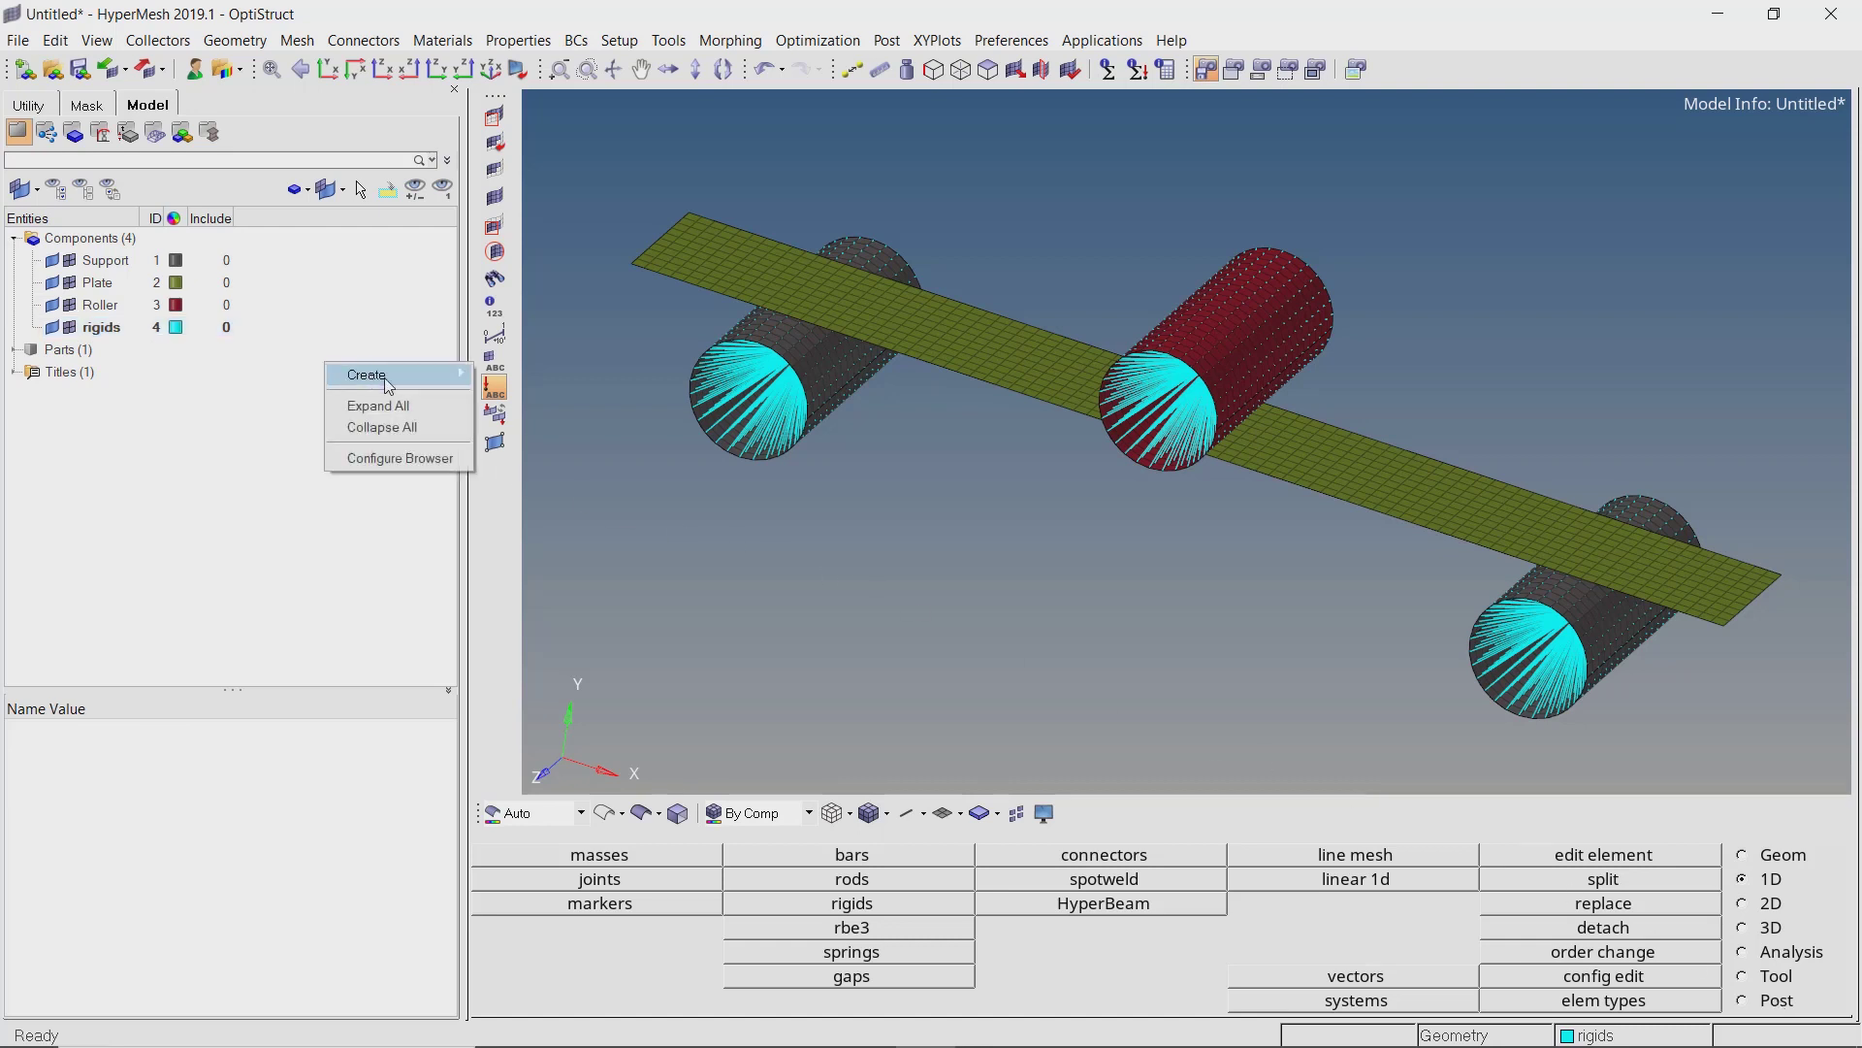
mouse_move(389, 386)
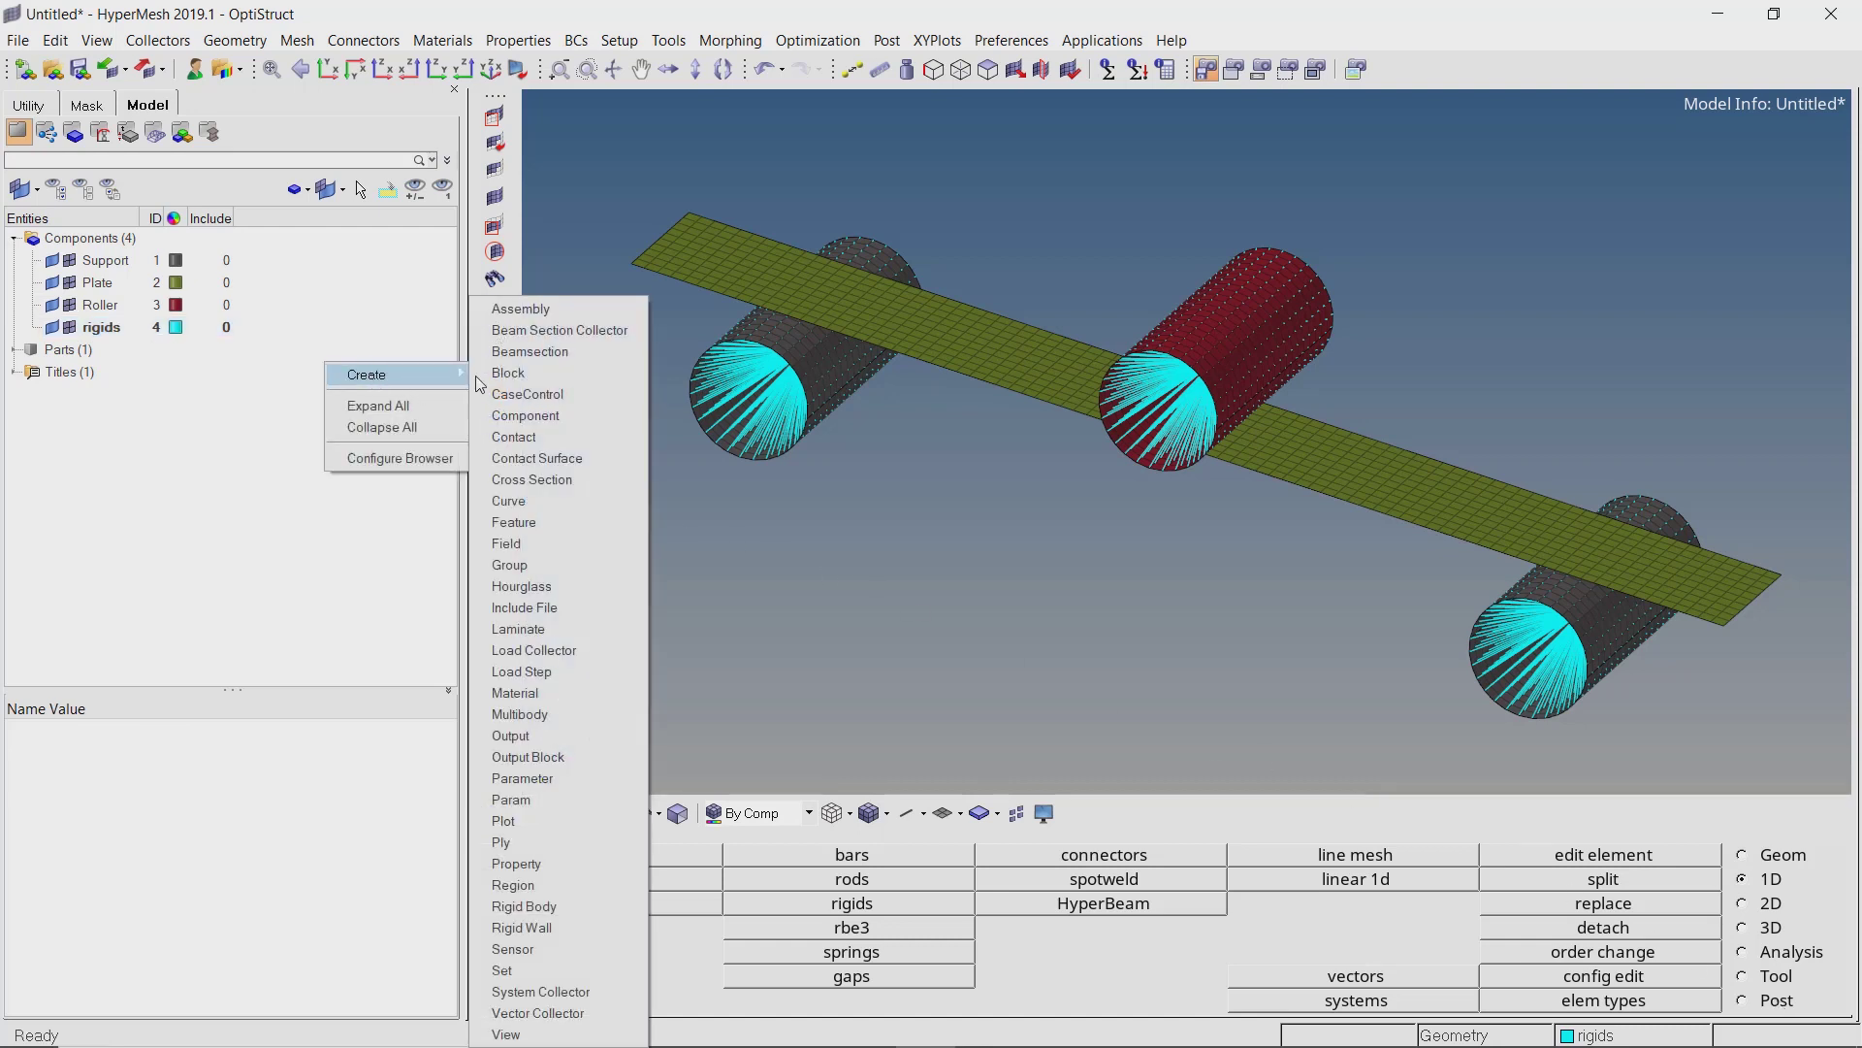
left_click(600, 691)
type("steel")
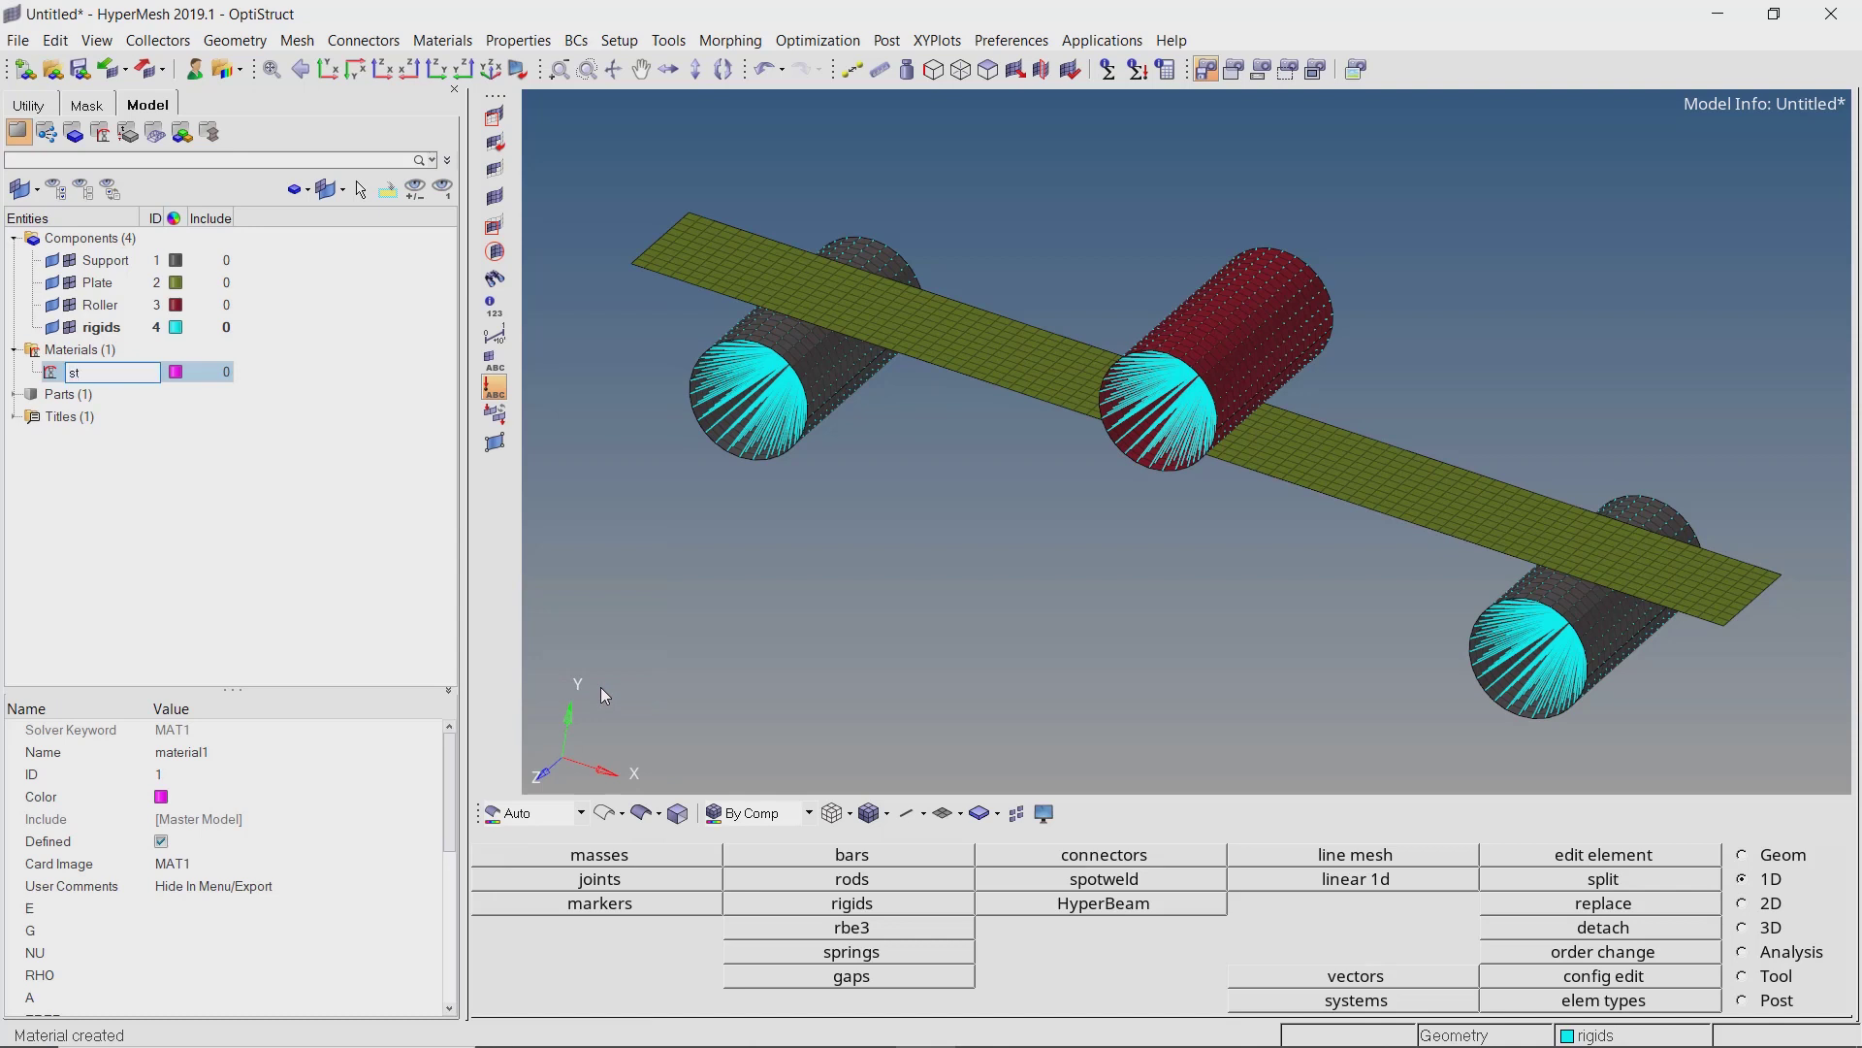
key("Return")
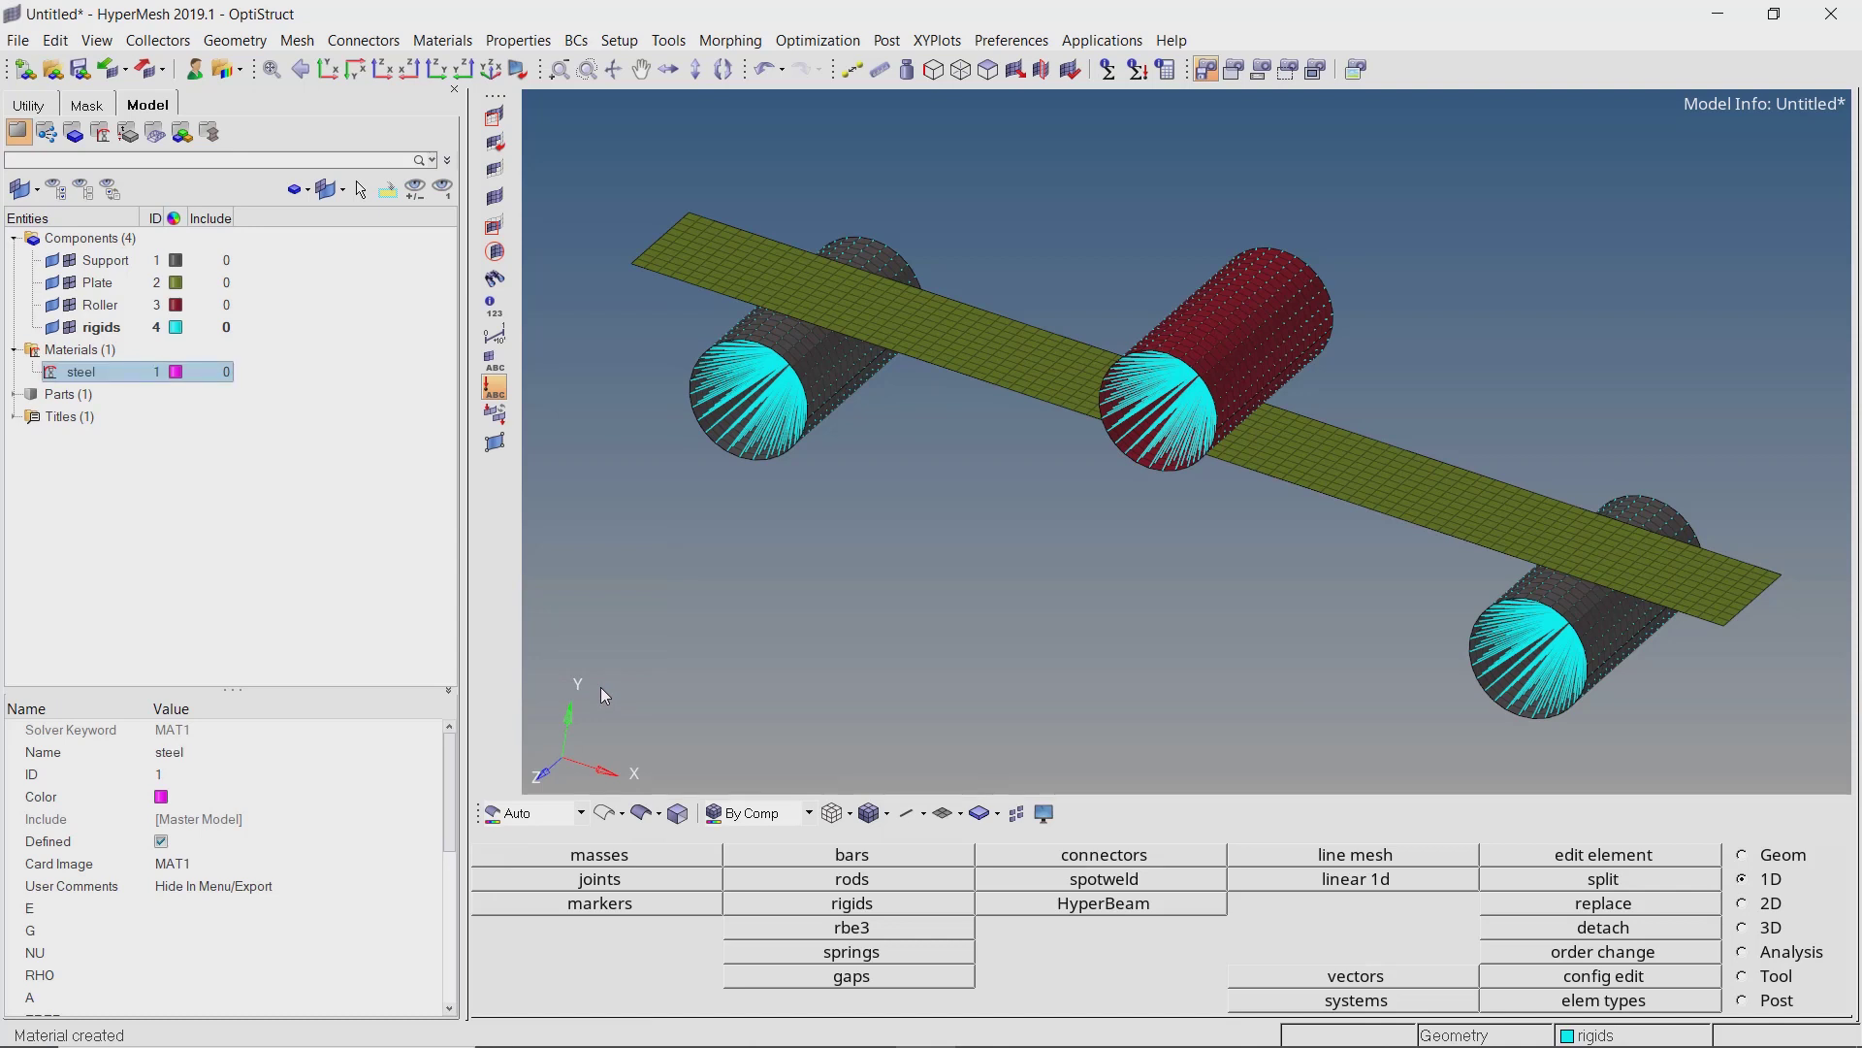
Set the steel material's E to 210000.0, G to 80769.2, NU to 0.3 and RHO to 7.85e-09.
left_click(278, 909)
type("210000.0")
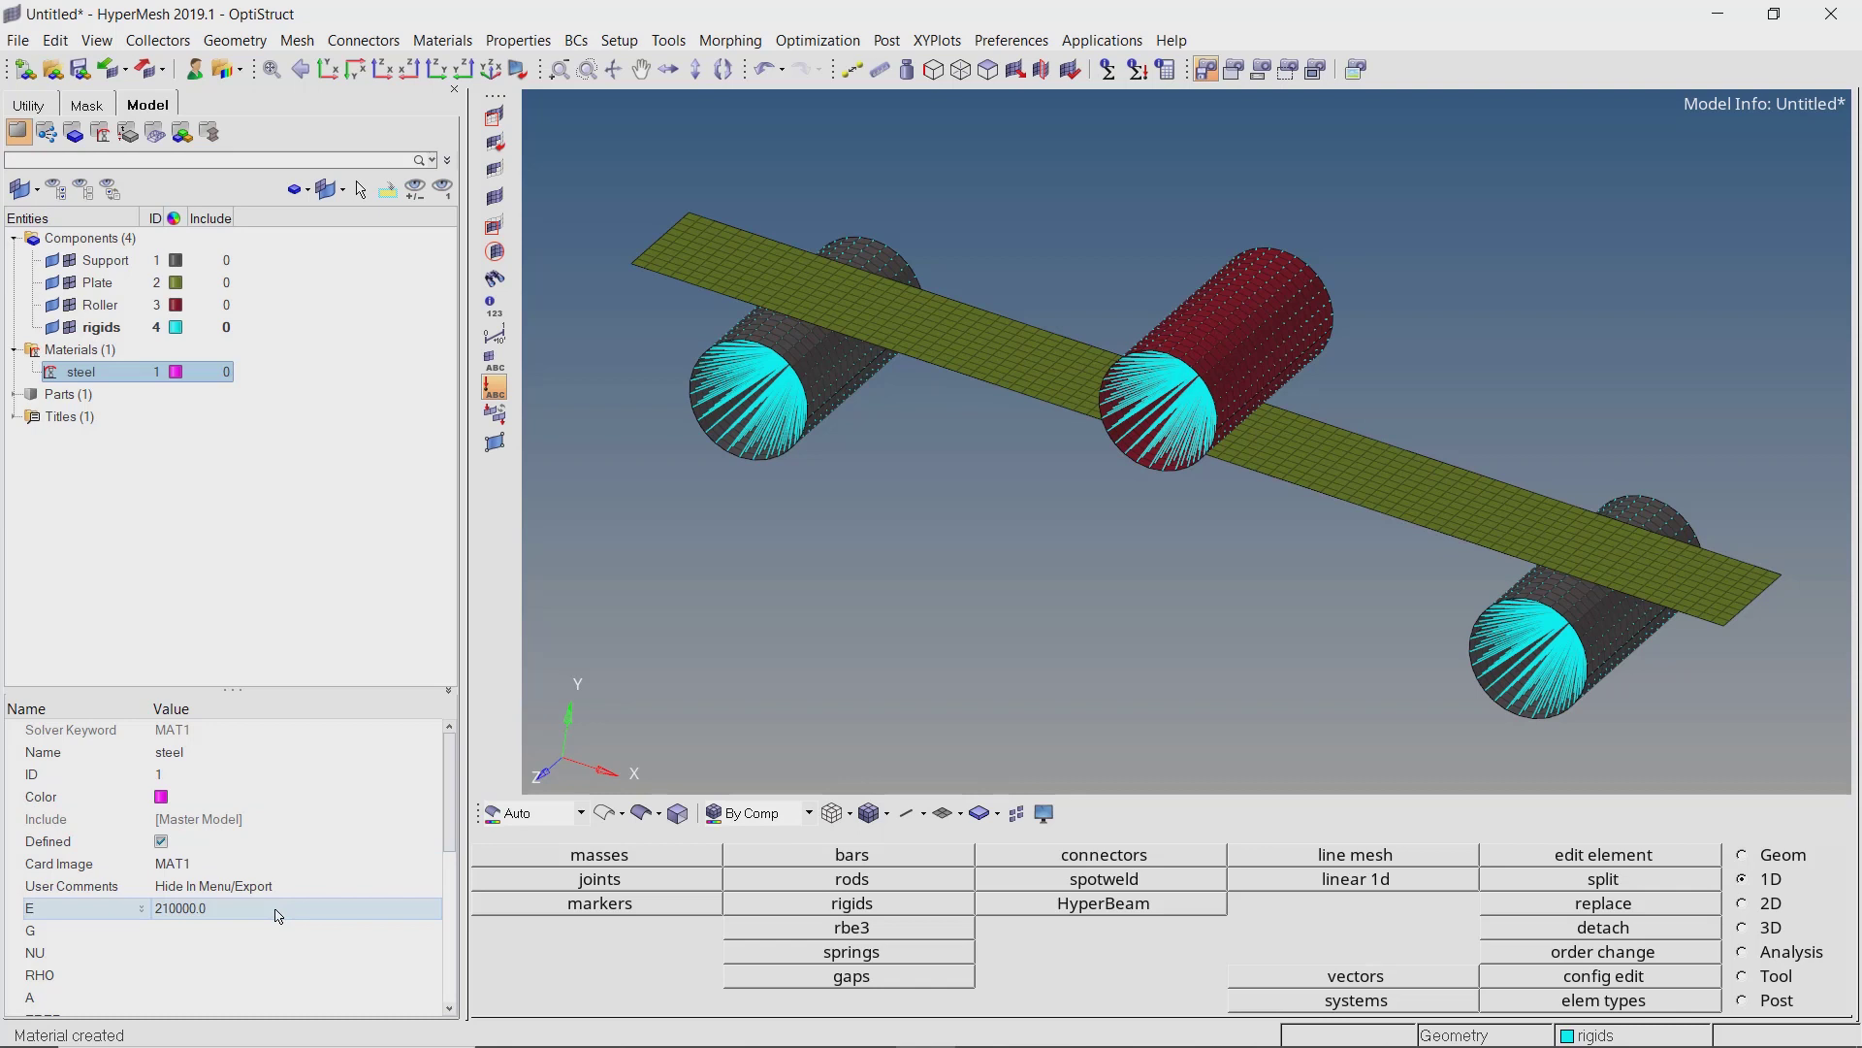
left_click(279, 930)
type("80769.2")
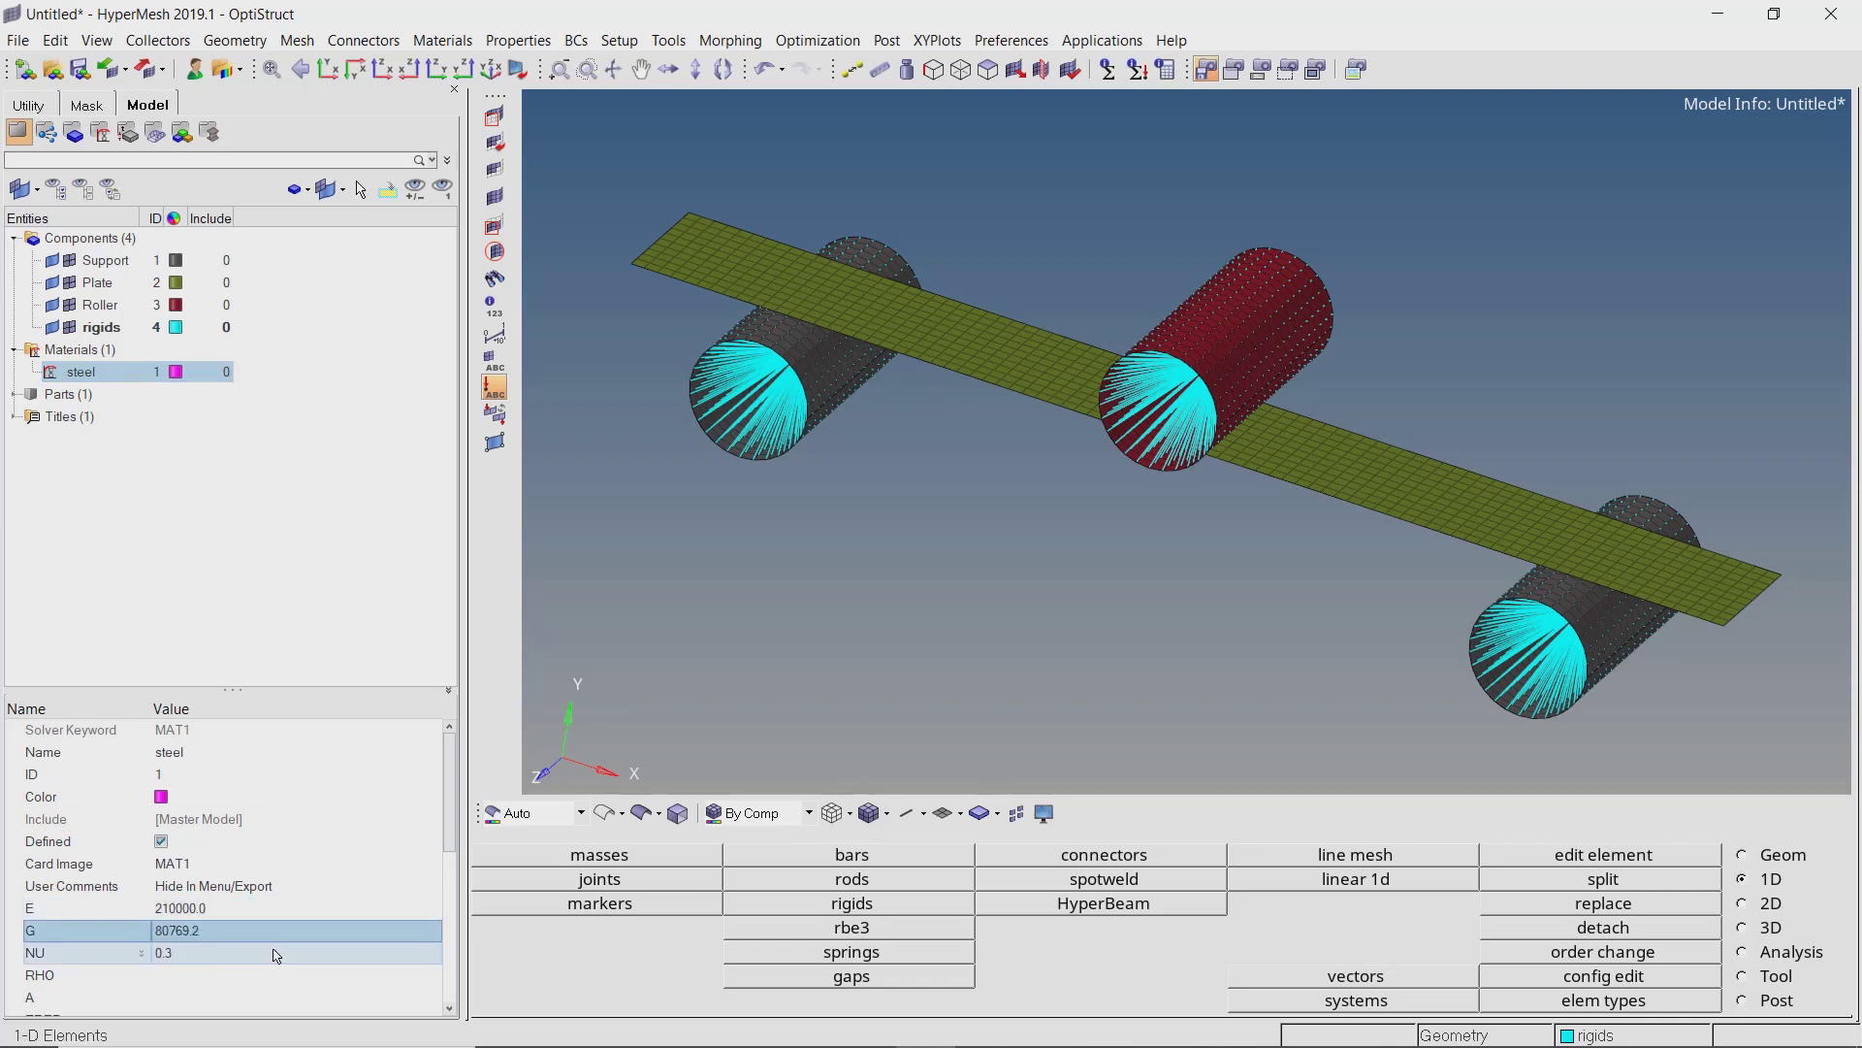
left_click(278, 976)
type("7.85e-09")
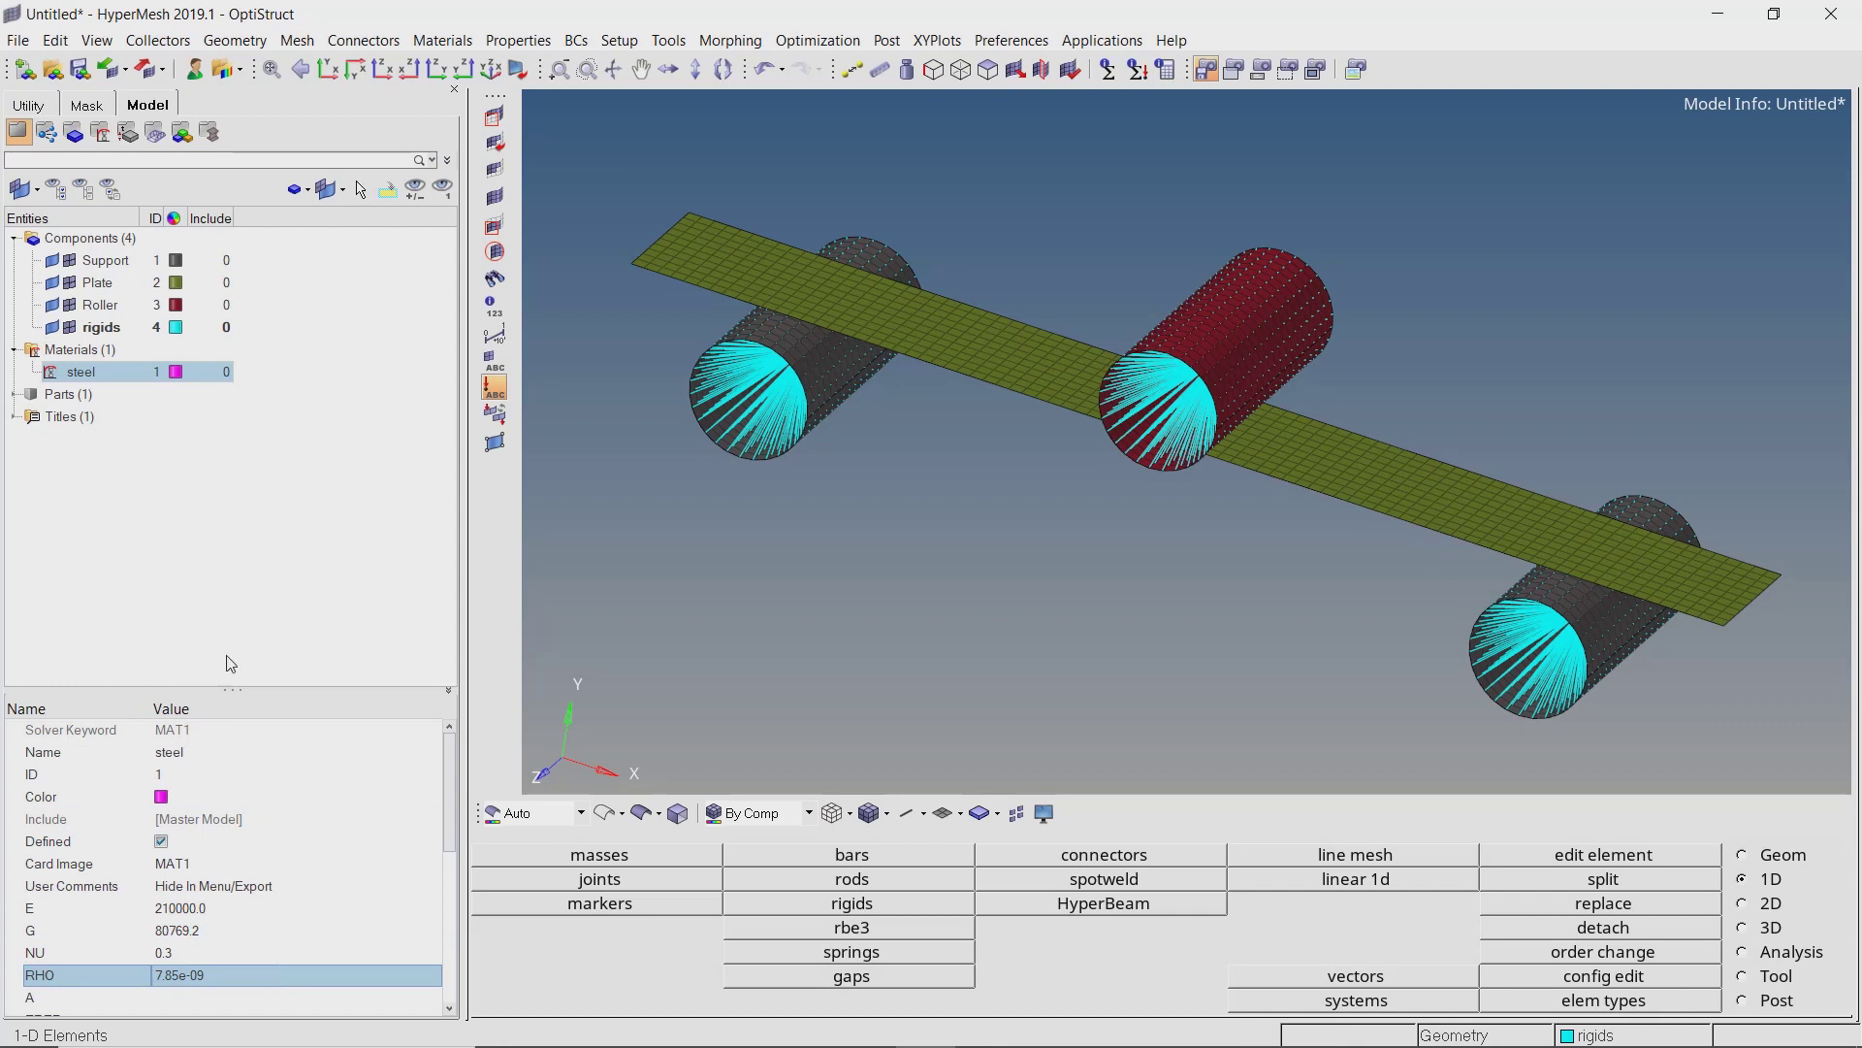
Create a new property named shell.
right_click(244, 438)
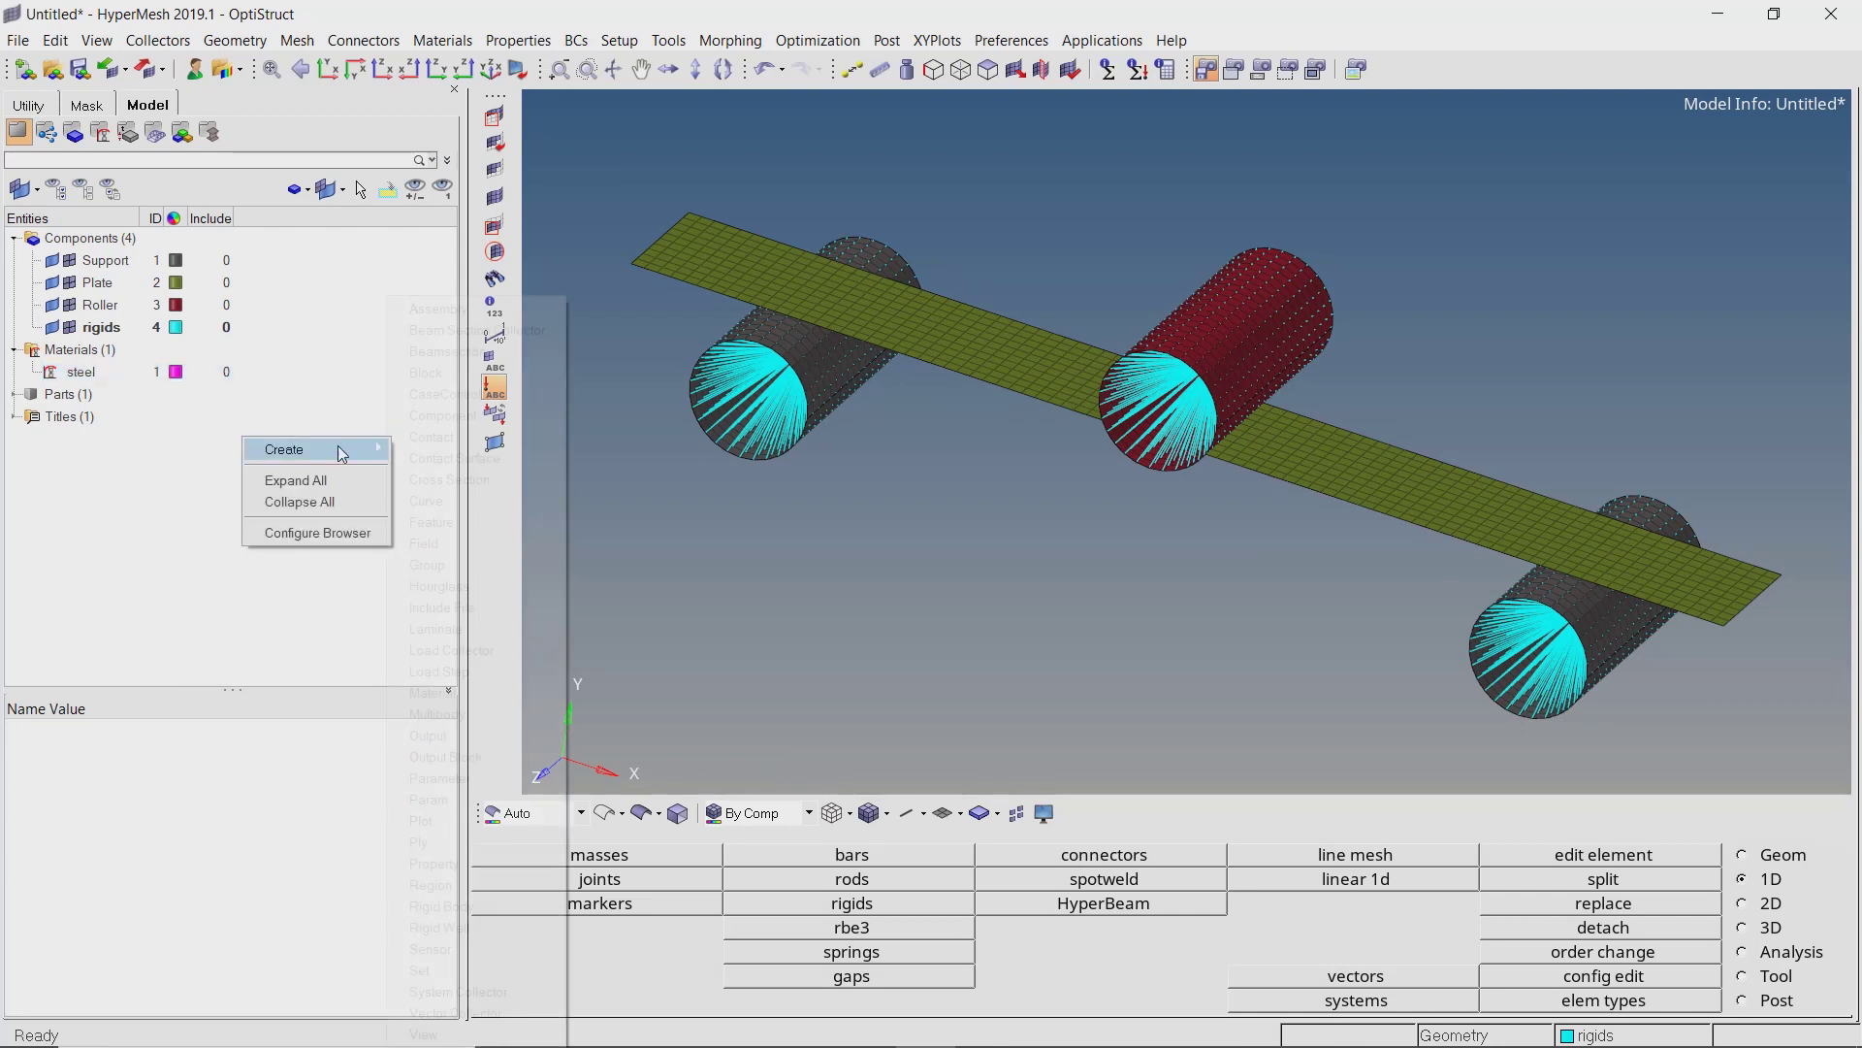
mouse_move(306, 446)
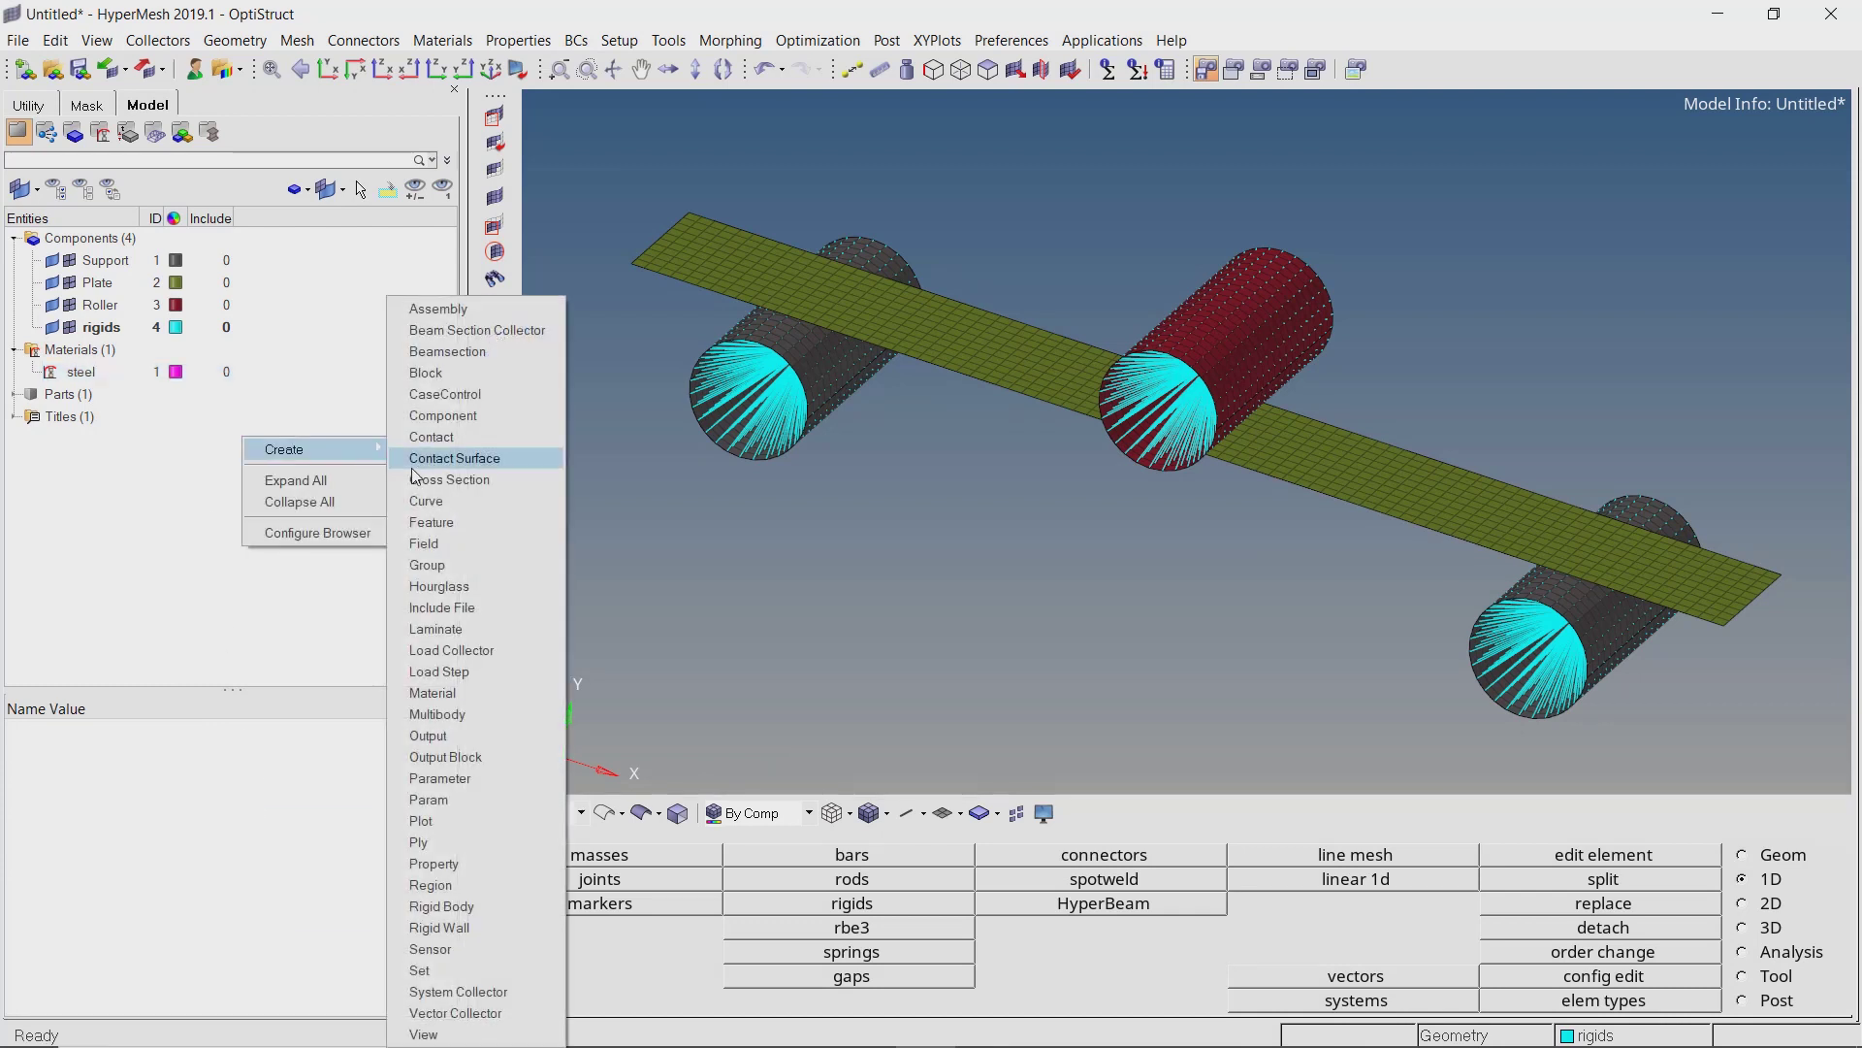
left_click(434, 863)
type("shell")
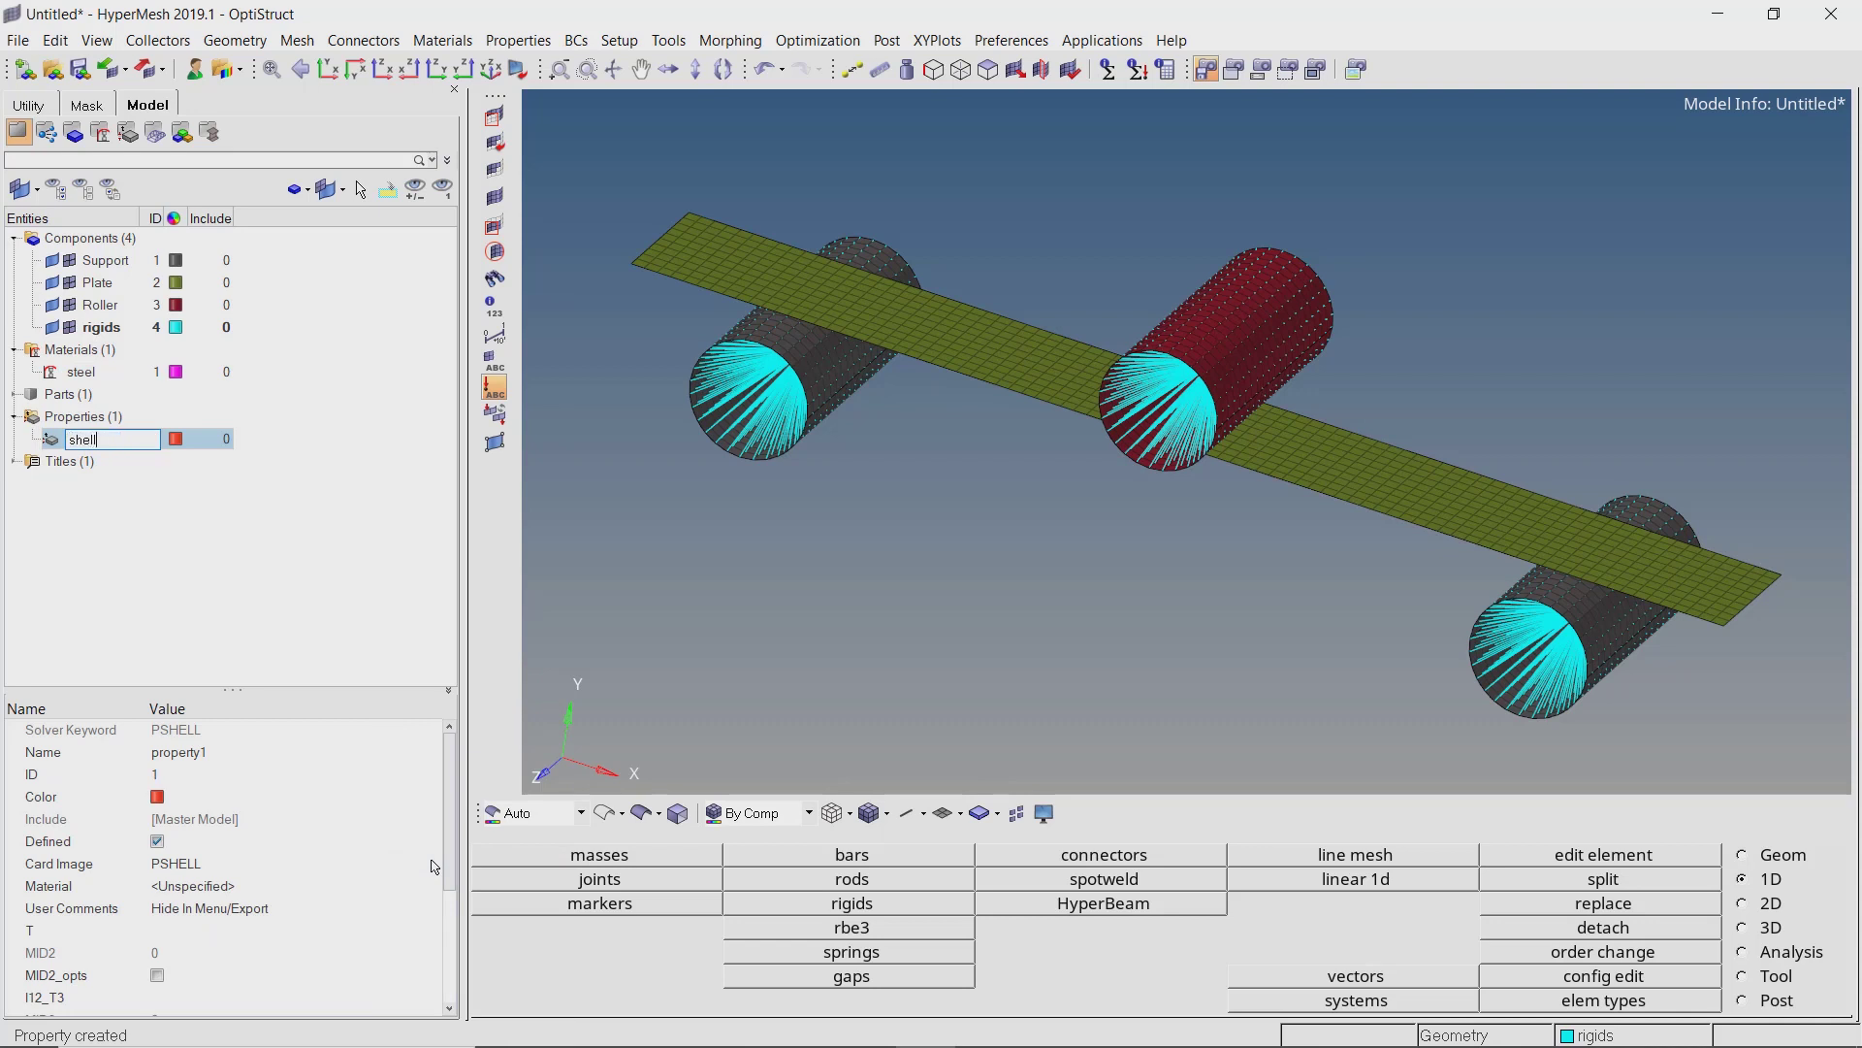
key("Return")
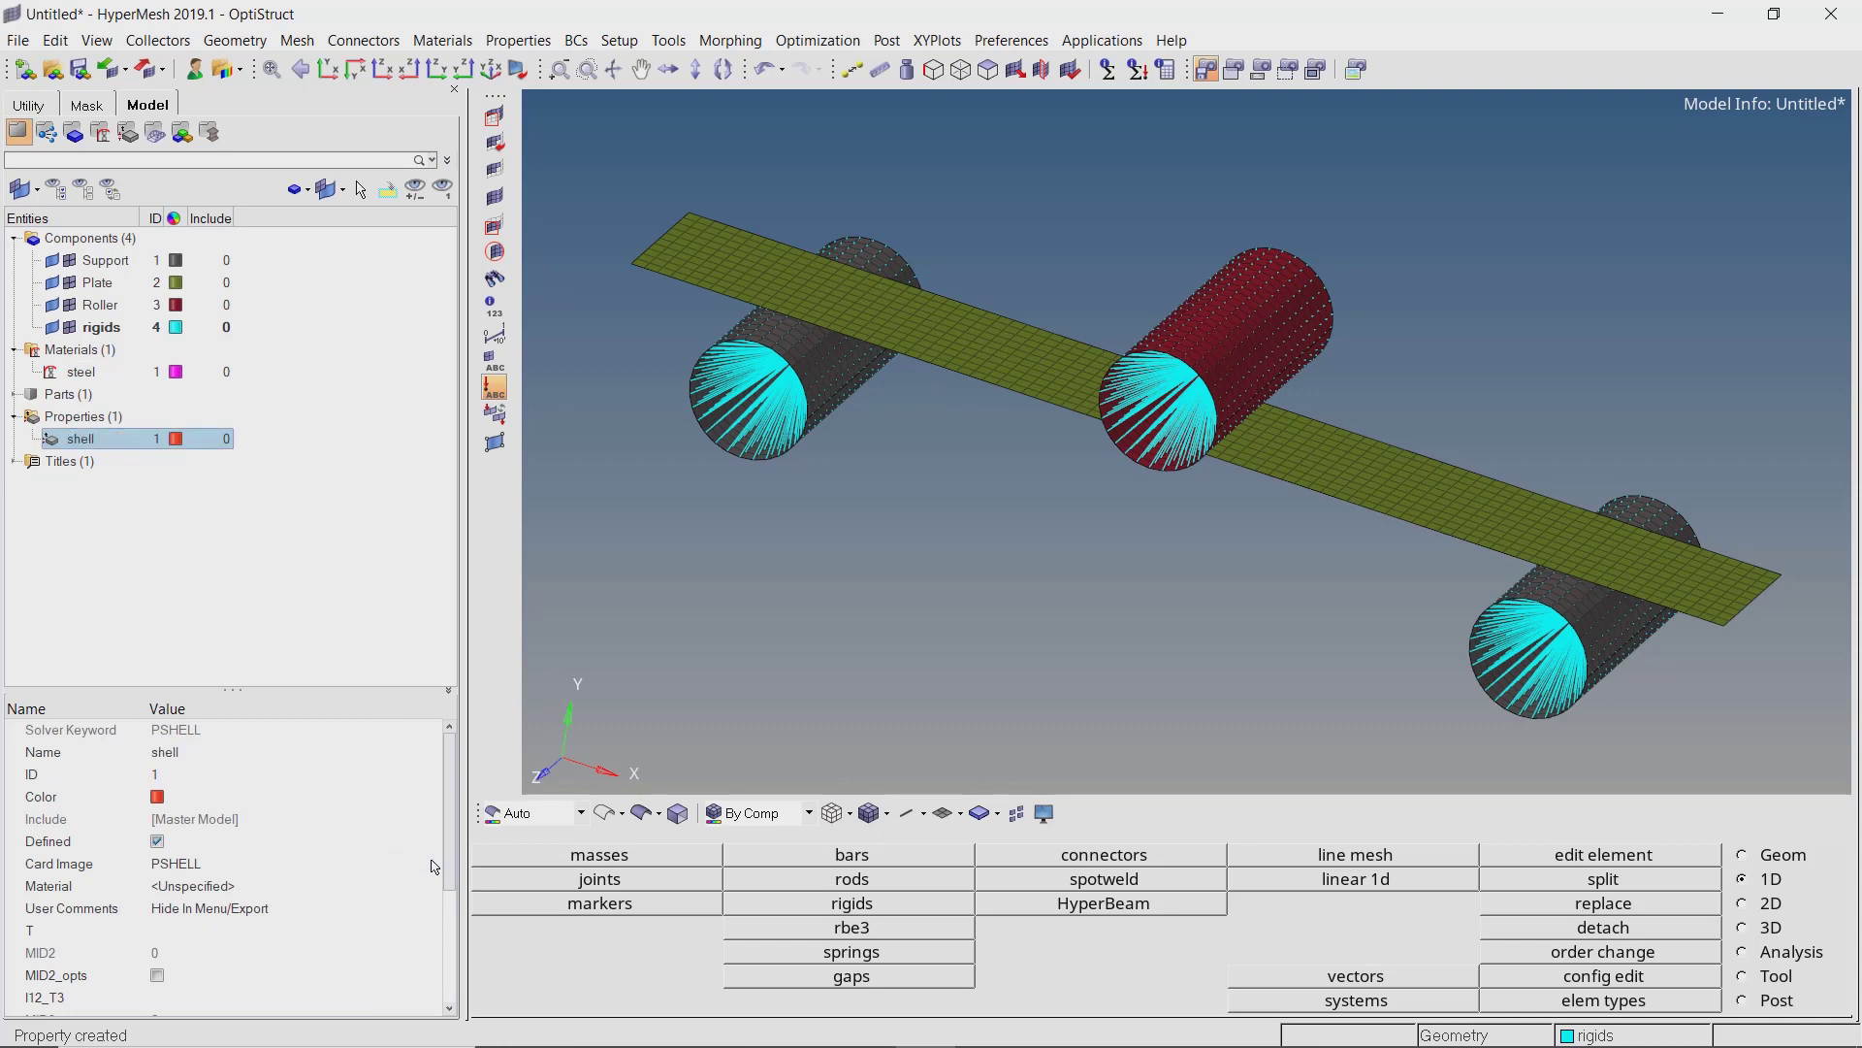
Assign the steel material to the shell property and set its thickness T to 1.0.
left_click(427, 886)
left_click(353, 885)
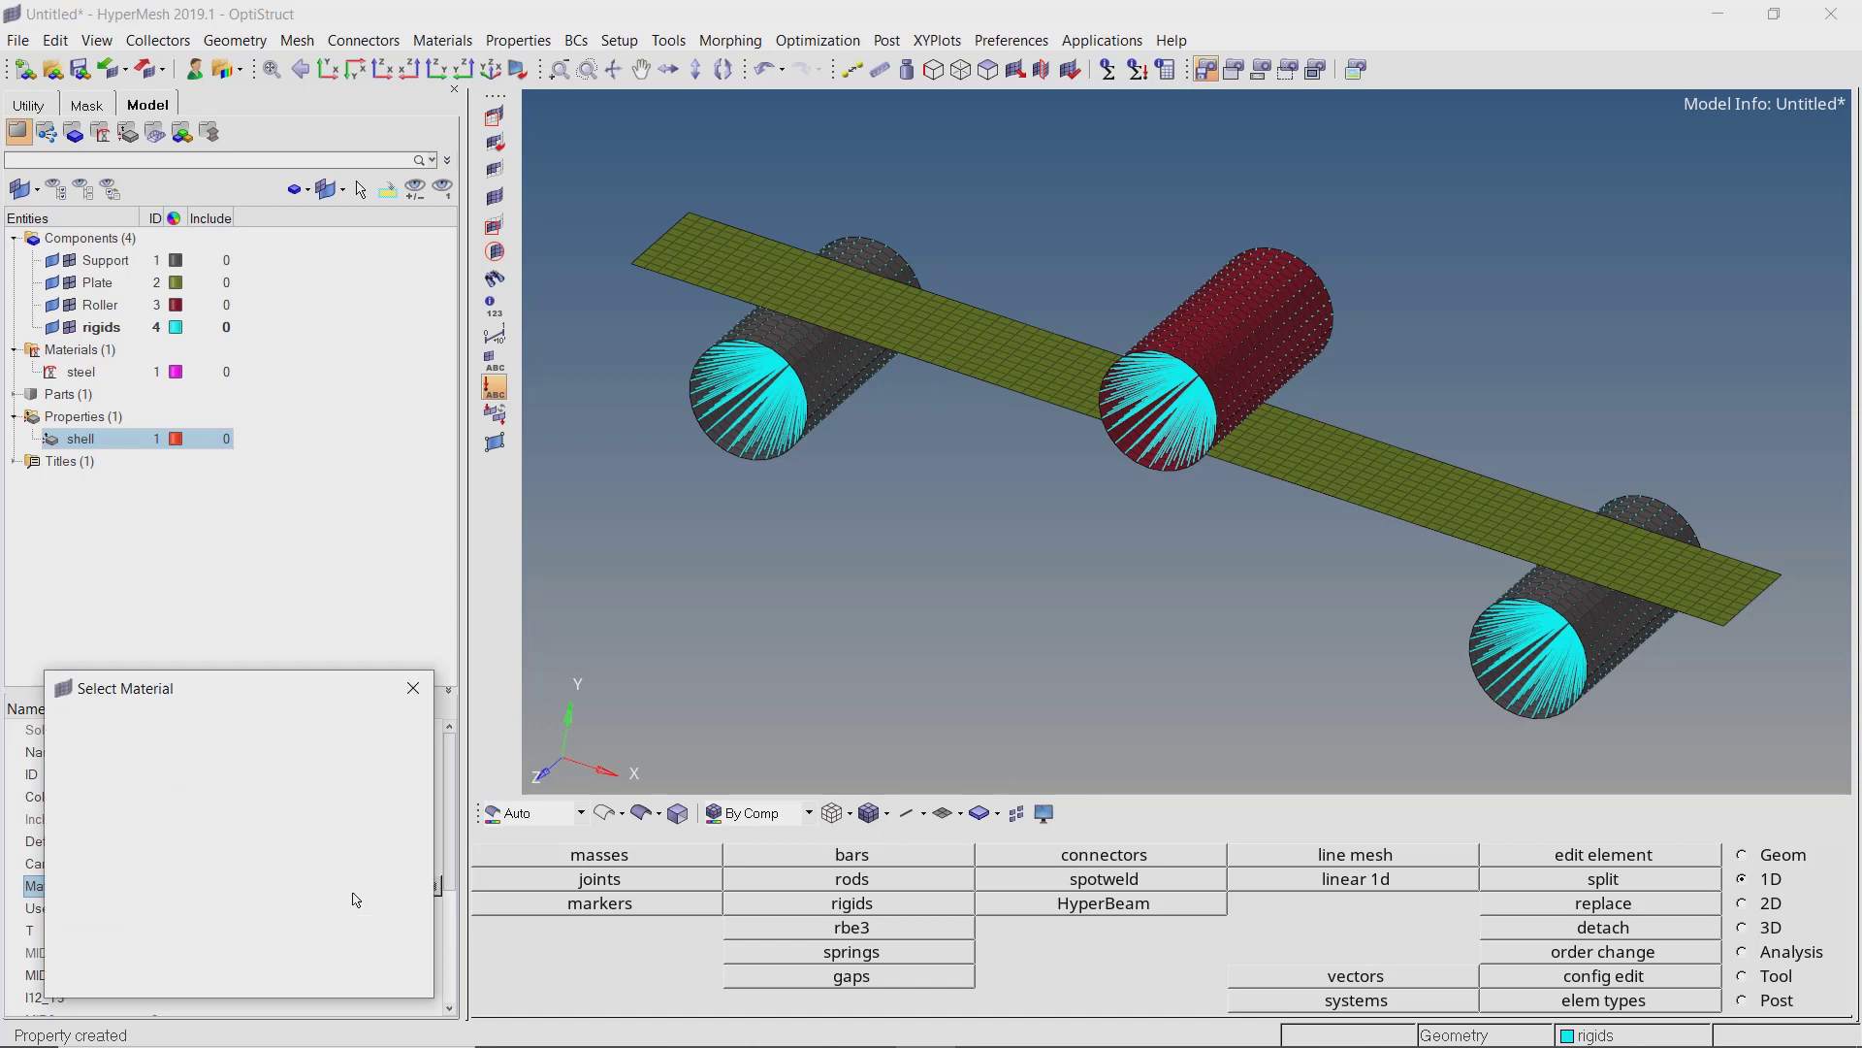
left_click(93, 773)
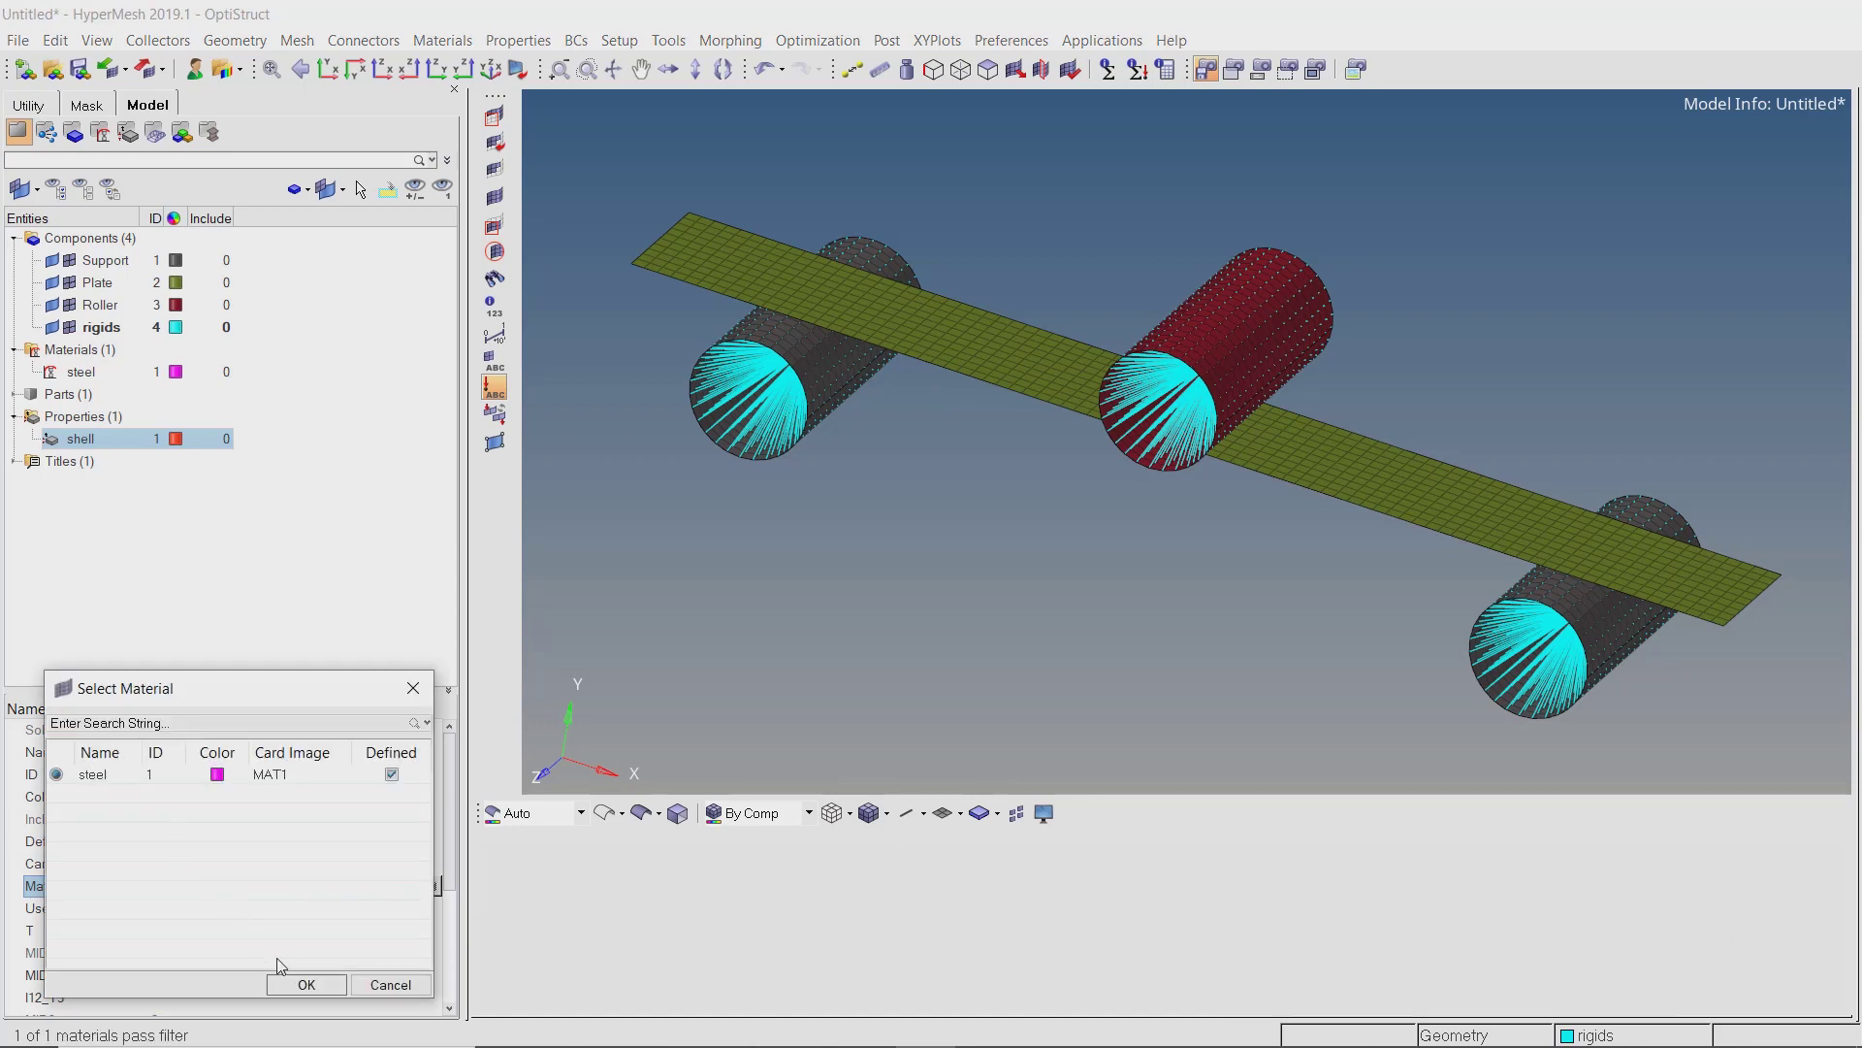
left_click(307, 984)
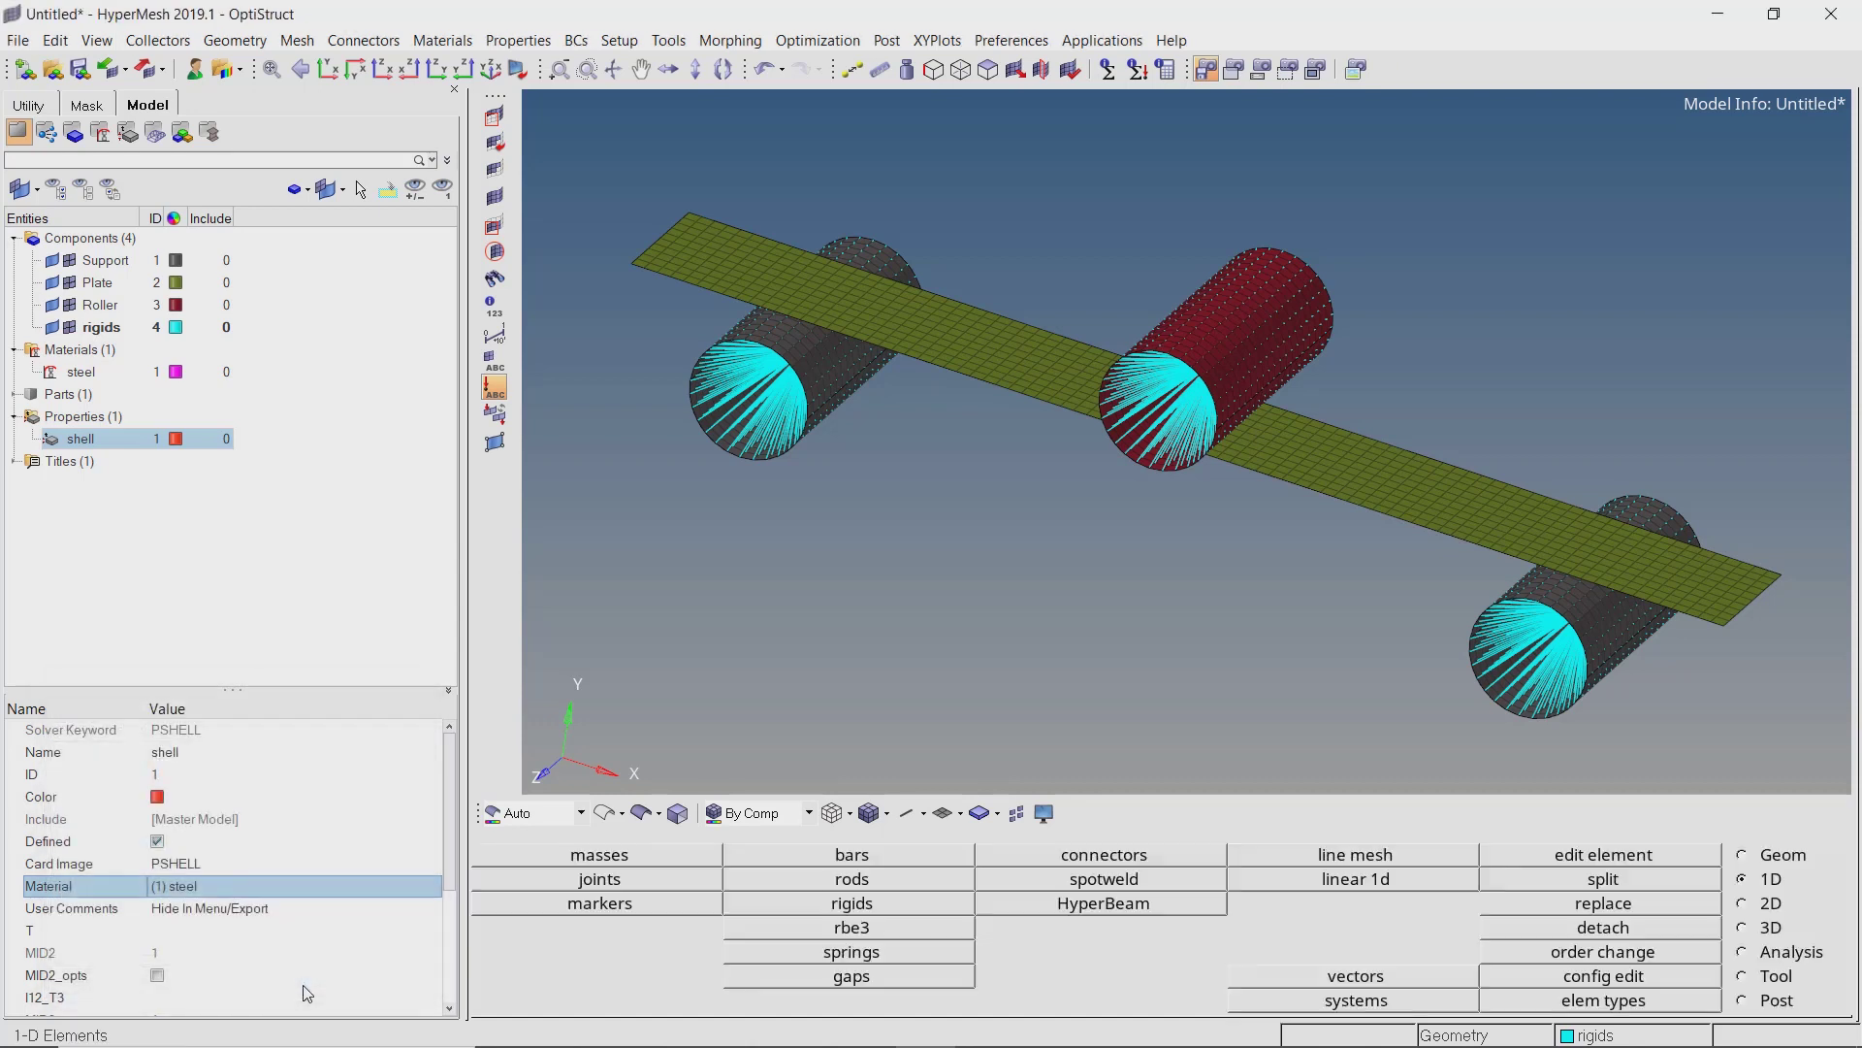
left_click(276, 932)
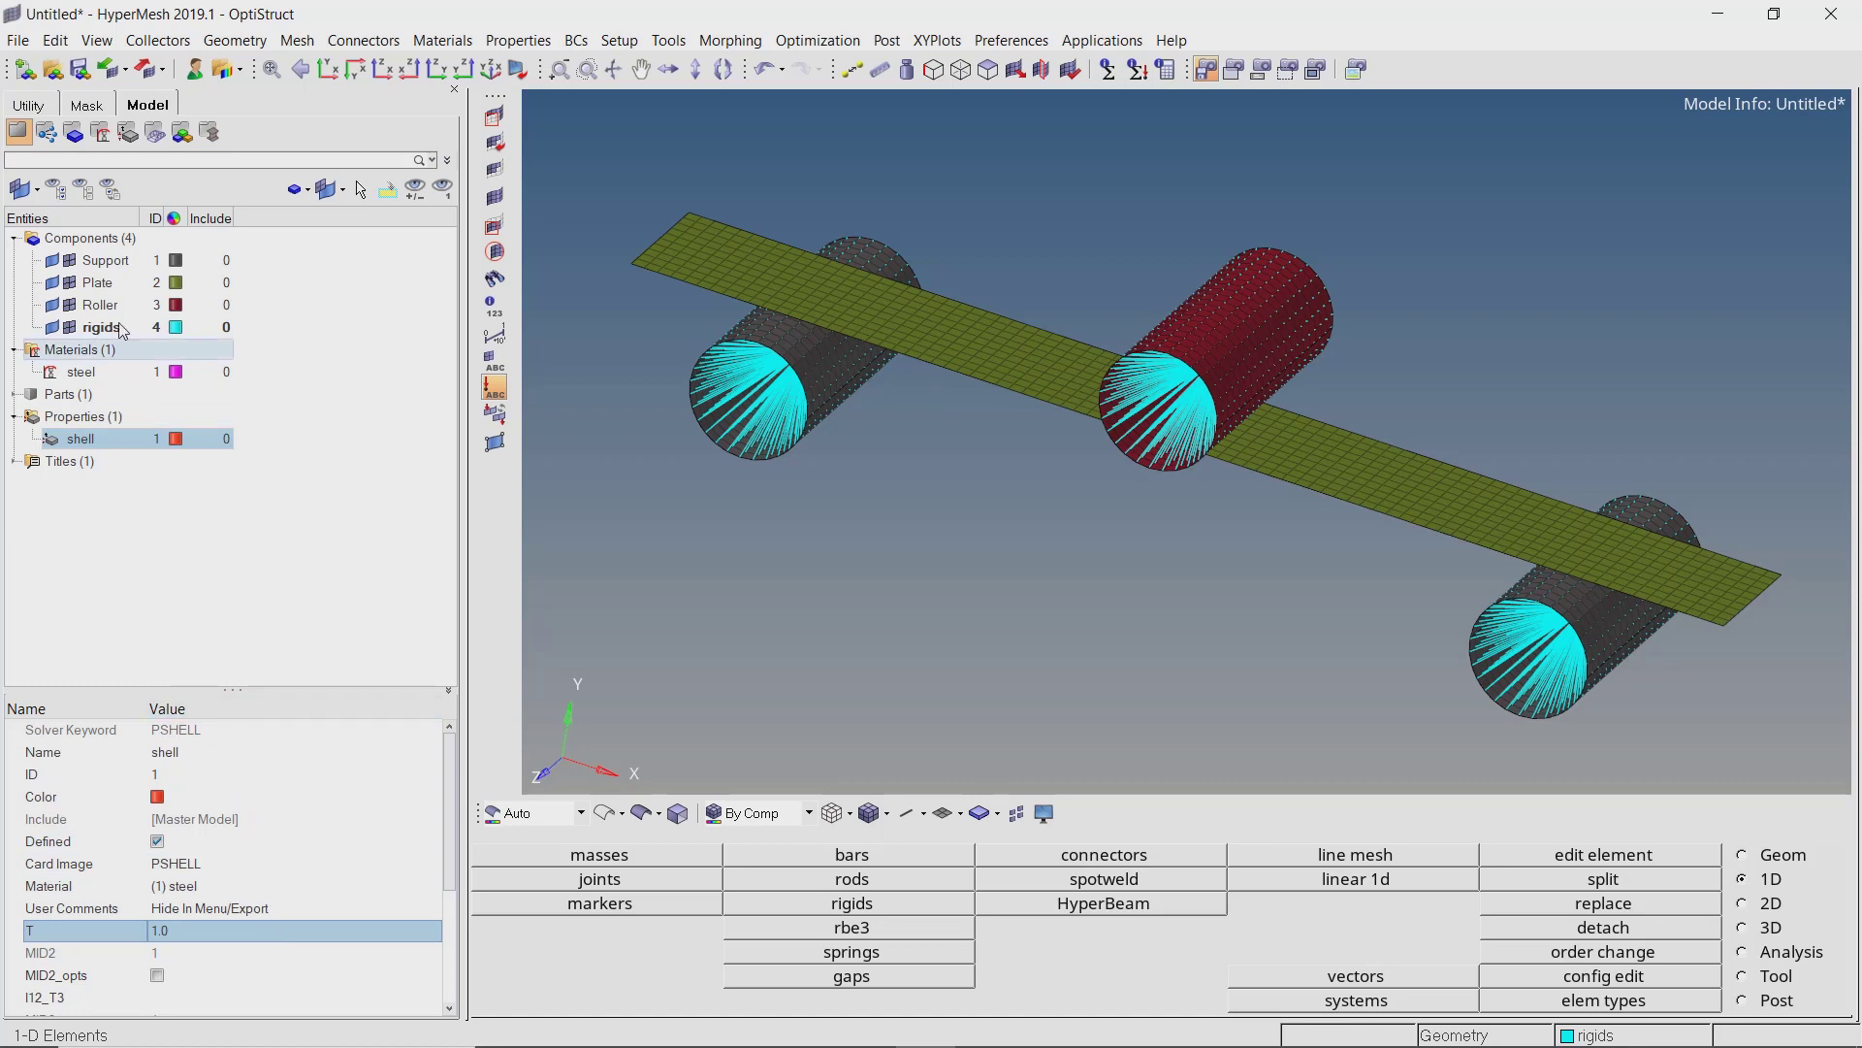
Assign the shell property to the Support component.
left_click(104, 261)
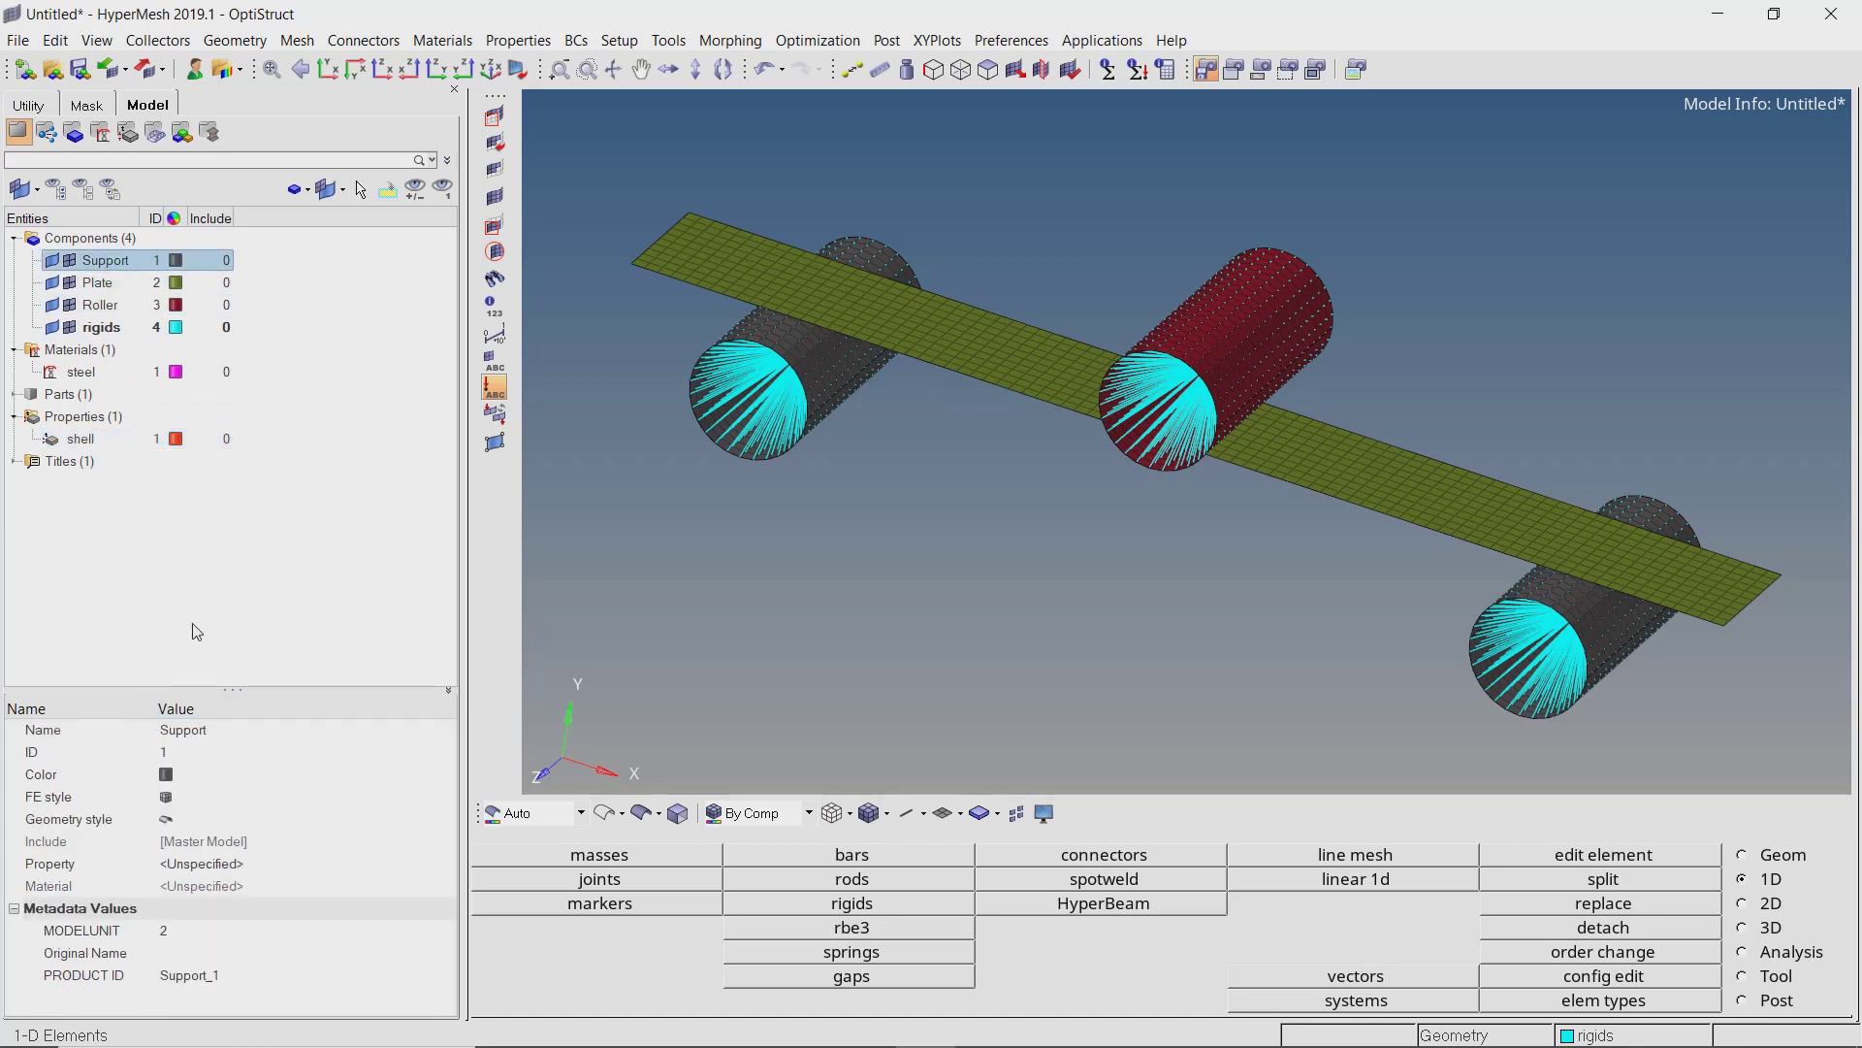
left_click(222, 864)
left_click(221, 864)
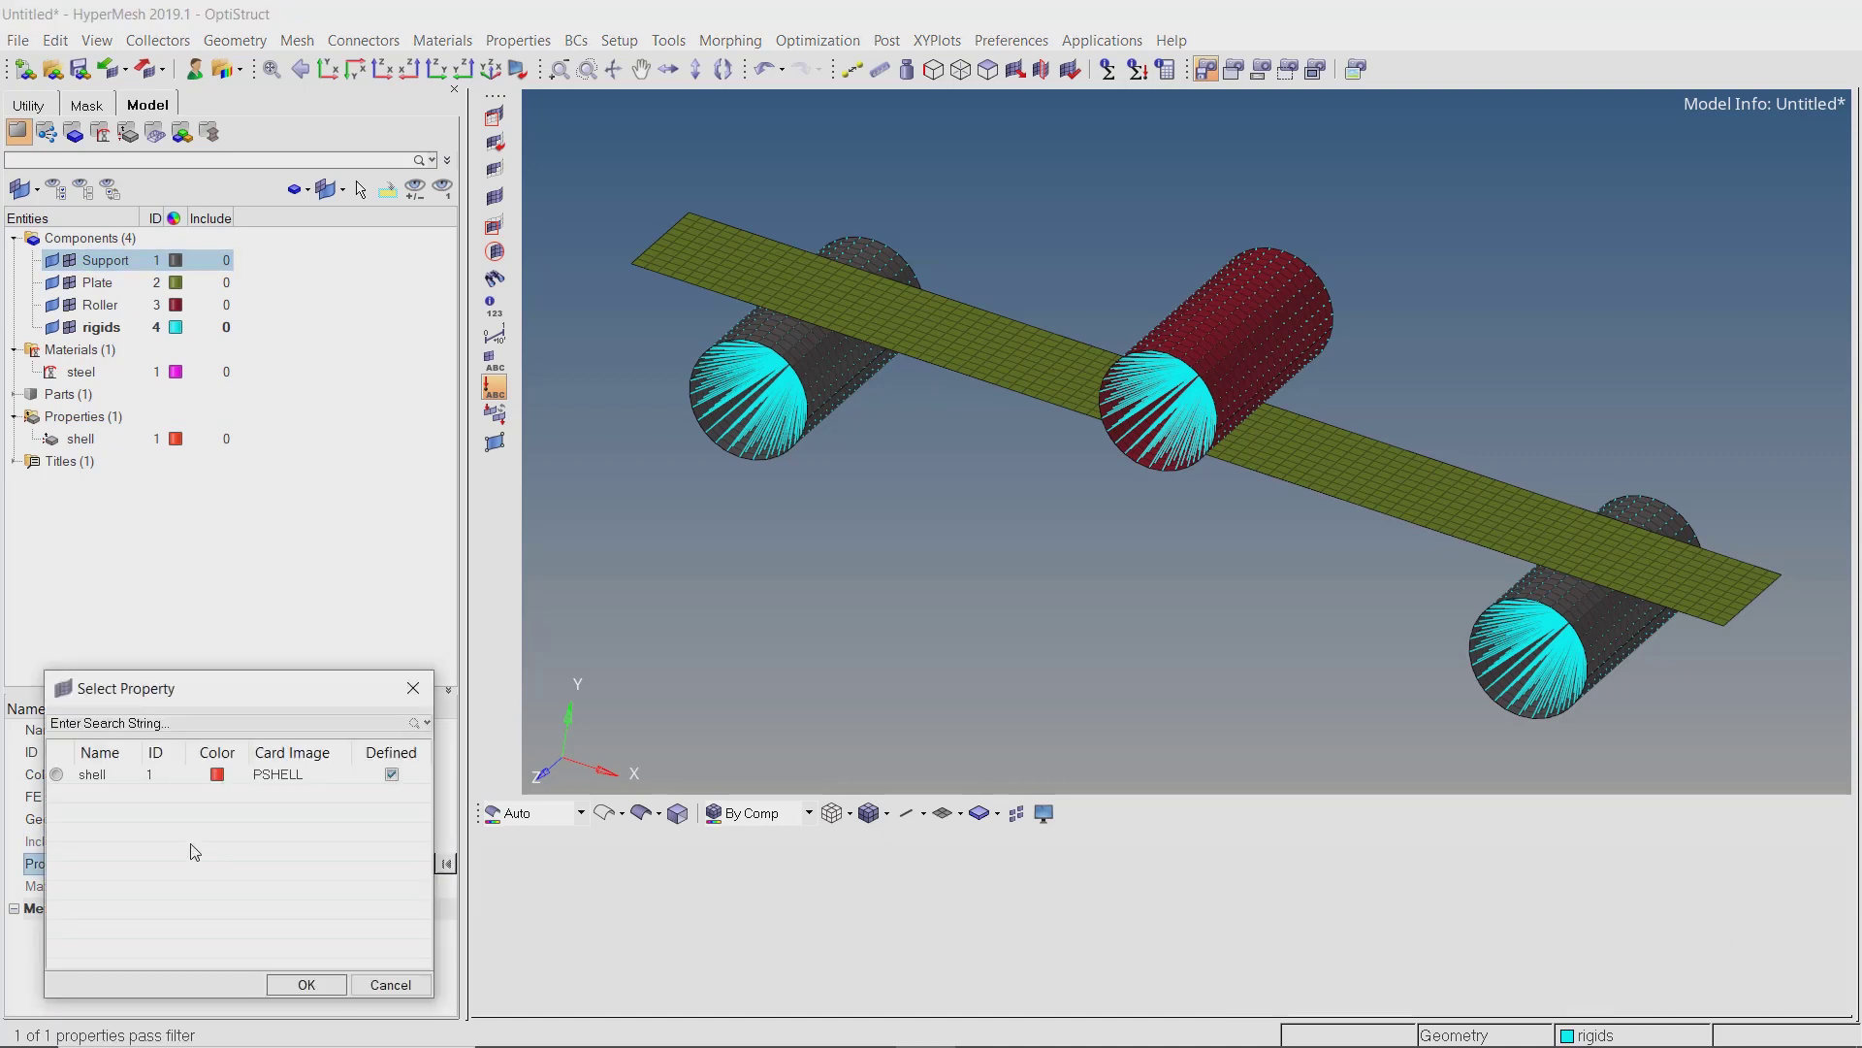
left_click(287, 980)
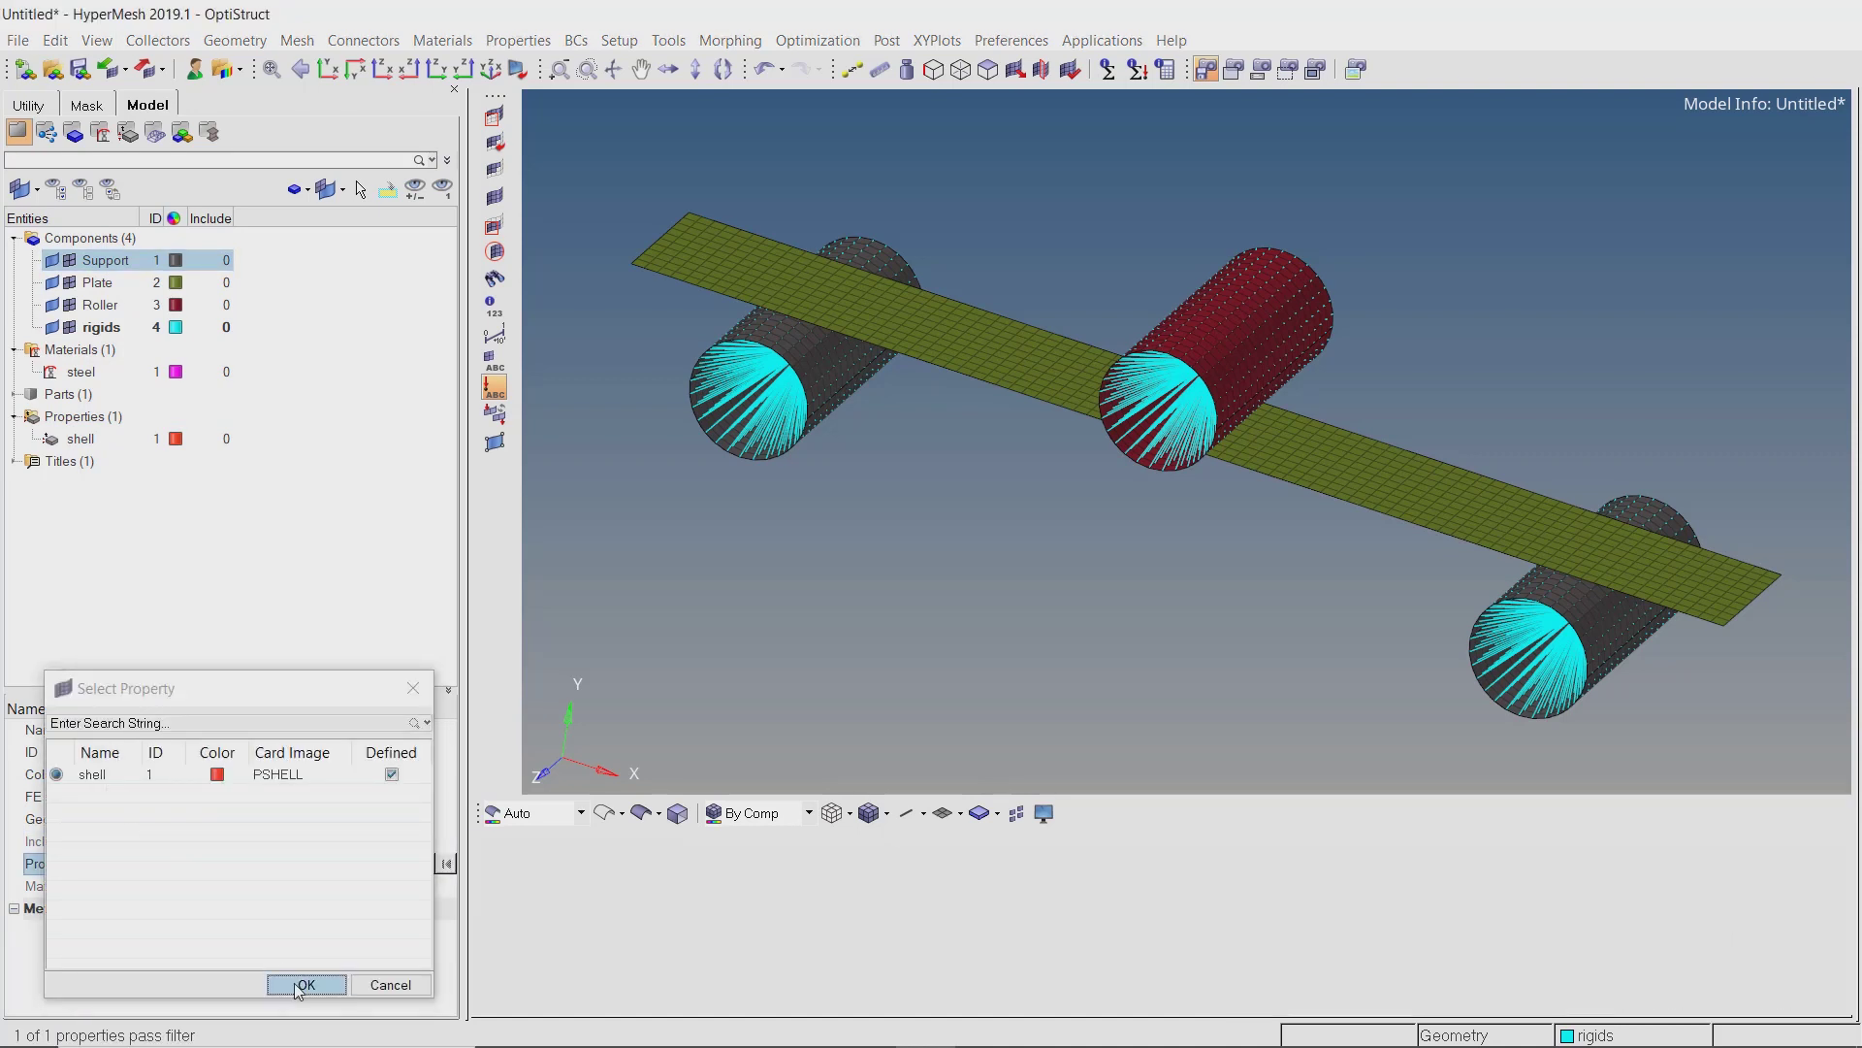
Assign the shell property to the Plate and Roller components.
left_click(97, 282)
left_click(221, 866)
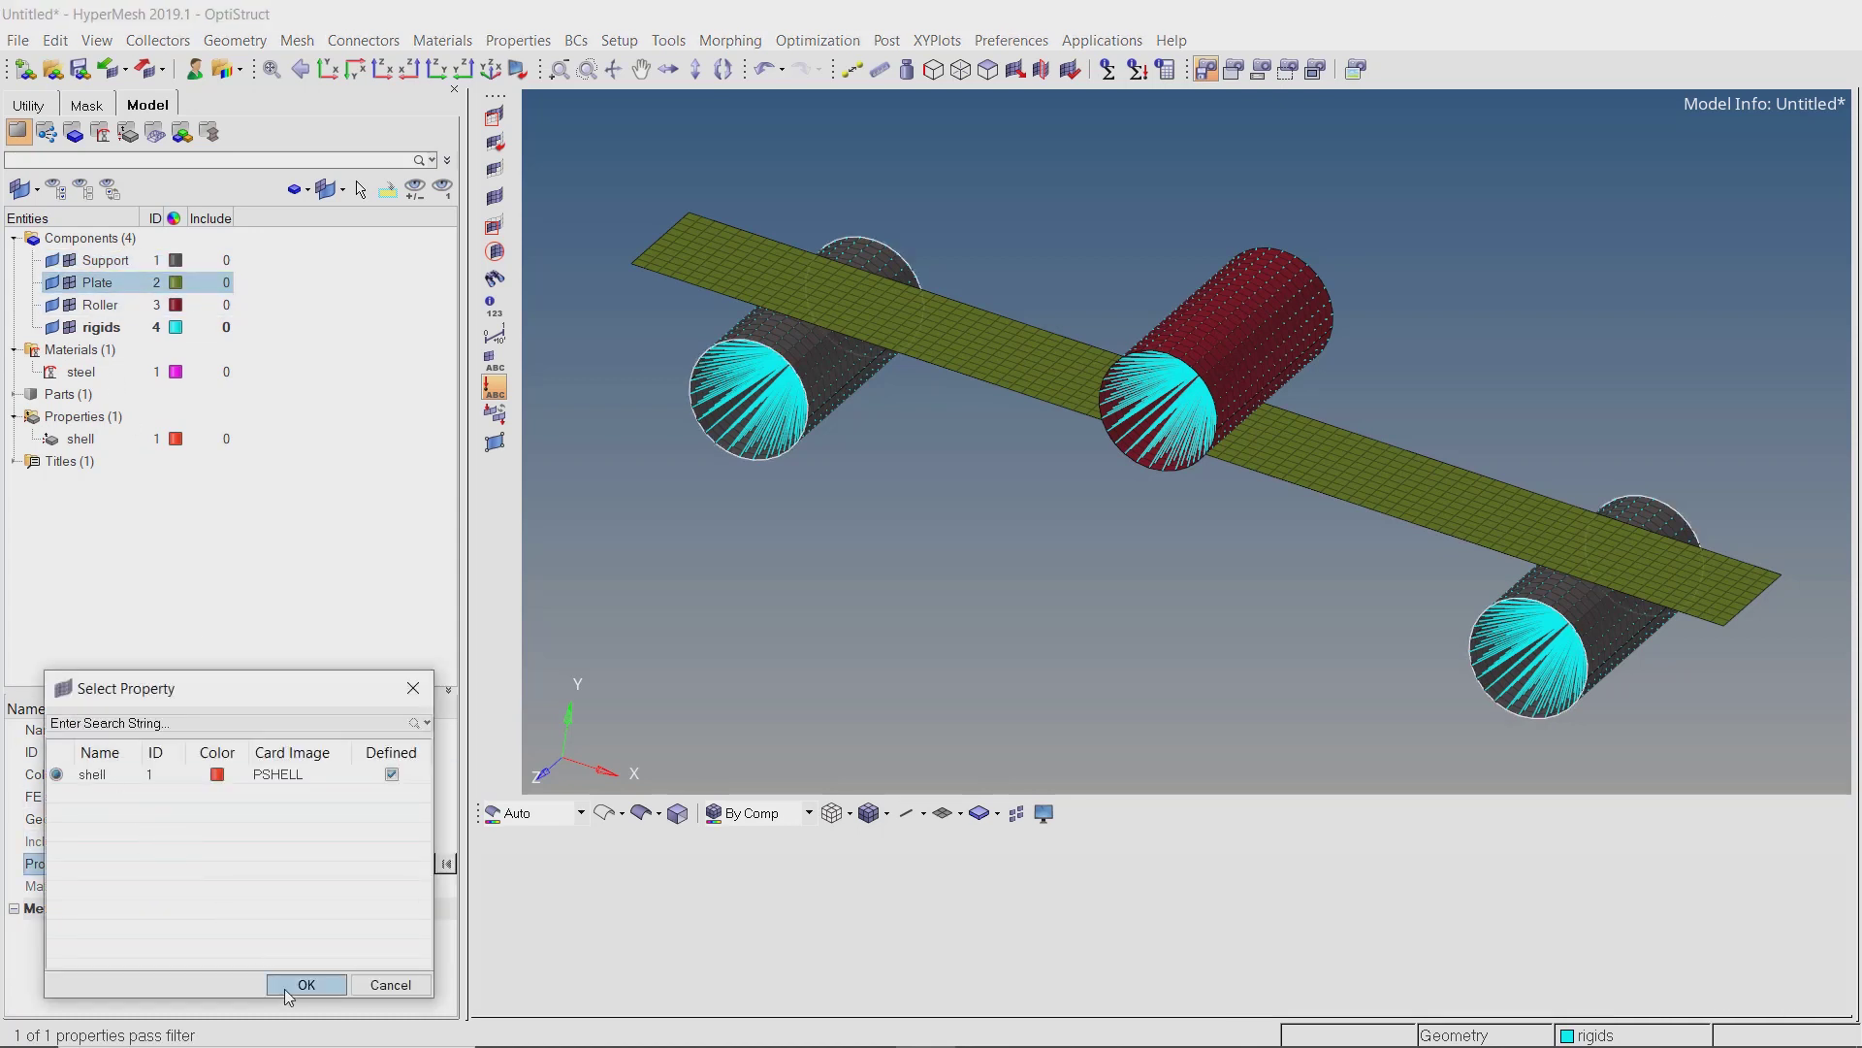
left_click(285, 986)
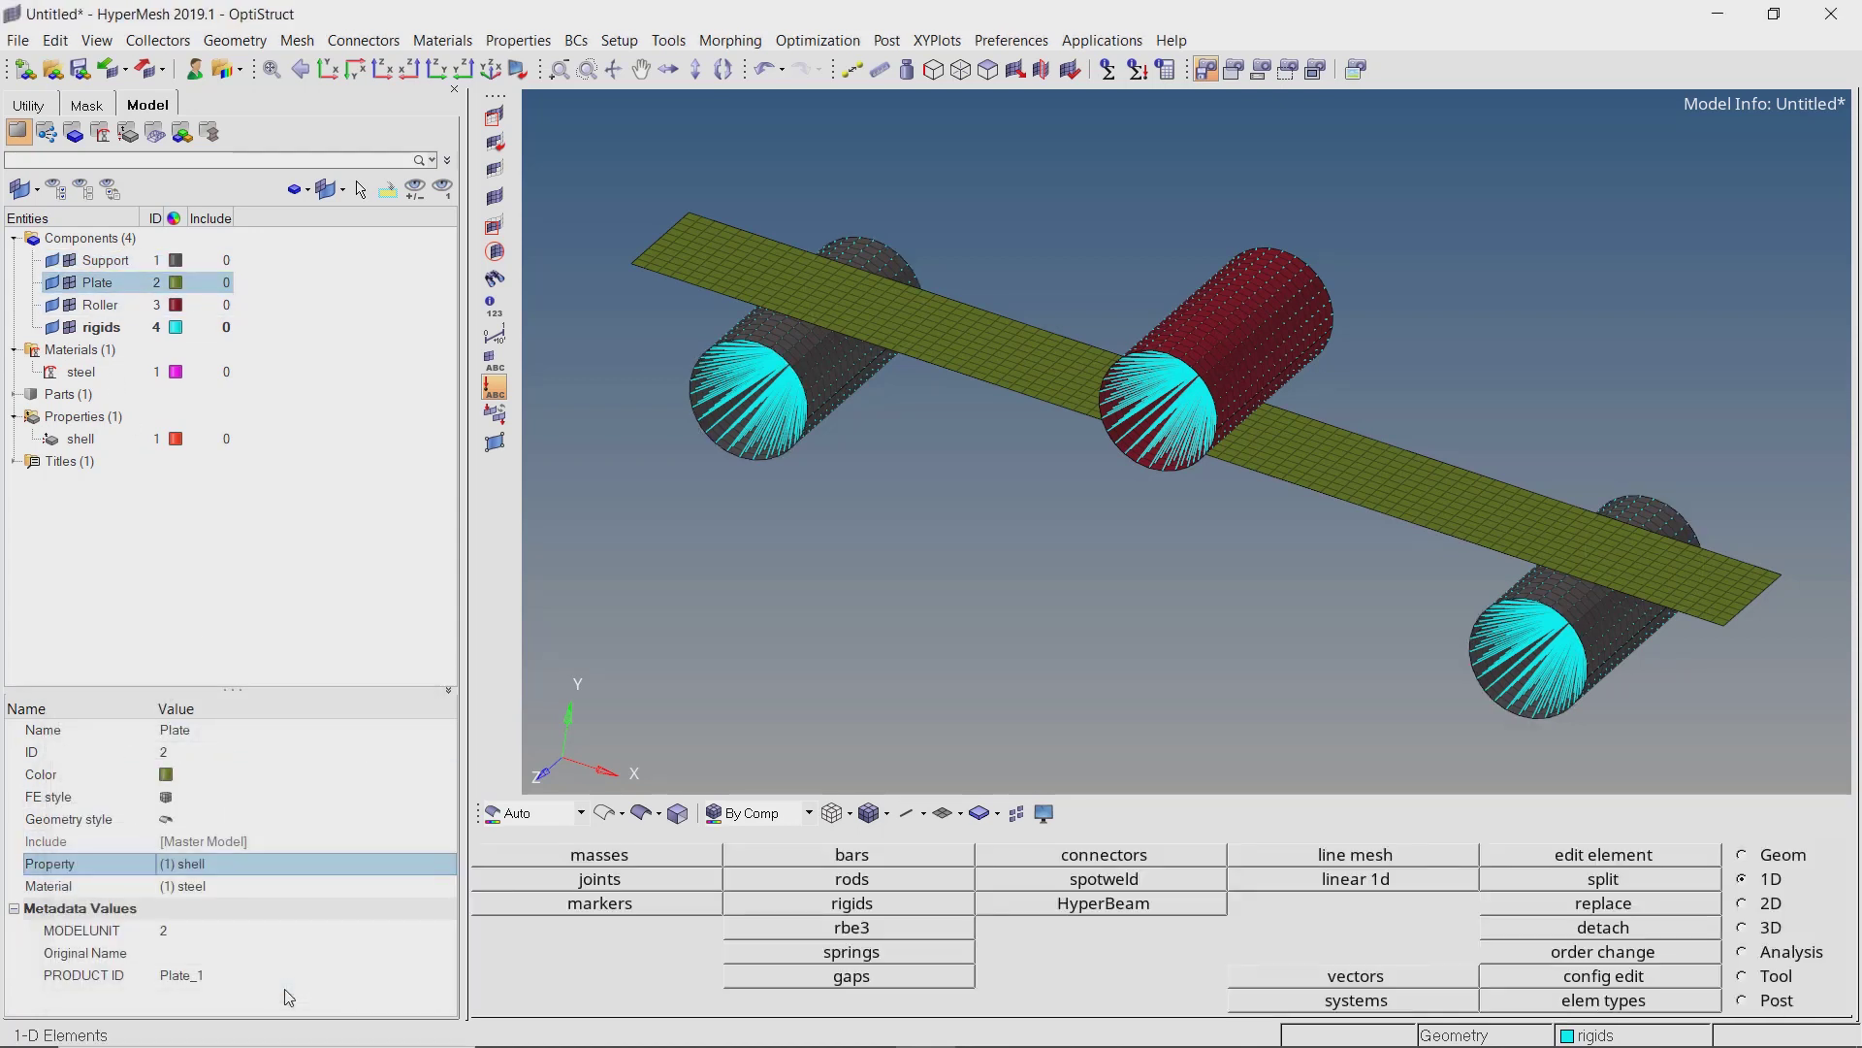
left_click(107, 306)
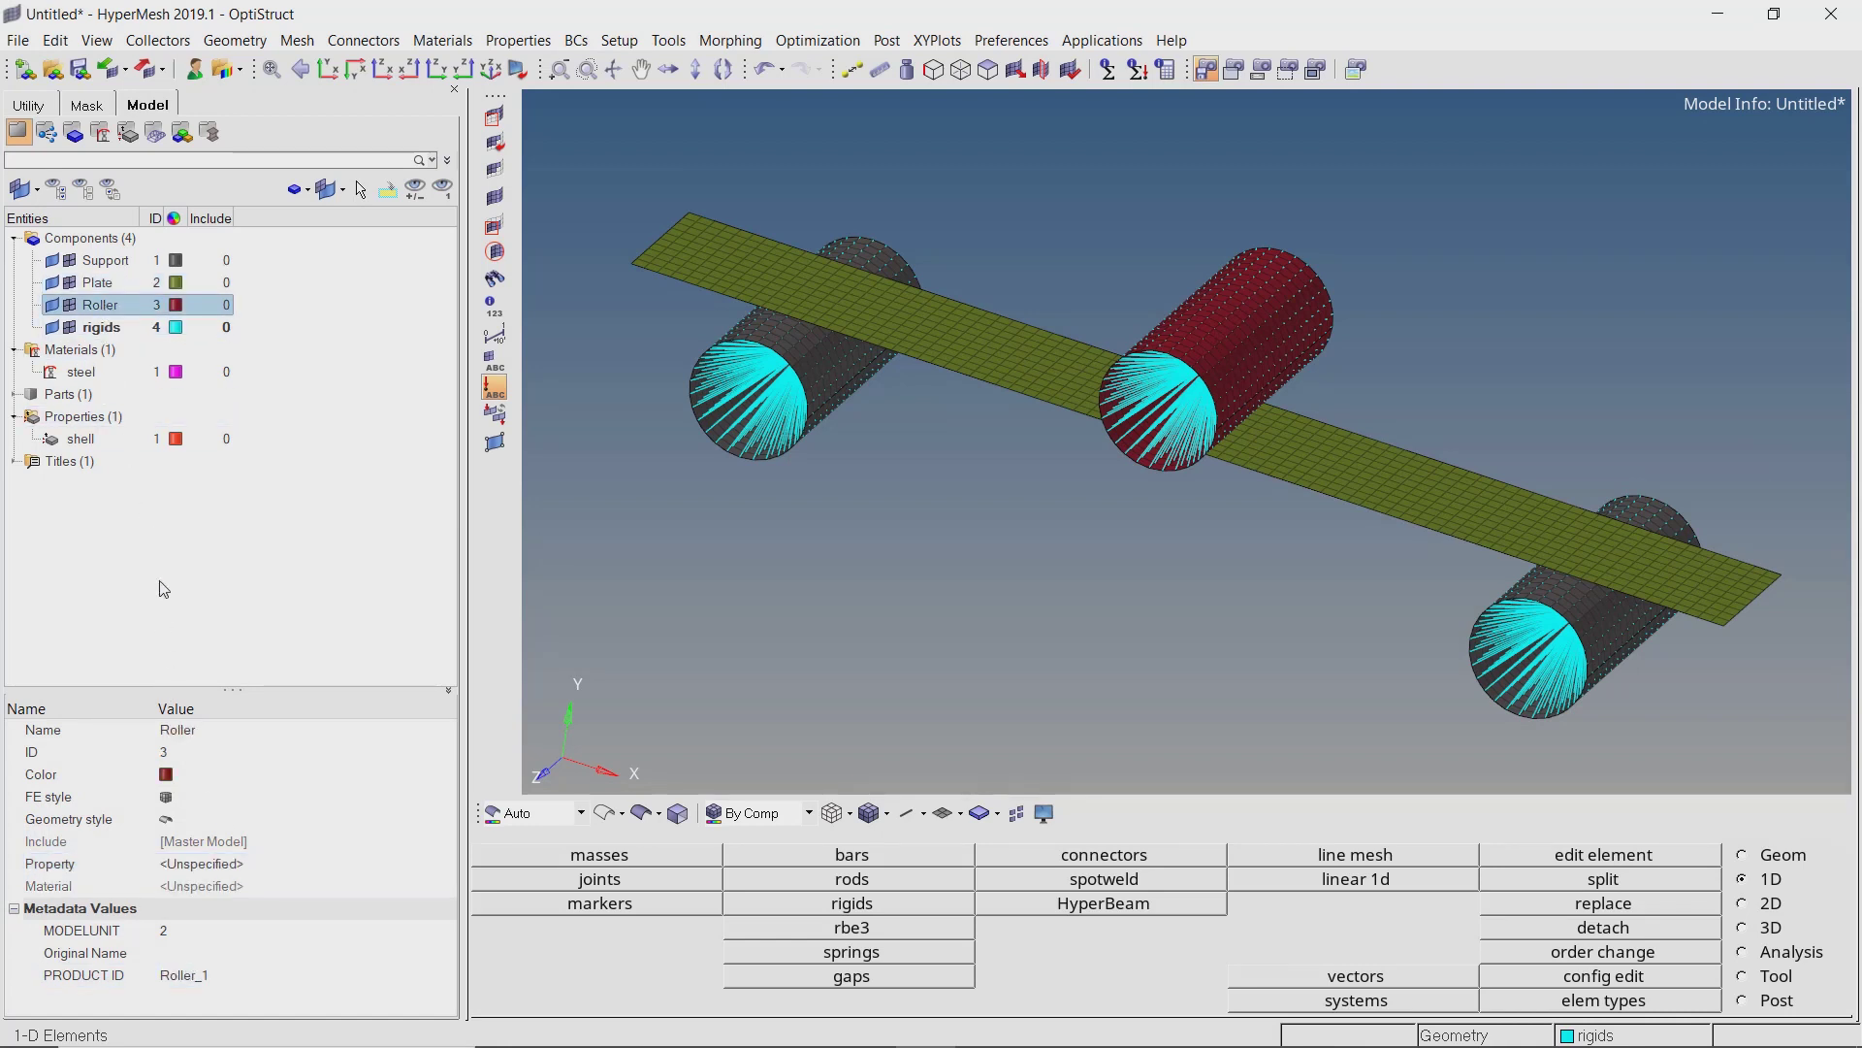
left_click(221, 864)
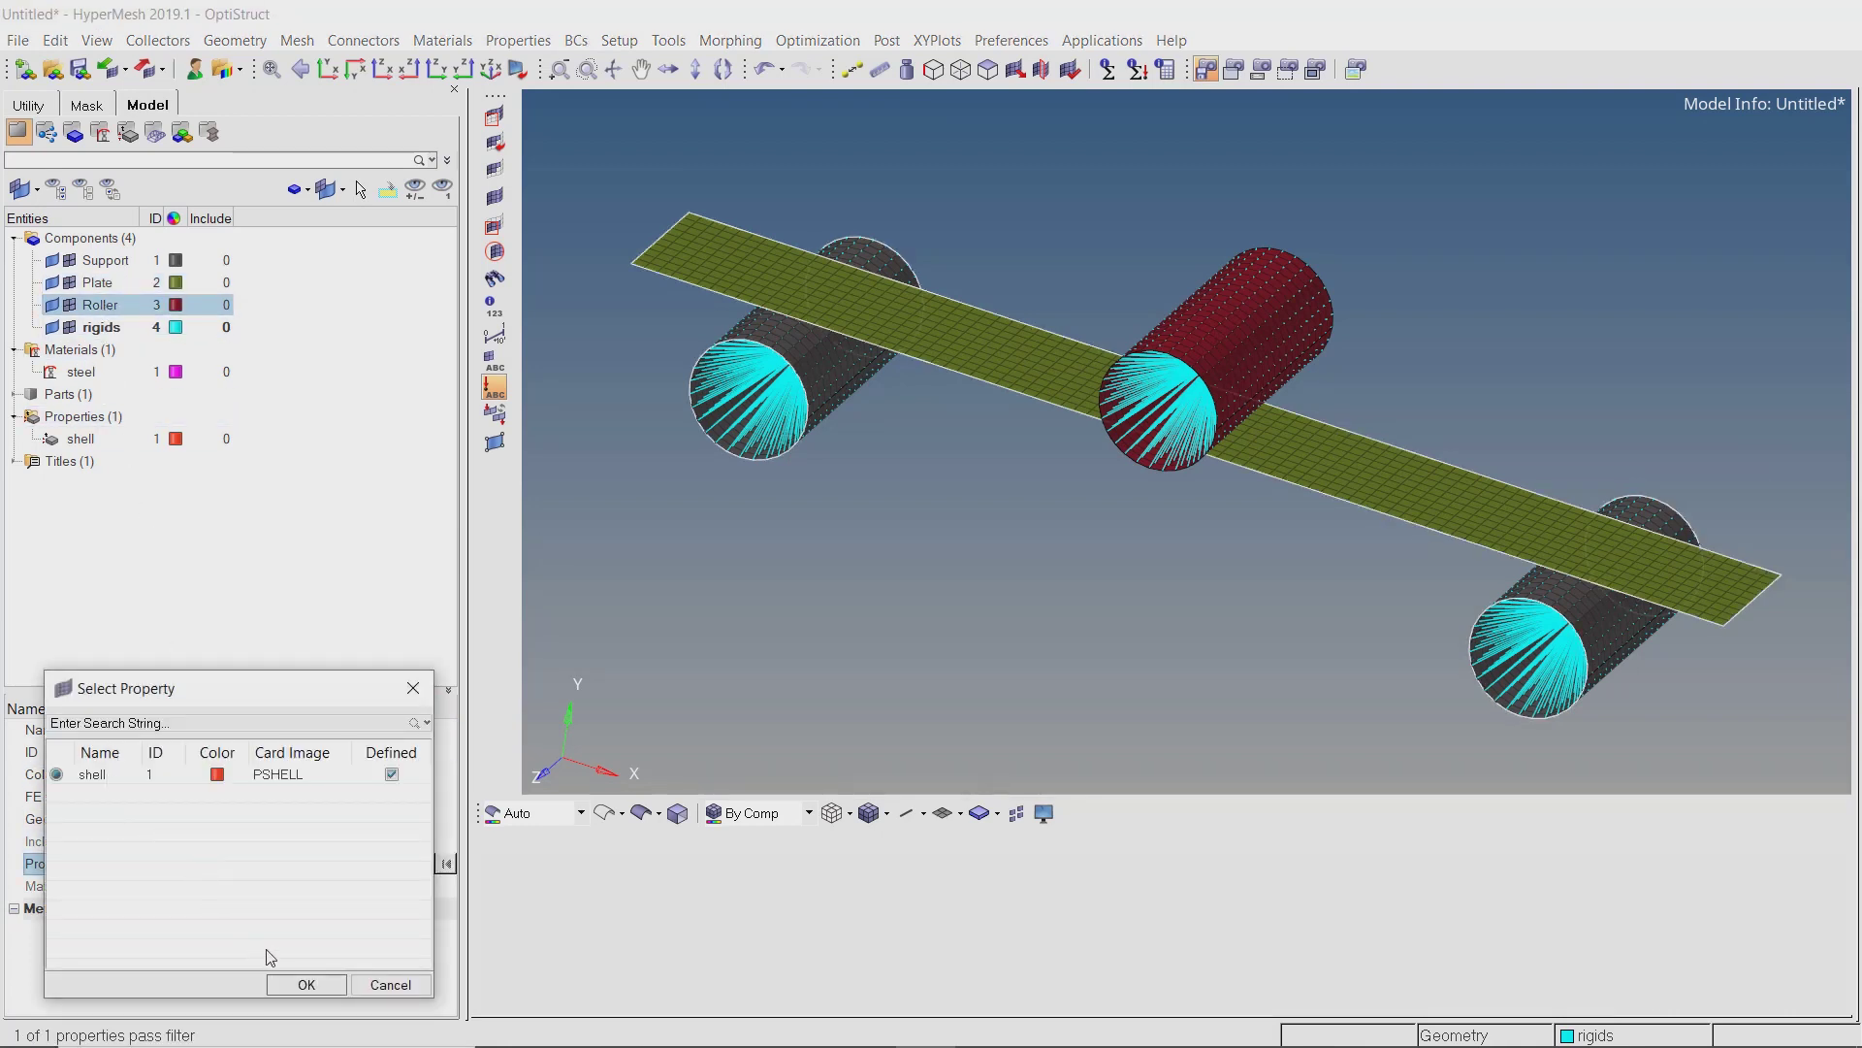
left_click(299, 984)
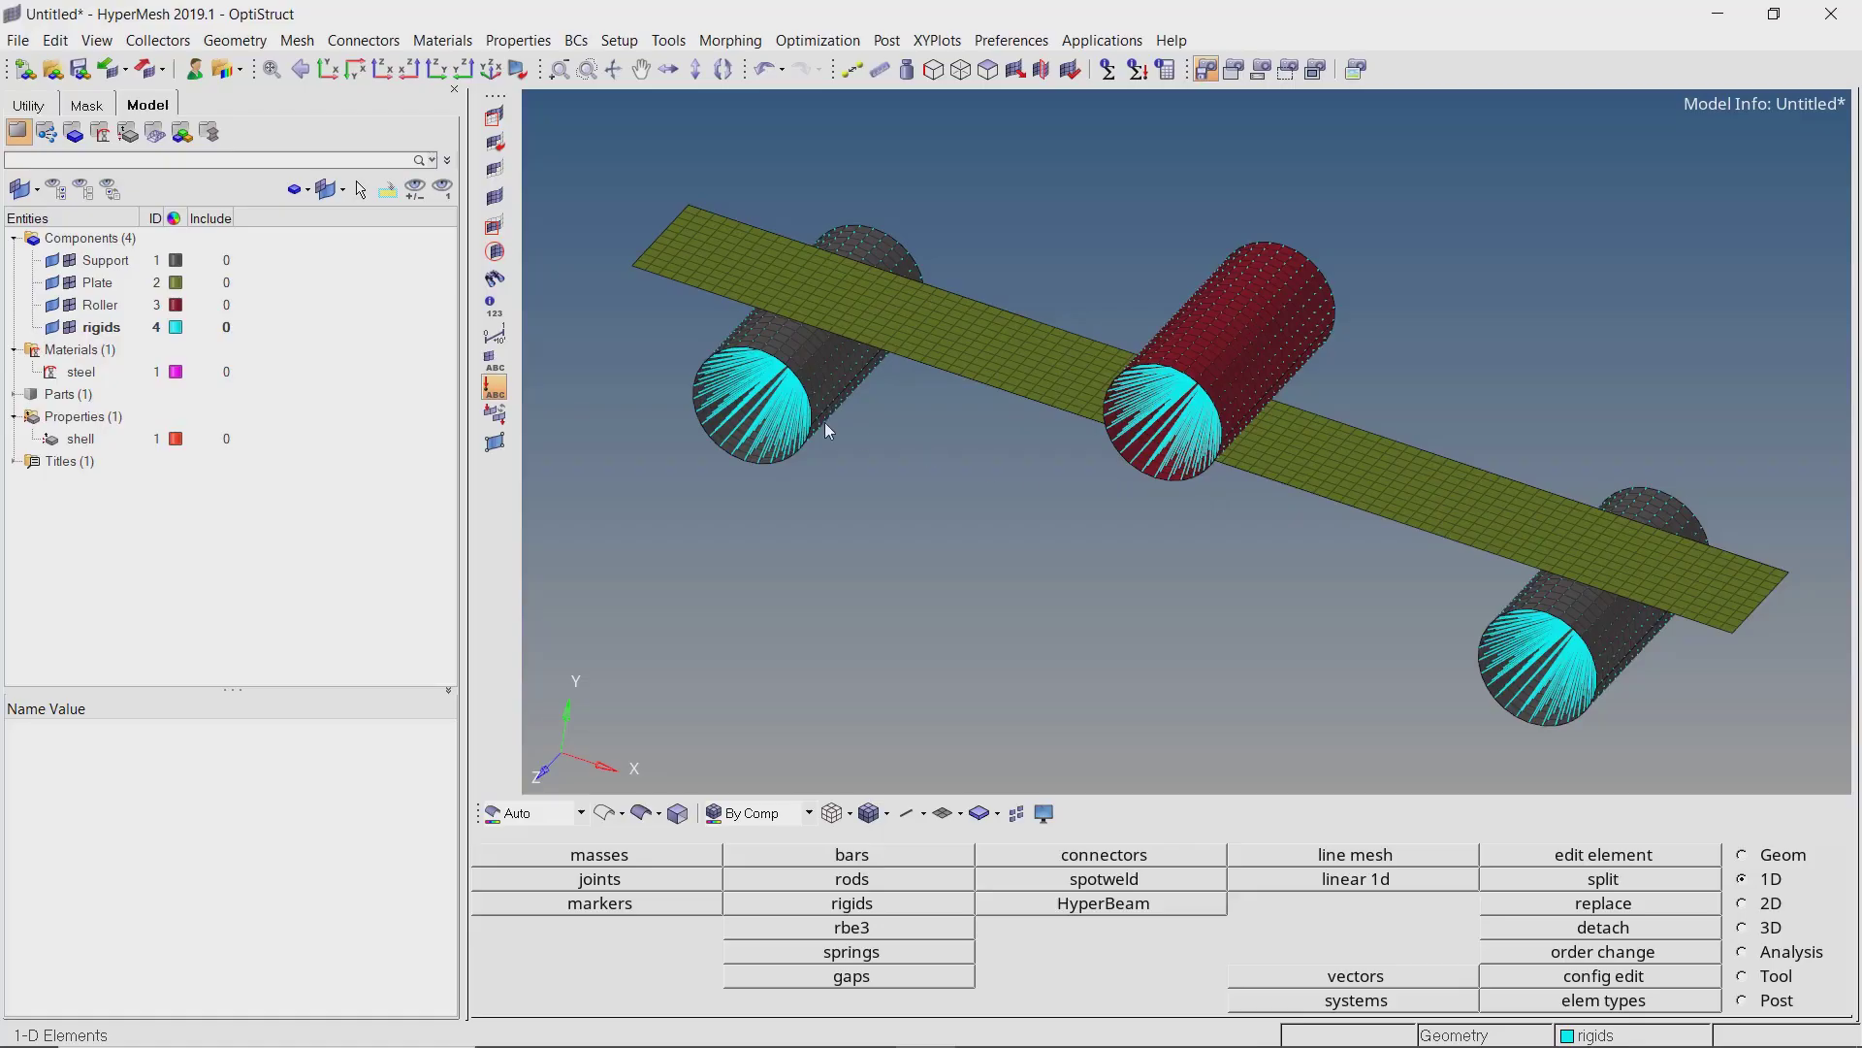
Hide the rigids component's elements and create a contact surface named support.
left_click(70, 328)
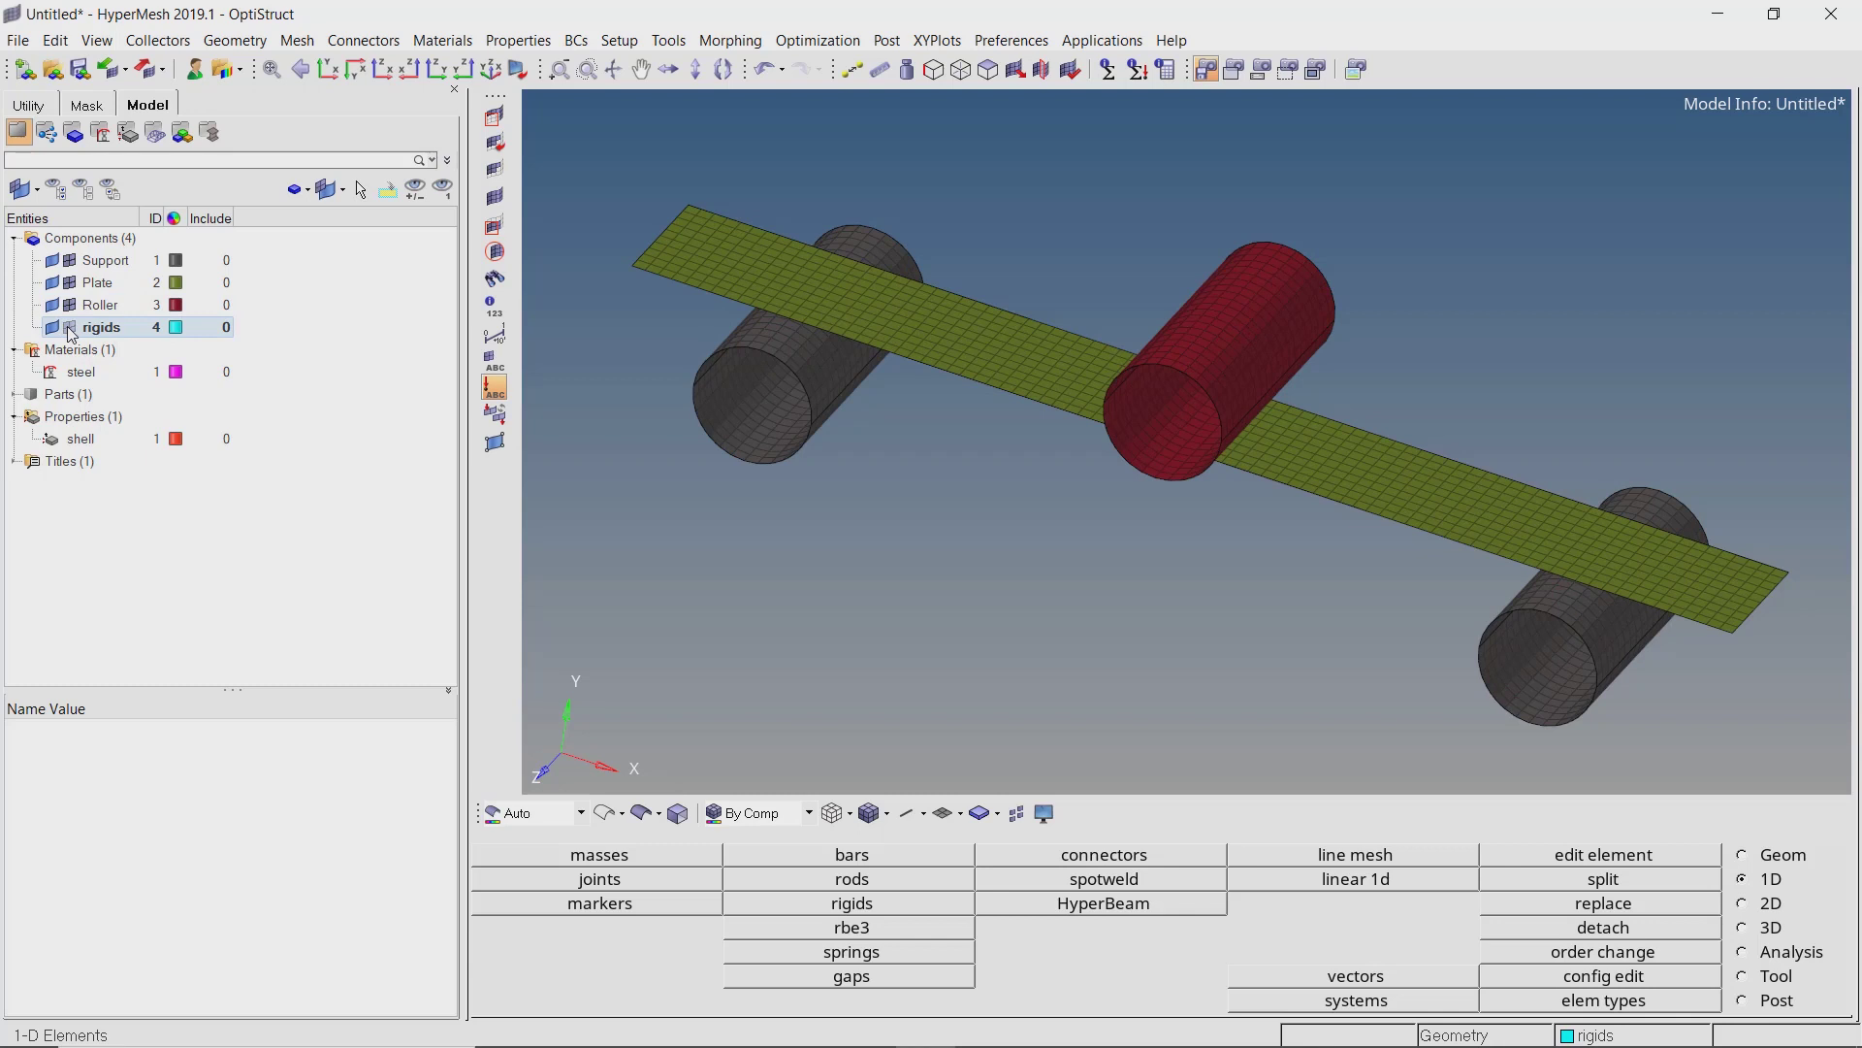
right_click(353, 313)
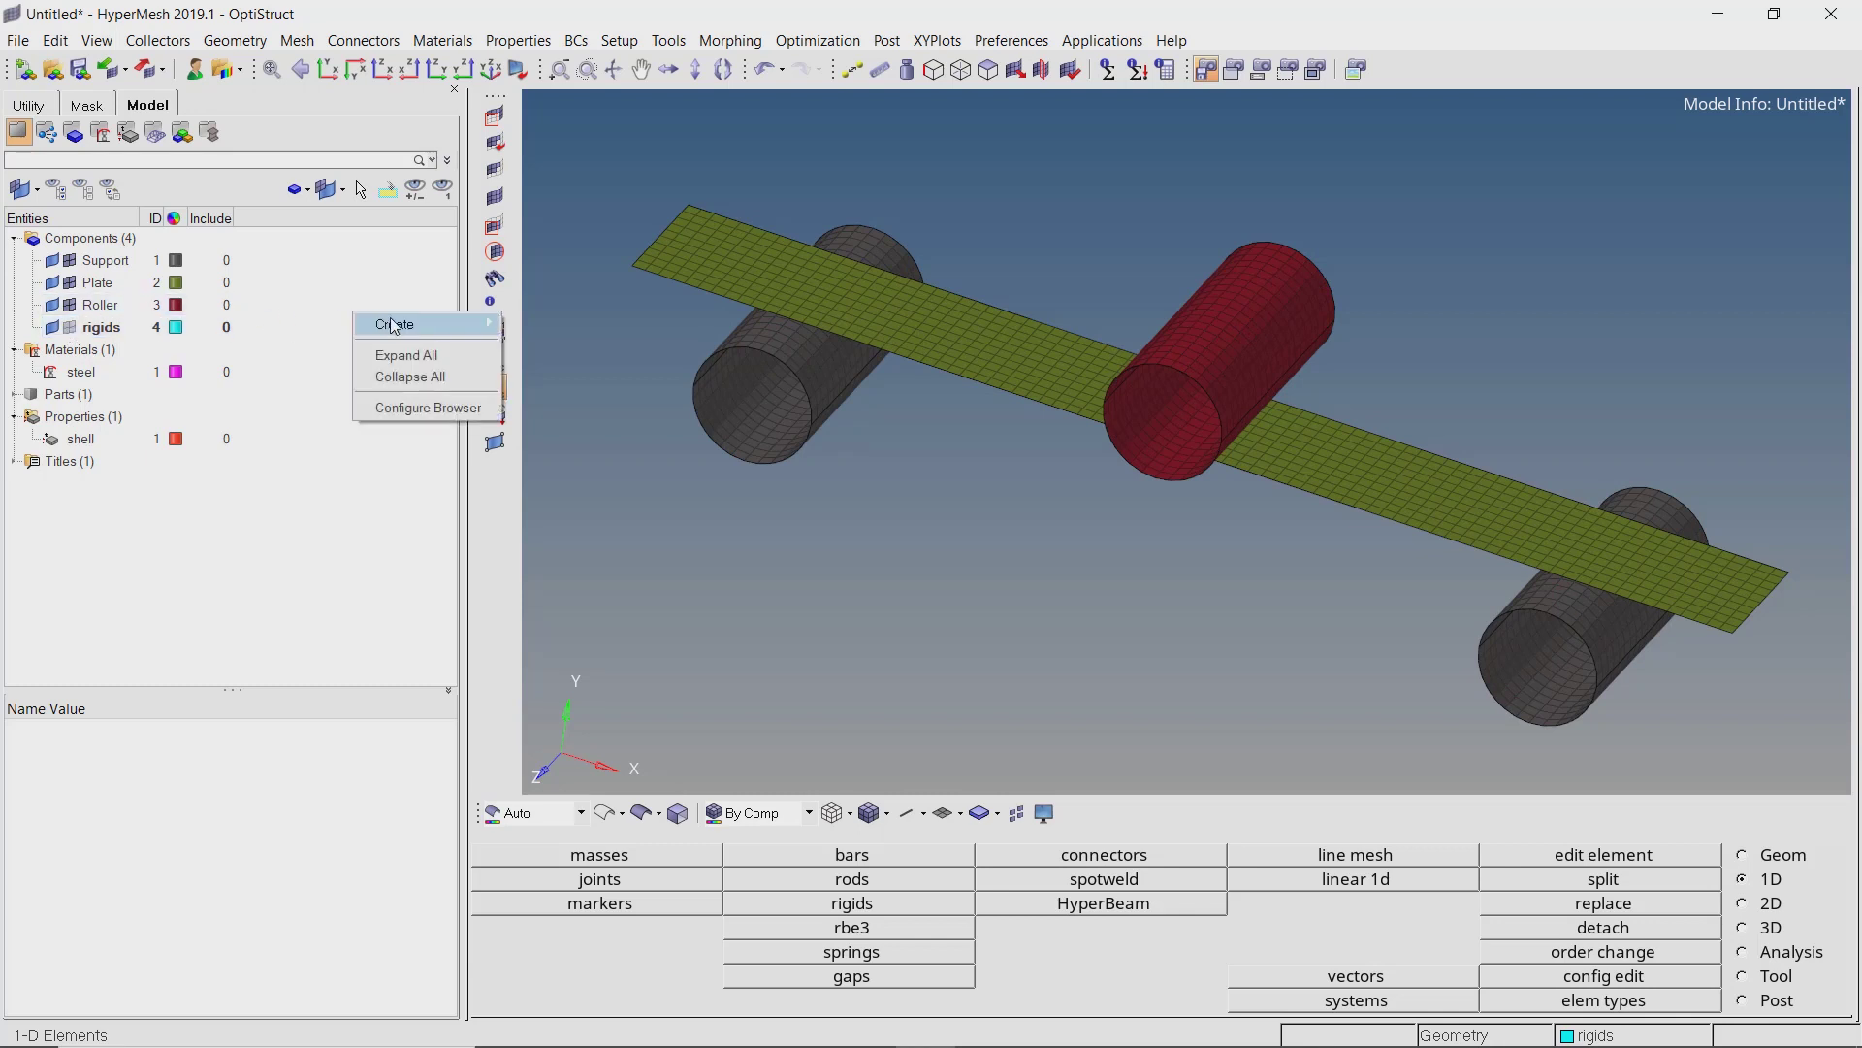
mouse_move(438, 327)
left_click(607, 460)
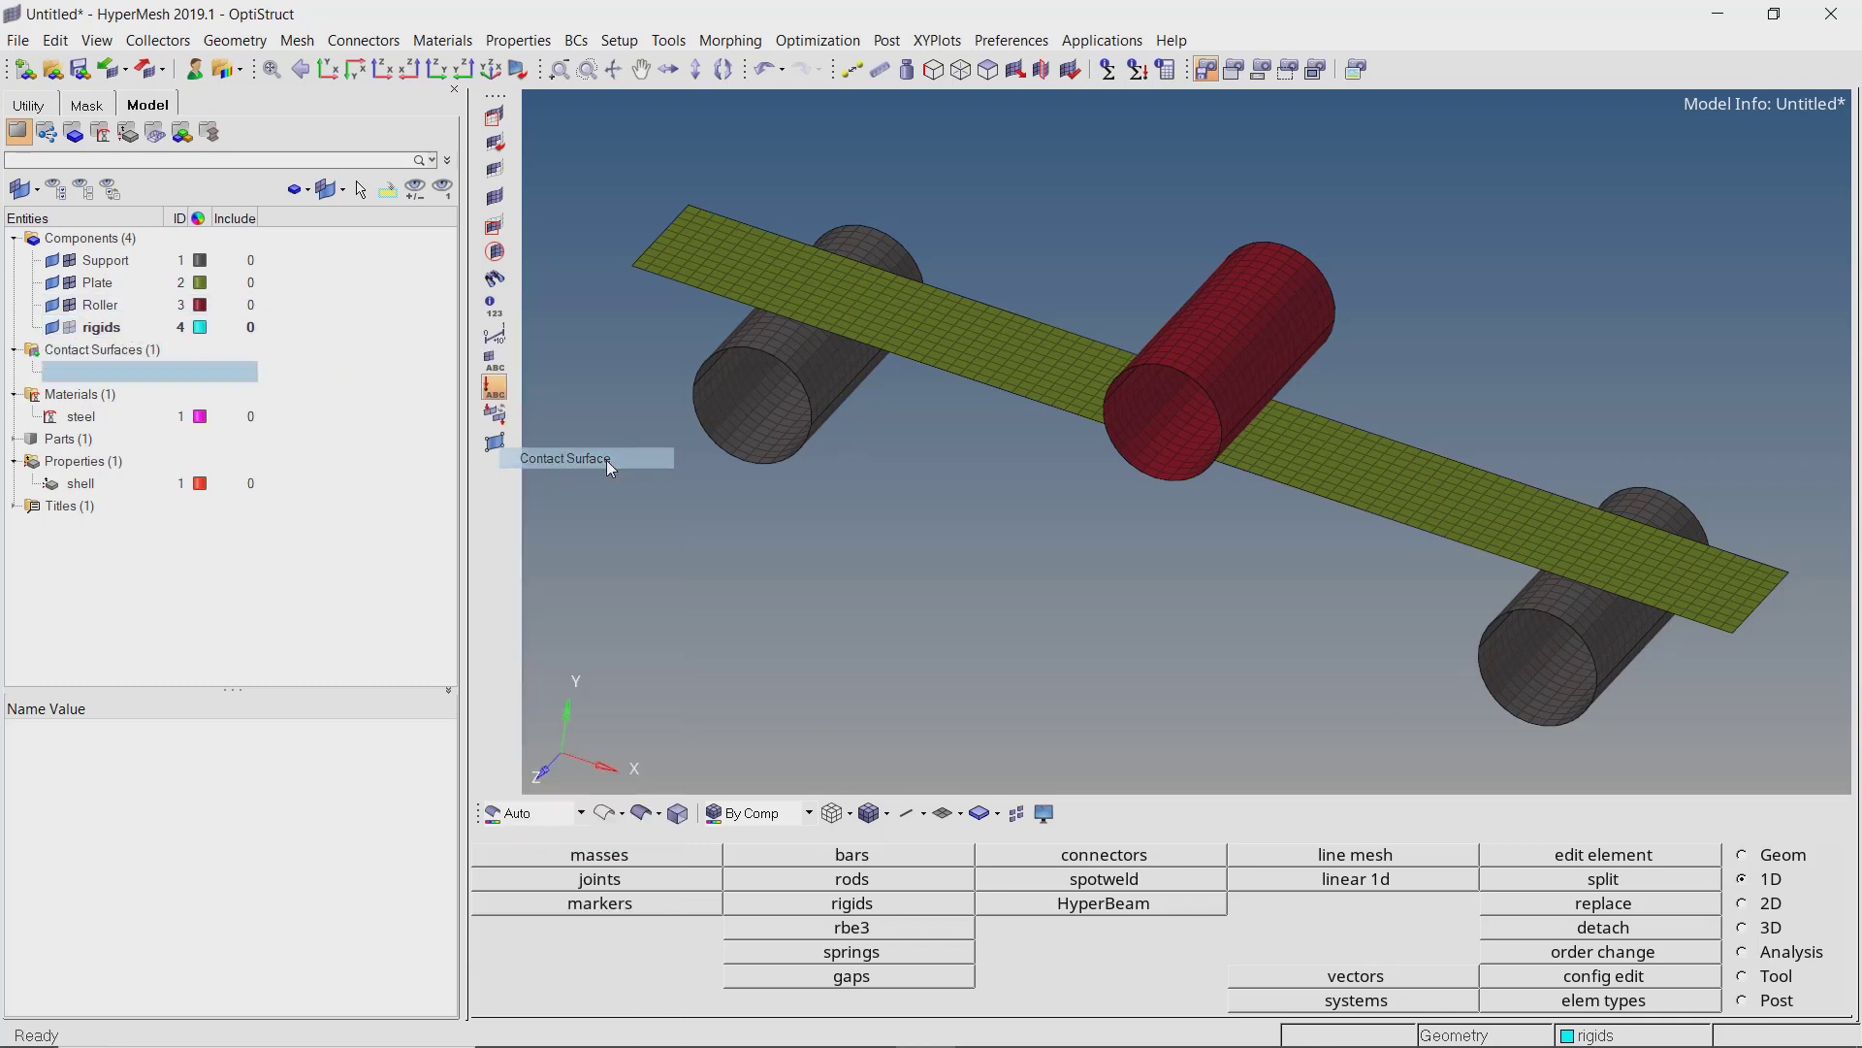
type("support")
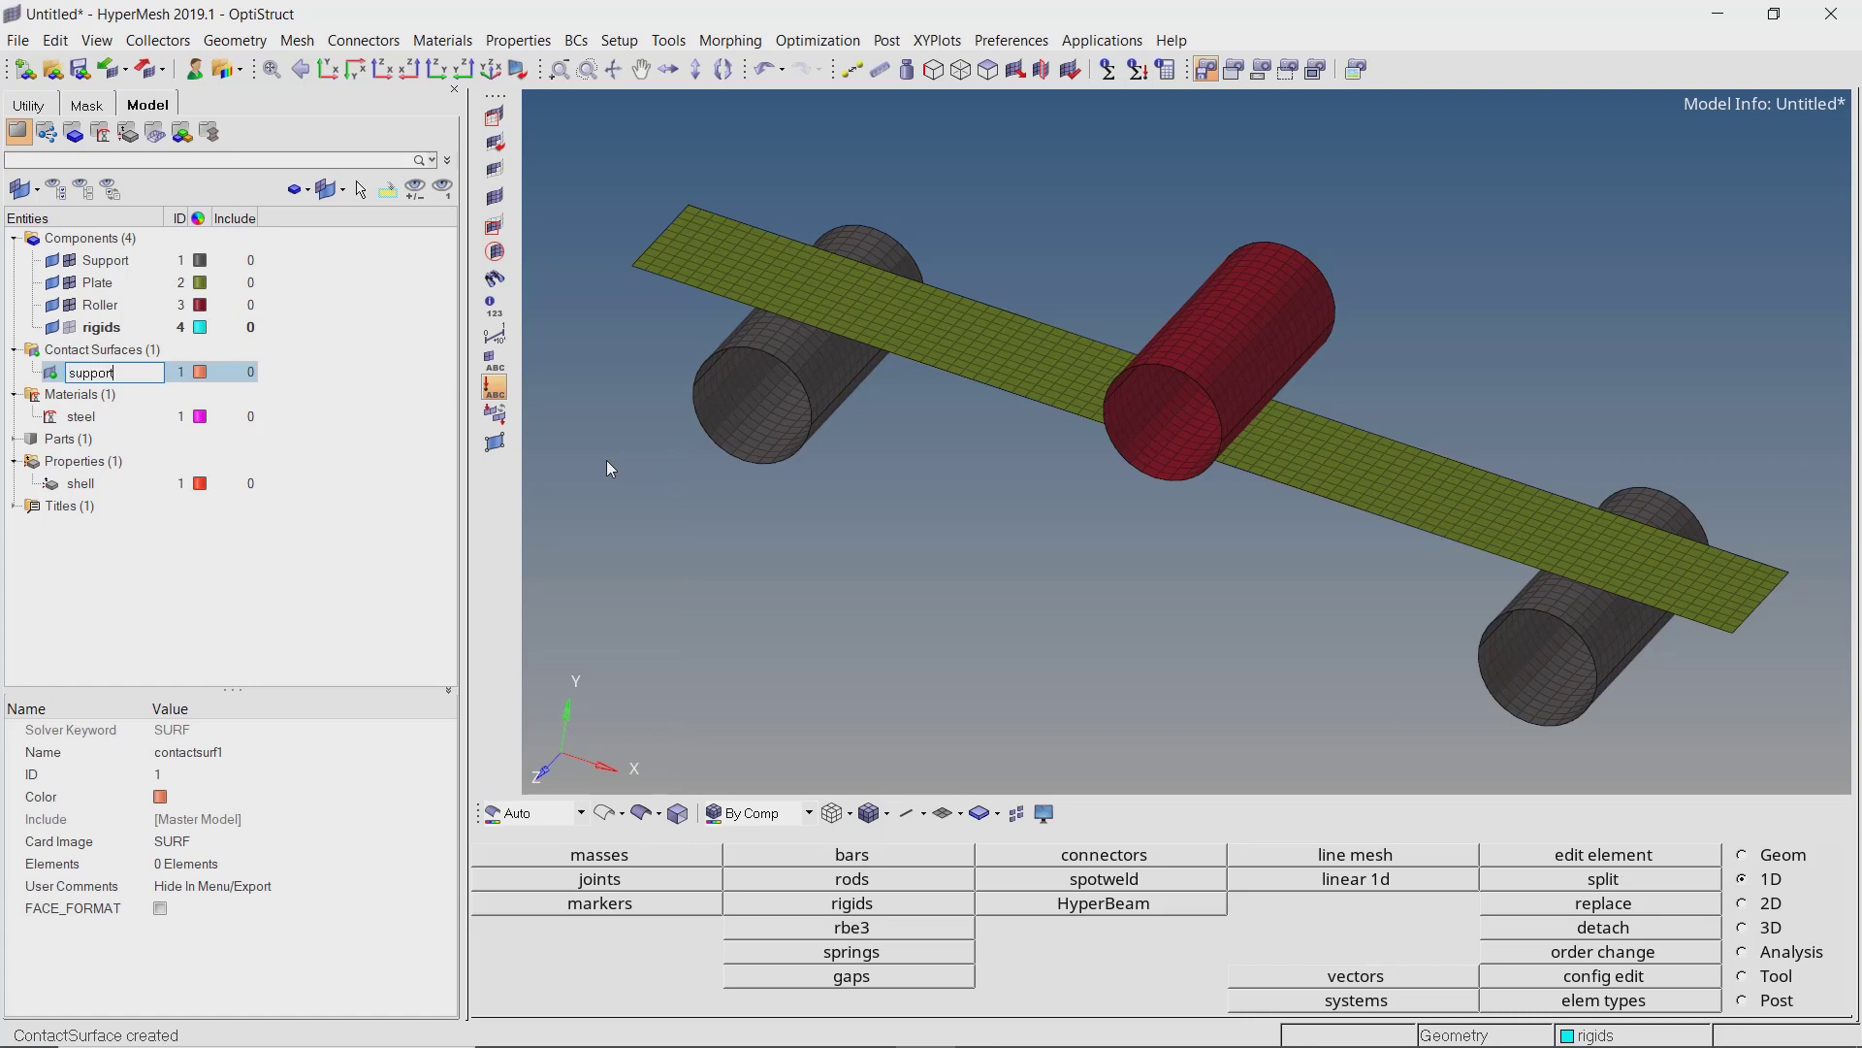
key("Return")
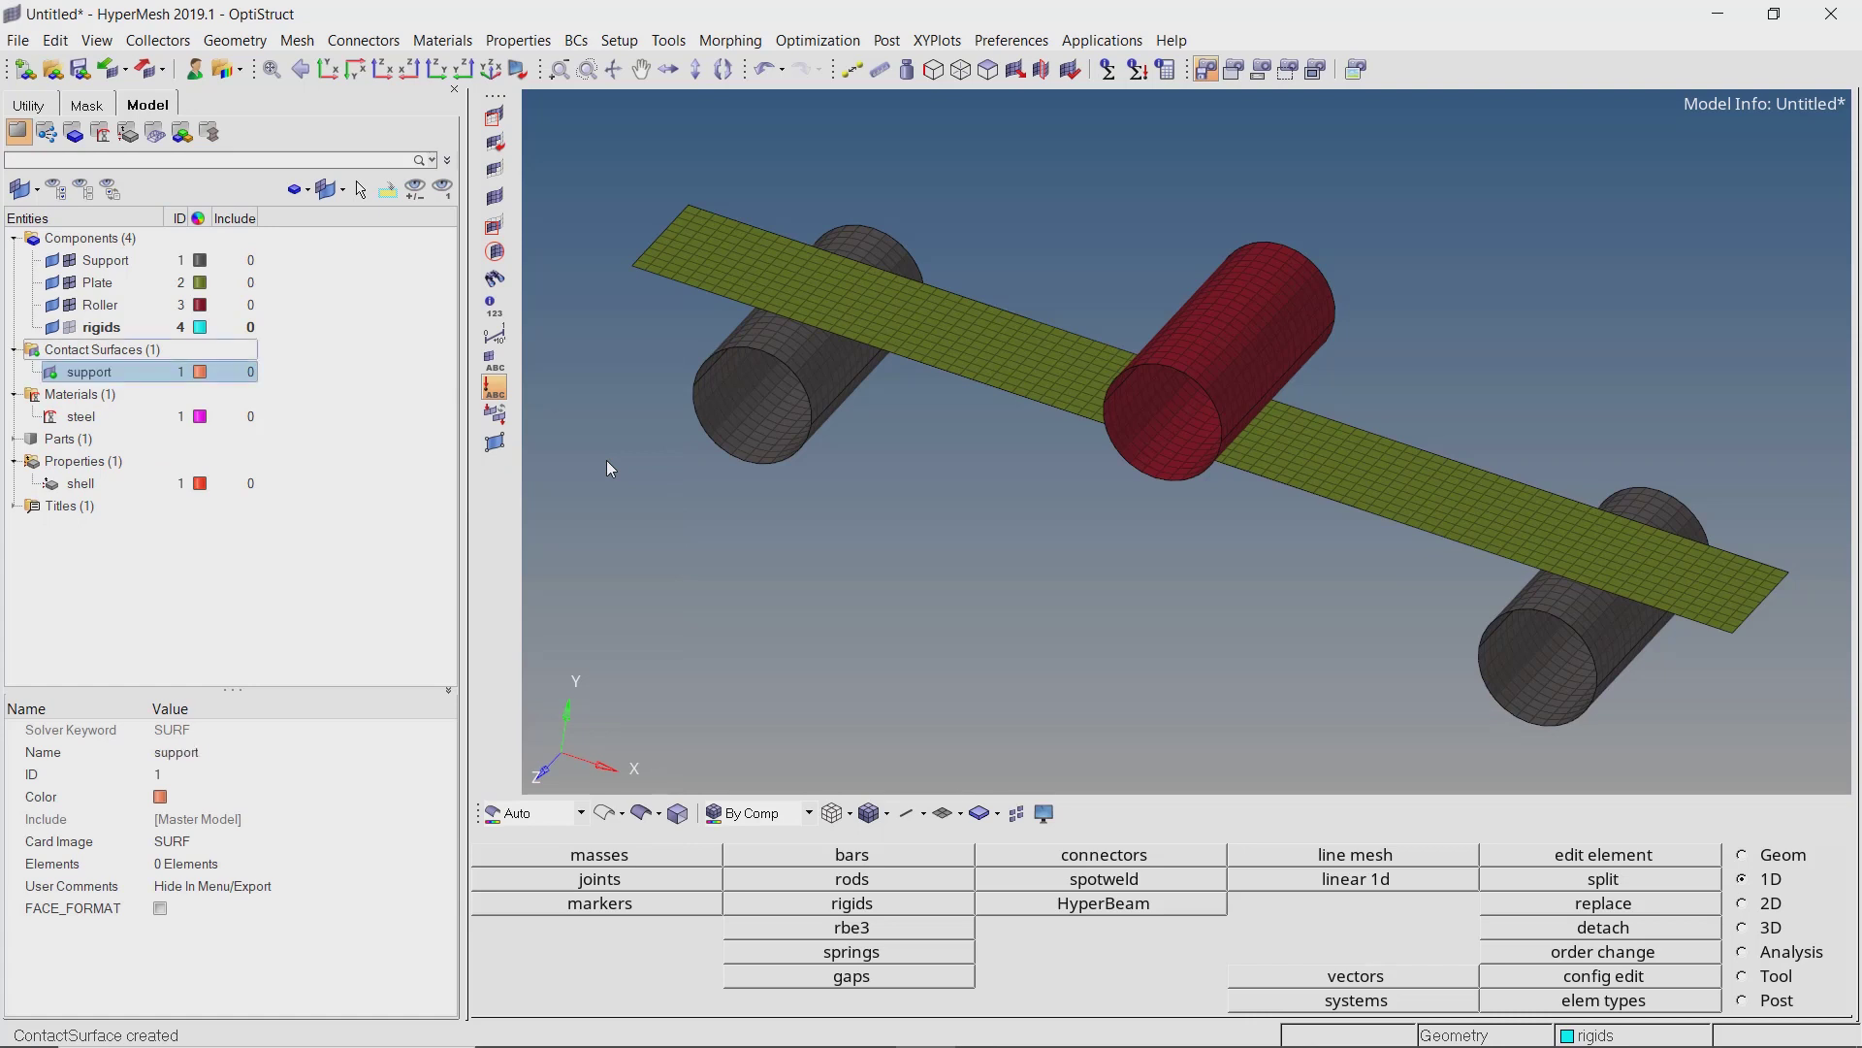
Add the upper outer shell faces of the left support cylinder to the support contact surface, using a face angle of 30.
left_click(373, 867)
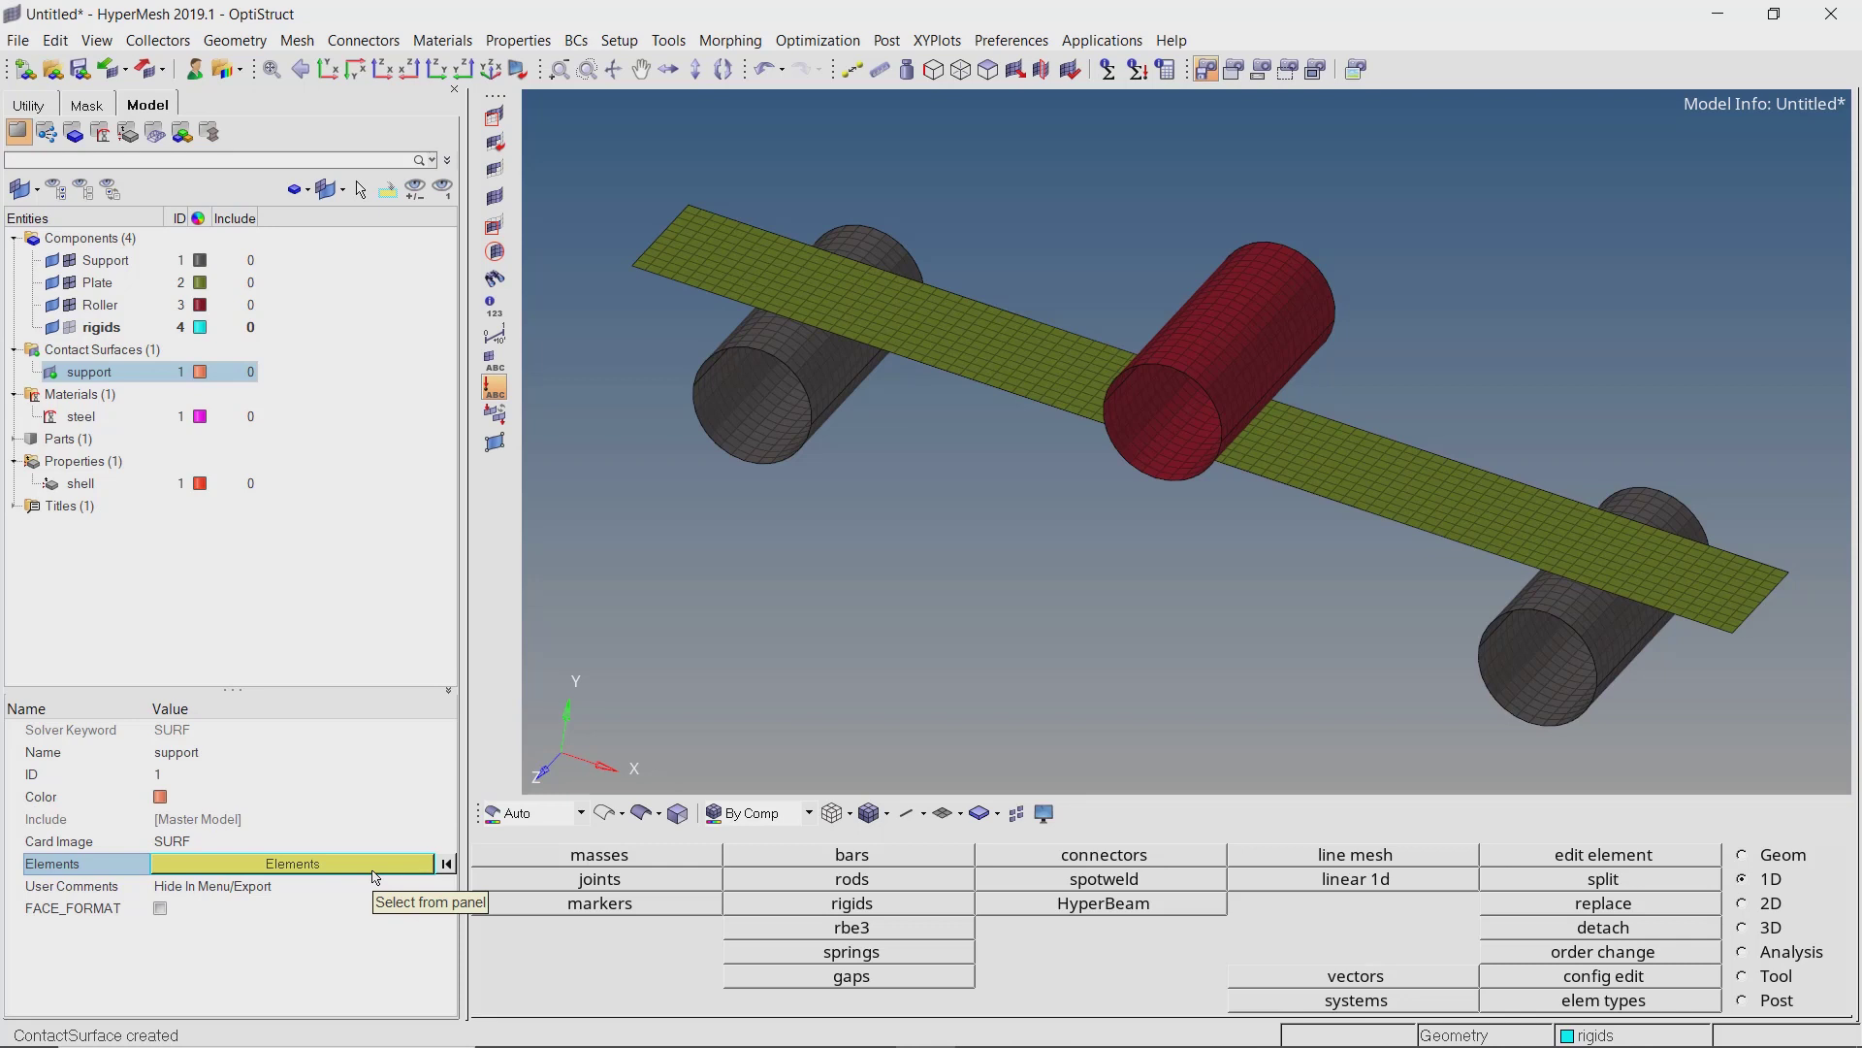
left_click(374, 871)
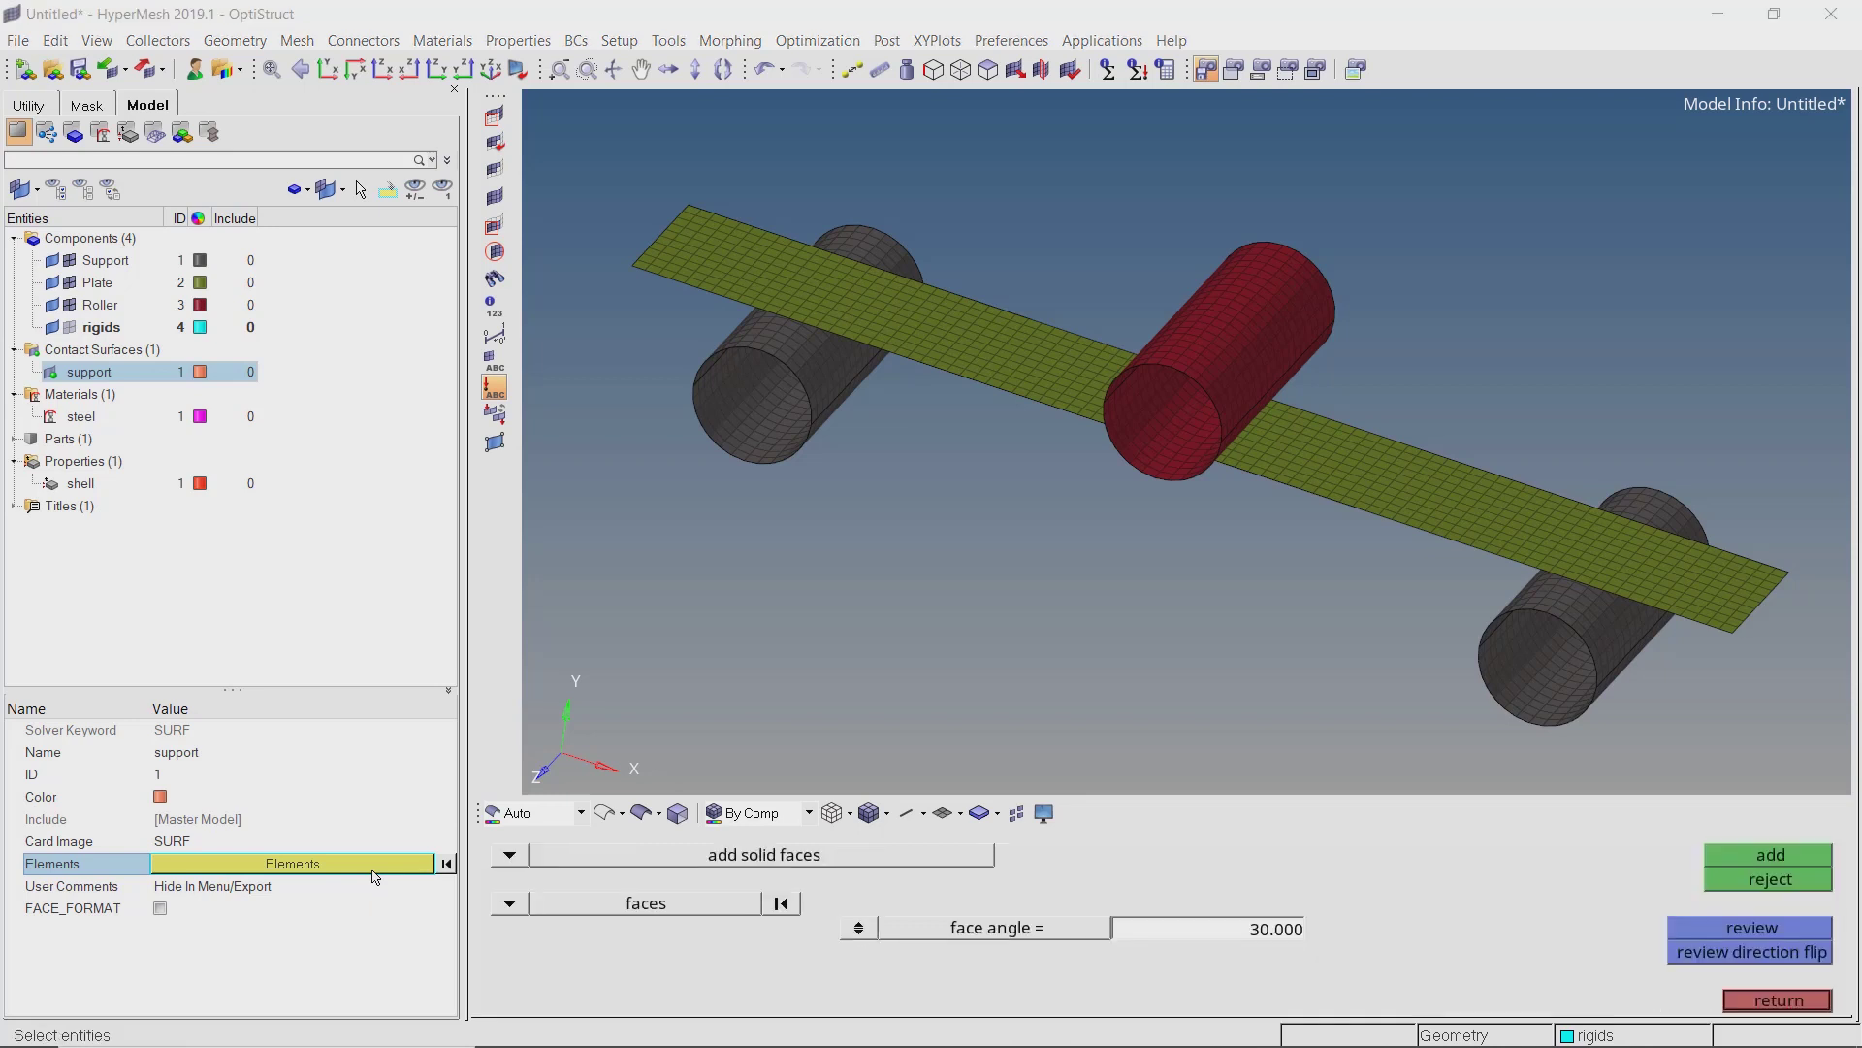
left_click(514, 857)
left_click(744, 882)
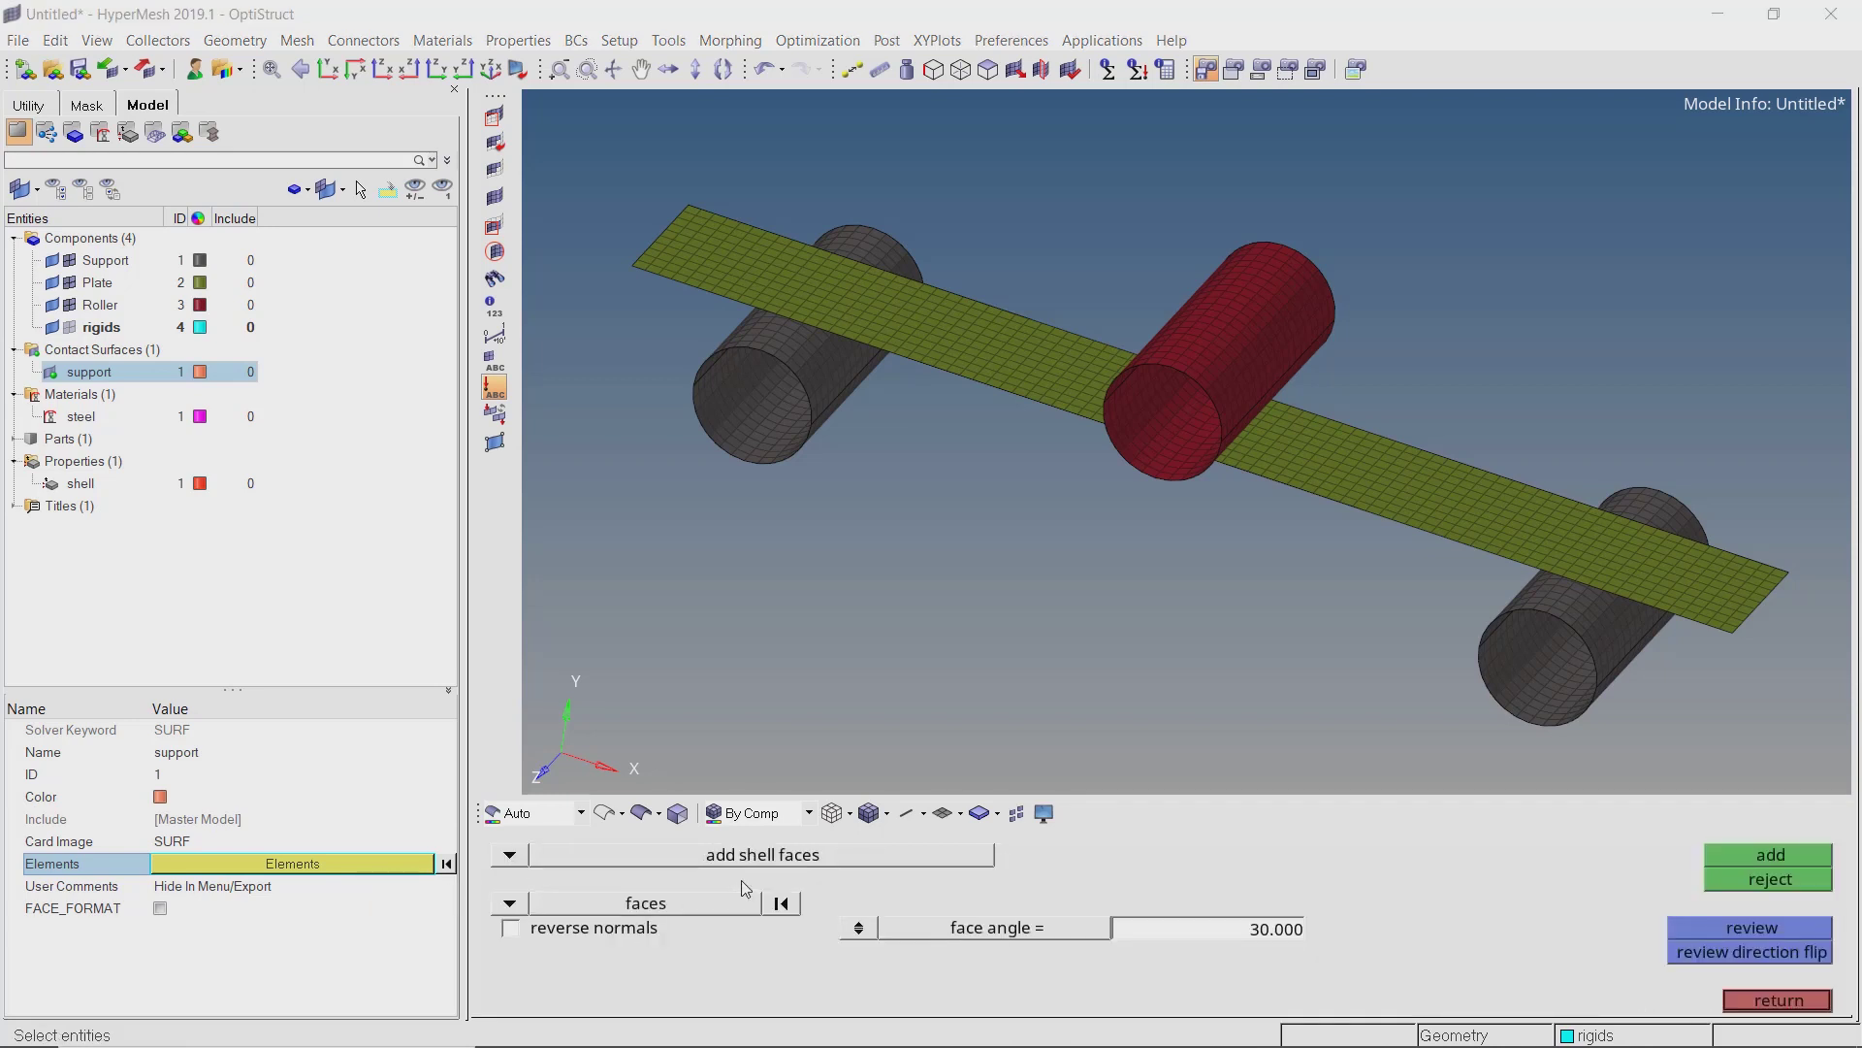
left_click(823, 363)
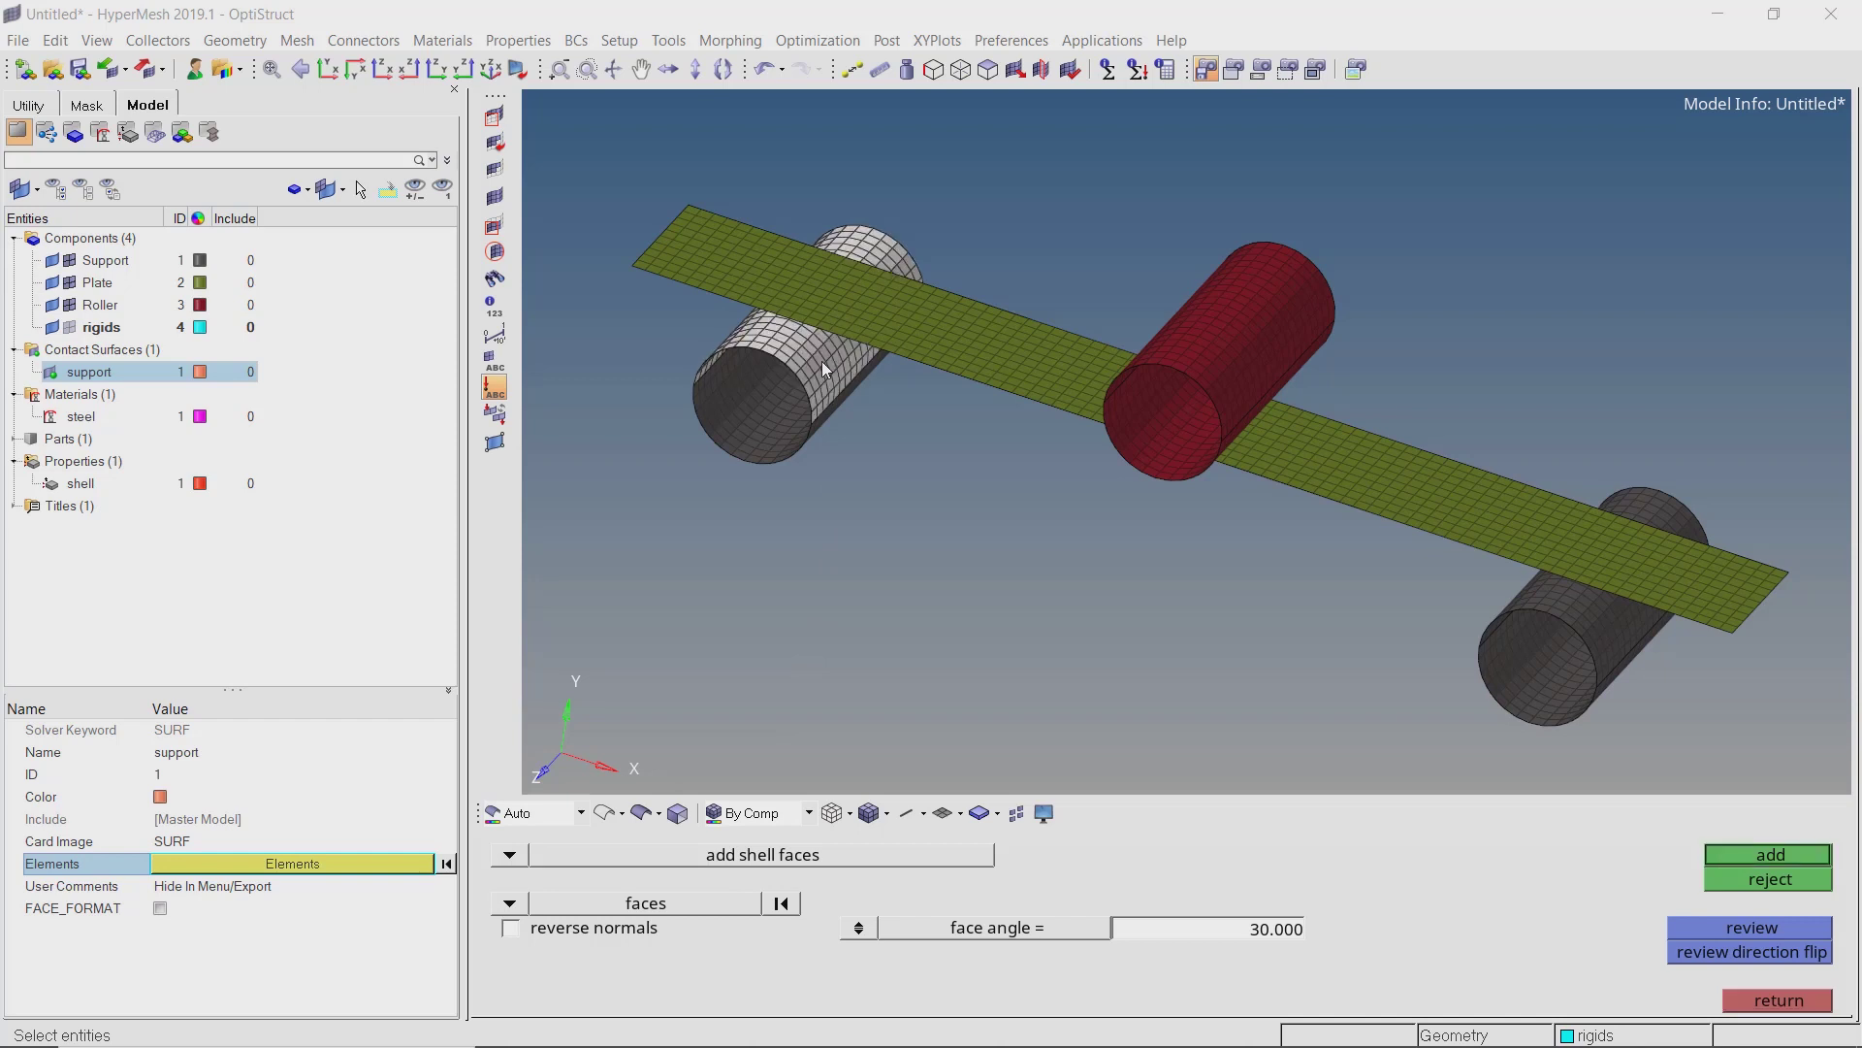
left_click(1731, 859)
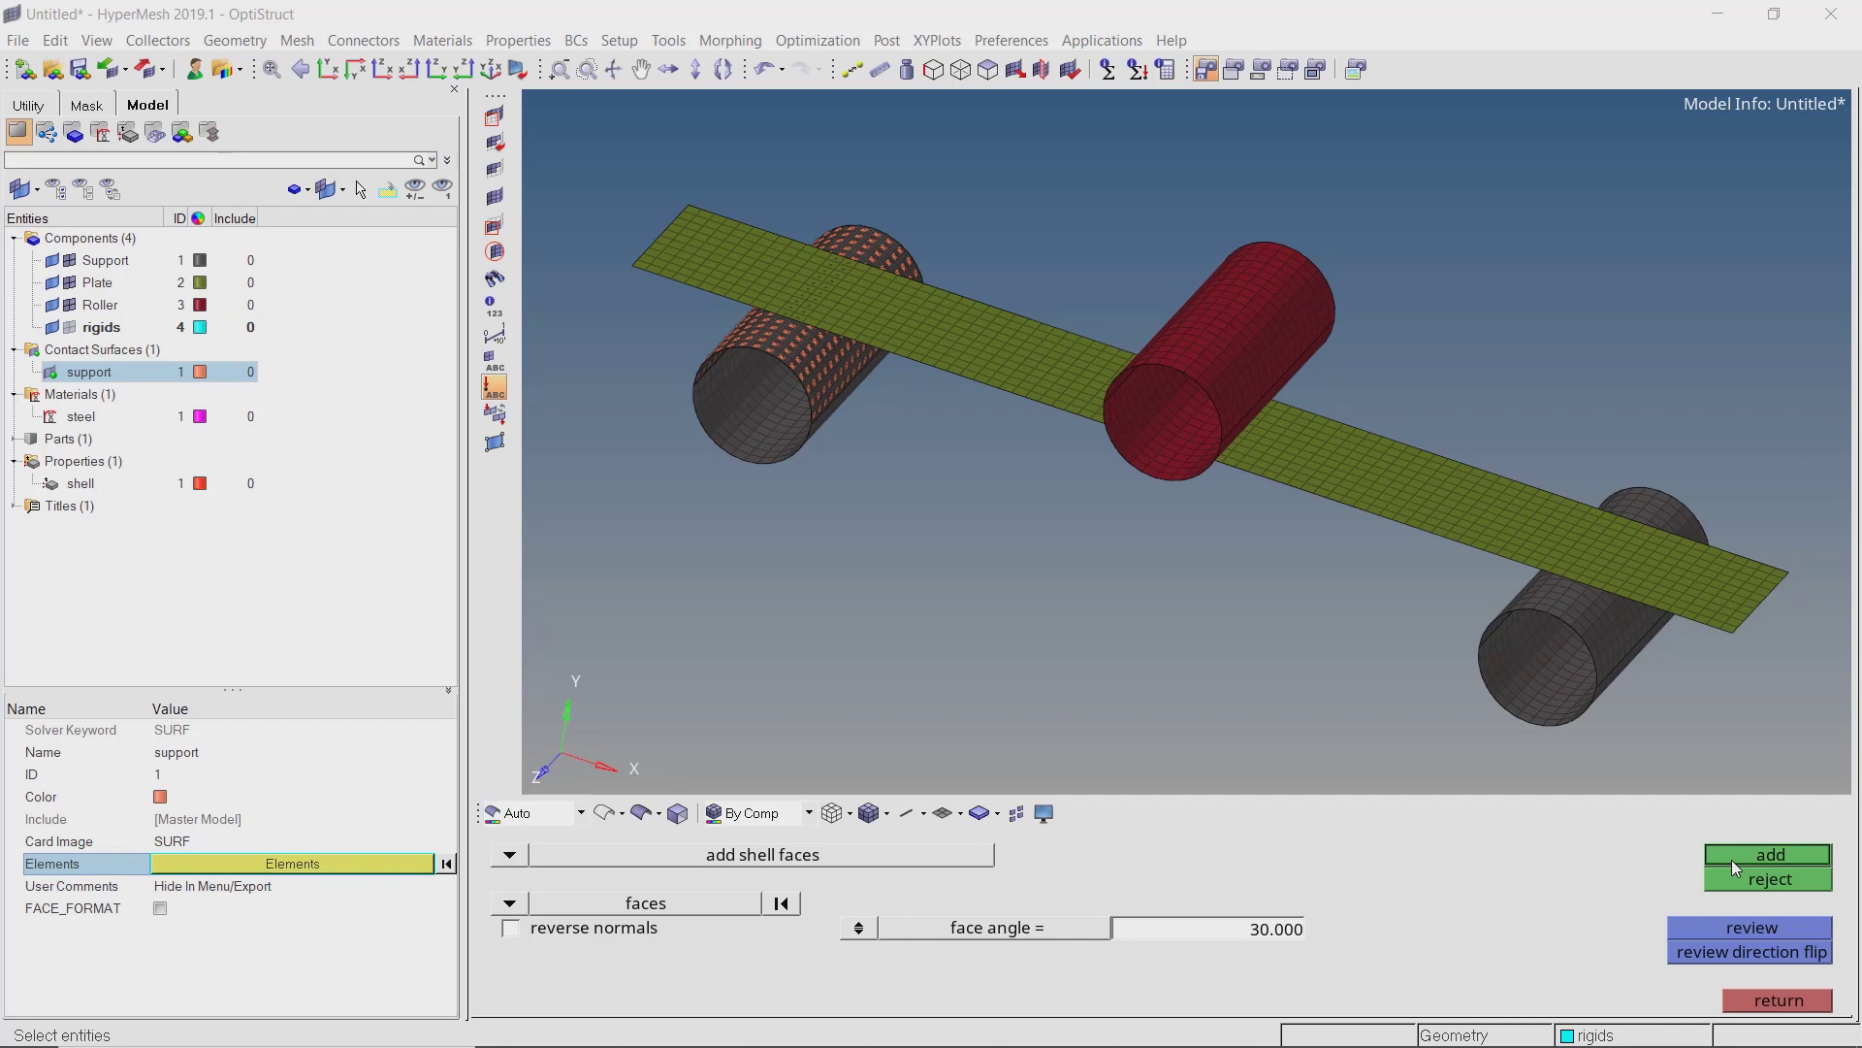
left_click(1600, 633)
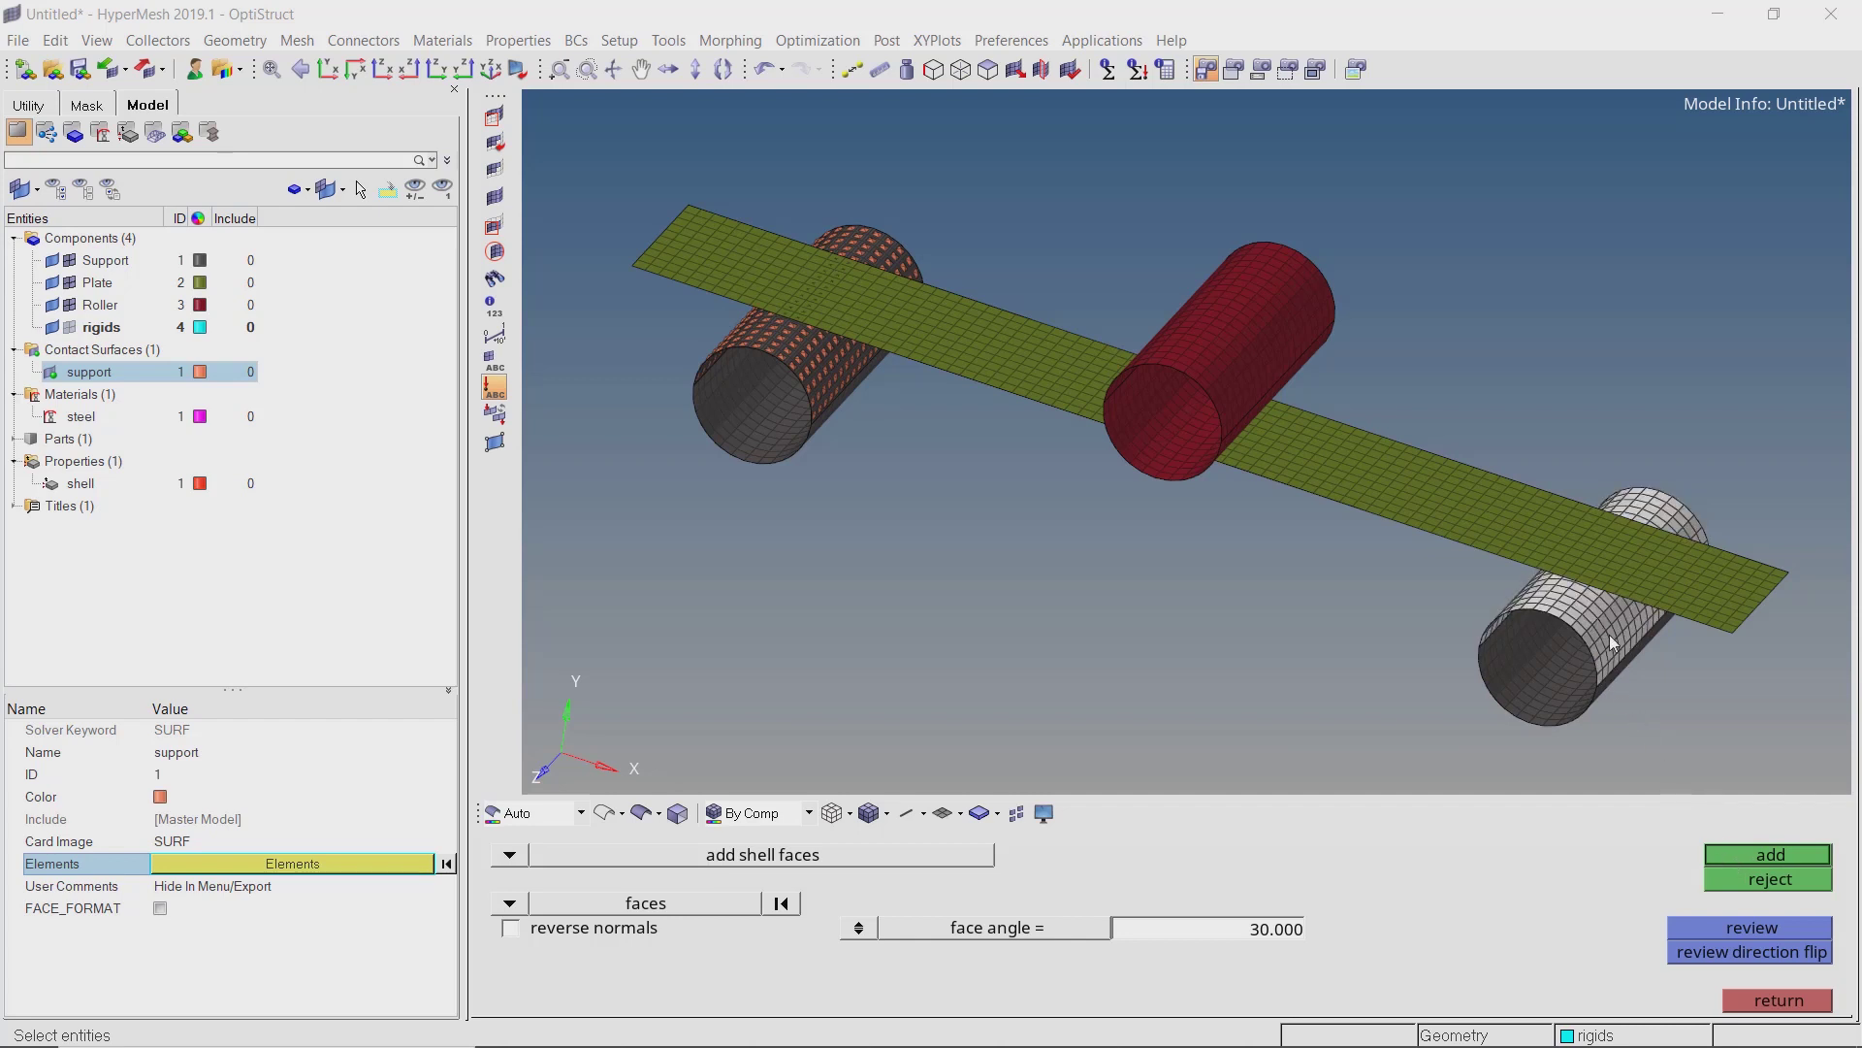
left_click(1773, 854)
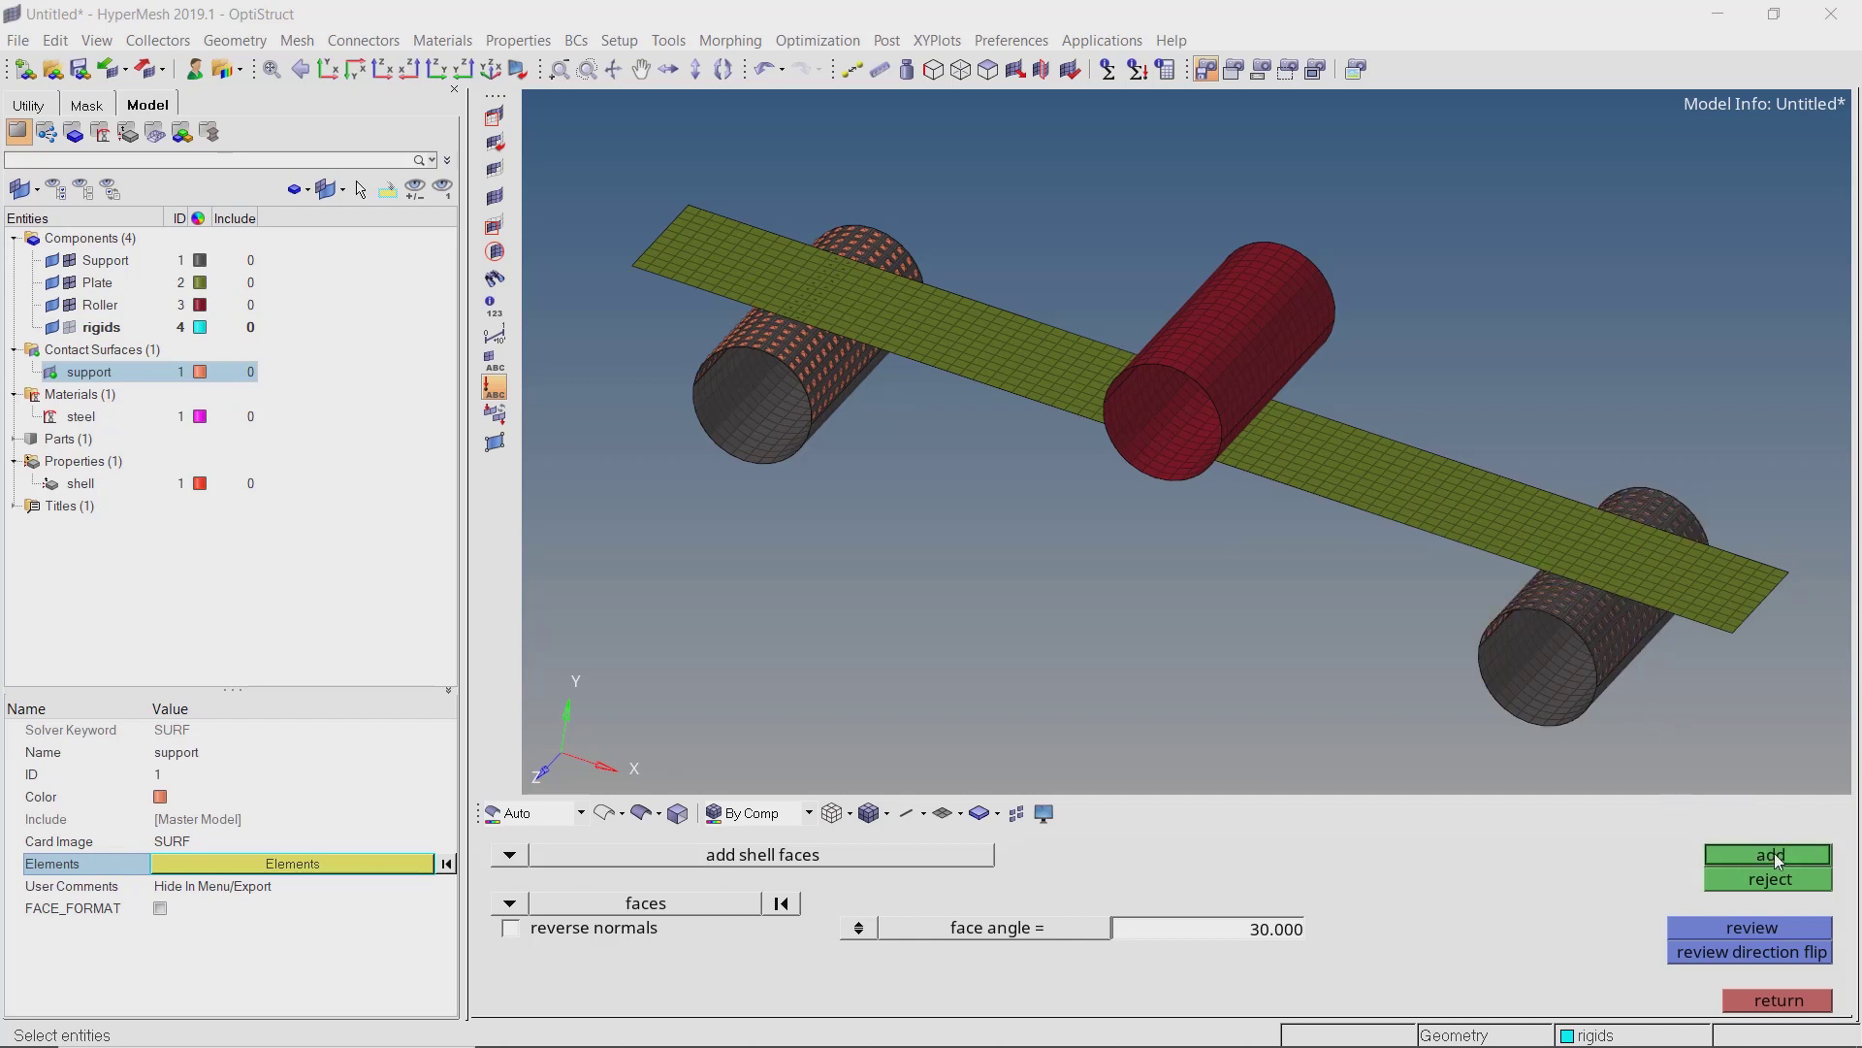
scroll(1589, 636, "up", 6)
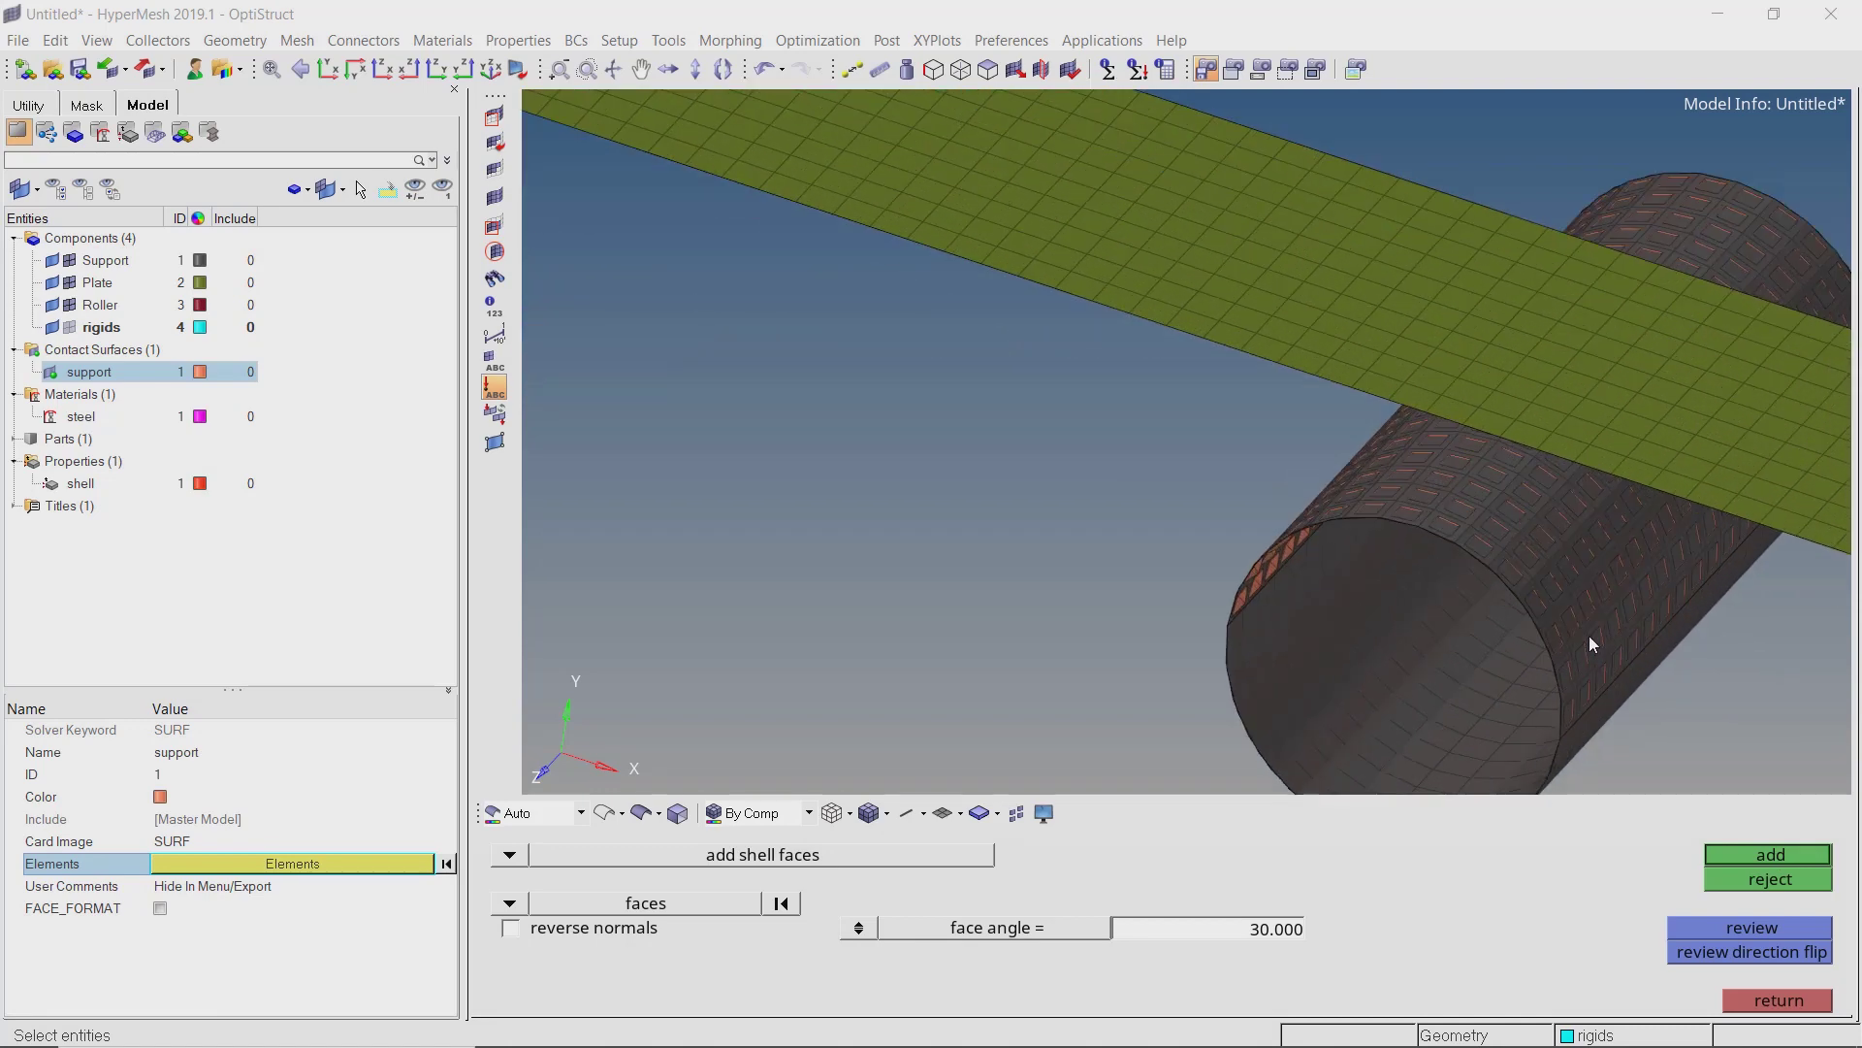
left_click(1742, 871)
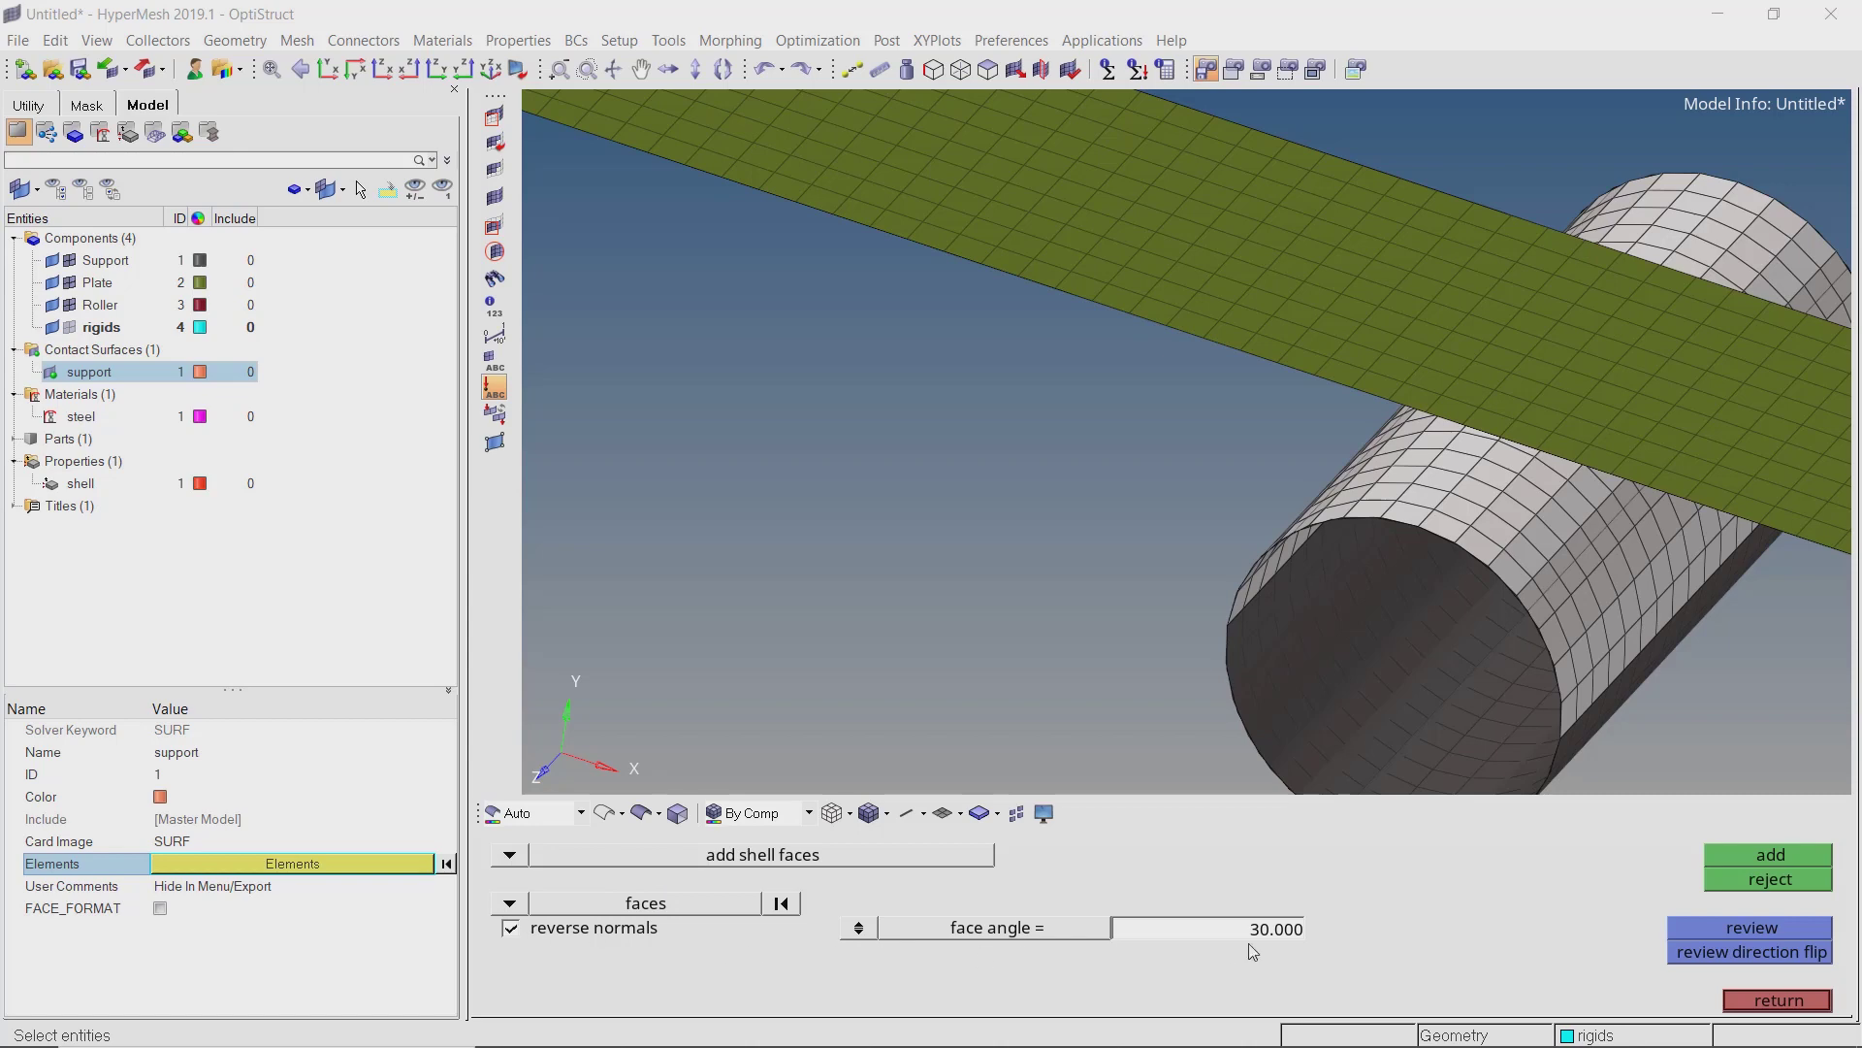
Add the right support cylinder's upper shell faces with reversed normals to the support contact surface, check both supports and finish the element selection.
left_click(1772, 853)
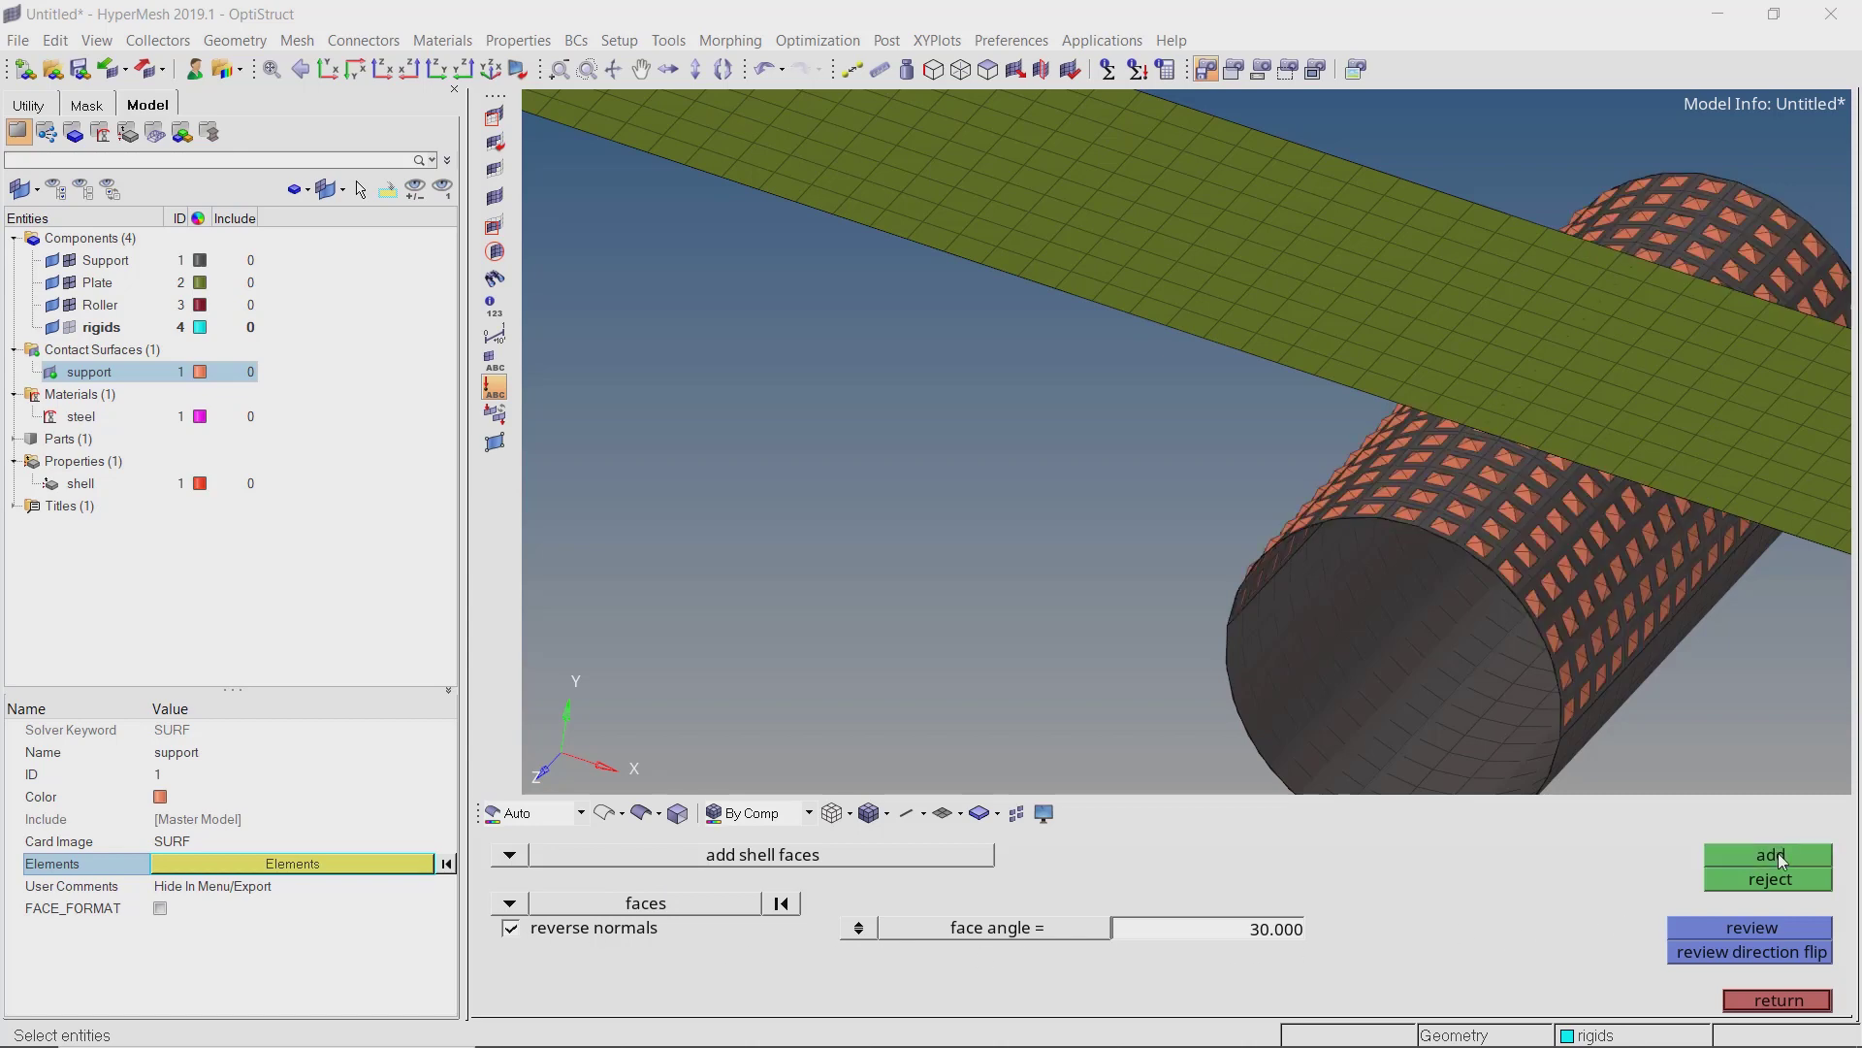
left_click_drag(1373, 559, 1388, 538, "ctrl")
scroll(685, 288, "up", 3)
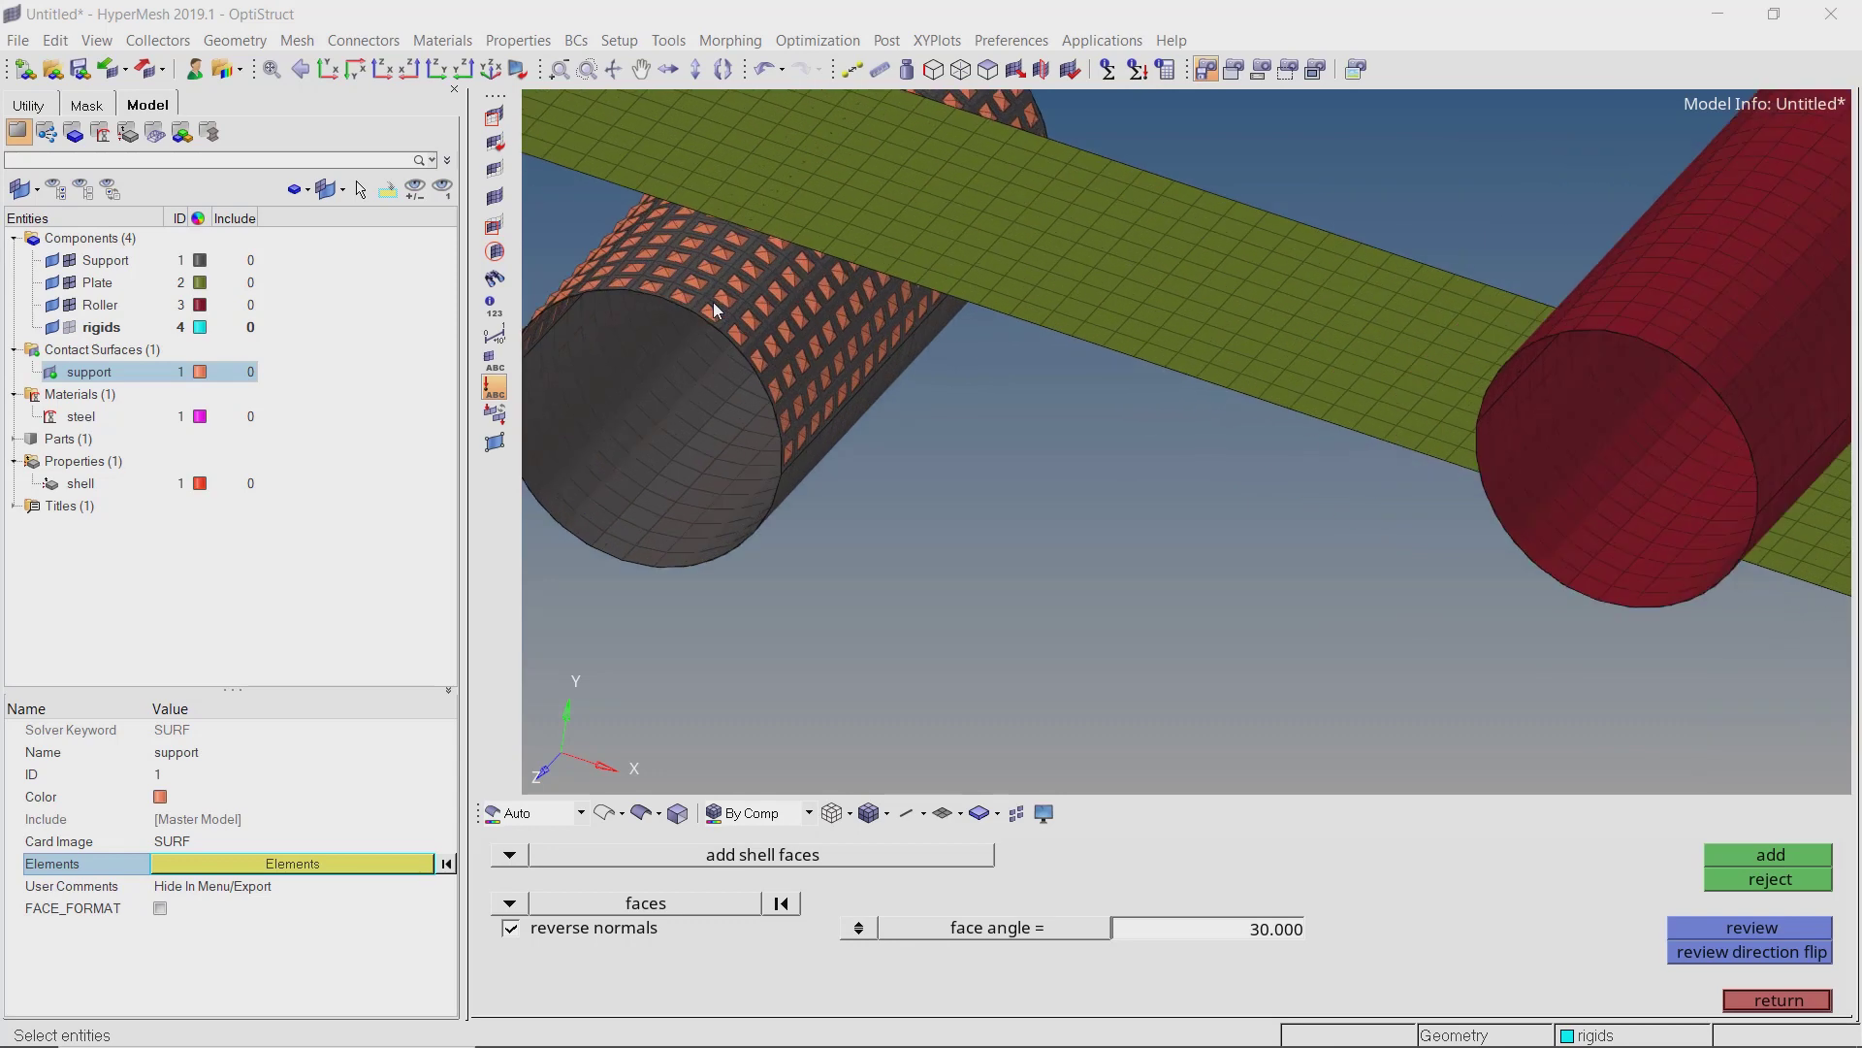
scroll(713, 303, "down", 4)
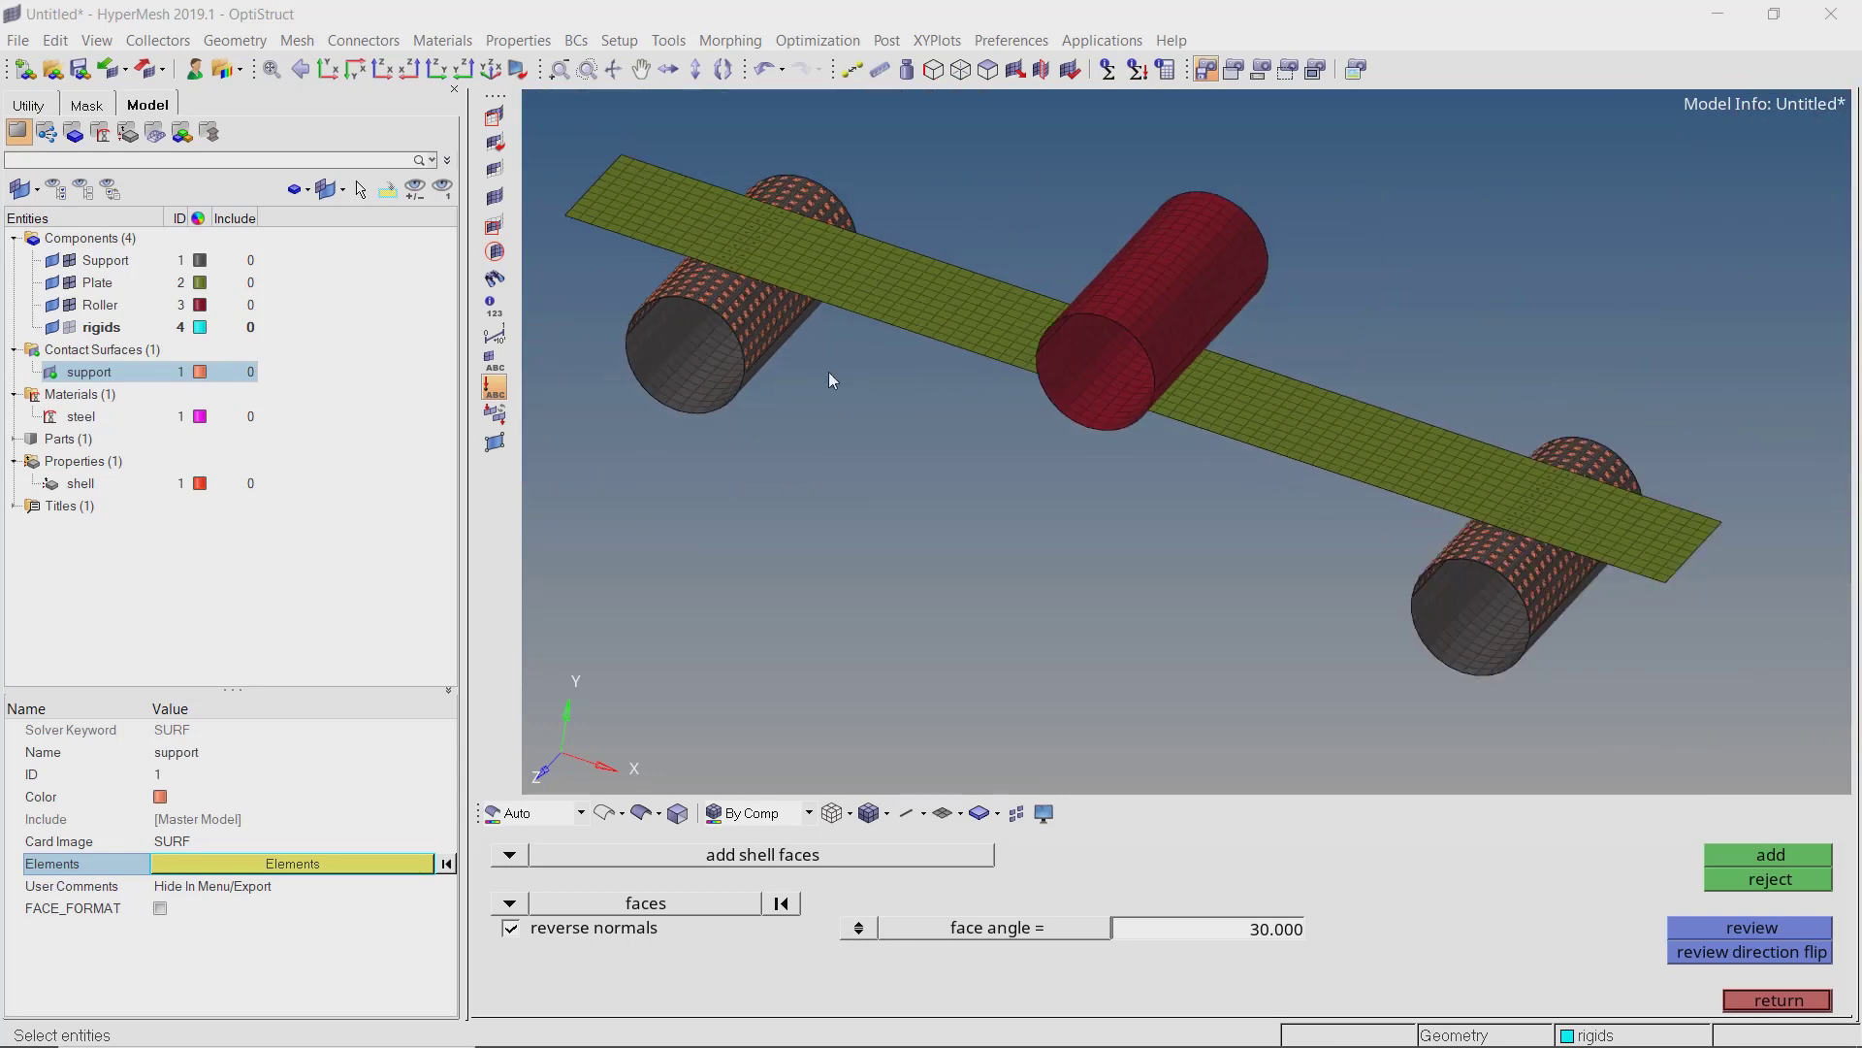
left_click(1741, 1000)
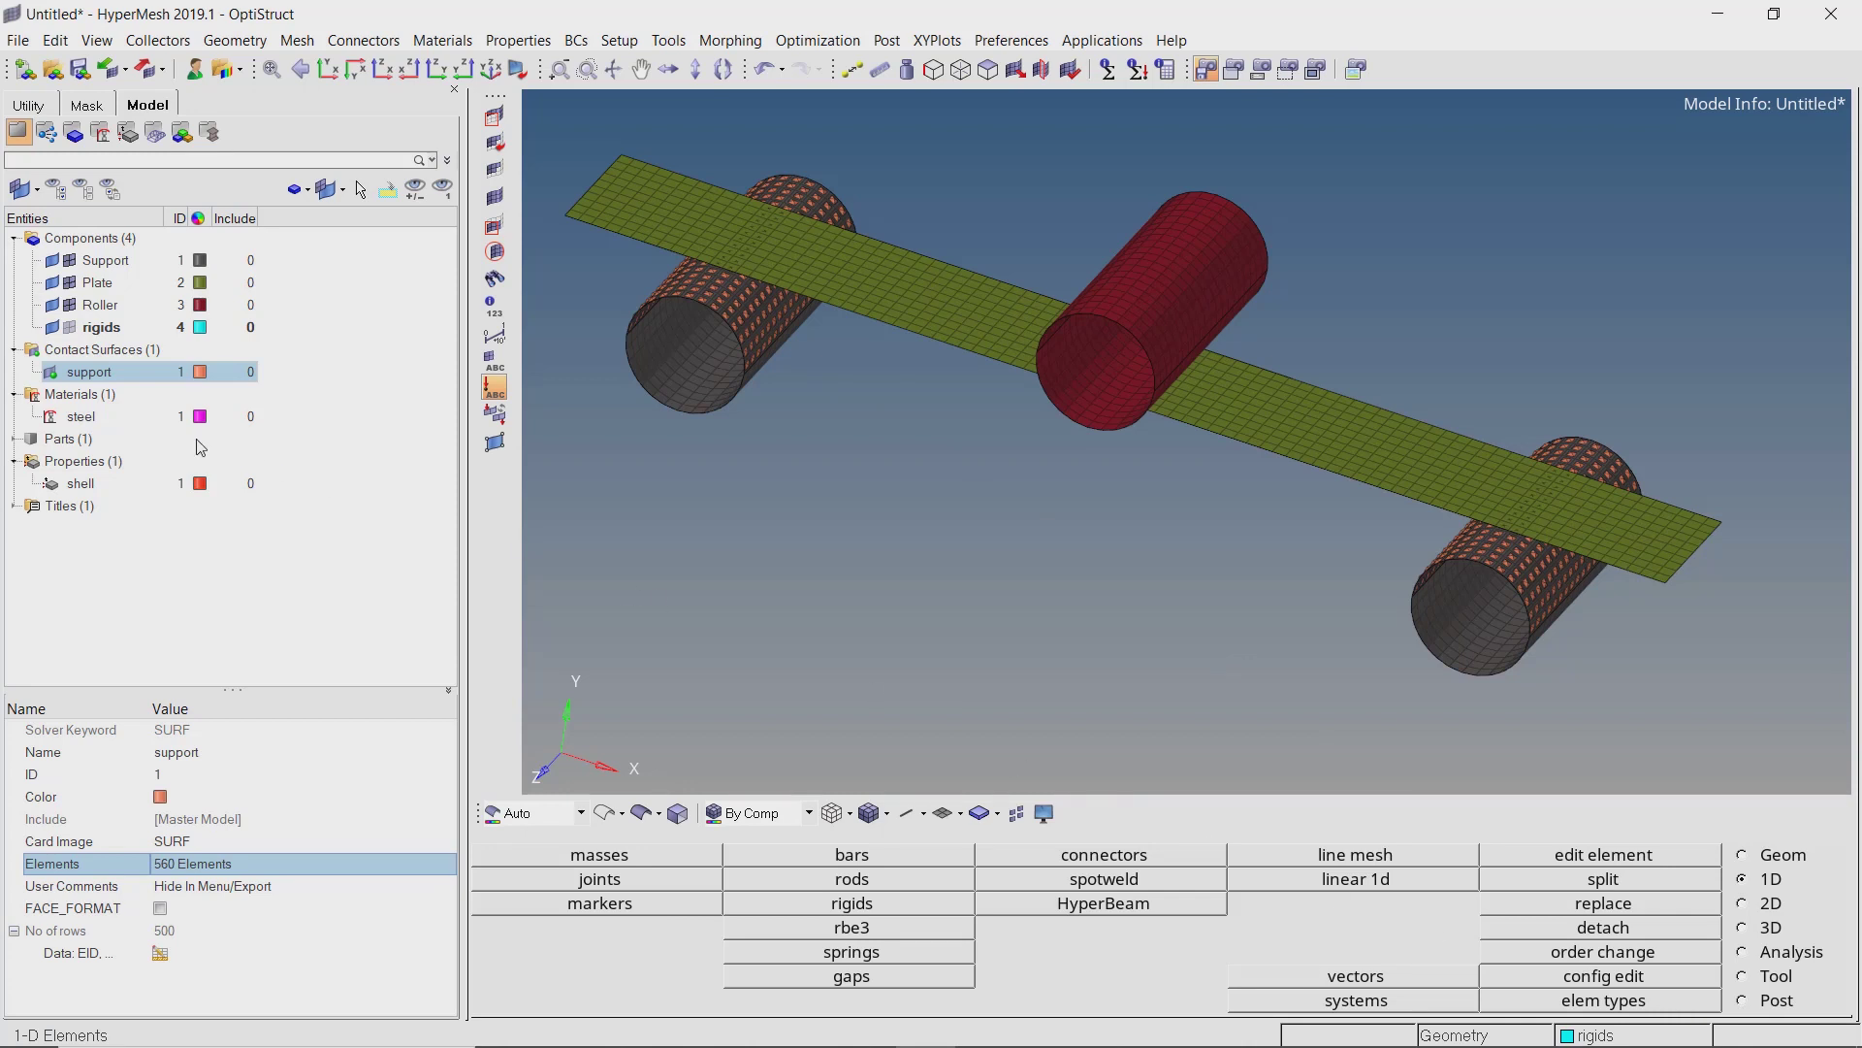
Create a contact surface named plate-support.
right_click(360, 328)
mouse_move(412, 345)
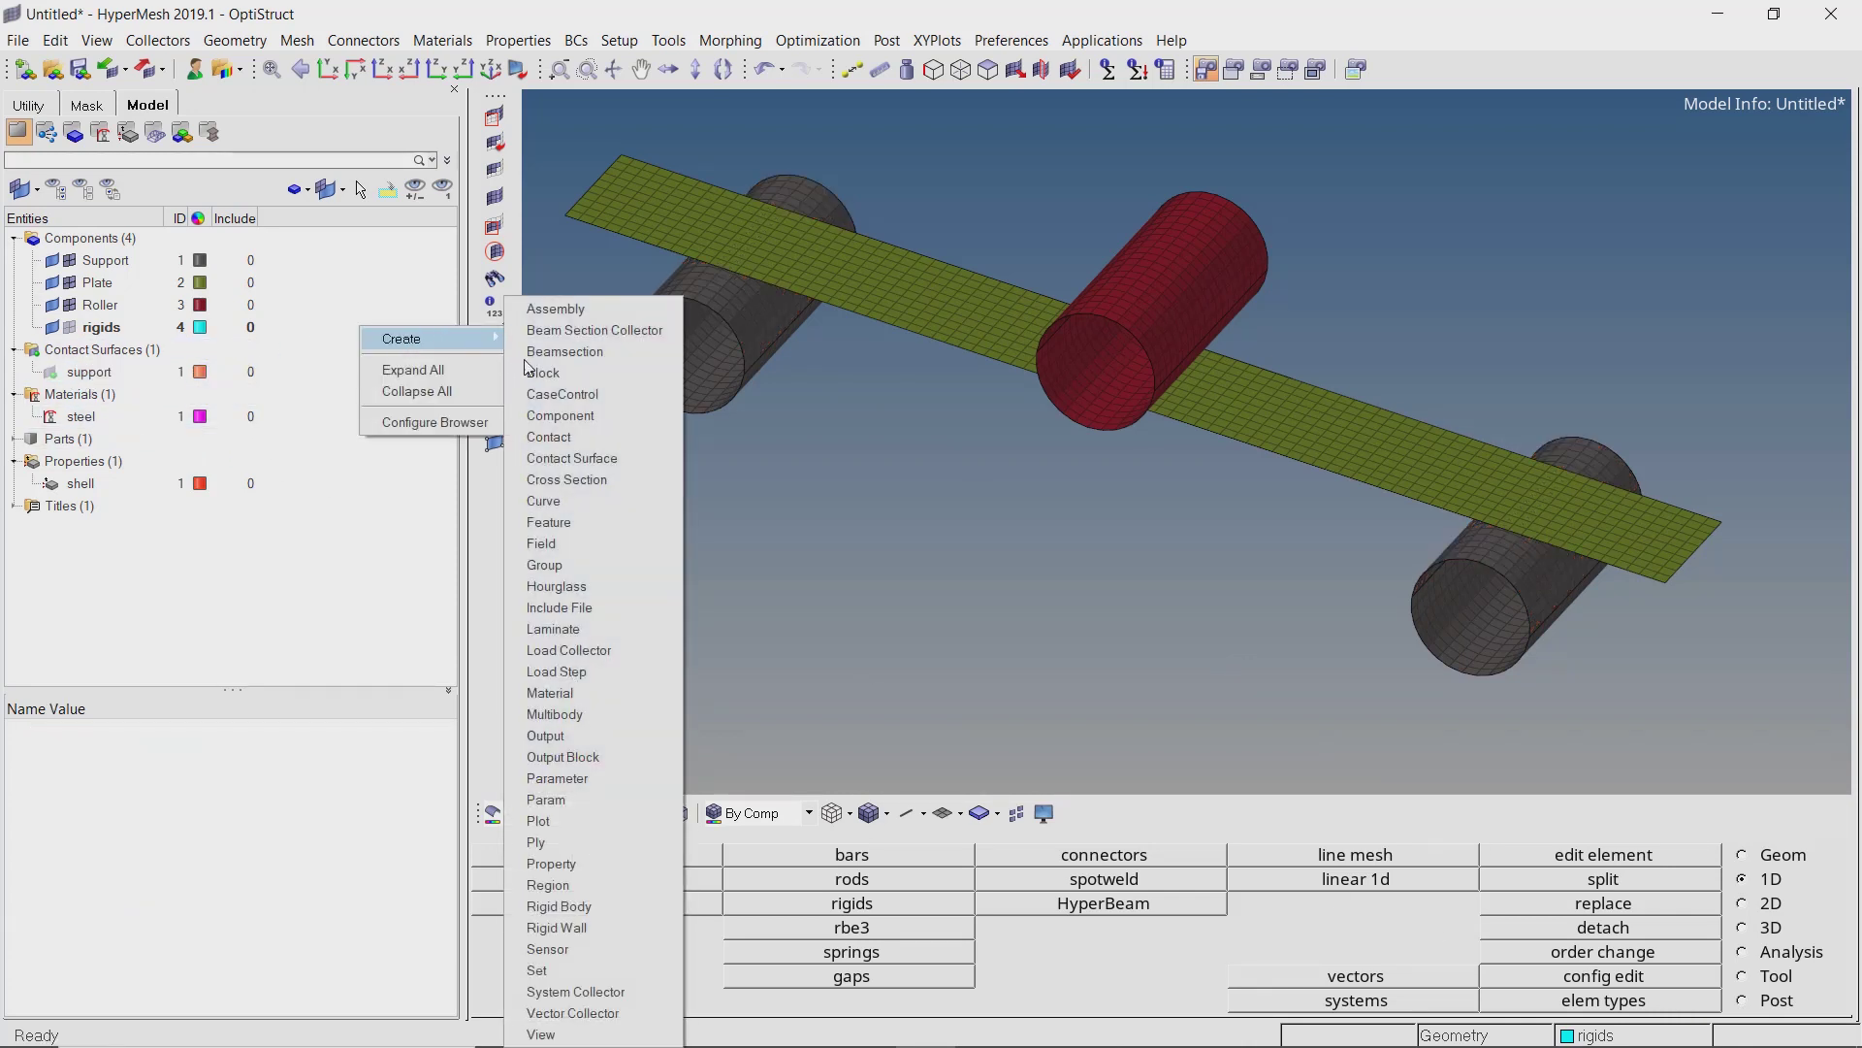
left_click(601, 460)
type("plate")
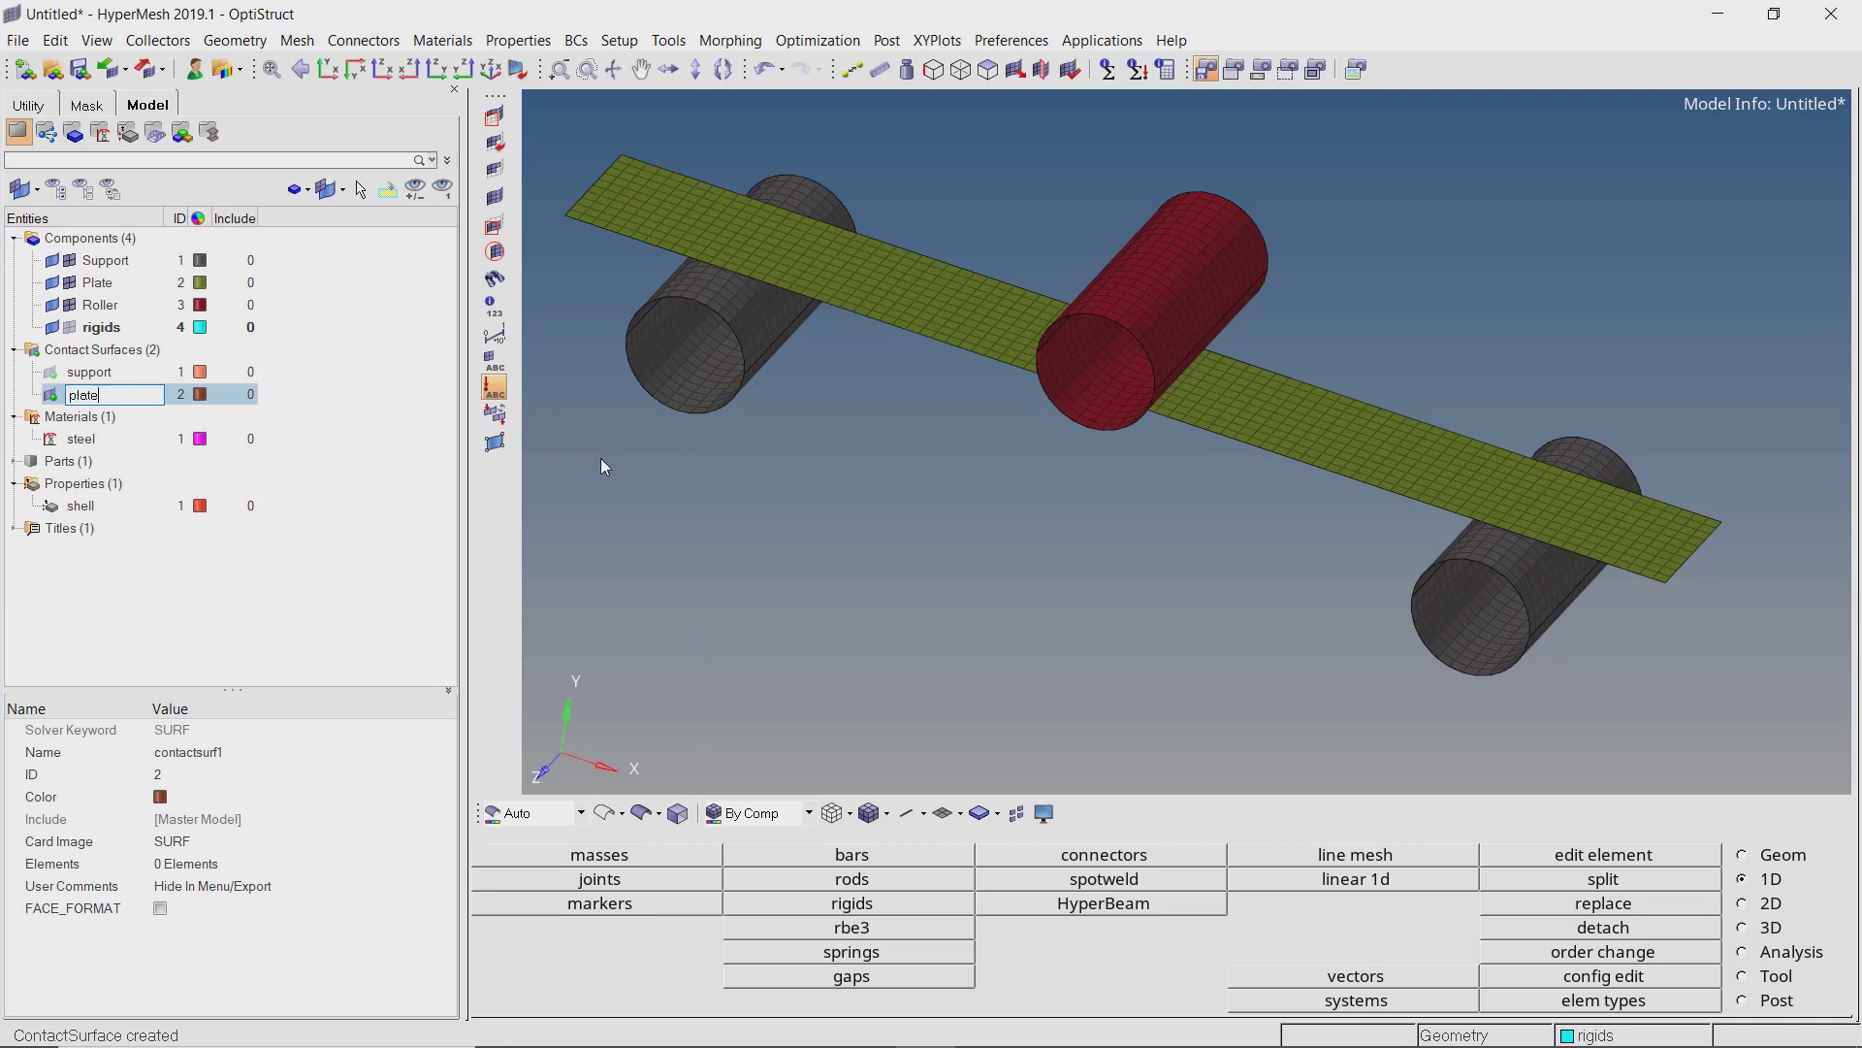
type("-support")
key("Return")
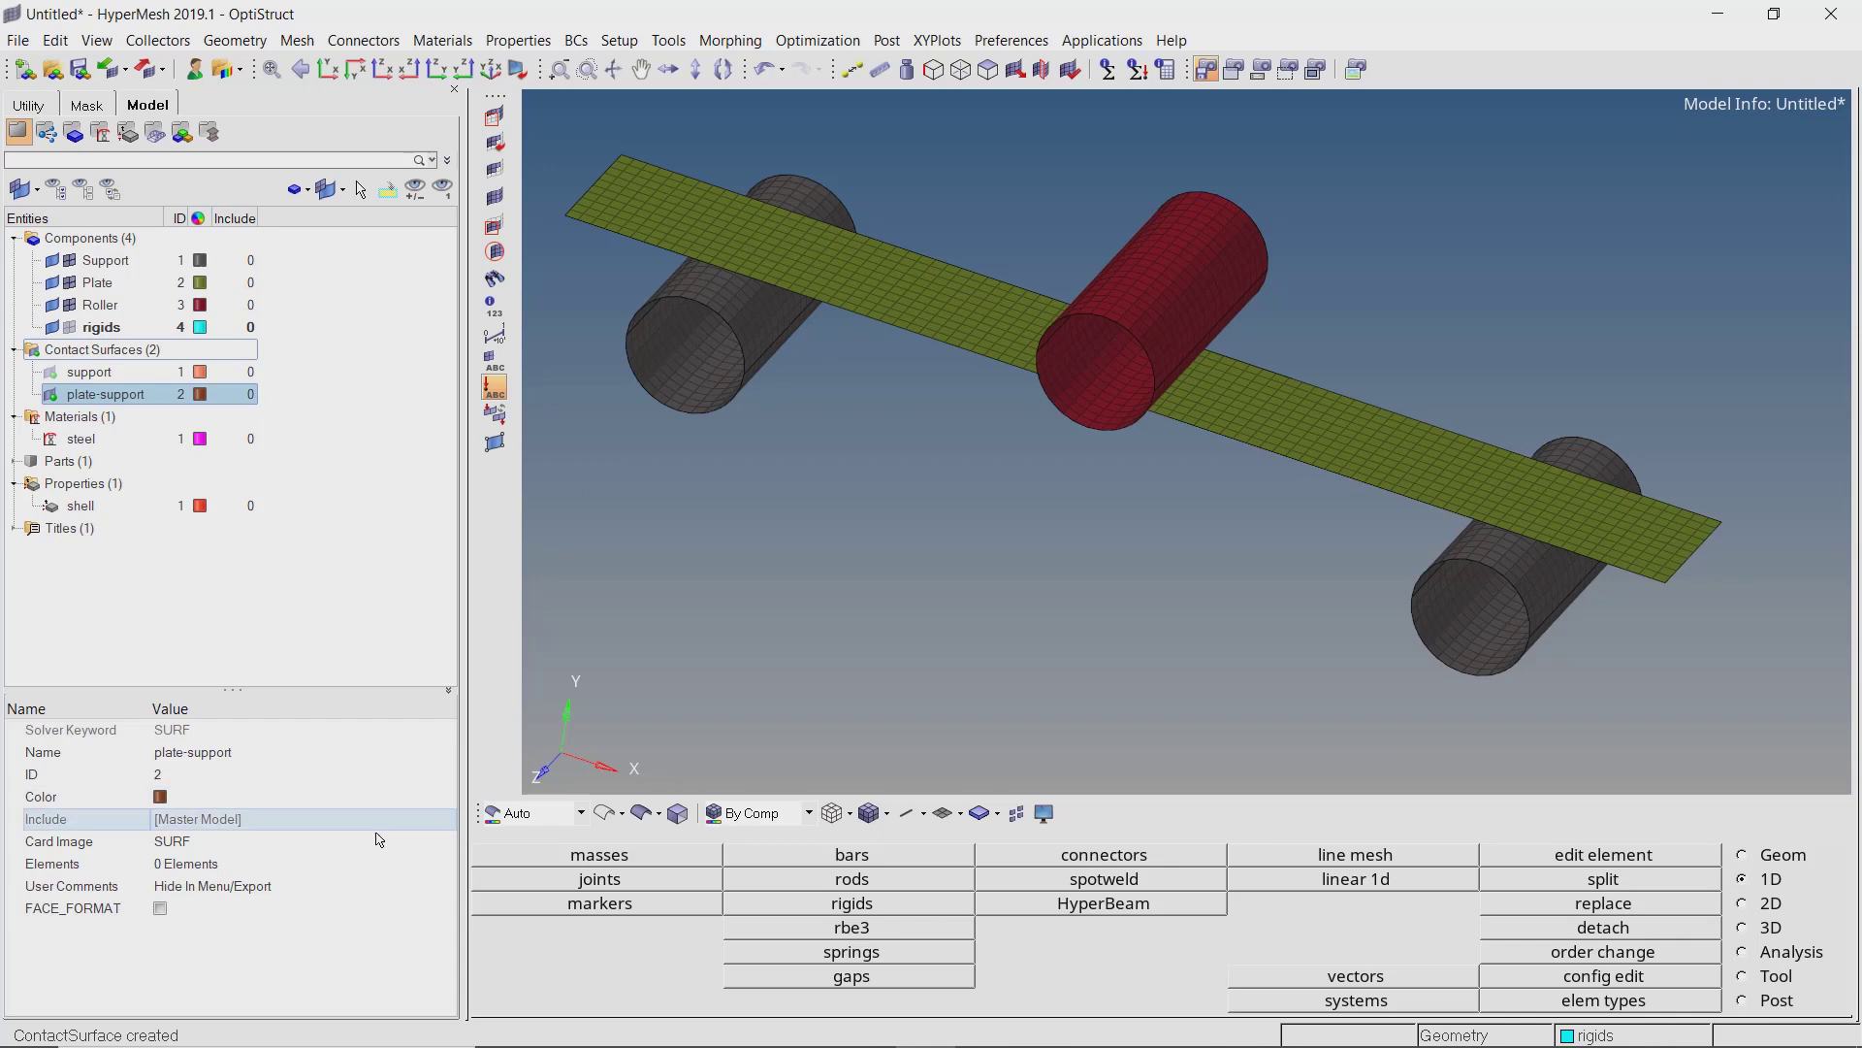
Select the plate's shell faces from the underside with a face angle of 30, add them to the plate-support contact surface and check their direction.
left_click(366, 863)
left_click(367, 865)
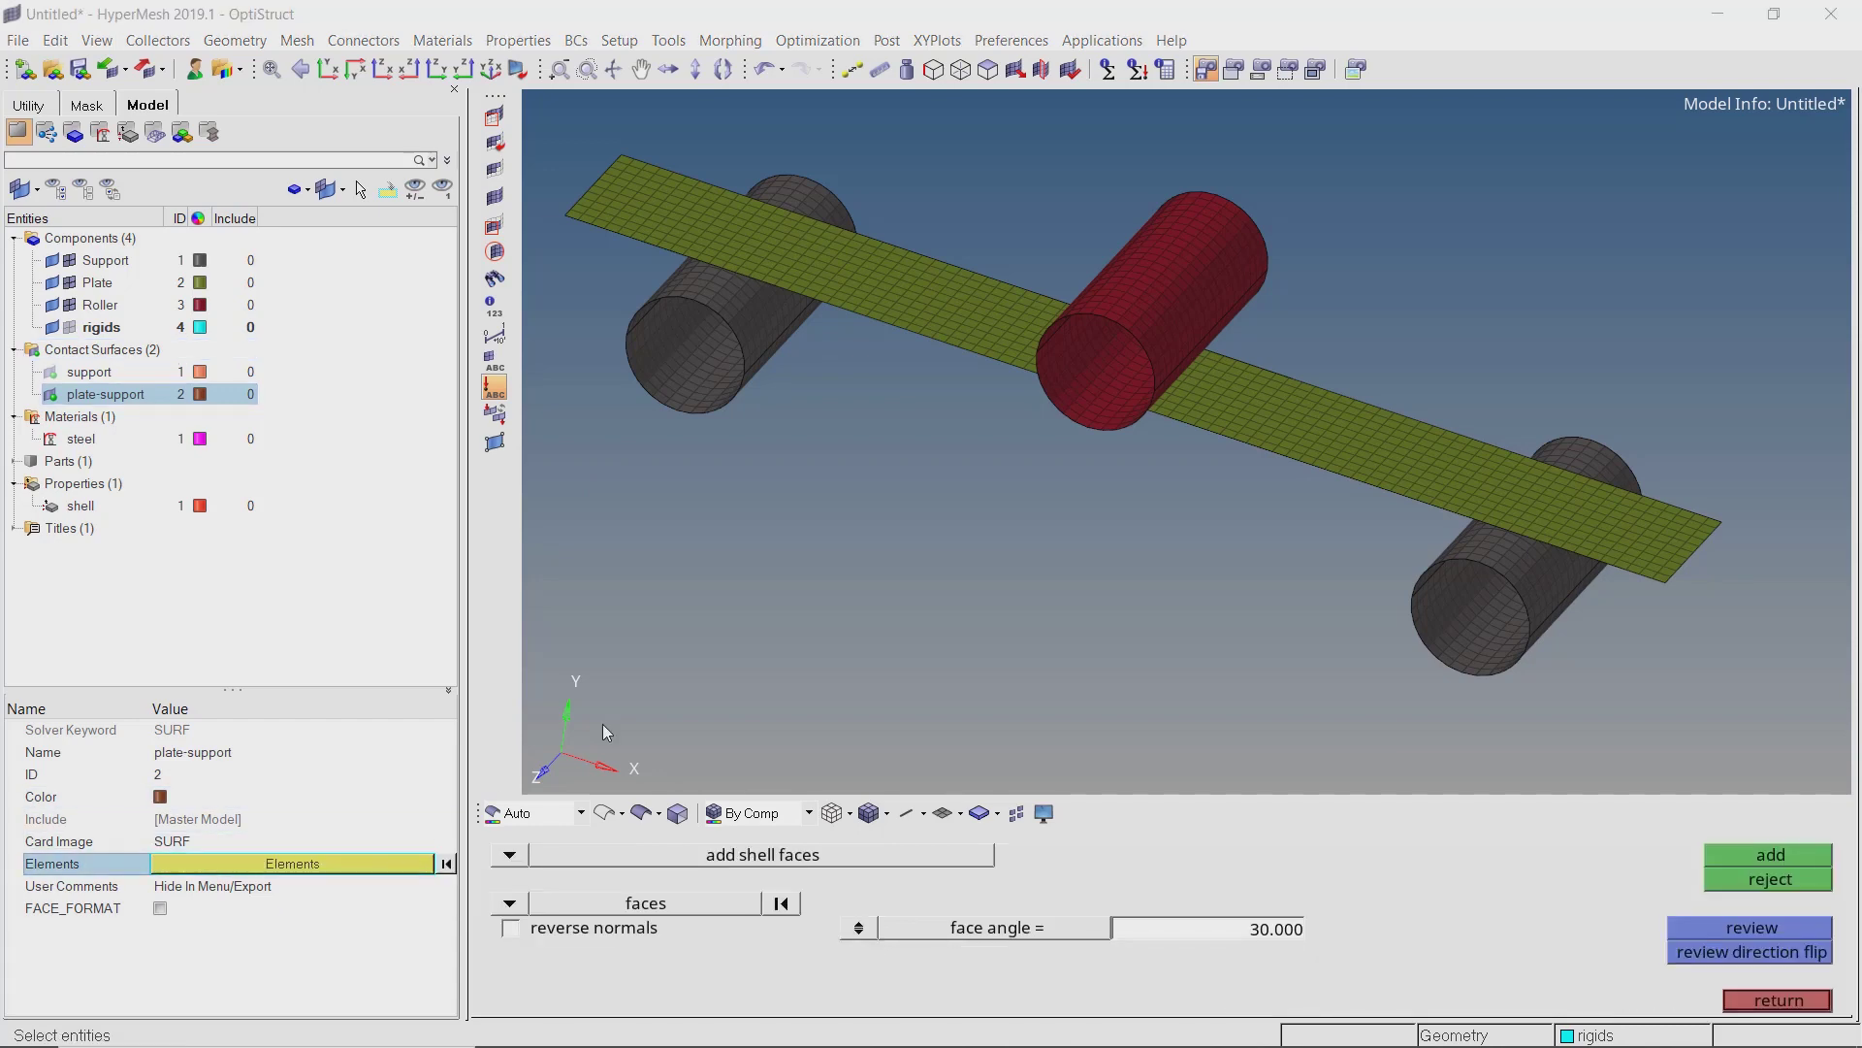
left_click_drag(1224, 457, 1301, 299, "ctrl")
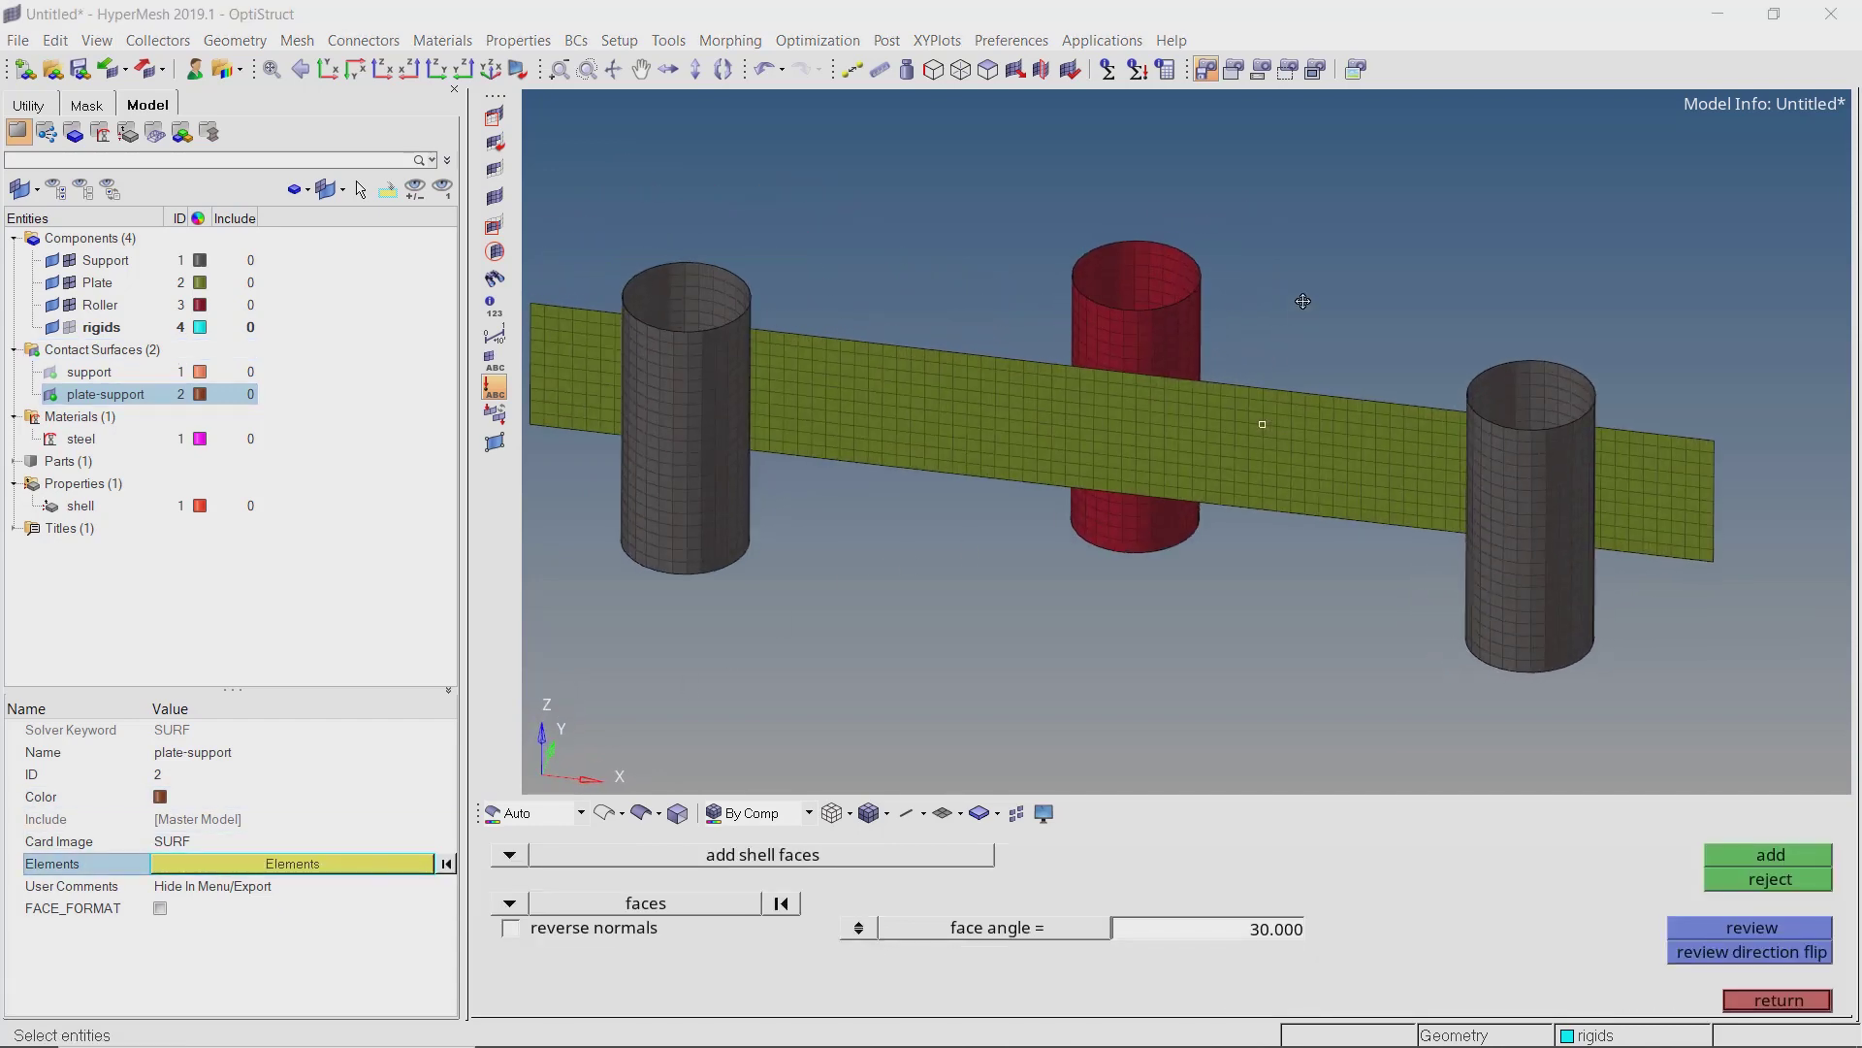
left_click(1334, 469)
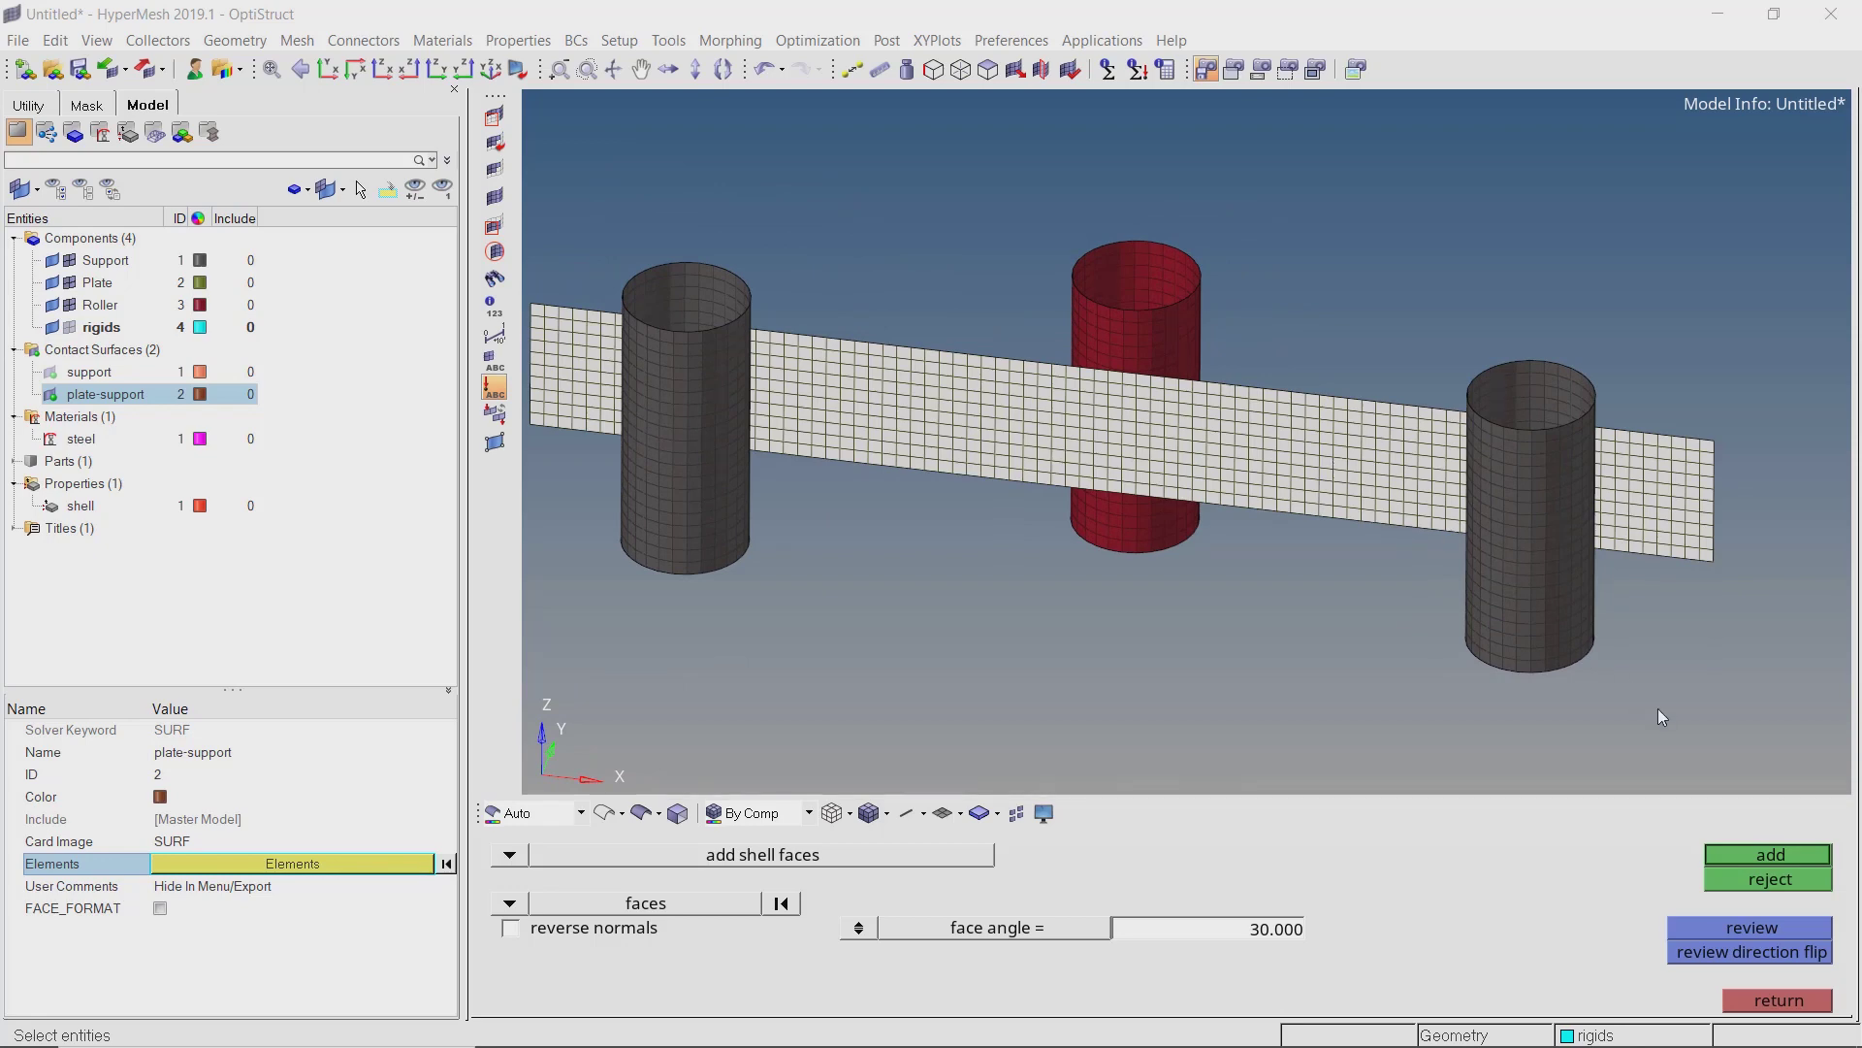
left_click(1758, 855)
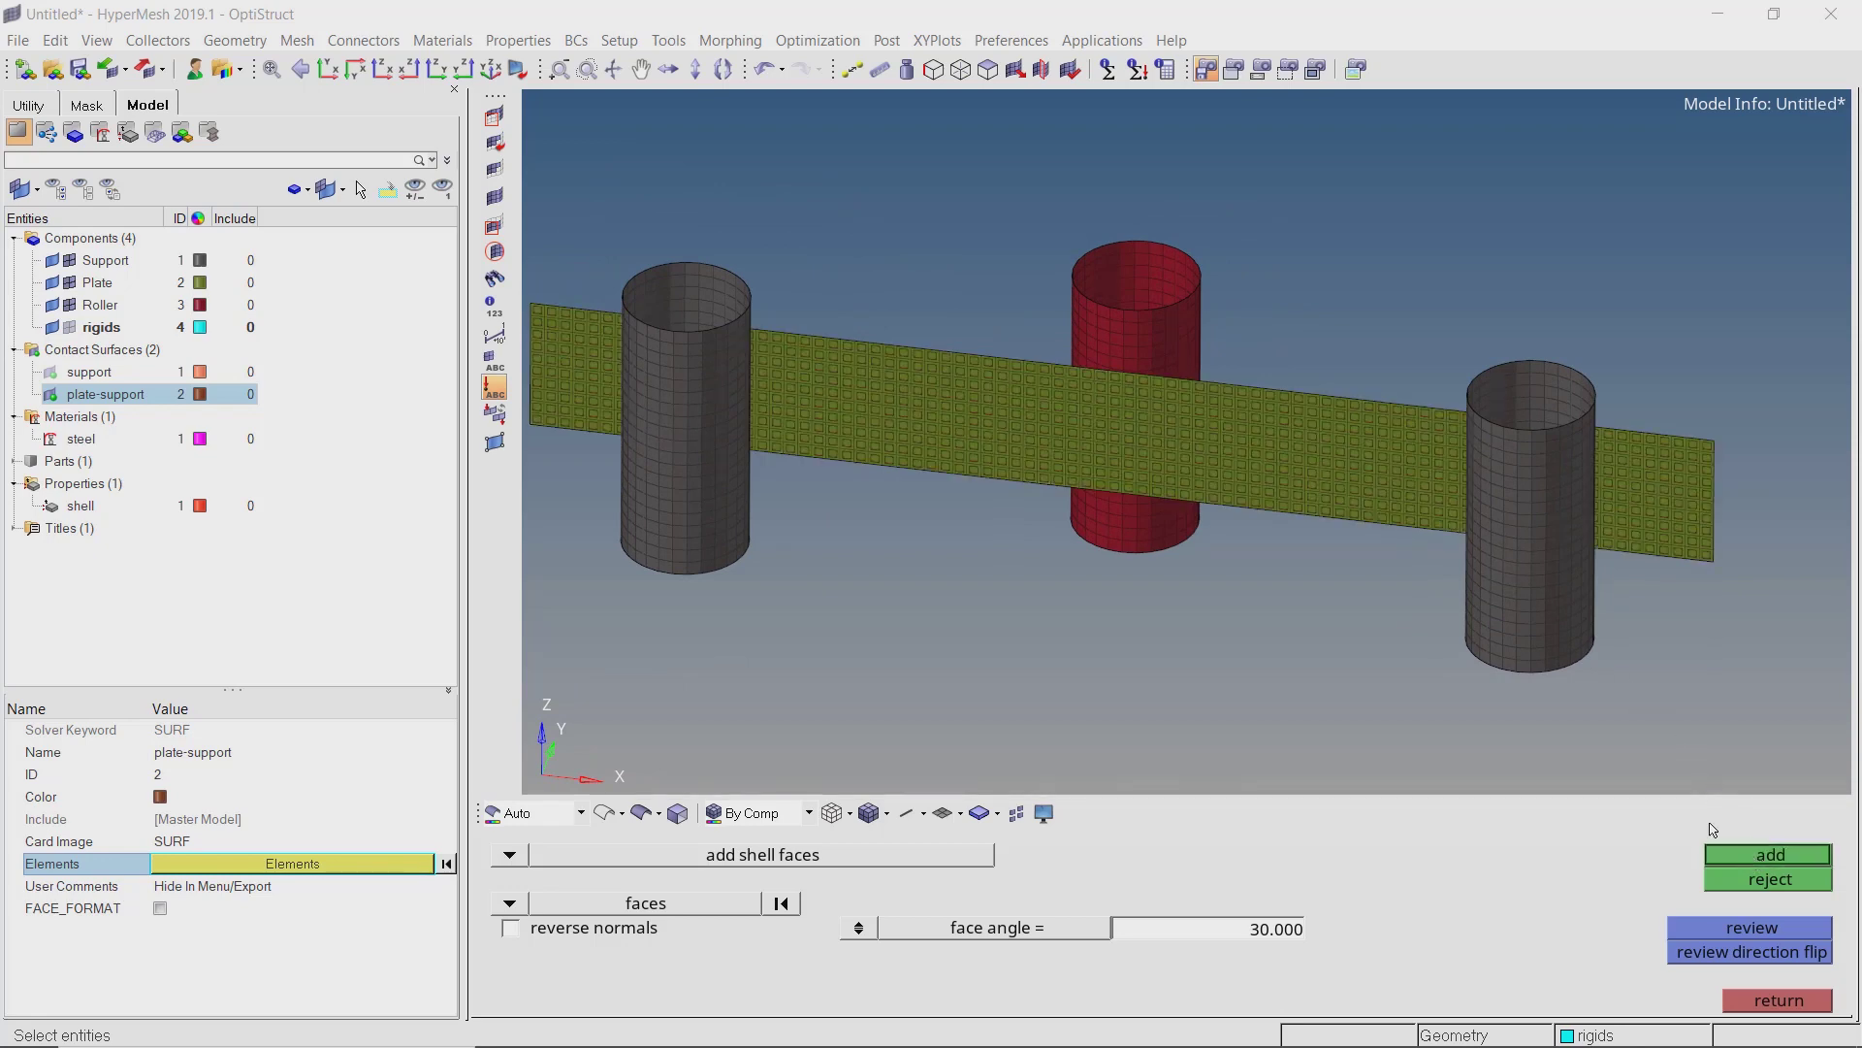
scroll(1364, 489, "up", 5)
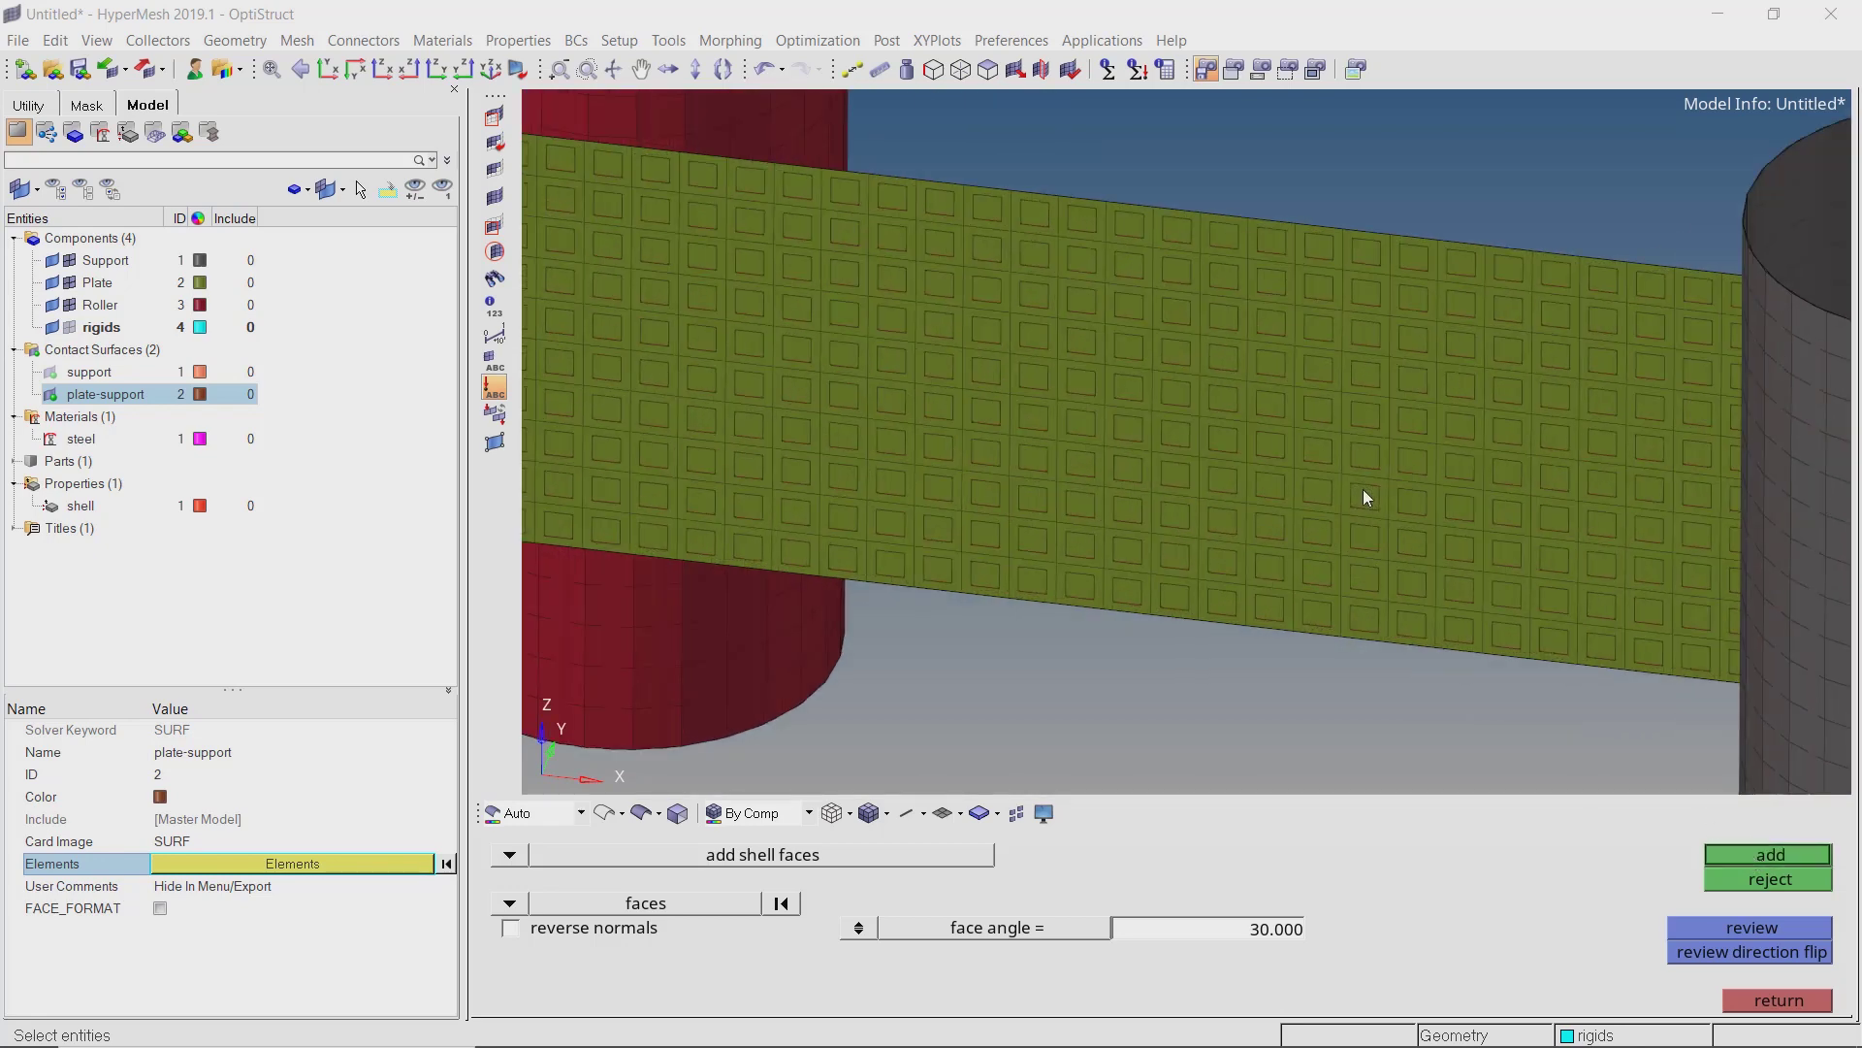
Reject the added plate faces, add them again with reversed normals and finish the element selection.
left_click(1742, 880)
left_click(515, 933)
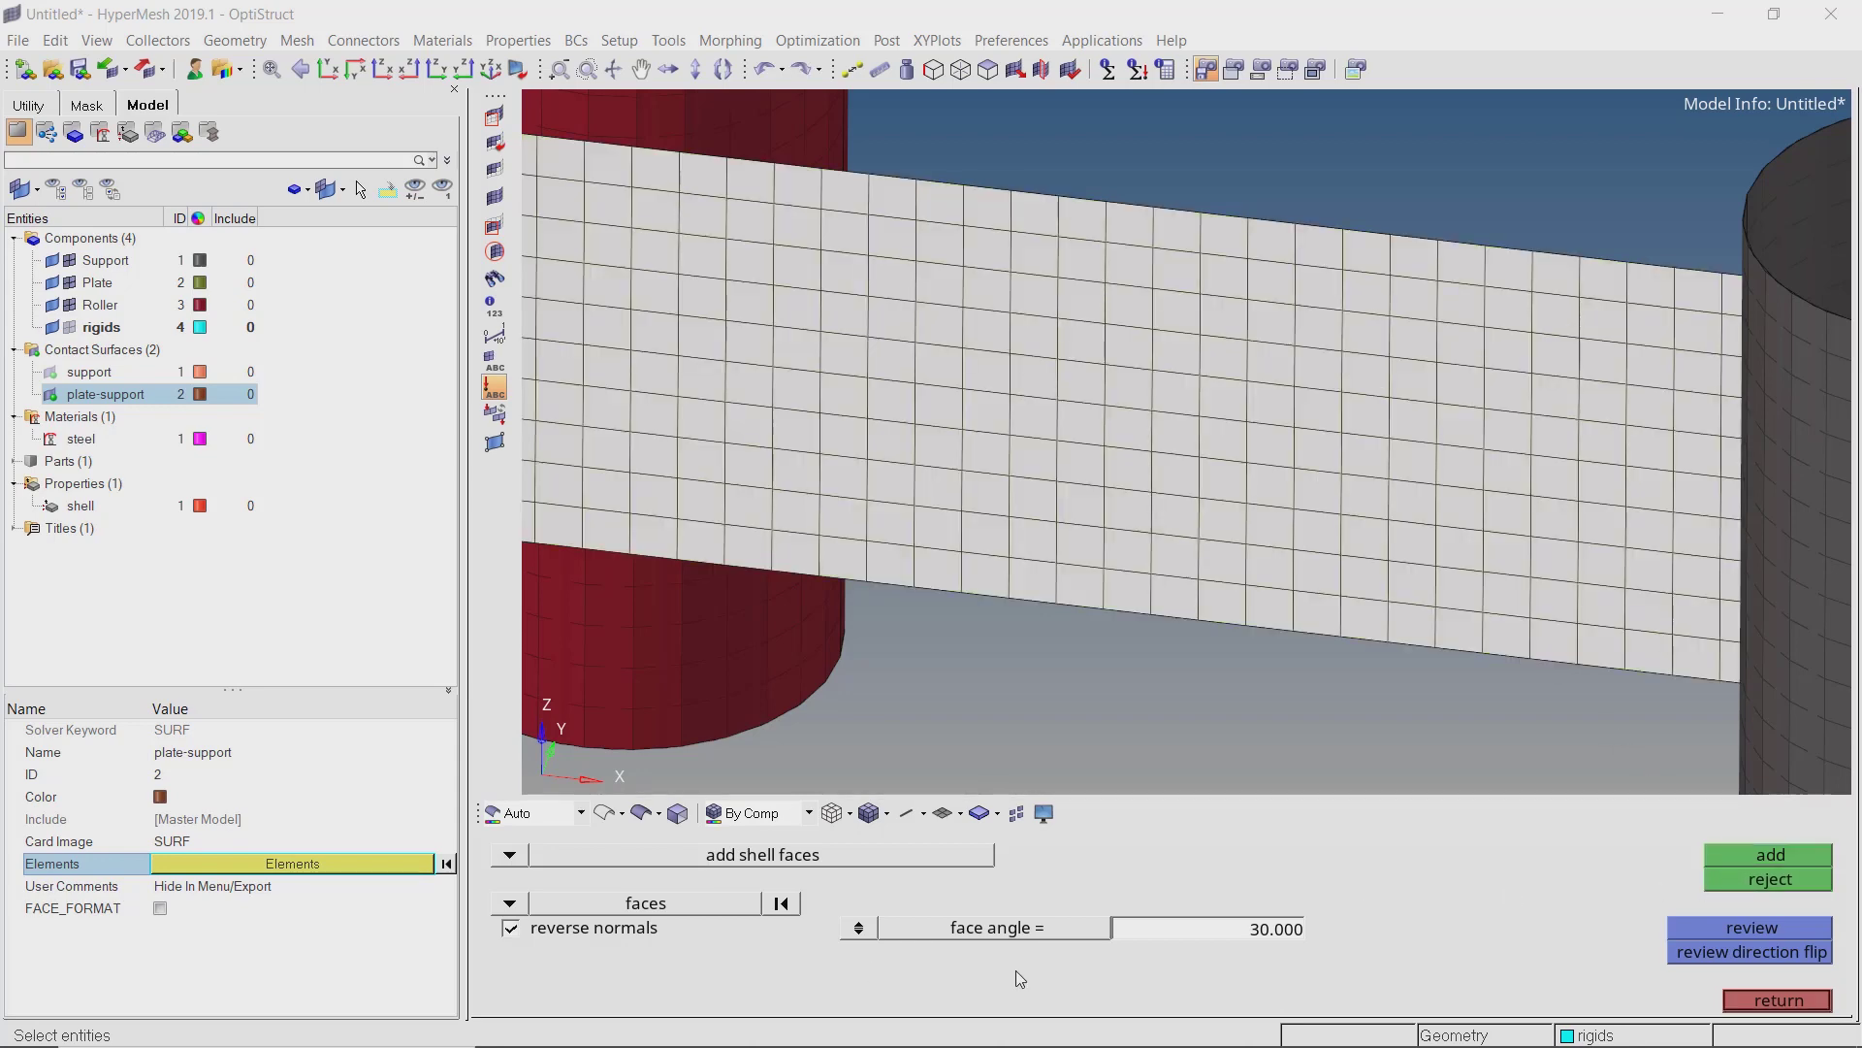
left_click(1723, 857)
left_click(1777, 1000)
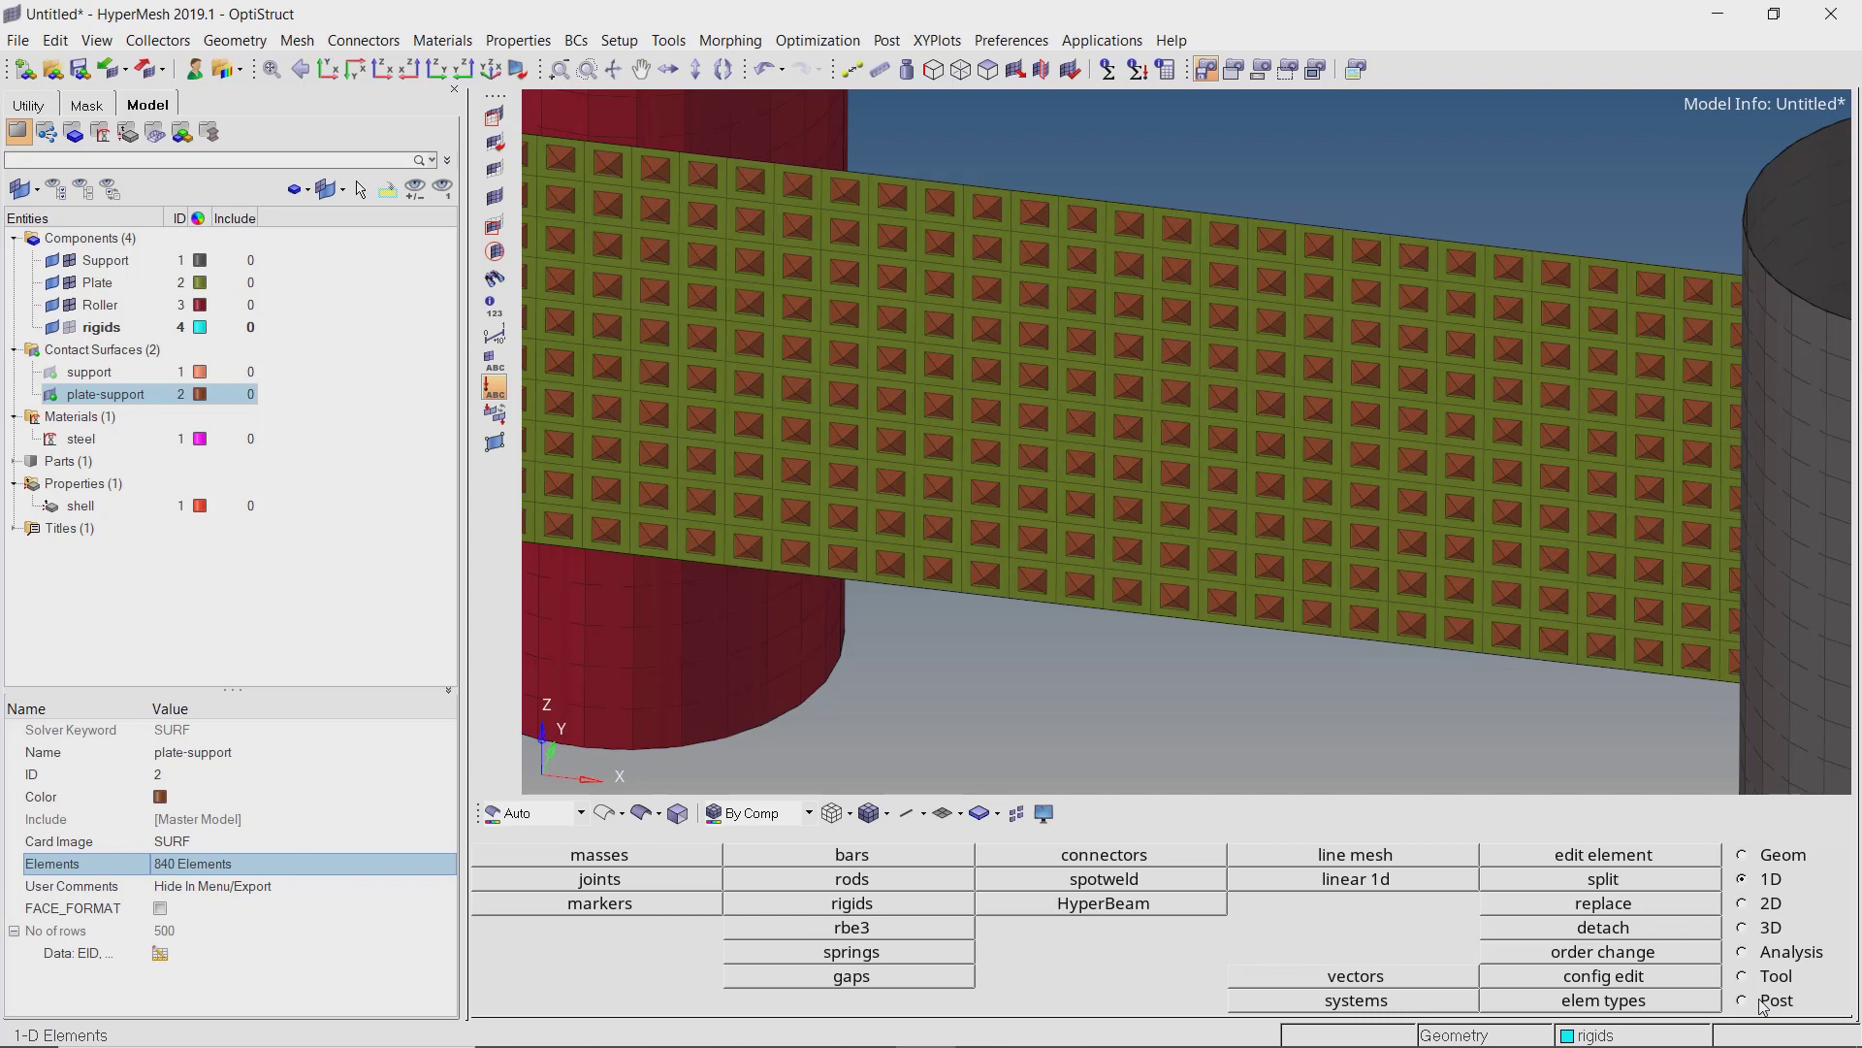
Create a contact surface named plate-roller.
scroll(1253, 445, "down", 5)
left_click_drag(1253, 445, 1215, 518, "ctrl")
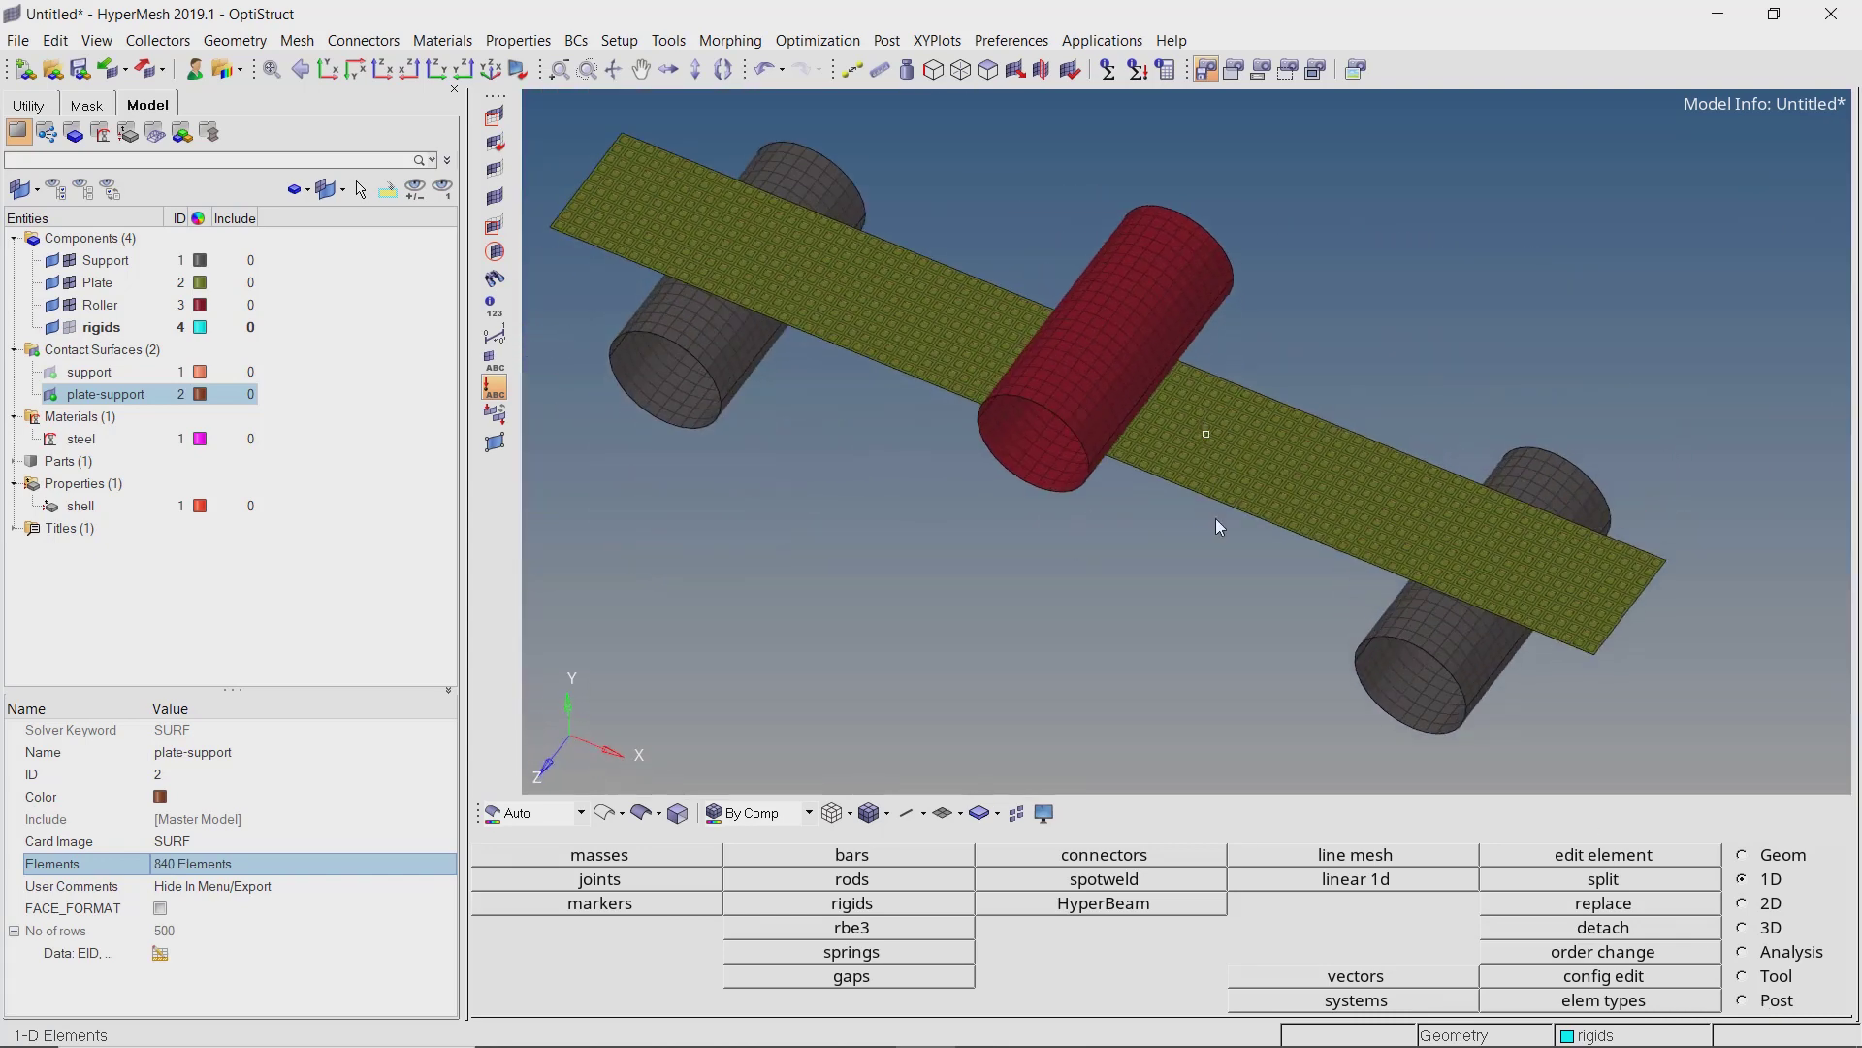
right_click(417, 373)
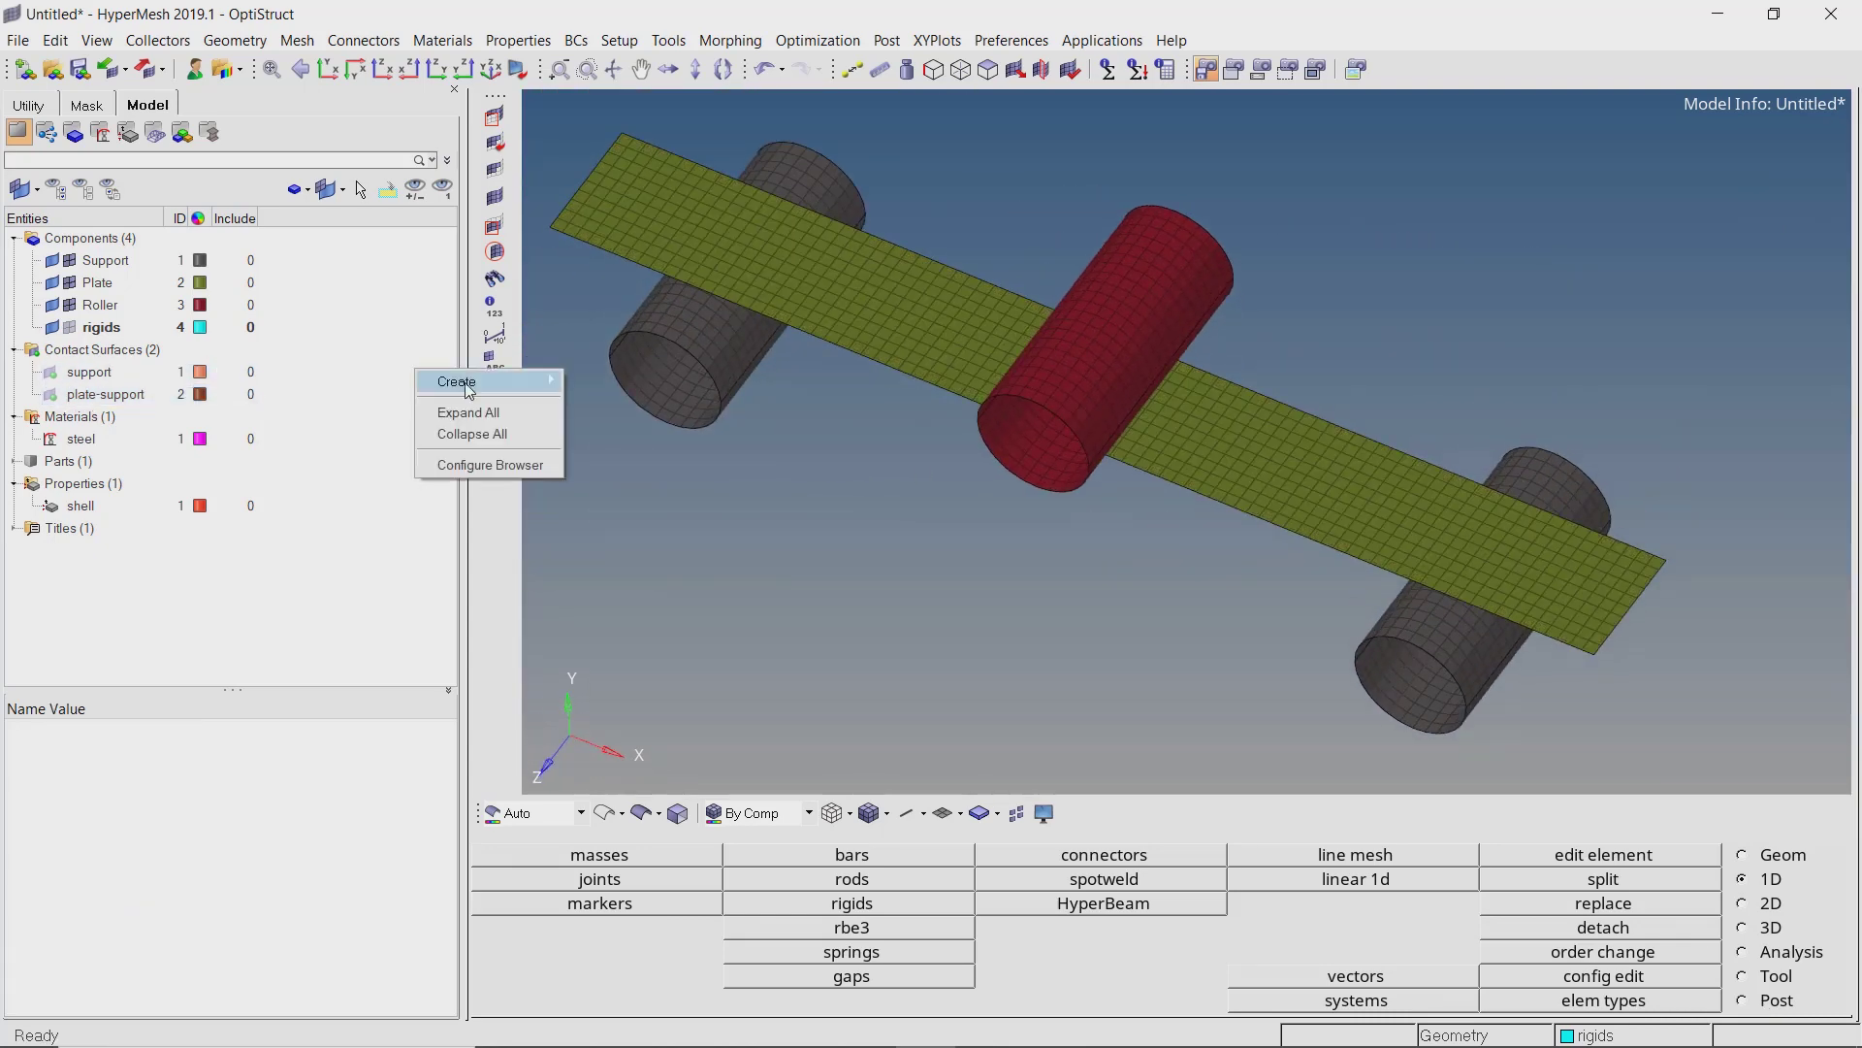
mouse_move(466, 382)
left_click(645, 458)
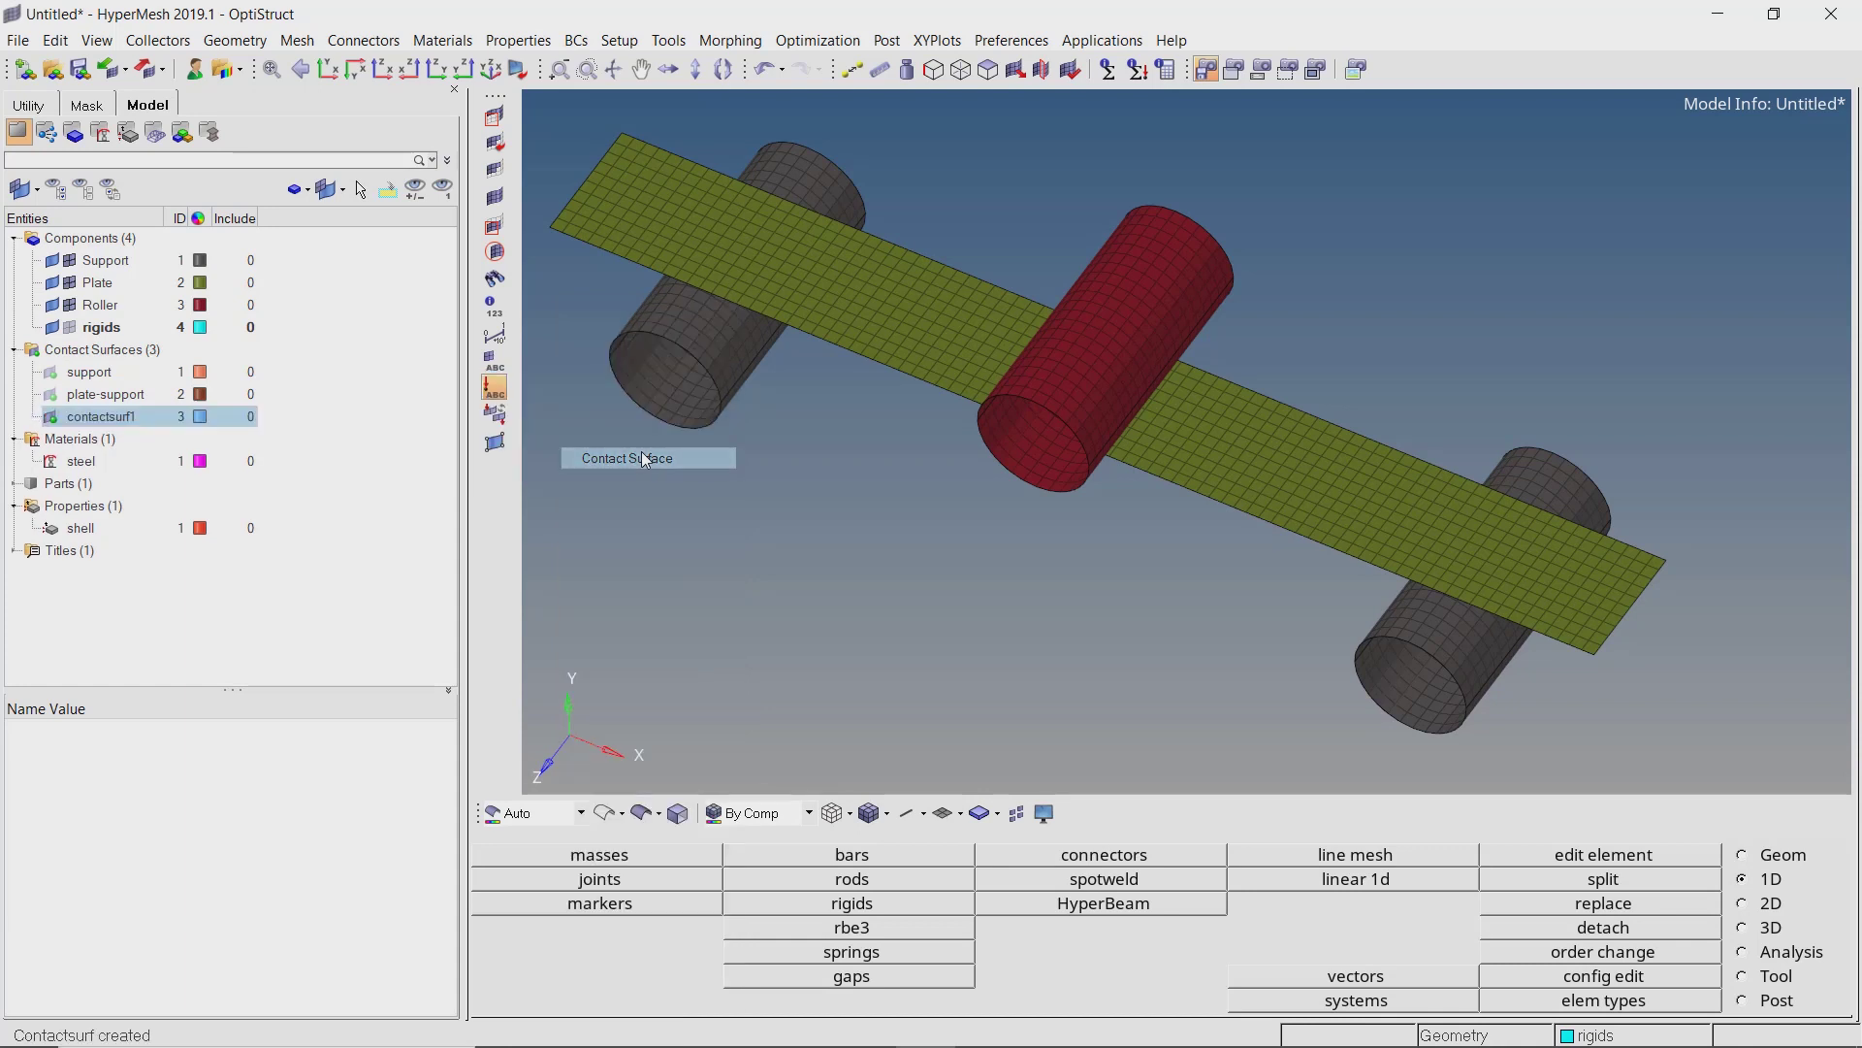
type("plate")
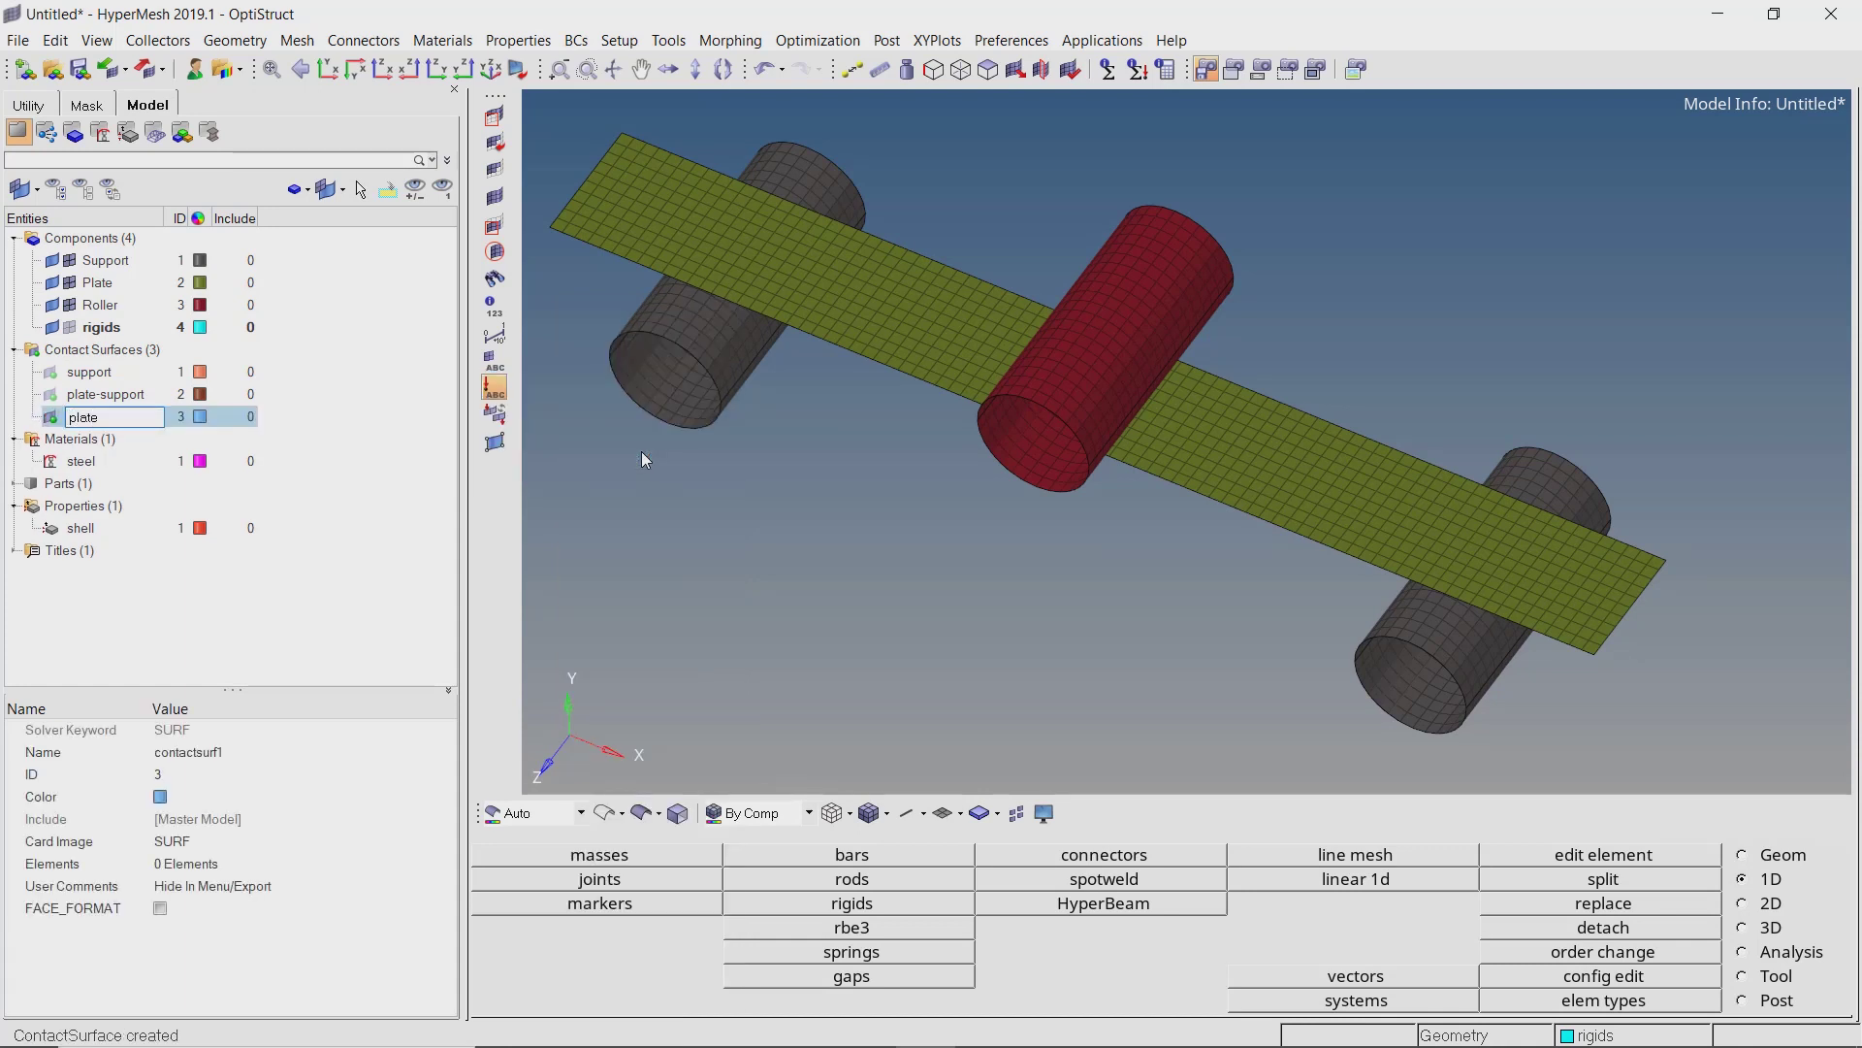
type("-roller")
key("Return")
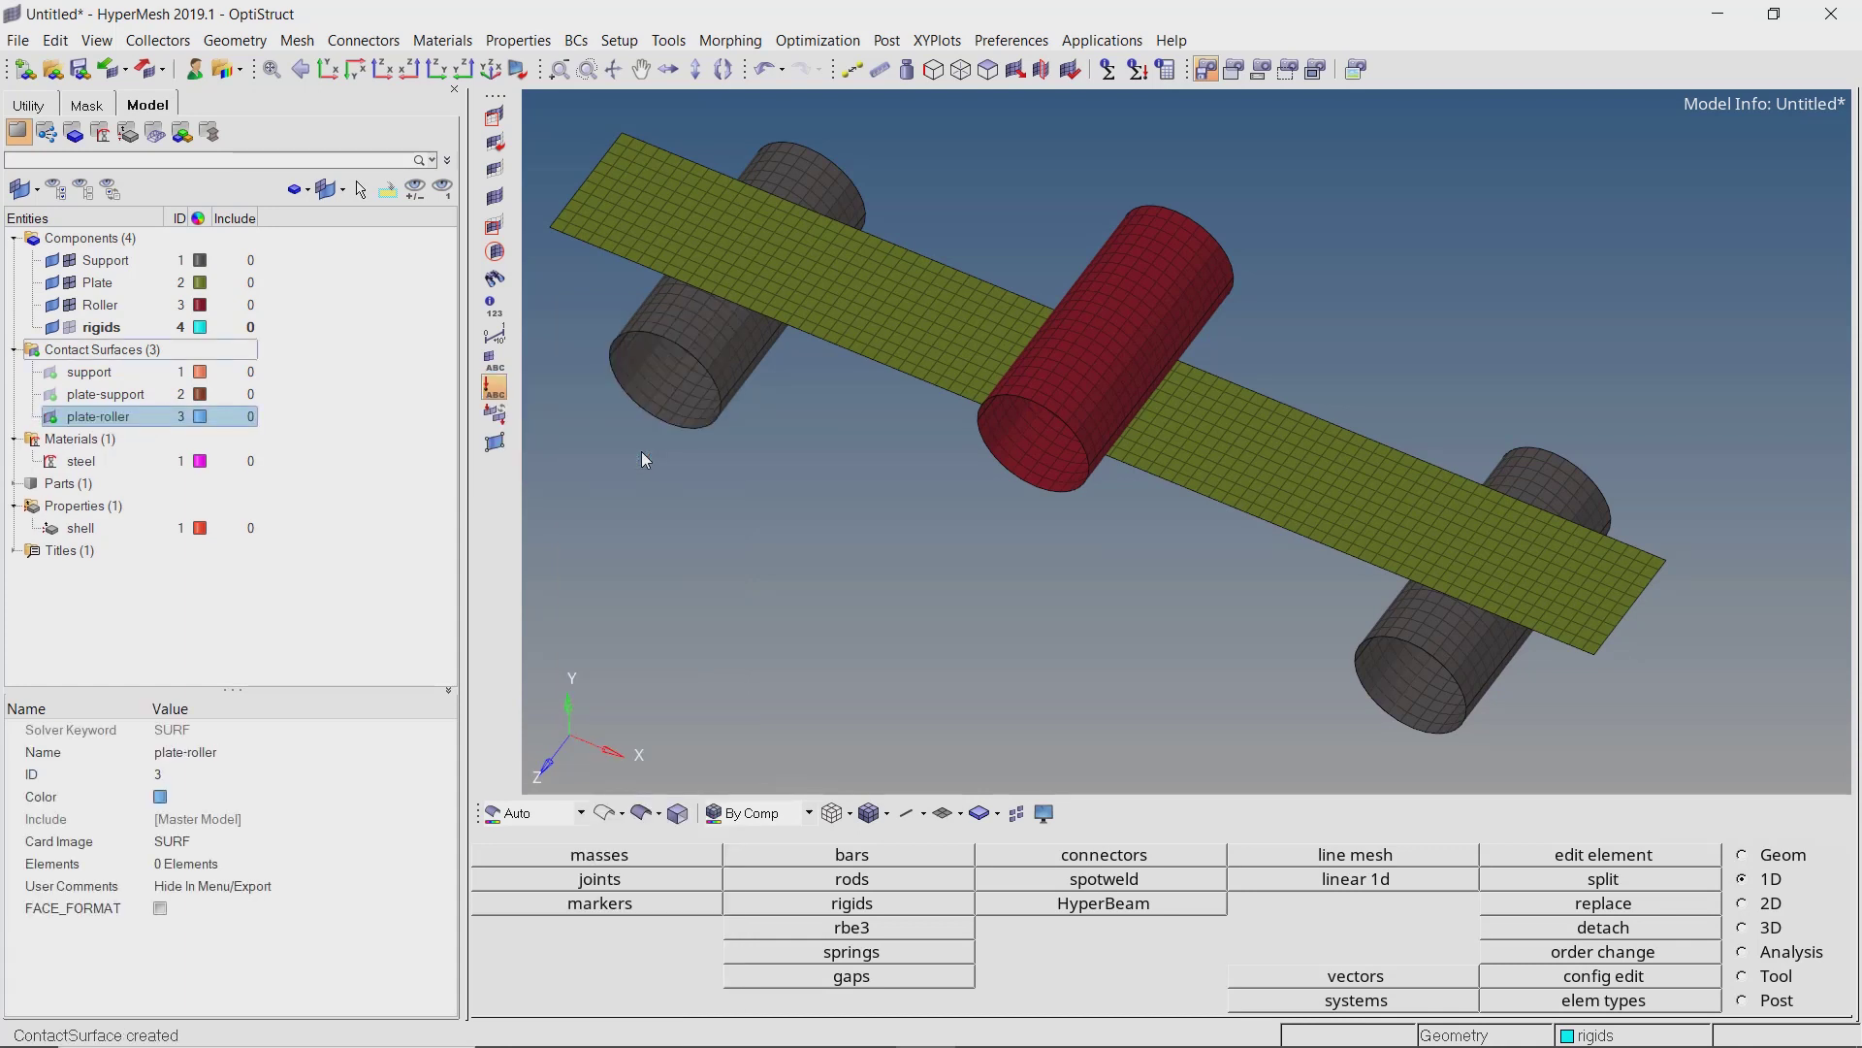
Add the plate's upper shell faces to the plate-roller contact surface with a face angle of 30, check them and hide that surface.
left_click(215, 863)
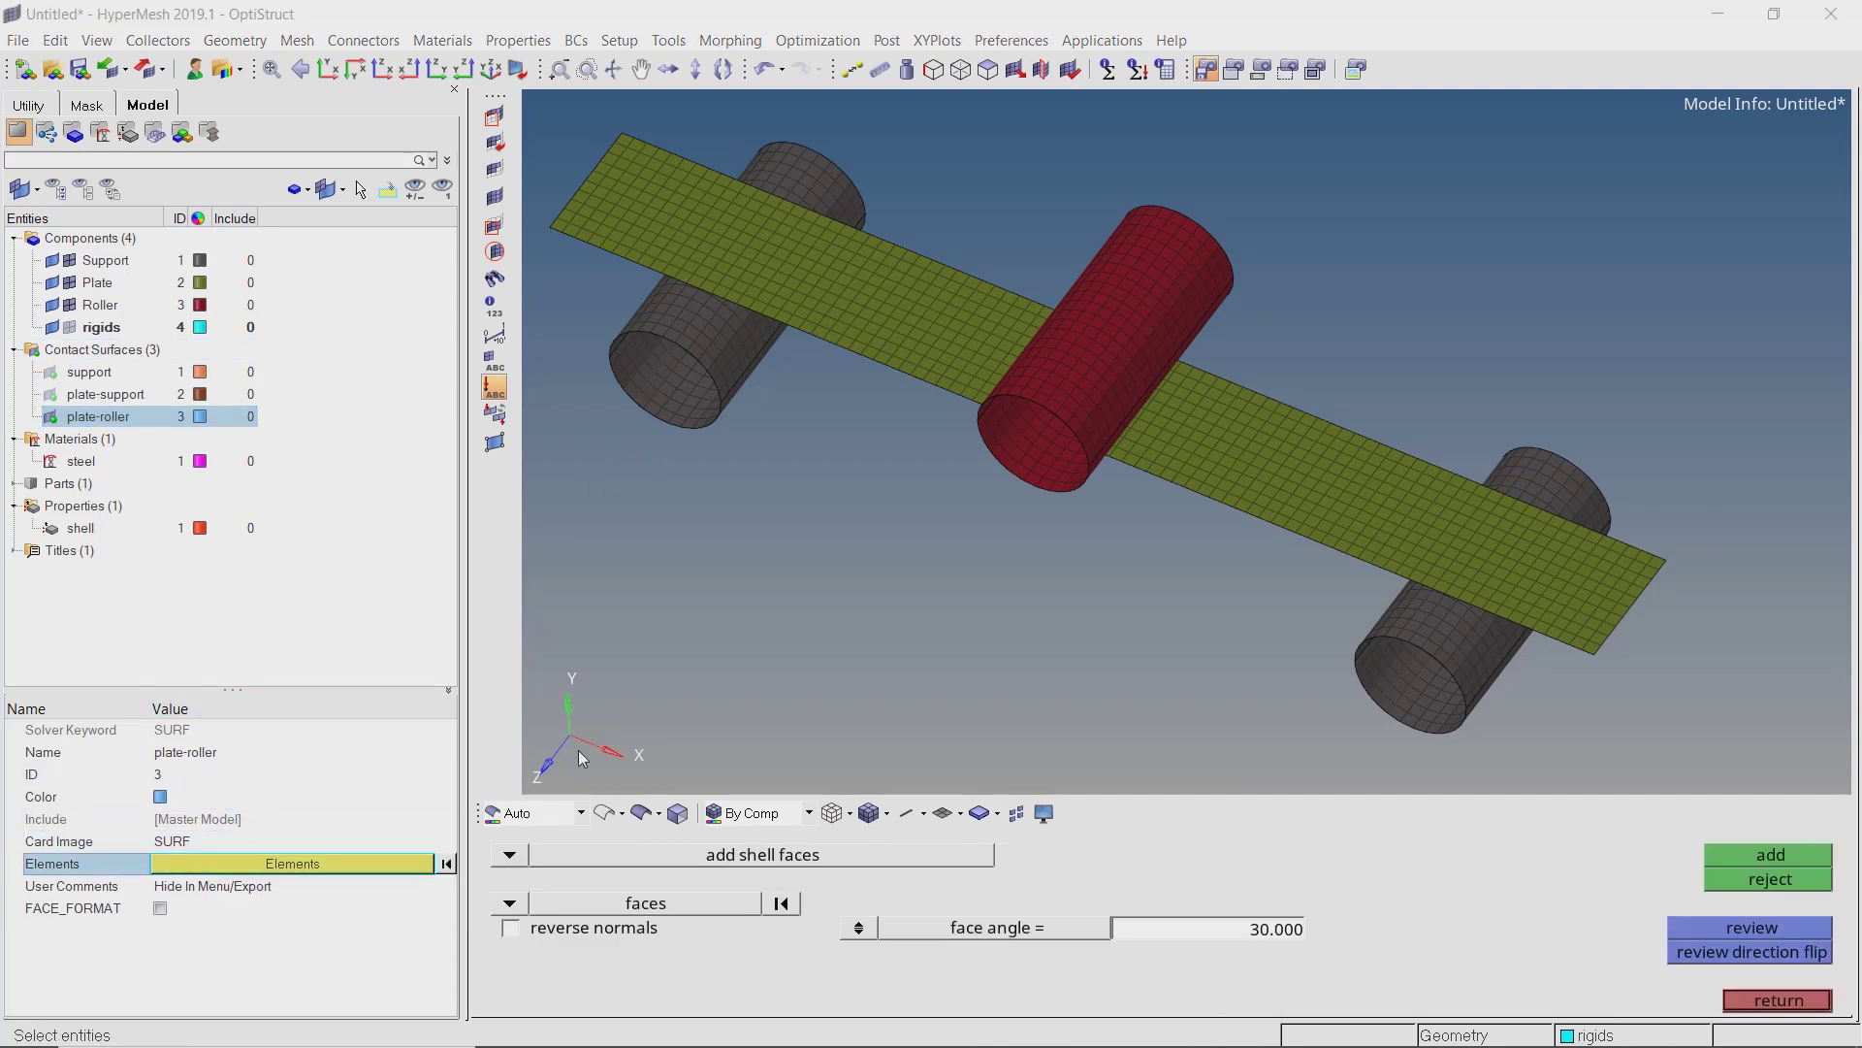
left_click(1210, 450)
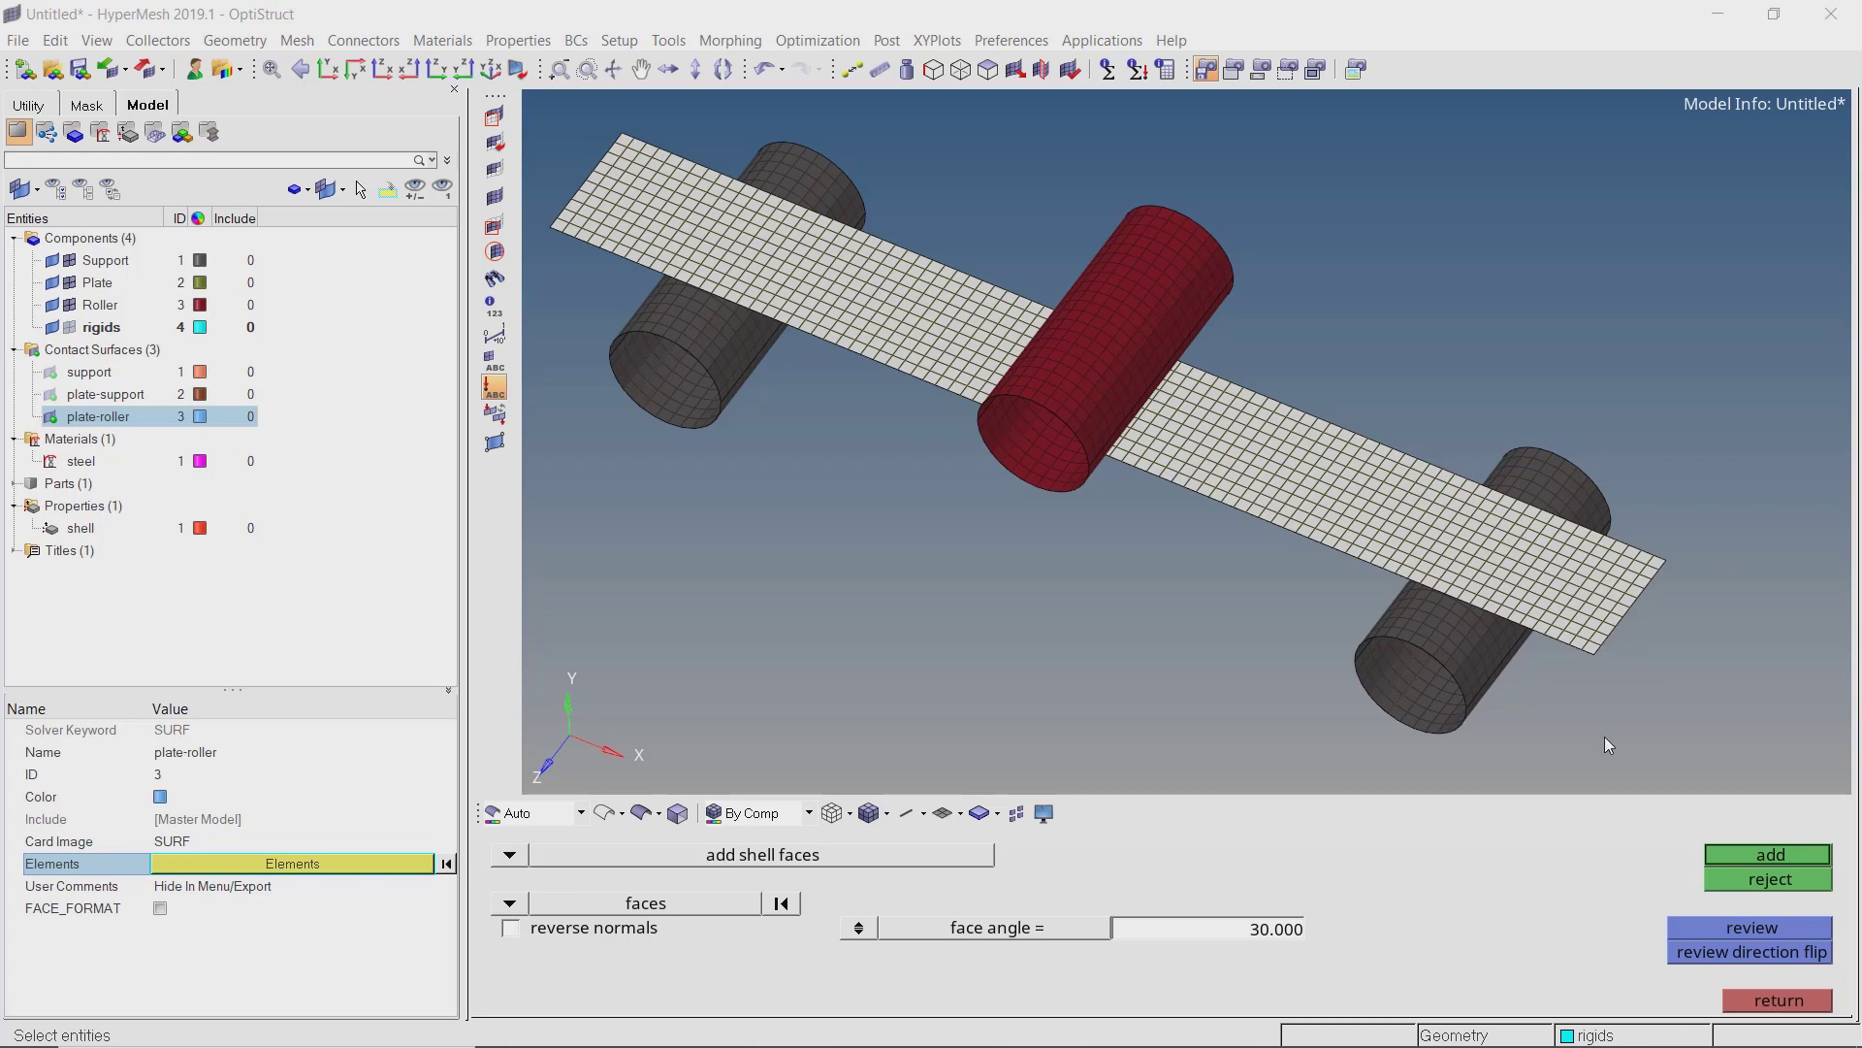
left_click(1752, 858)
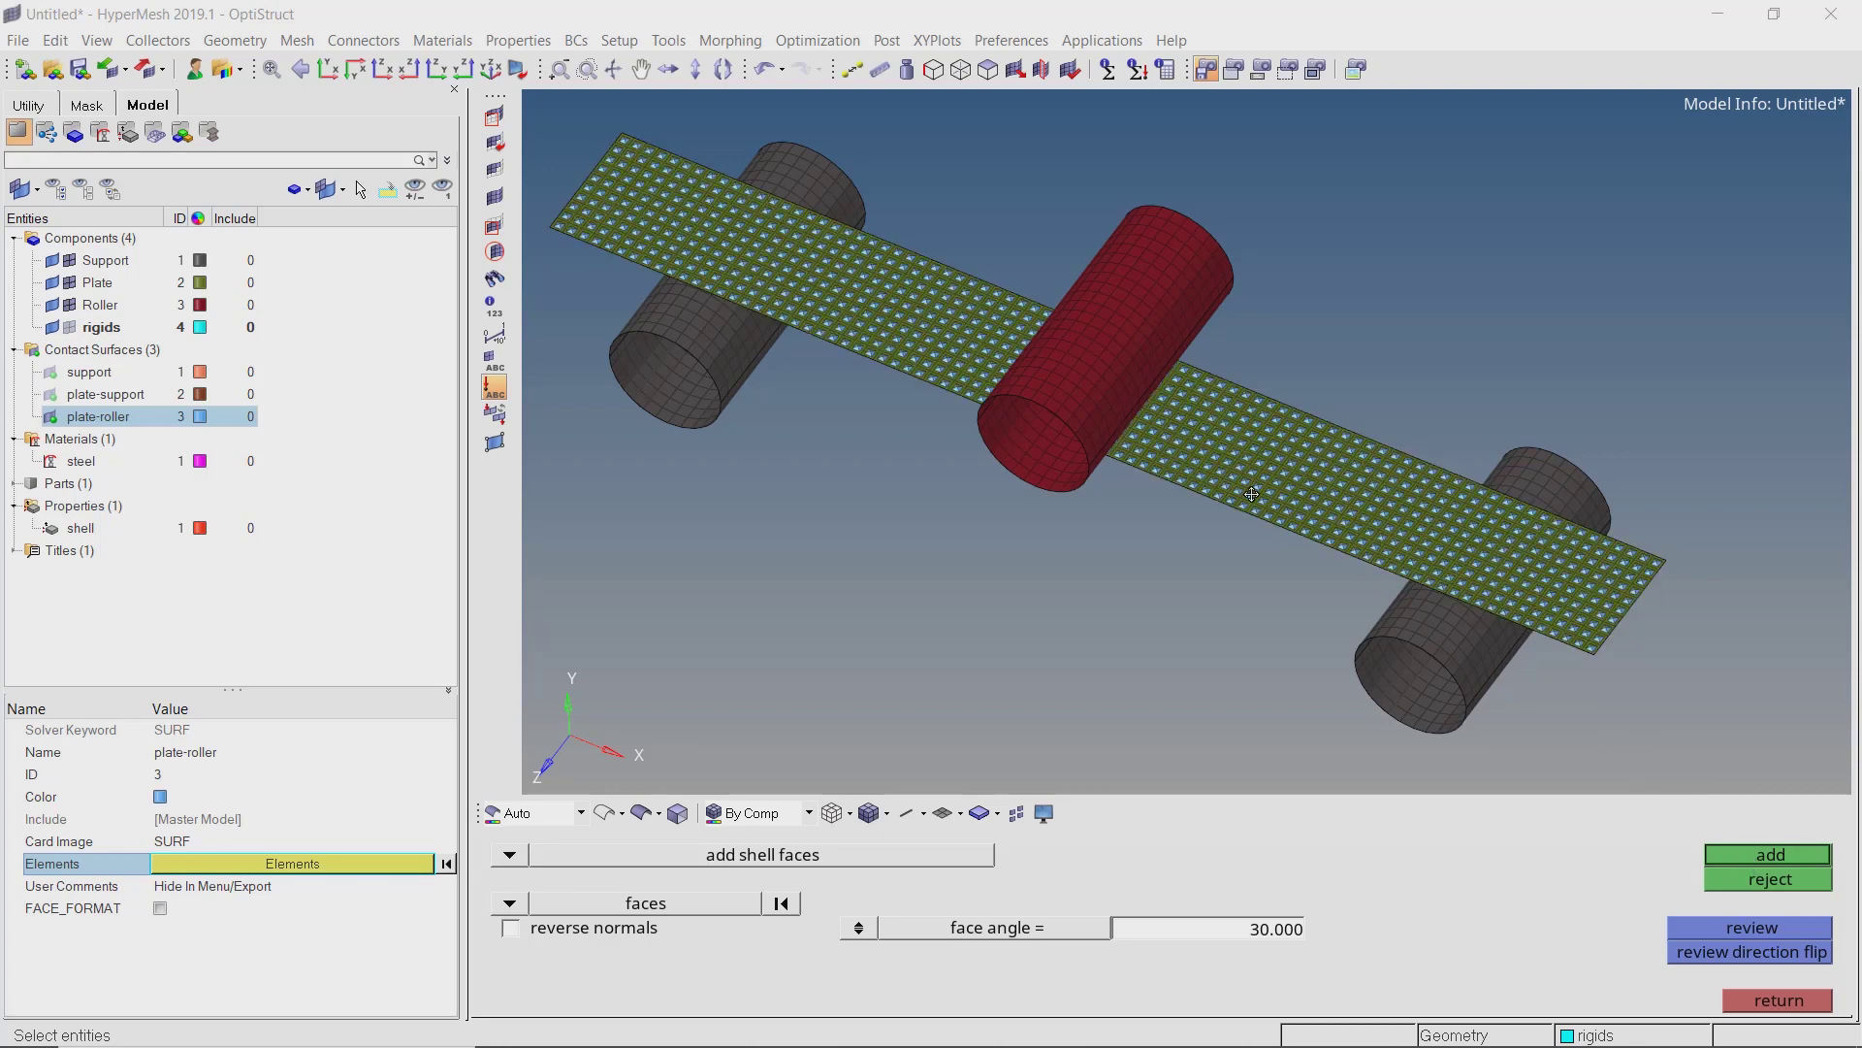
scroll(1202, 519, "up", 5)
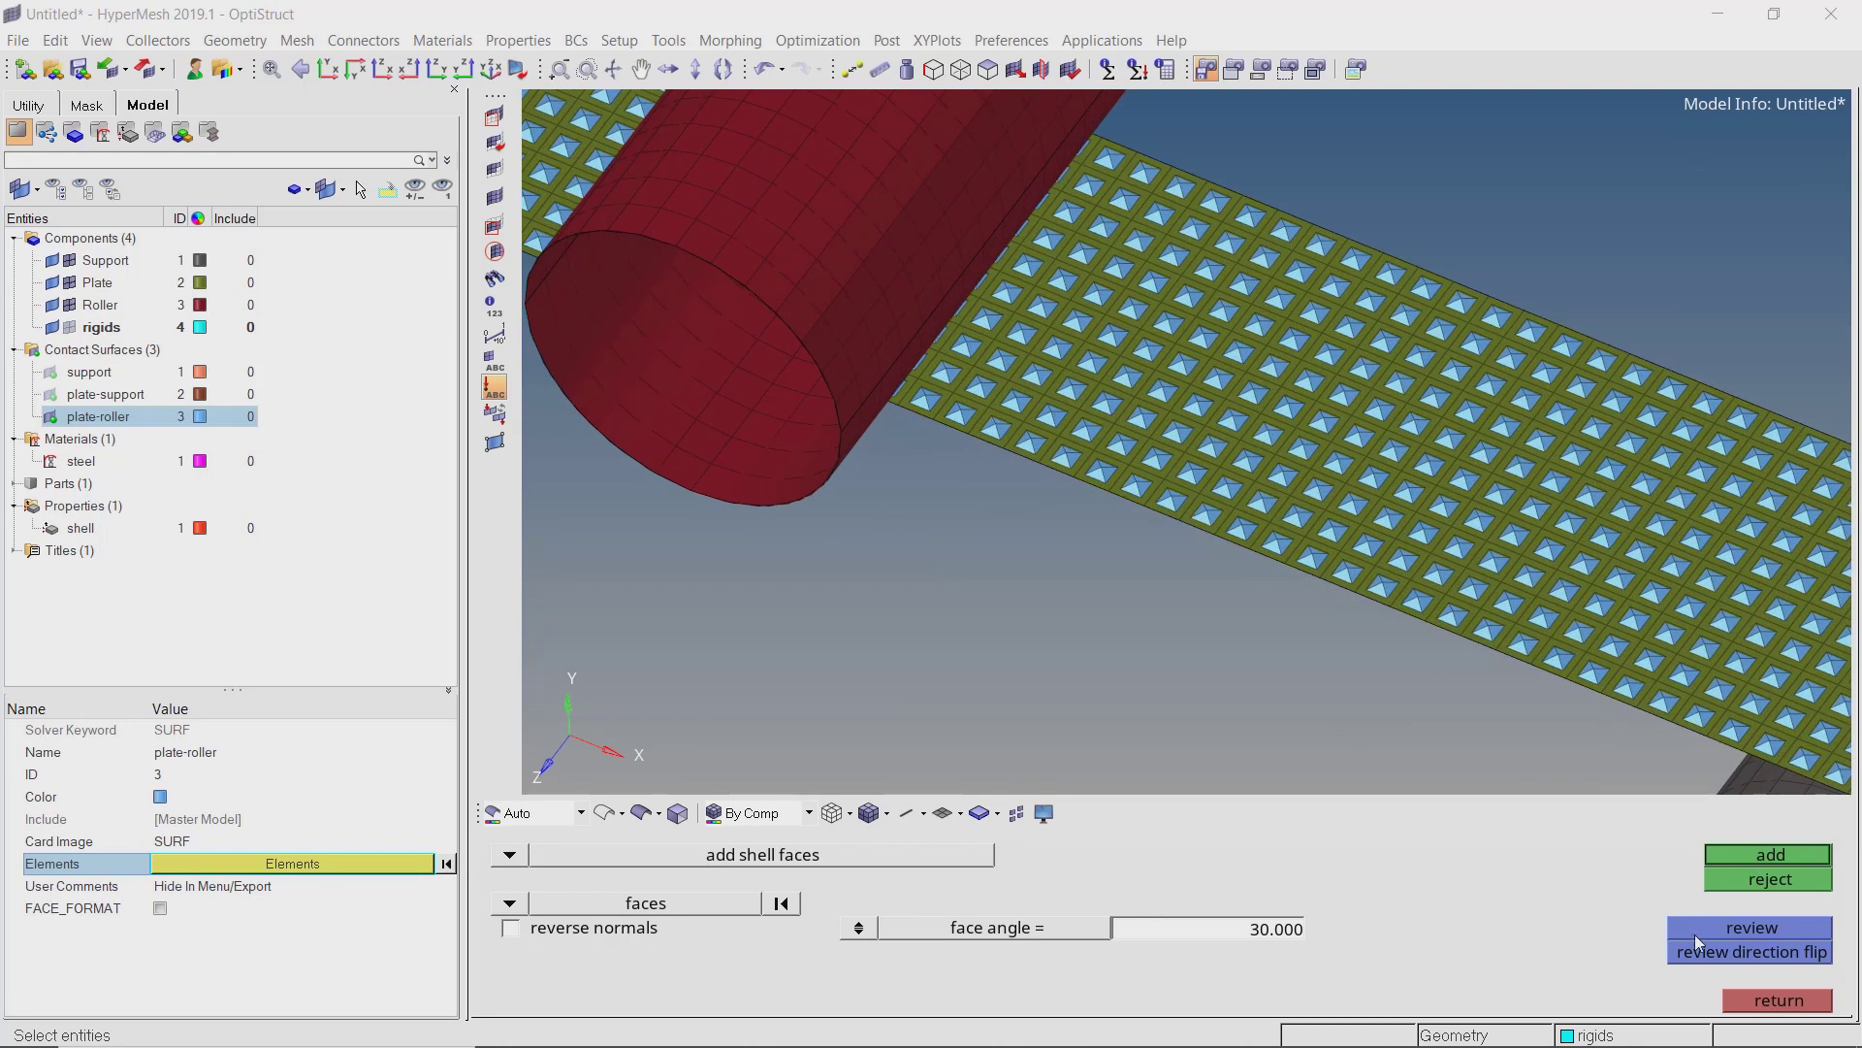
left_click(1765, 1003)
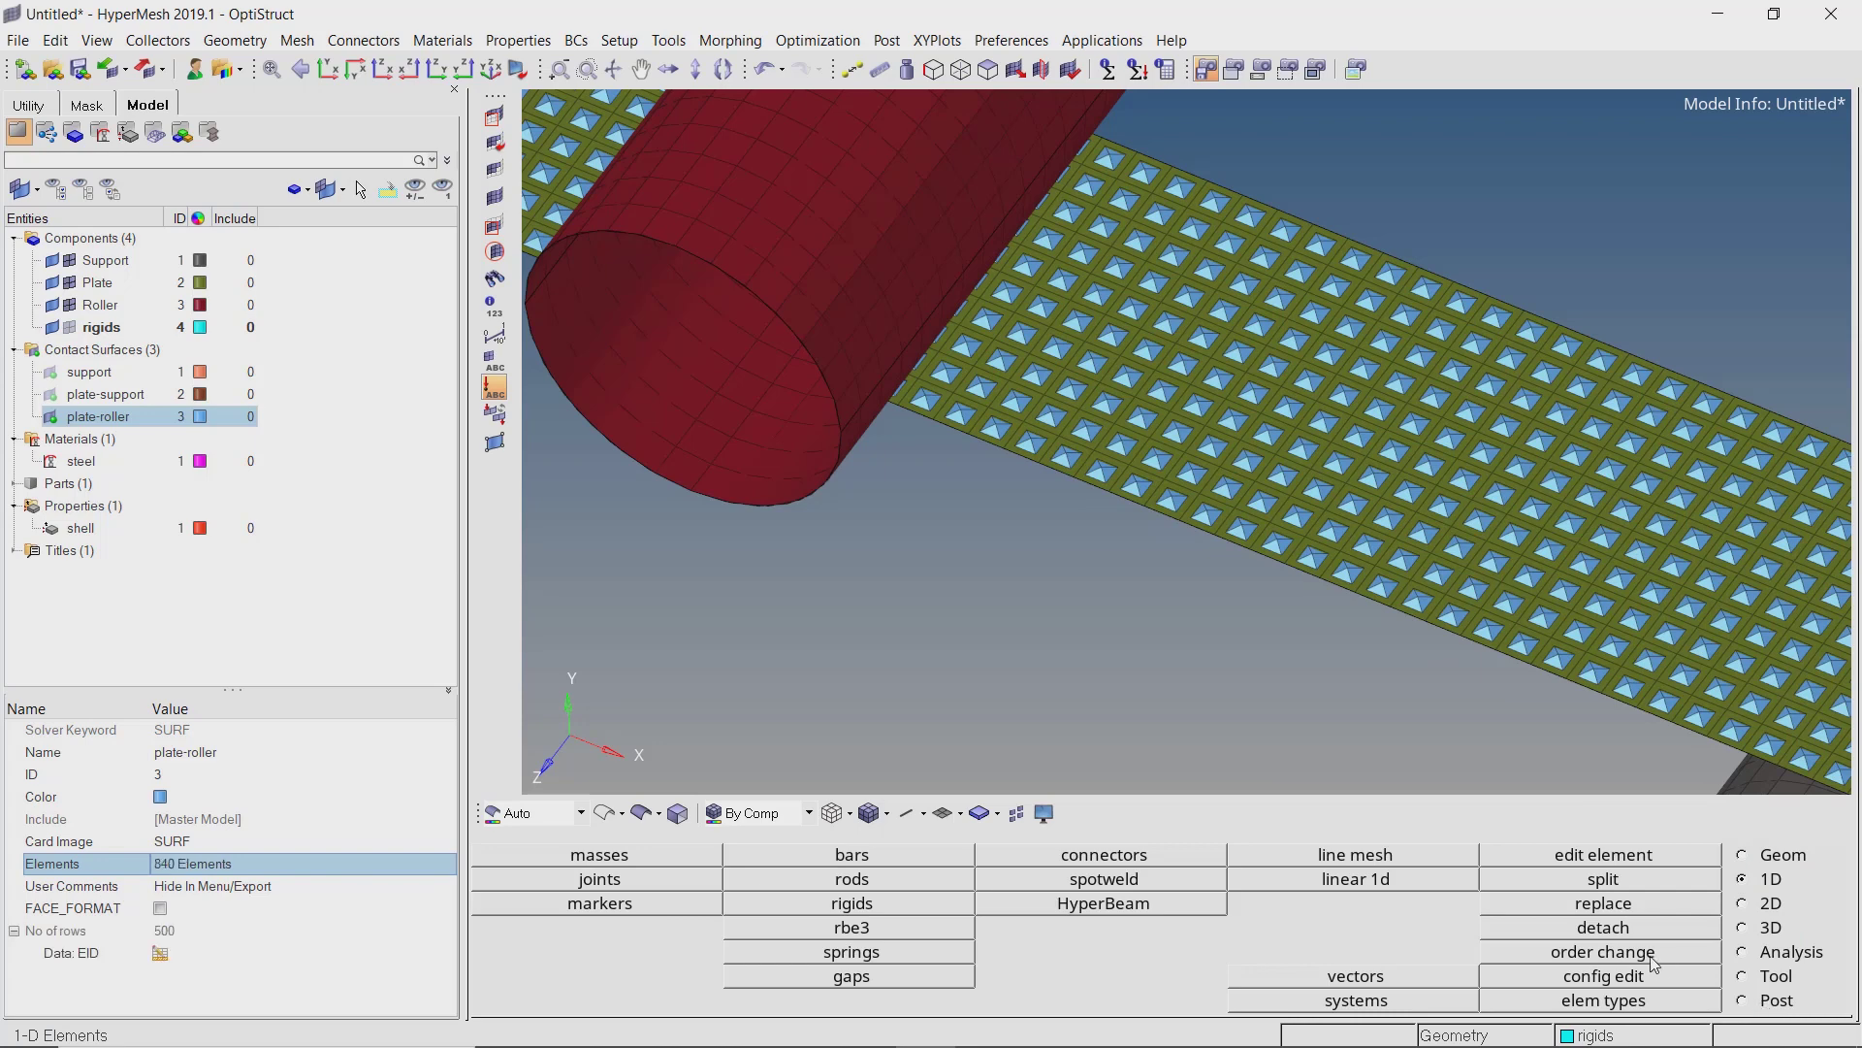
left_click(52, 417)
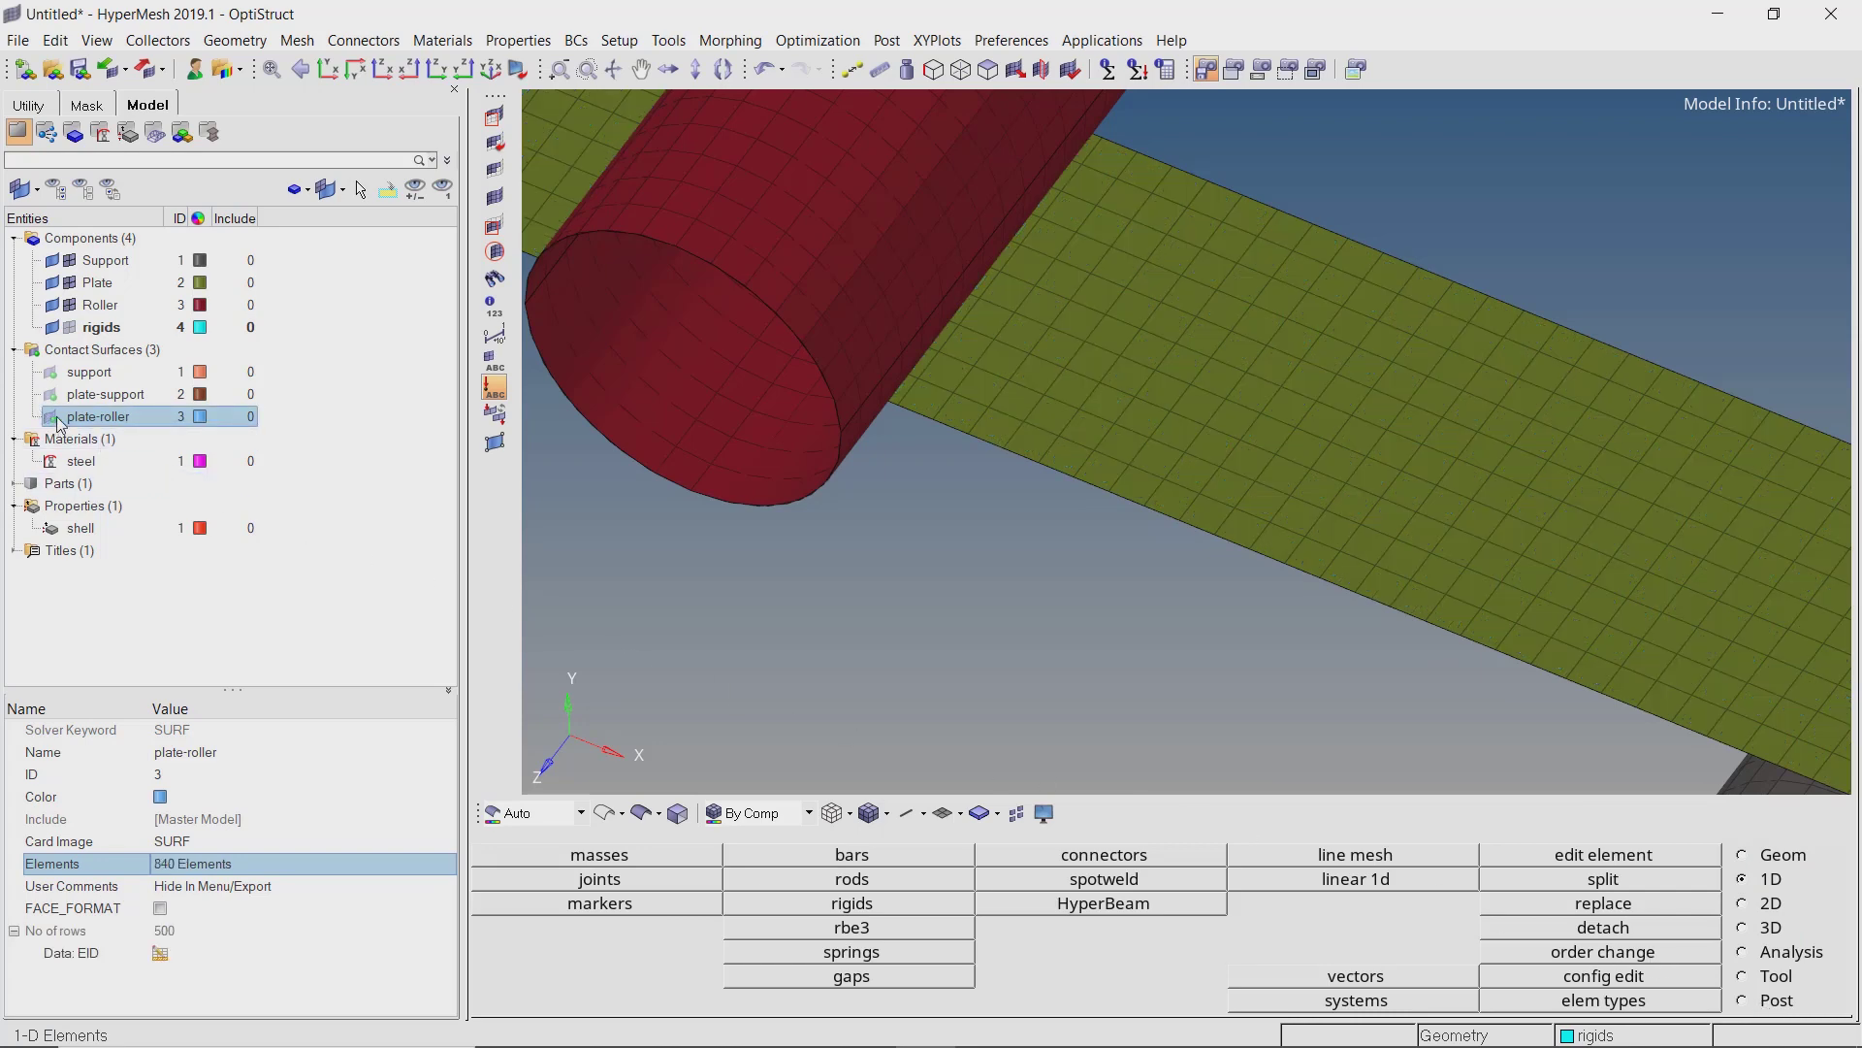
Create a contact surface named roller.
right_click(399, 369)
mouse_move(407, 367)
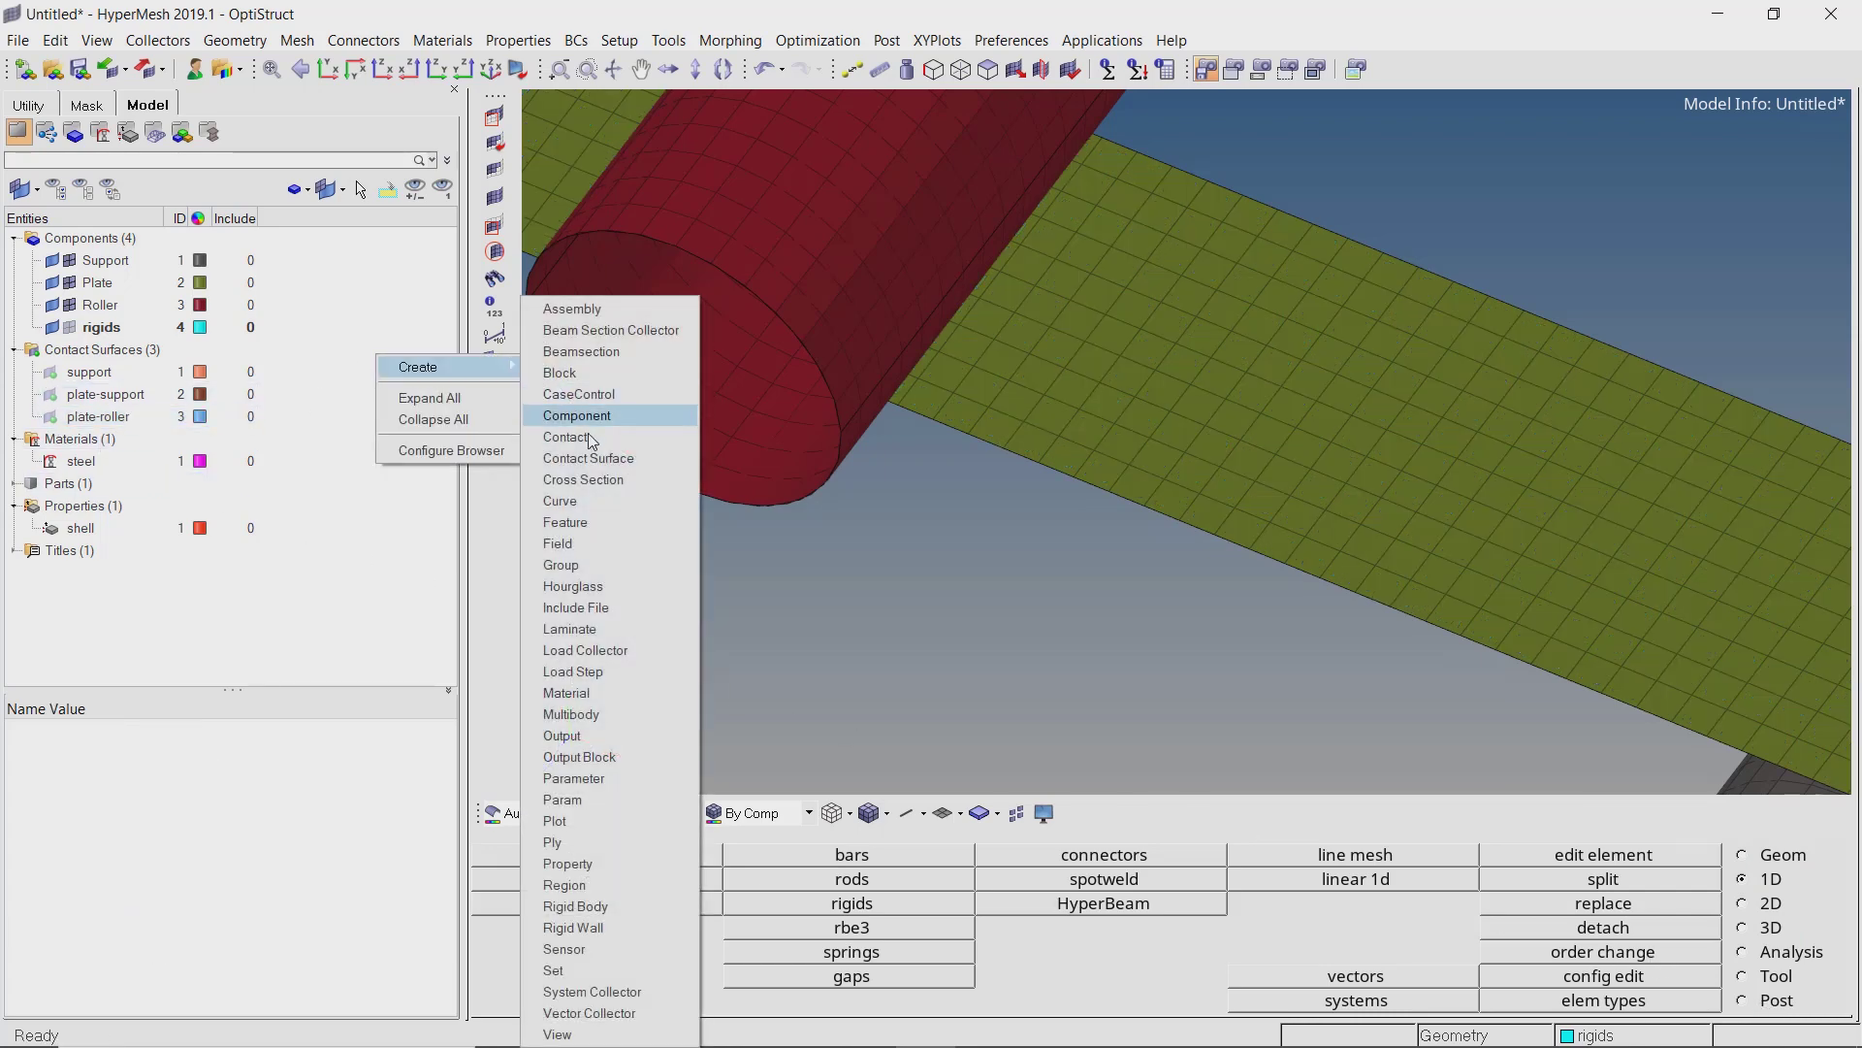
left_click(613, 458)
type("rol")
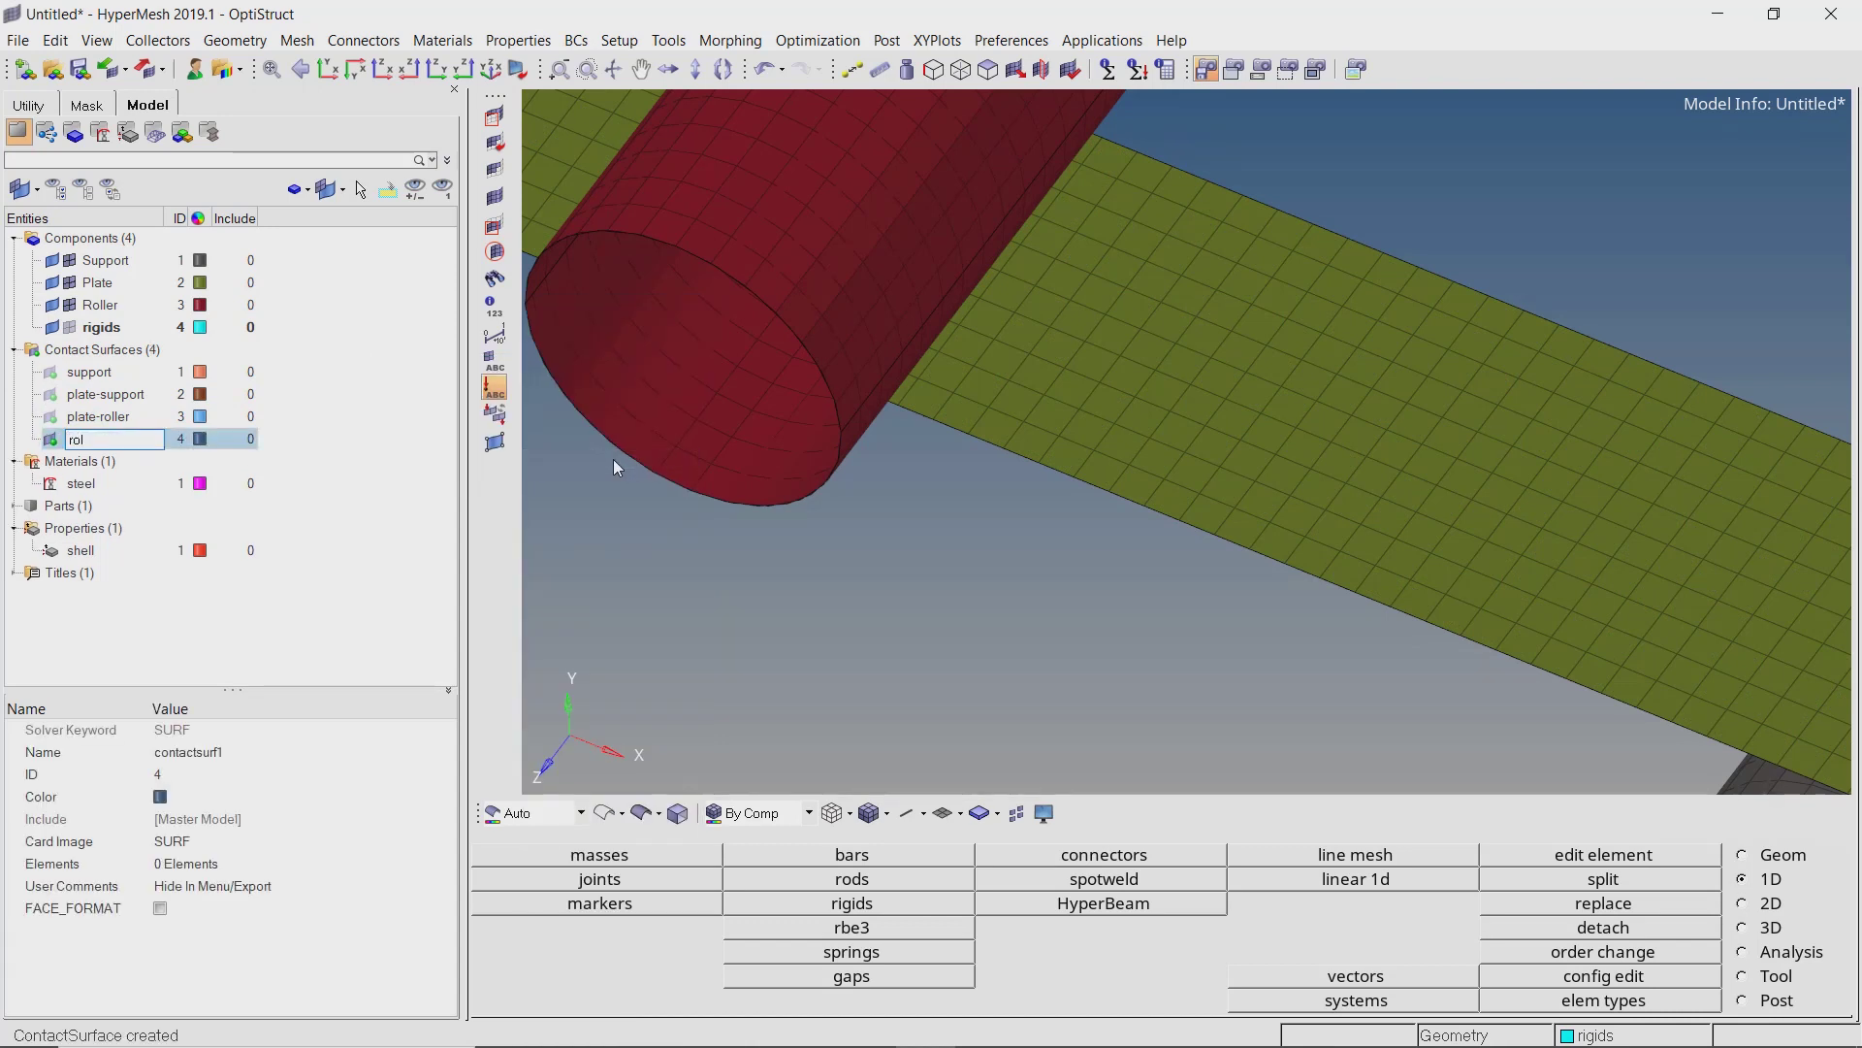
type("ler")
key("Return")
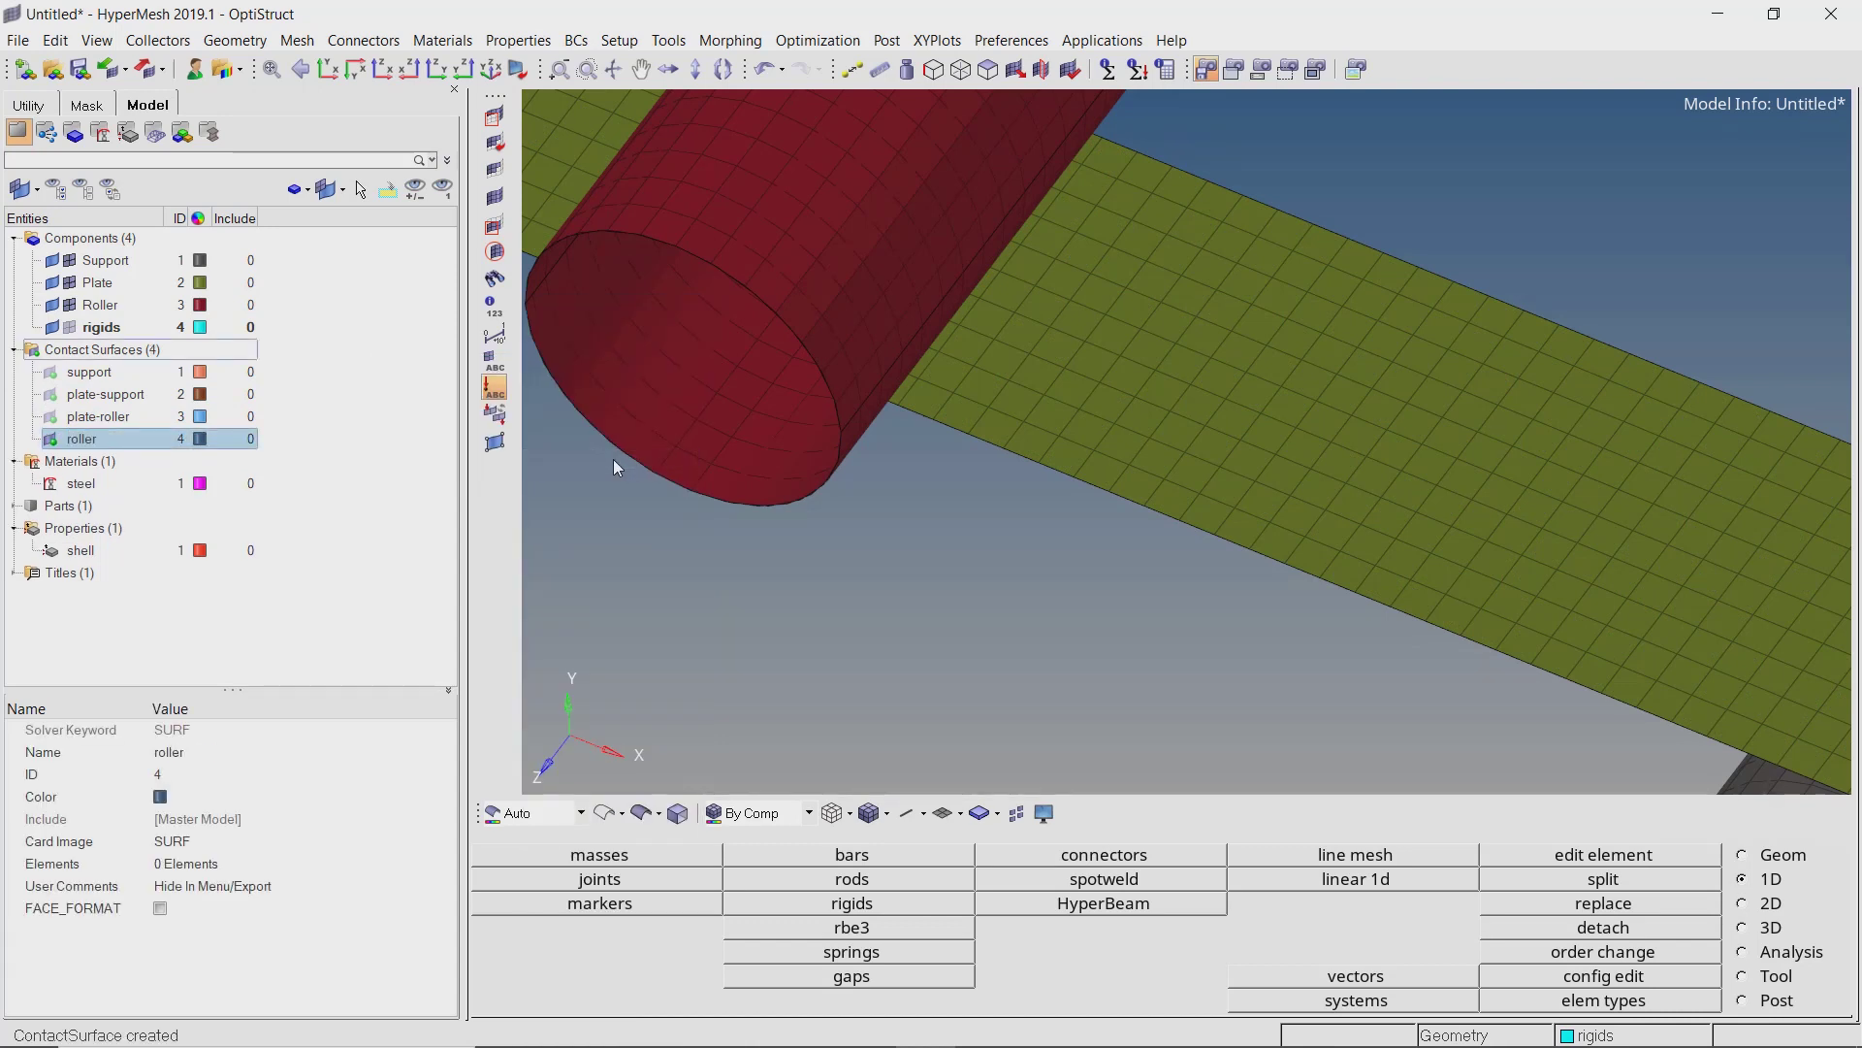
Select the roller cylinder's lower shell faces for the roller contact surface, using a face angle of 30.
left_click(291, 864)
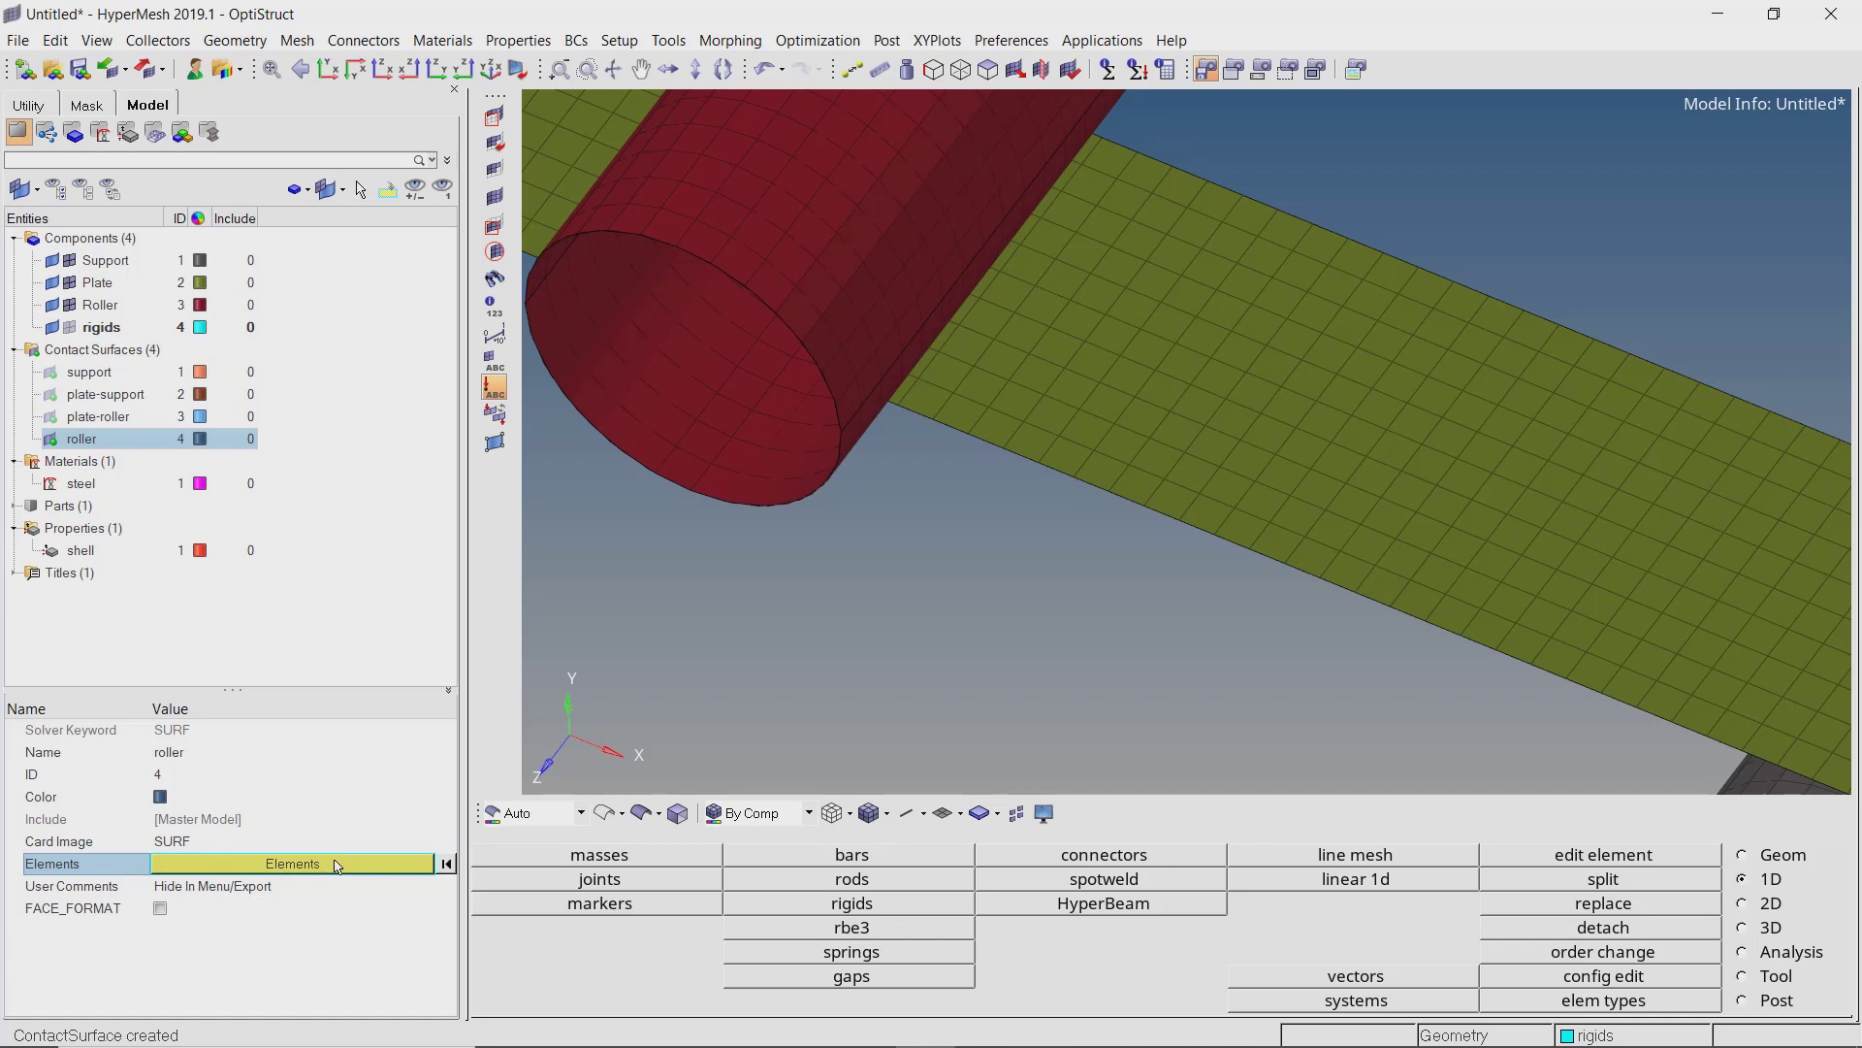
left_click(332, 869)
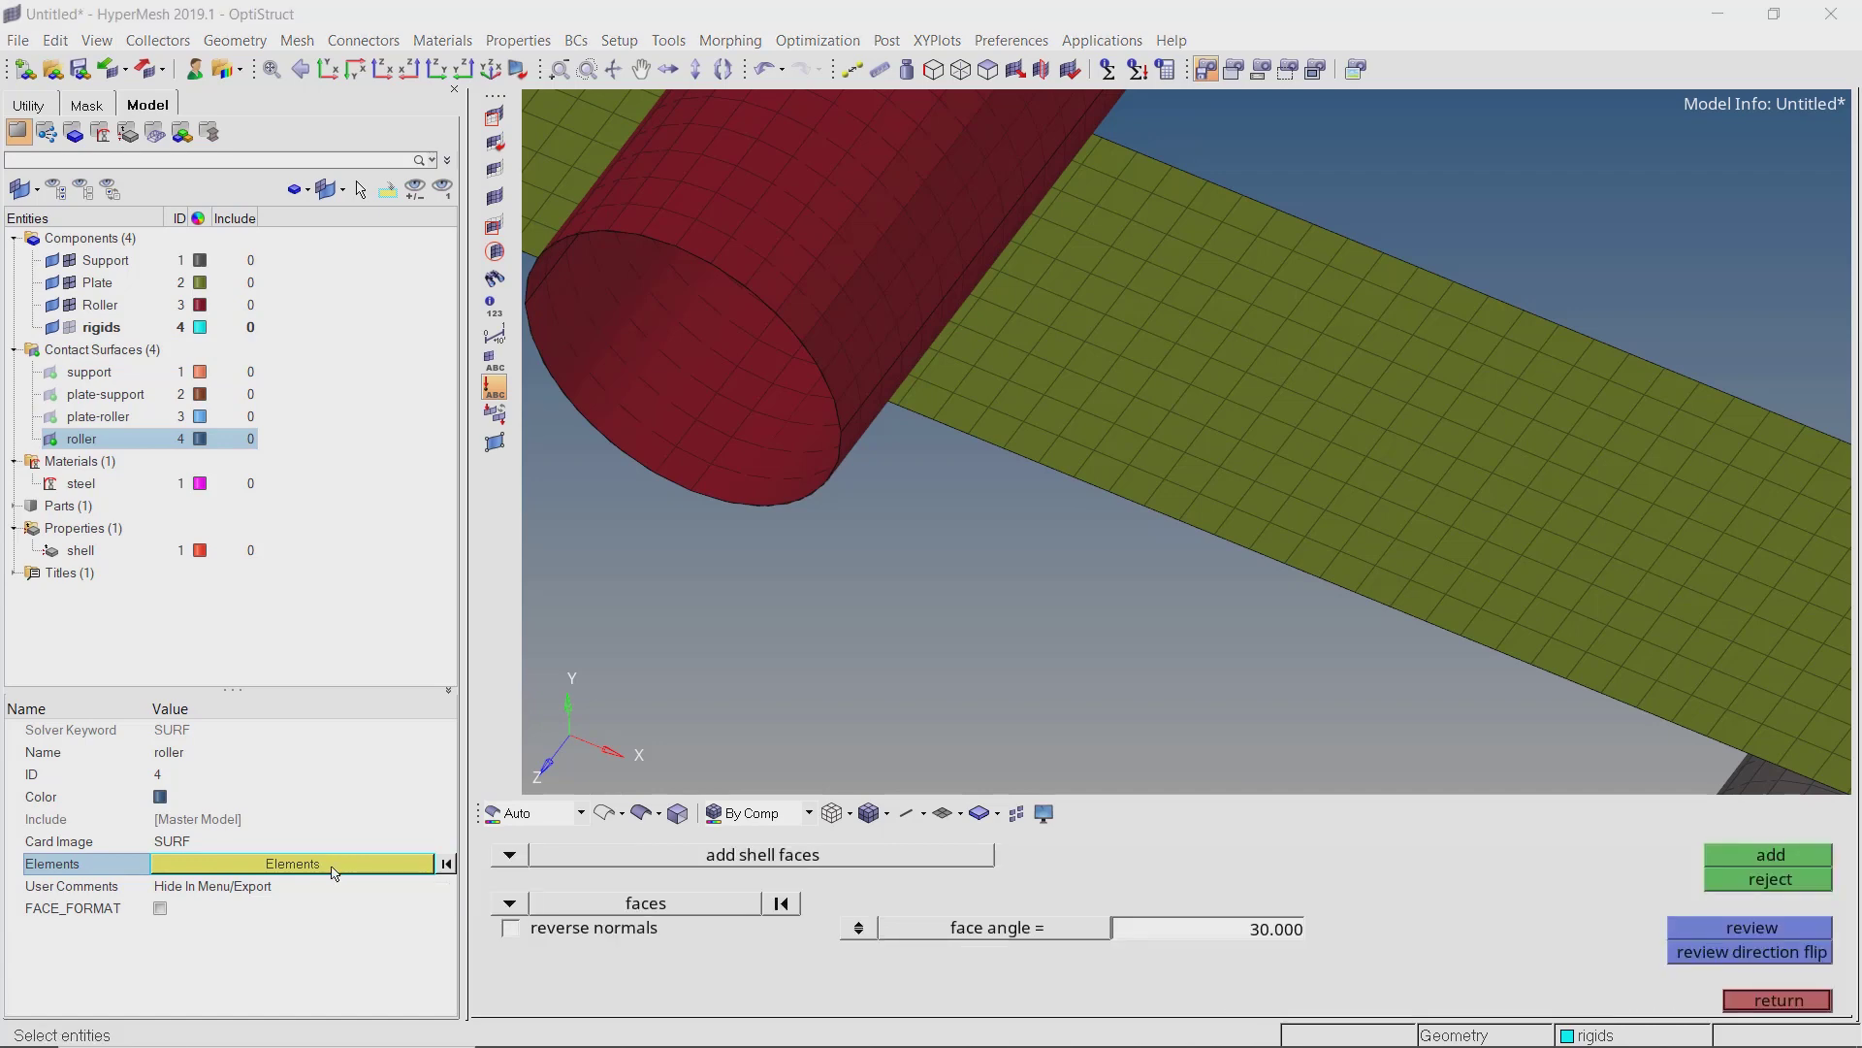
left_click(866, 413)
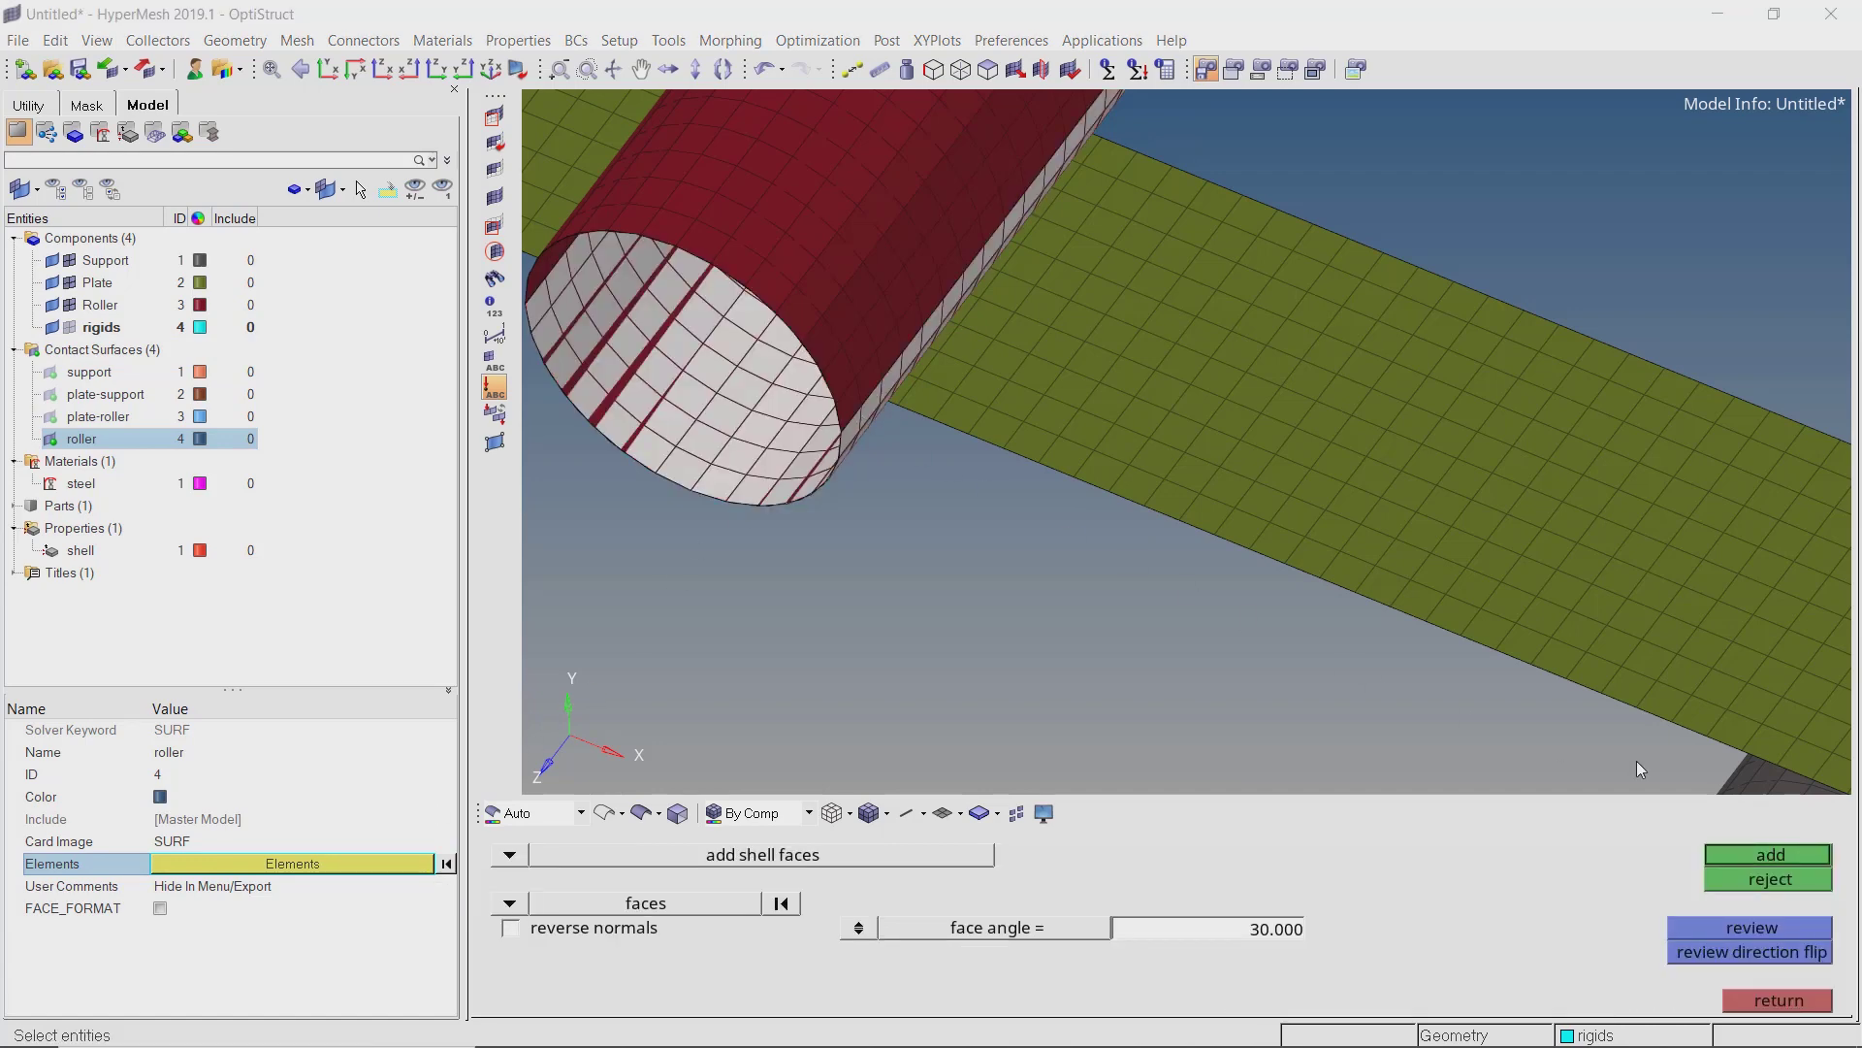
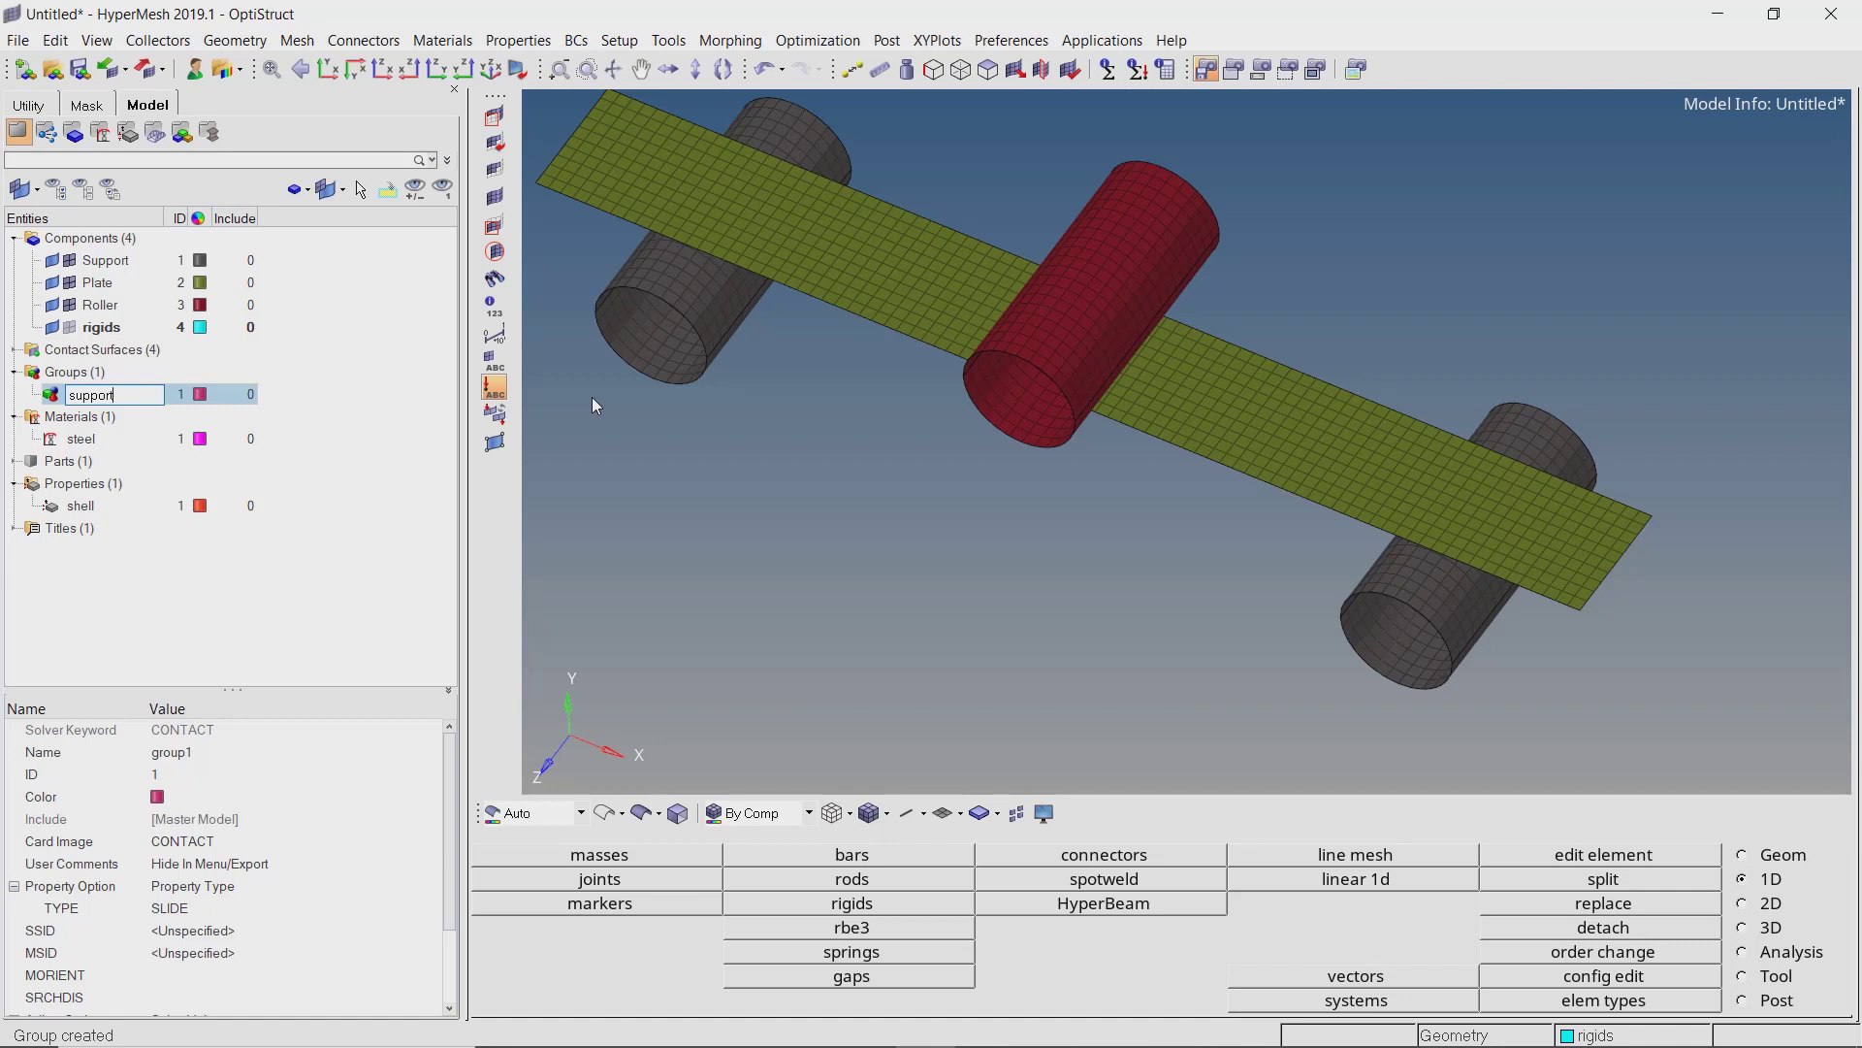
Name the contact group support-plate and assign the plate-support contact surface as its SSID.
key("Return")
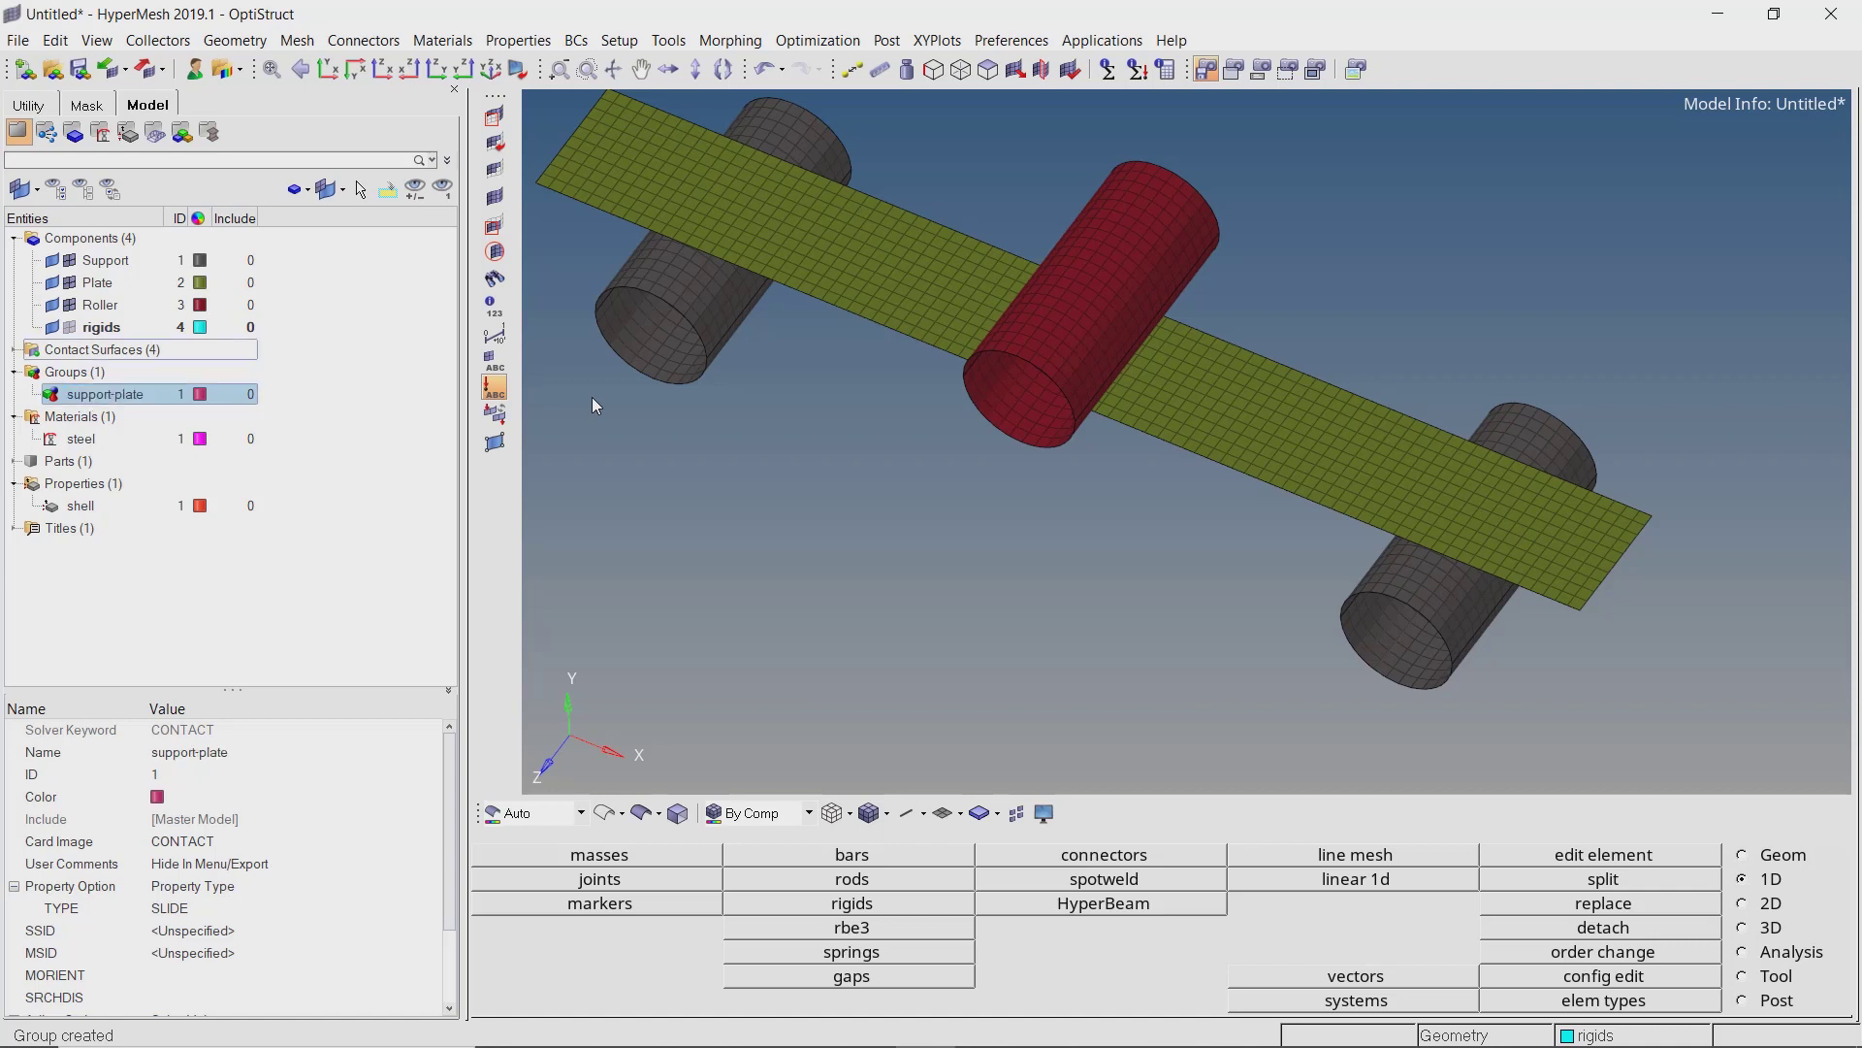
left_click(194, 931)
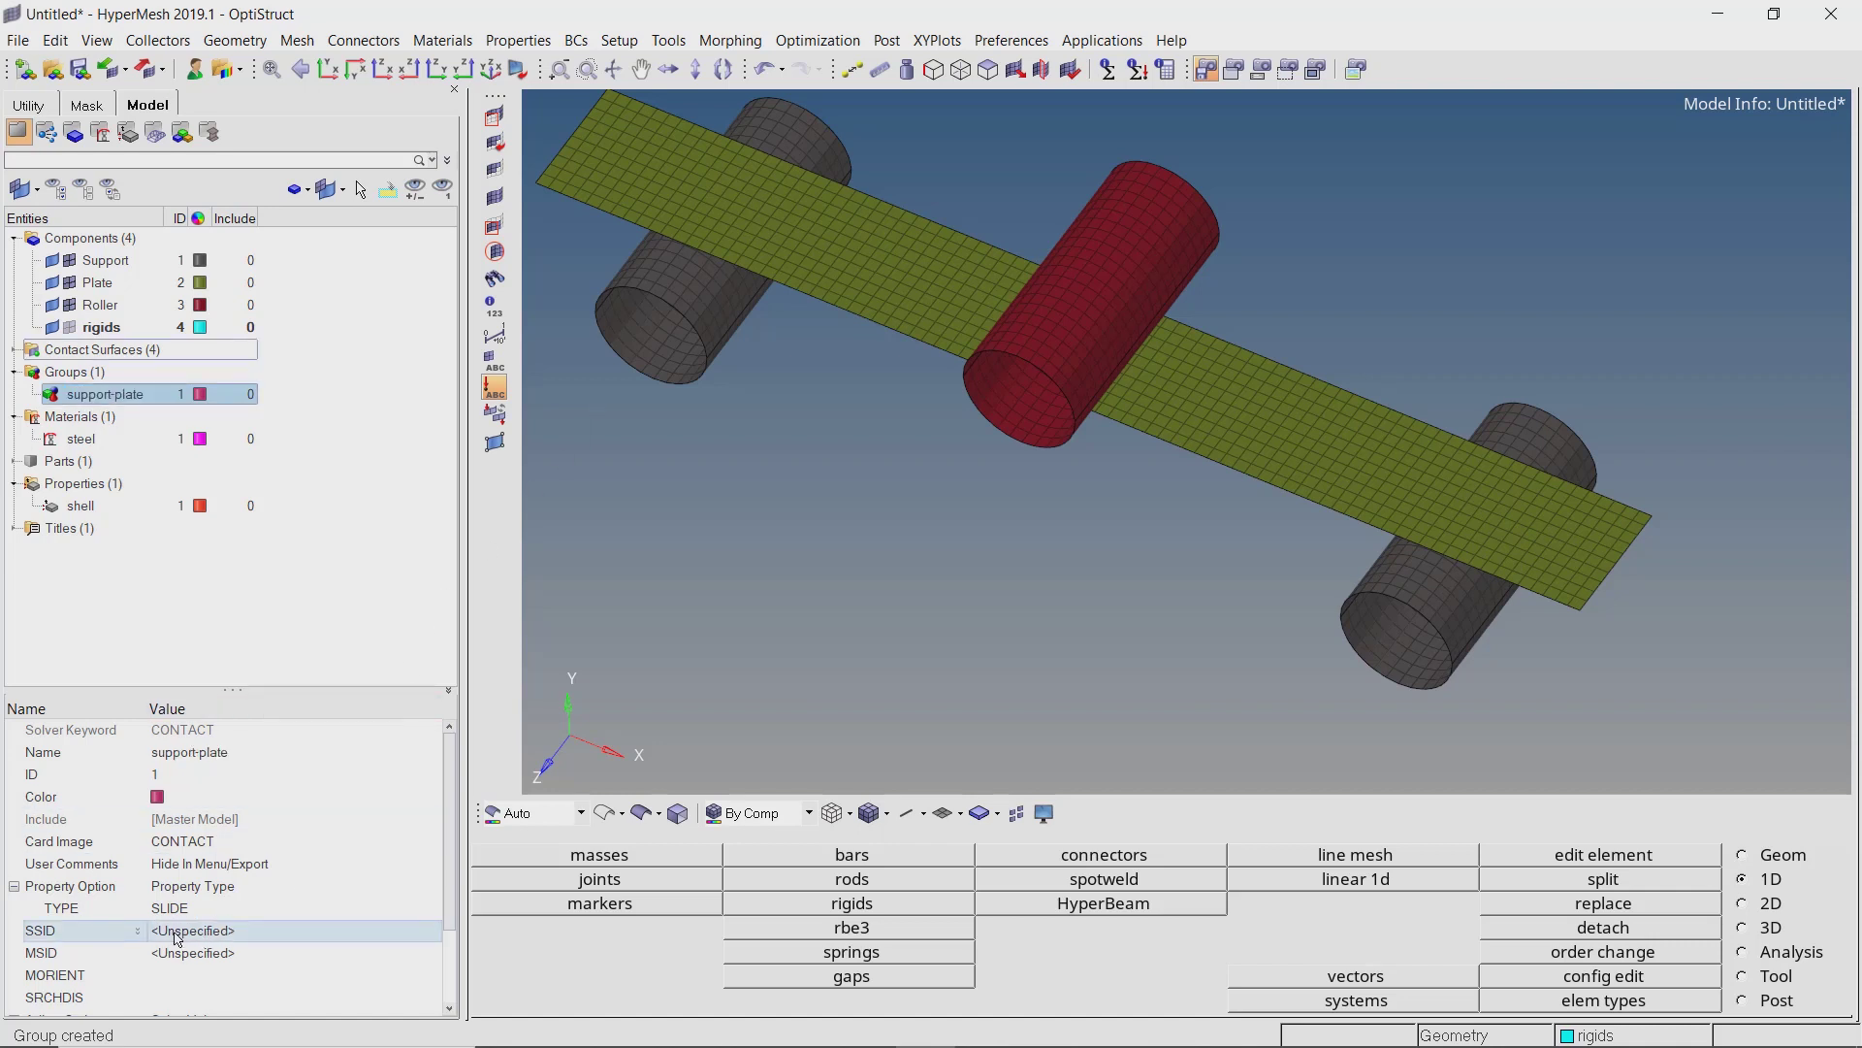
left_click(158, 931)
left_click(213, 971)
left_click(163, 952)
left_click(158, 953)
left_click(184, 994)
left_click(203, 932)
left_click(203, 932)
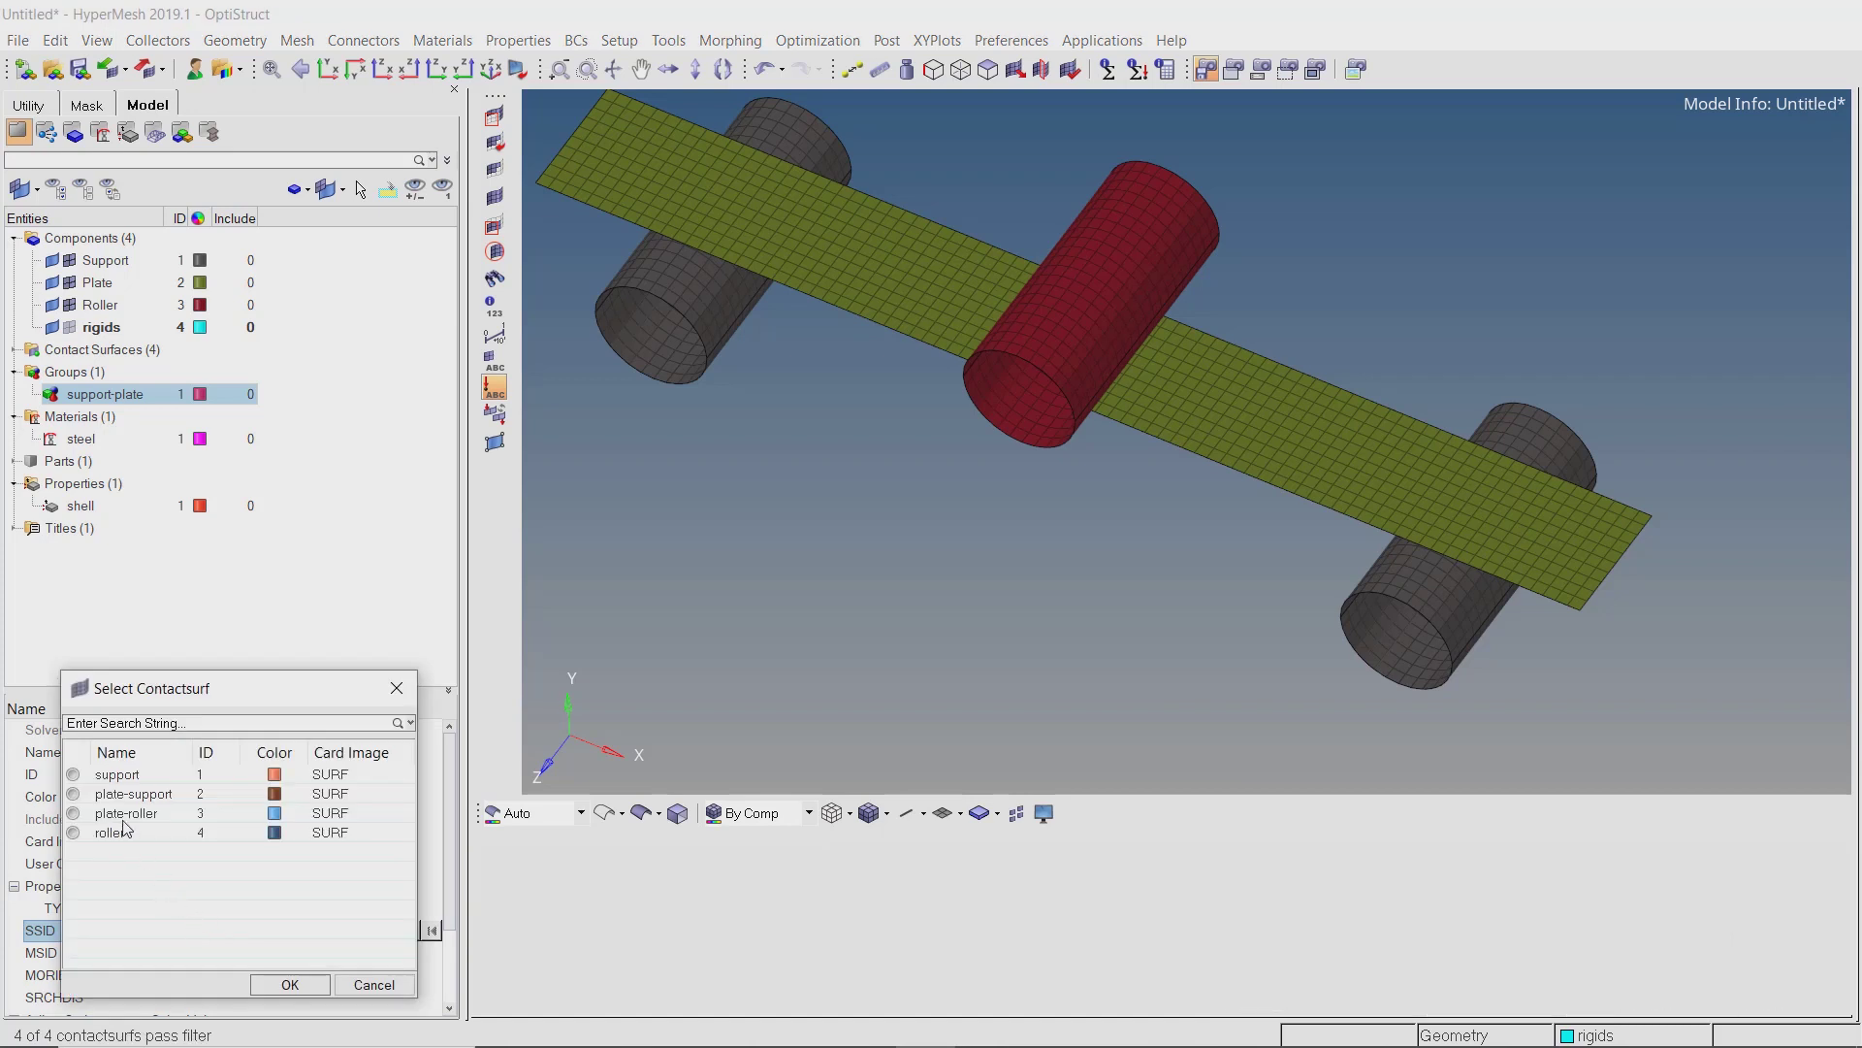
left_click(126, 796)
left_click(287, 984)
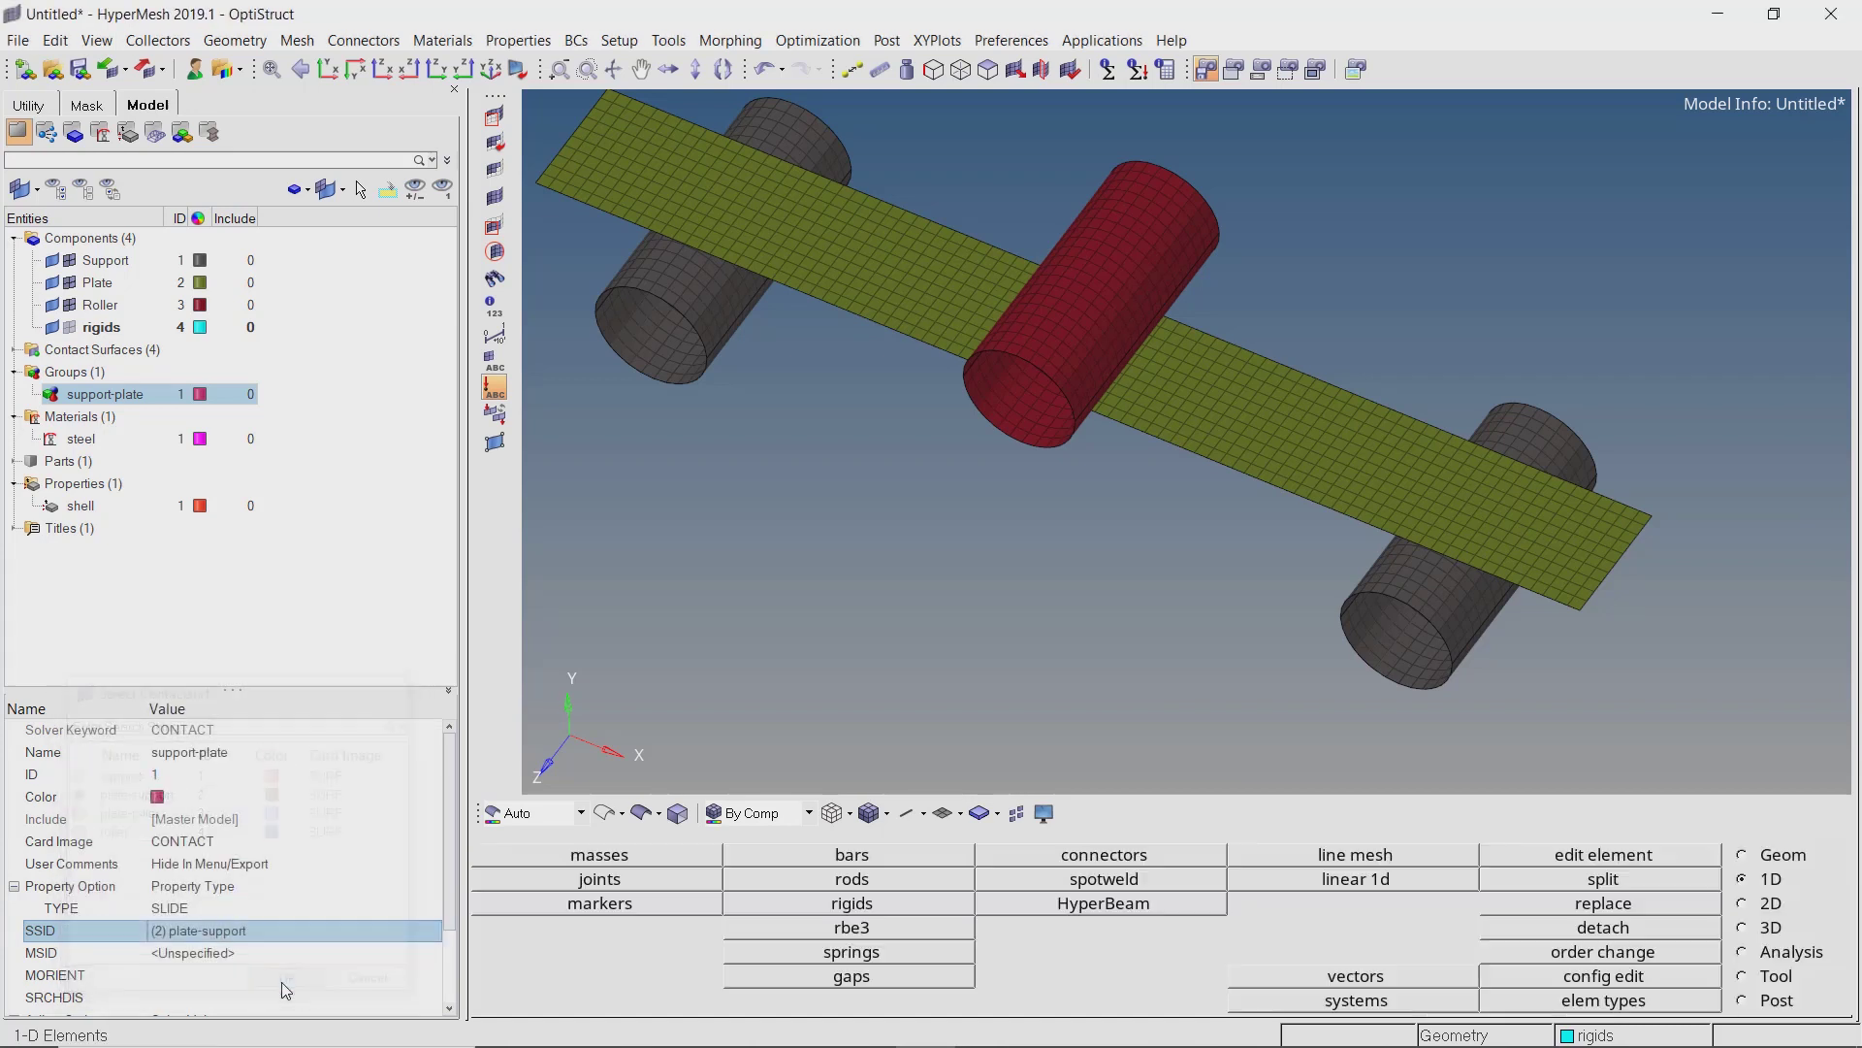
Assign the support contact surface as the MSID of the support-plate group.
left_click(262, 954)
left_click(262, 954)
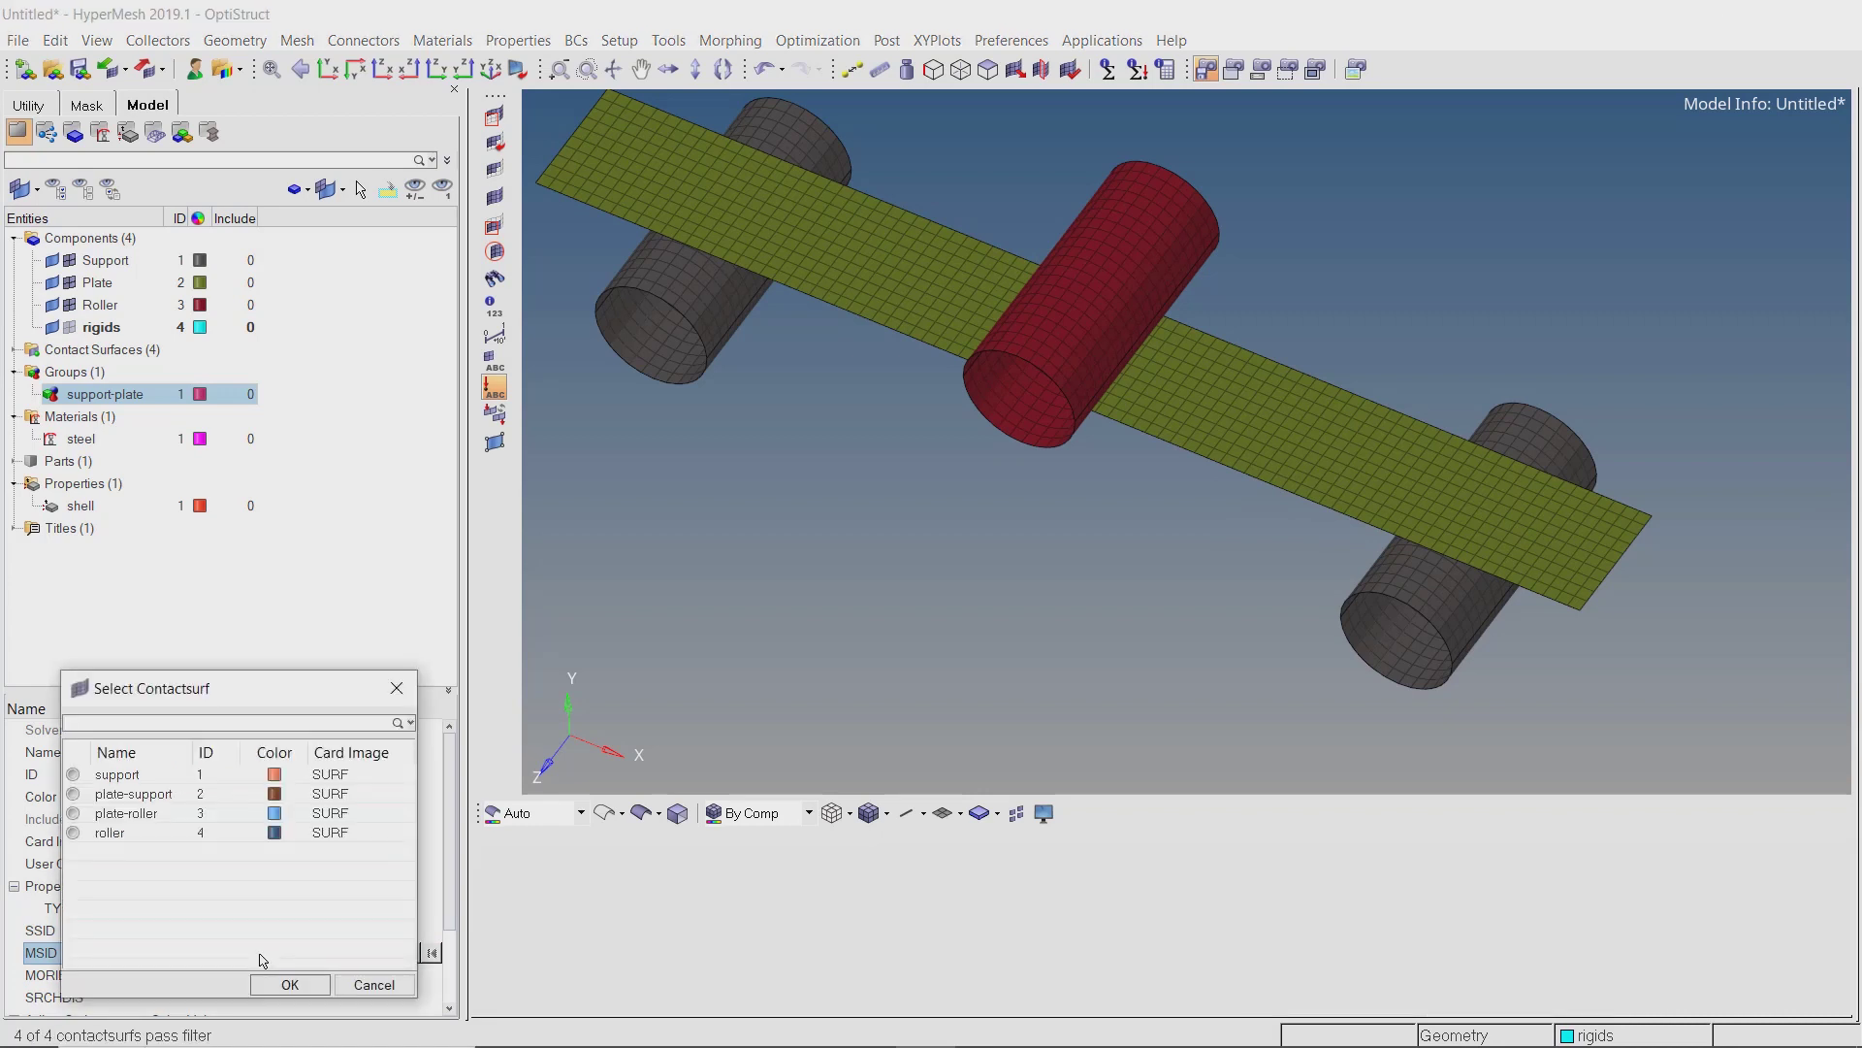
left_click(129, 776)
left_click(288, 984)
Set the support-plate contact group's DISCRET option to S2S and its TRACK option to FINITE.
left_click_drag(455, 911, 461, 1000)
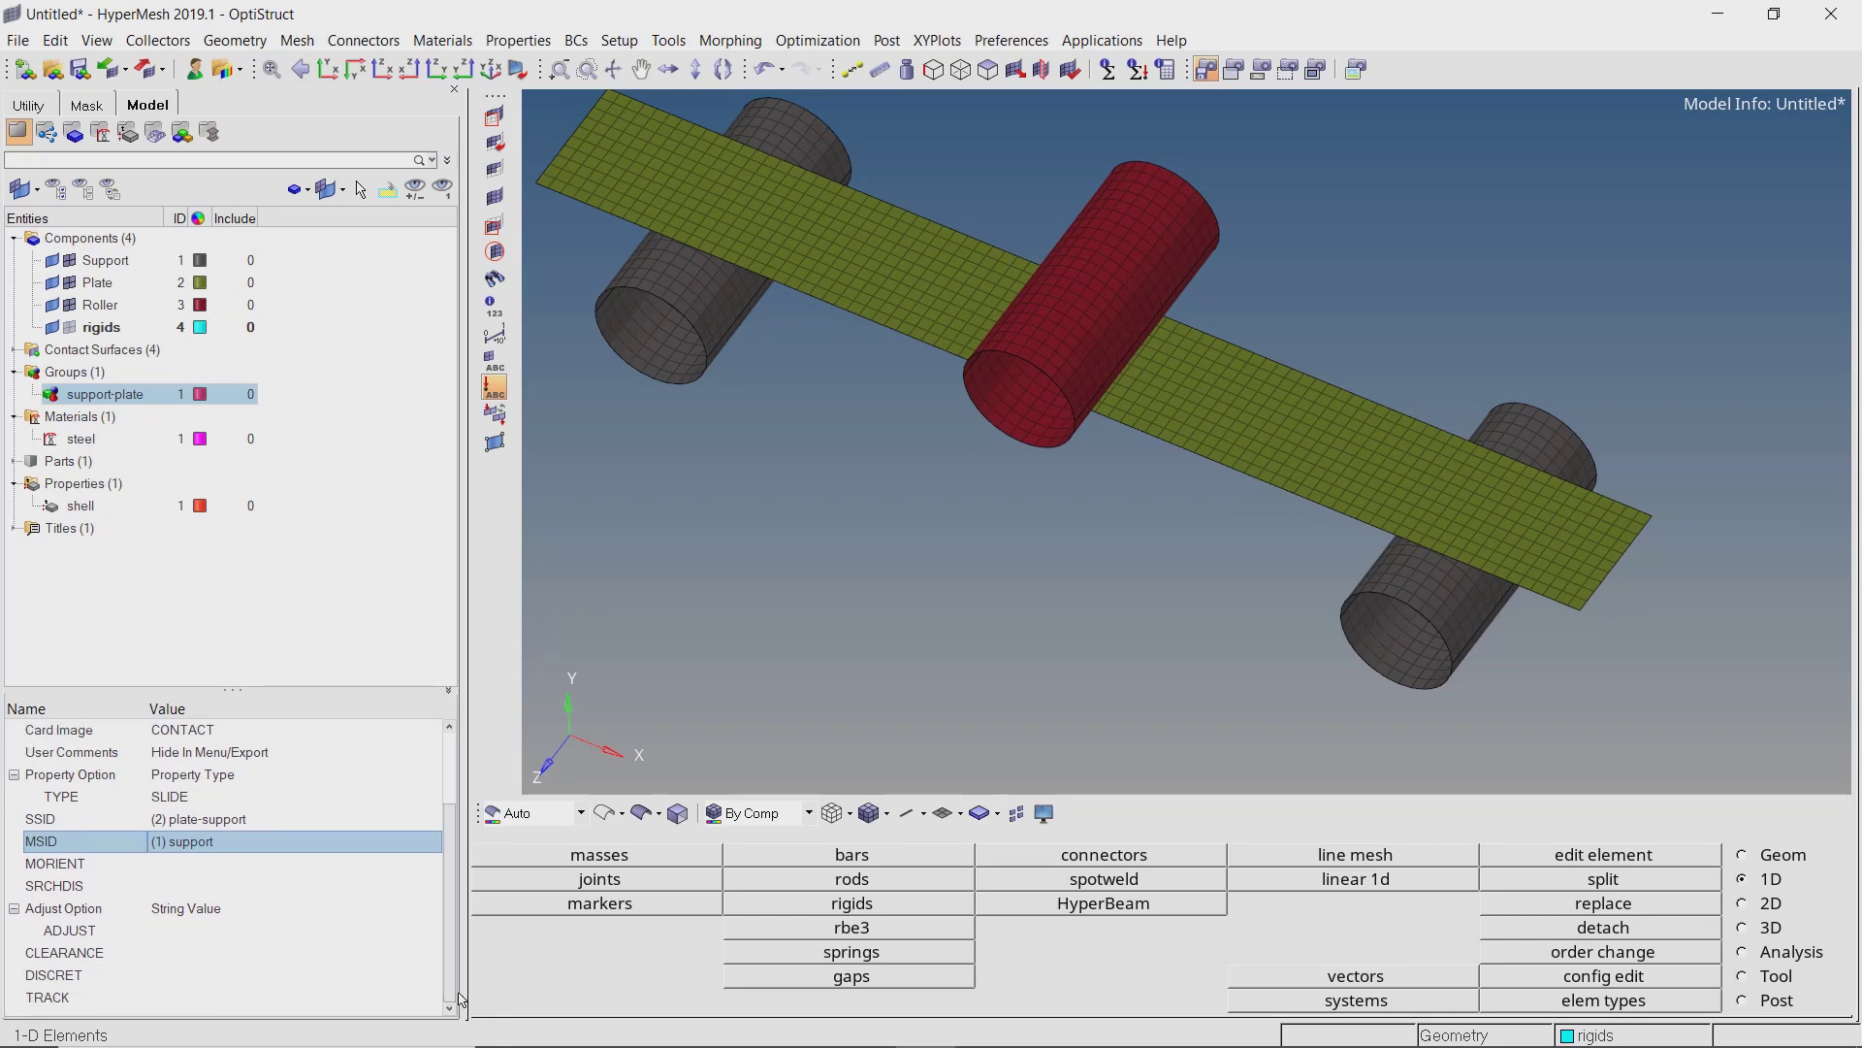
left_click(247, 975)
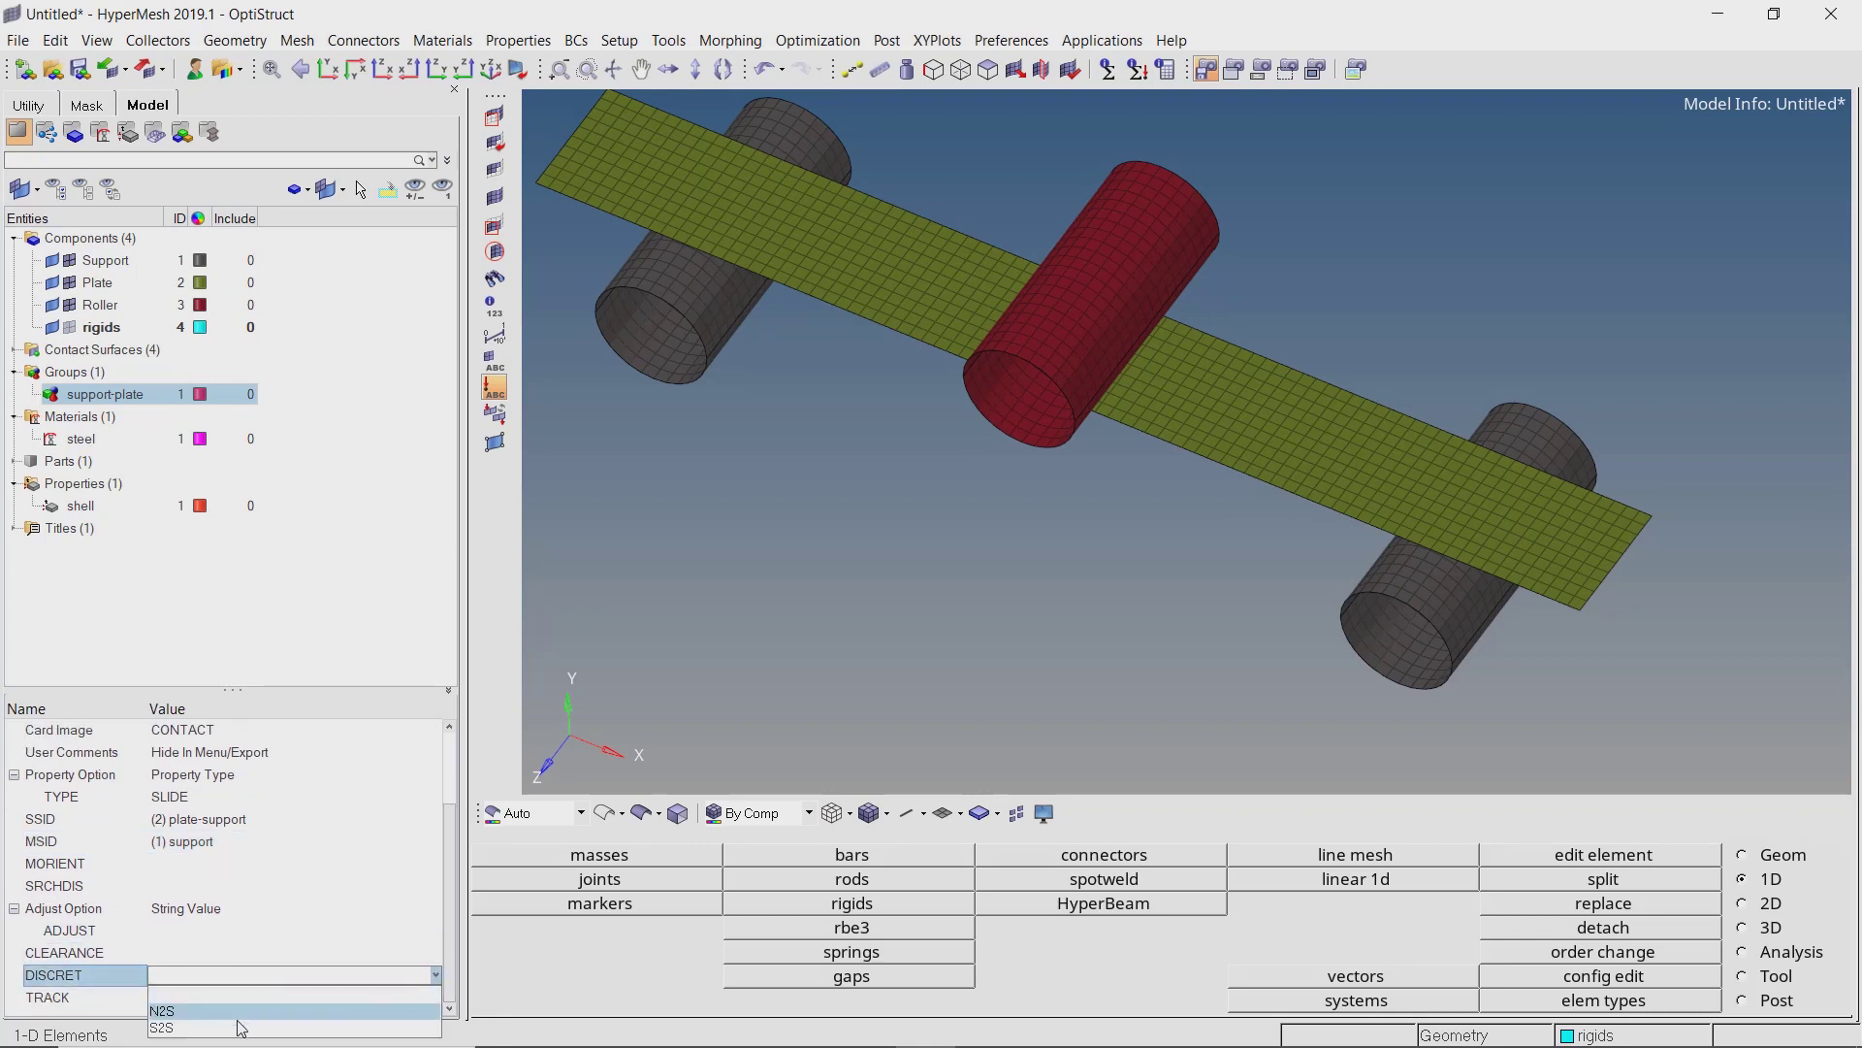
left_click(239, 1026)
scroll(257, 970, "down", 1)
left_click(262, 973)
left_click(271, 977)
left_click(269, 939)
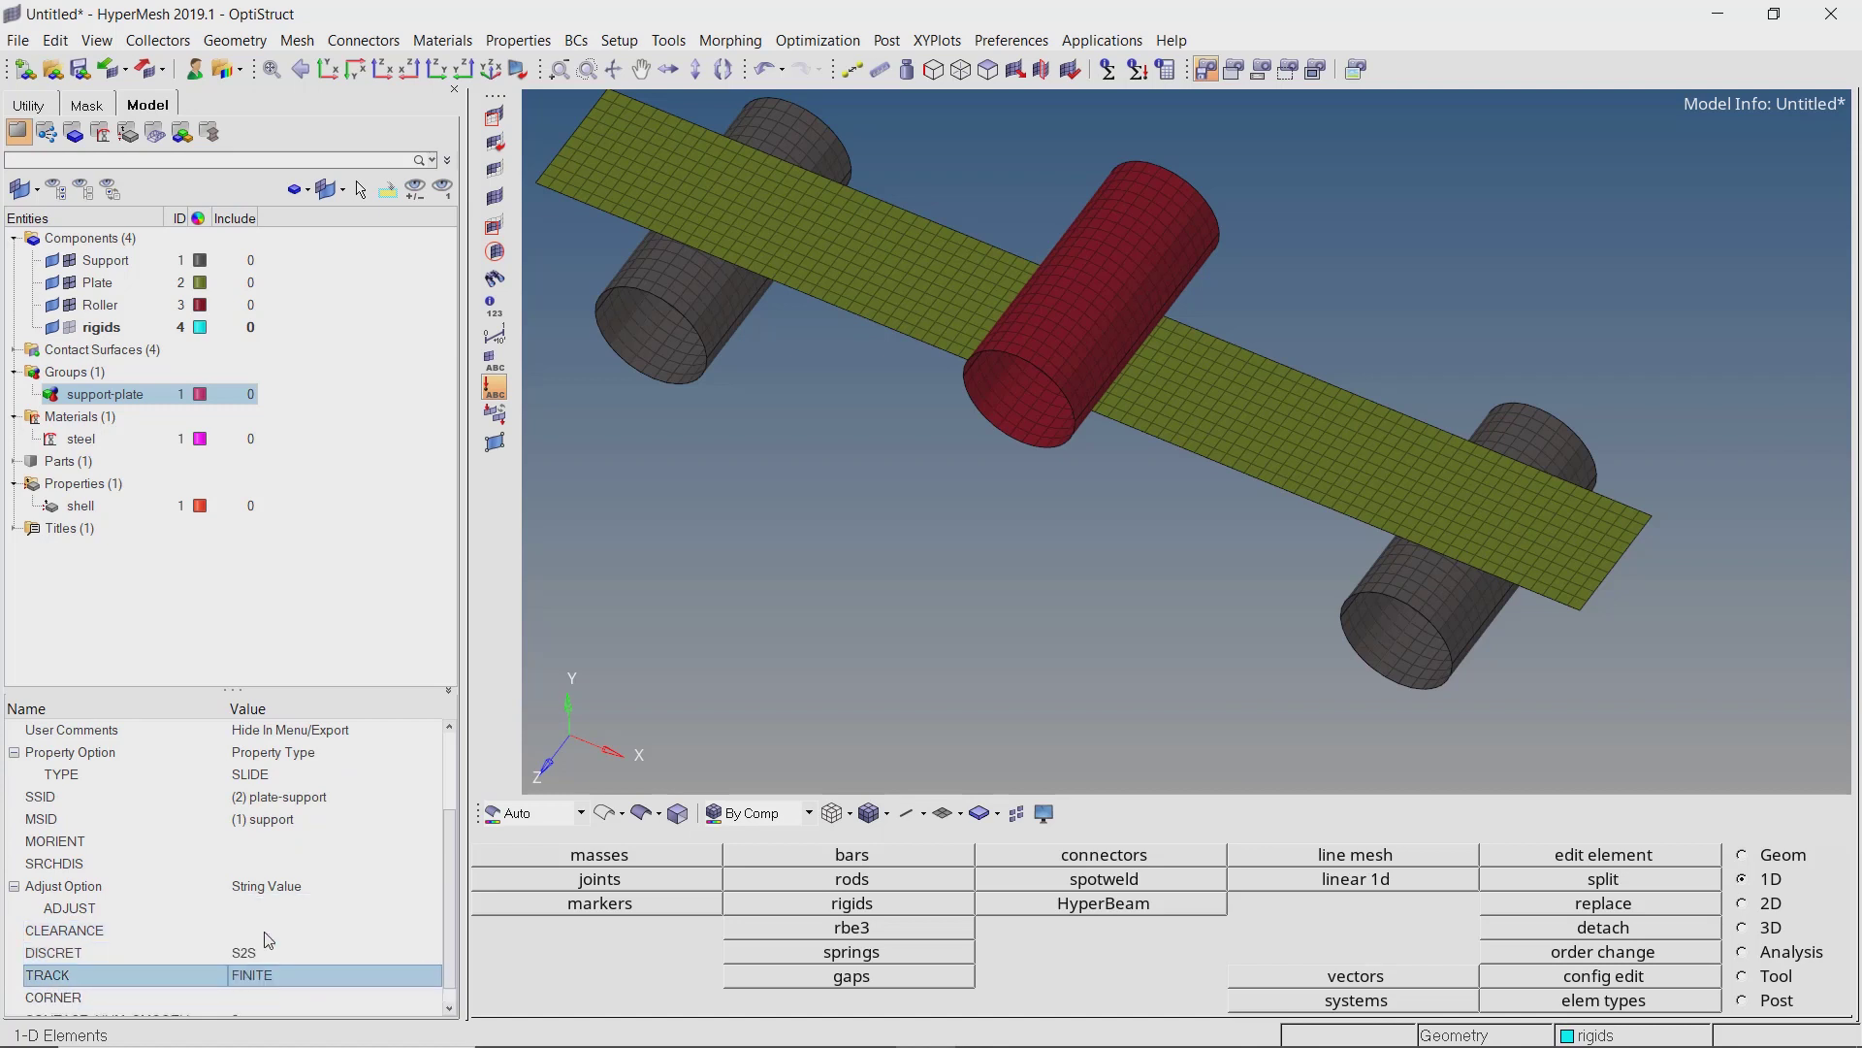
Duplicate the support-plate contact group and name the copy roller-plate.
right_click(114, 399)
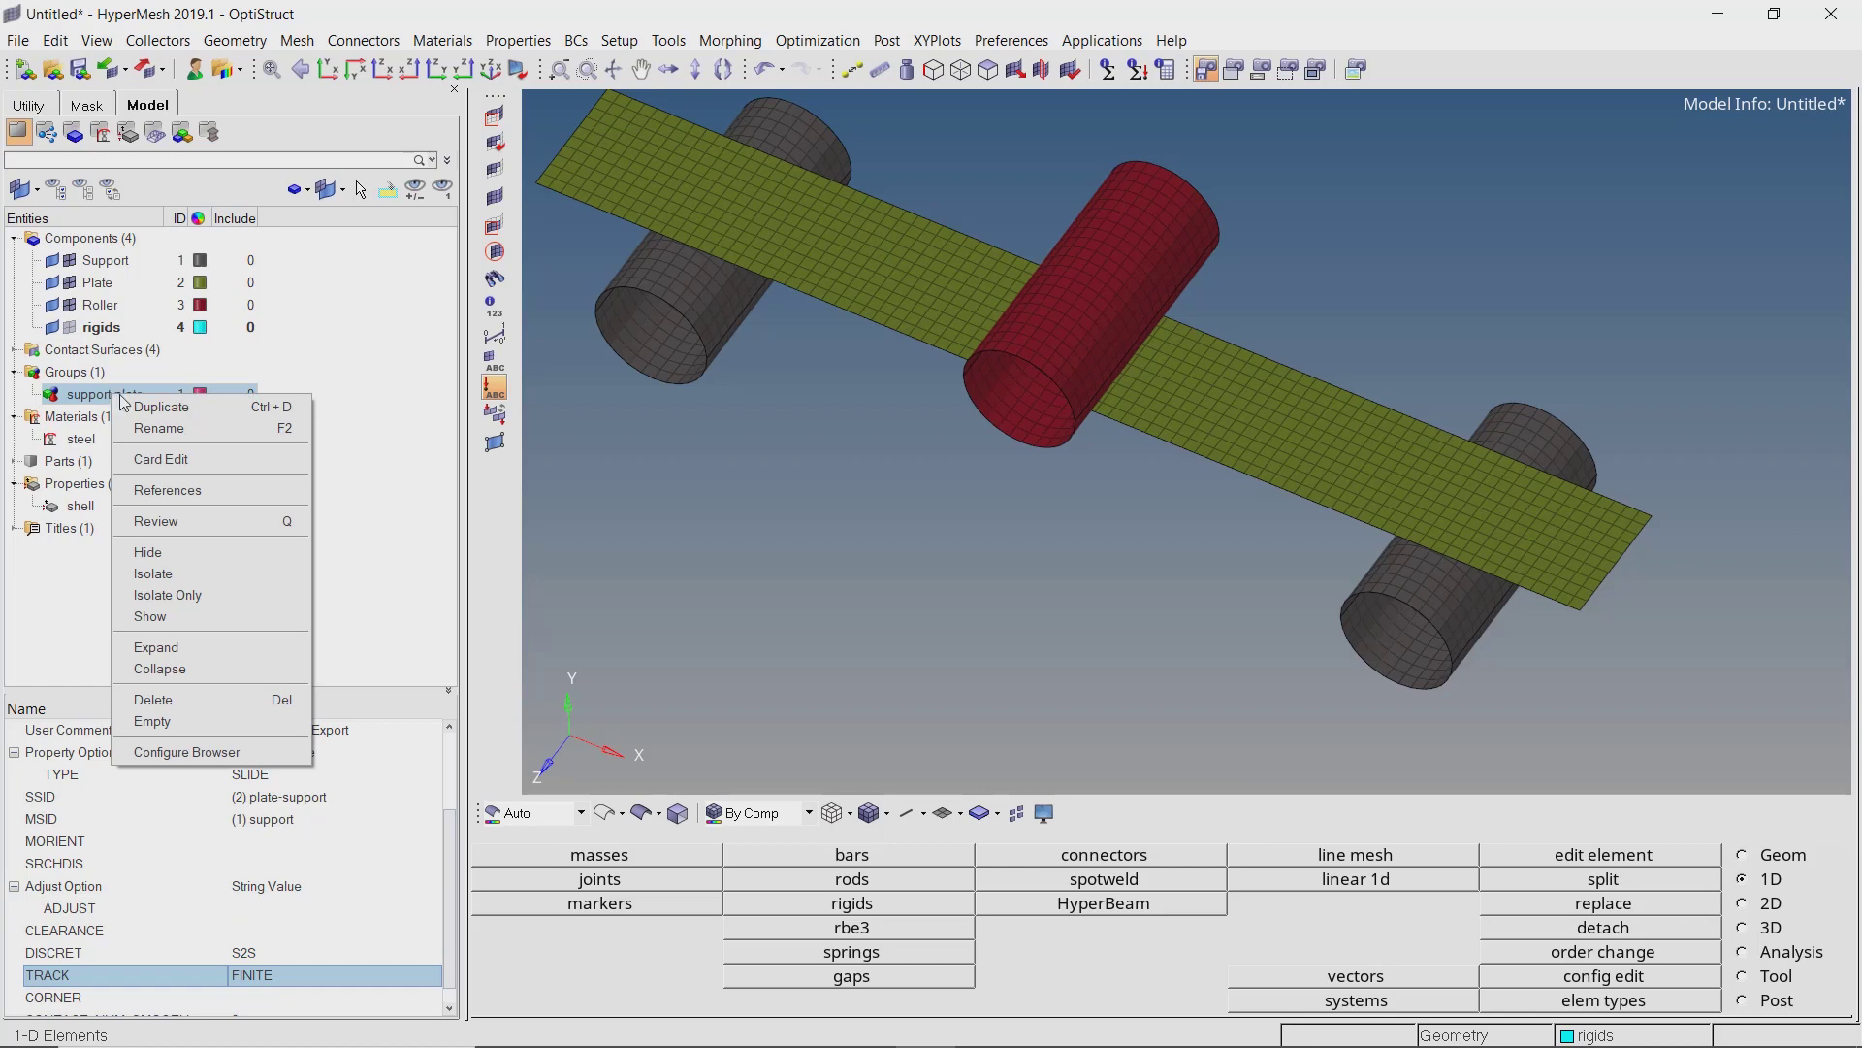
left_click(145, 408)
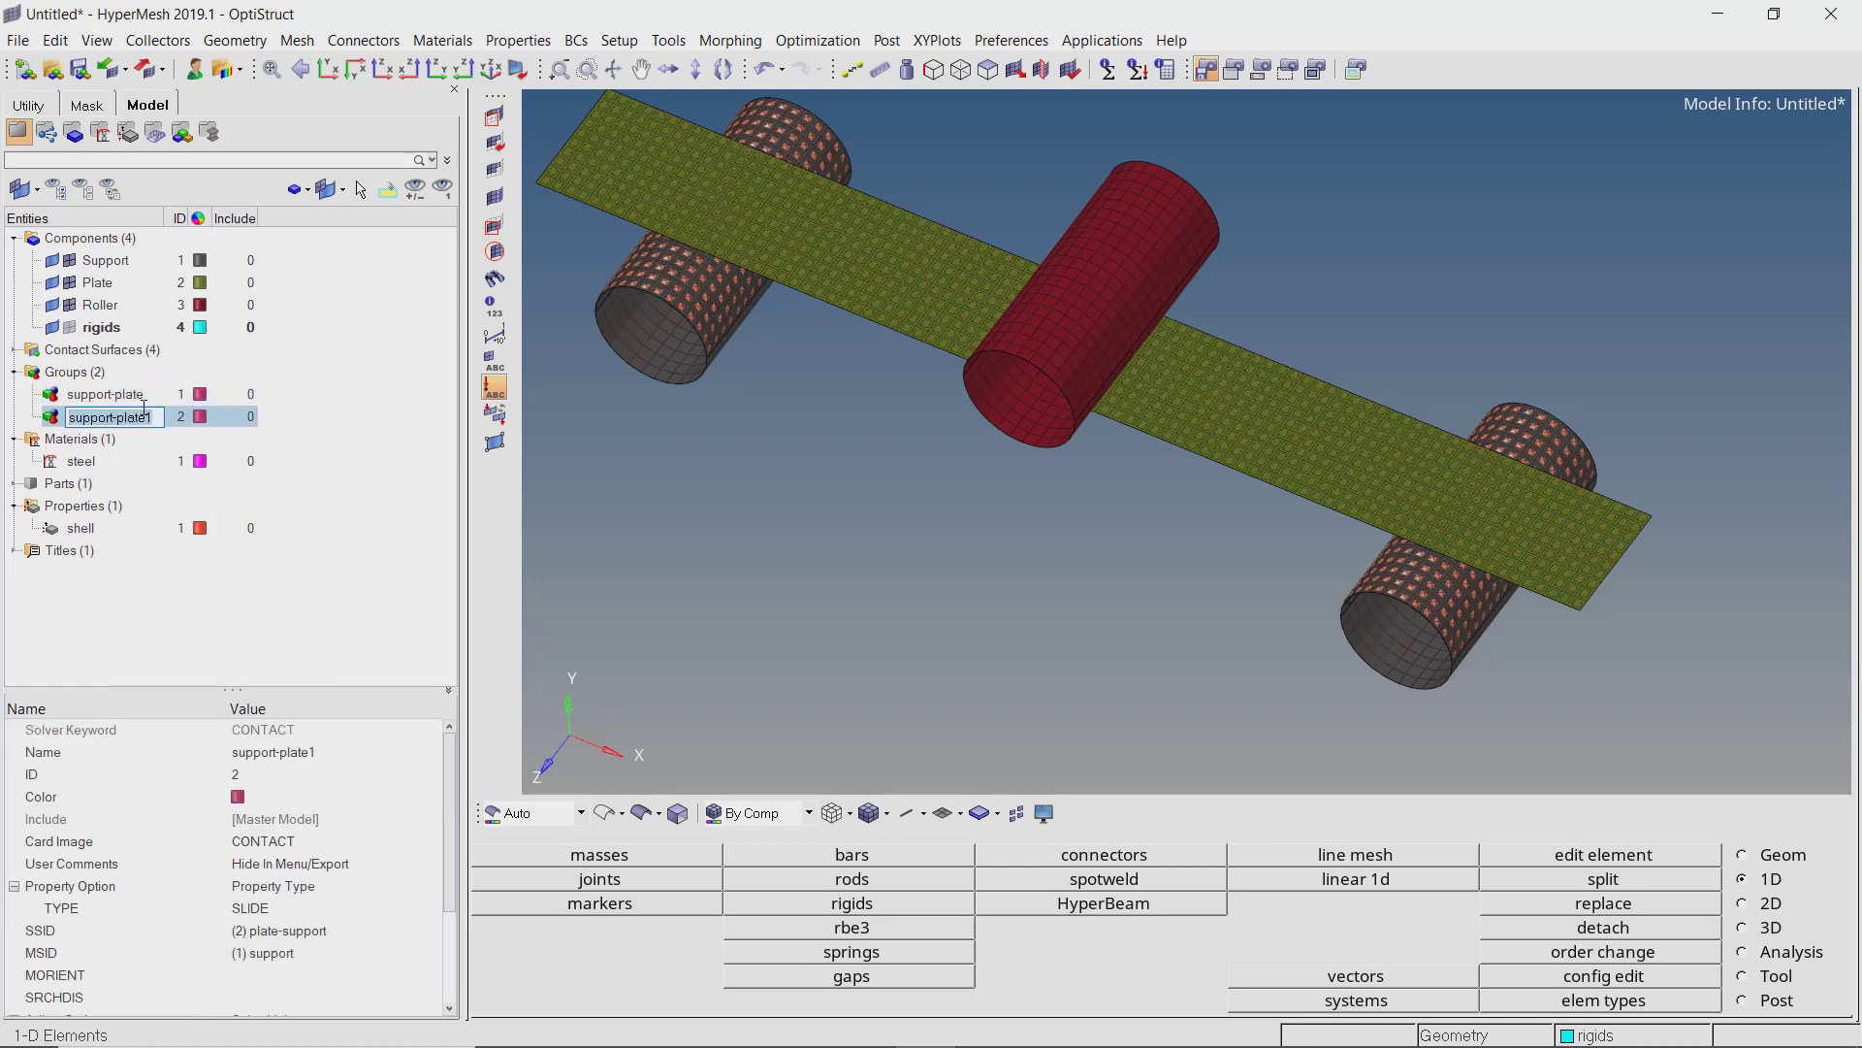
type("rolle")
key("Return")
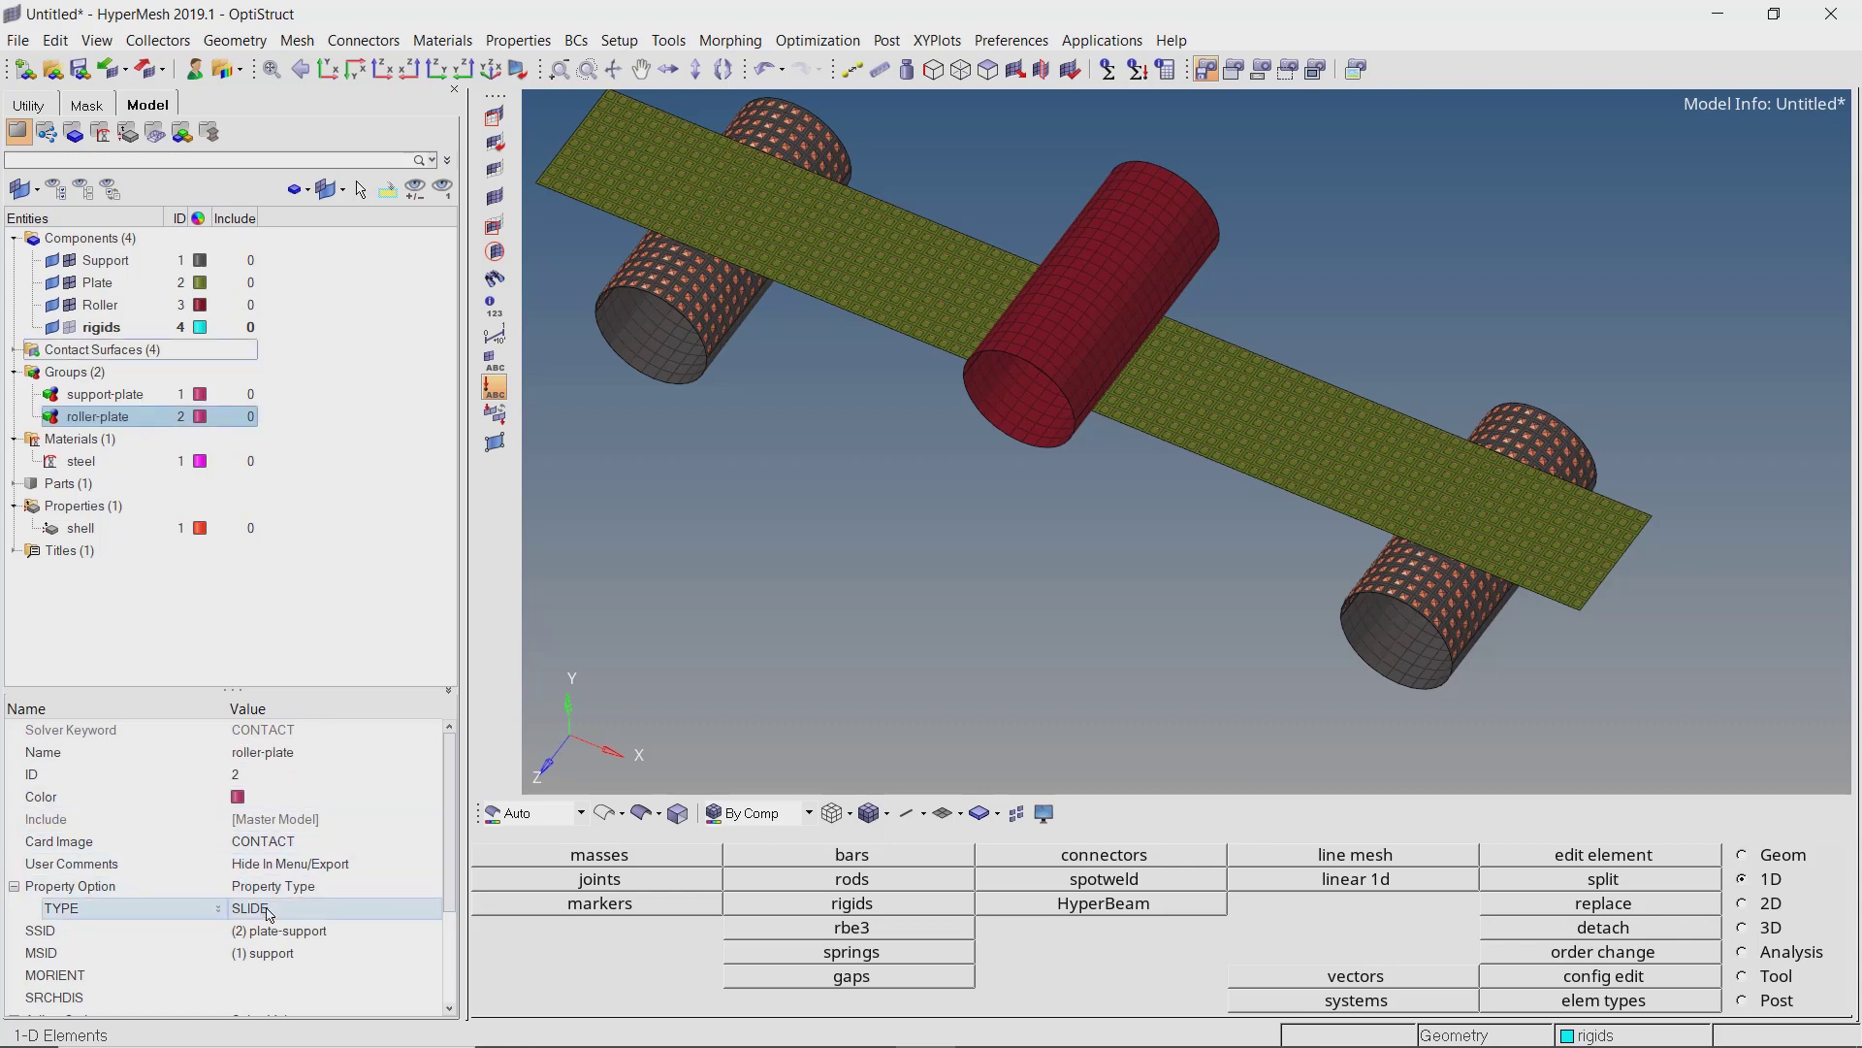
Assign the plate-roller contact surface as SSID and the roller contact surface as MSID of the roller-plate group.
left_click(291, 933)
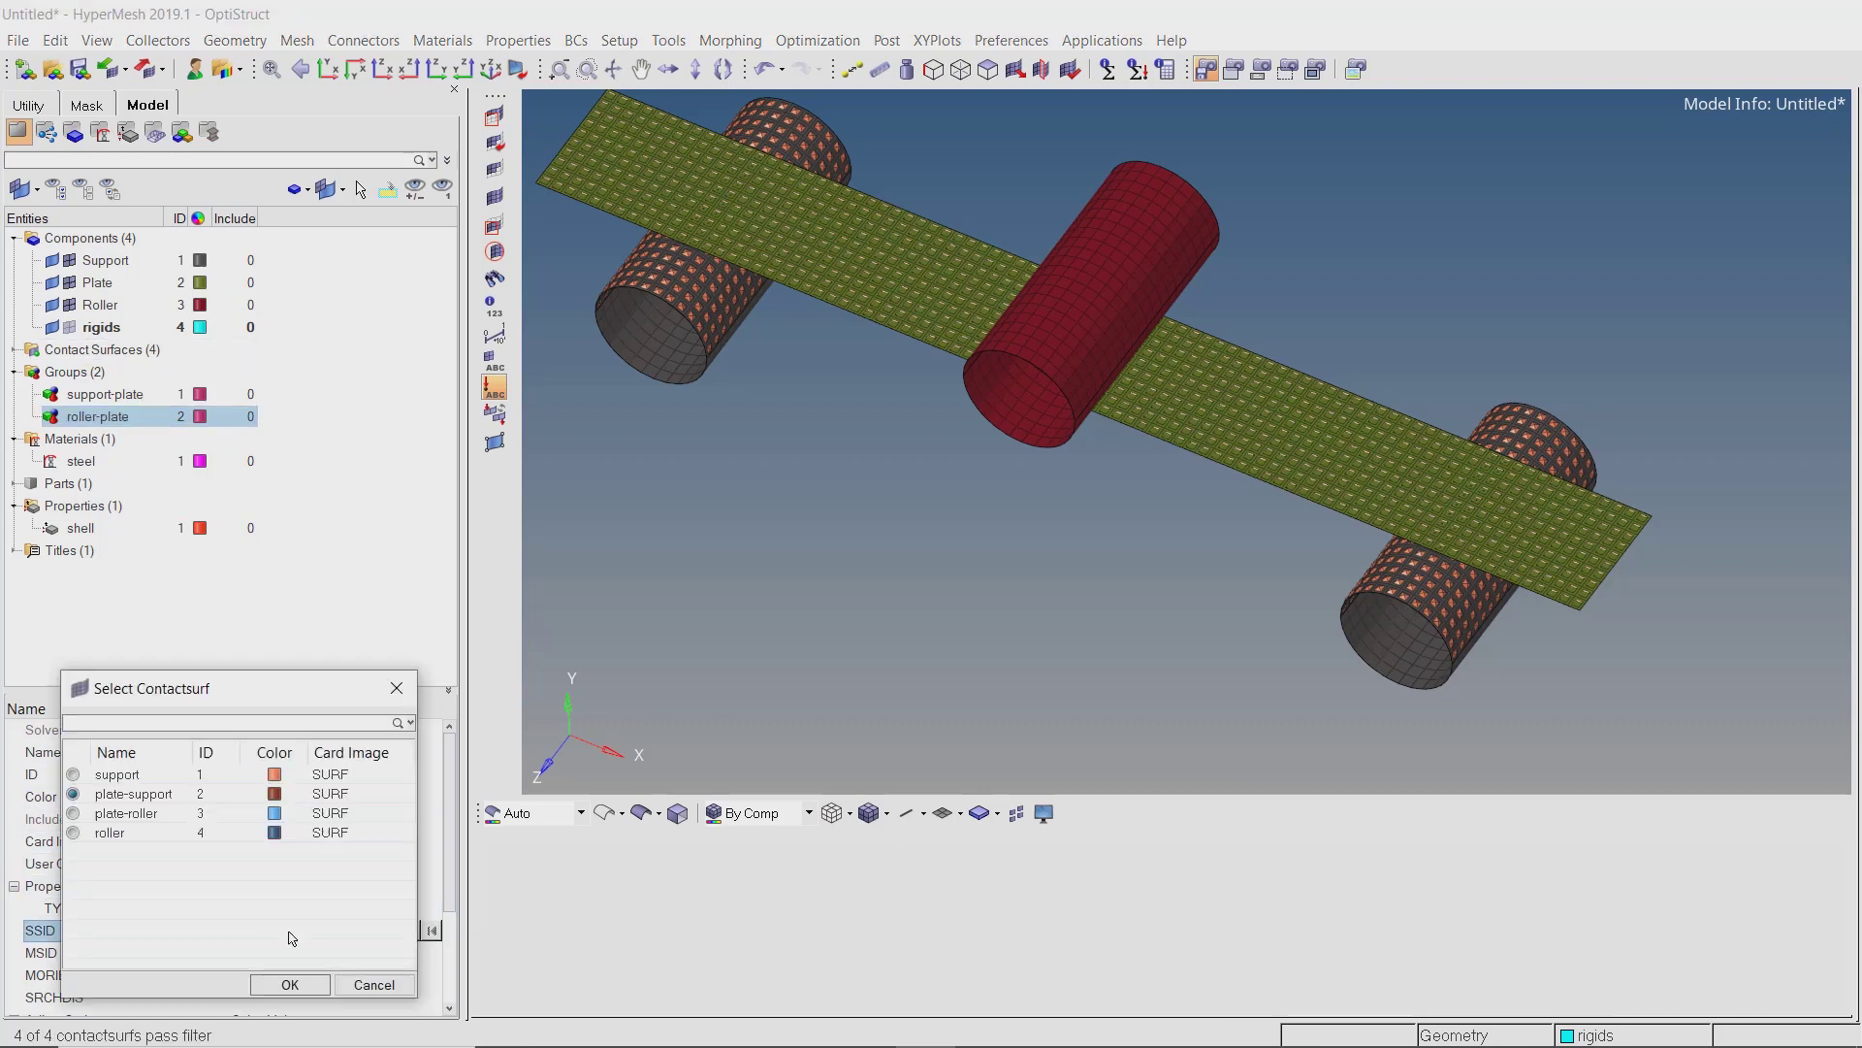
left_click(124, 817)
left_click(278, 986)
left_click(274, 955)
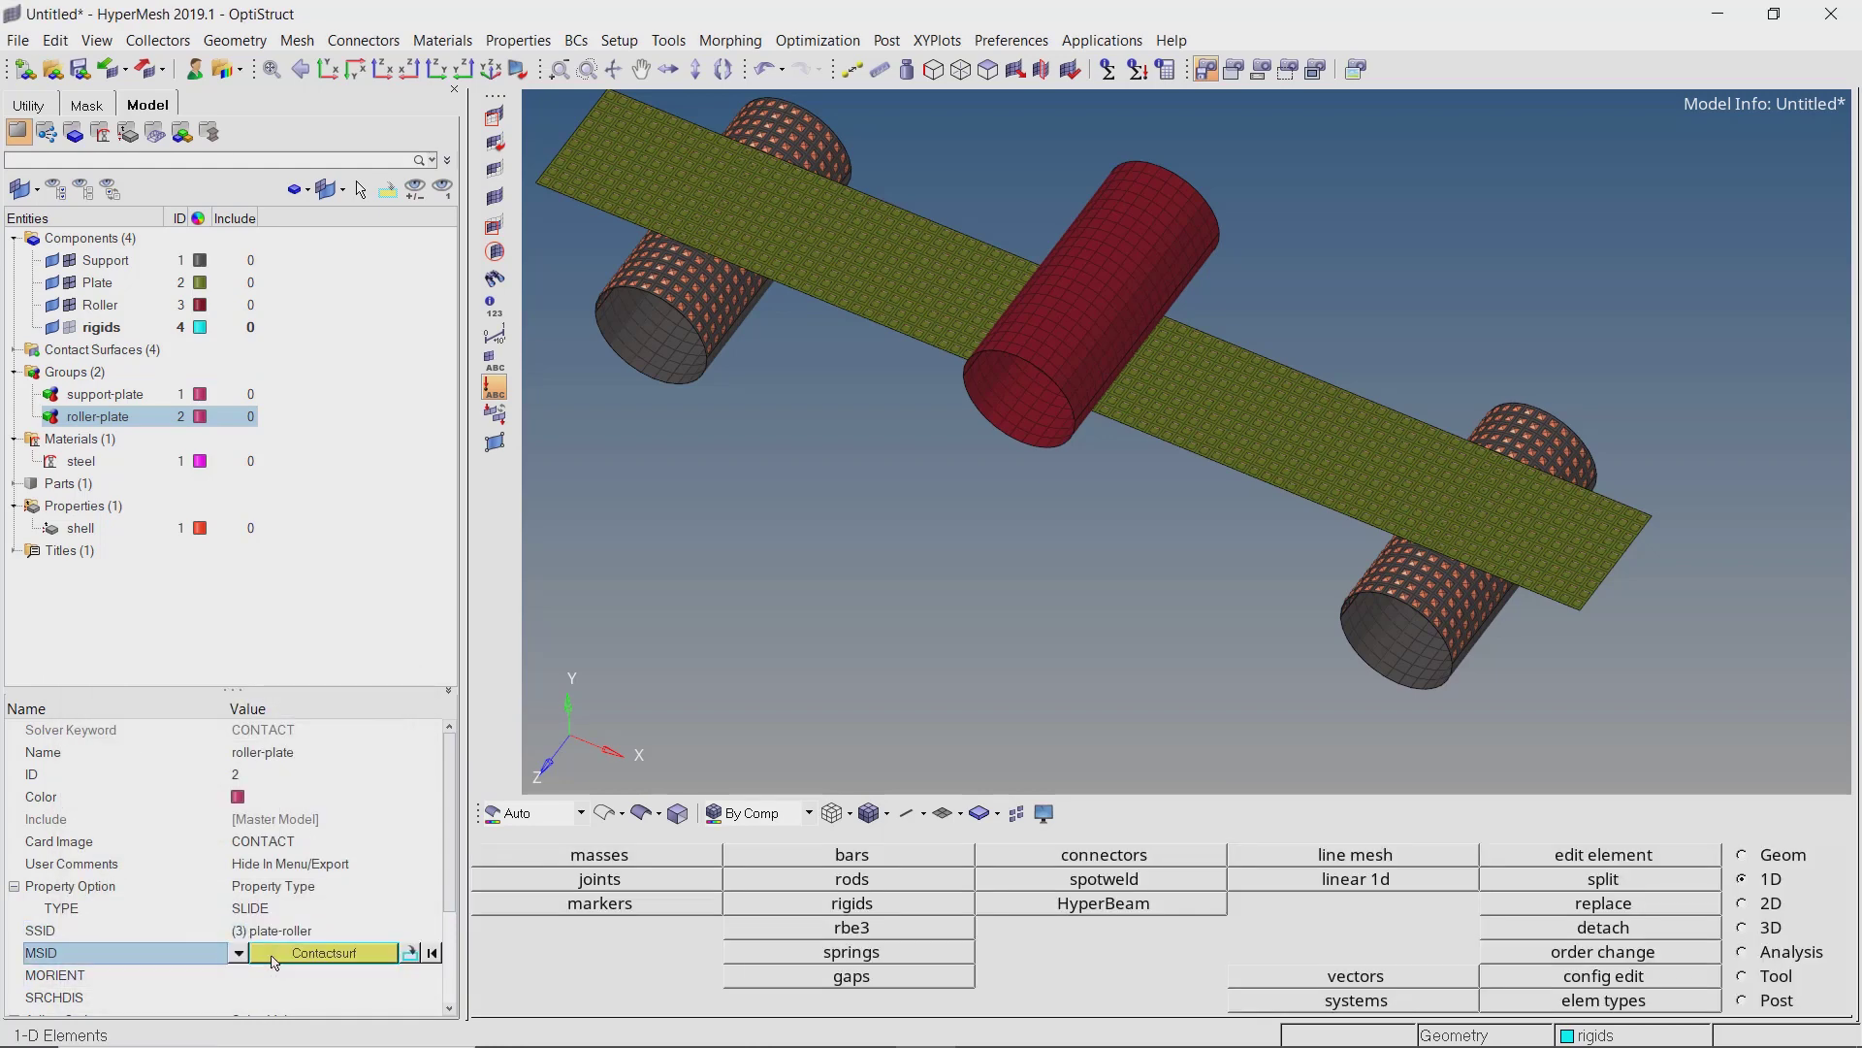
left_click(114, 834)
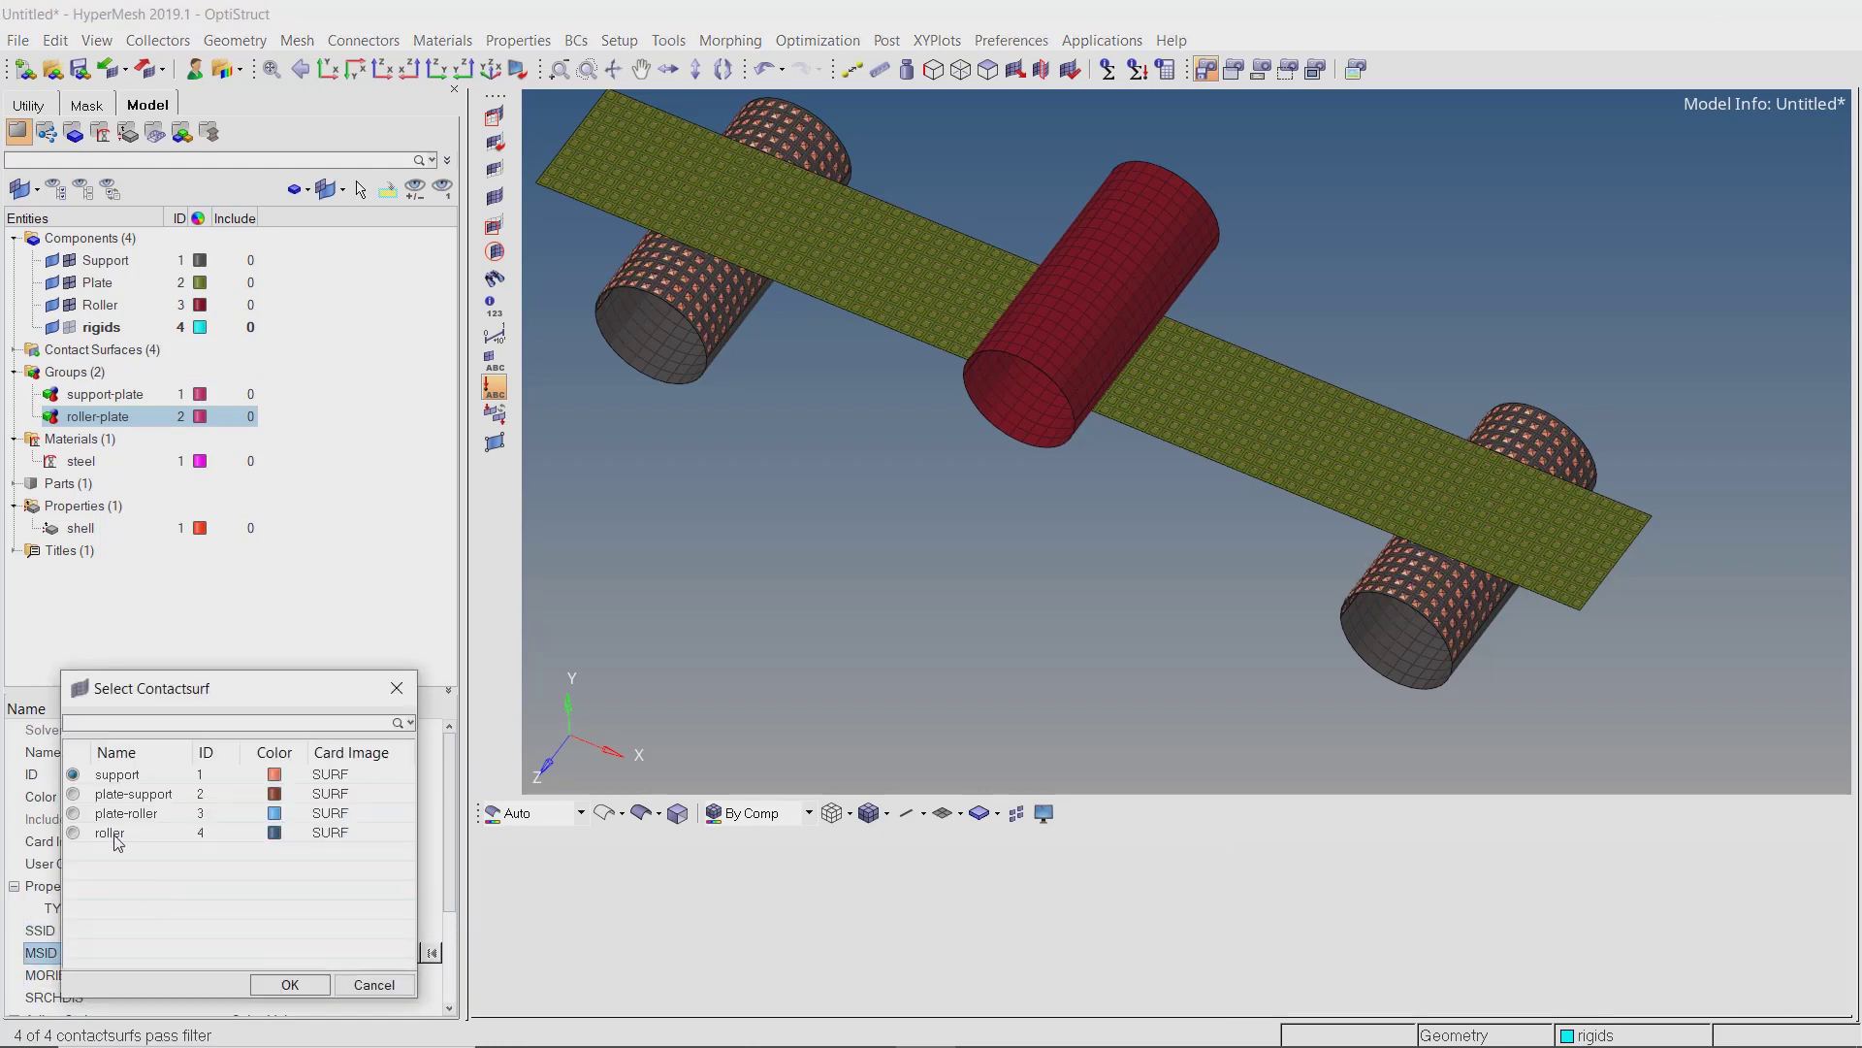
left_click(285, 986)
scroll(281, 987, "down", 3)
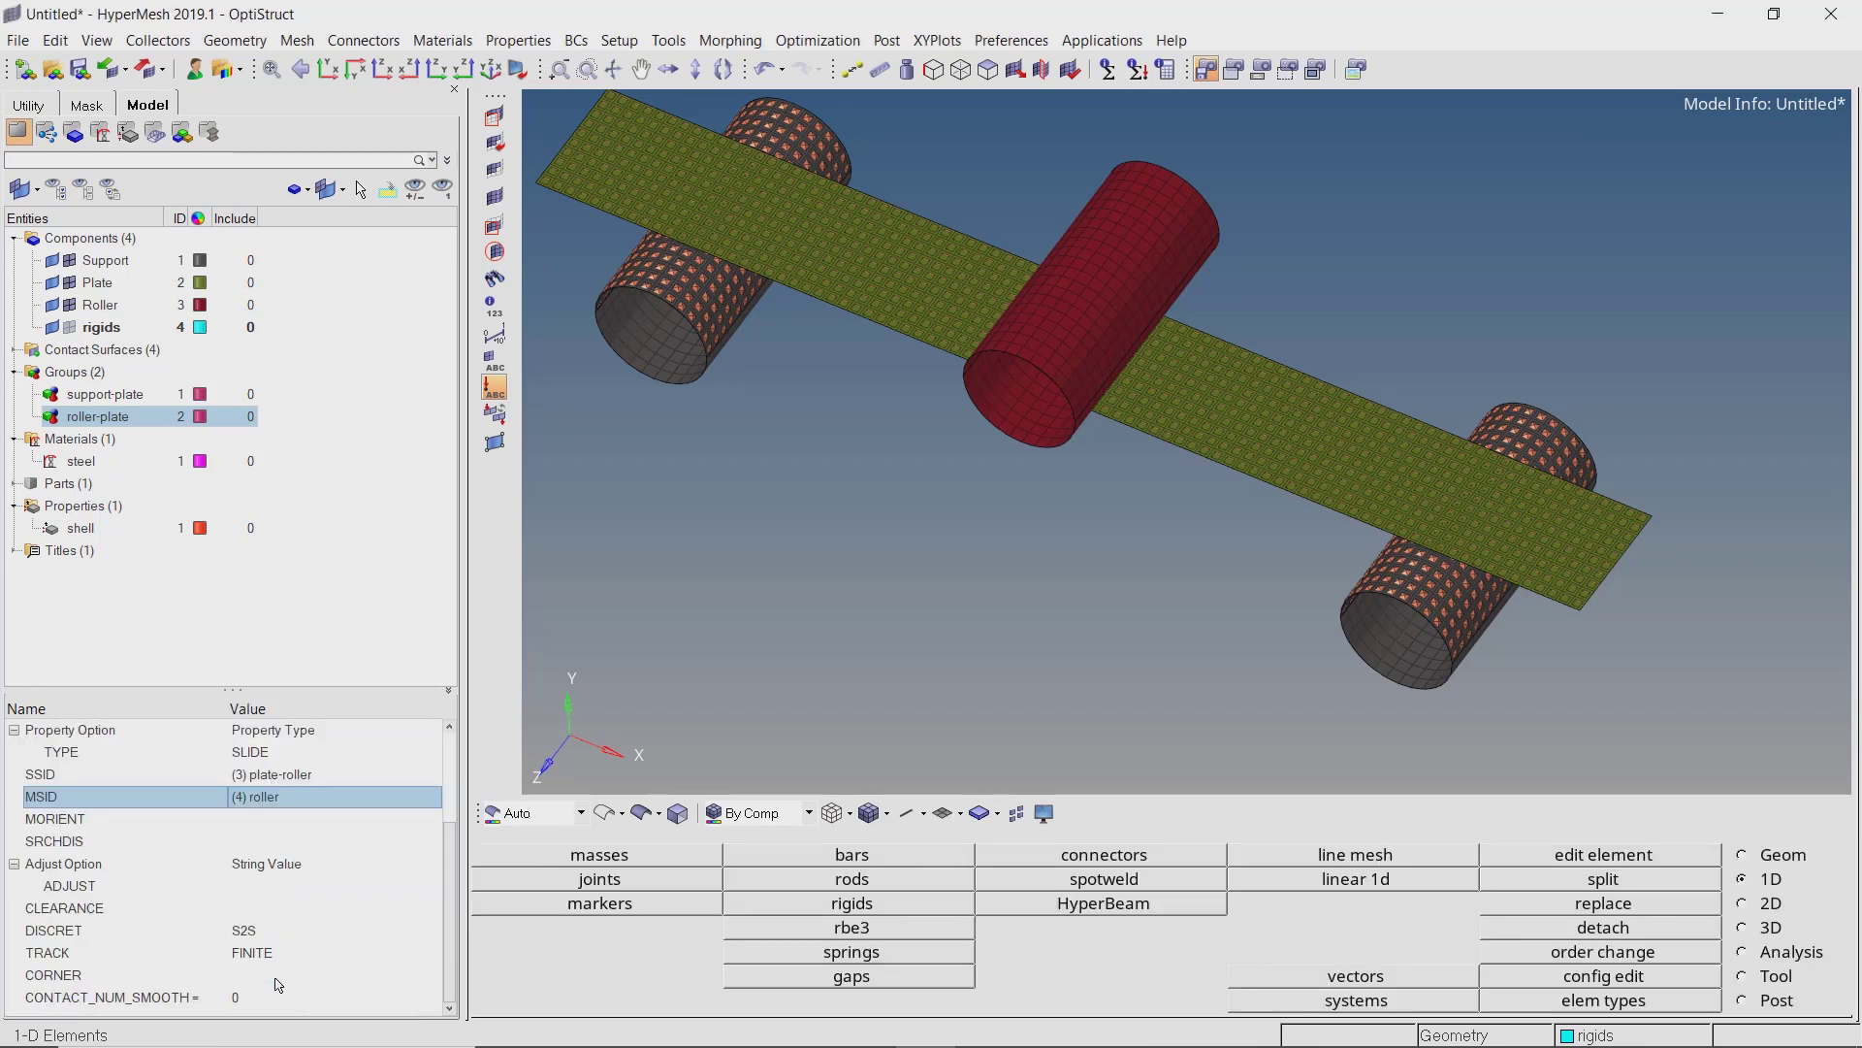
left_click(257, 651)
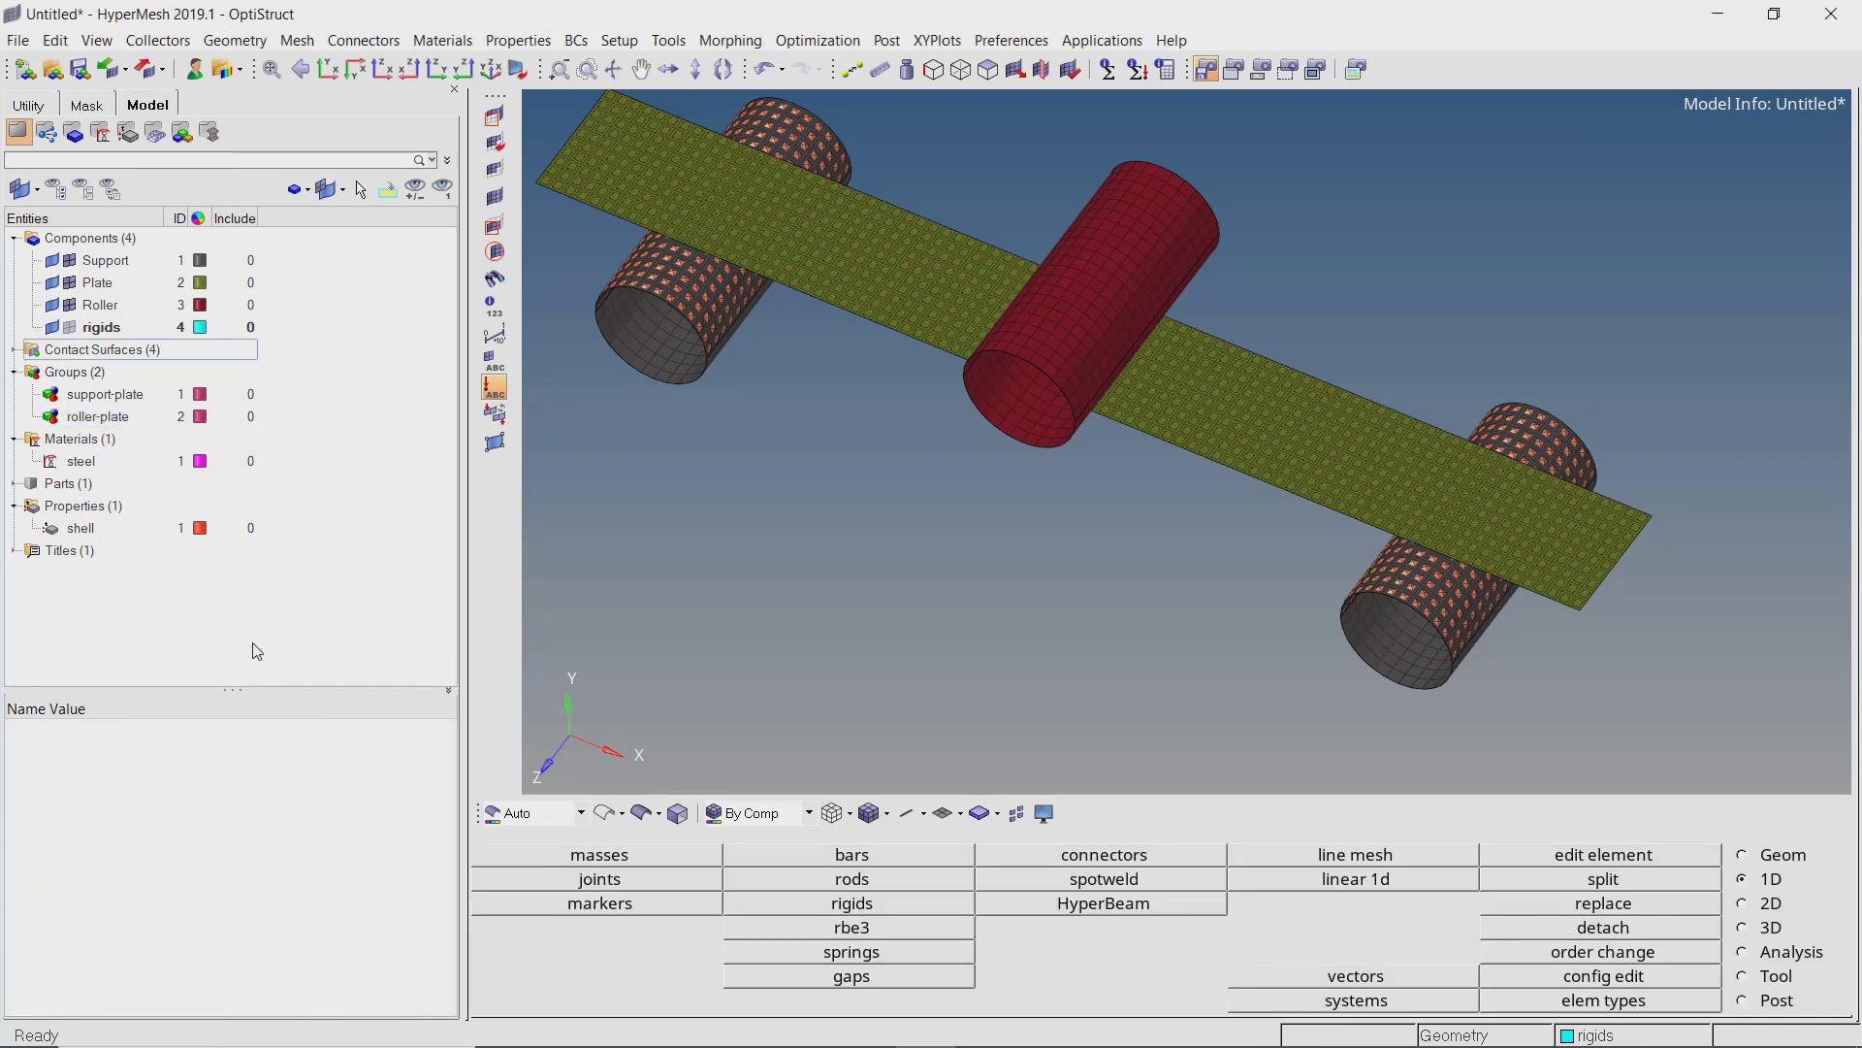
Hide the display of all contact surfaces in the model.
left_click(15, 349)
left_click(55, 353)
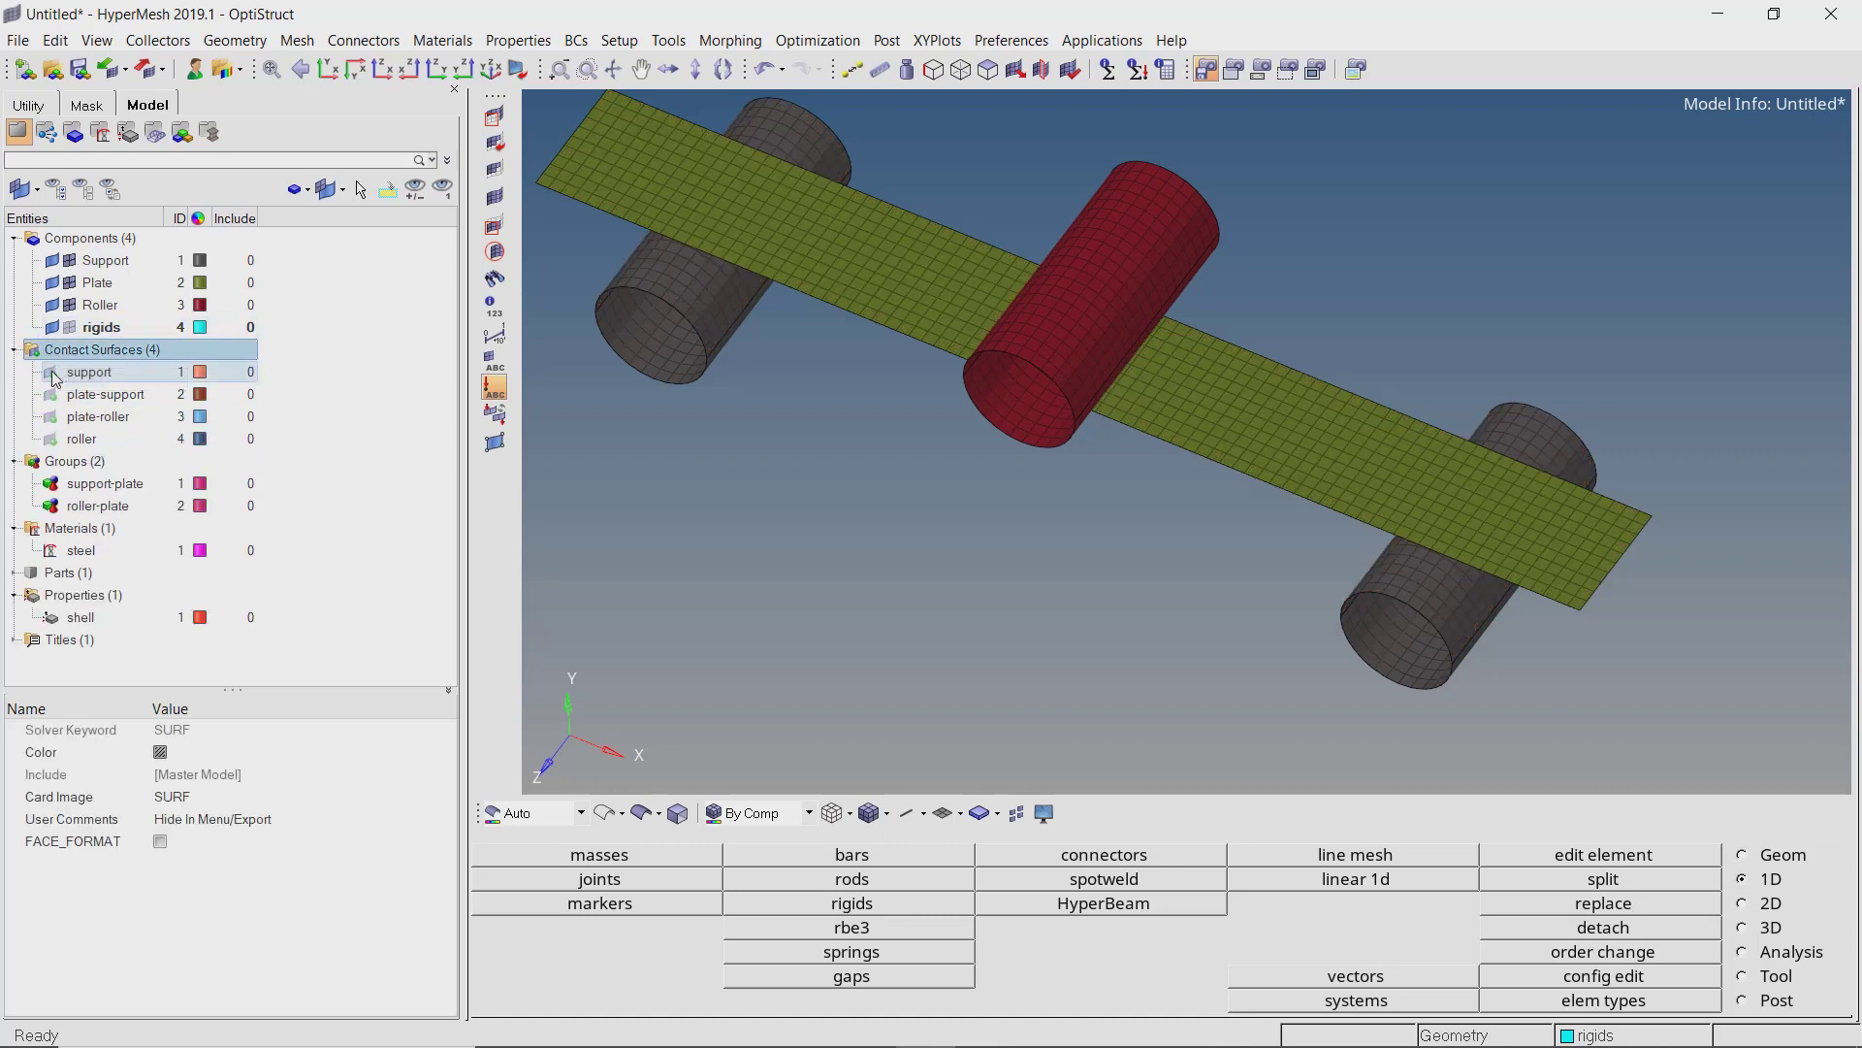
left_click(17, 351)
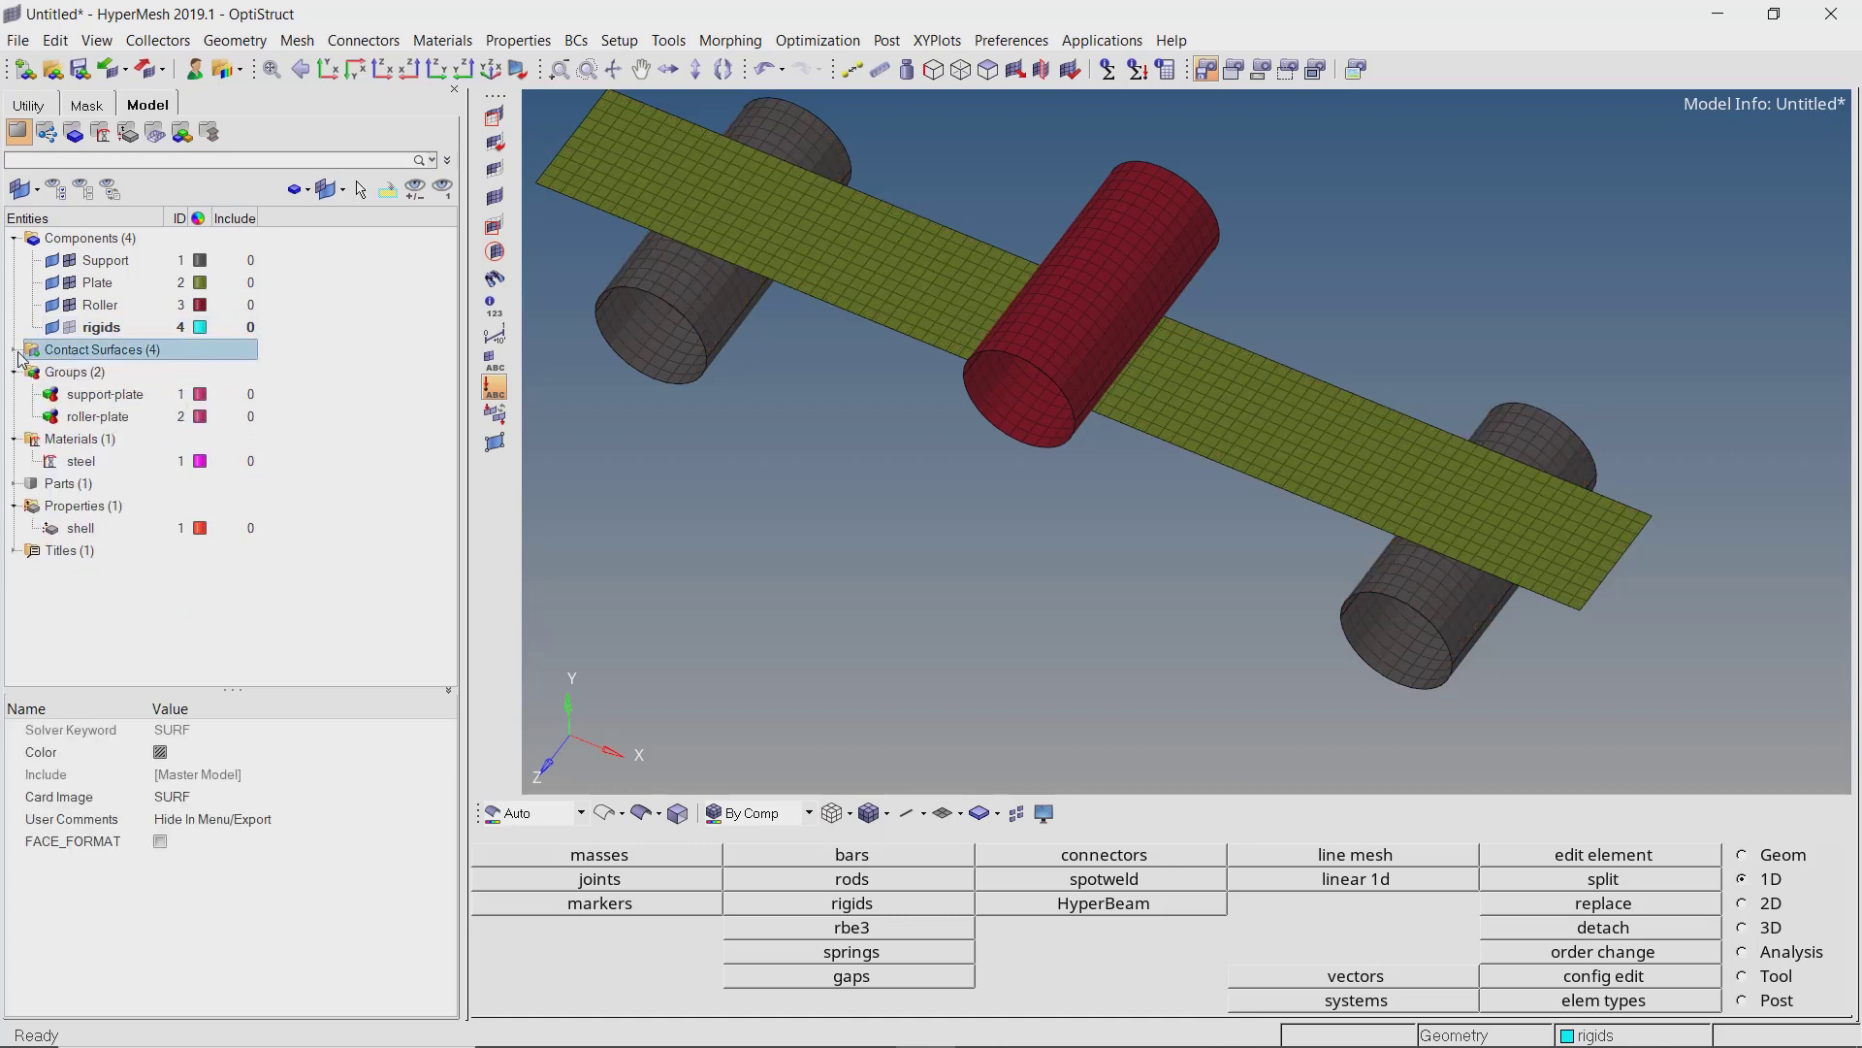
Review the contact surface pairs of the roller-plate and support-plate groups, and end the review.
left_click(97, 416)
right_click(102, 420)
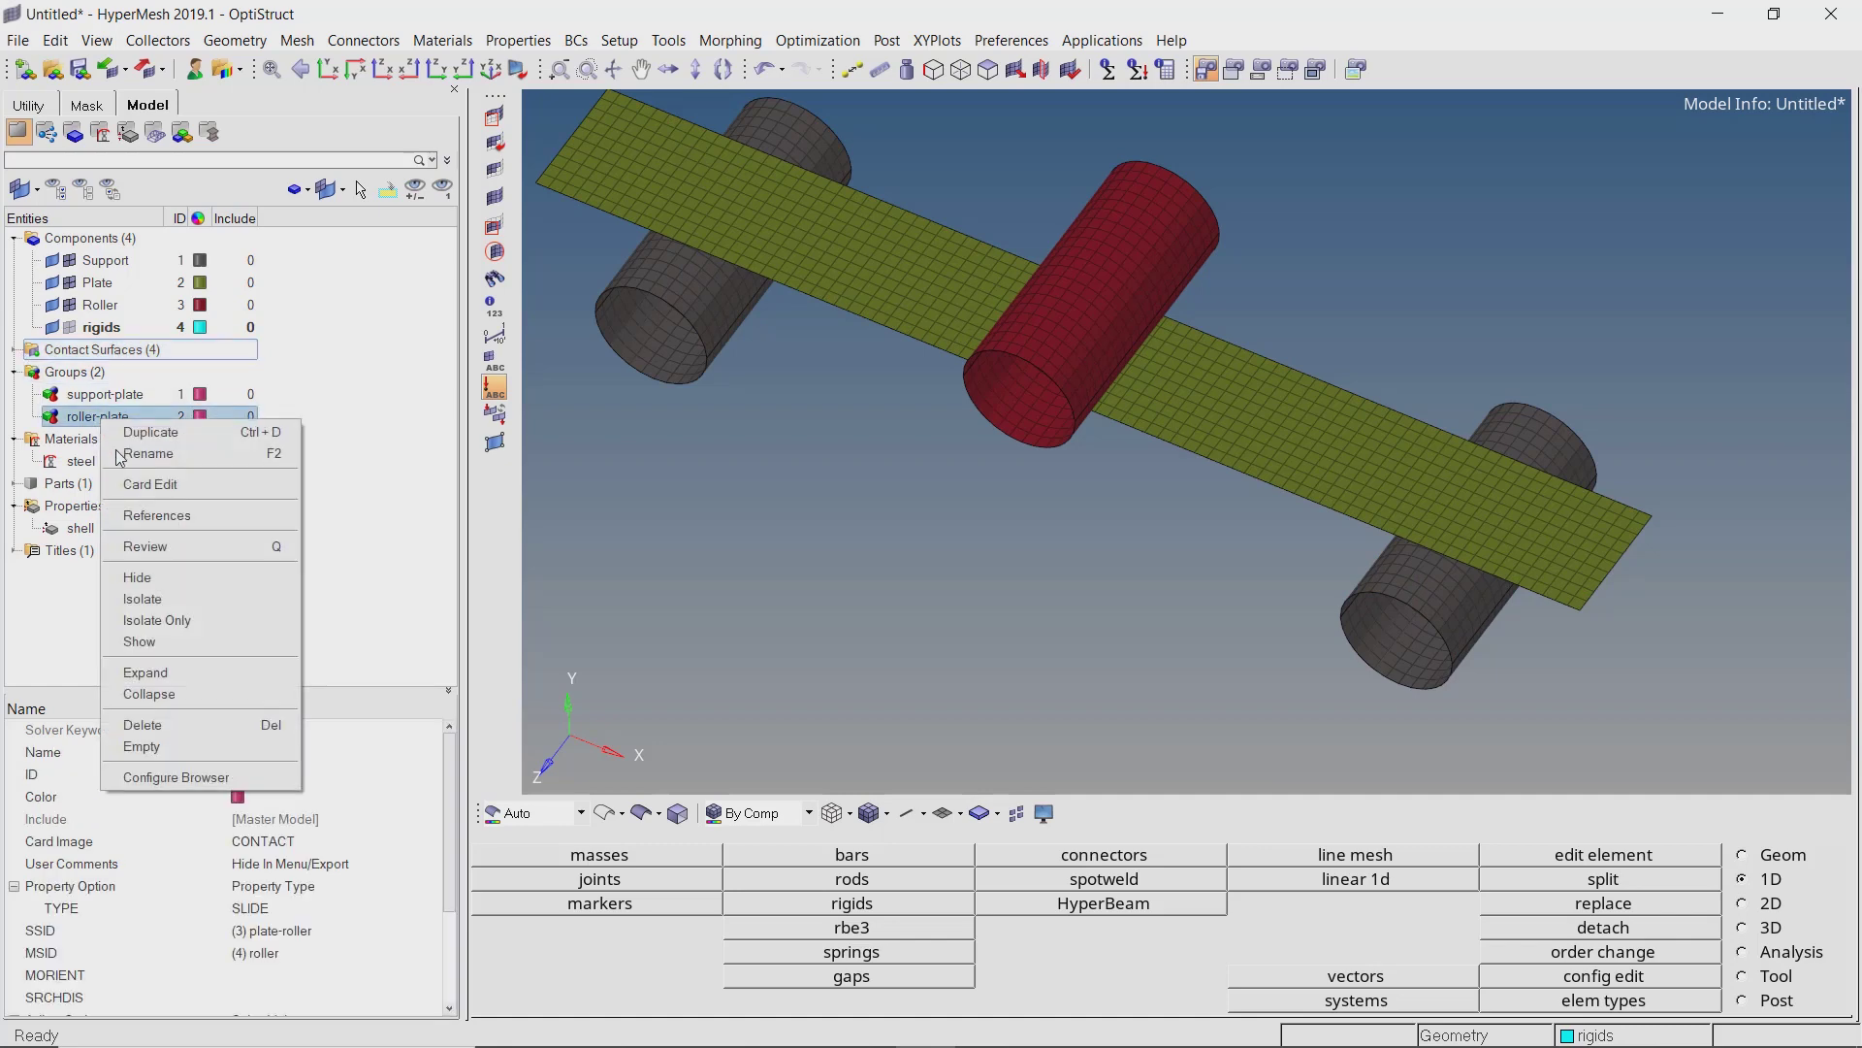
left_click(162, 547)
left_click_drag(1034, 382, 983, 430, "ctrl")
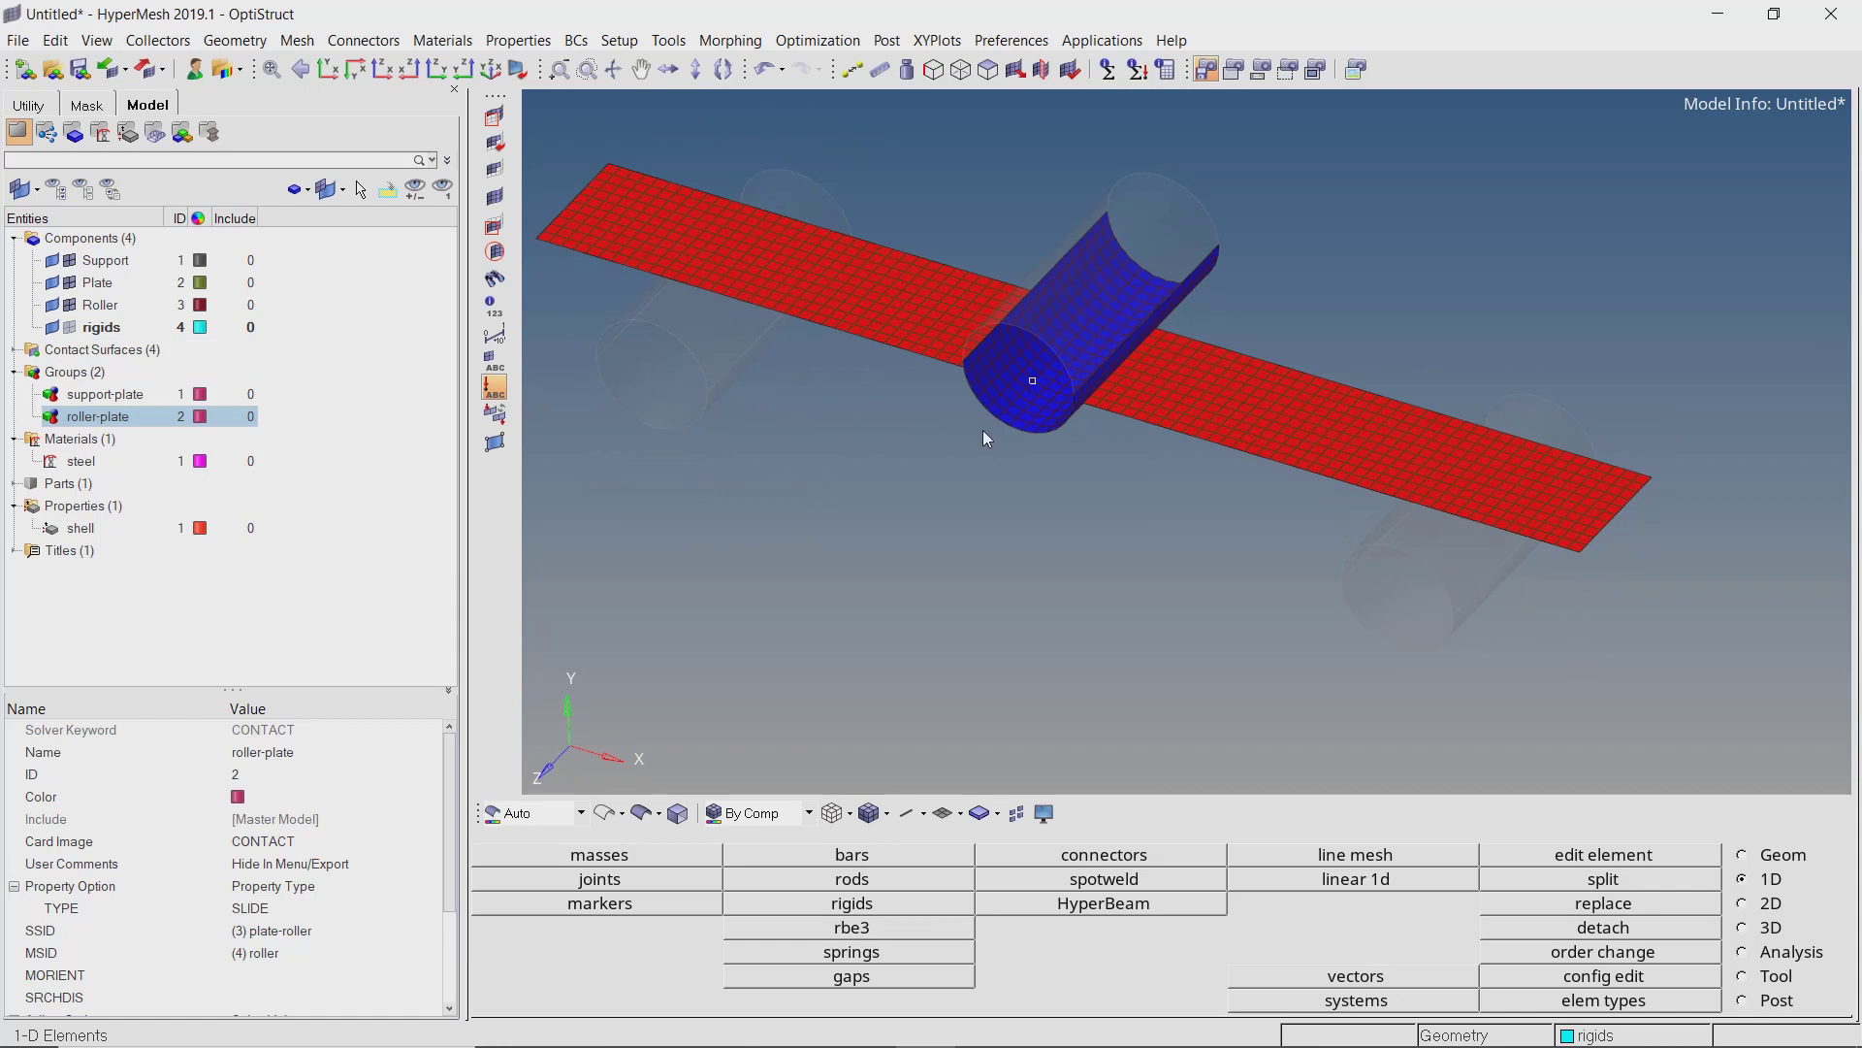
left_click(88, 395)
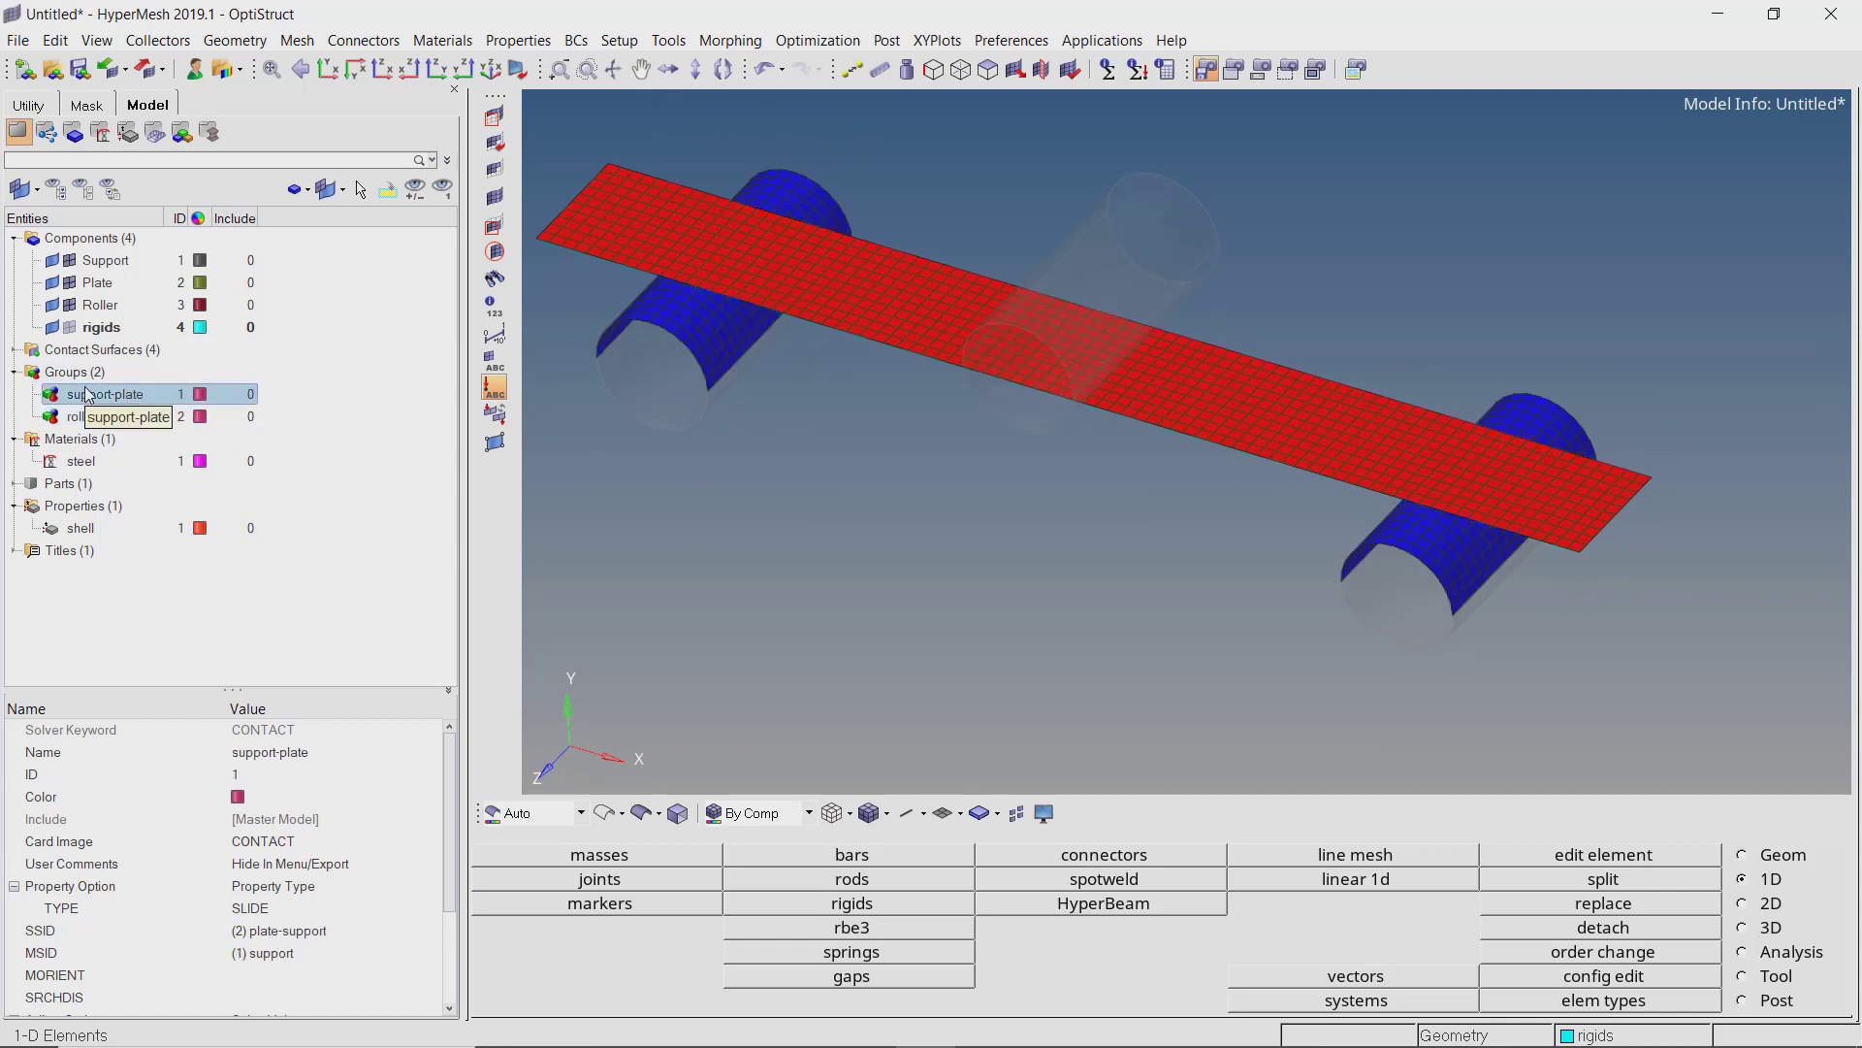
right_click_drag(1125, 398, 1248, 412, "ctrl")
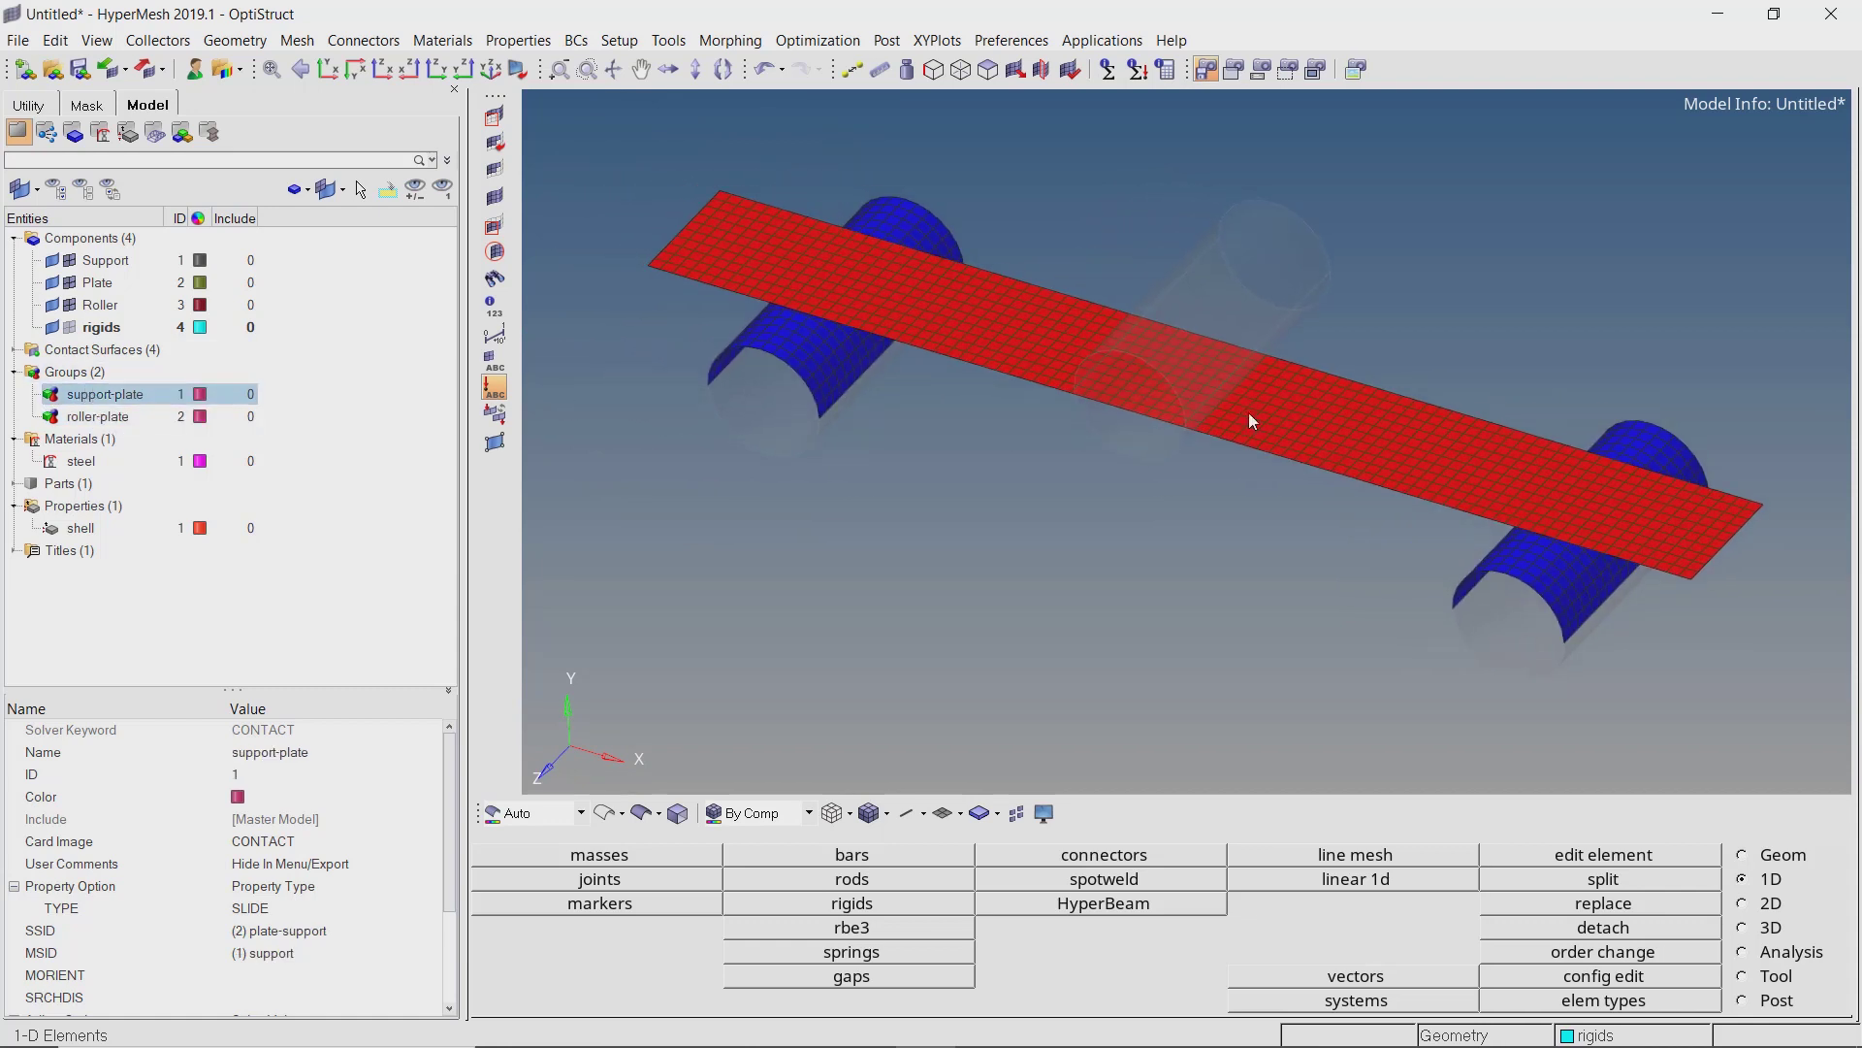
right_click(144, 398)
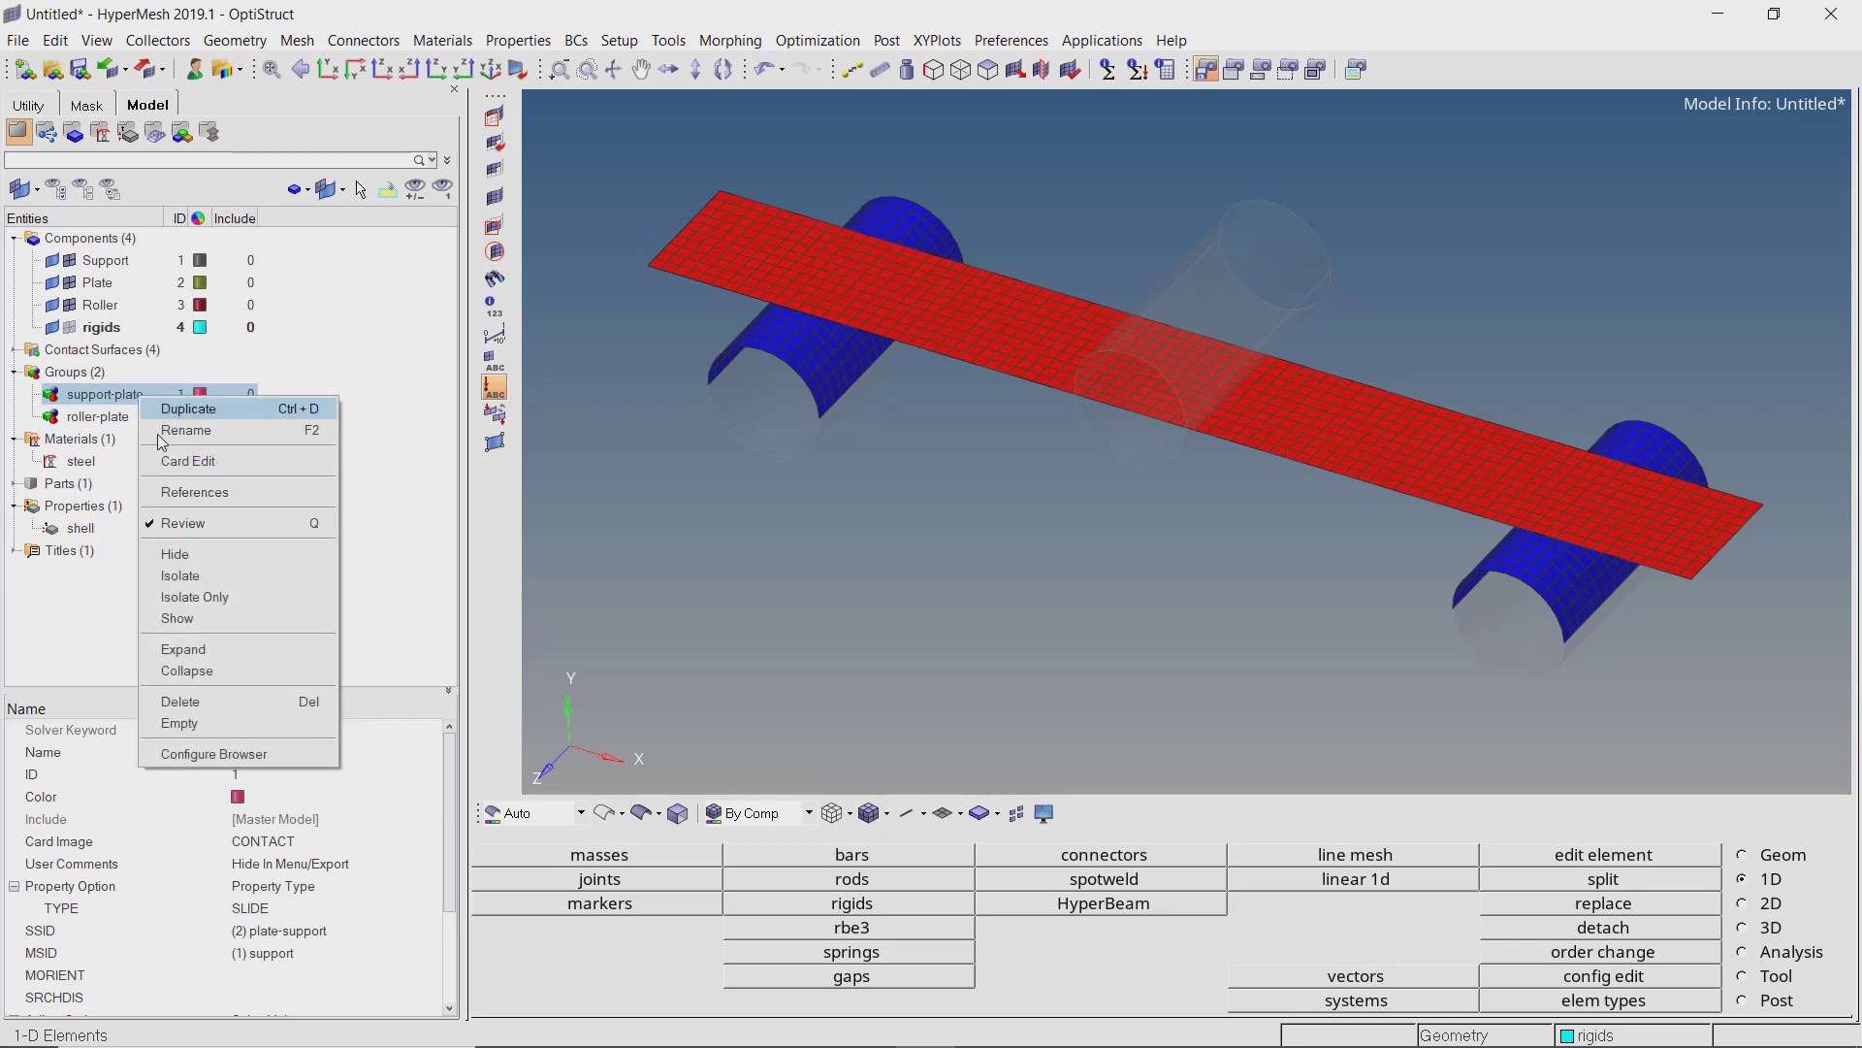
left_click(175, 524)
left_click(199, 612)
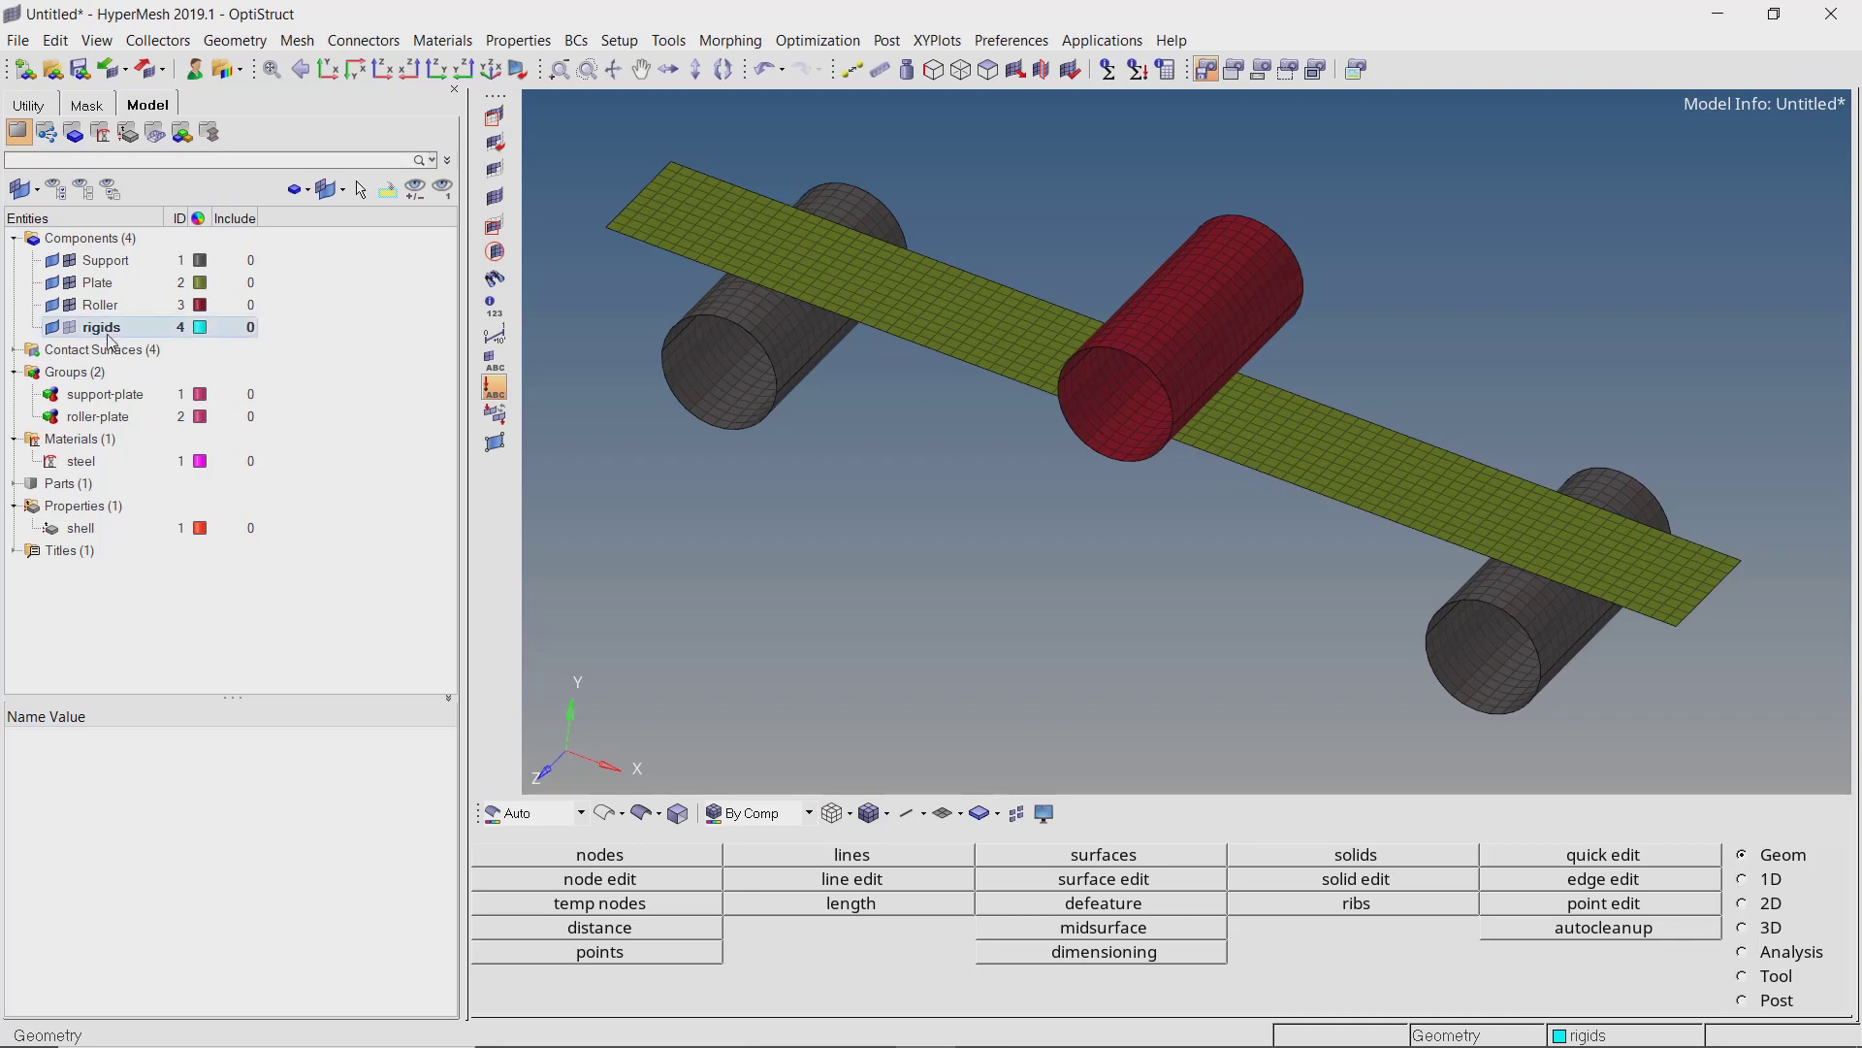
Show the elements of the rigids component and create a load collector named spc.
left_click(69, 327)
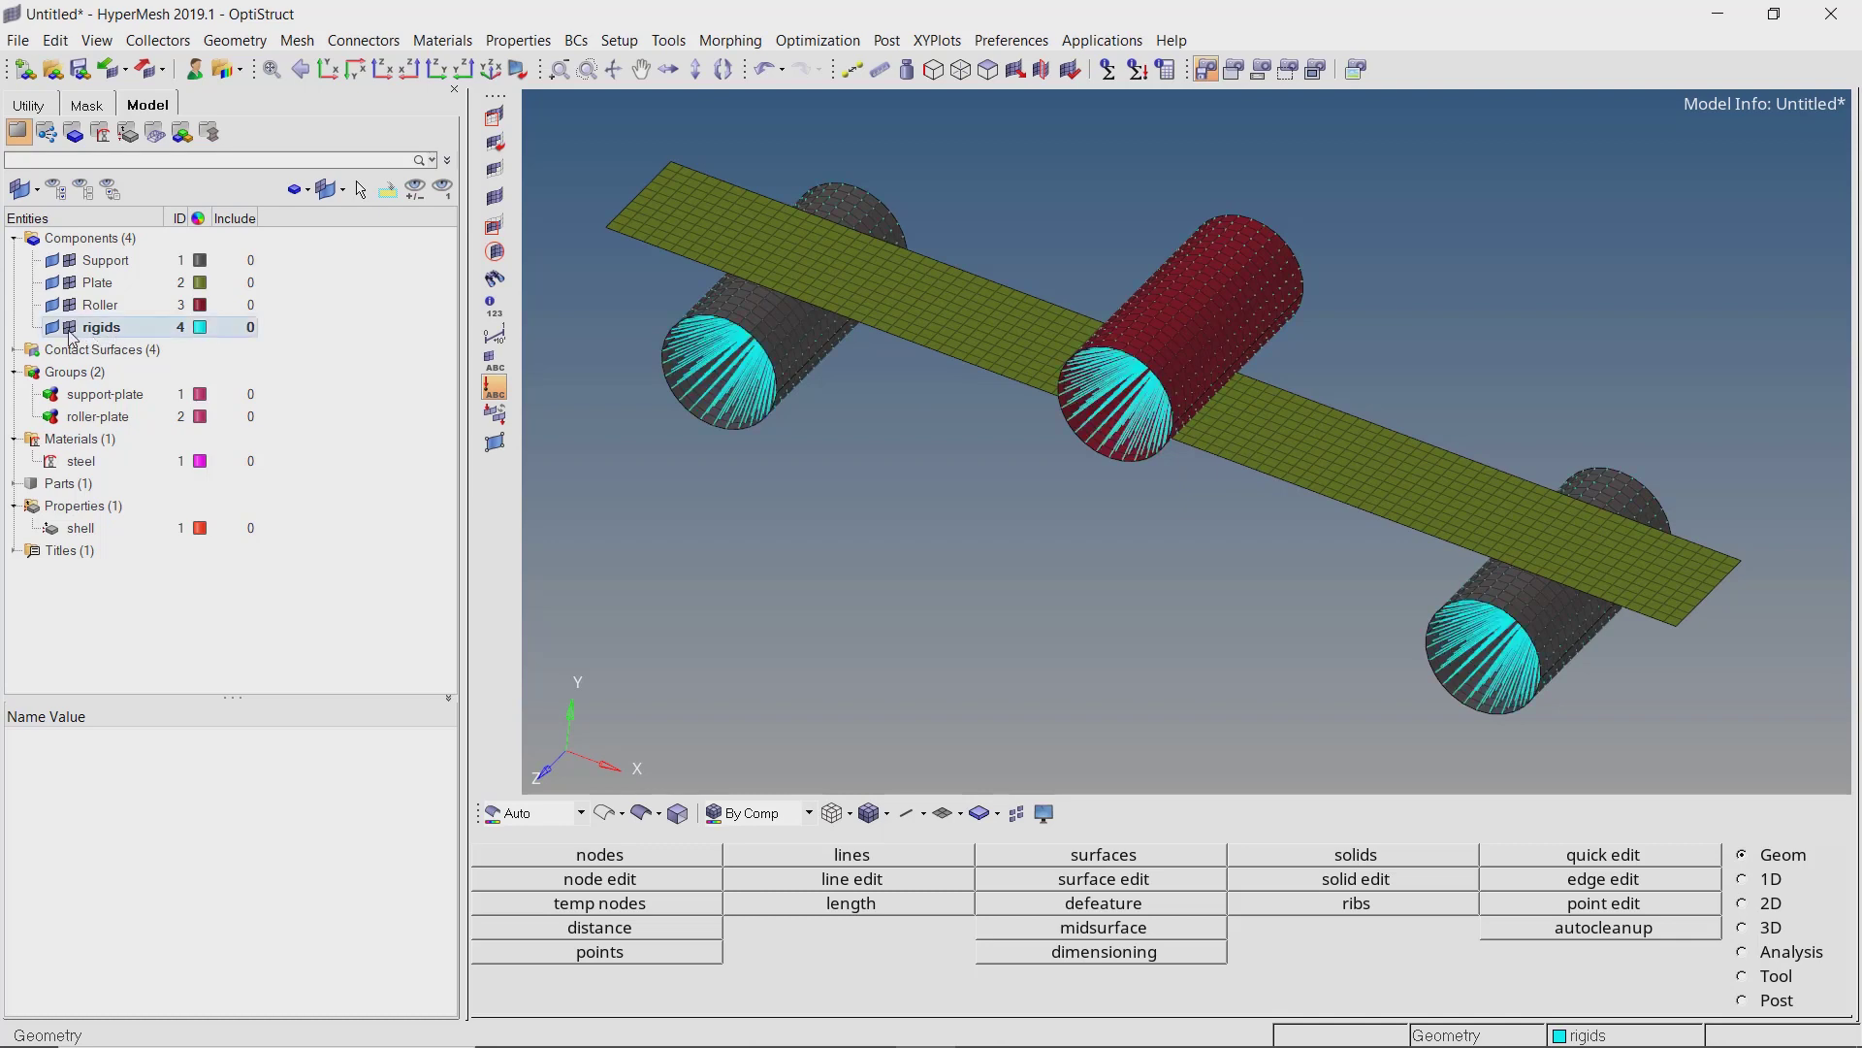
right_click(367, 318)
mouse_move(448, 326)
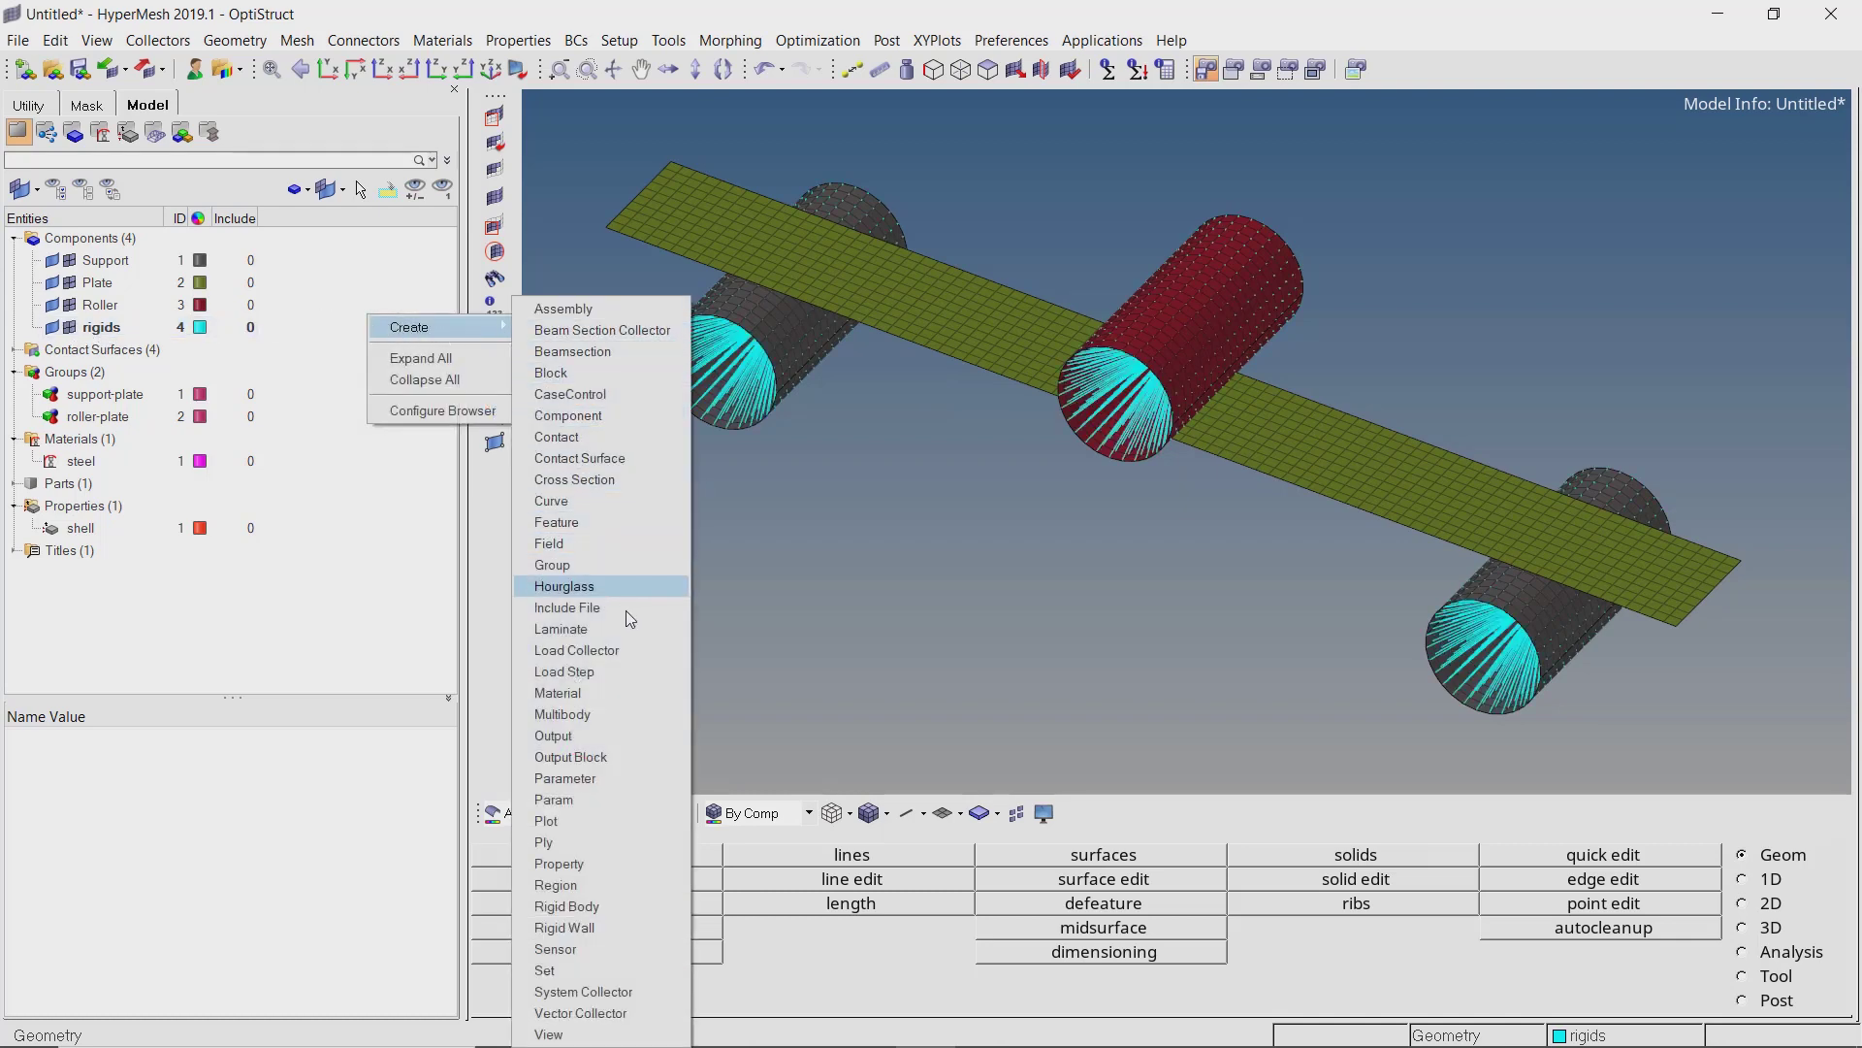
left_click(636, 648)
type("spc")
key("Return")
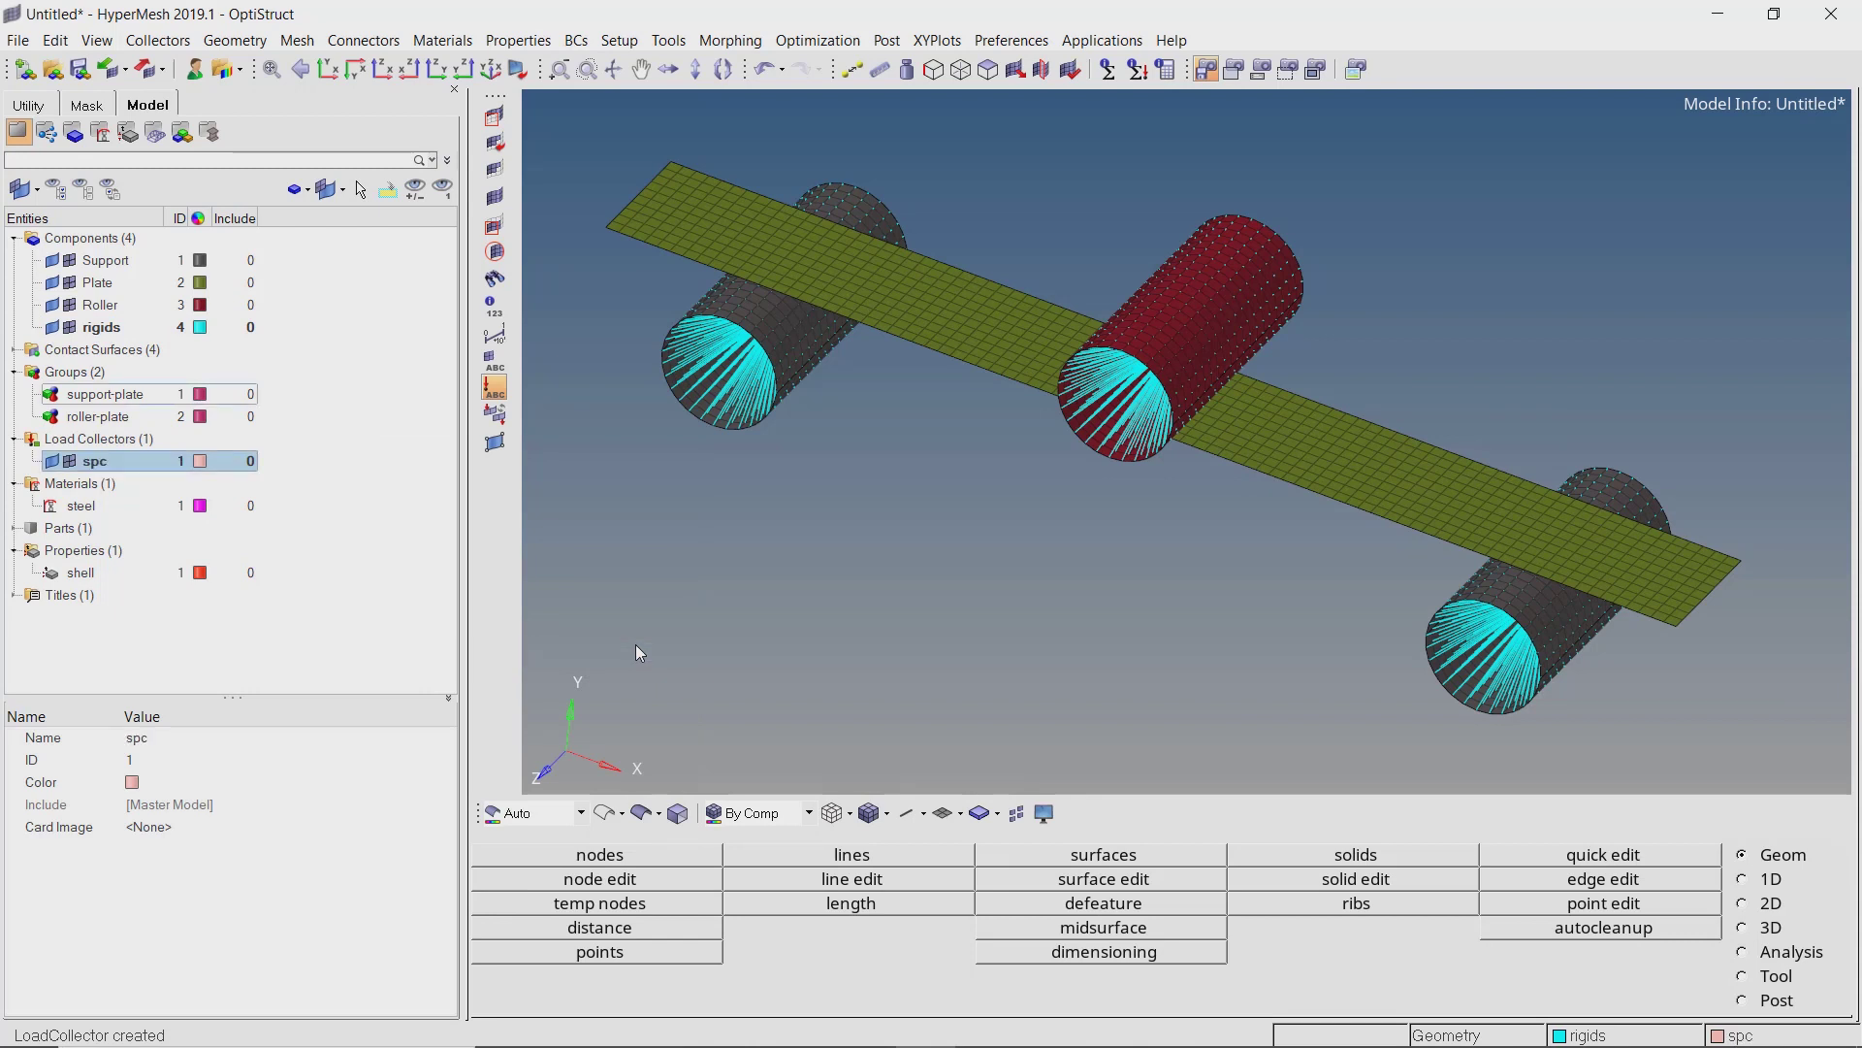
Create SPC constraints with dof1 to dof6 fixed at 0 on the rigids' central nodes of both support cylinders.
left_click(1762, 953)
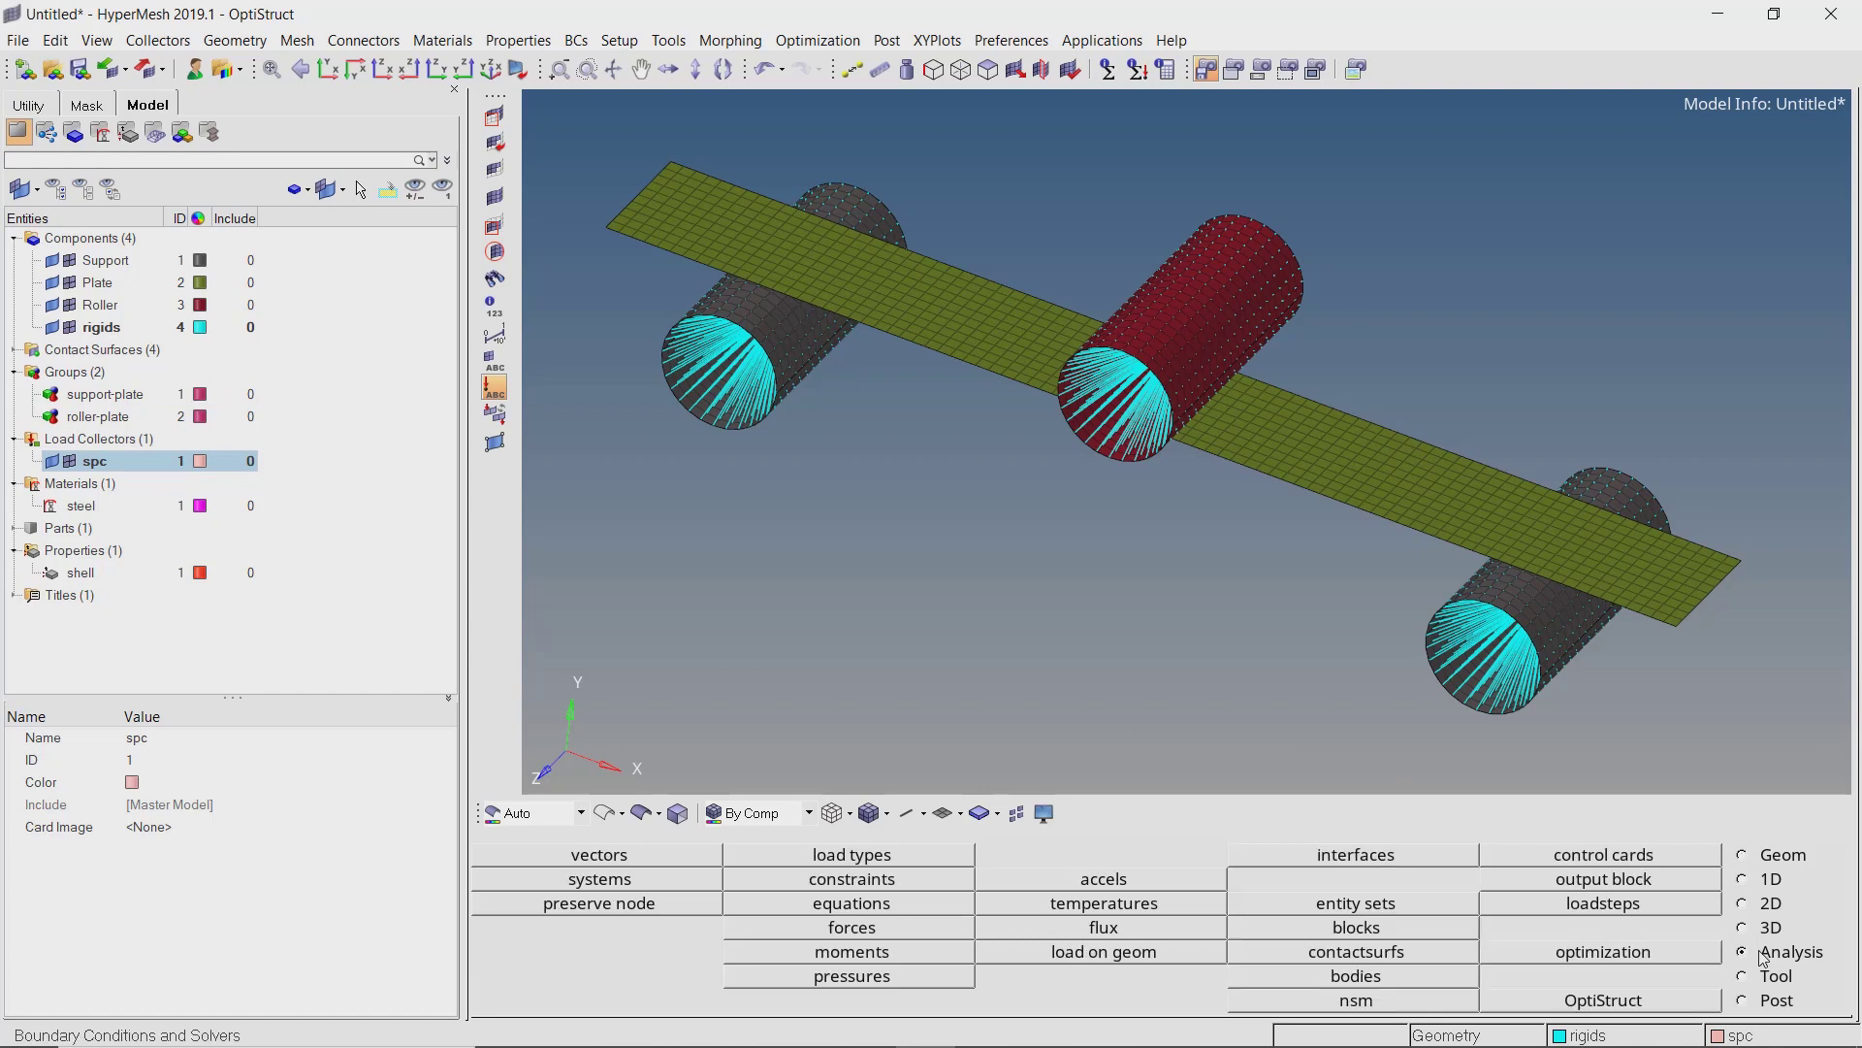
left_click(876, 889)
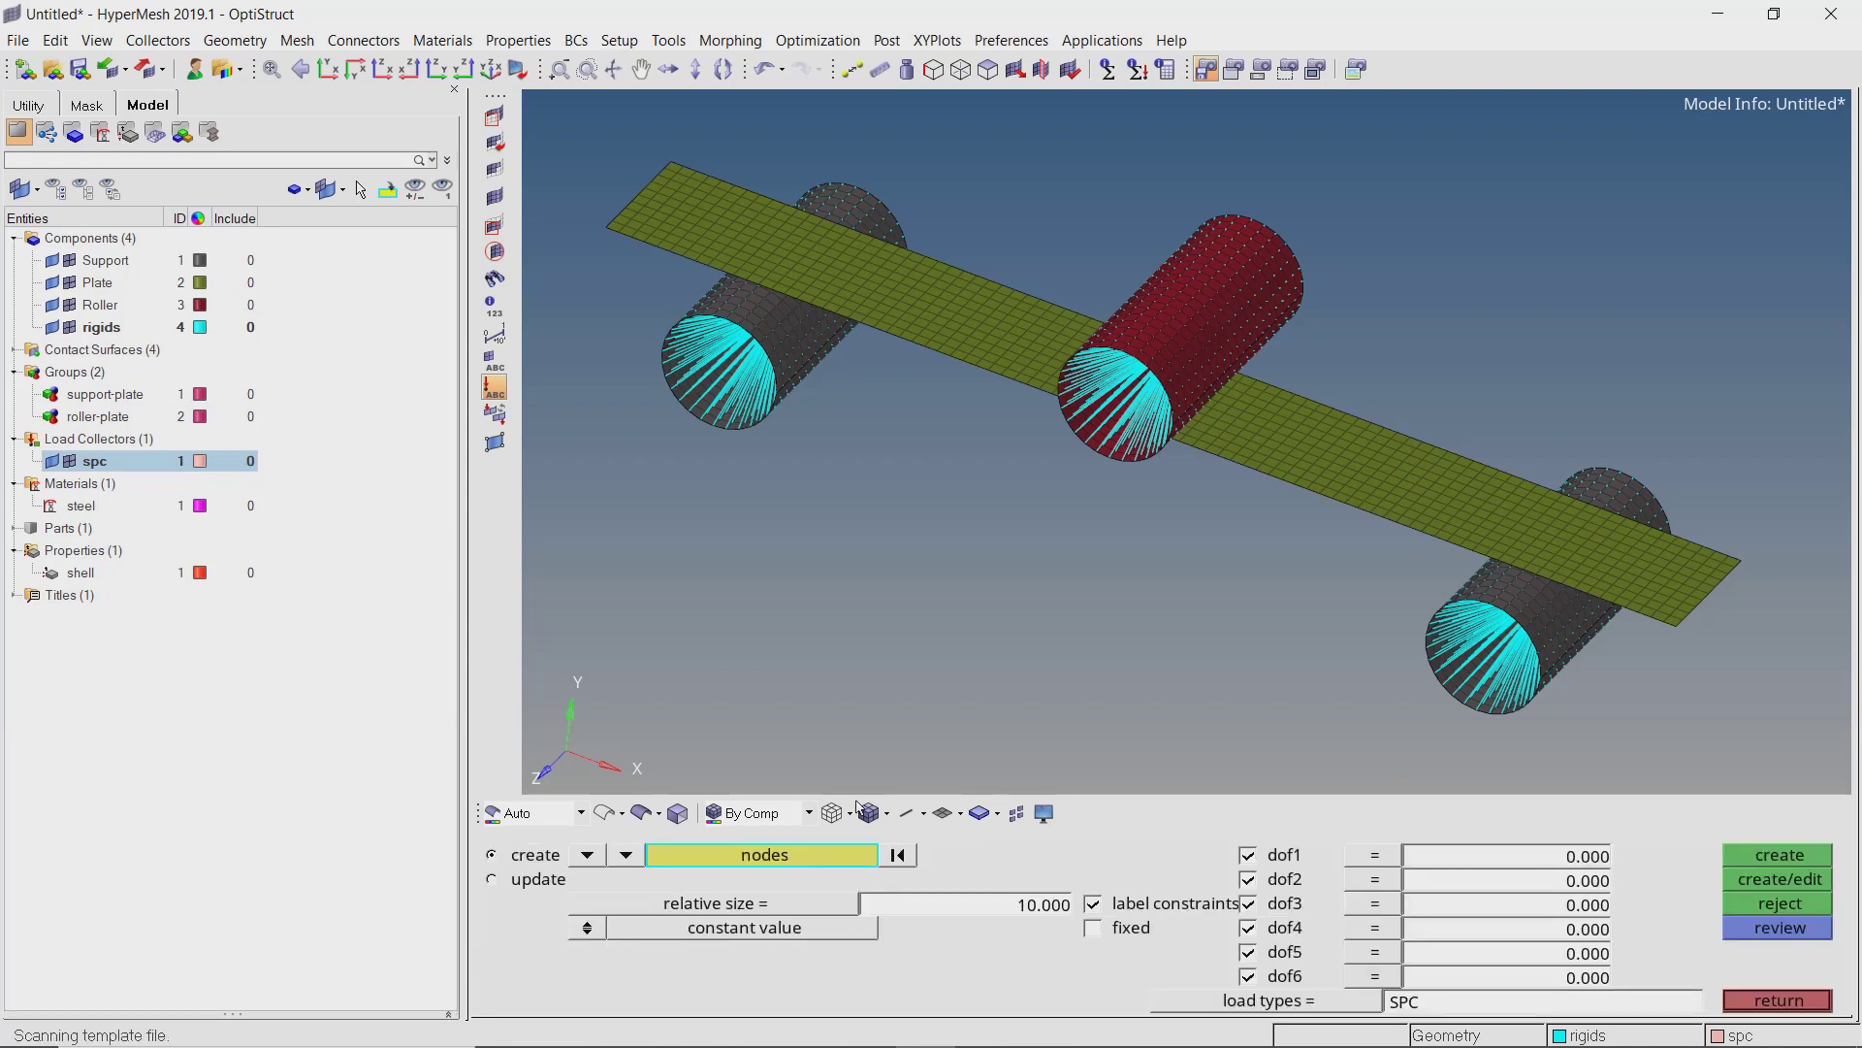
mouse_move(774, 373)
left_mouse_down("ctrl")
mouse_move(790, 388)
mouse_move(803, 373)
left_mouse_up("ctrl")
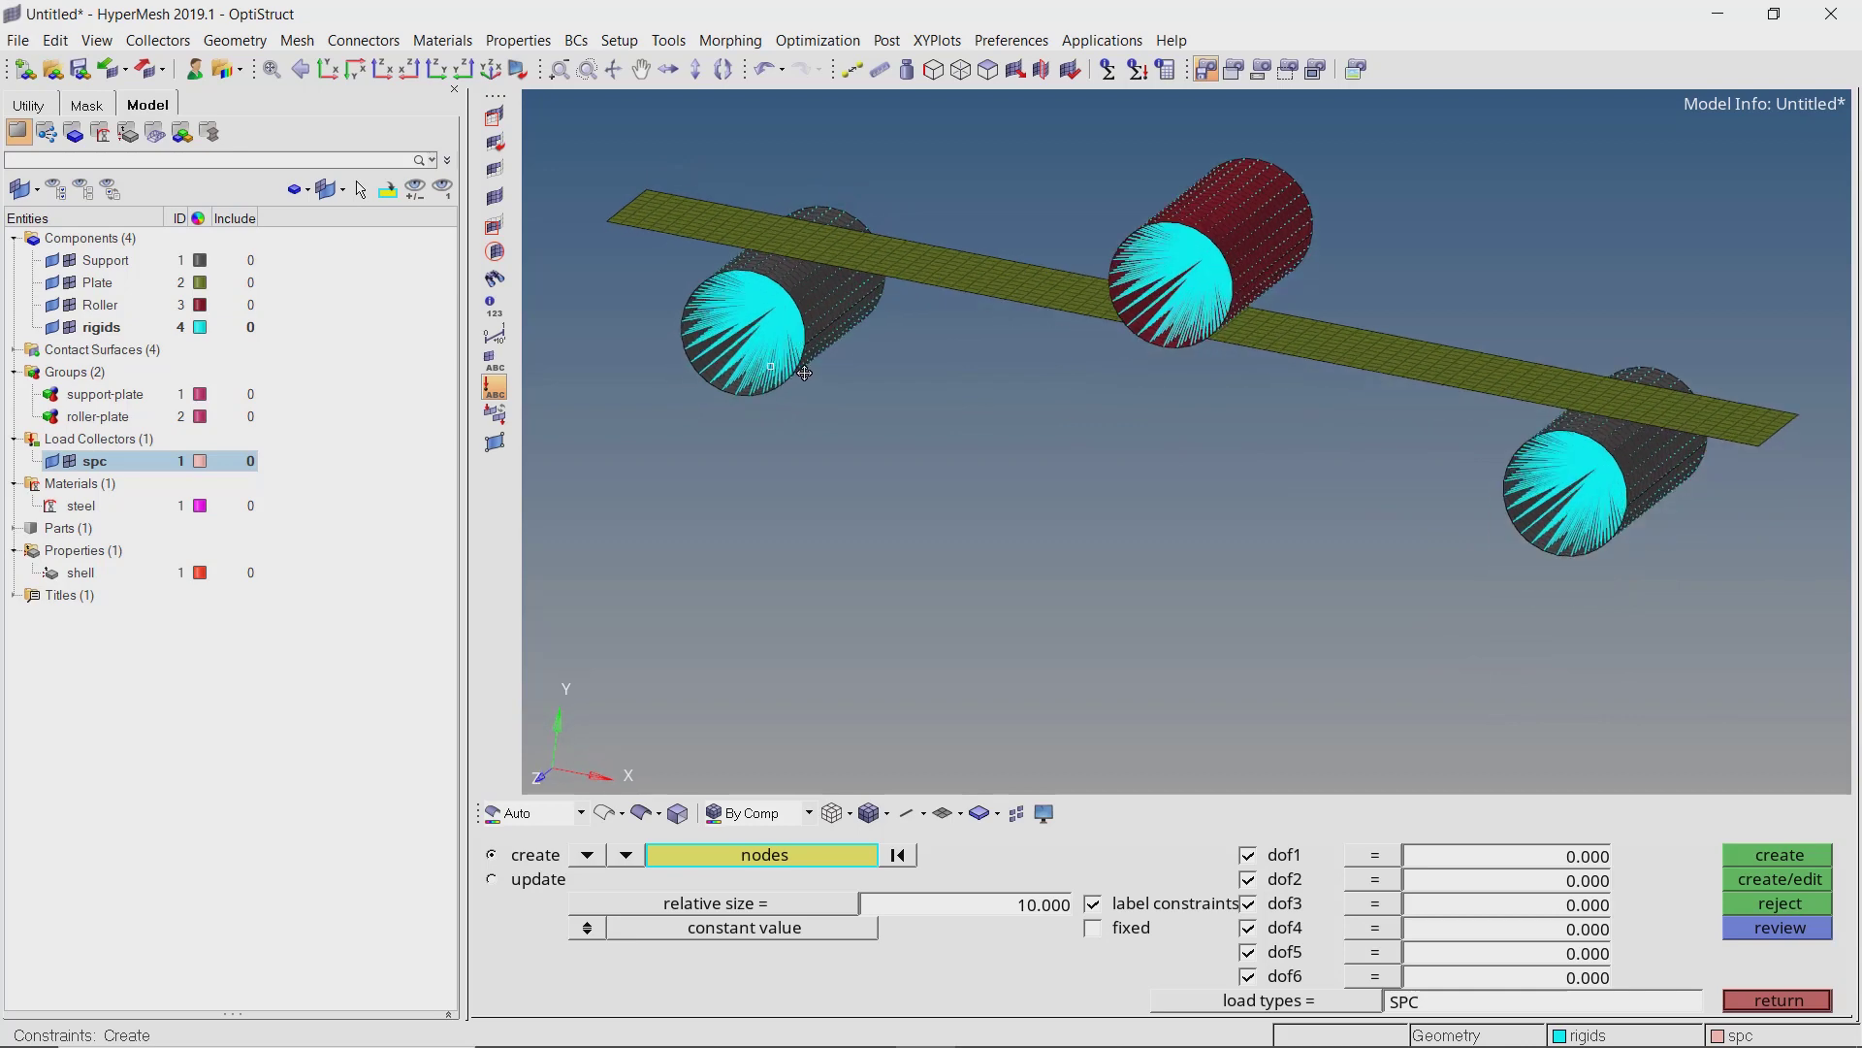
scroll(785, 320, "up", 4)
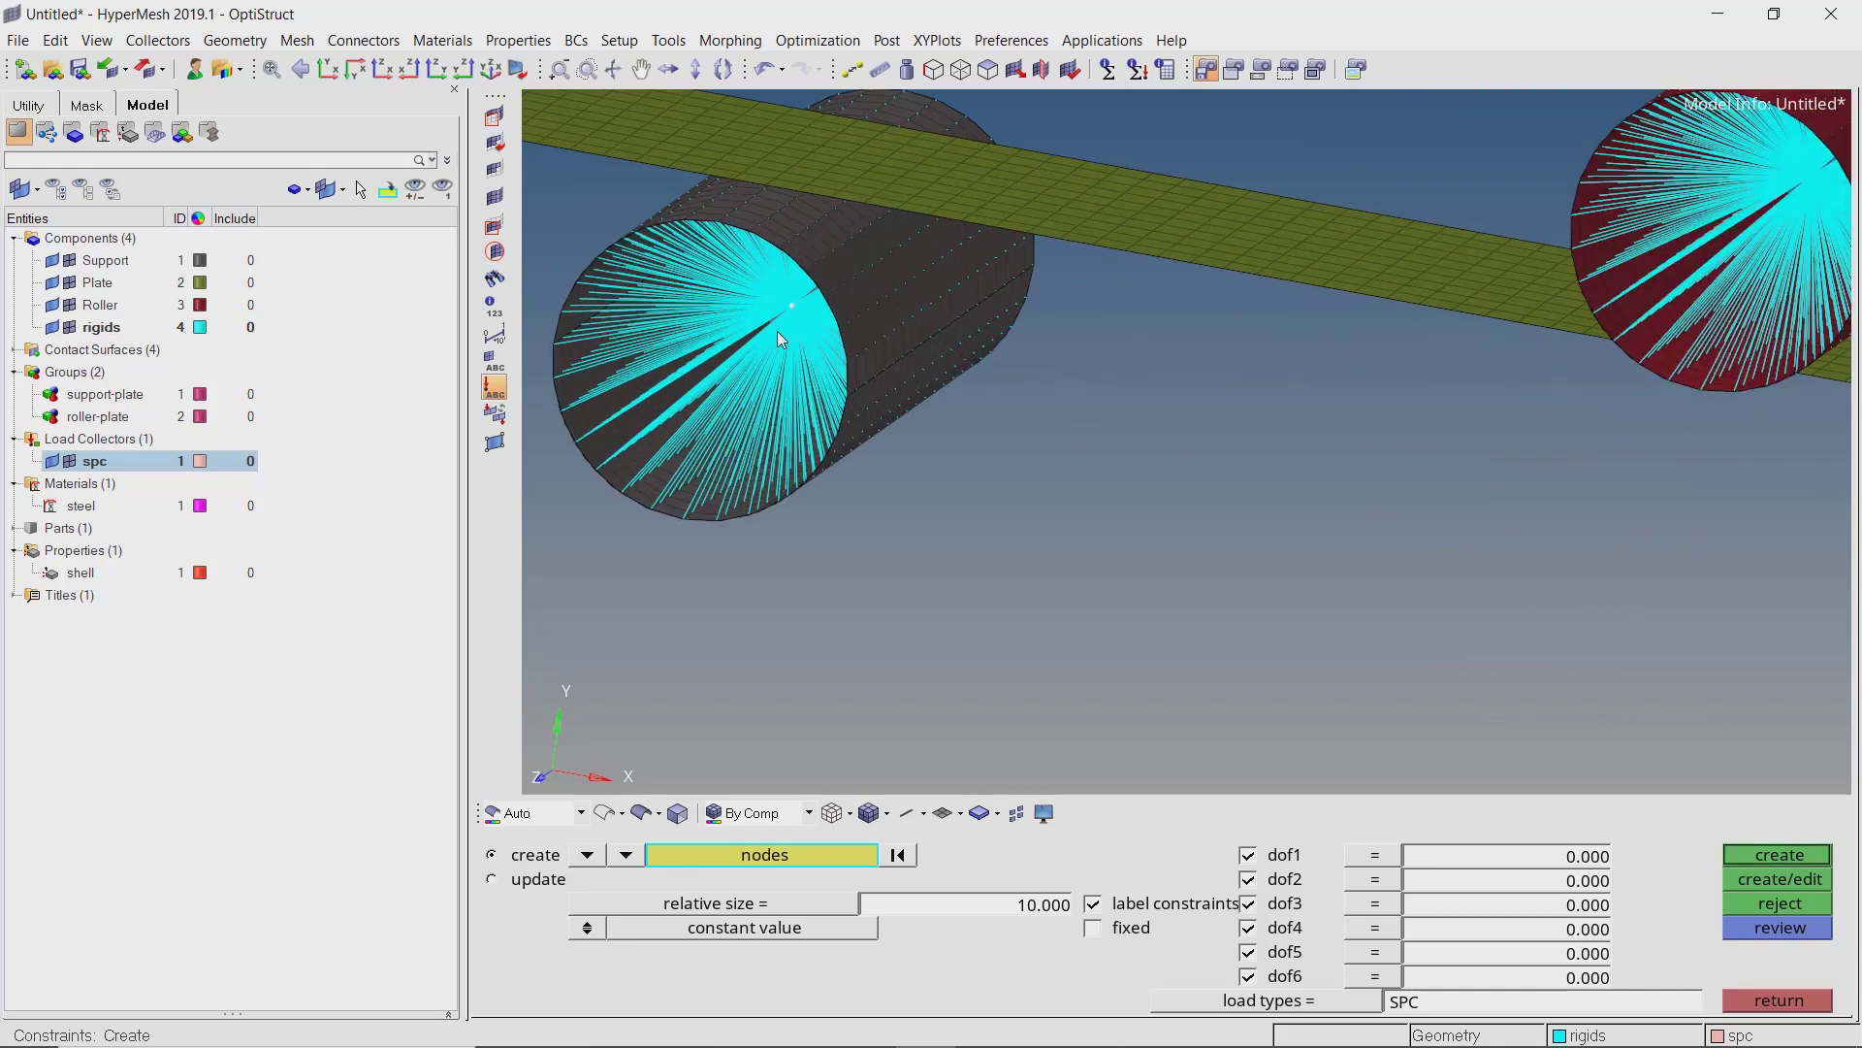
scroll(720, 404, "down", 4)
left_click_drag(1469, 538, 1284, 479, "ctrl")
scroll(1285, 479, "up", 3)
left_click_drag(1471, 464, 1219, 527, "ctrl")
scroll(1356, 515, "down", 4)
scroll(1356, 515, "up", 2)
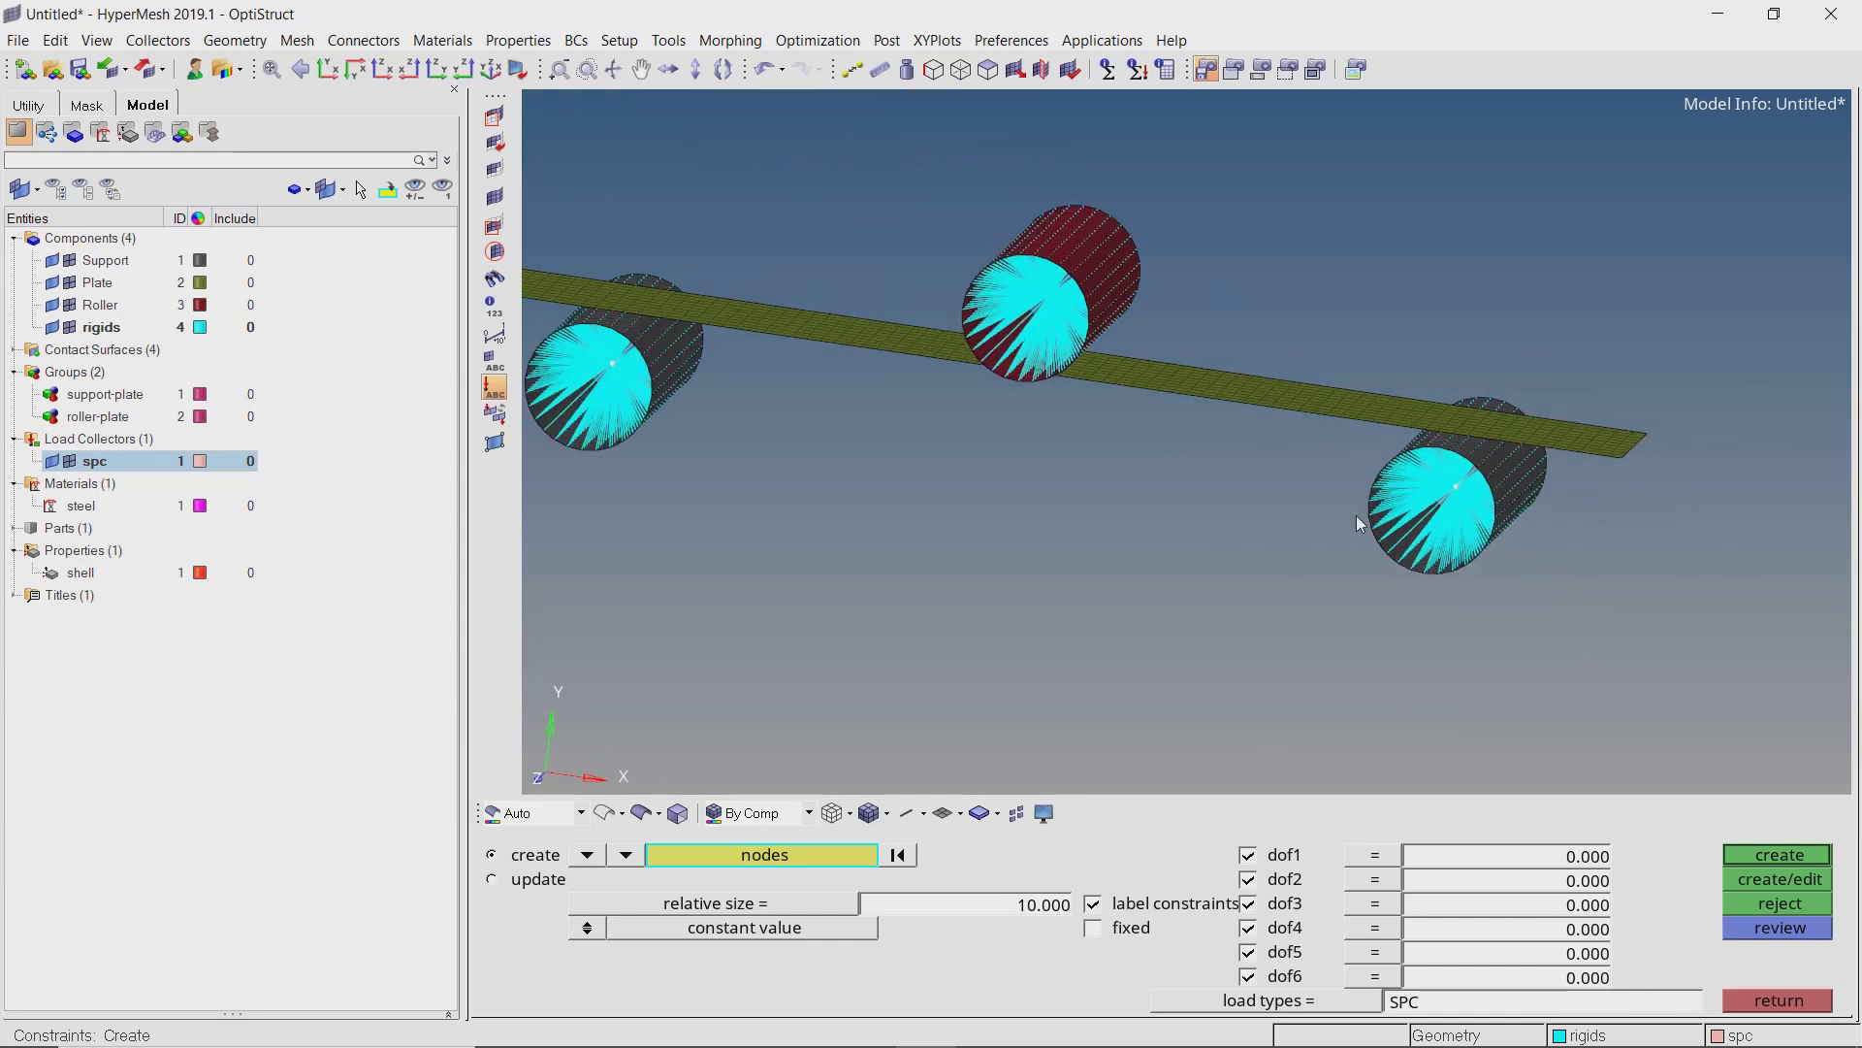
left_click(1800, 850)
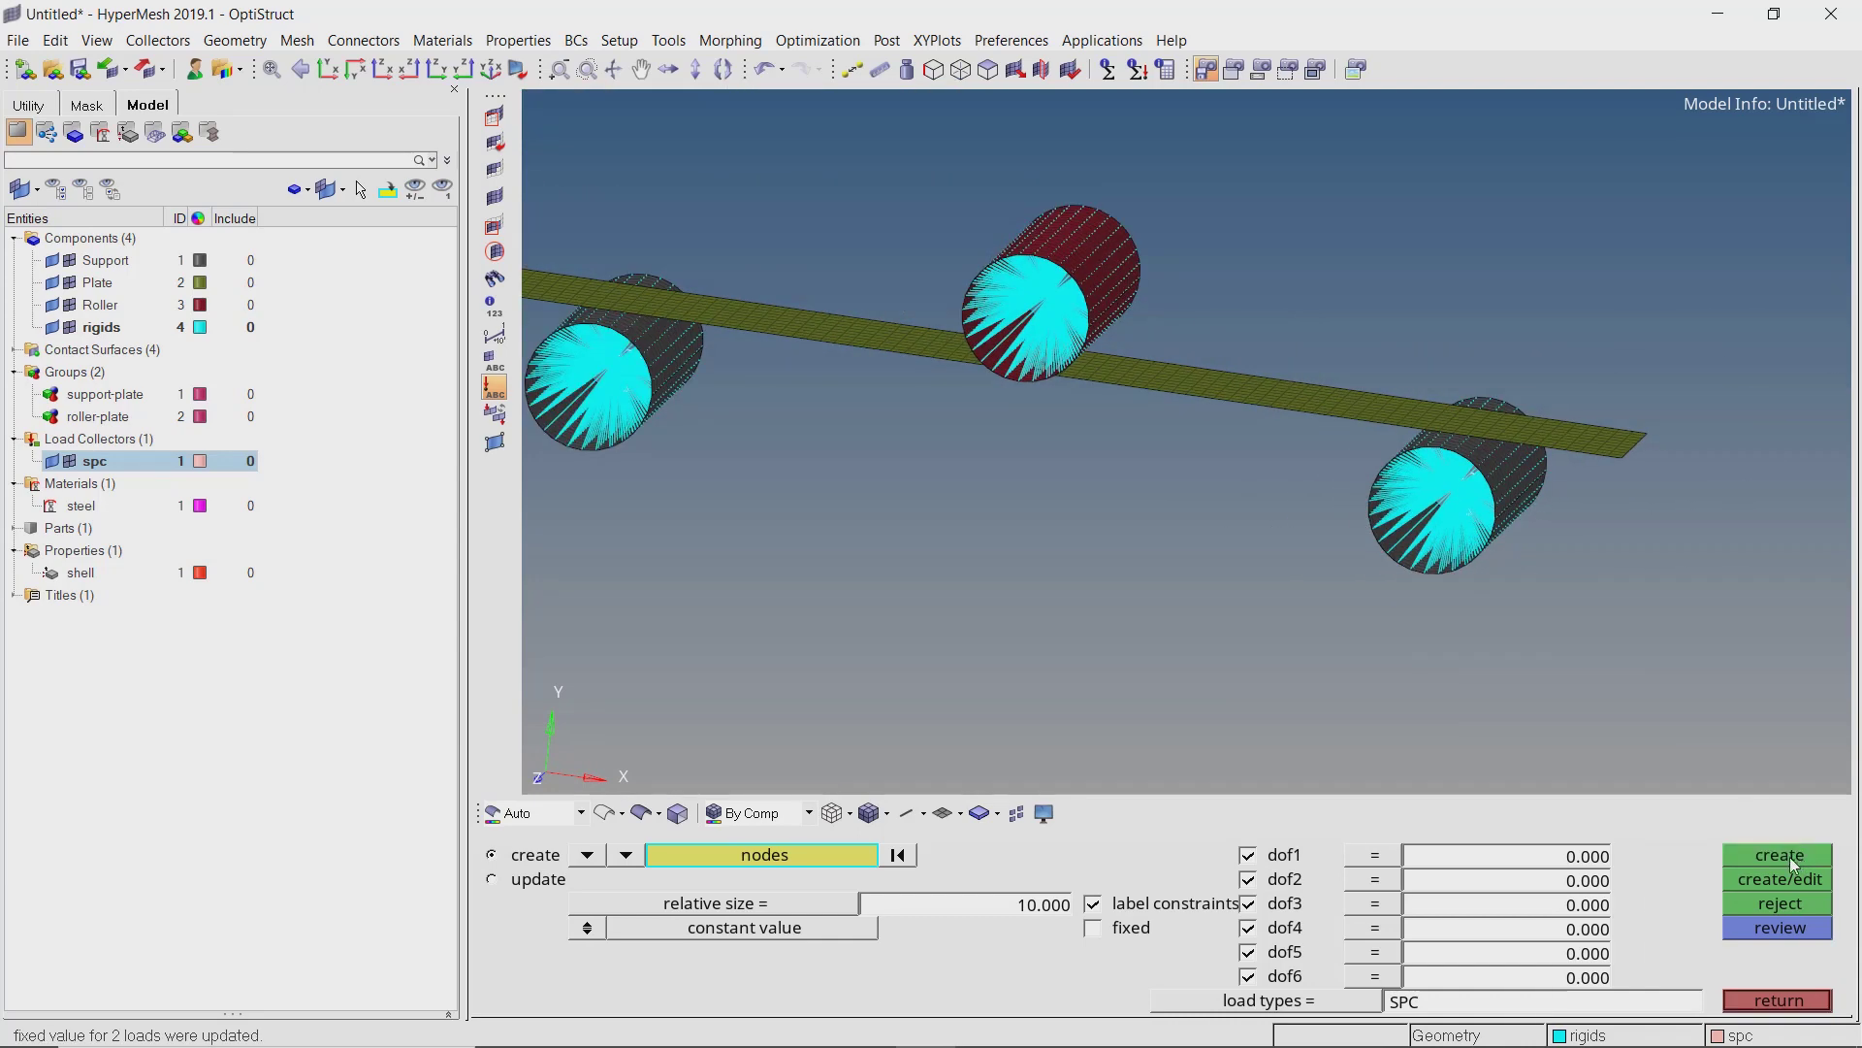
Set the relative display size of the constraints to 50.
left_click(1060, 912)
type("50")
key("Return")
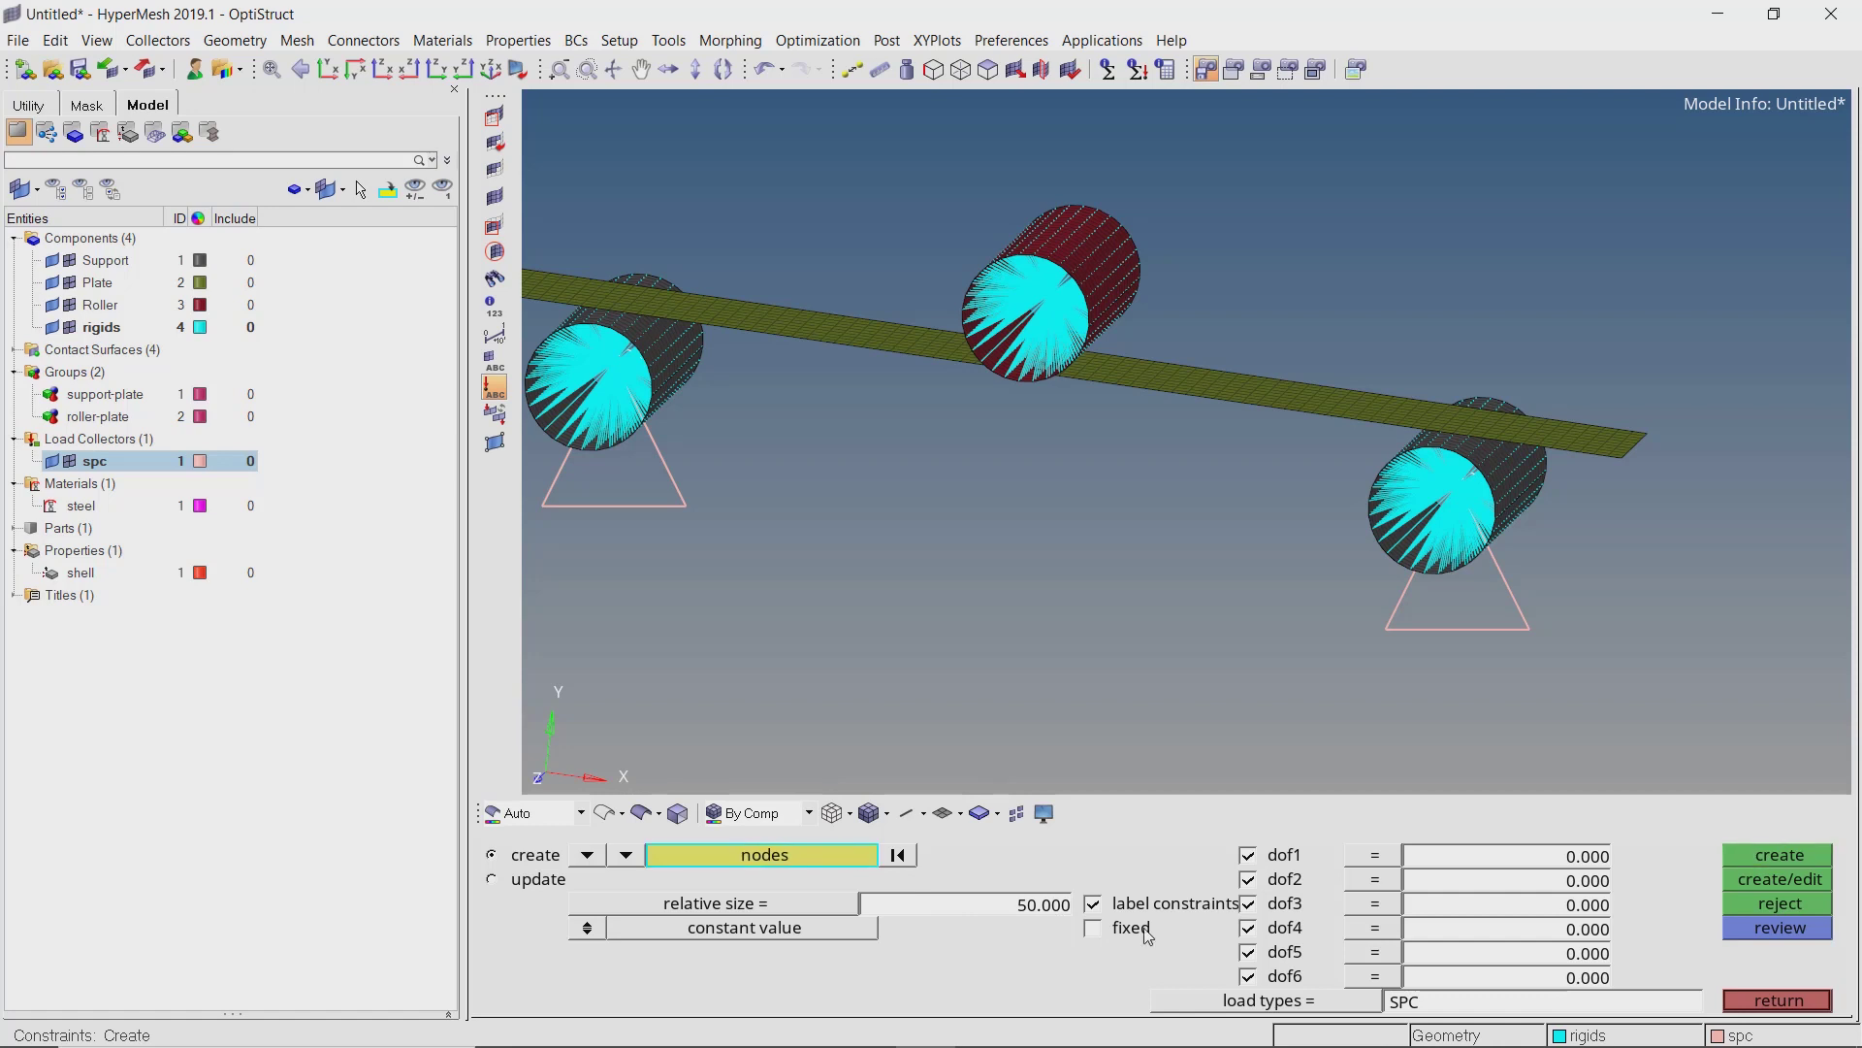
Create SPC constraints with dof1 to dof3 fixed at 0 on the nodes along both short end edges of the plate.
left_click(866, 857)
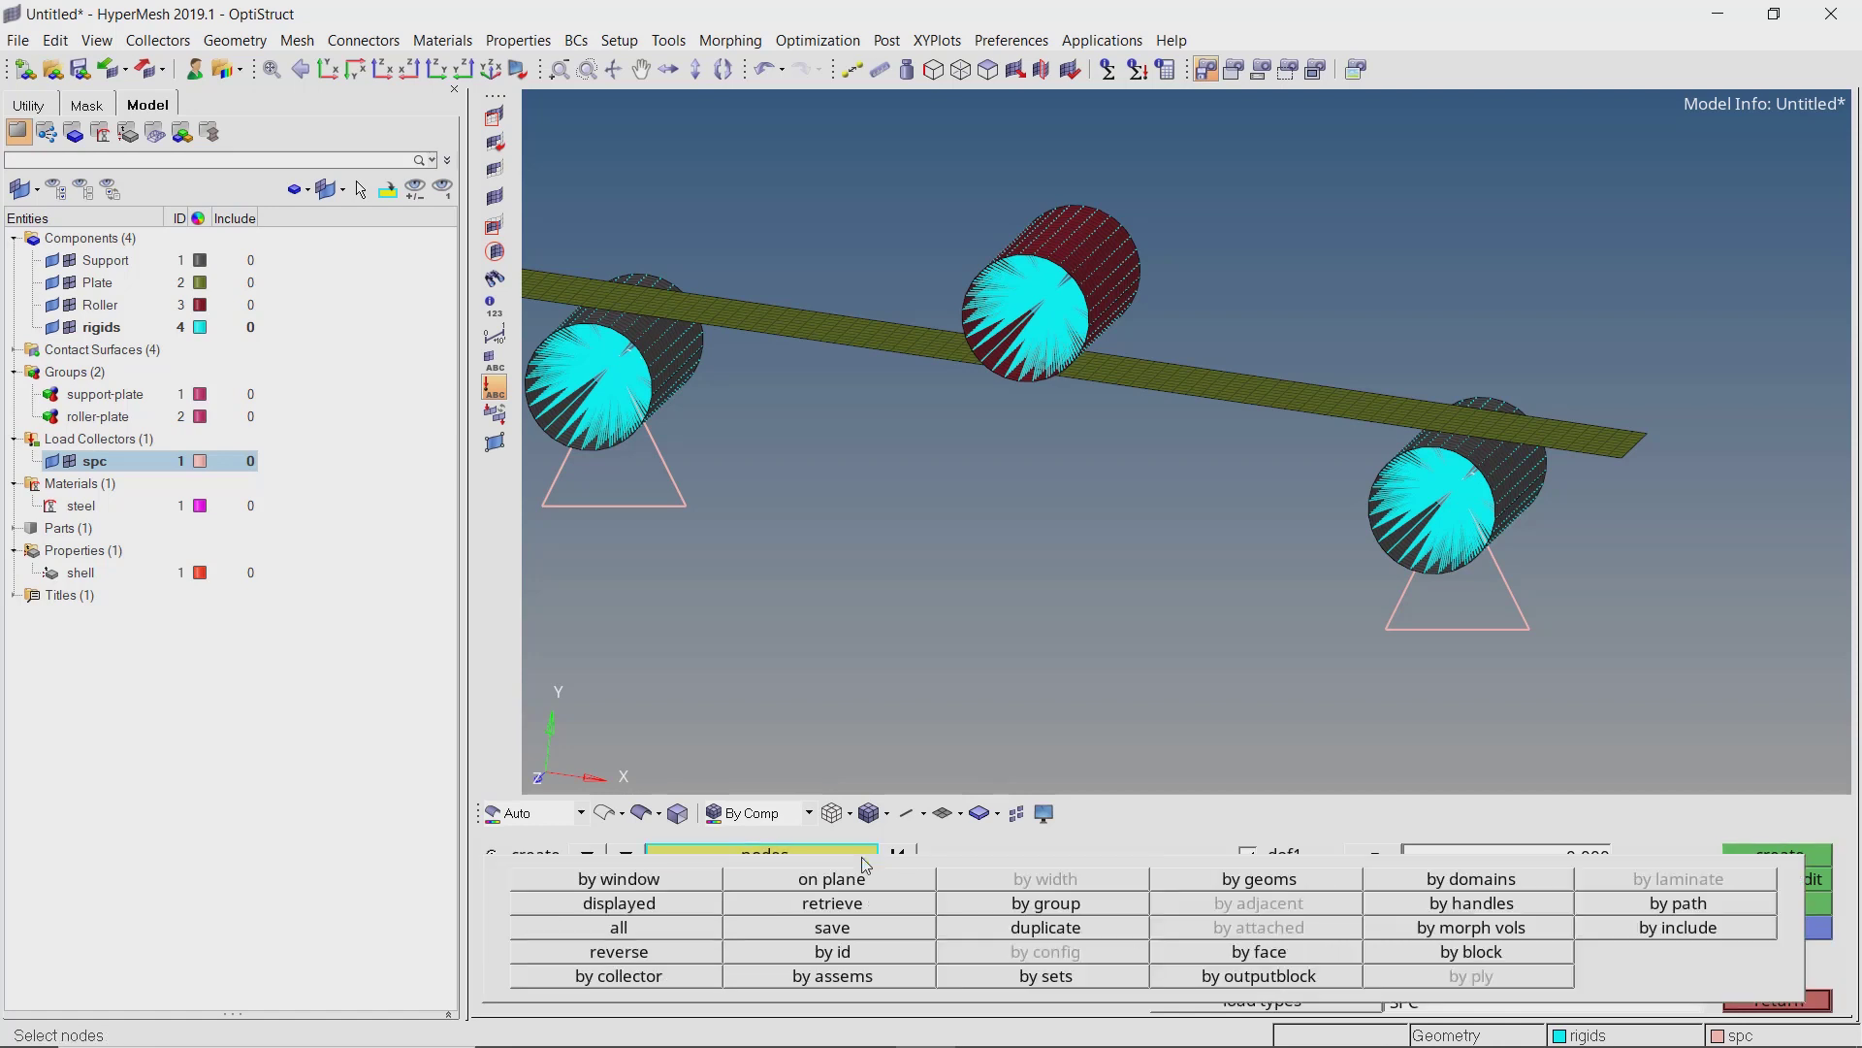
left_click(1209, 887)
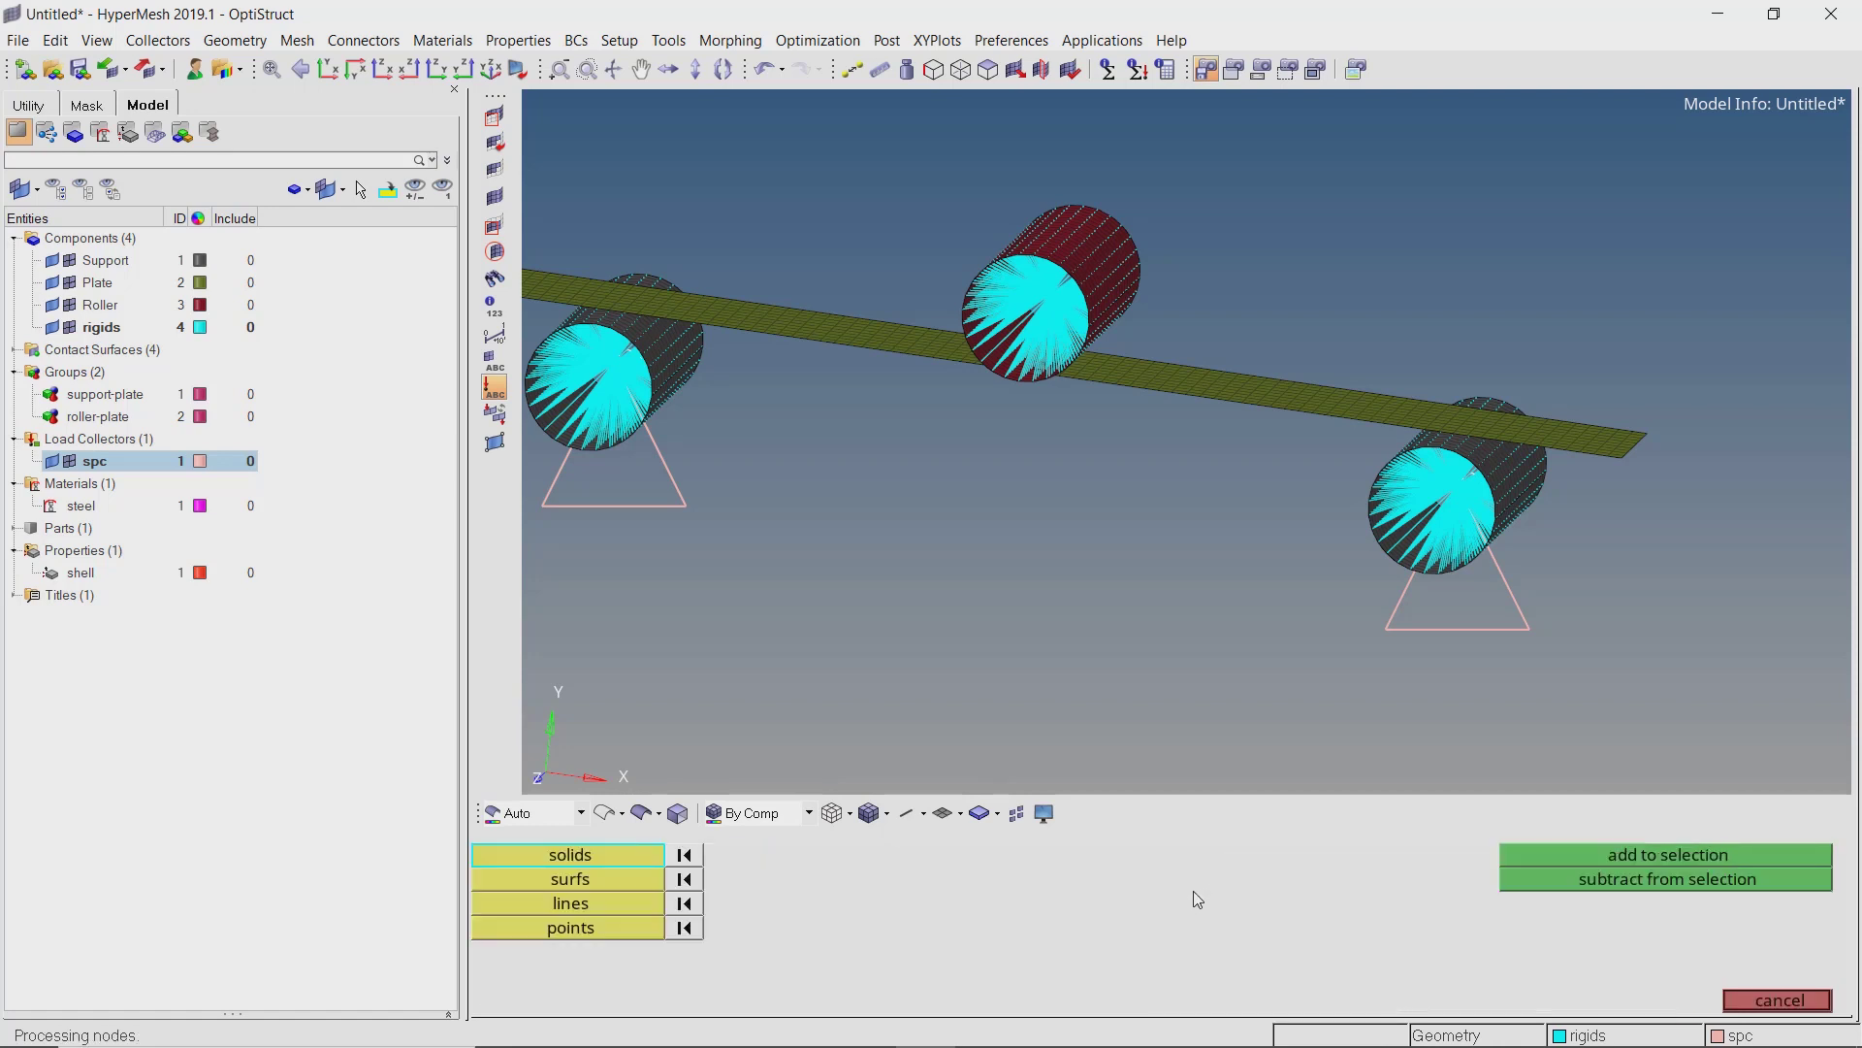
left_click(626, 902)
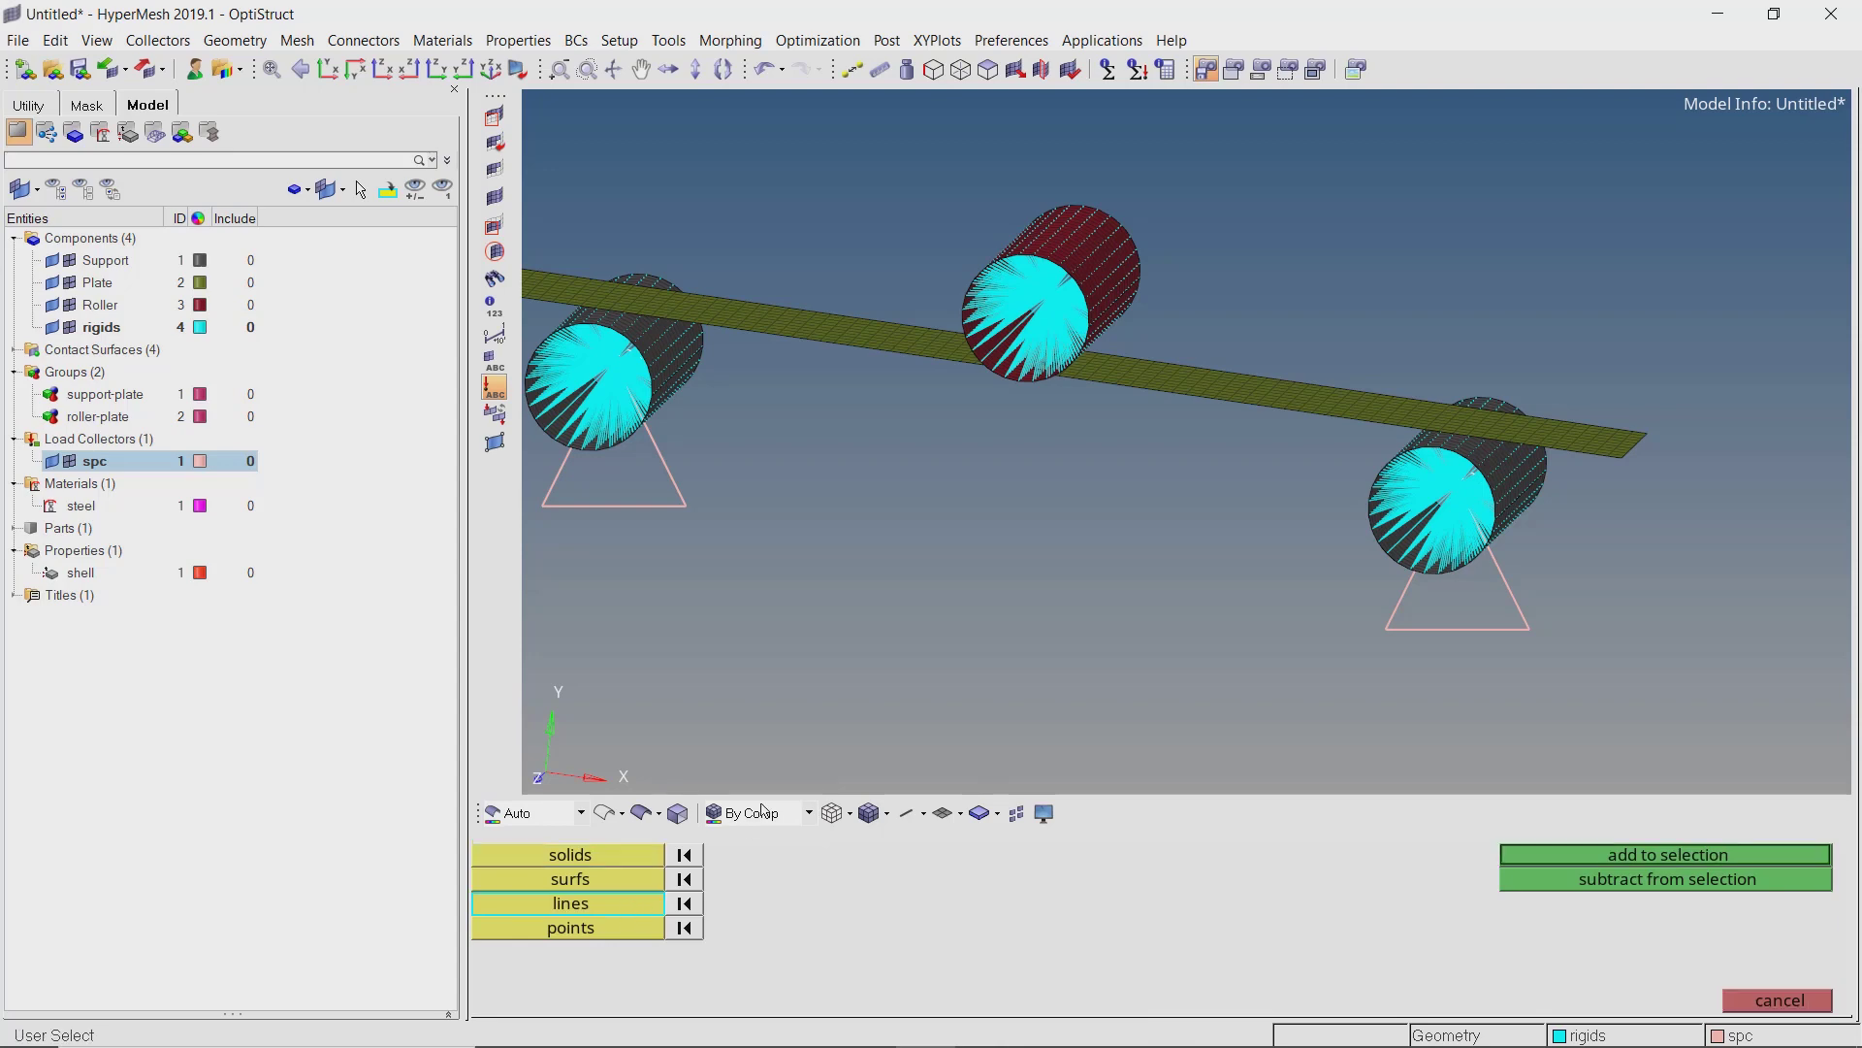
left_click_drag(1278, 401, 1569, 493, "ctrl")
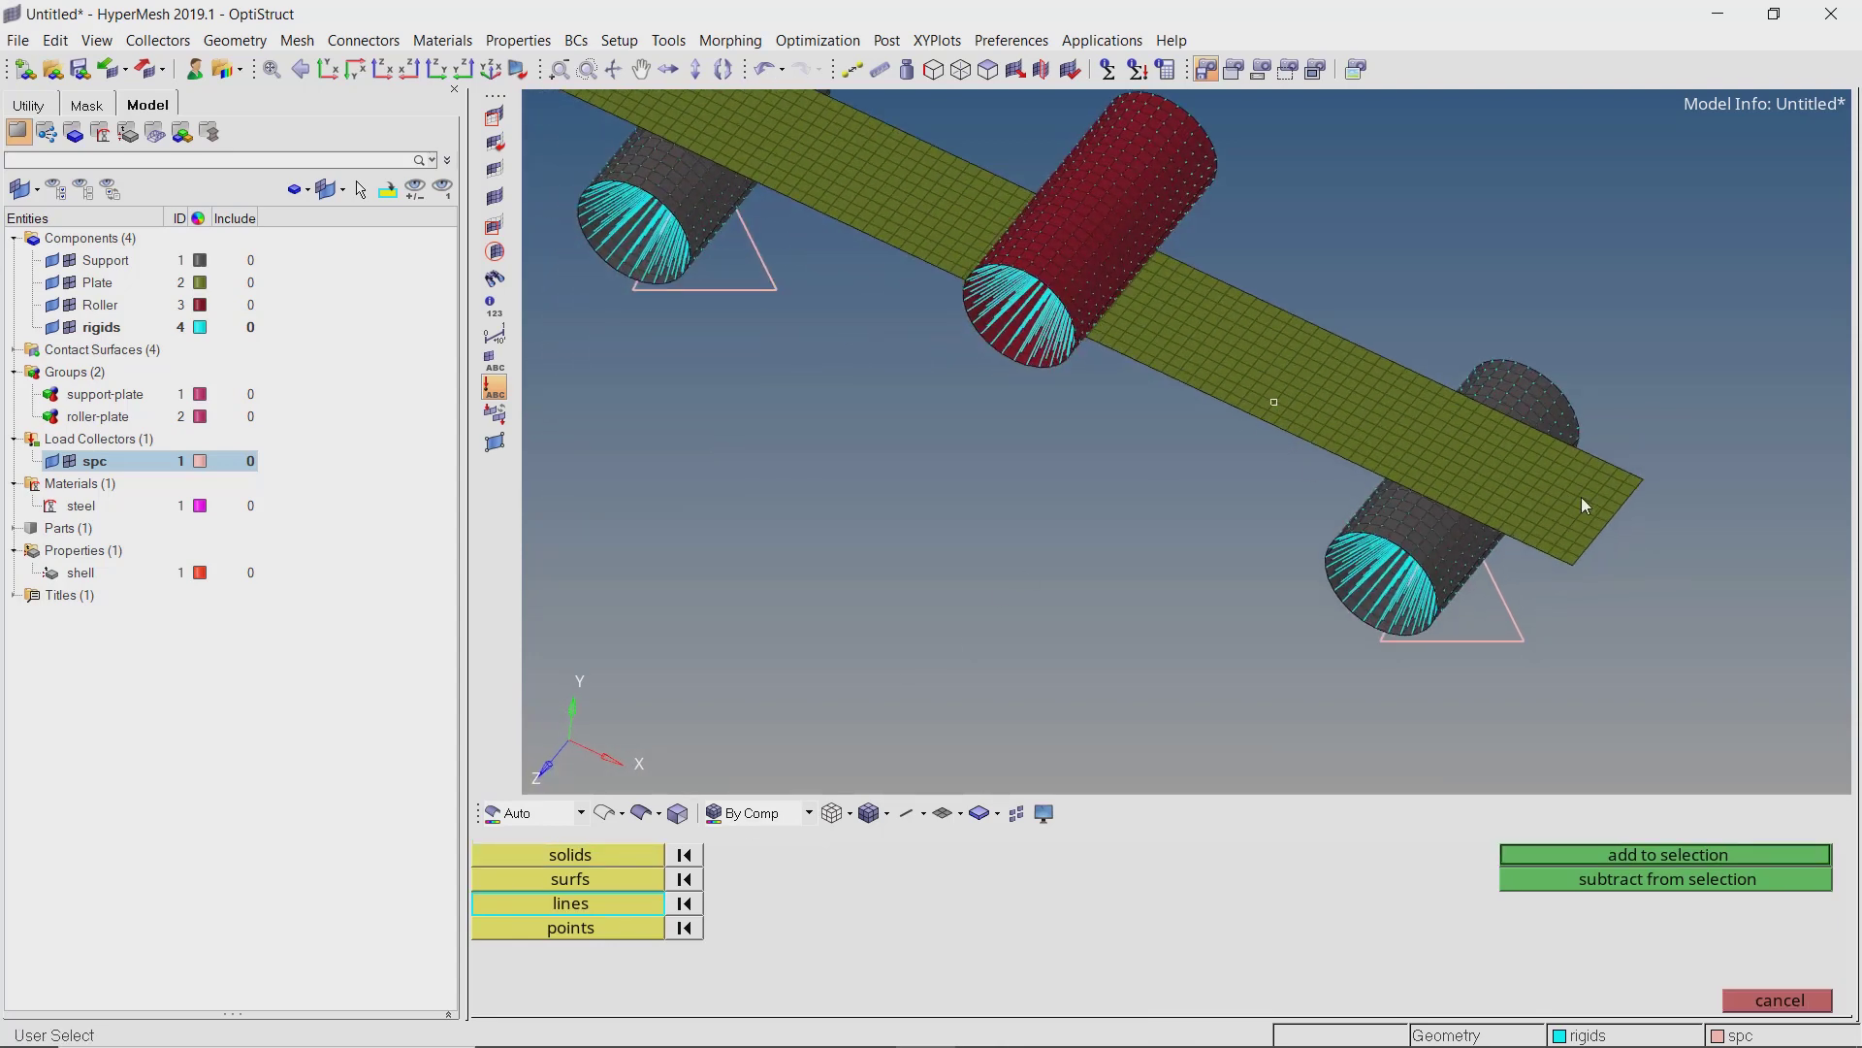
left_click_drag(1329, 417, 975, 241, "ctrl")
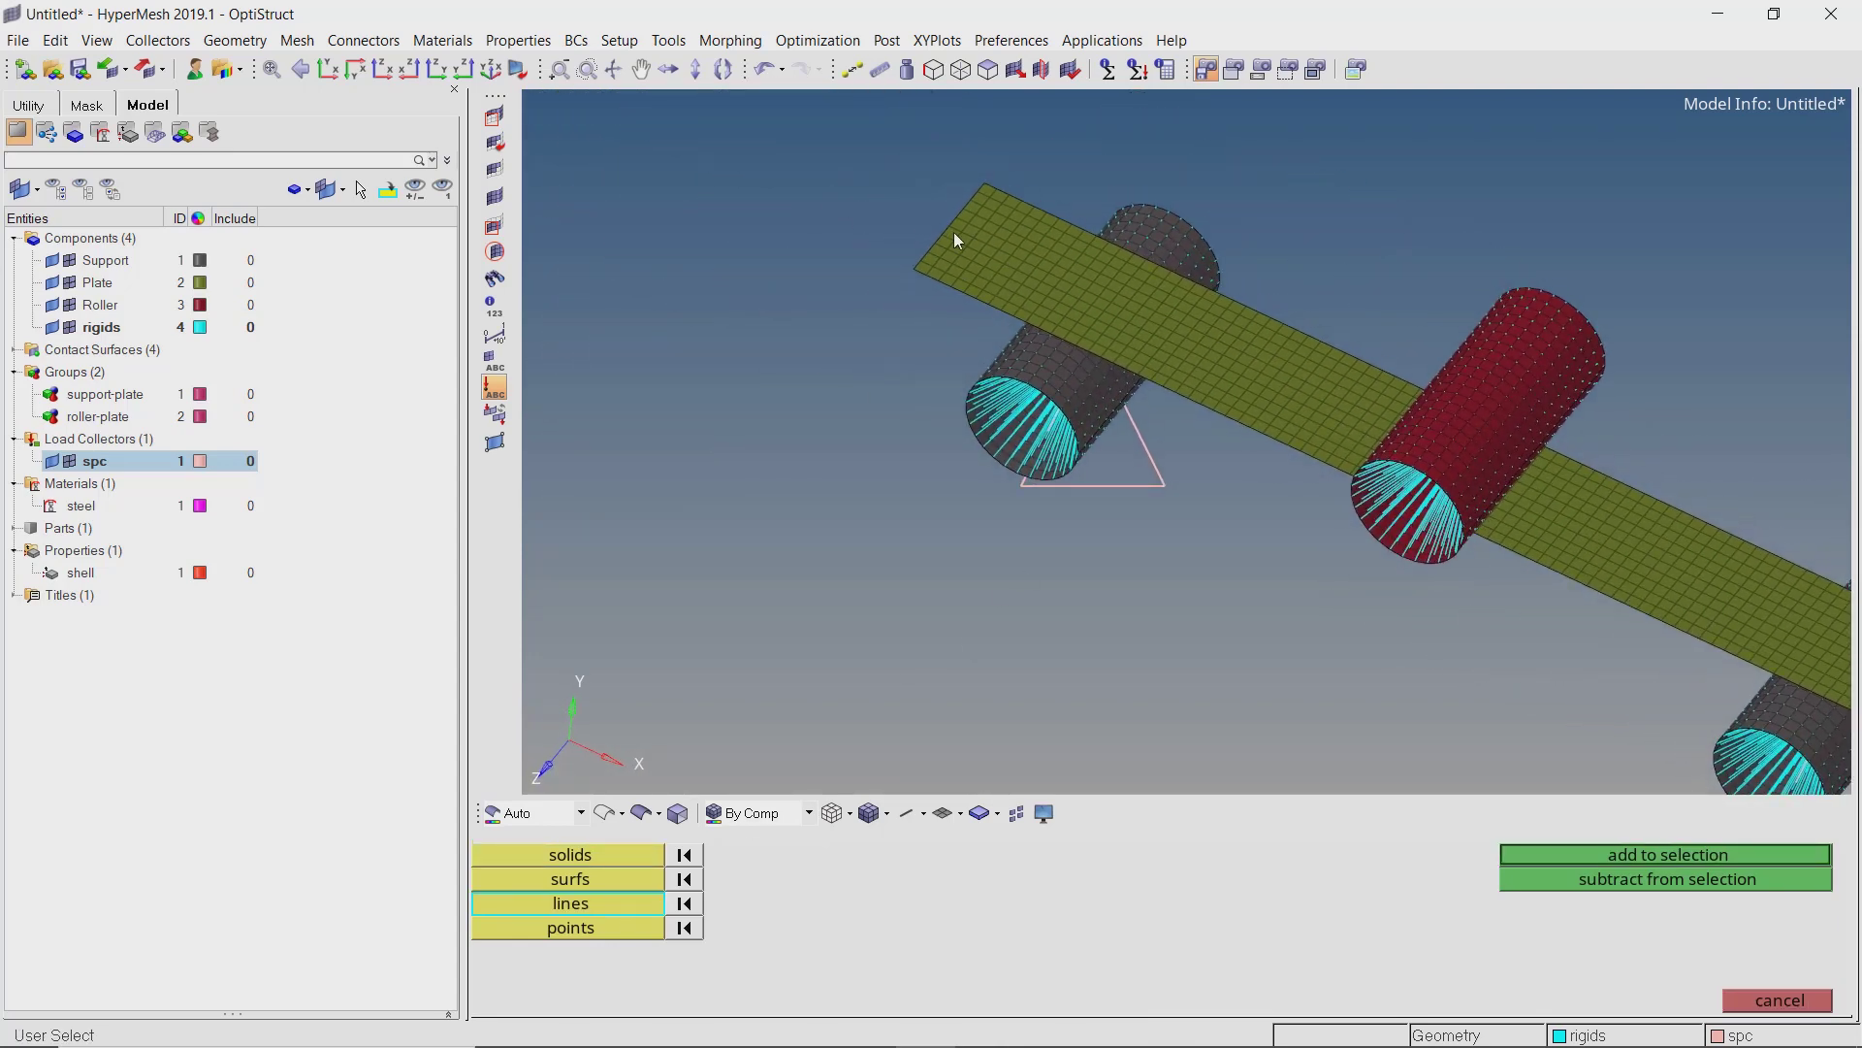
left_click(1639, 855)
left_click(1248, 976)
left_click(1248, 951)
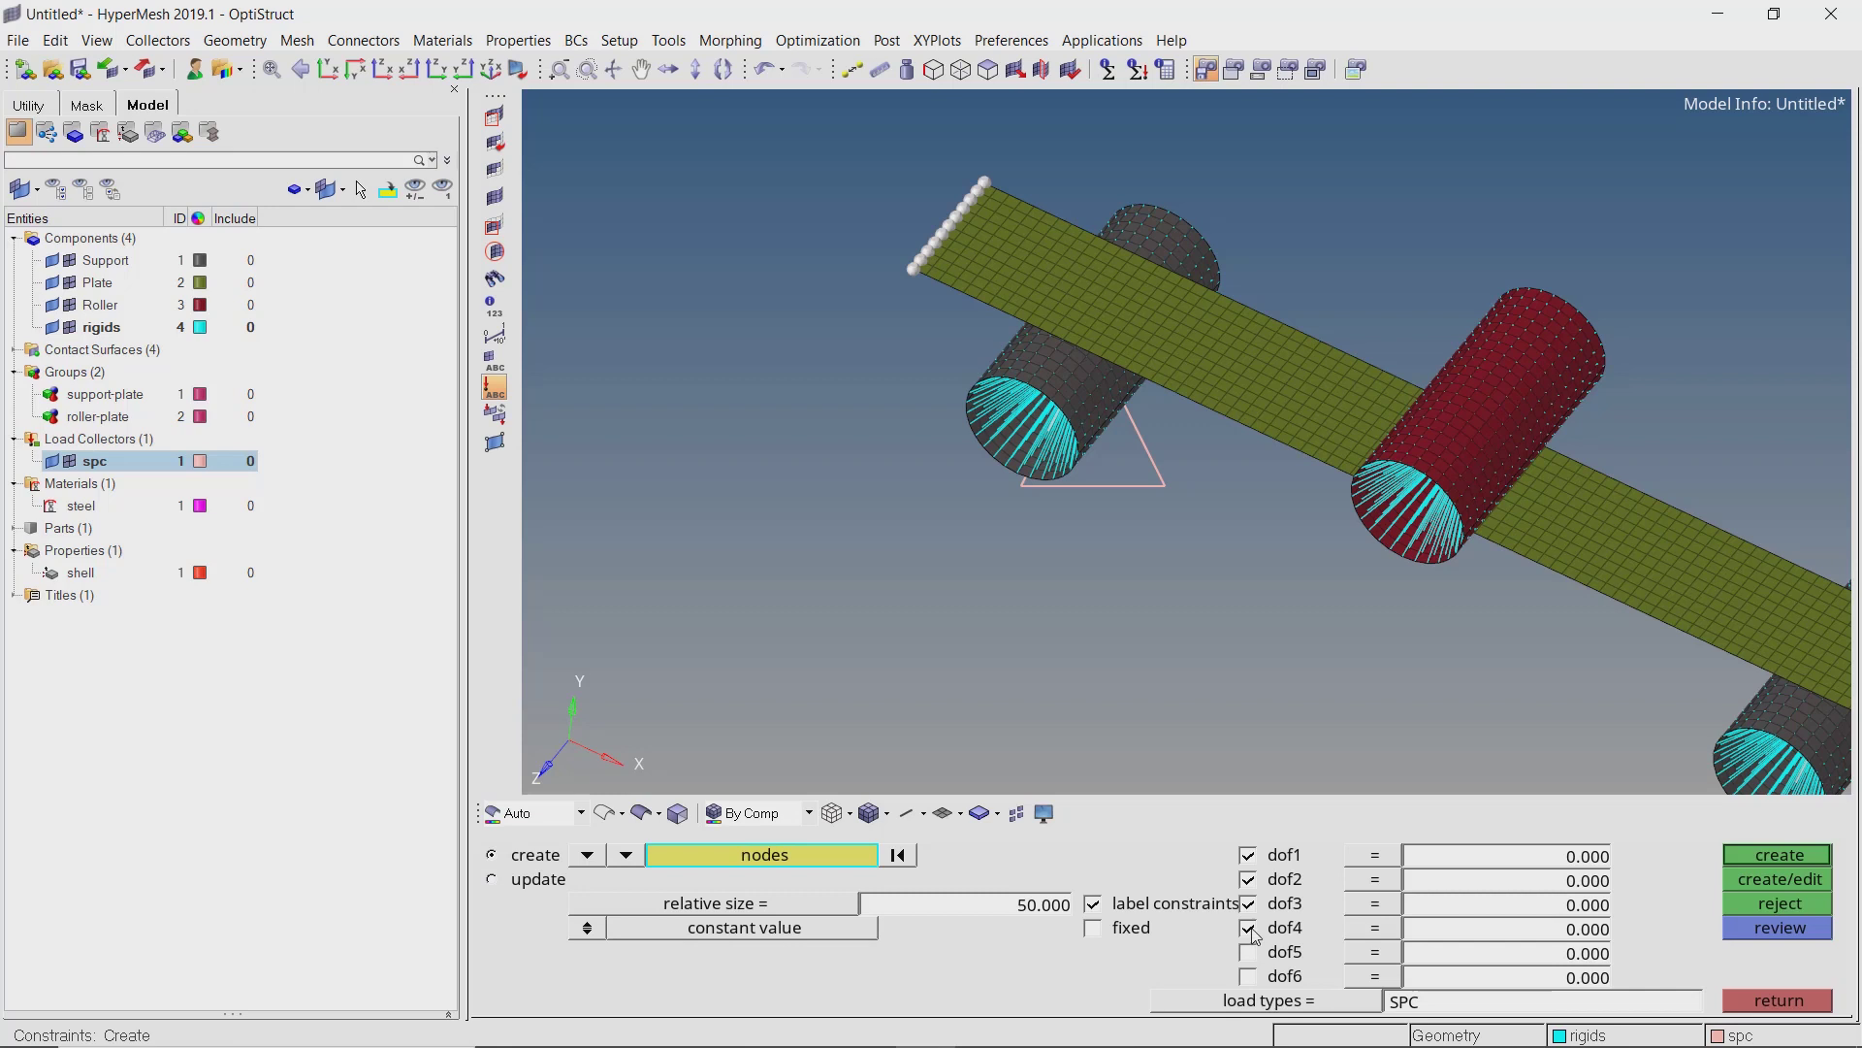
left_click(1810, 855)
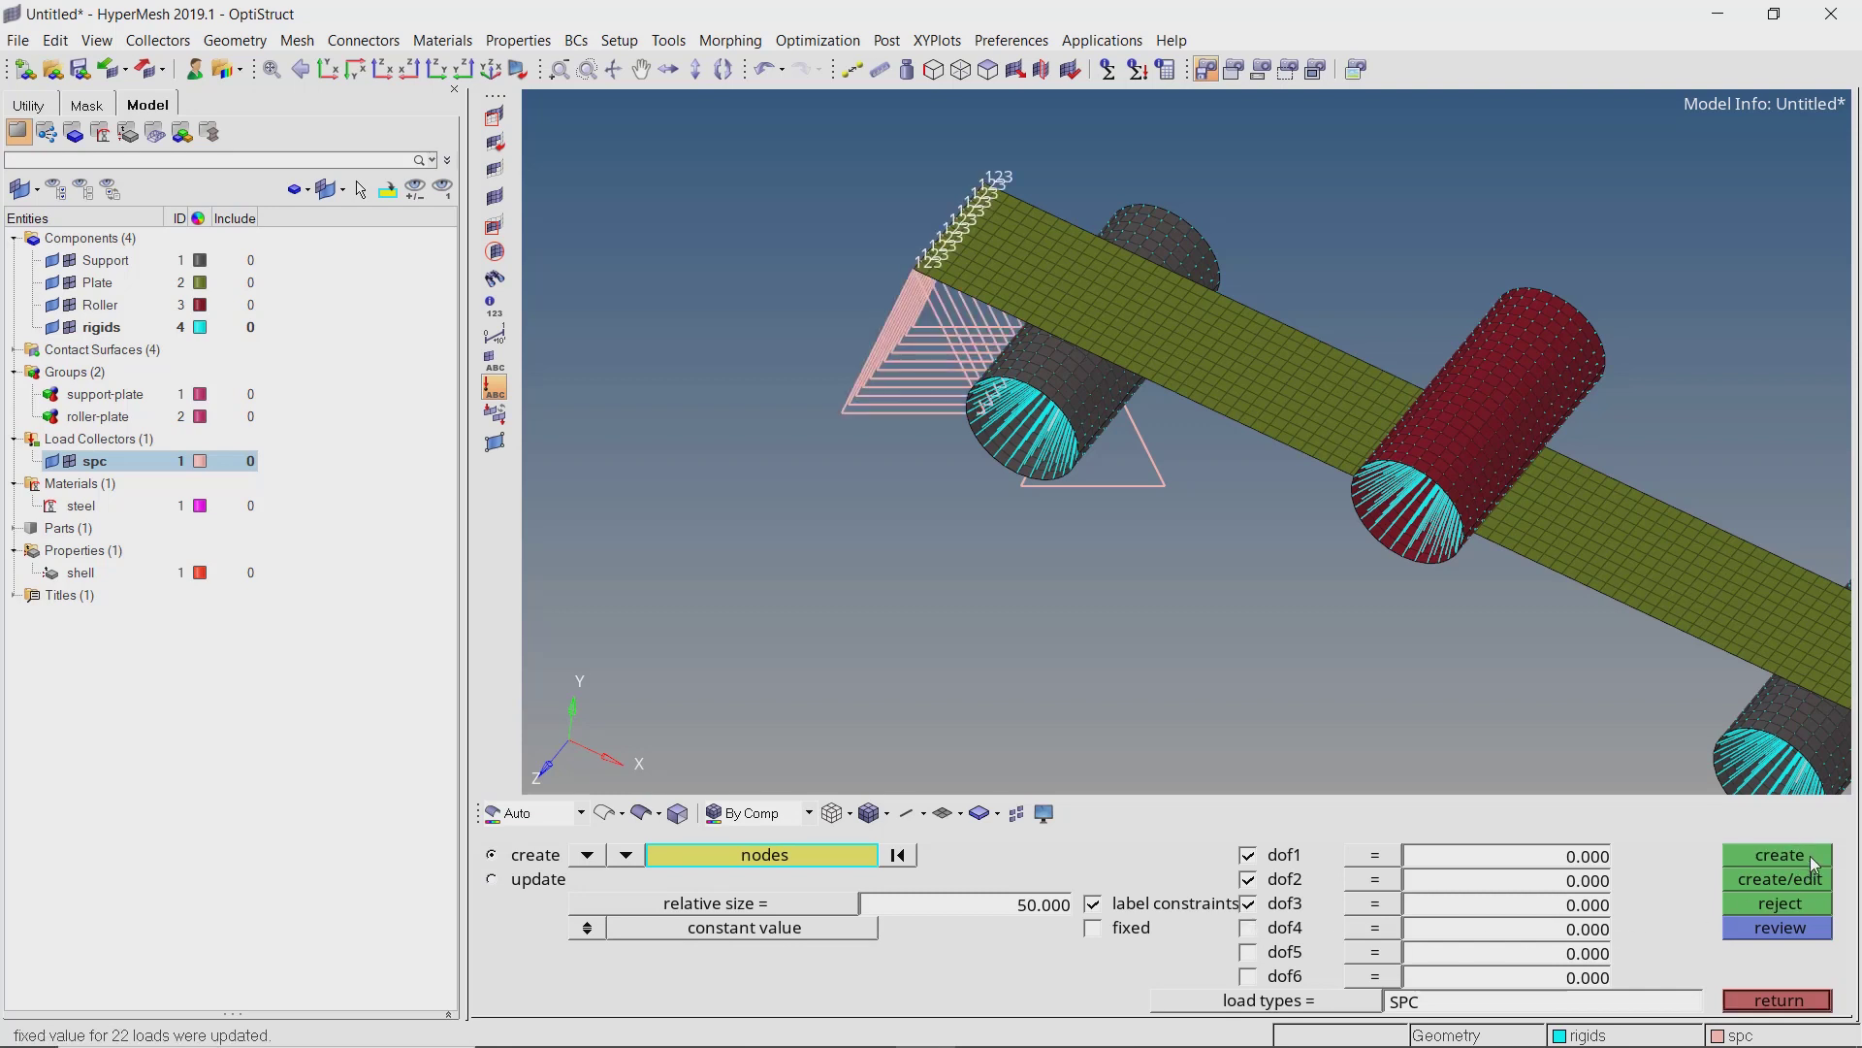
Create an SPC on the roller's central rigid node with dof1 to dof6 active, dof2 set to -20 and the others 0.
right_click_drag(1585, 541, 1296, 433, "ctrl")
mouse_move(1238, 446)
left_mouse_down("ctrl")
mouse_move(1351, 433)
mouse_move(1282, 450)
left_mouse_up("ctrl")
scroll(1173, 433, "up", 5)
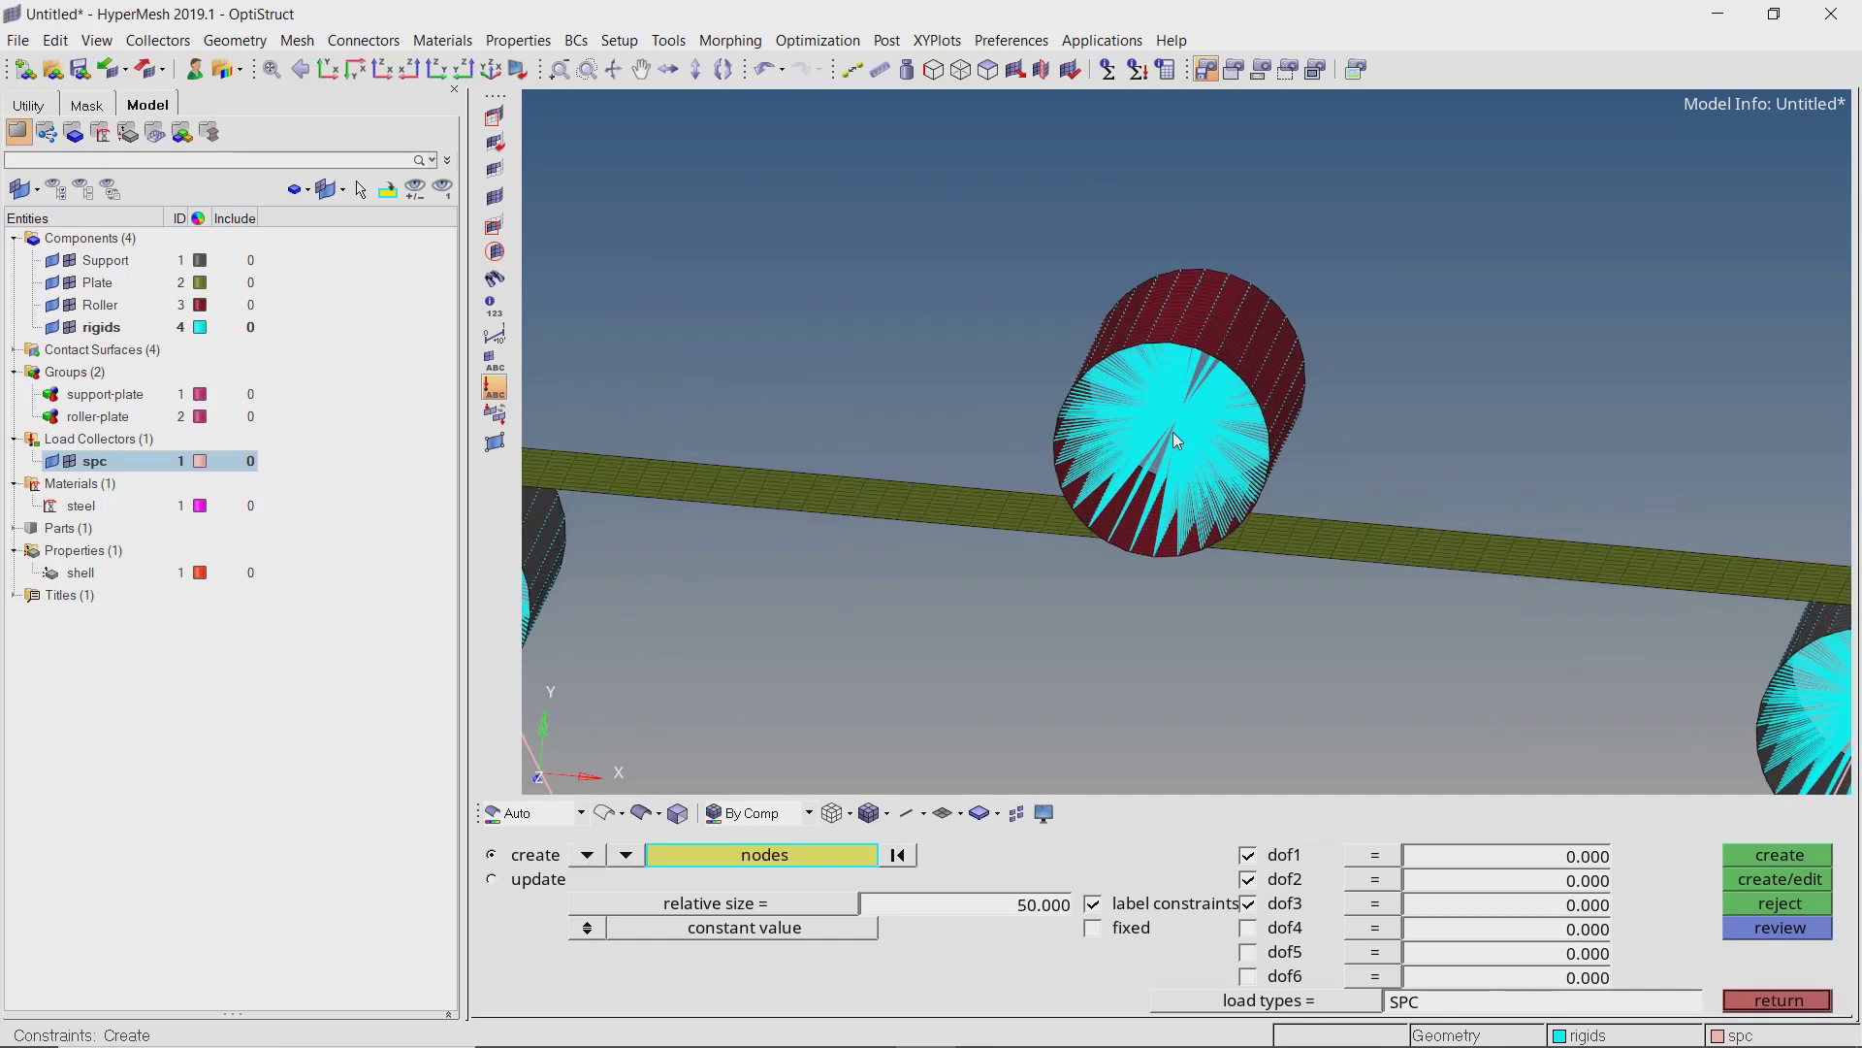
left_click(1184, 397)
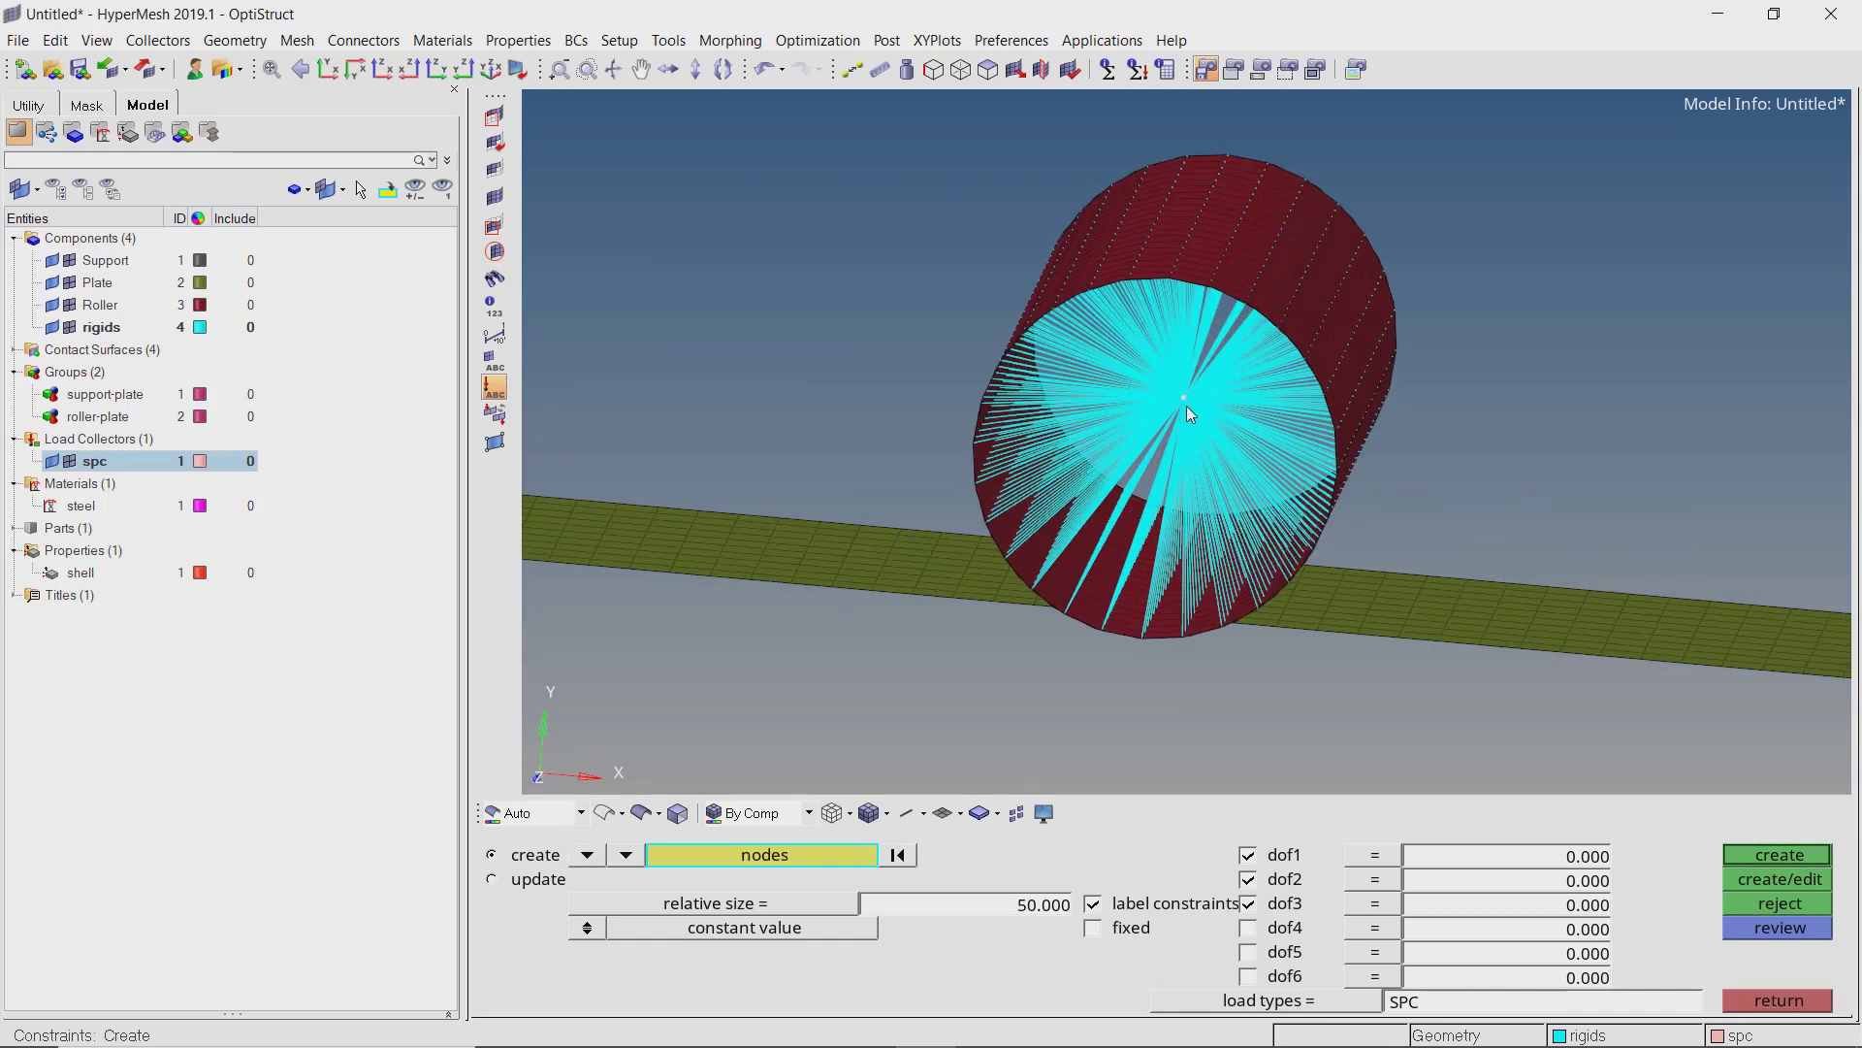
left_click(1251, 932)
left_click(1251, 955)
left_click(1582, 886)
key("BackSpace")
key("Return")
left_click(1760, 855)
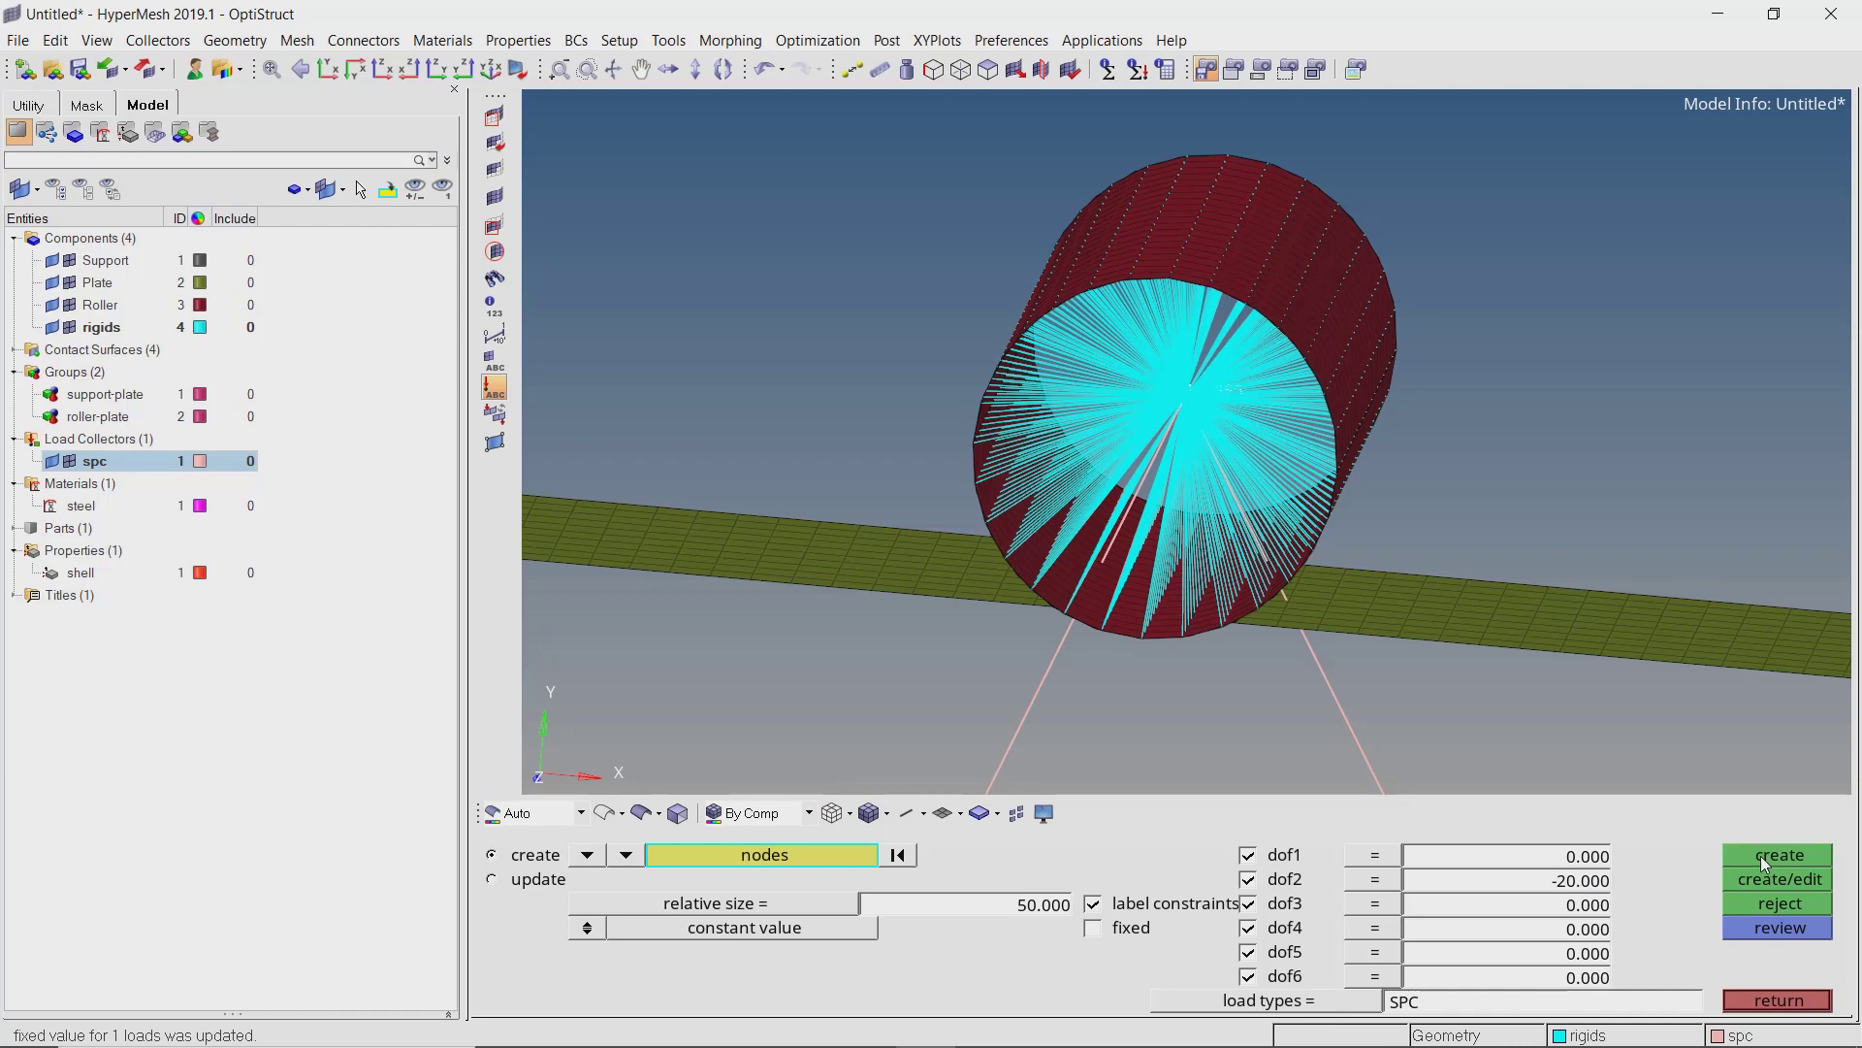
left_click(1777, 997)
Check the constraints on the whole model and hide the loads of the spc load collector.
scroll(1261, 538, "down", 8)
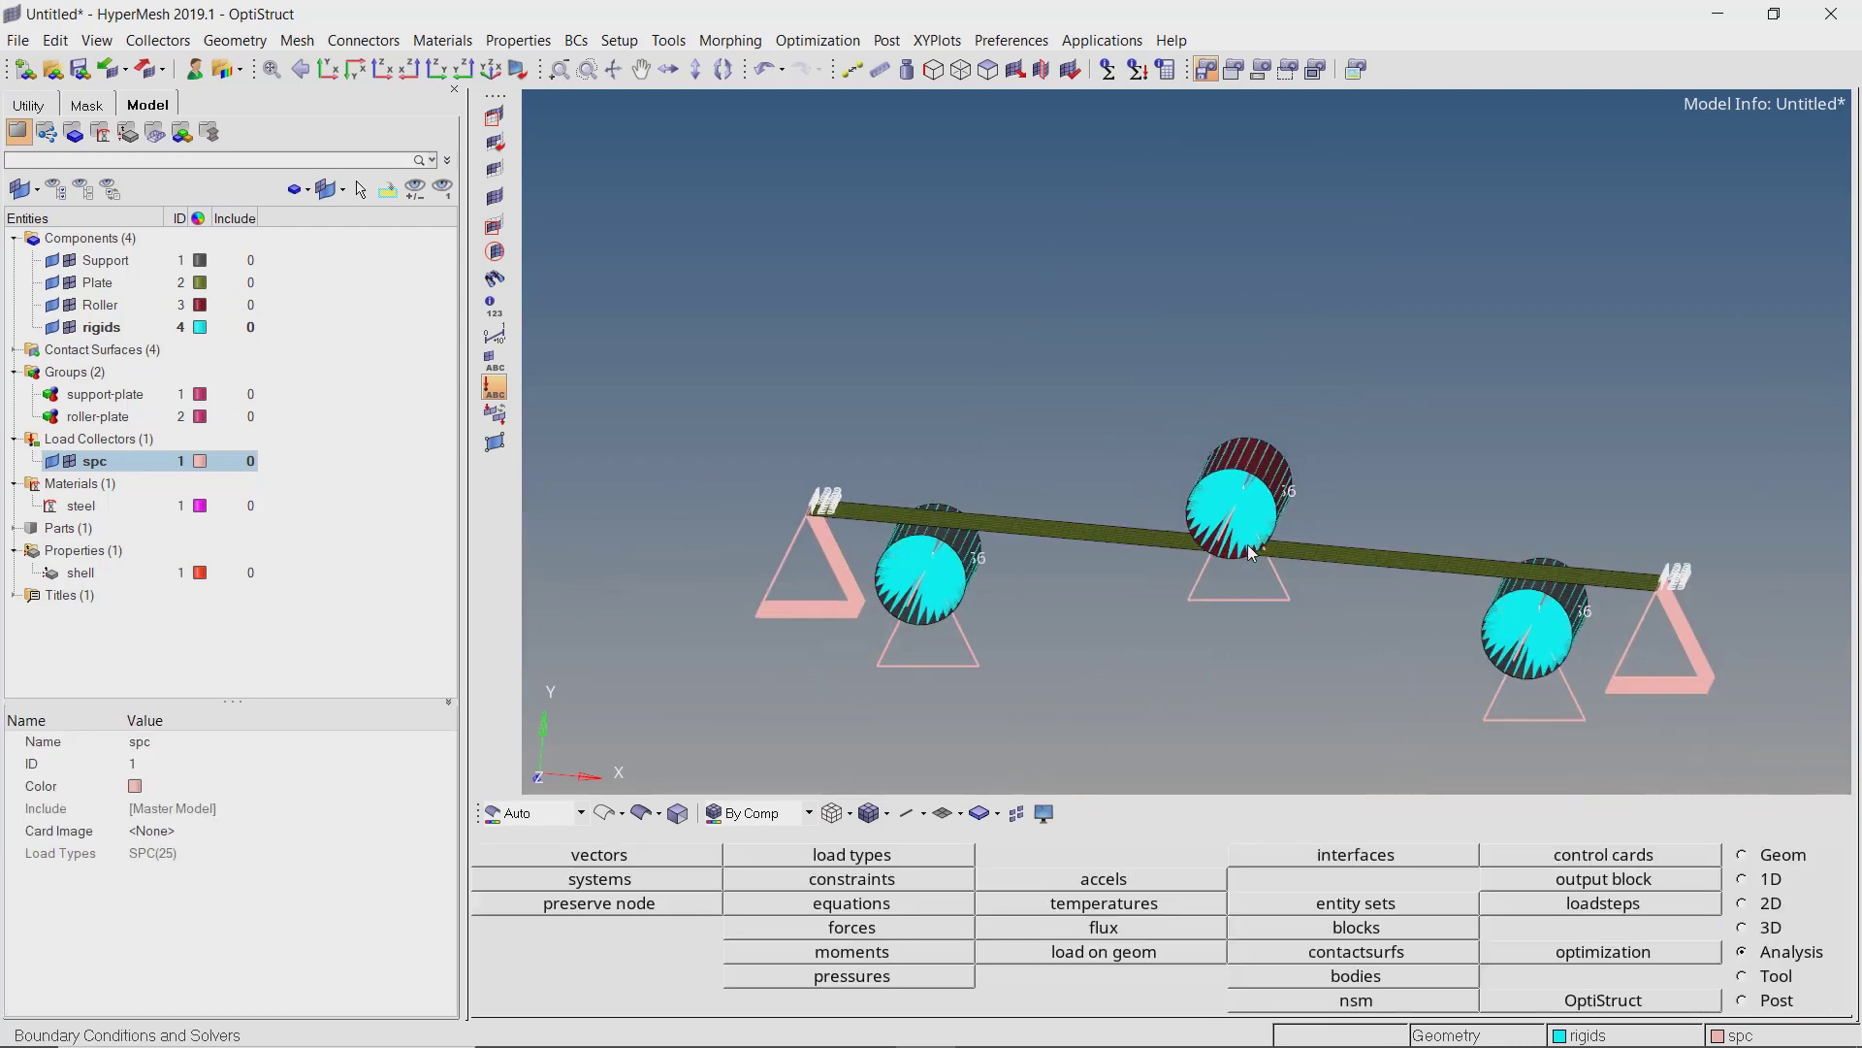
left_click_drag(1317, 540, 1287, 562, "ctrl")
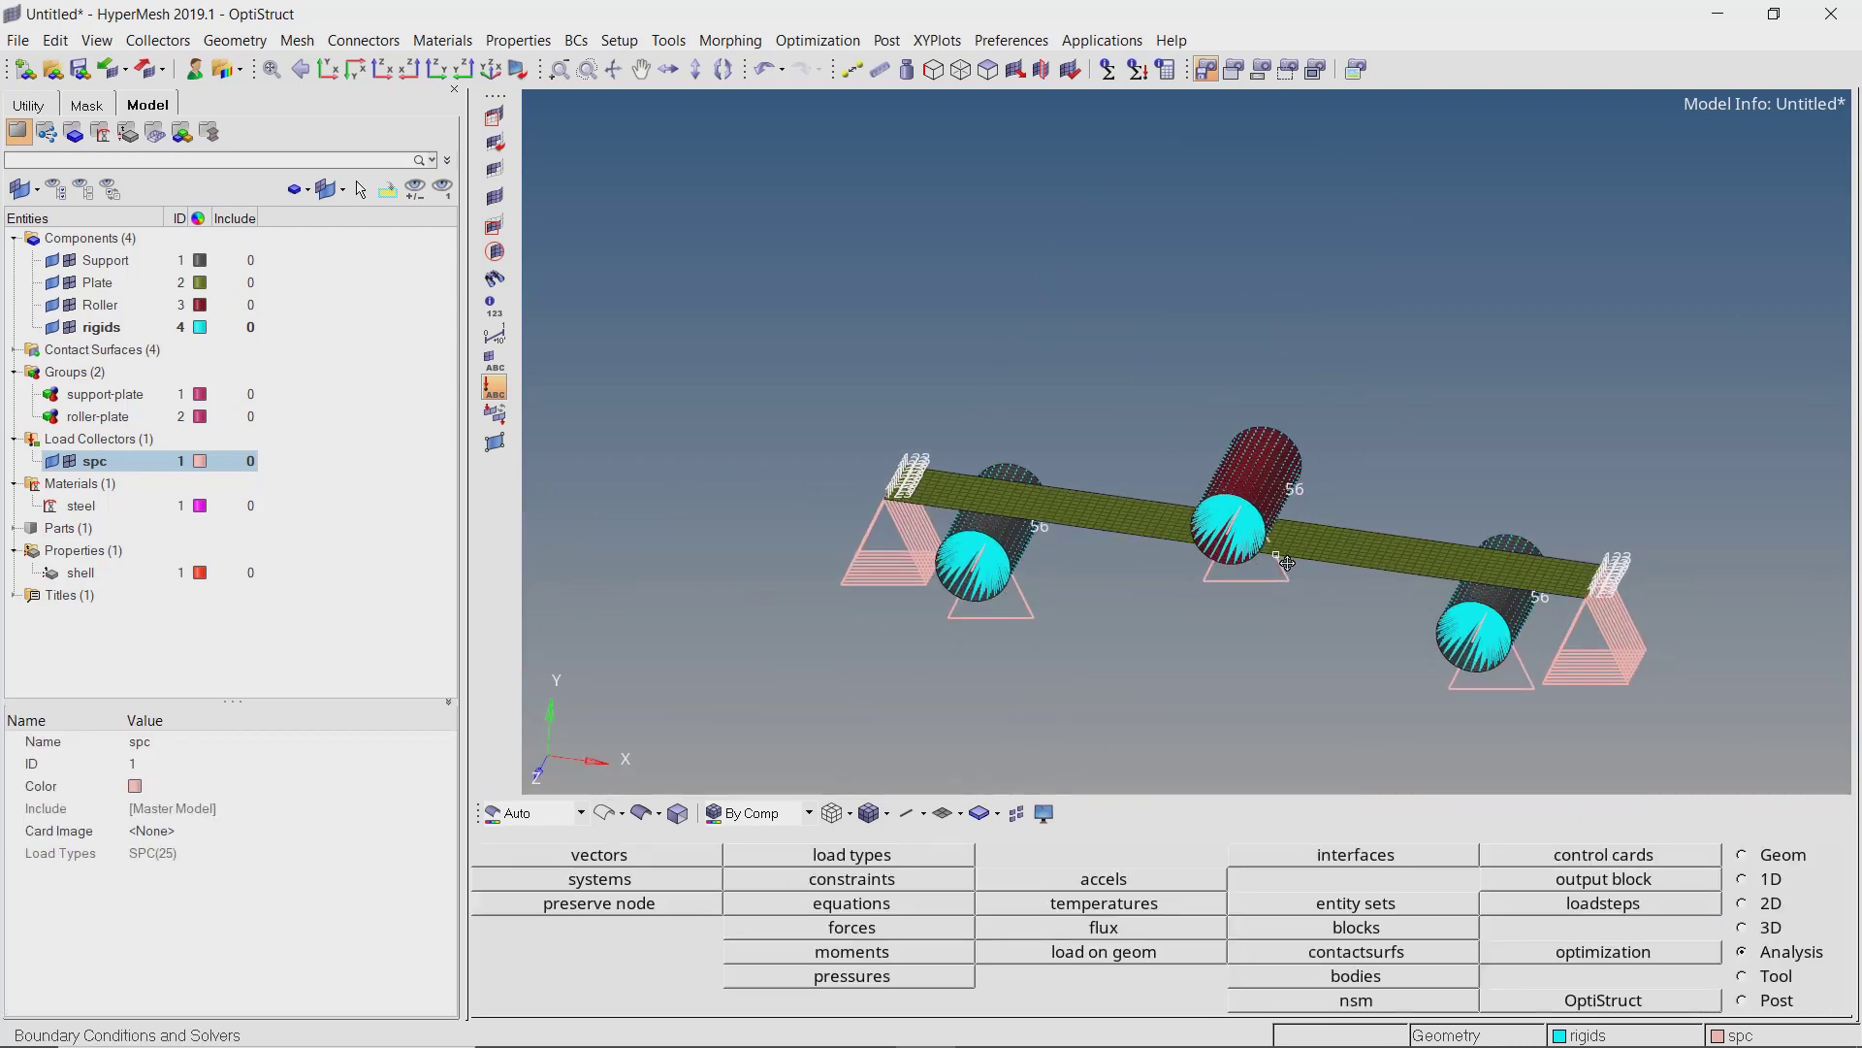
left_click(70, 461)
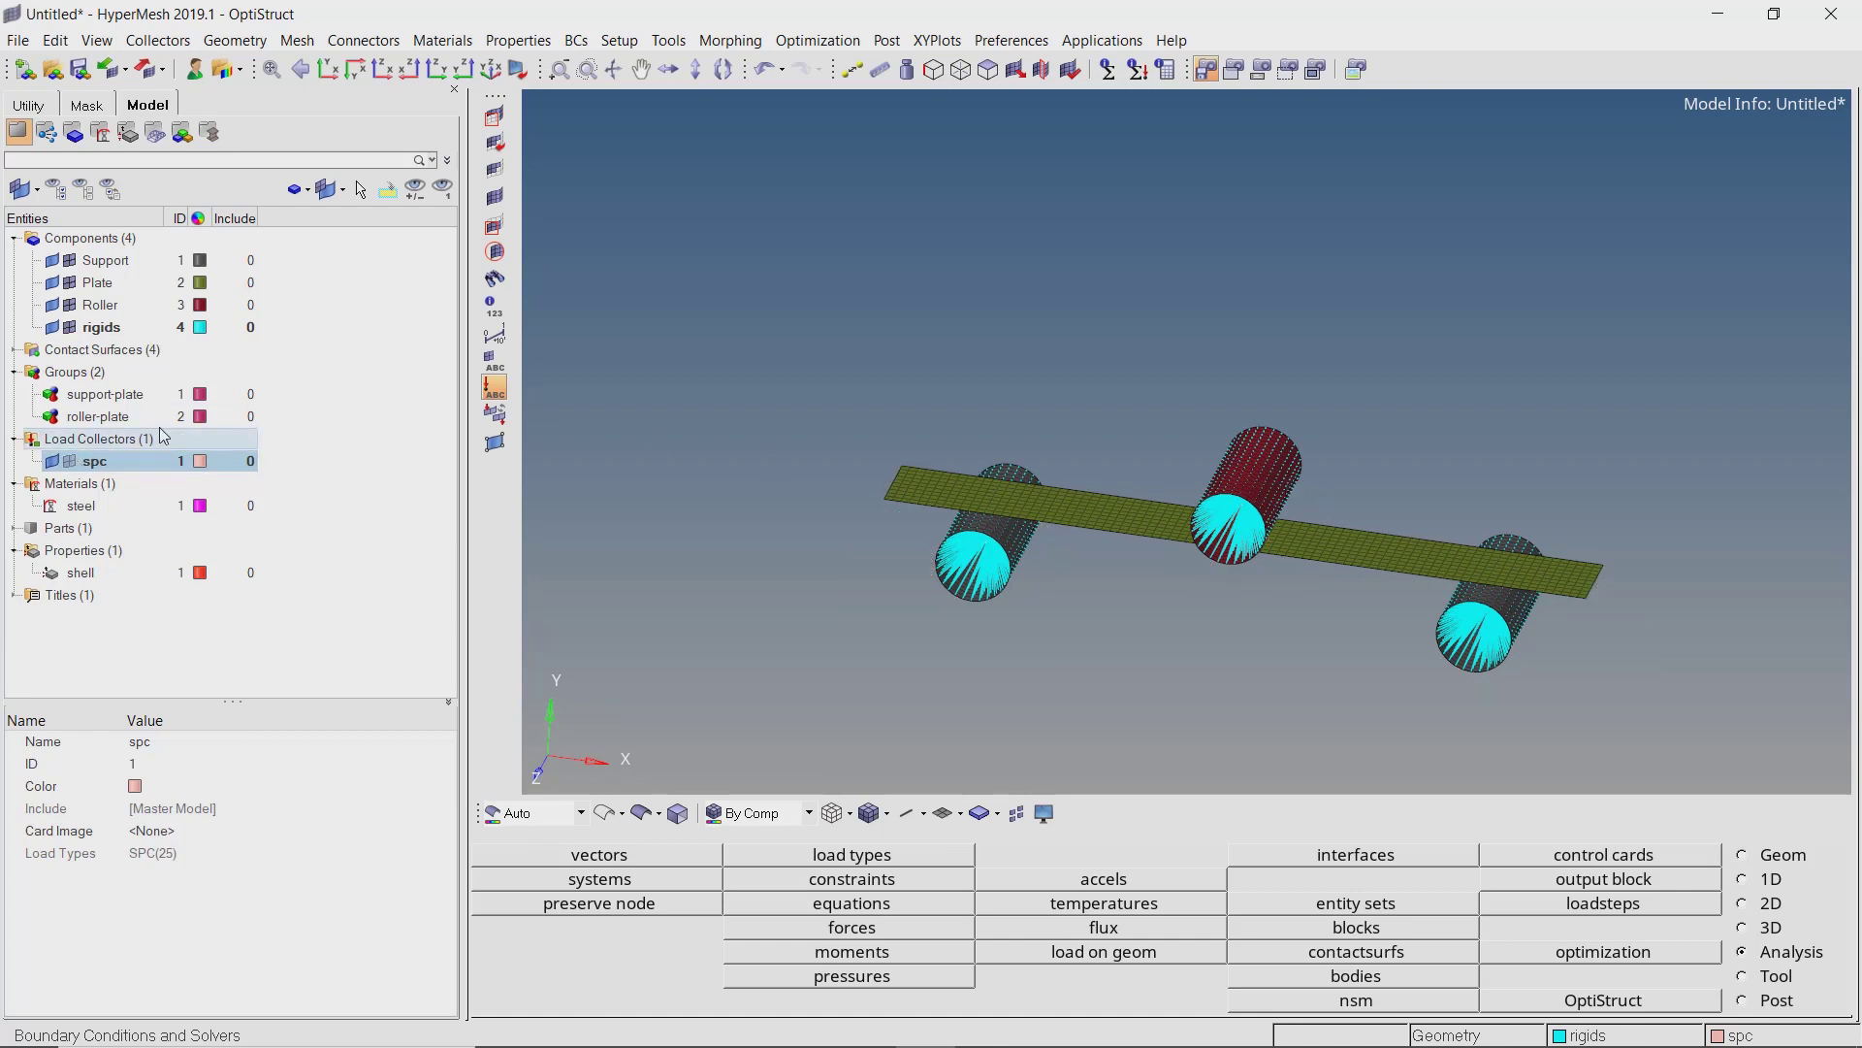
Create a load step named bending.
right_click(378, 332)
mouse_move(475, 327)
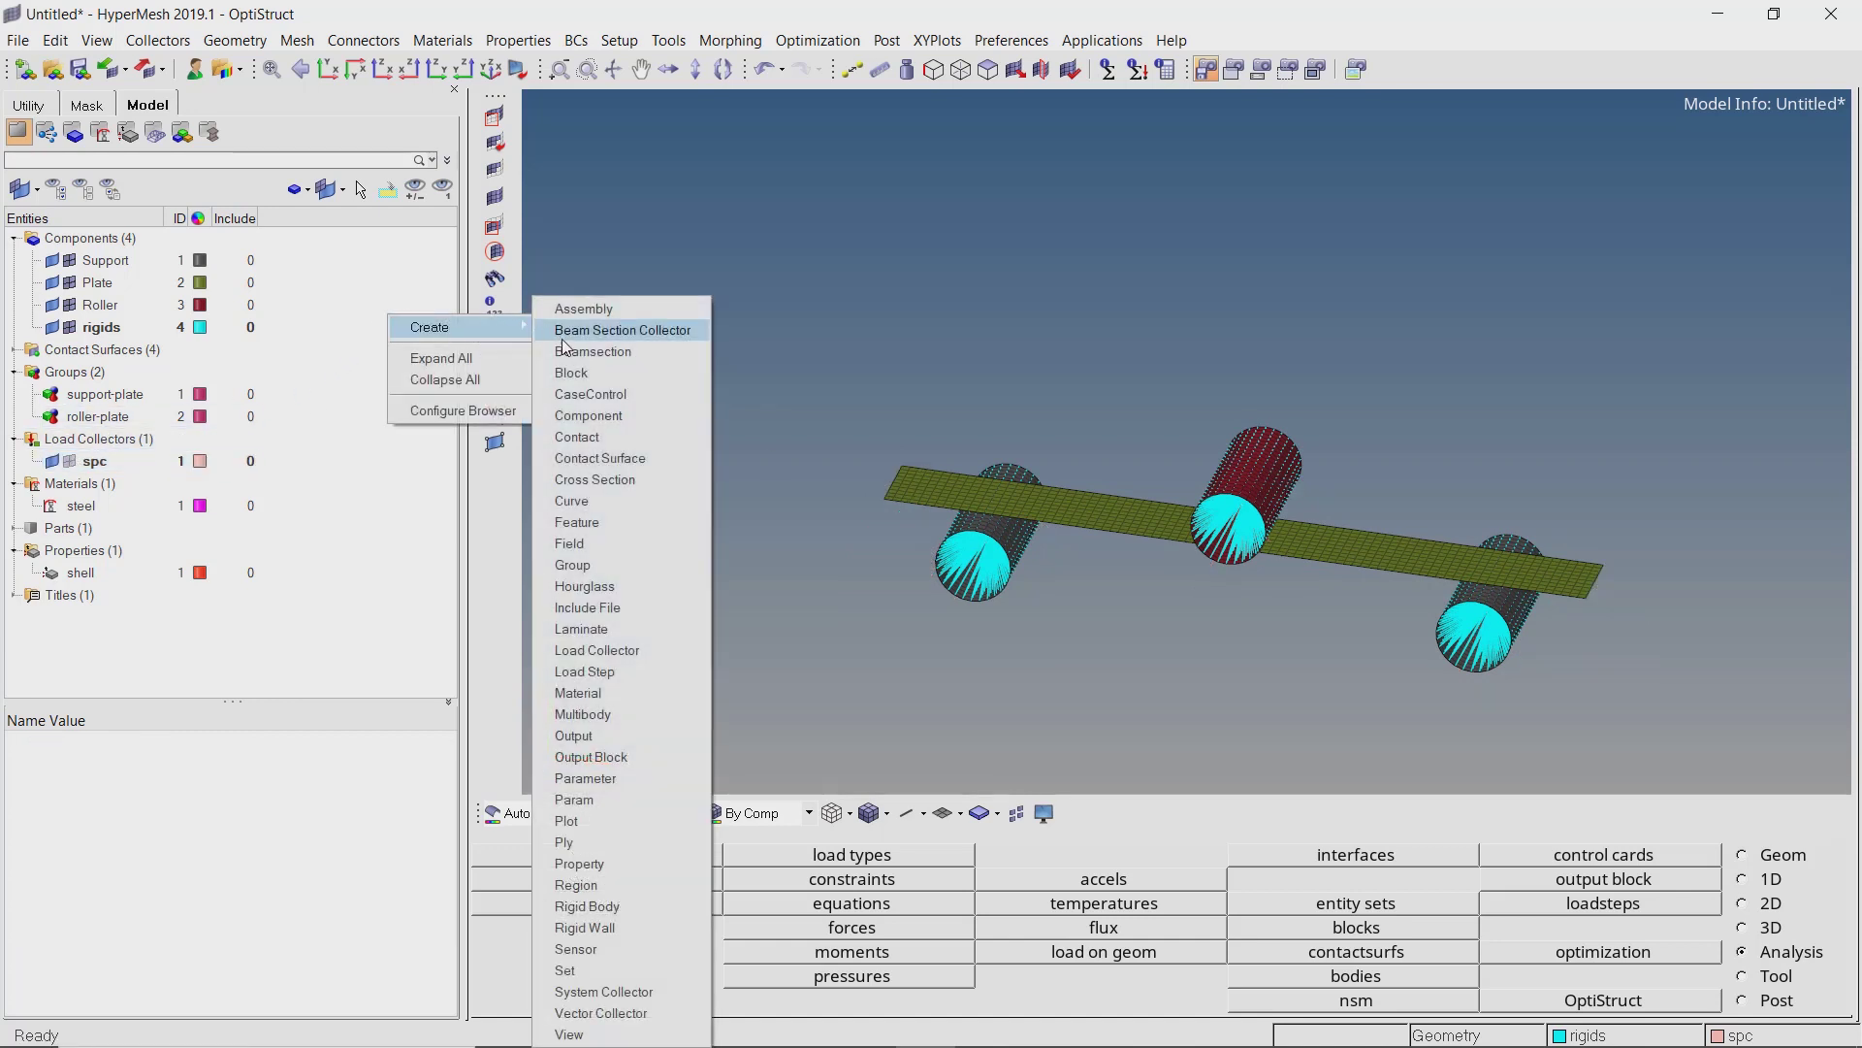
left_click(658, 675)
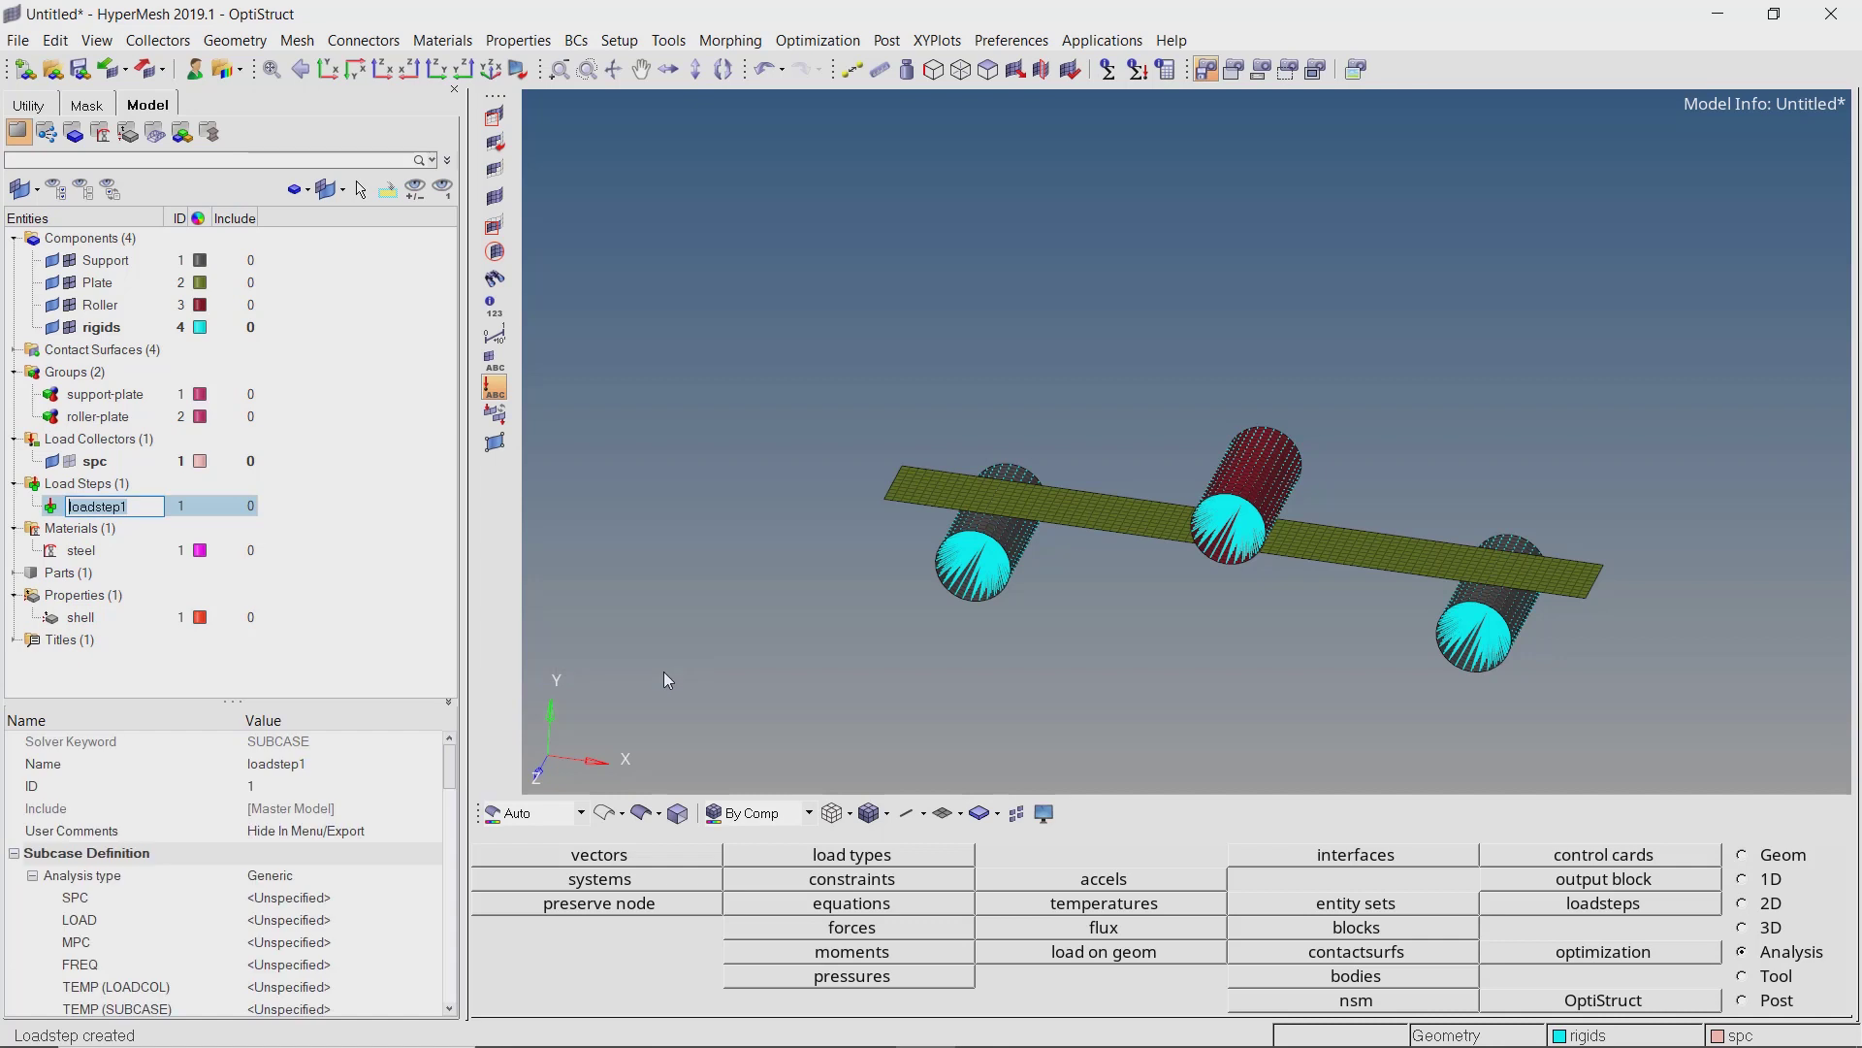
type("be")
key("Return")
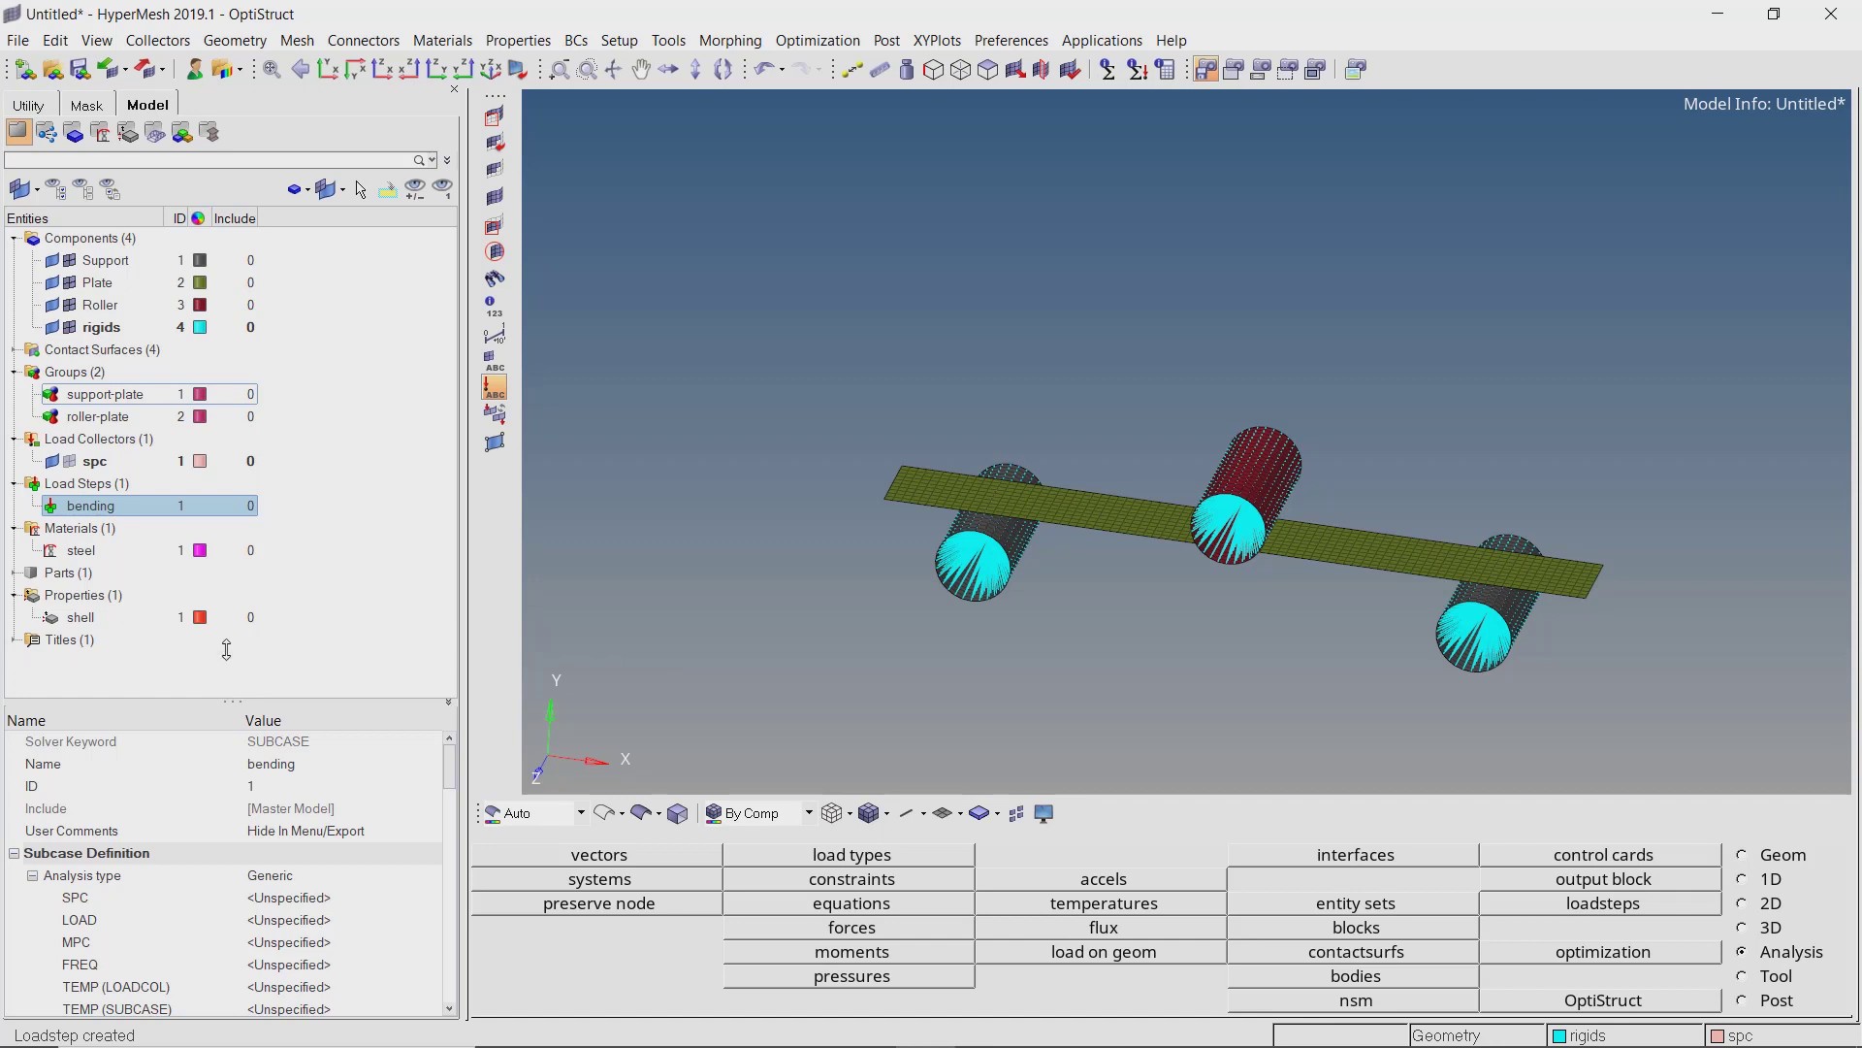
Set the bending load step's analysis type to Non-linear static and assign the spc load collector as its SPC.
left_click_drag(226, 650, 226, 651)
left_click(313, 827)
left_click(320, 826)
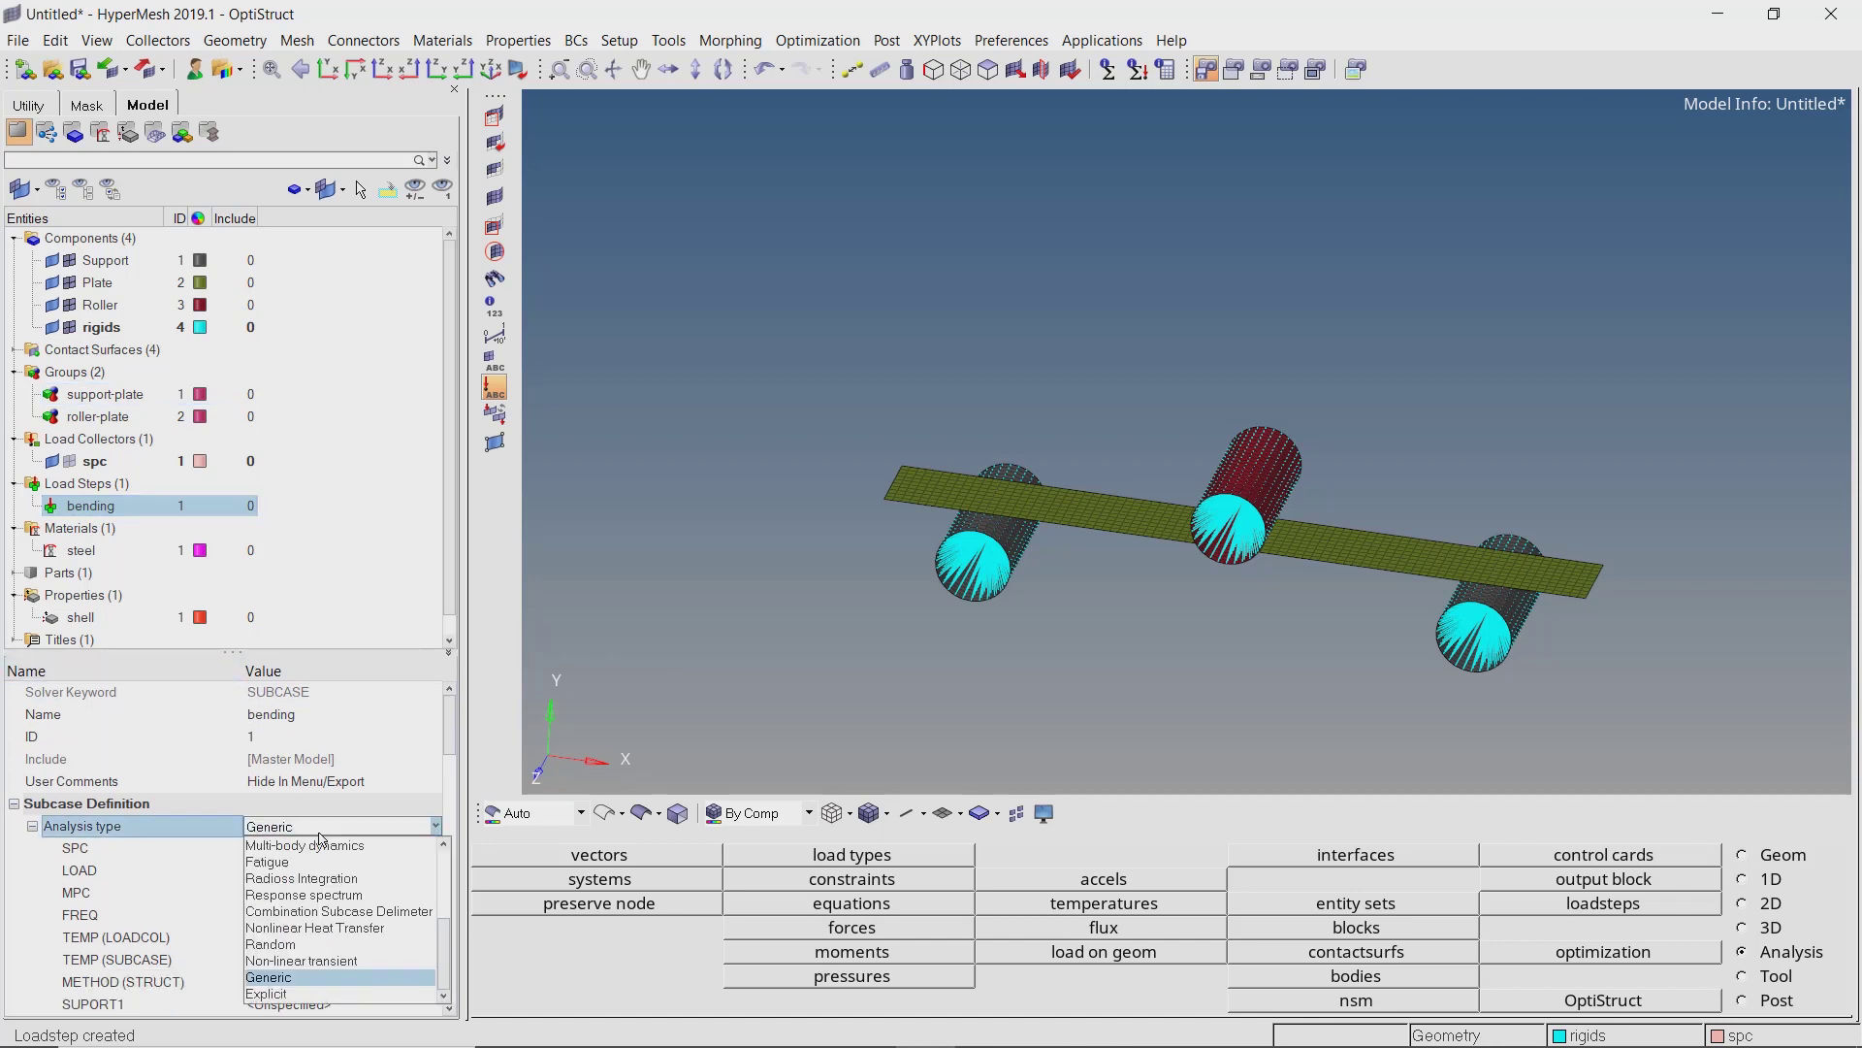
scroll(320, 849, "up", 4)
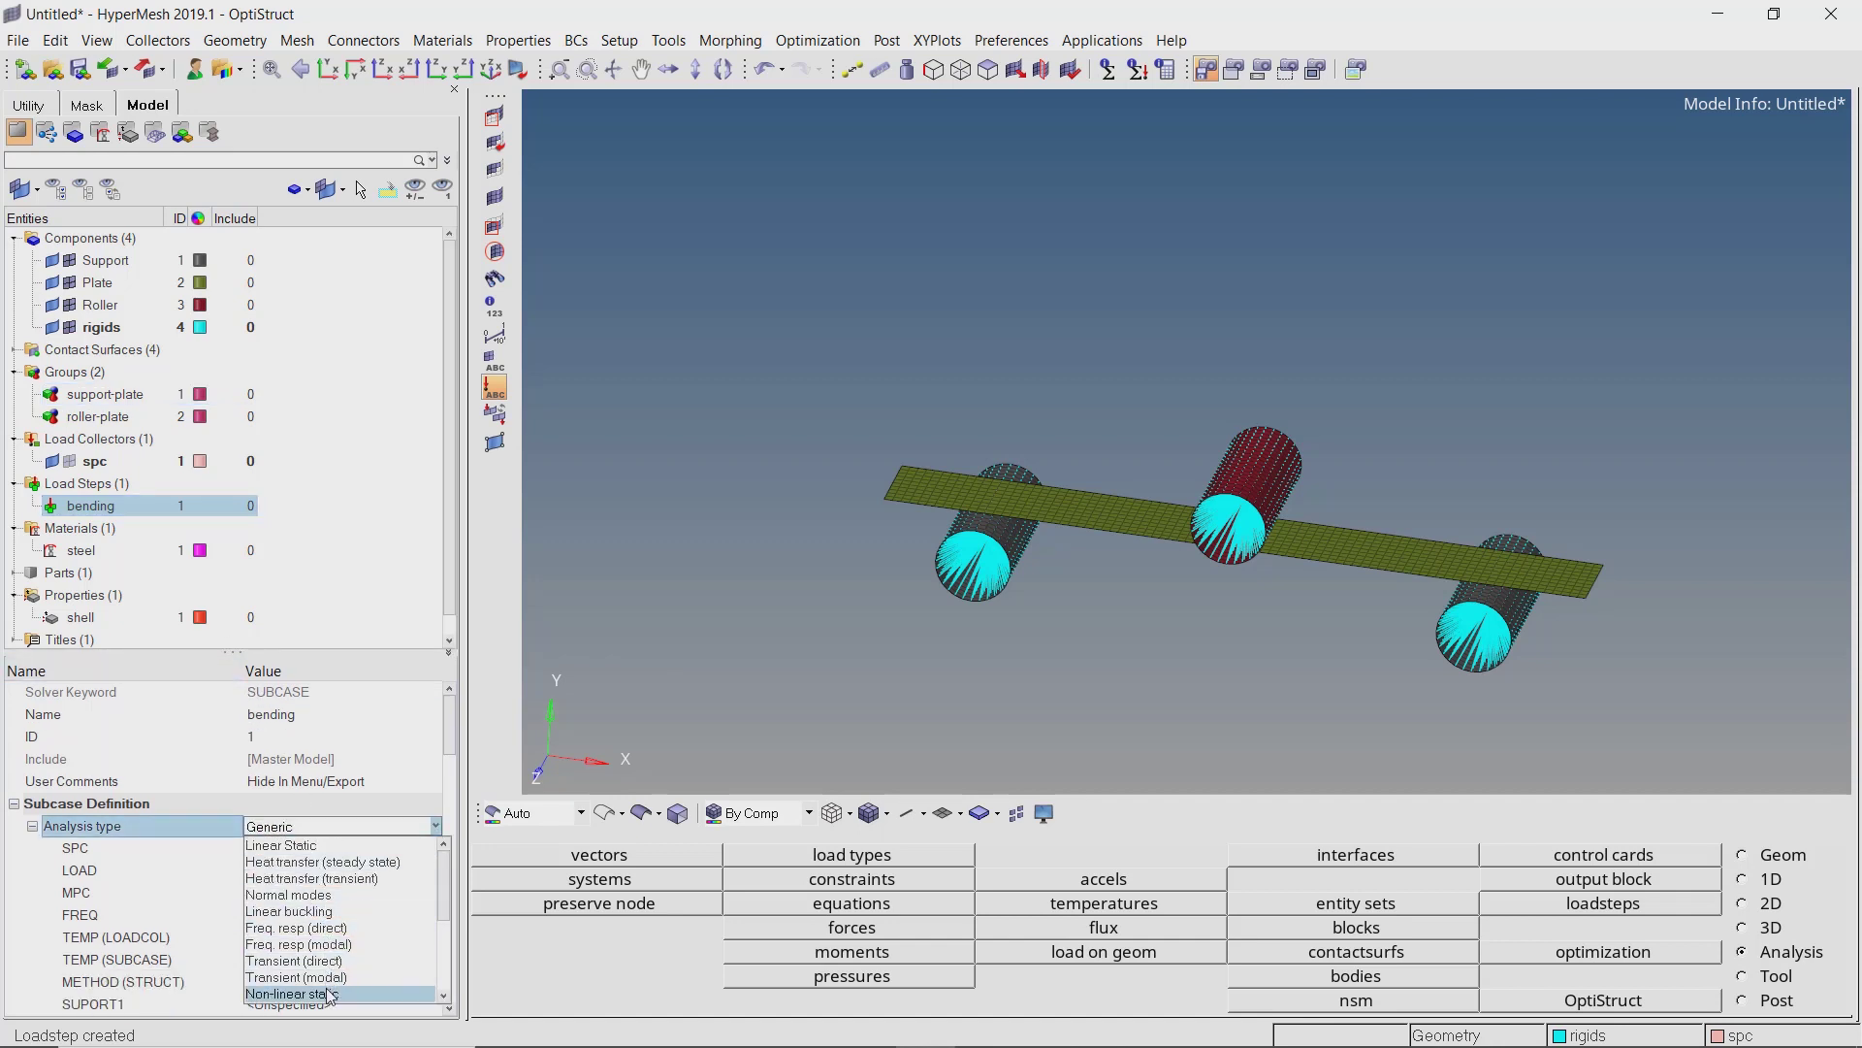
left_click(329, 995)
left_click(291, 851)
left_click(289, 851)
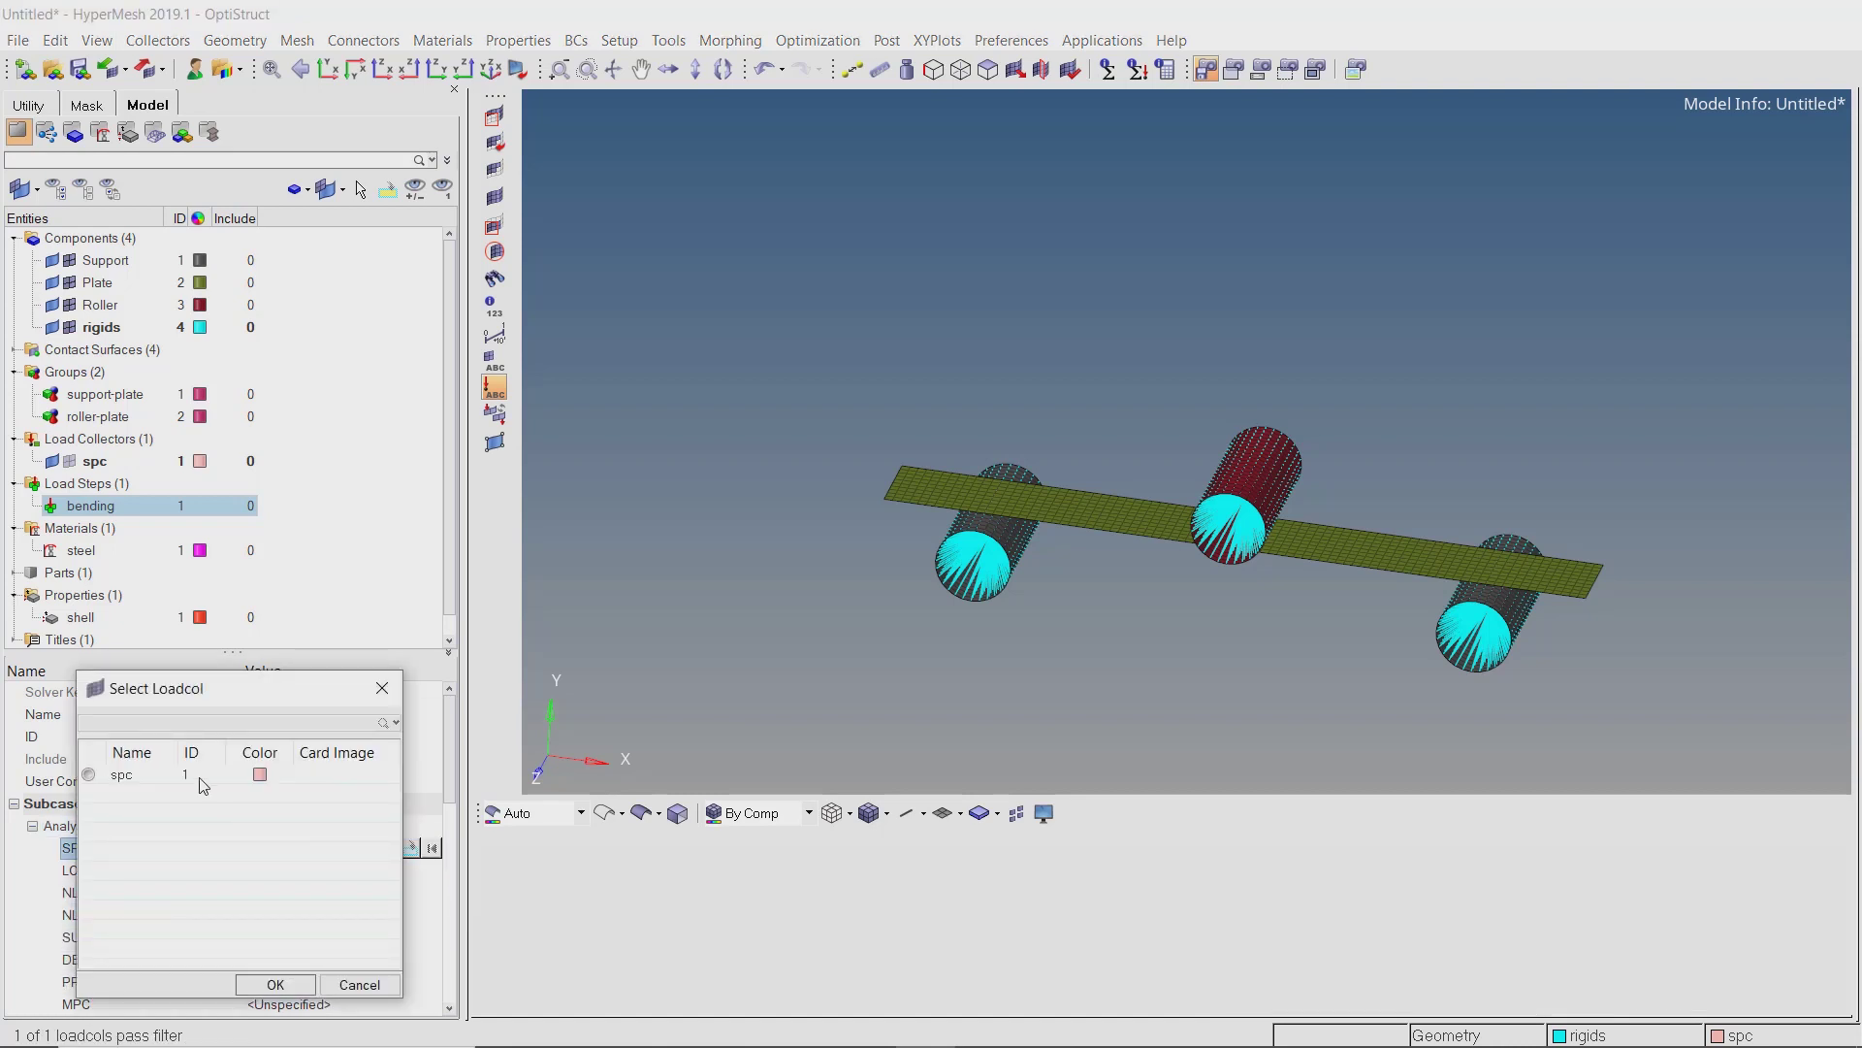
left_click(136, 776)
left_click(276, 985)
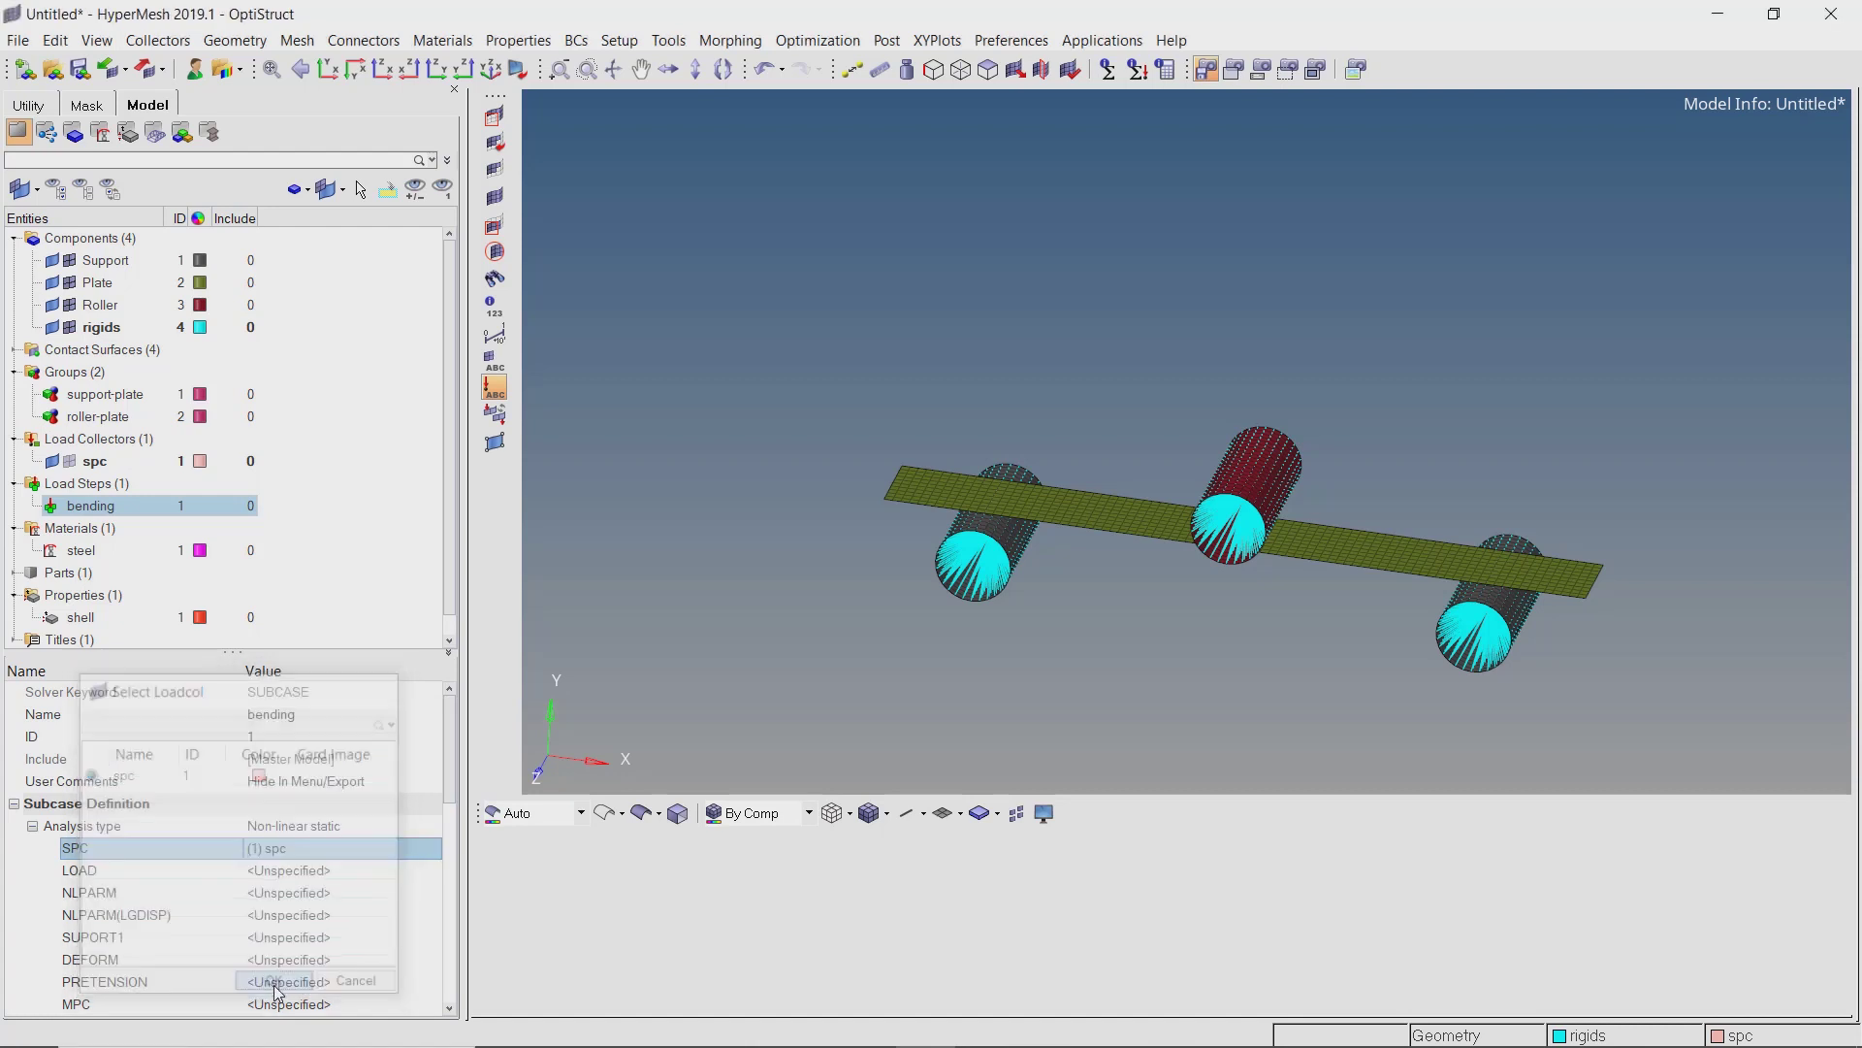
Create a load collector named nlparm for the load step's NLPARM(LGDISP) entry, with NINC set to 10.
right_click(275, 914)
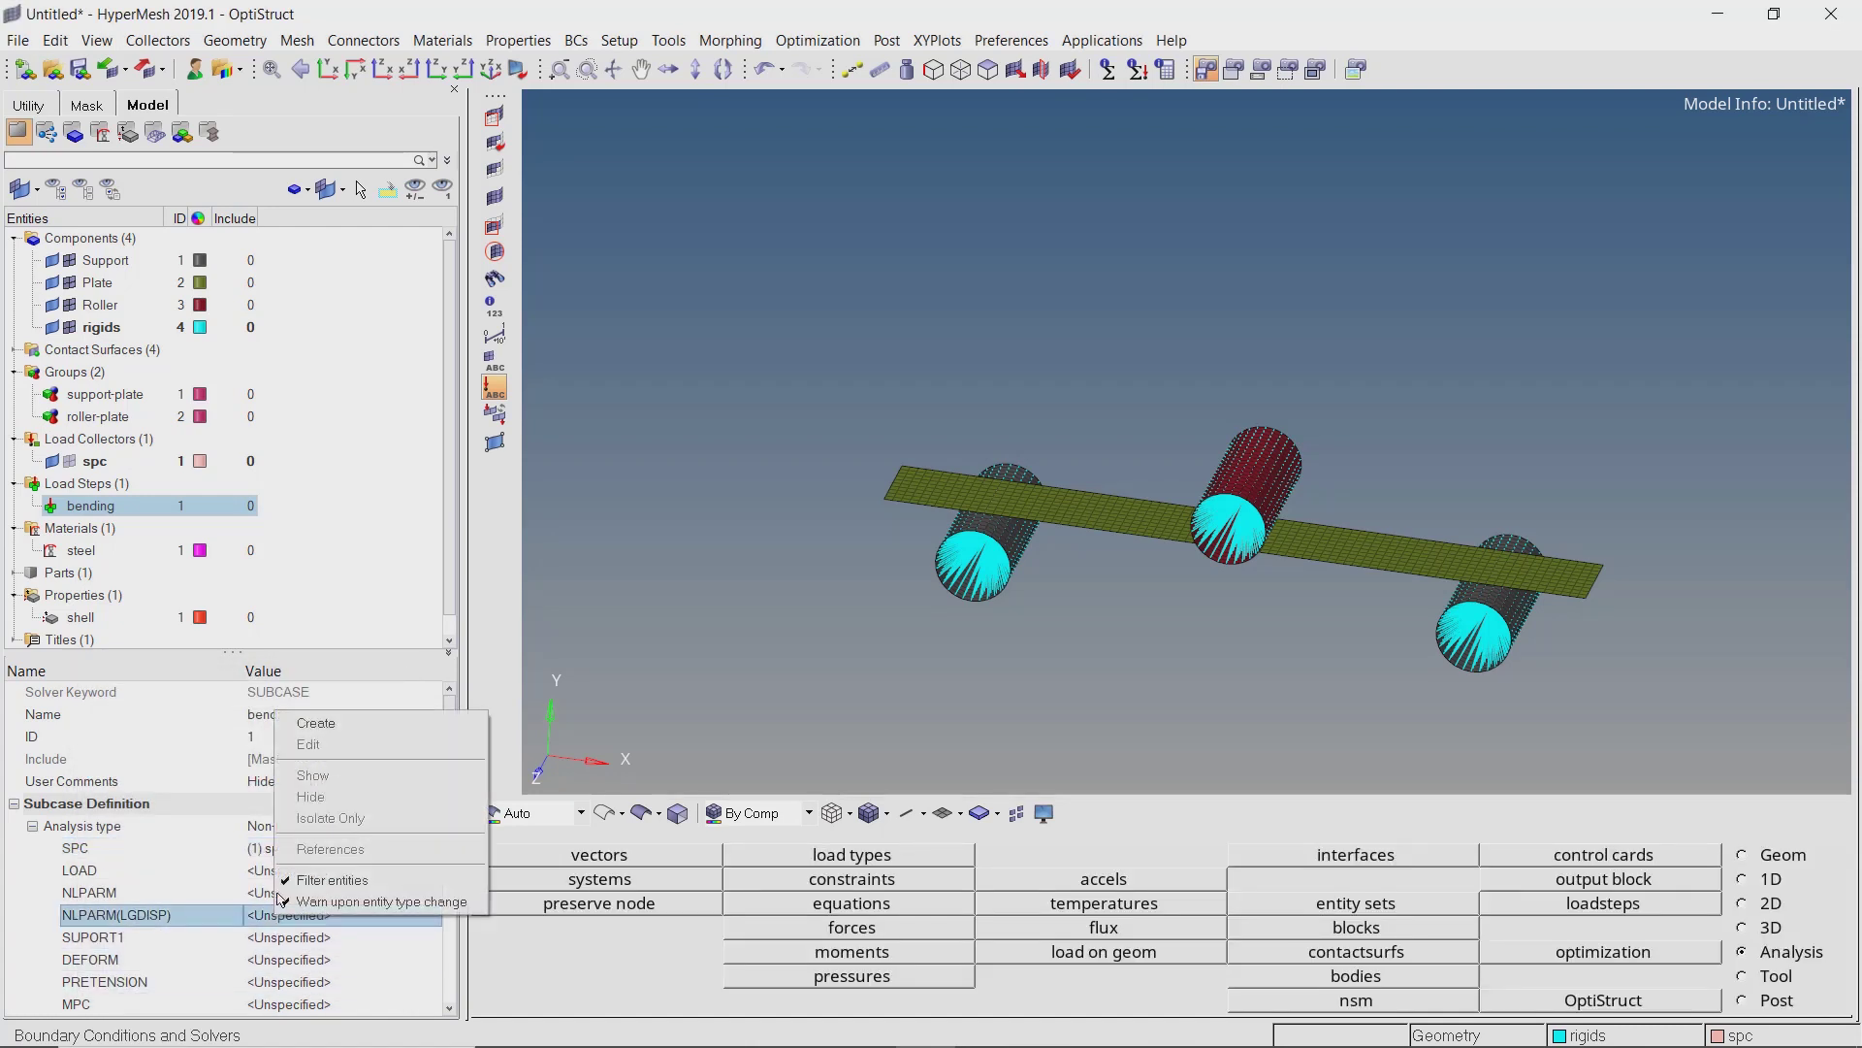
left_click(338, 726)
type("nl")
key("Return")
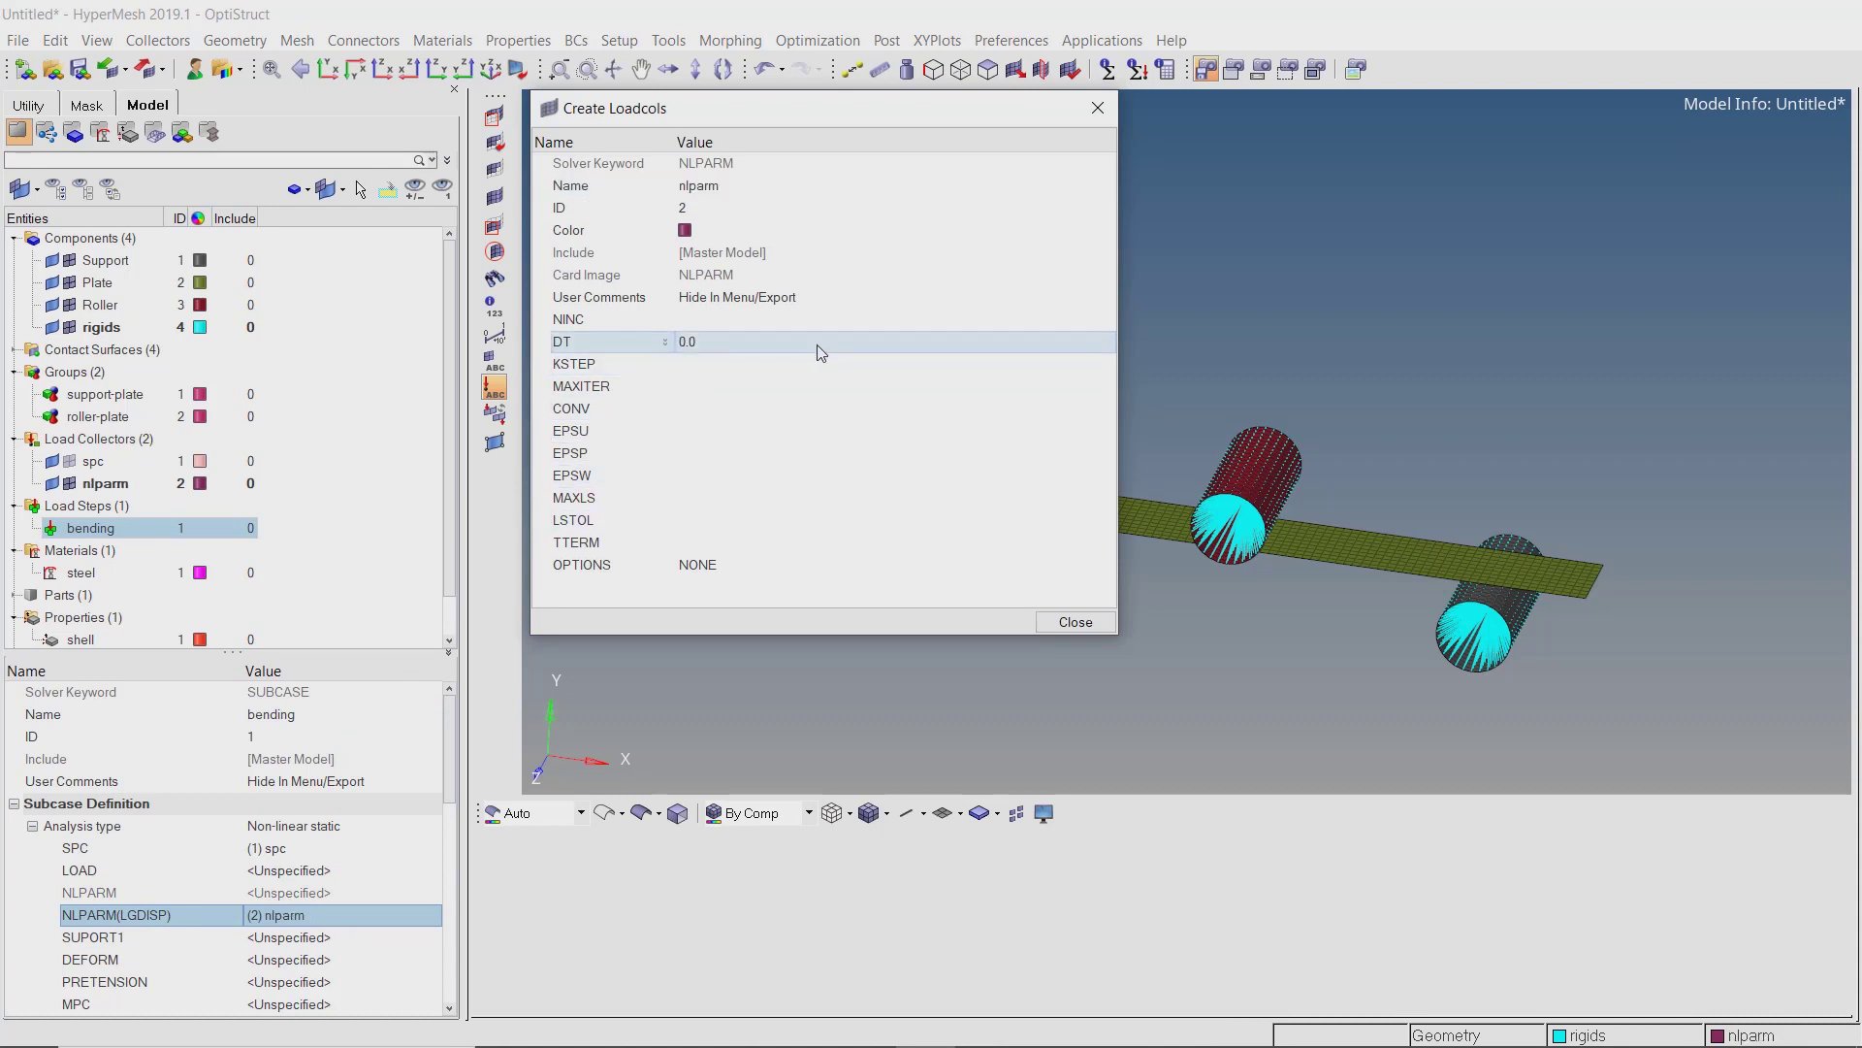
left_click(842, 322)
key("Return")
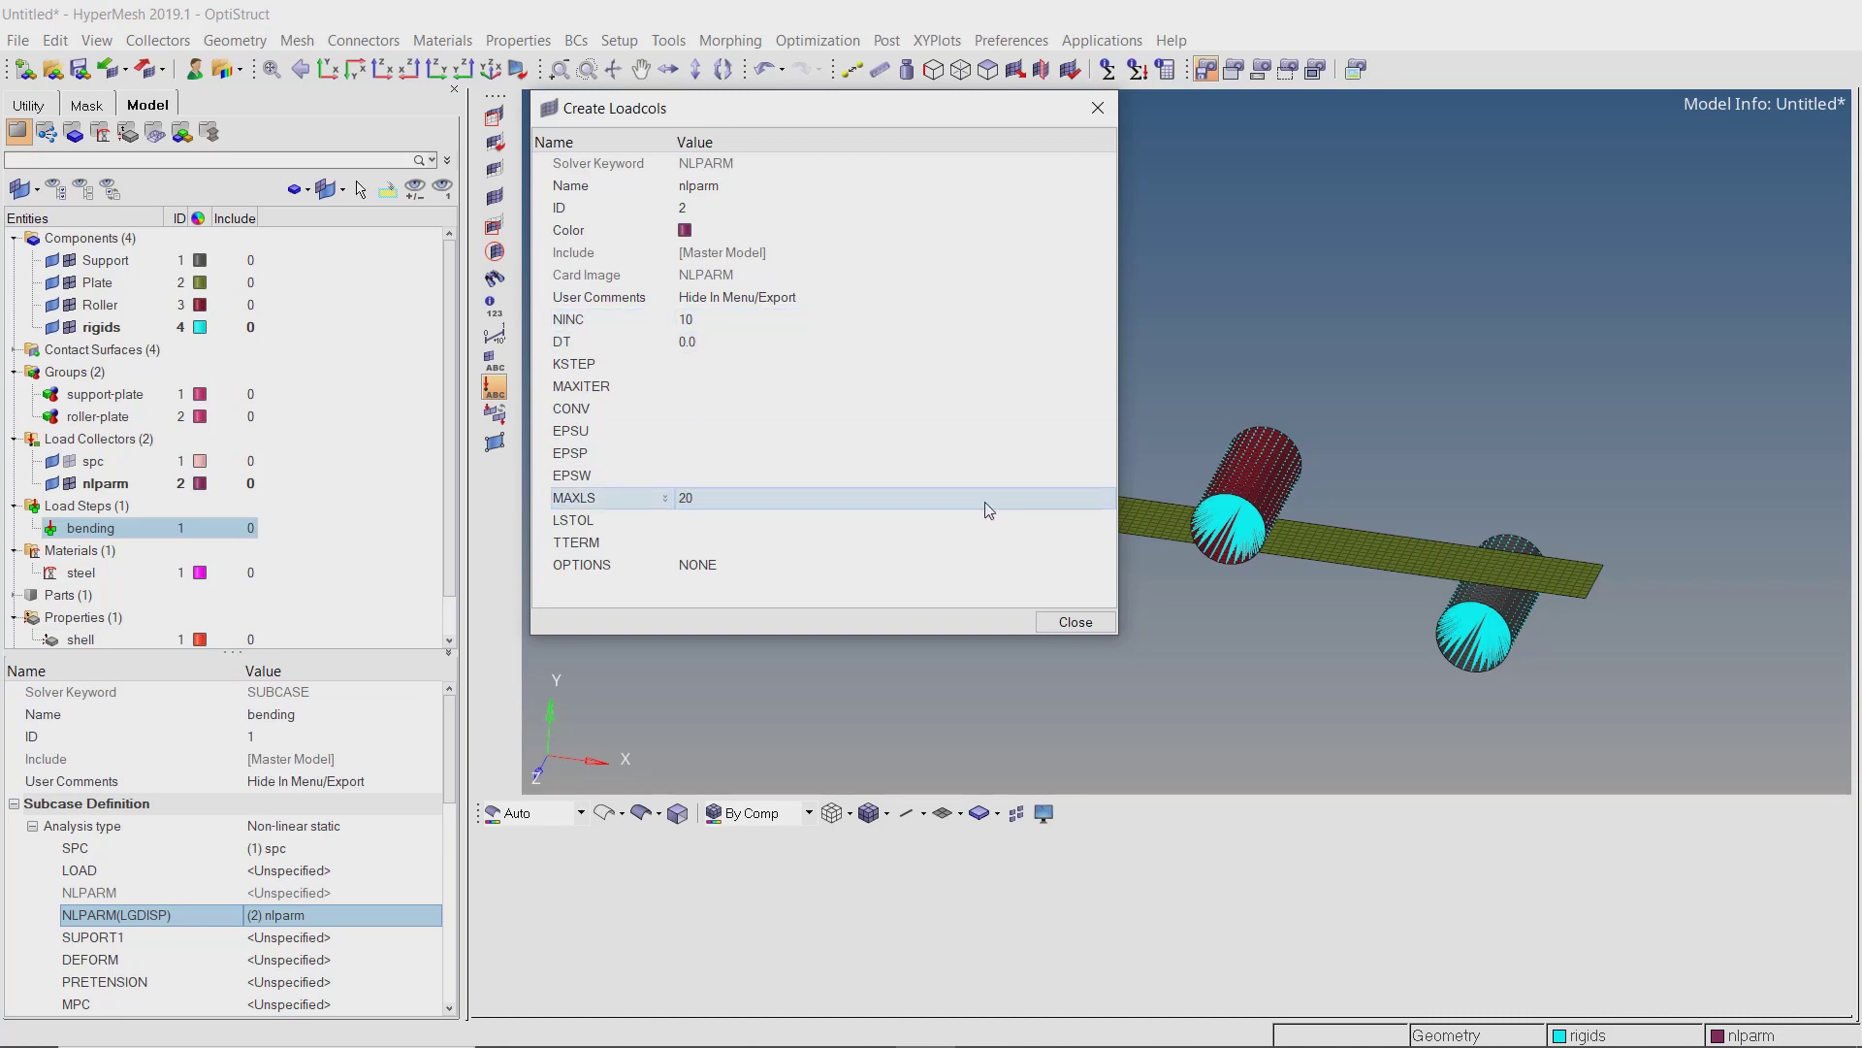
left_click(1086, 623)
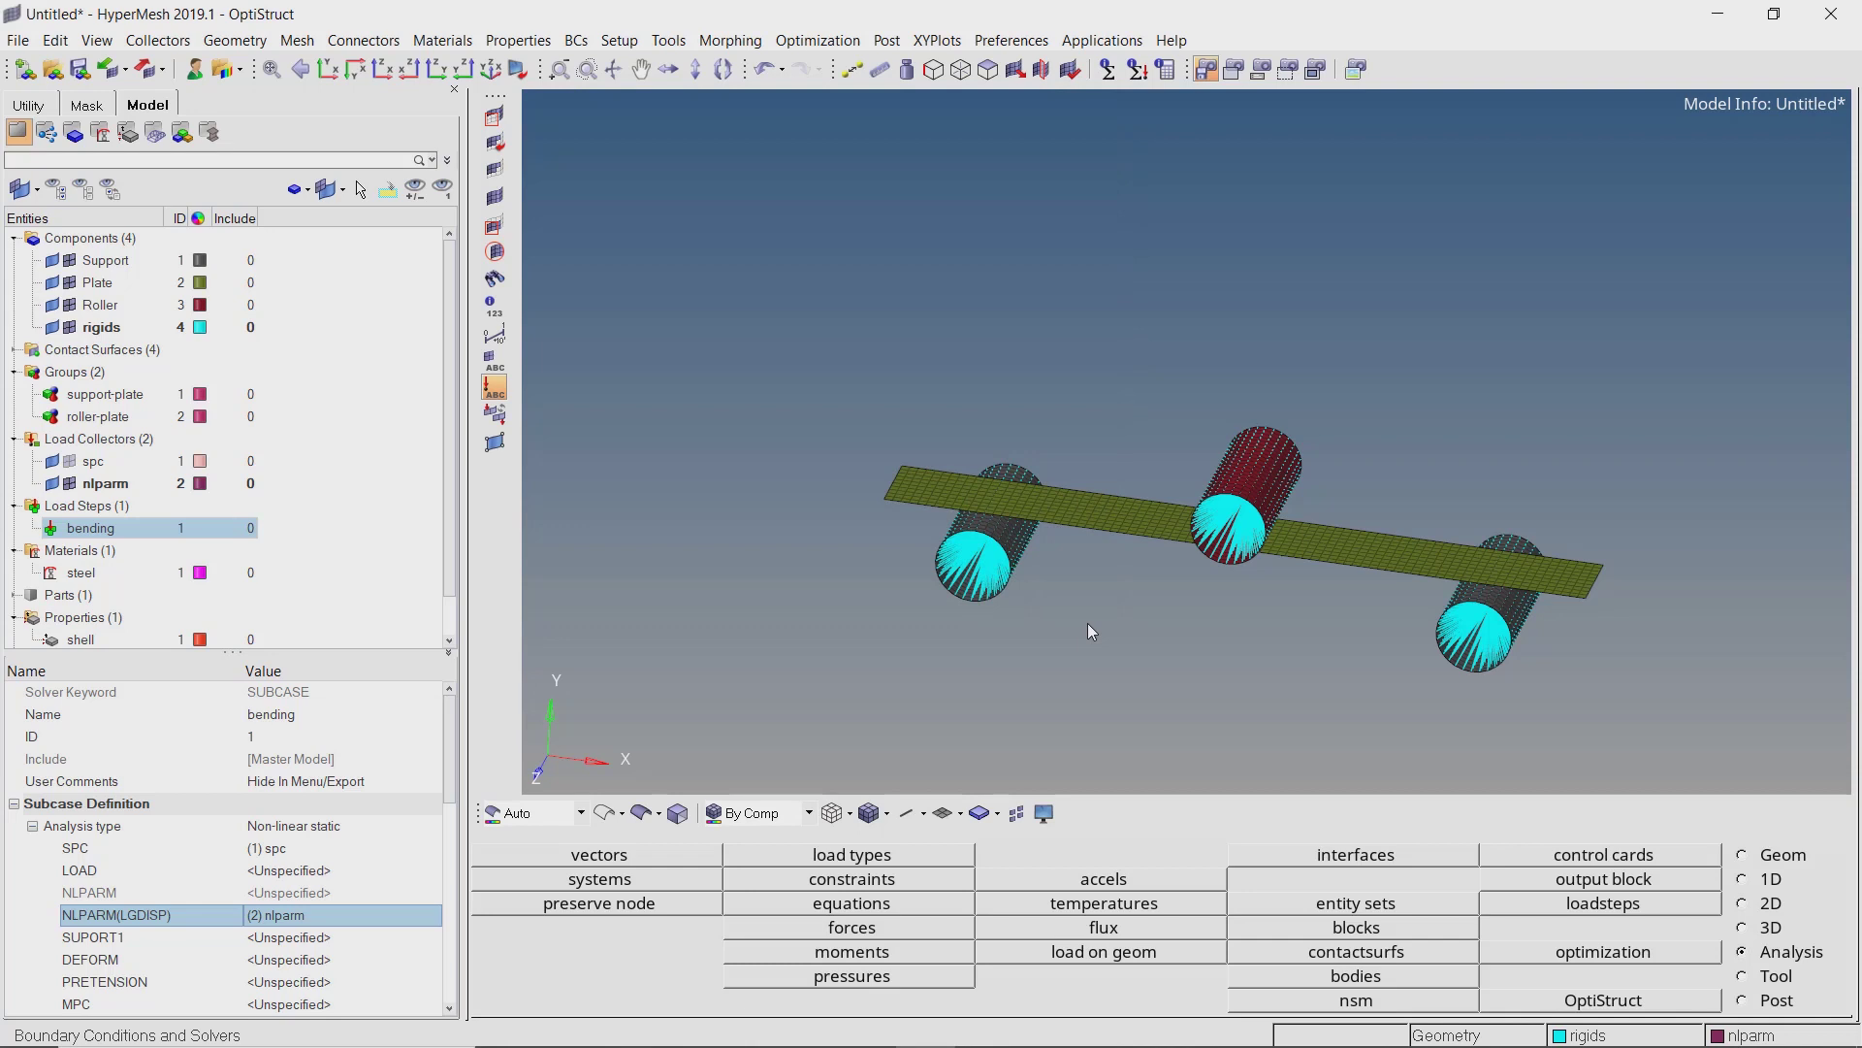
Create a load collector named nlout for the load step's NLOUT entry, with NINT enabled at a value of 10.
scroll(374, 878, "down", 3)
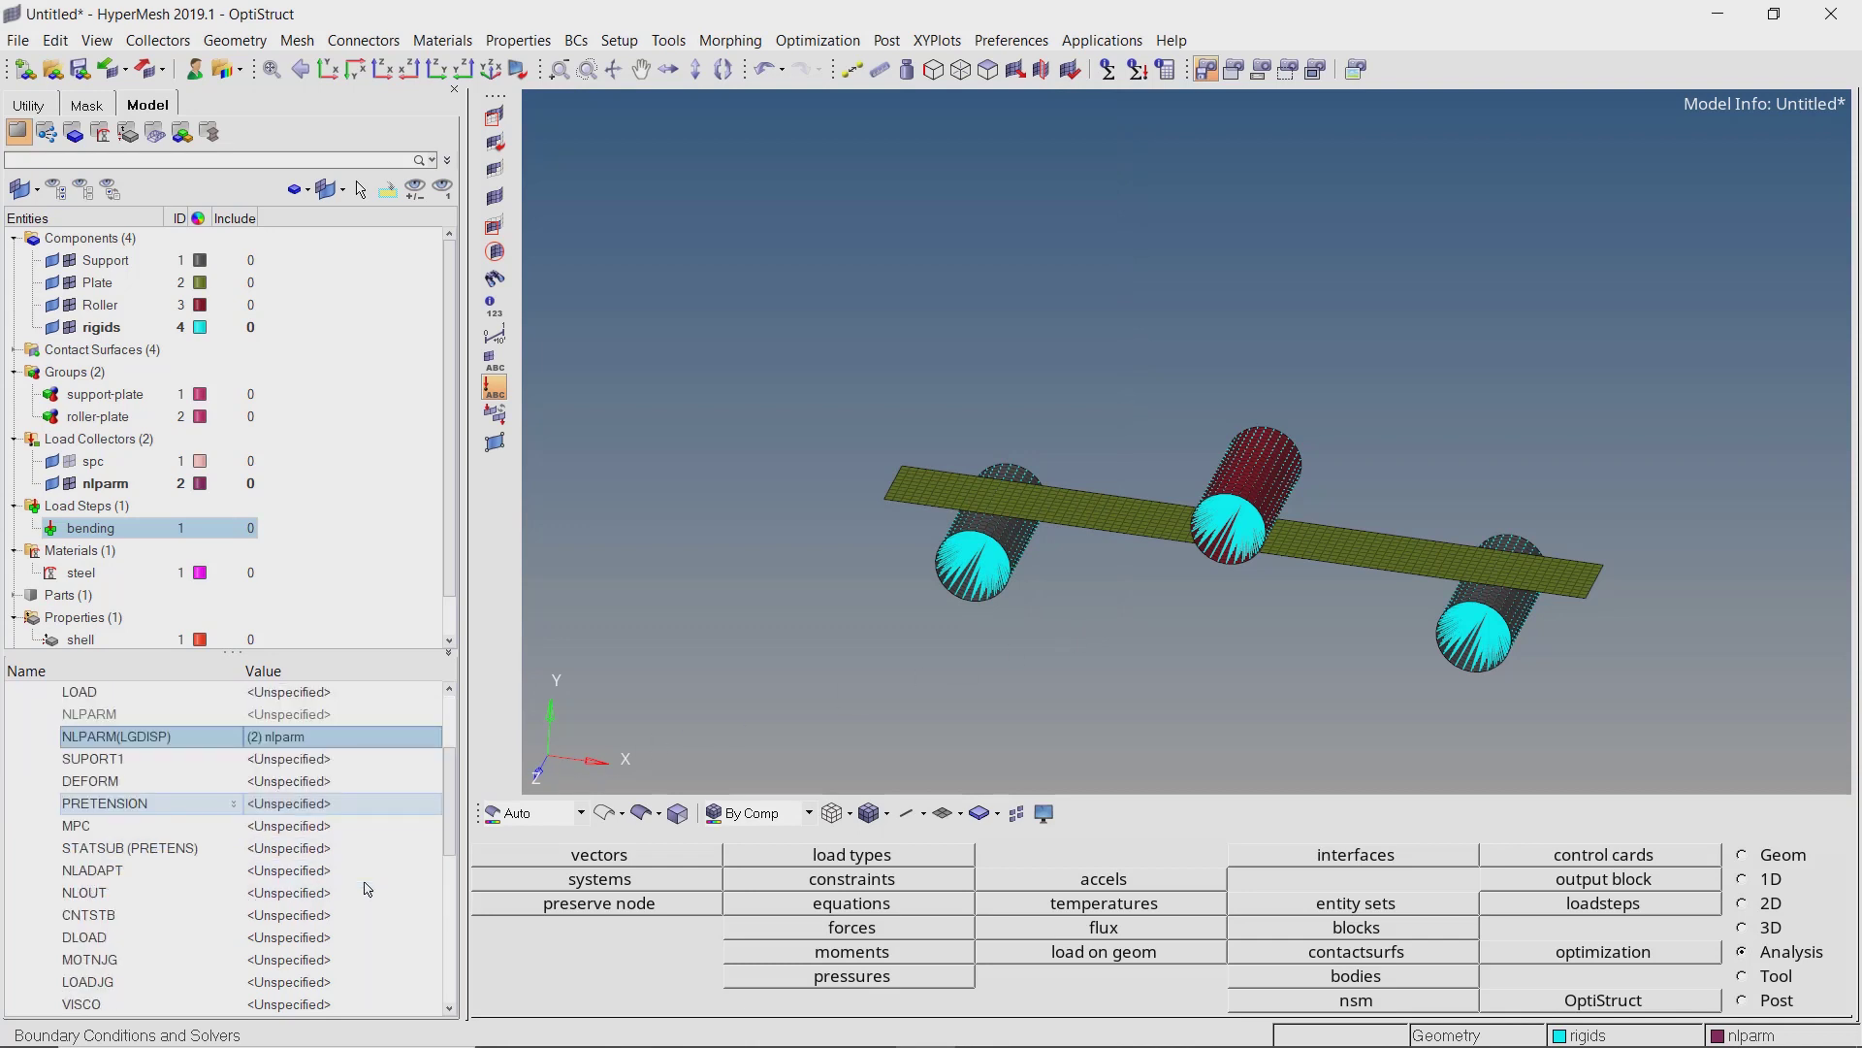
right_click(357, 898)
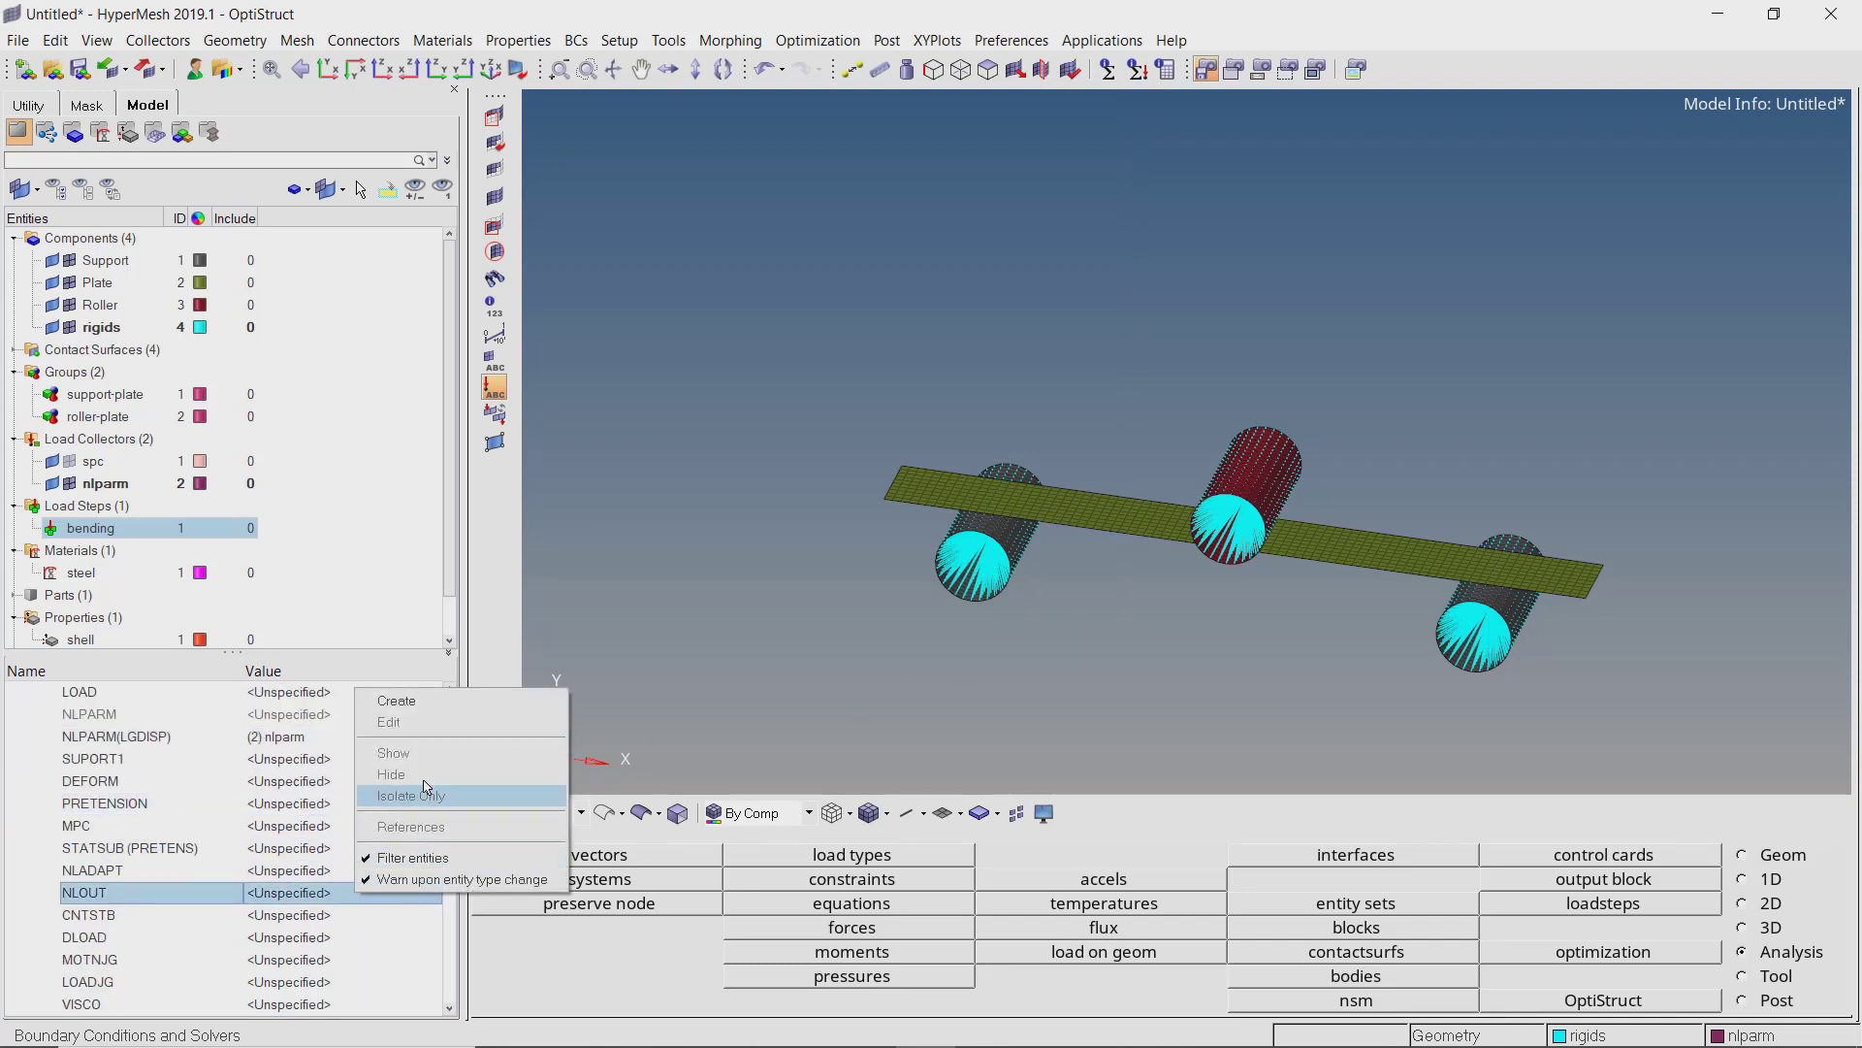
left_click(467, 706)
type("nlout")
key("Return")
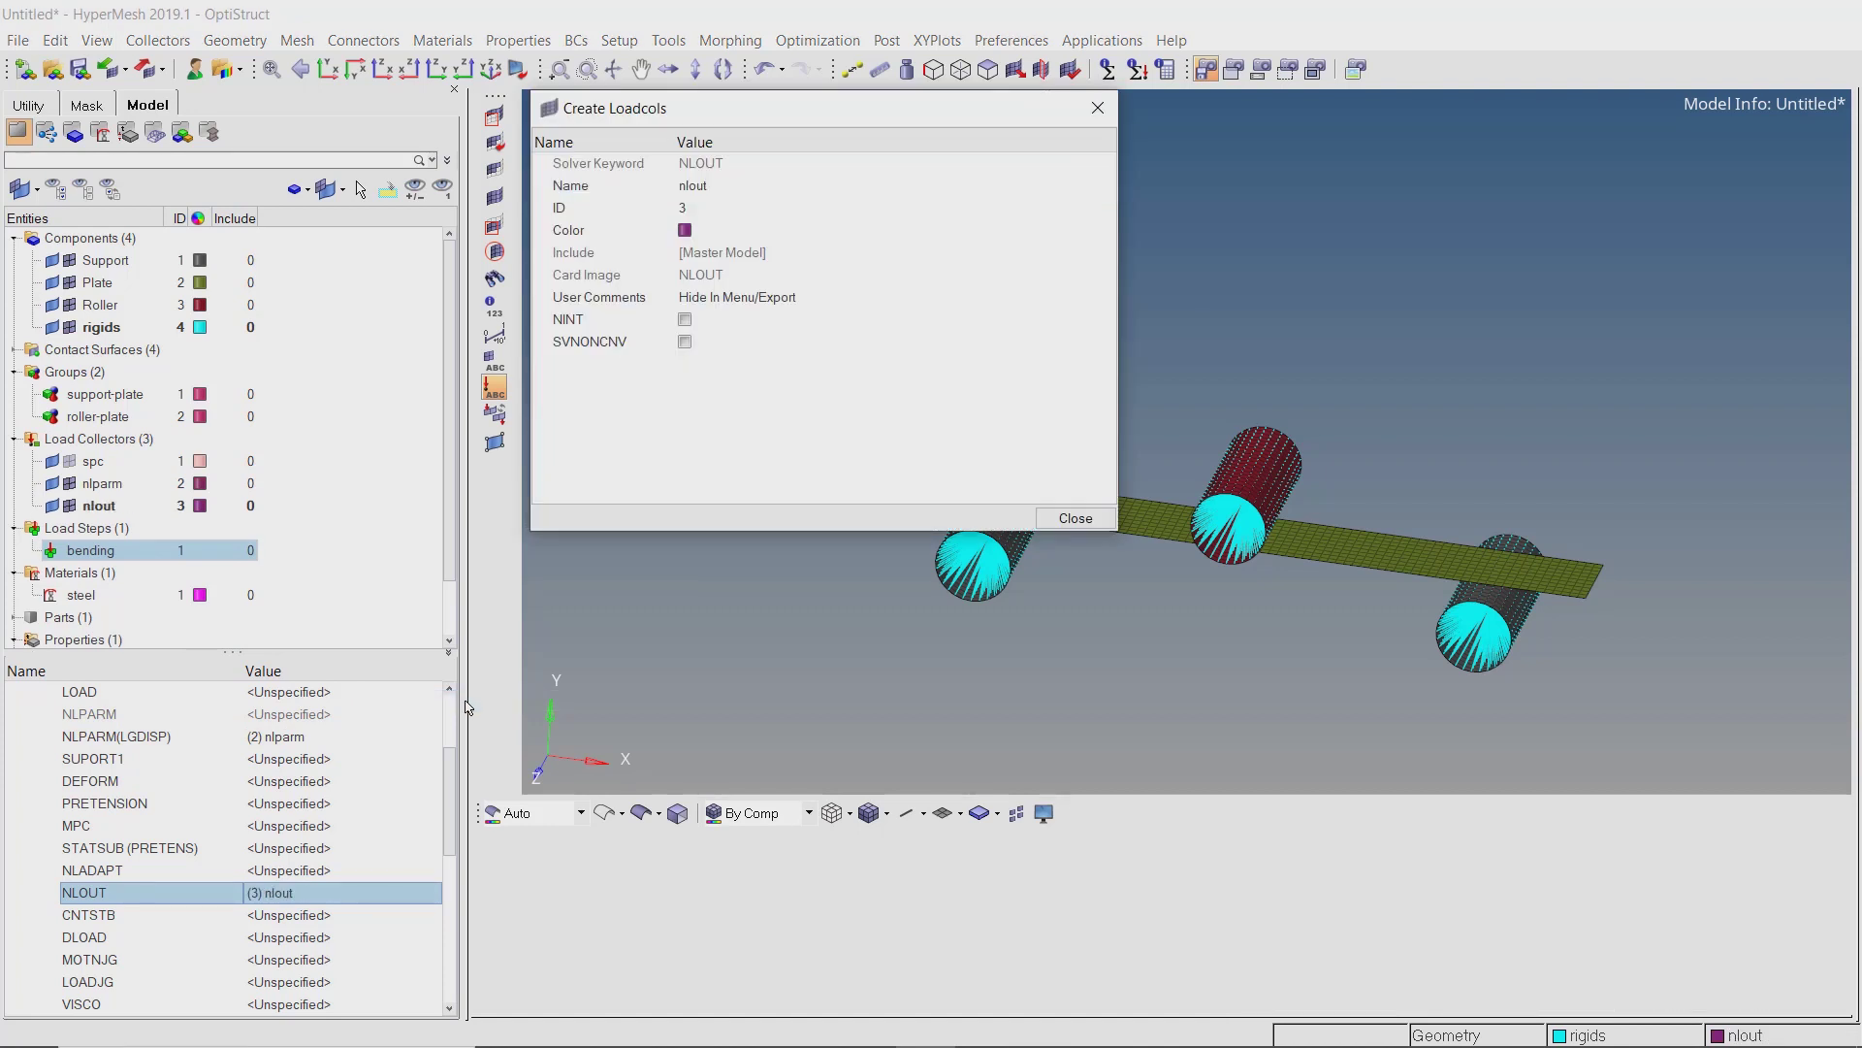
left_click(685, 320)
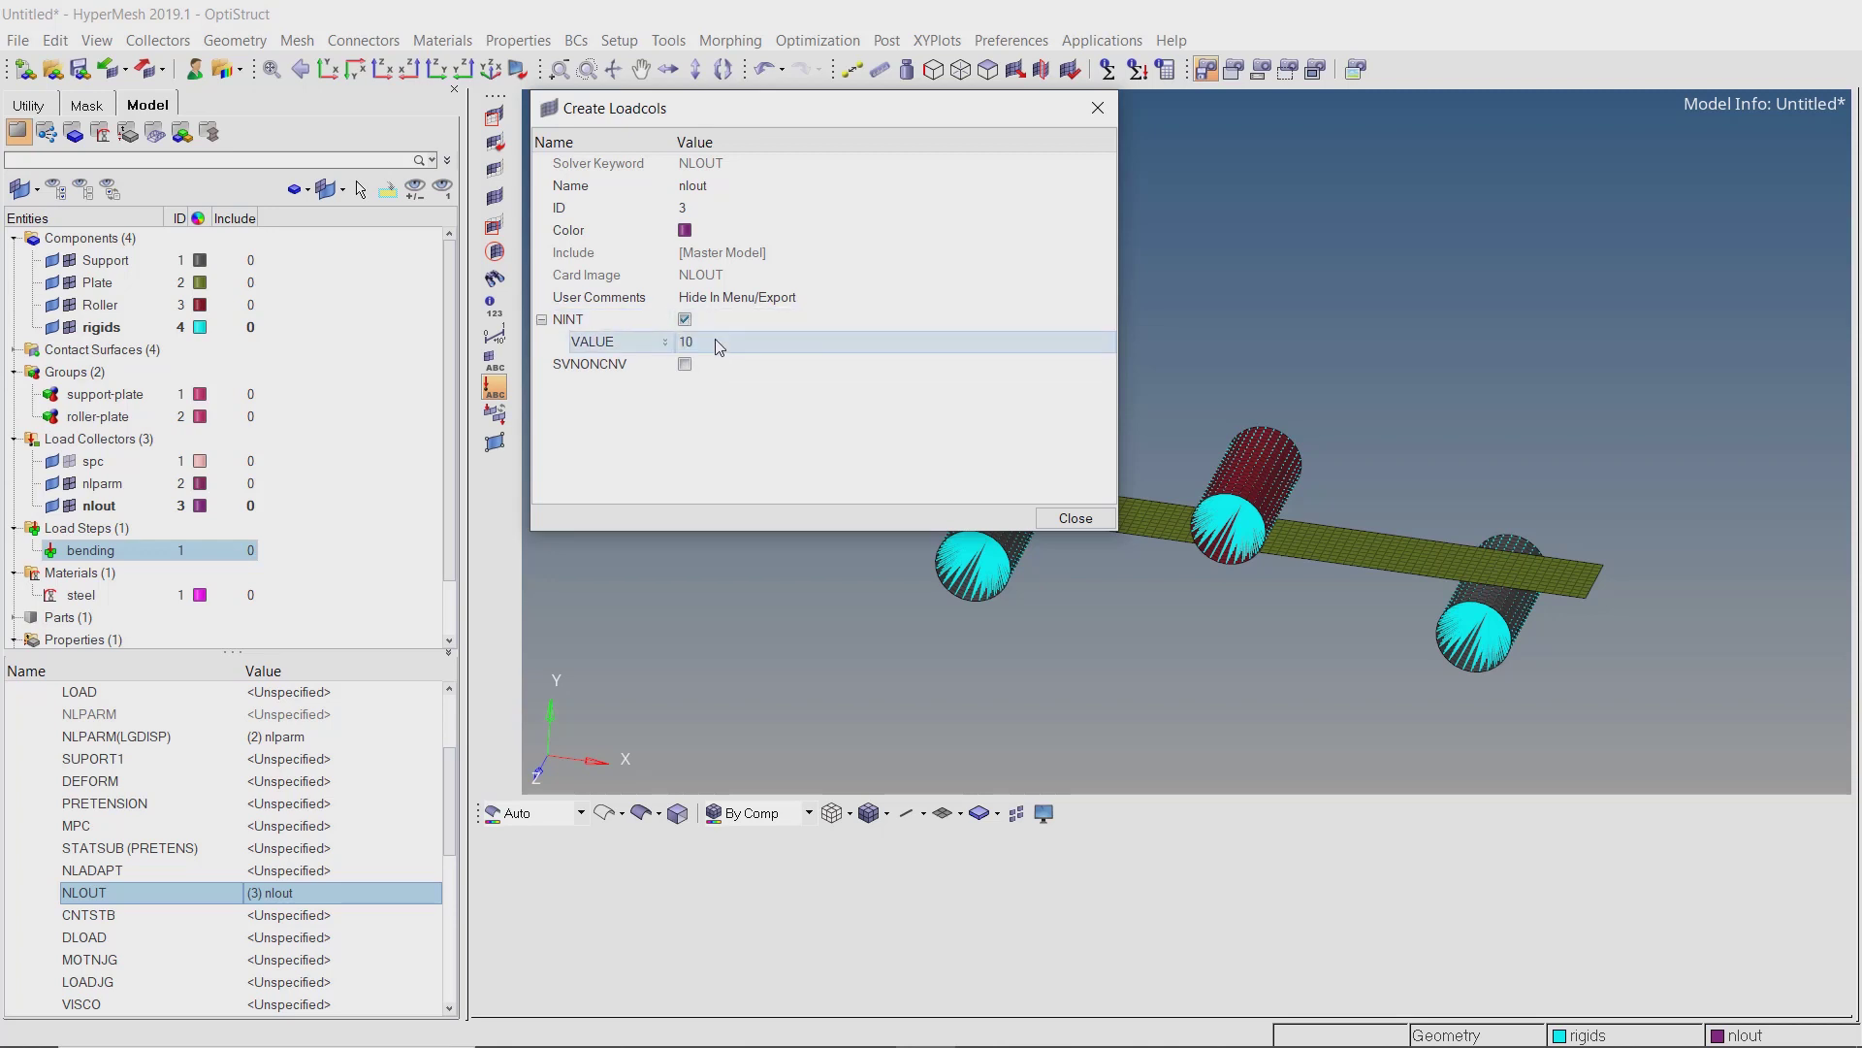
left_click(1073, 519)
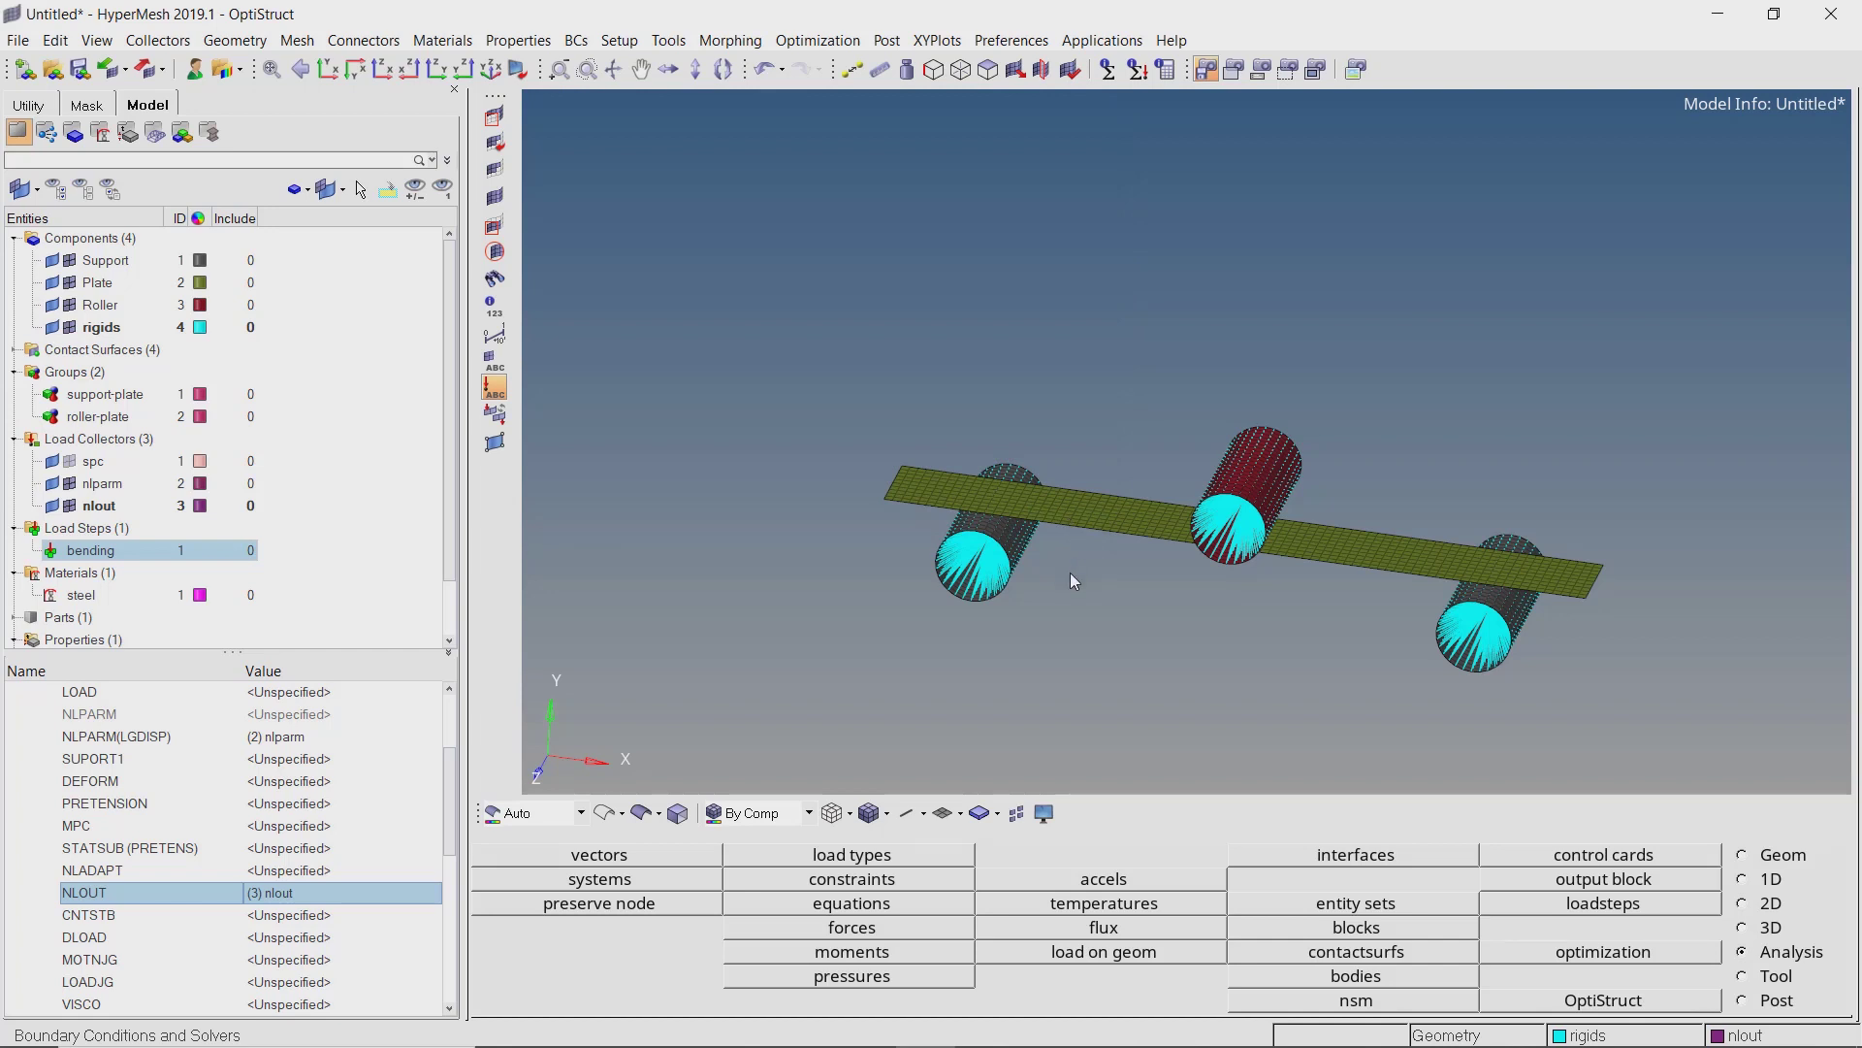
Search the commands for Param and add the PARAM control card to the model.
key("ctrl+f")
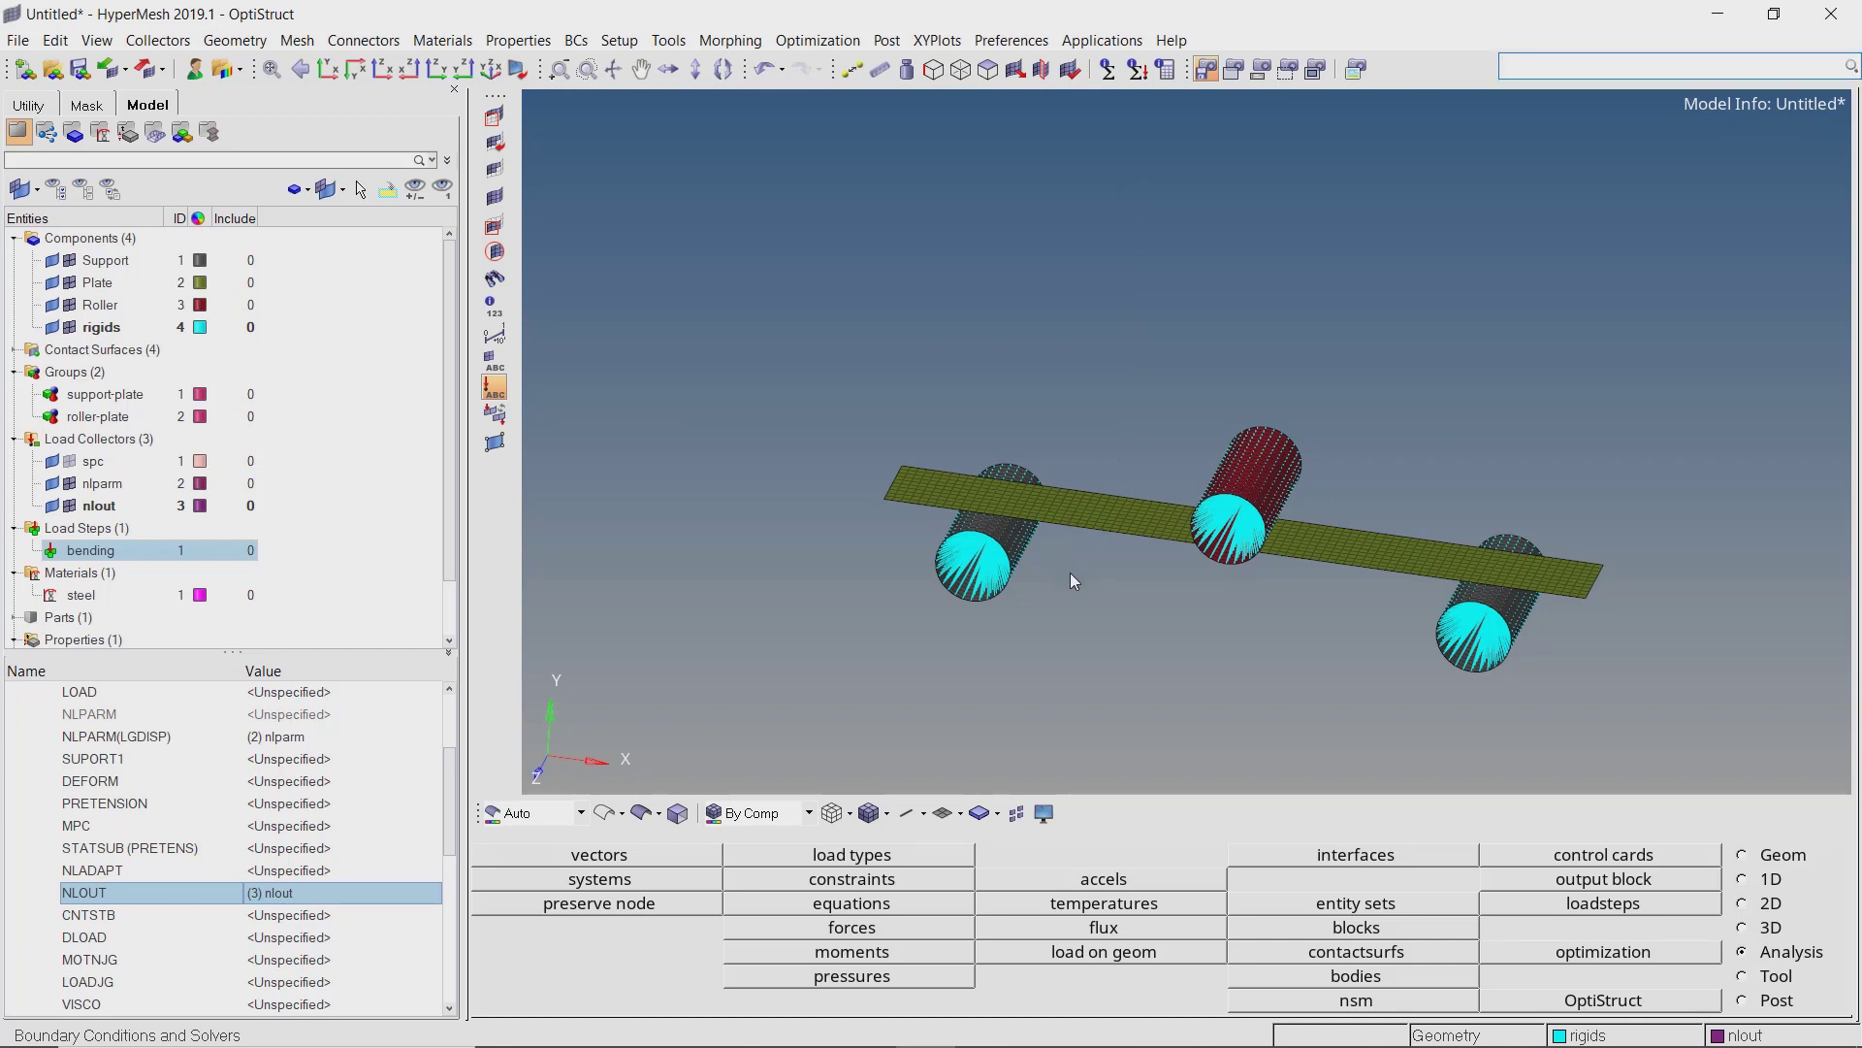
type("Param")
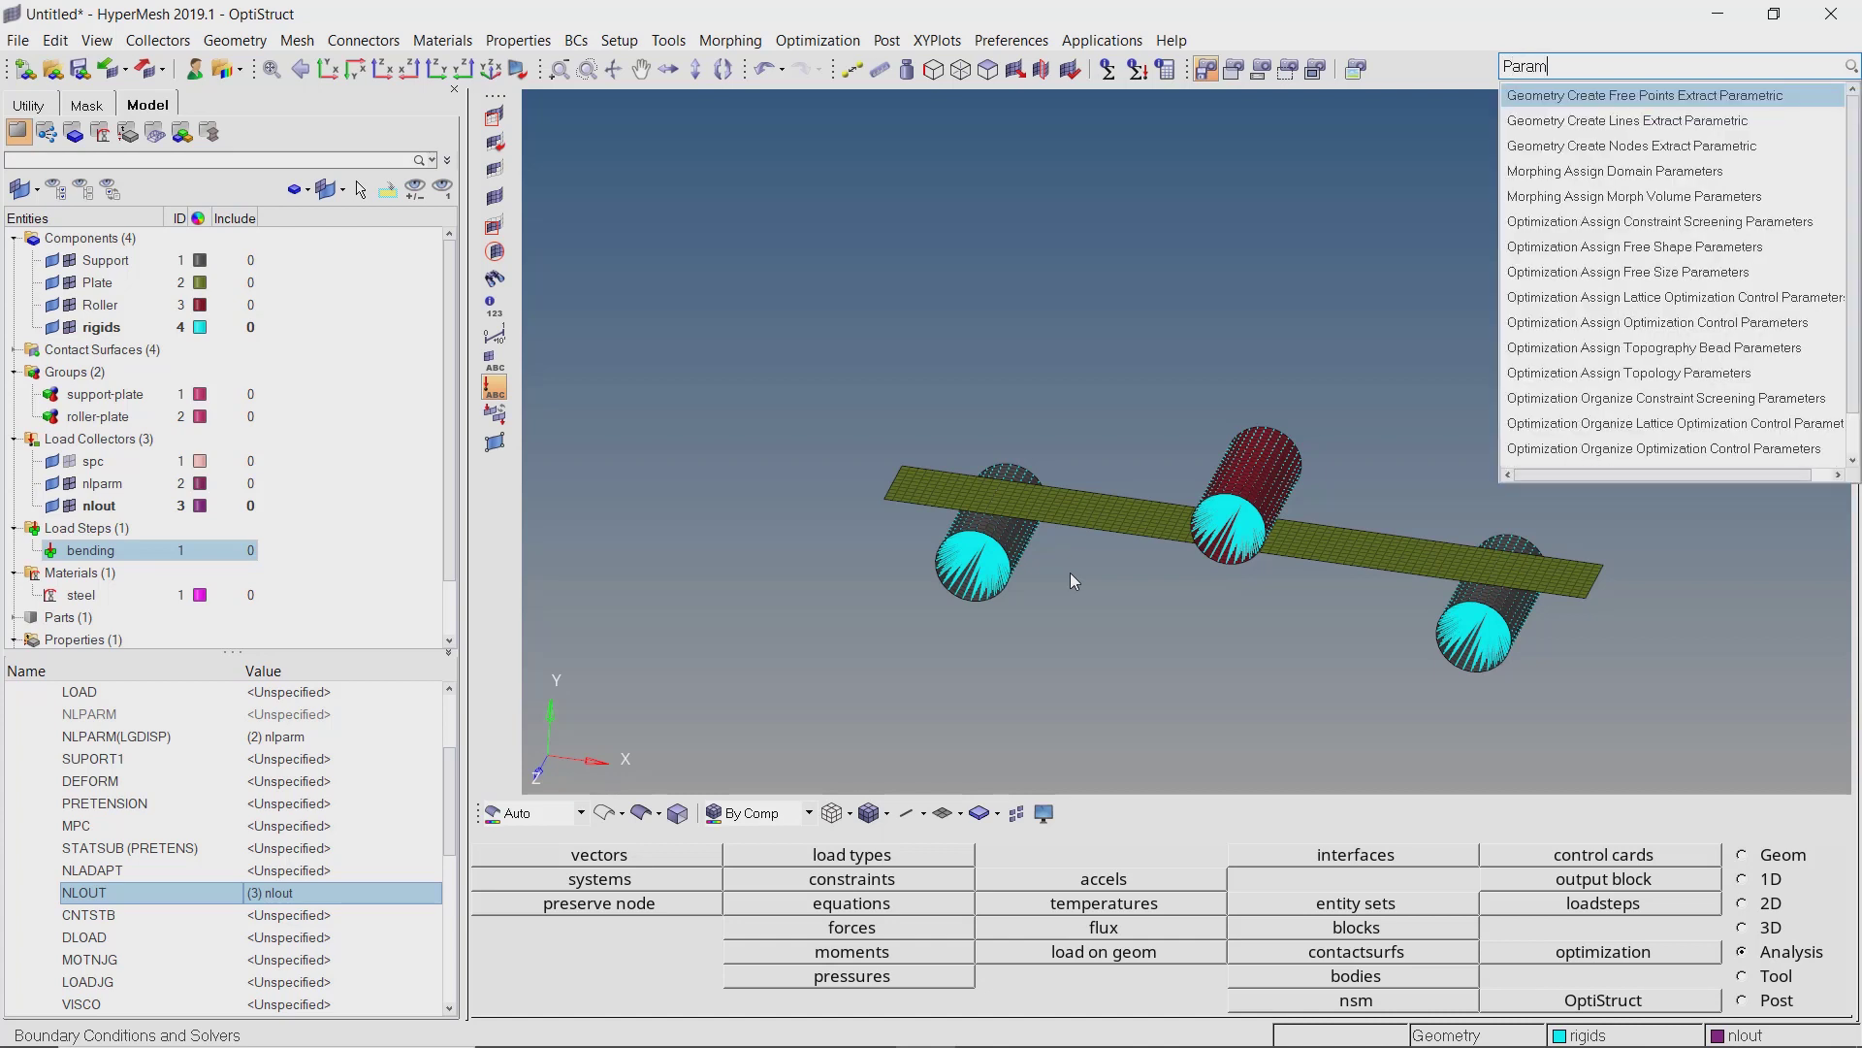
key("Down")
key("Down")
key("Down")
key("Down")
key("Down")
key("Down")
key("Down")
key("Down")
key("Down")
key("Down")
key("Down")
key("Down")
key("Down")
key("Down")
key("Down")
key("Return")
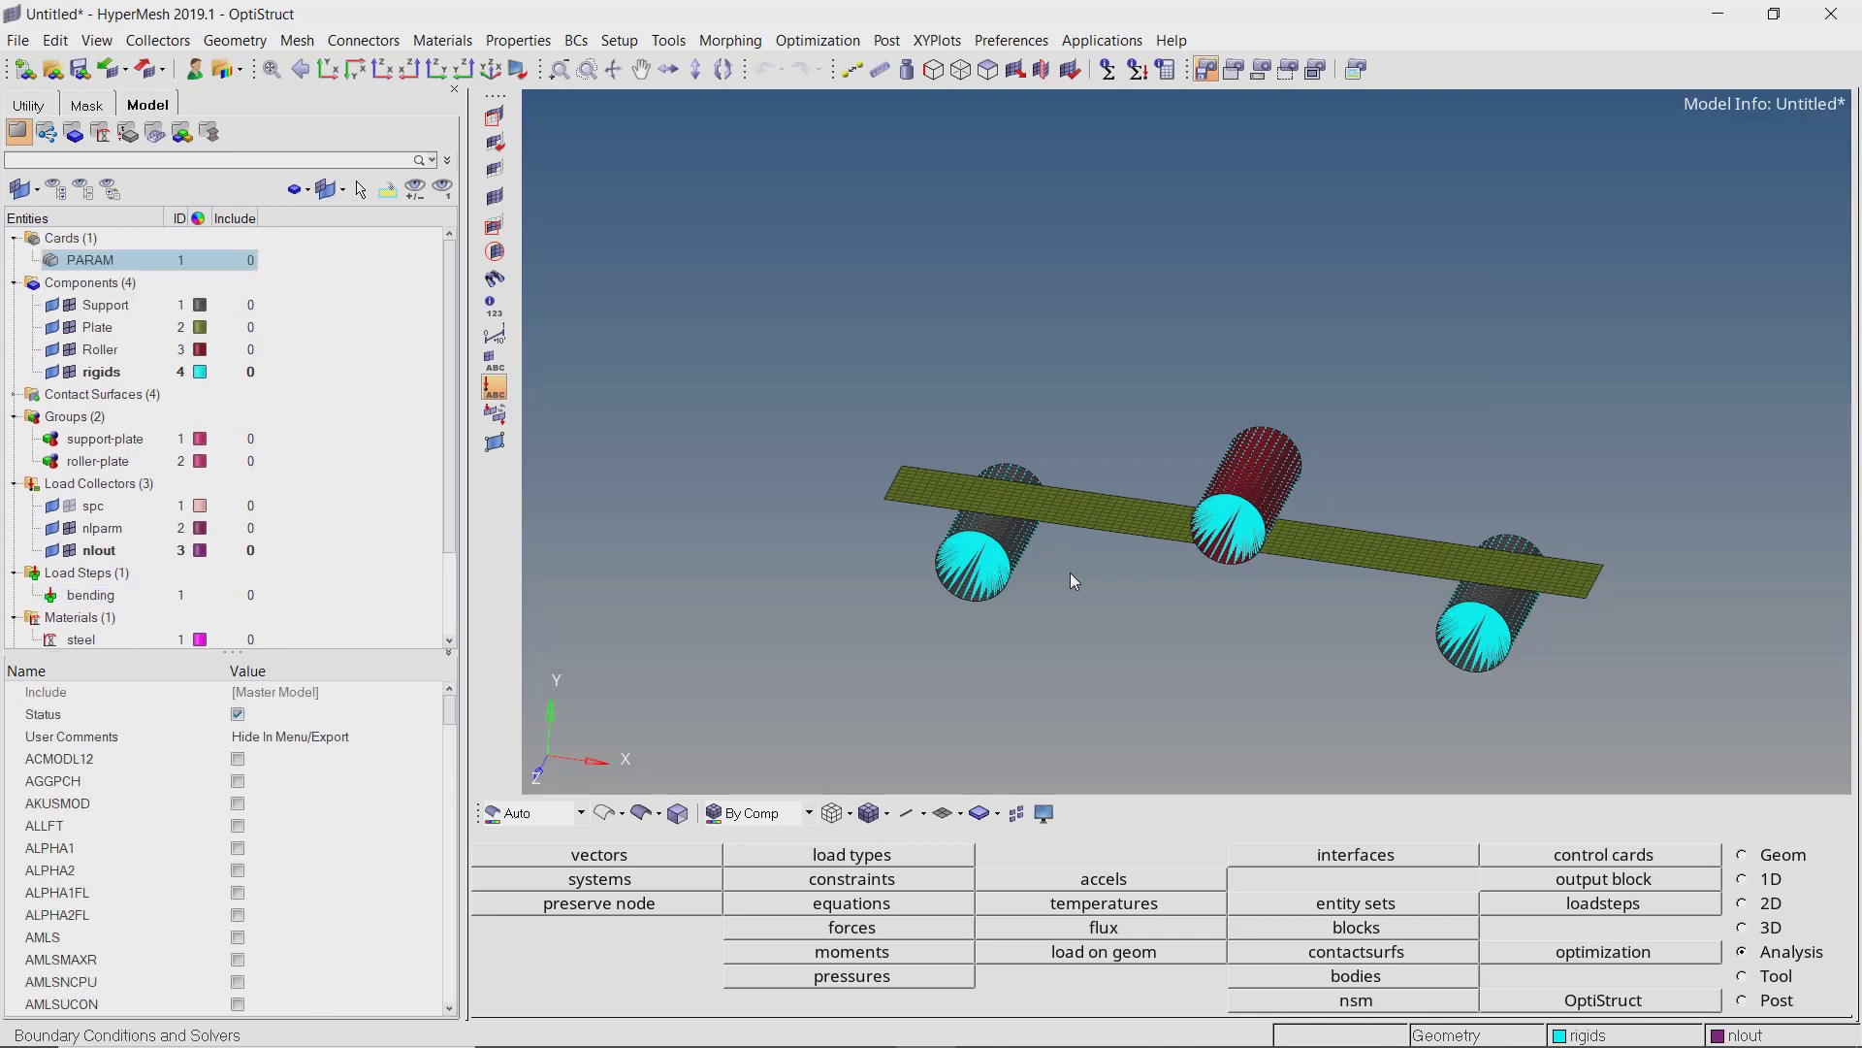
Enable the EXPERTNL parameter on the PARAM card and set it to YES.
scroll(398, 784, "down", 10)
scroll(387, 832, "down", 2)
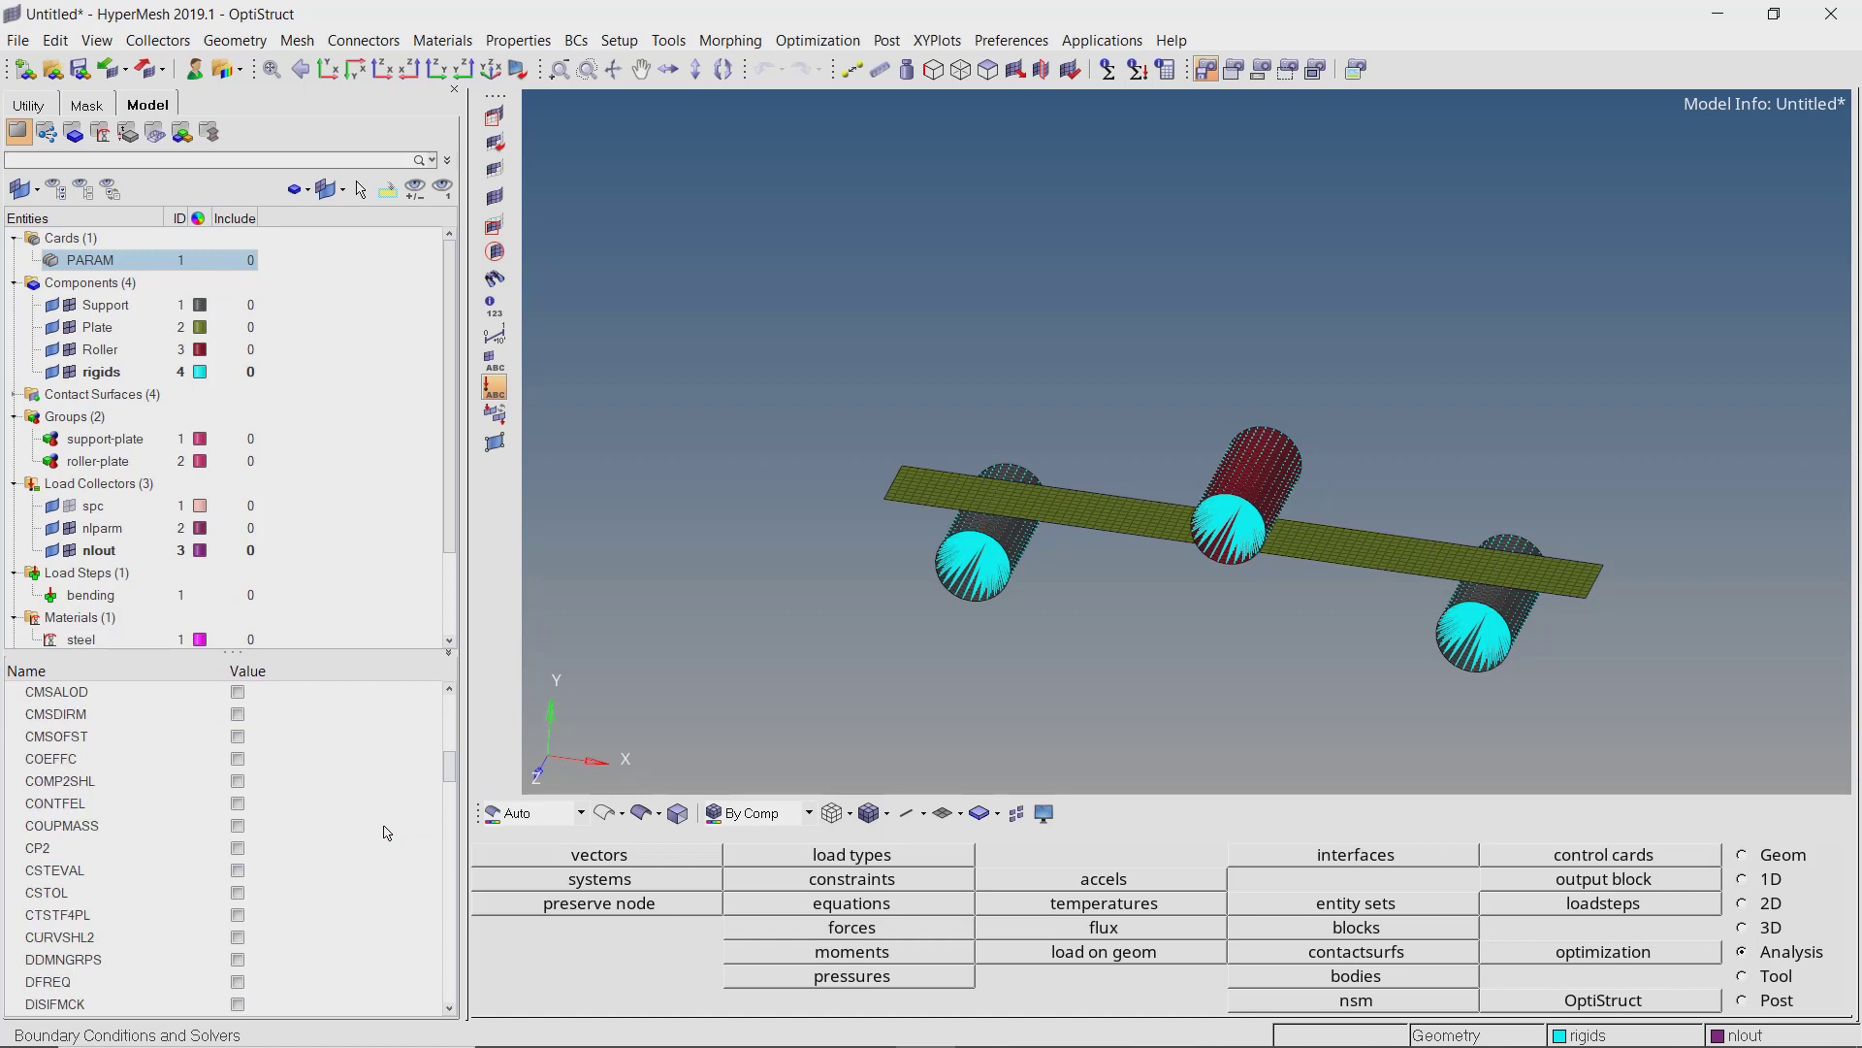
scroll(387, 832, "down", 6)
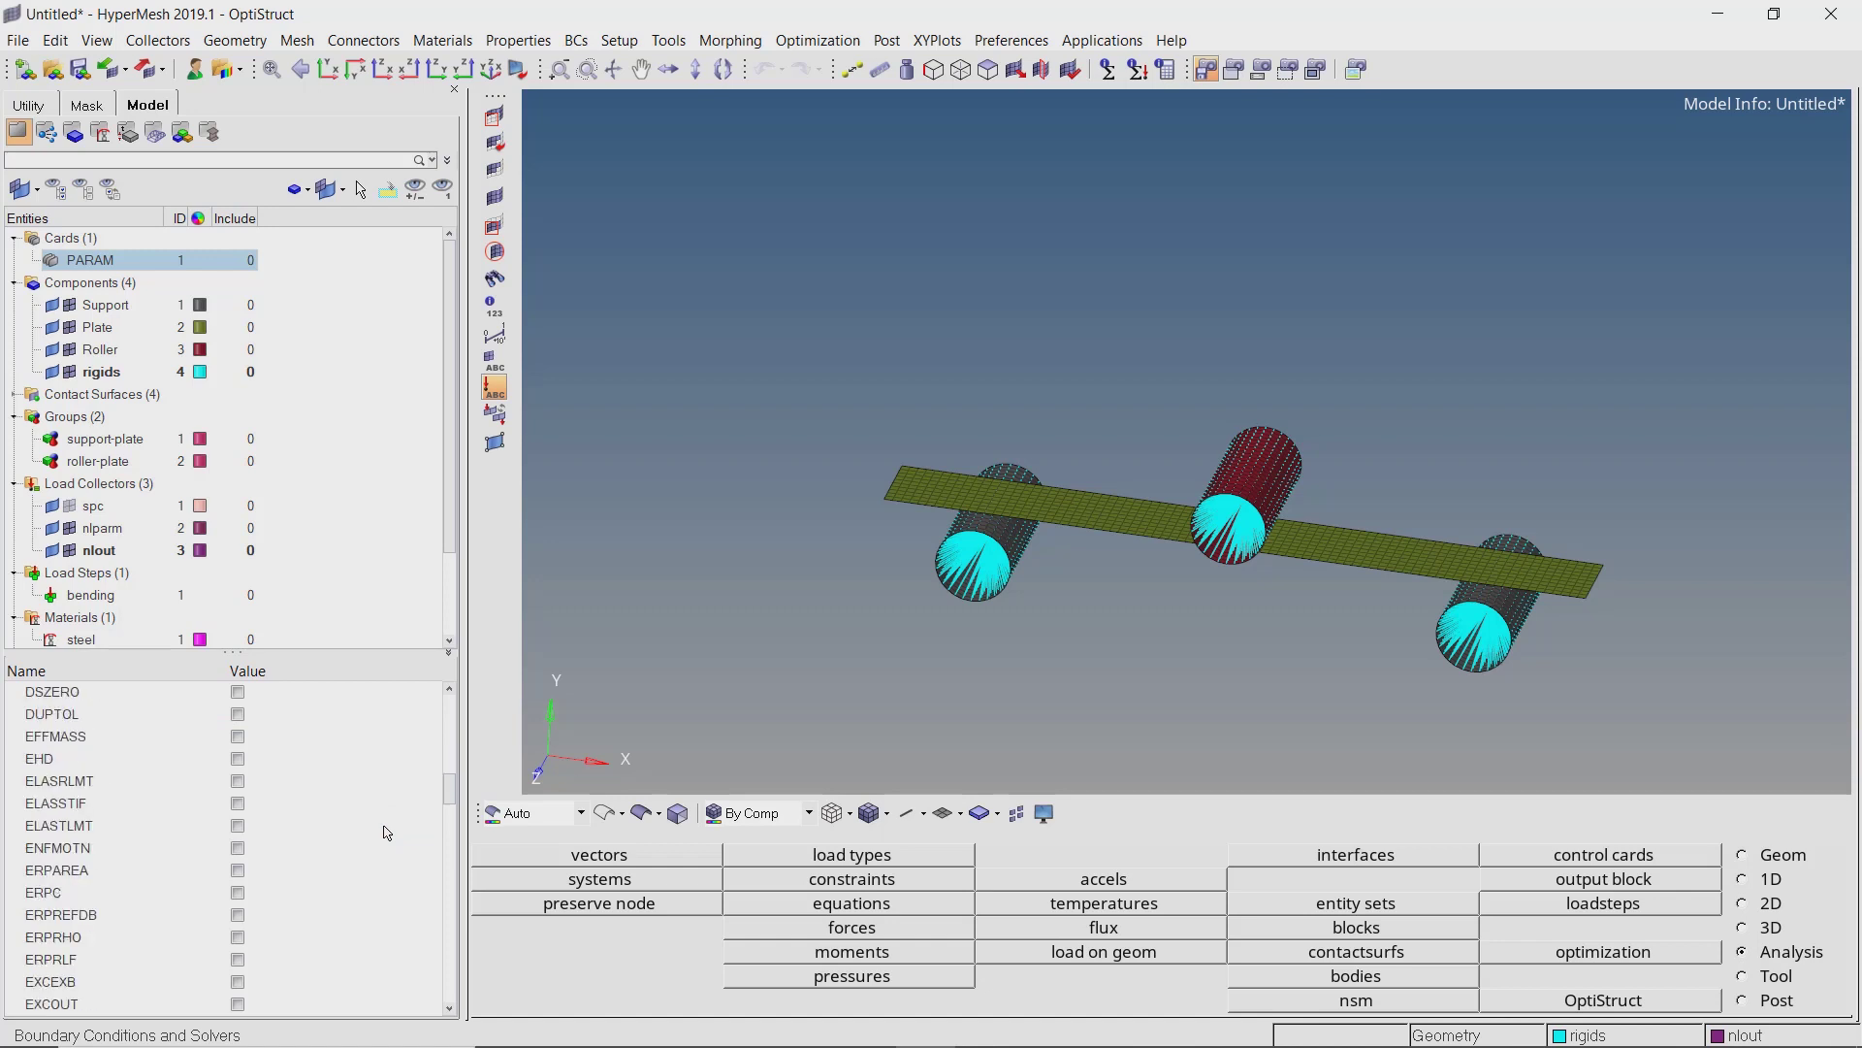
scroll(387, 832, "down", 2)
left_click(238, 937)
left_click(262, 982)
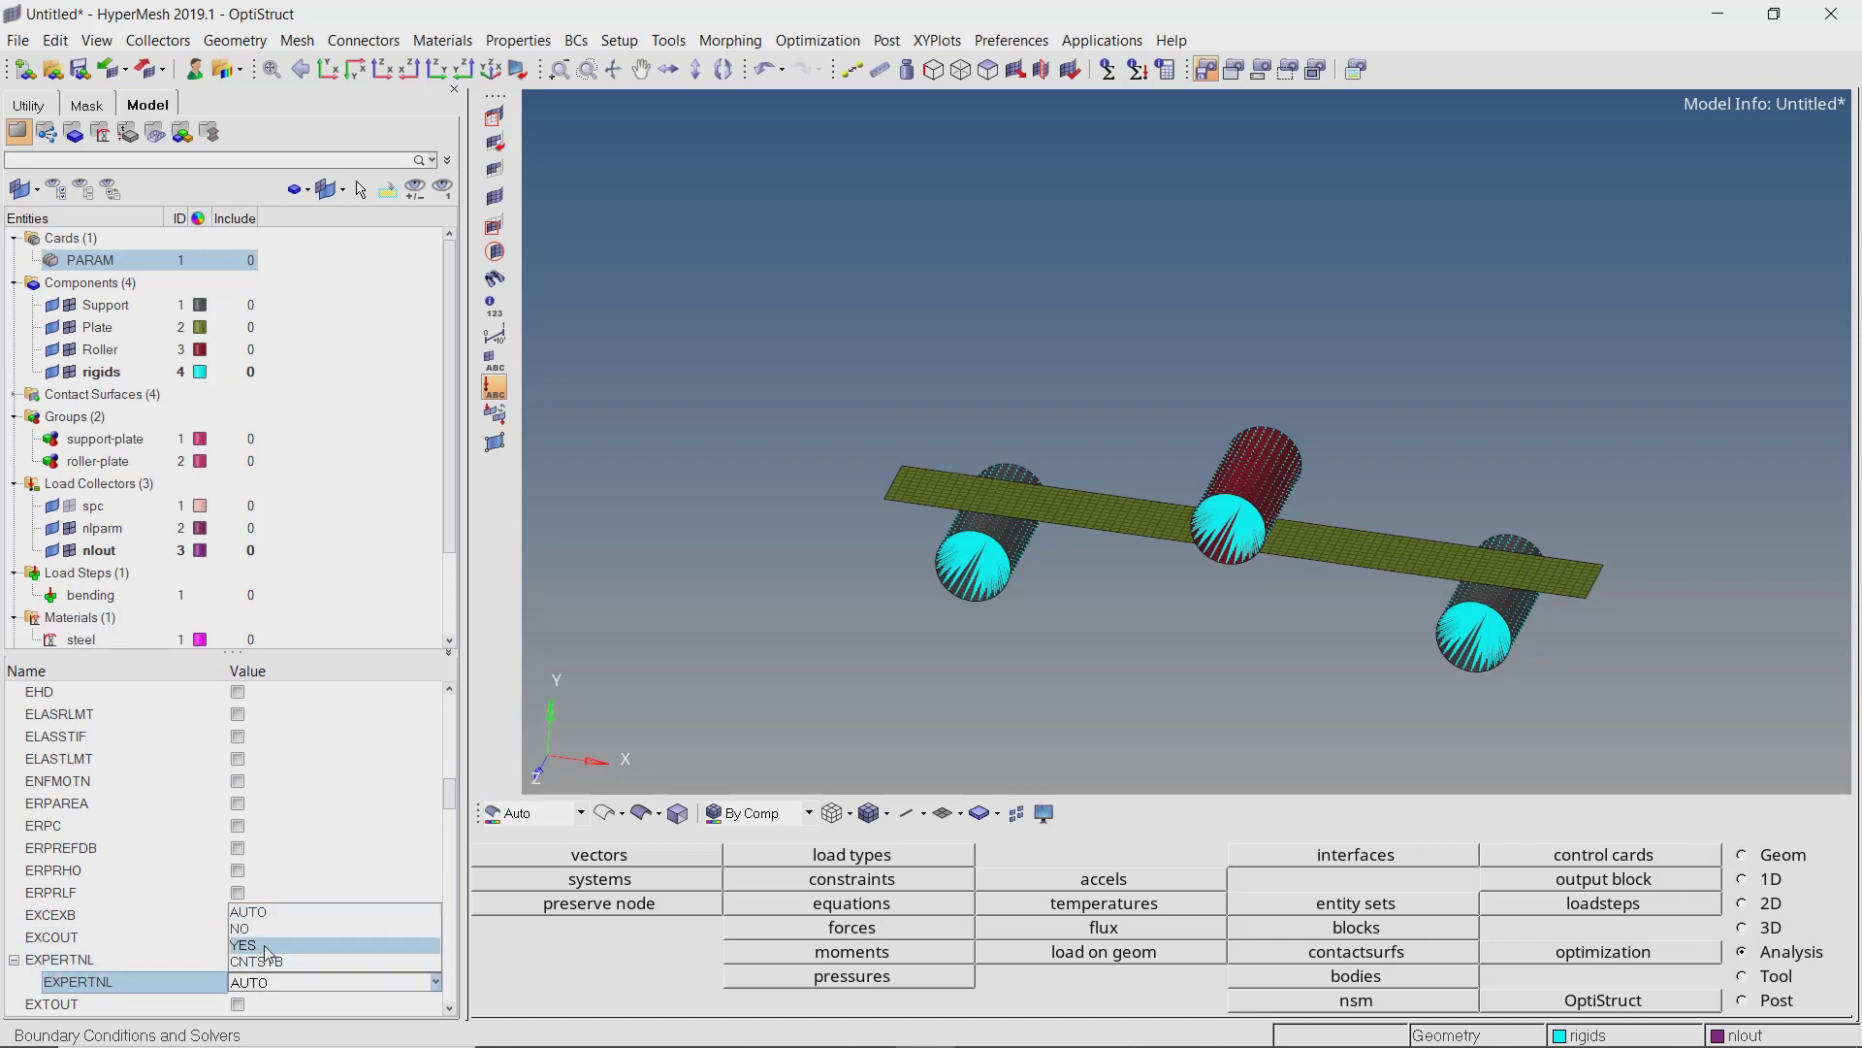
left_click(264, 946)
Enable the HASHASSM parameter on the PARAM card and set it to YES.
scroll(269, 948, "down", 10)
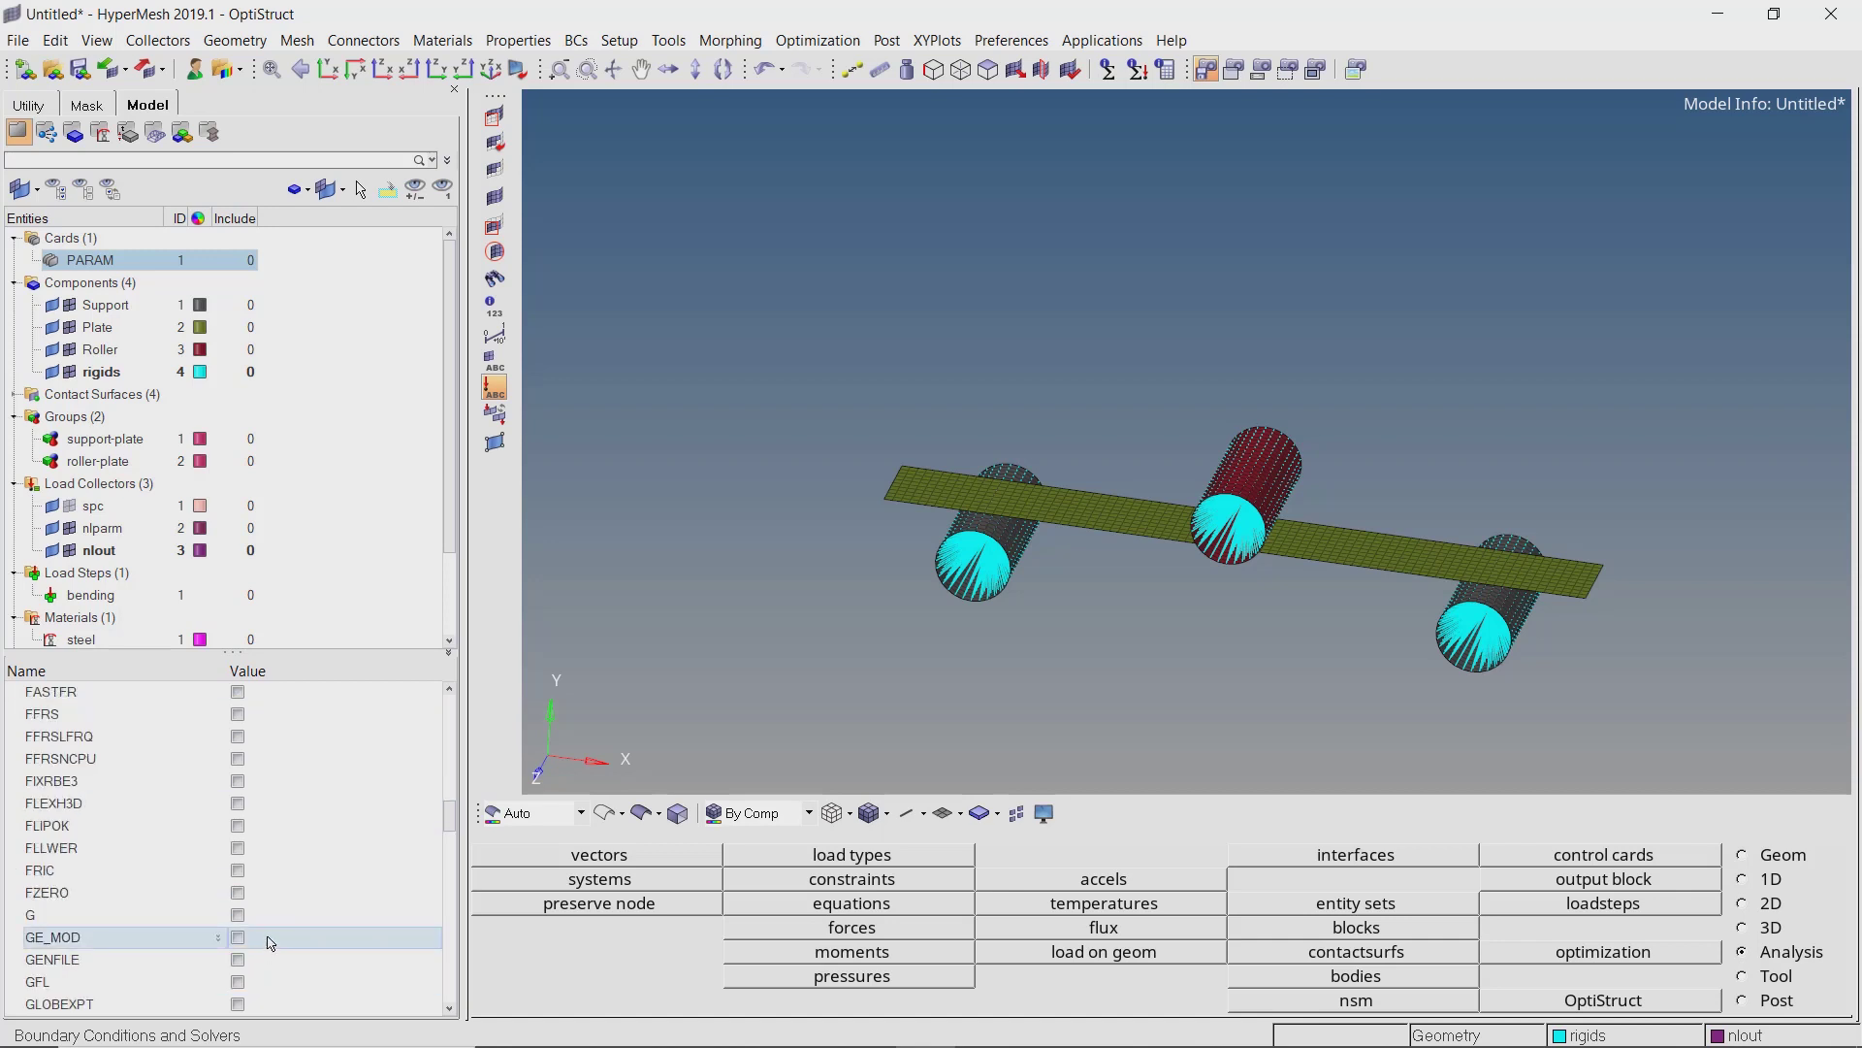
scroll(270, 944, "down", 3)
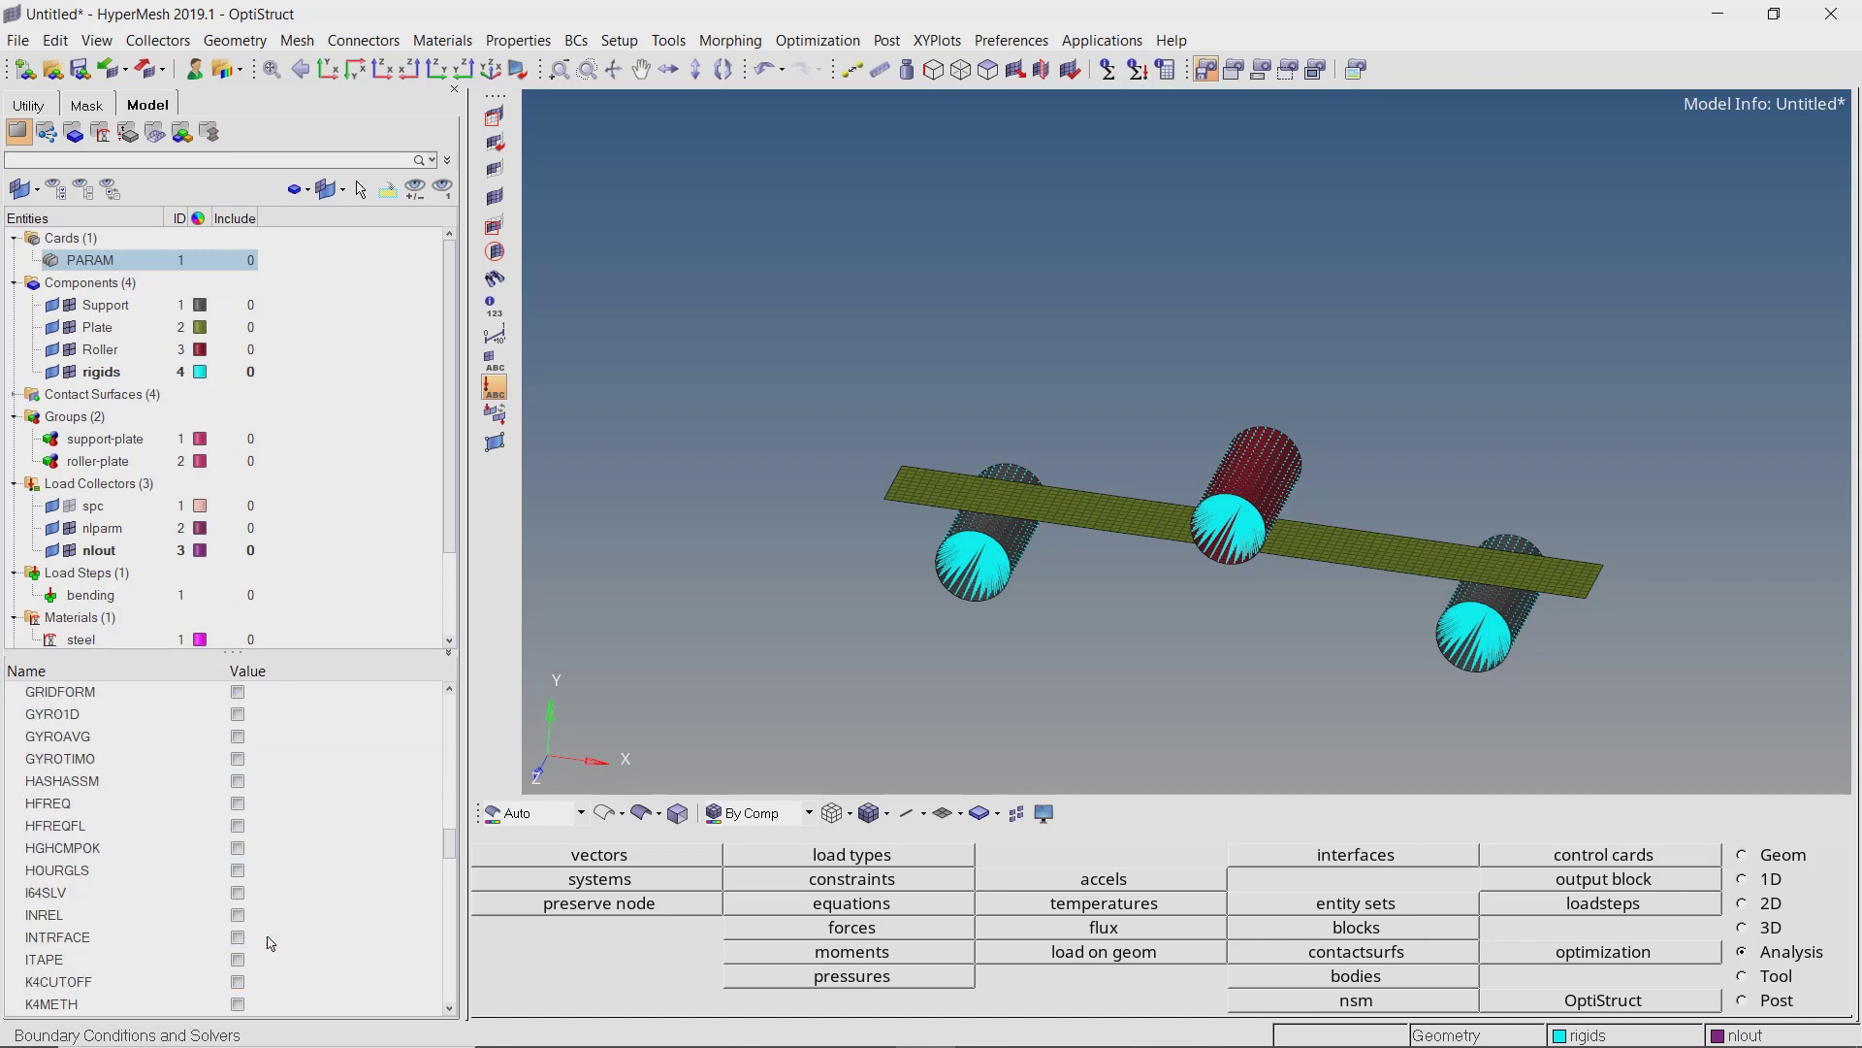
left_click(238, 781)
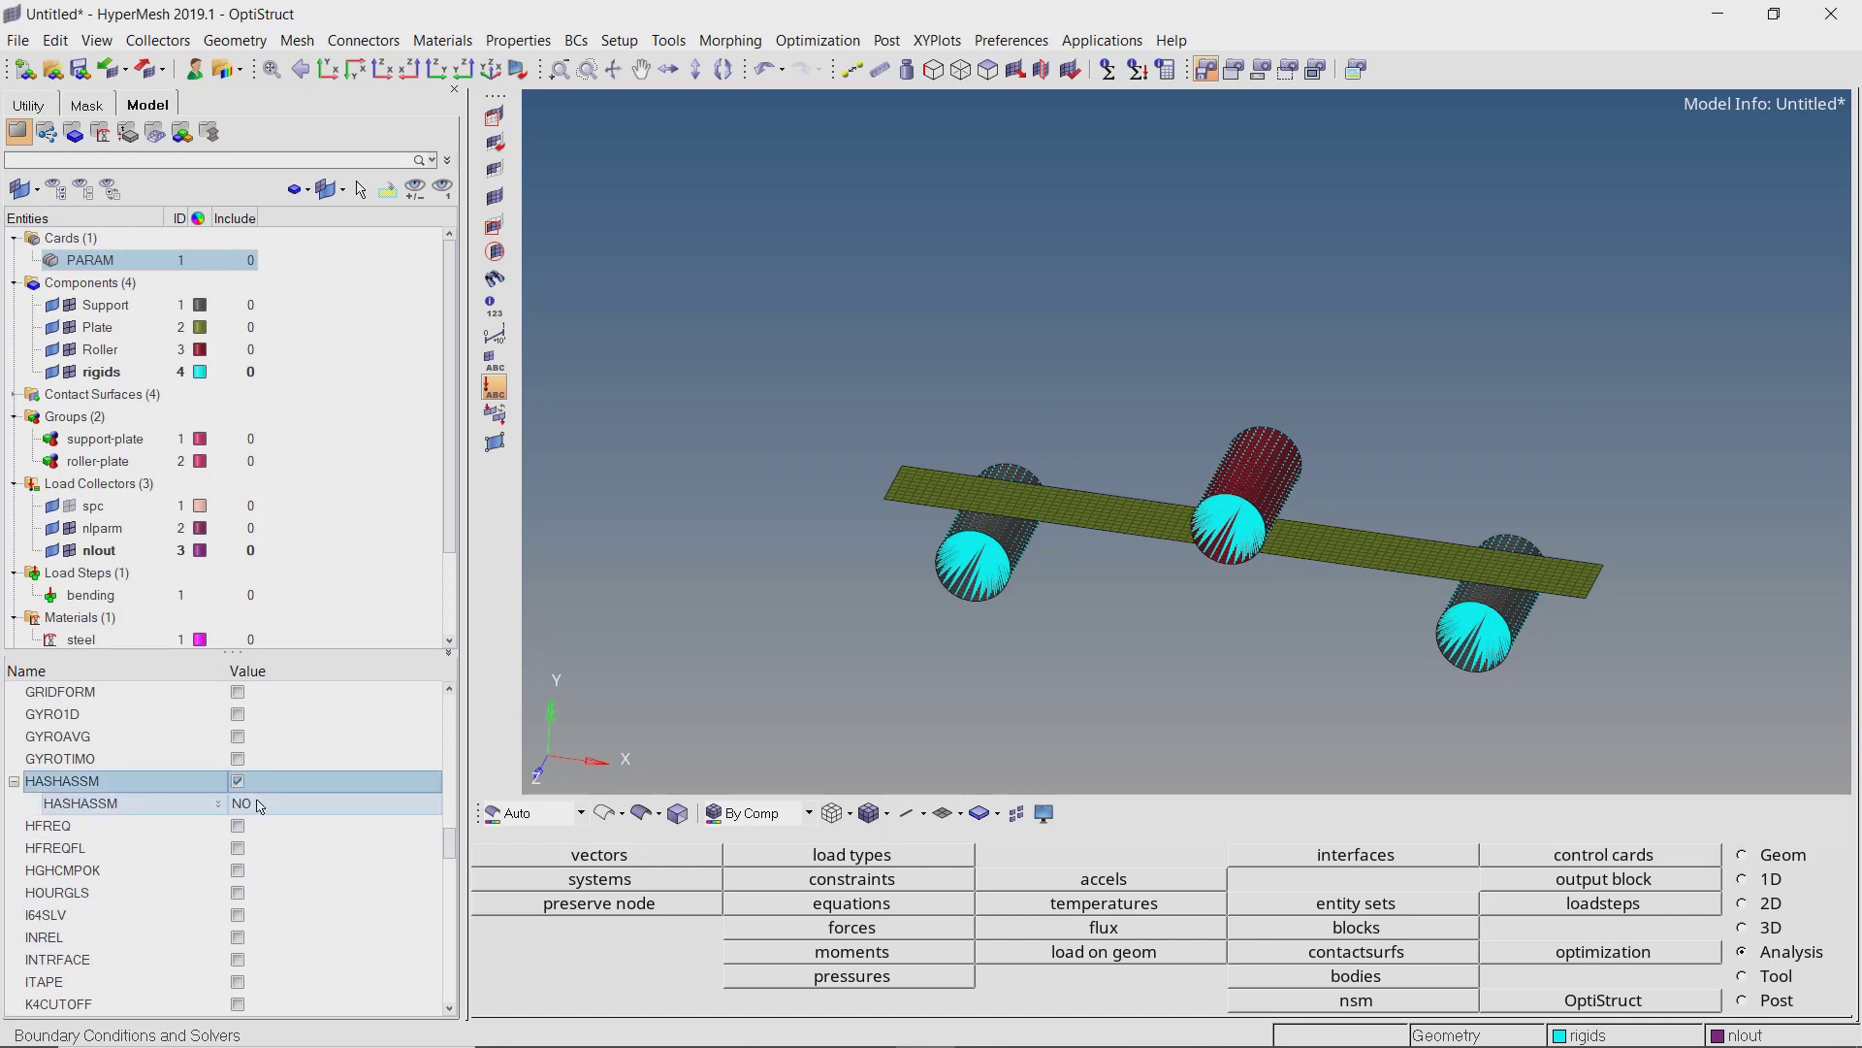
left_click(260, 806)
left_click(271, 850)
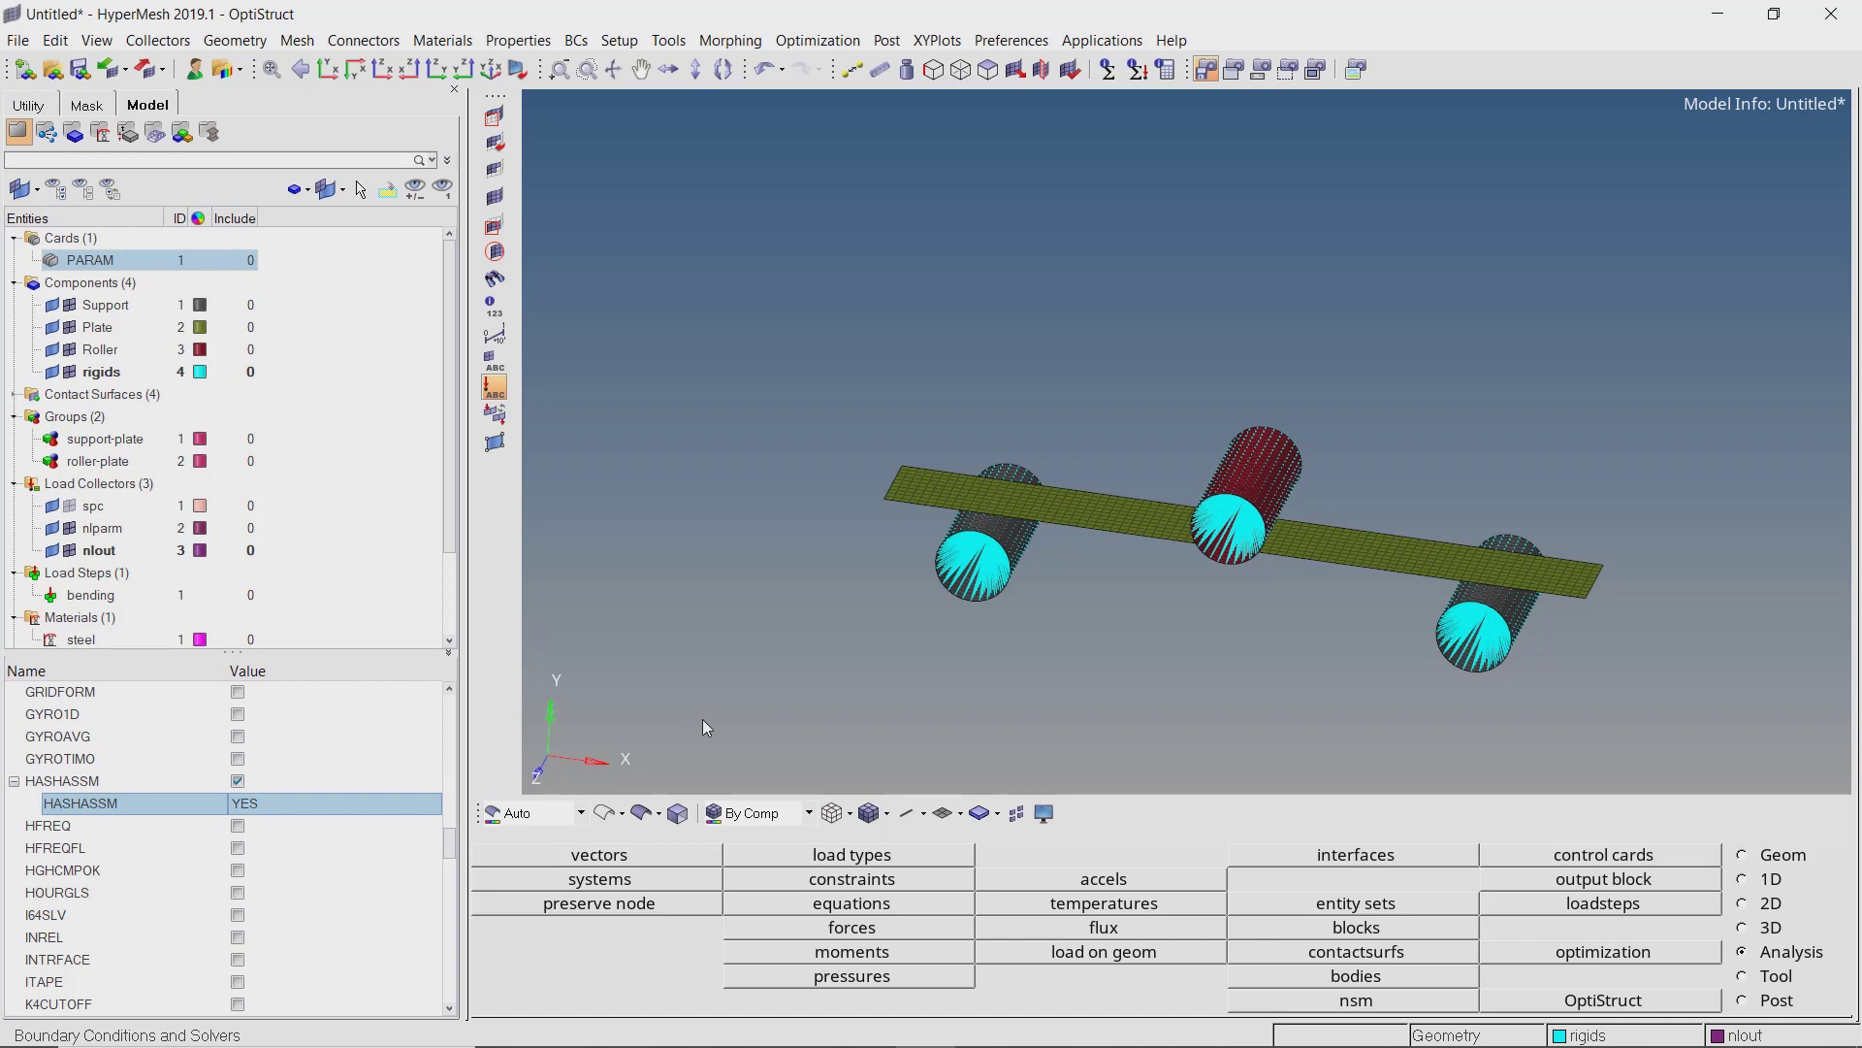
Search the commands for glo and add the GLOBAL_OUTPUT_REQUEST control card to the model.
key("ctrl+f")
type("g")
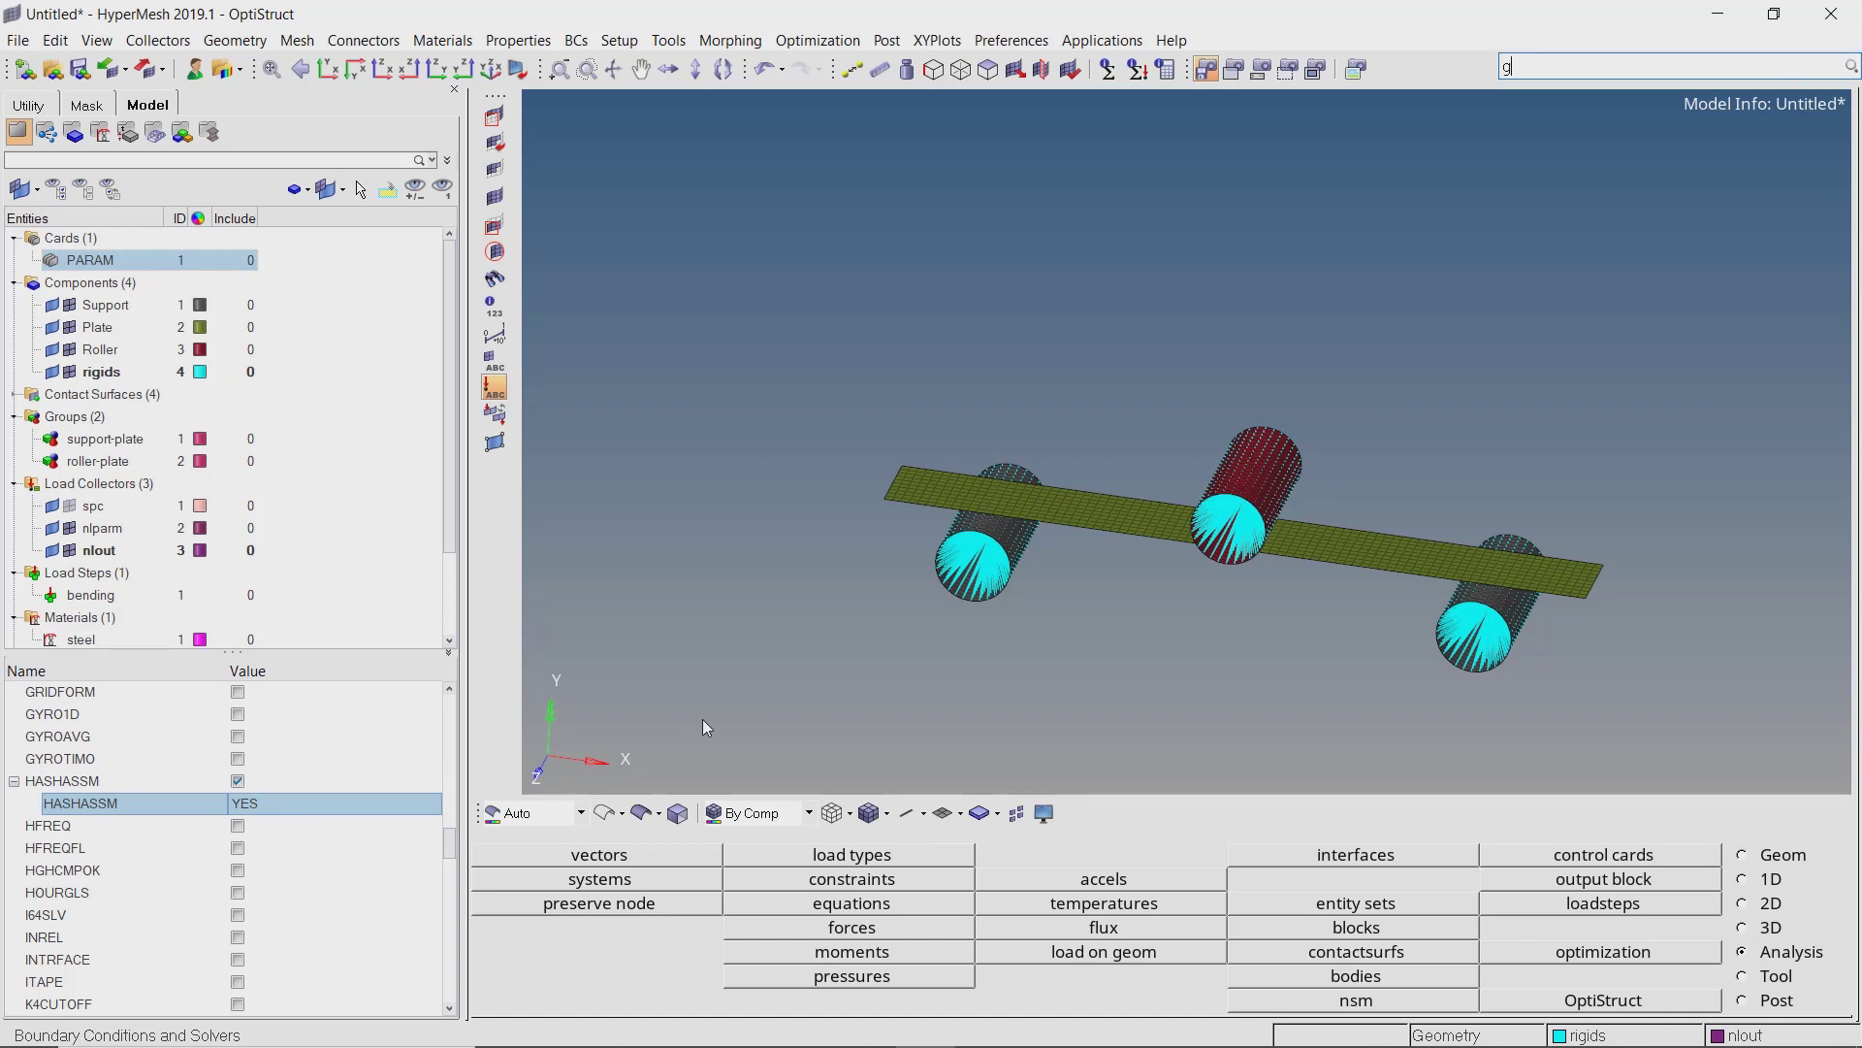
type("lo")
key("Down")
key("Return")
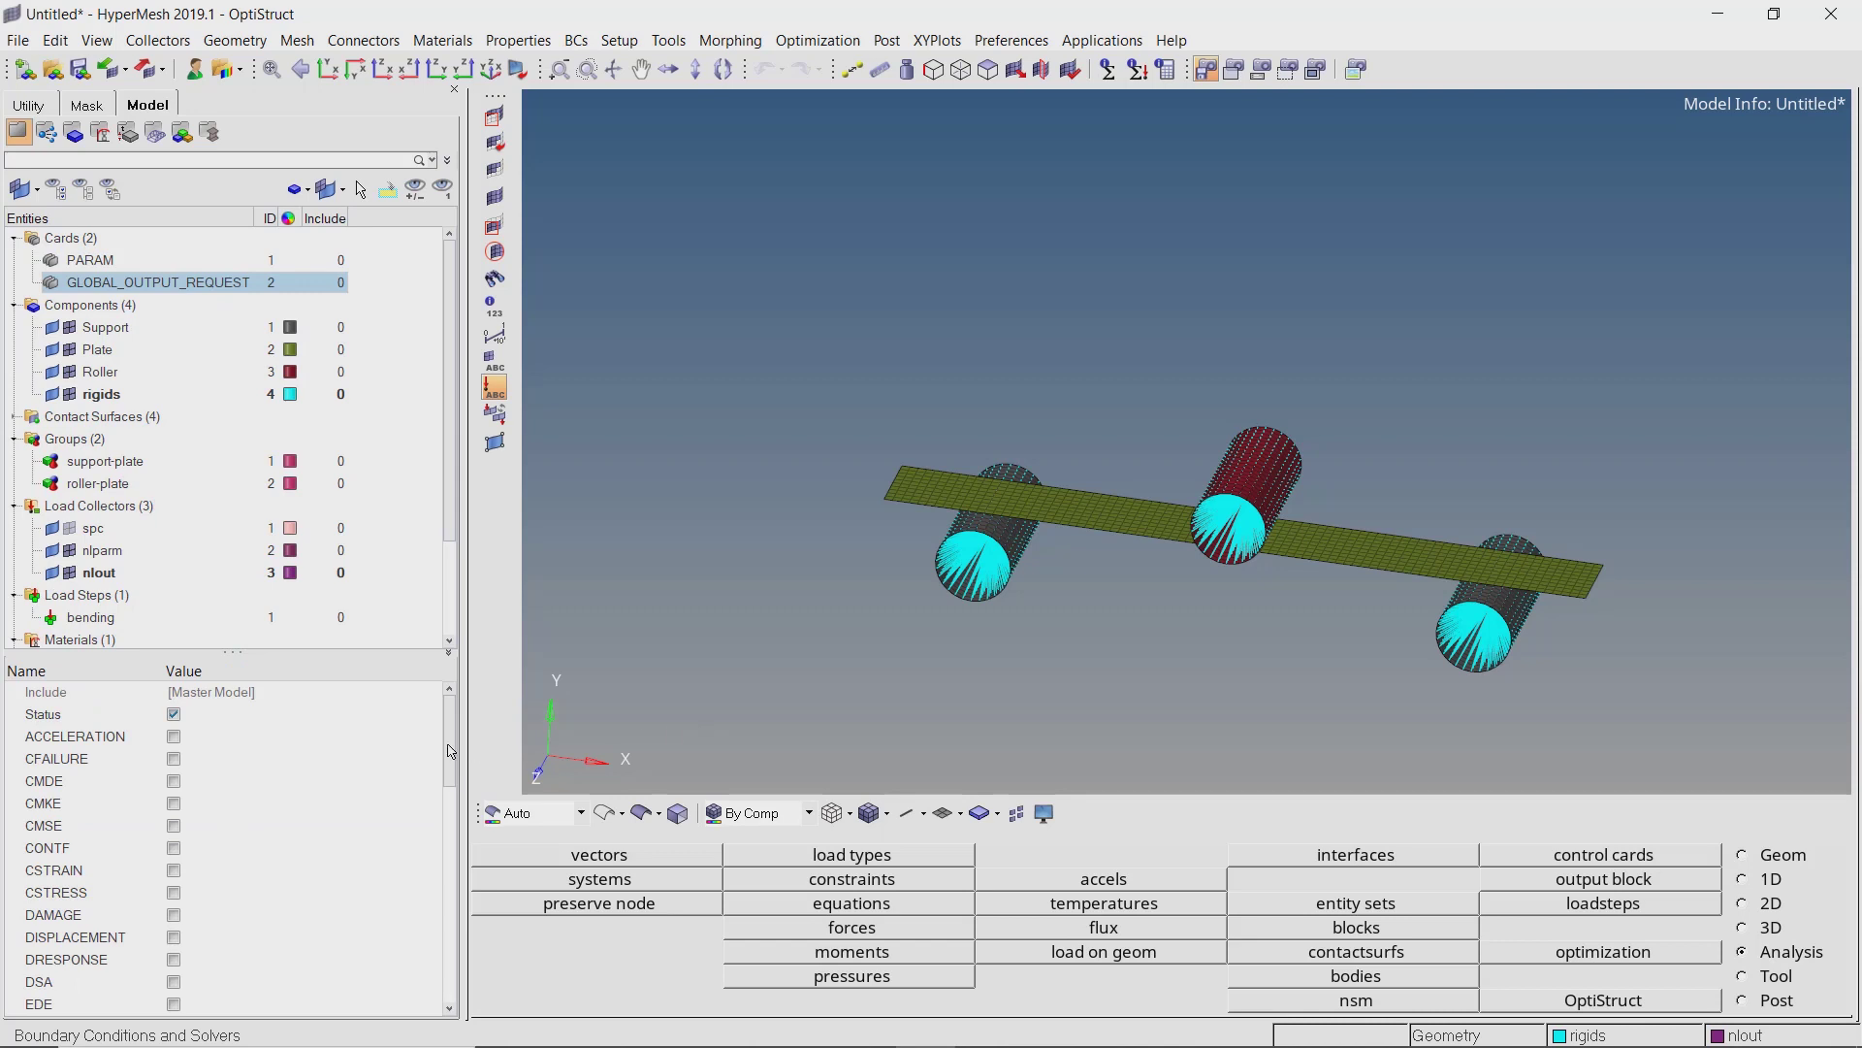
Enable the CONTF output request in H3D format and the DISPLACEMENT output request on the GLOBAL_OUTPUT_REQUEST card.
left_click(174, 848)
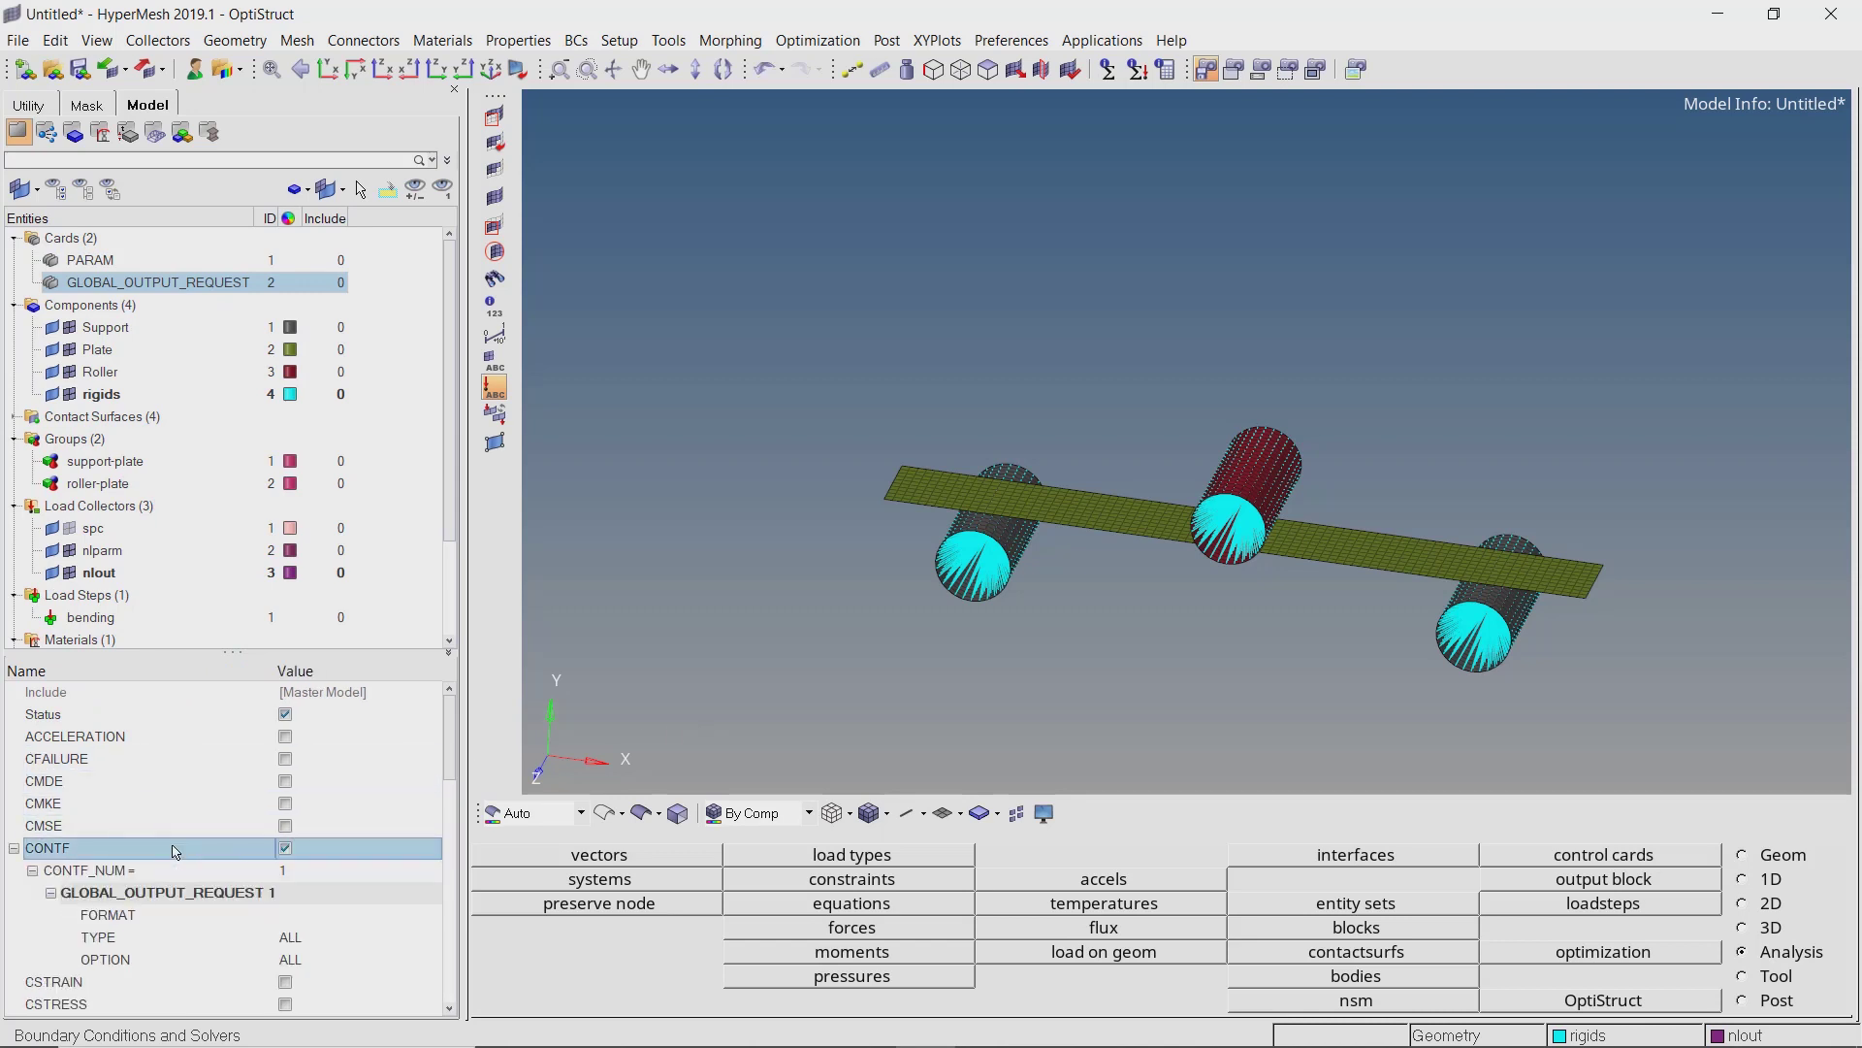
left_click(310, 914)
left_click(322, 946)
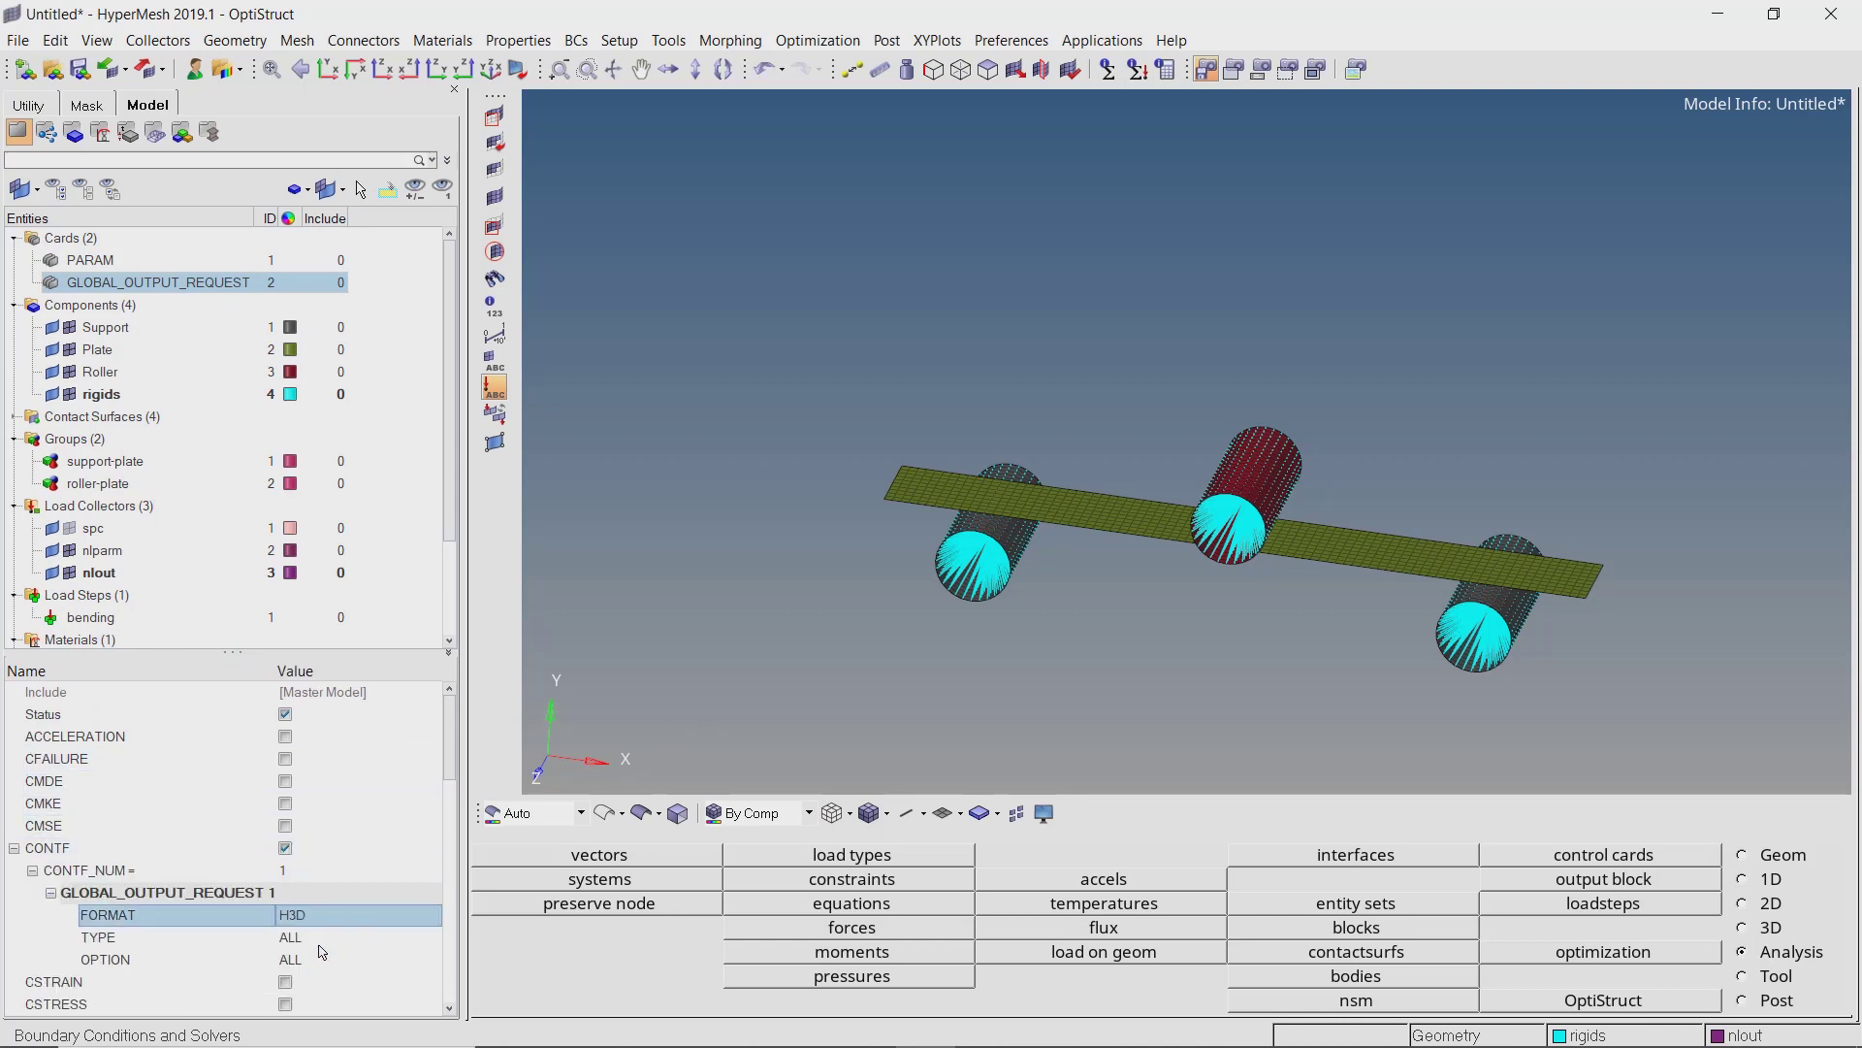
scroll(322, 952, "down", 3)
left_click(285, 870)
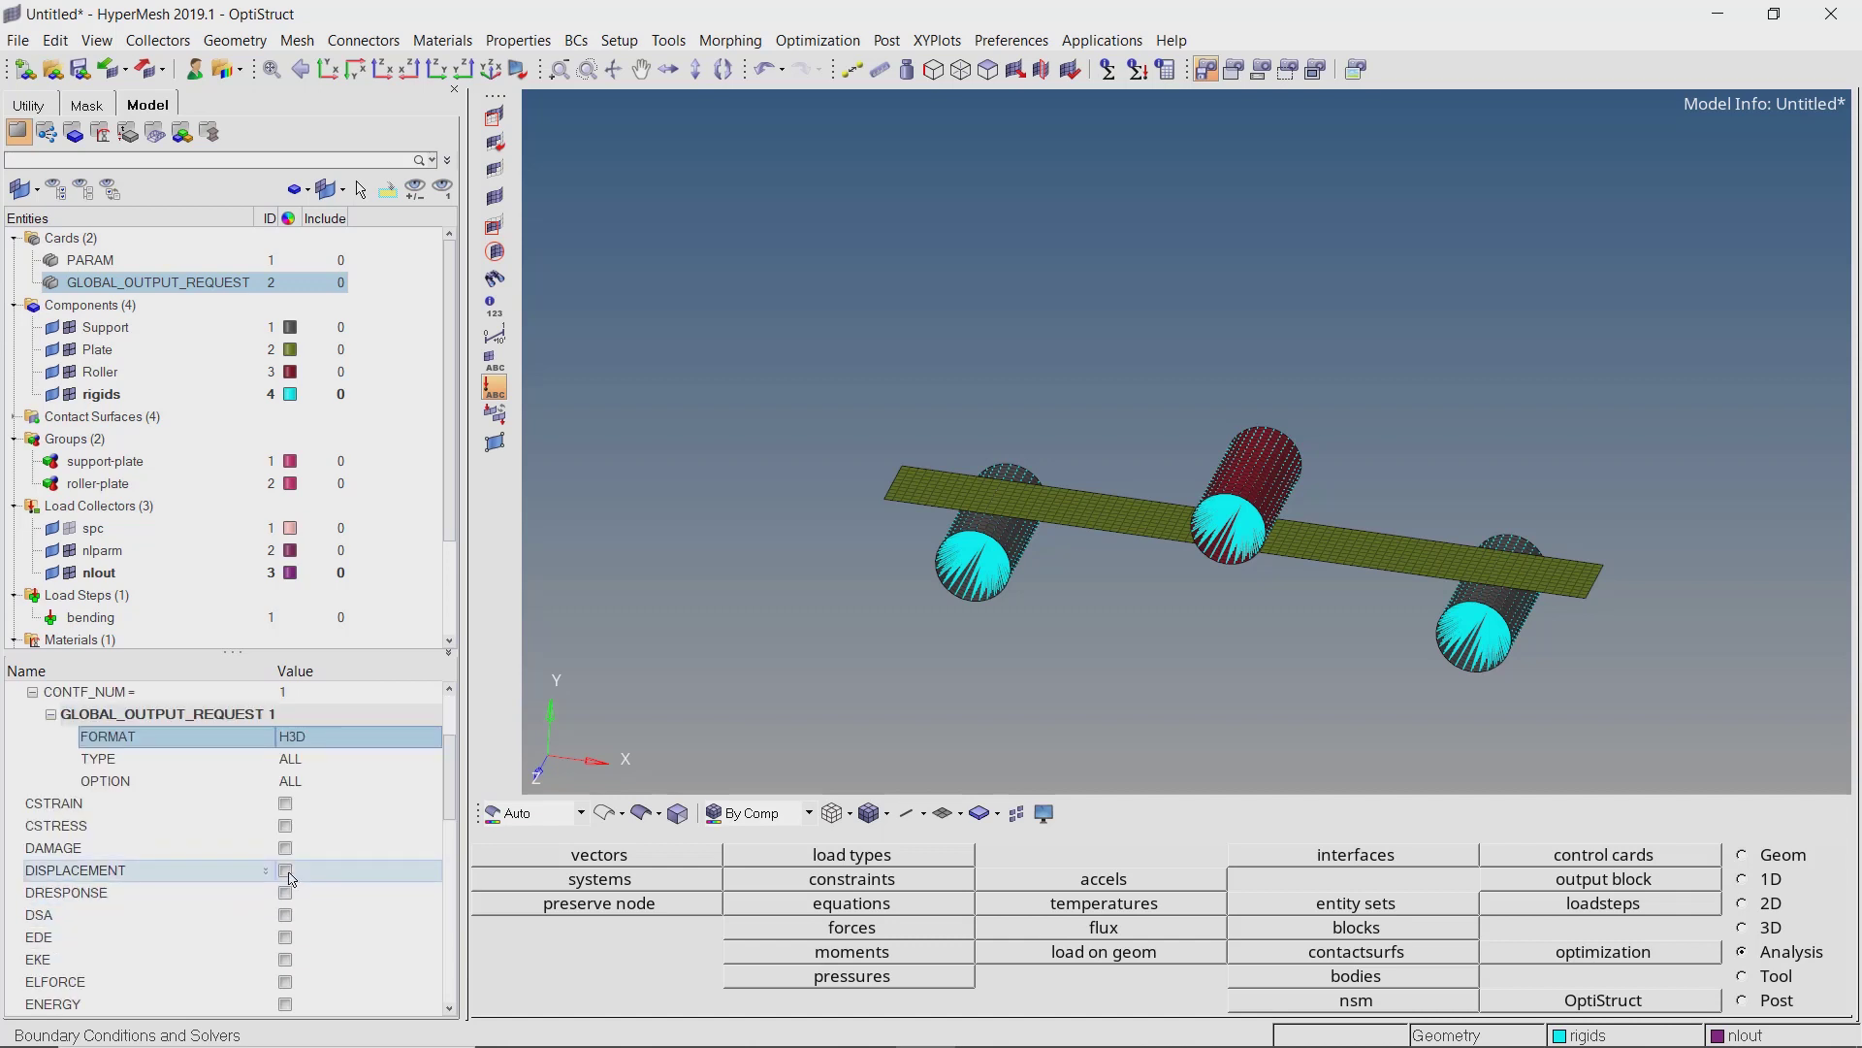
left_click(348, 947)
left_click(336, 842)
Enable the STRAIN output request on the GLOBAL_OUTPUT_REQUEST card with its format set to H3D.
scroll(345, 873, "down", 5)
scroll(349, 885, "down", 10)
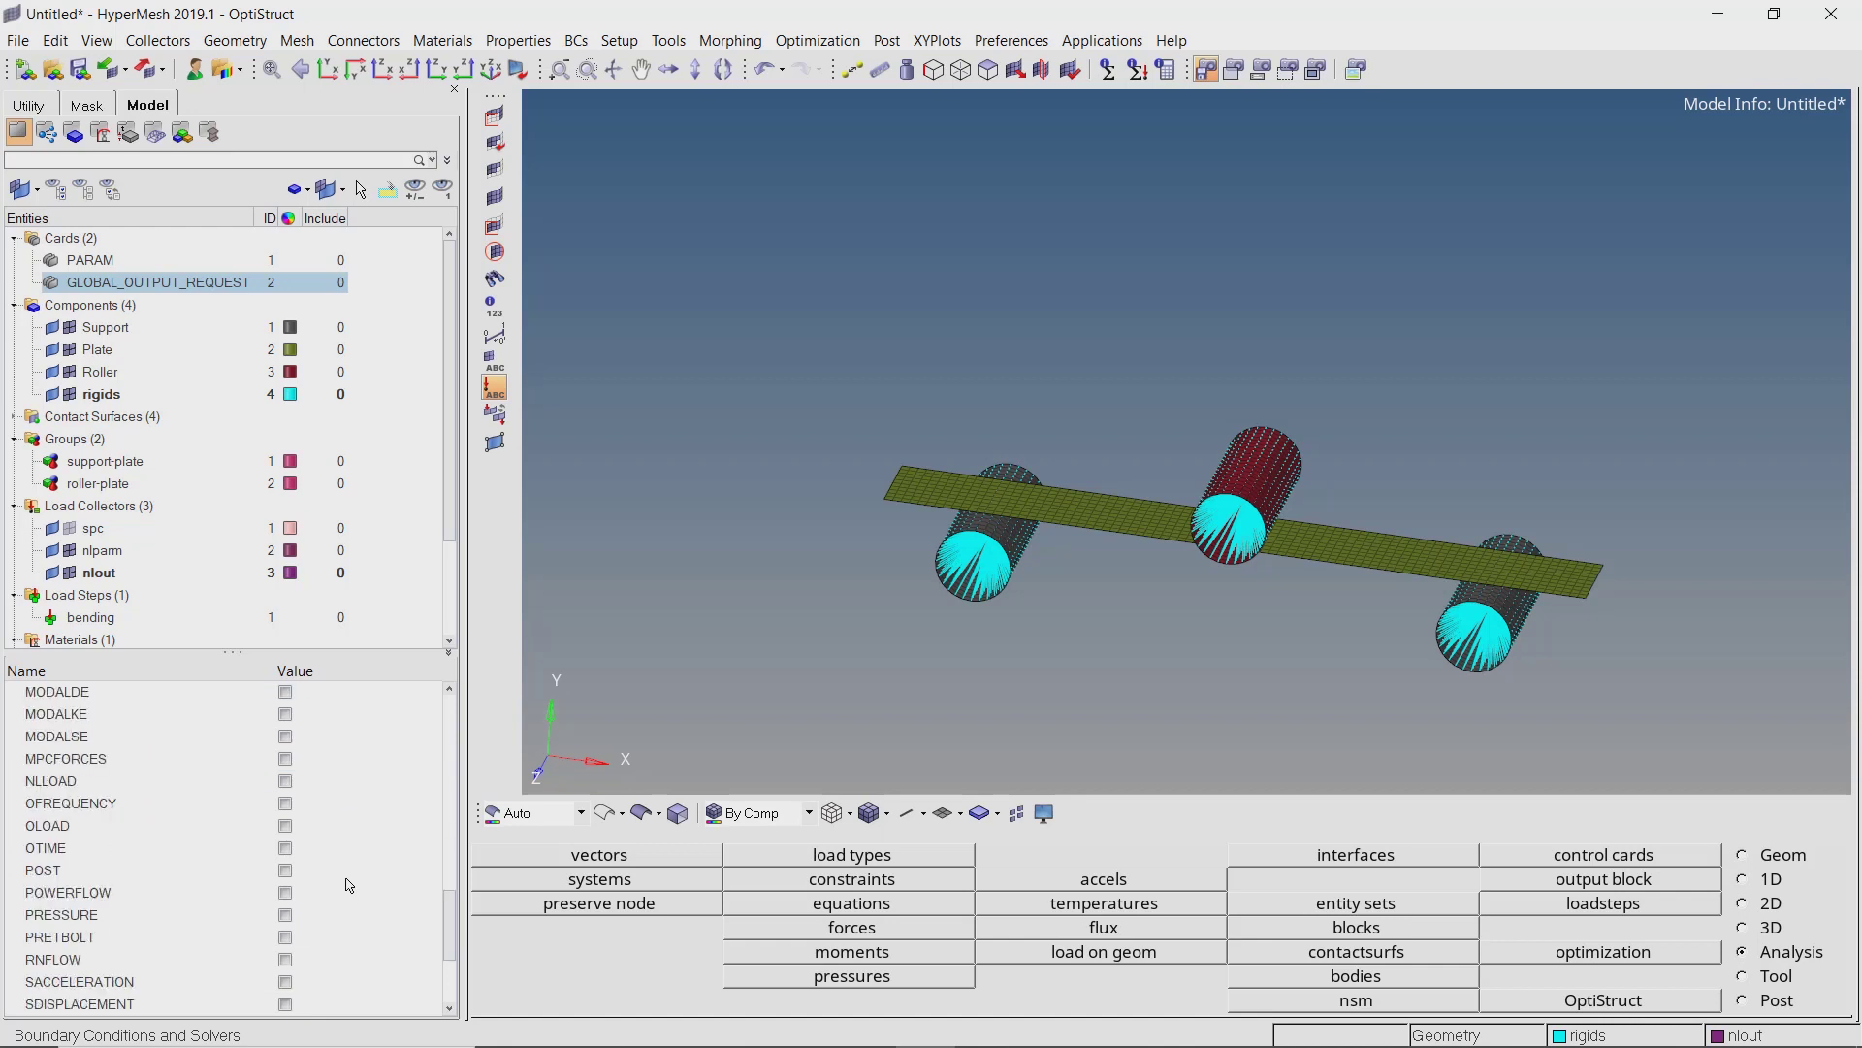
left_click(285, 893)
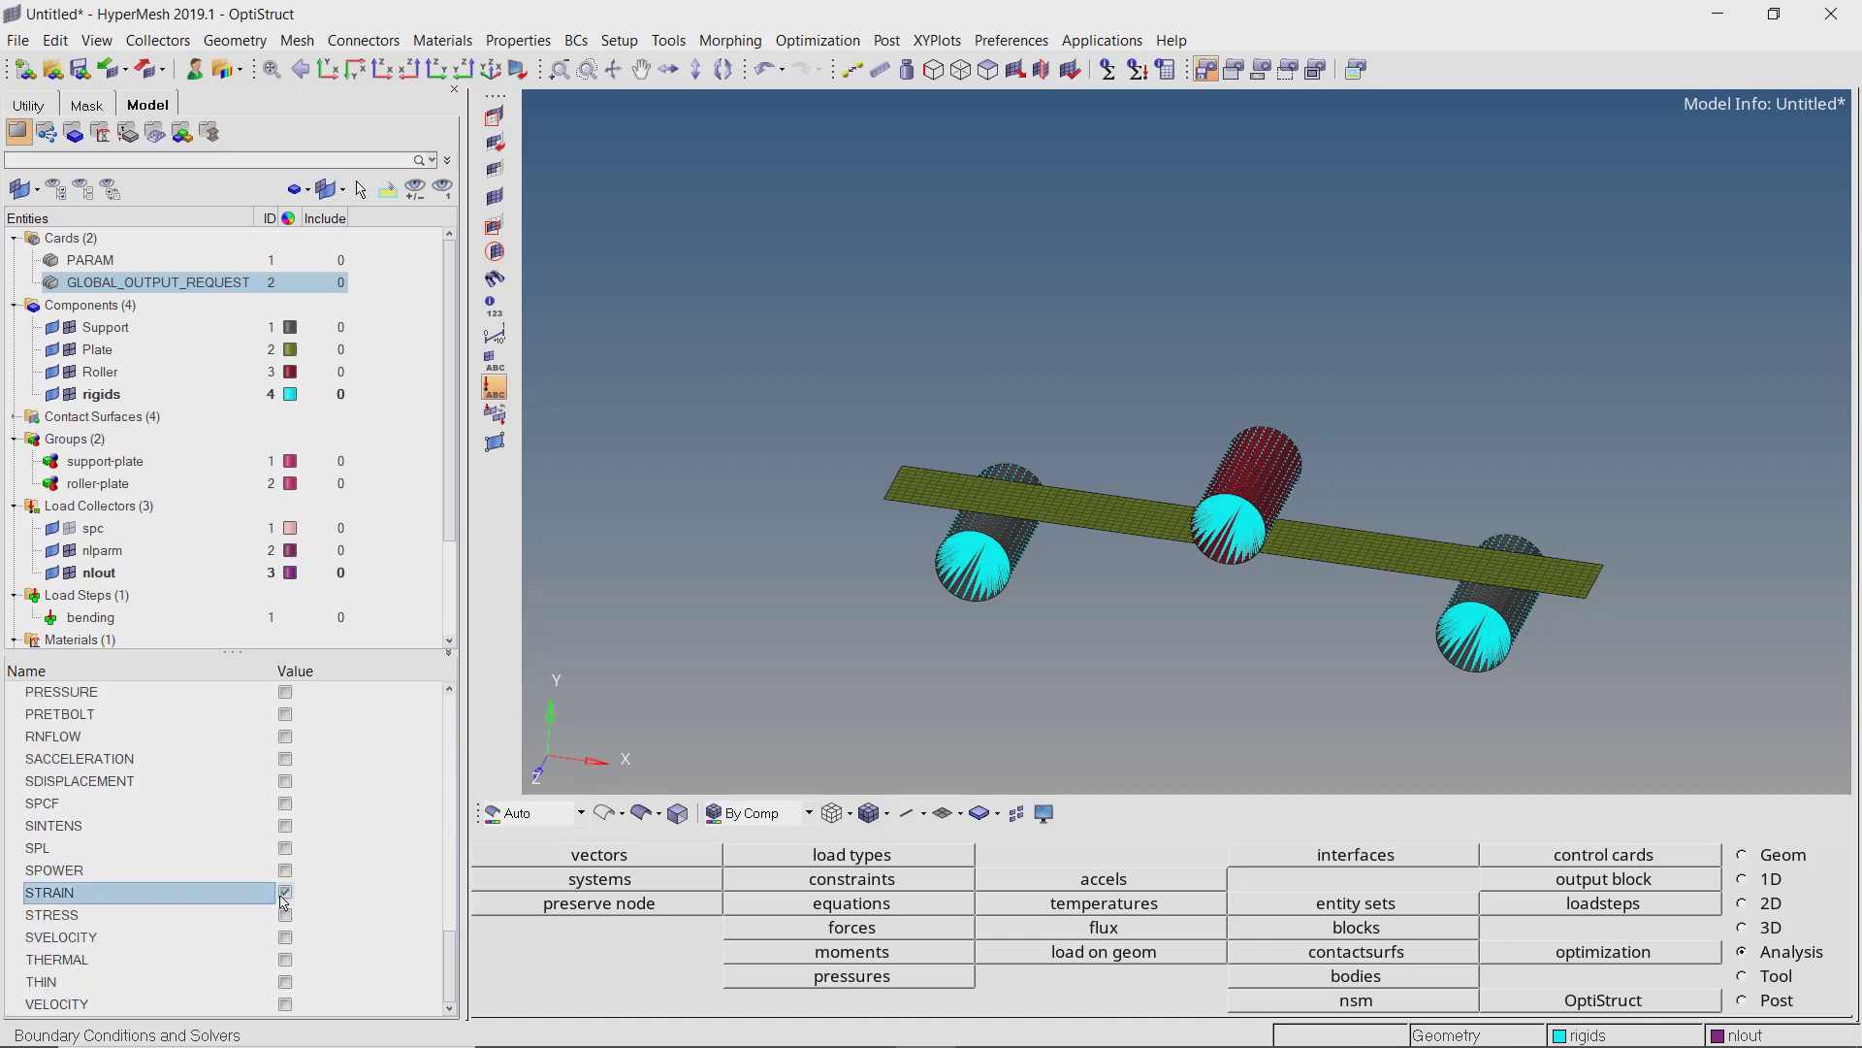
scroll(291, 873, "down", 3)
left_click(334, 811)
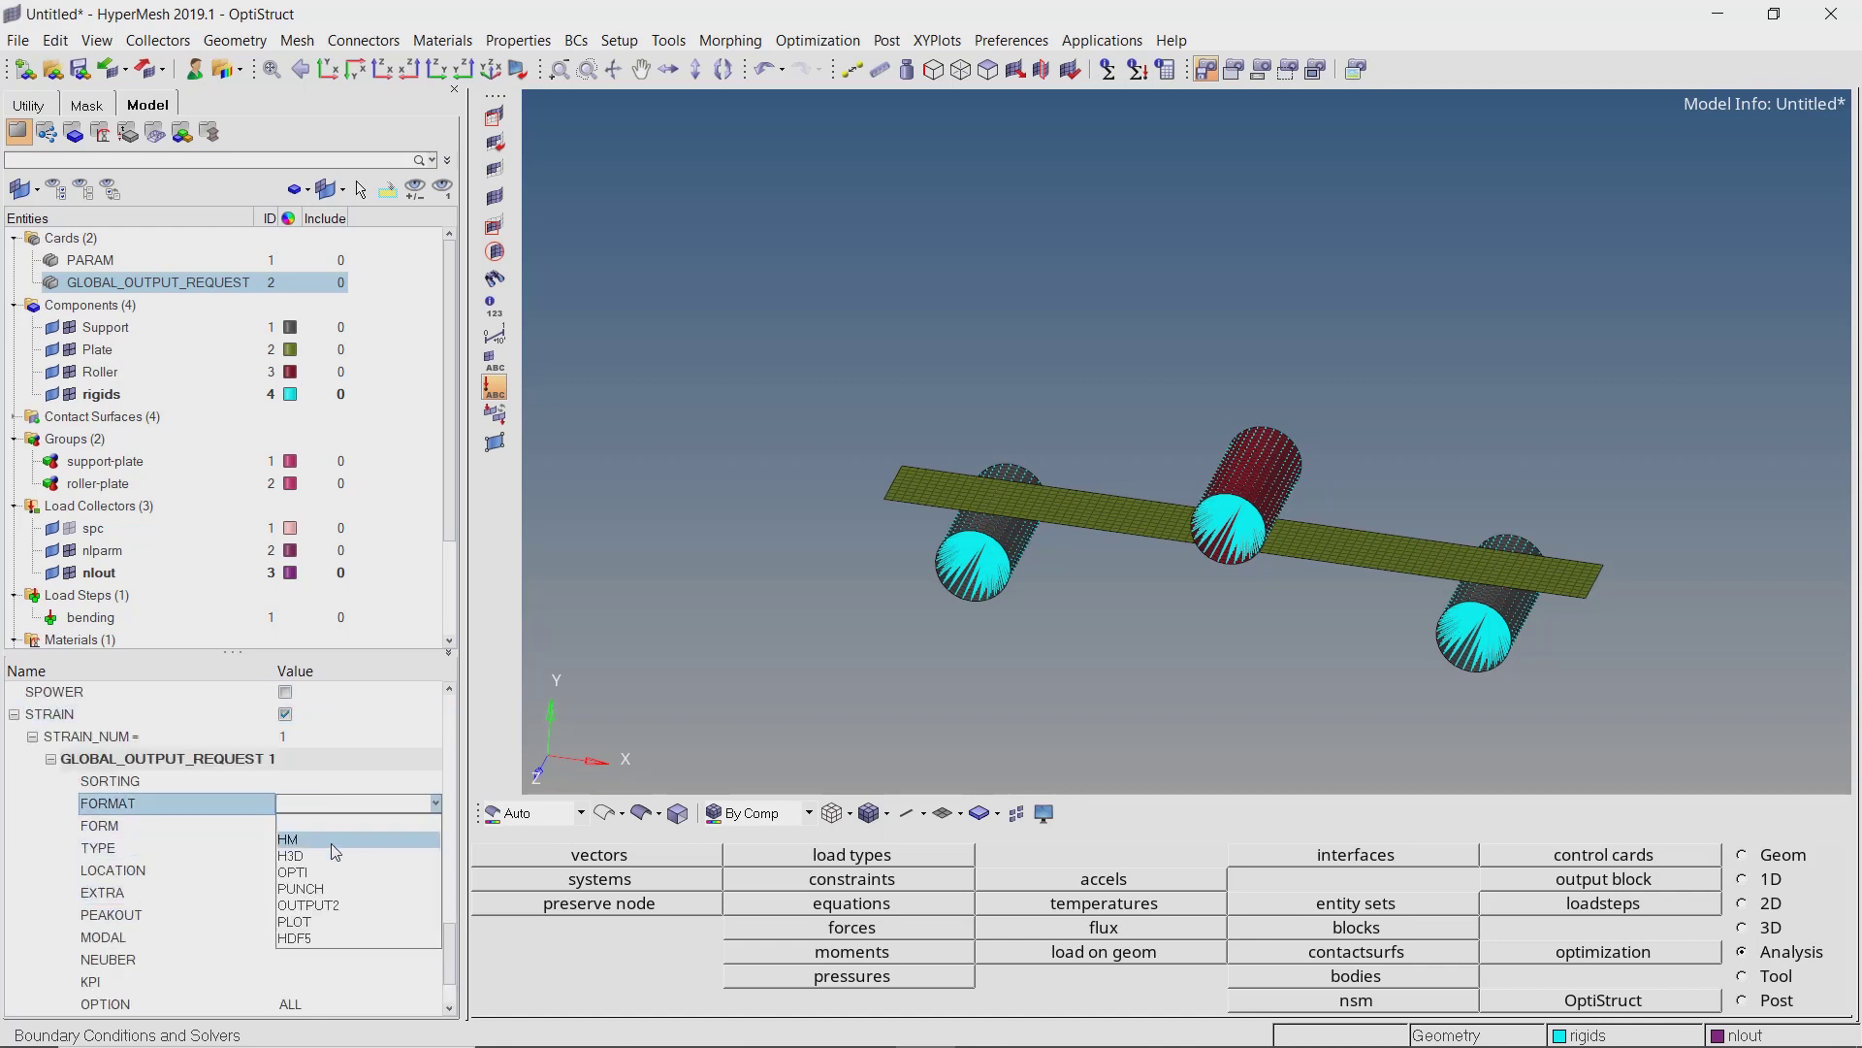
left_click(329, 854)
Enable the STRESS output request on the GLOBAL_OUTPUT_REQUEST card with its format set to H3D.
scroll(334, 861, "down", 2)
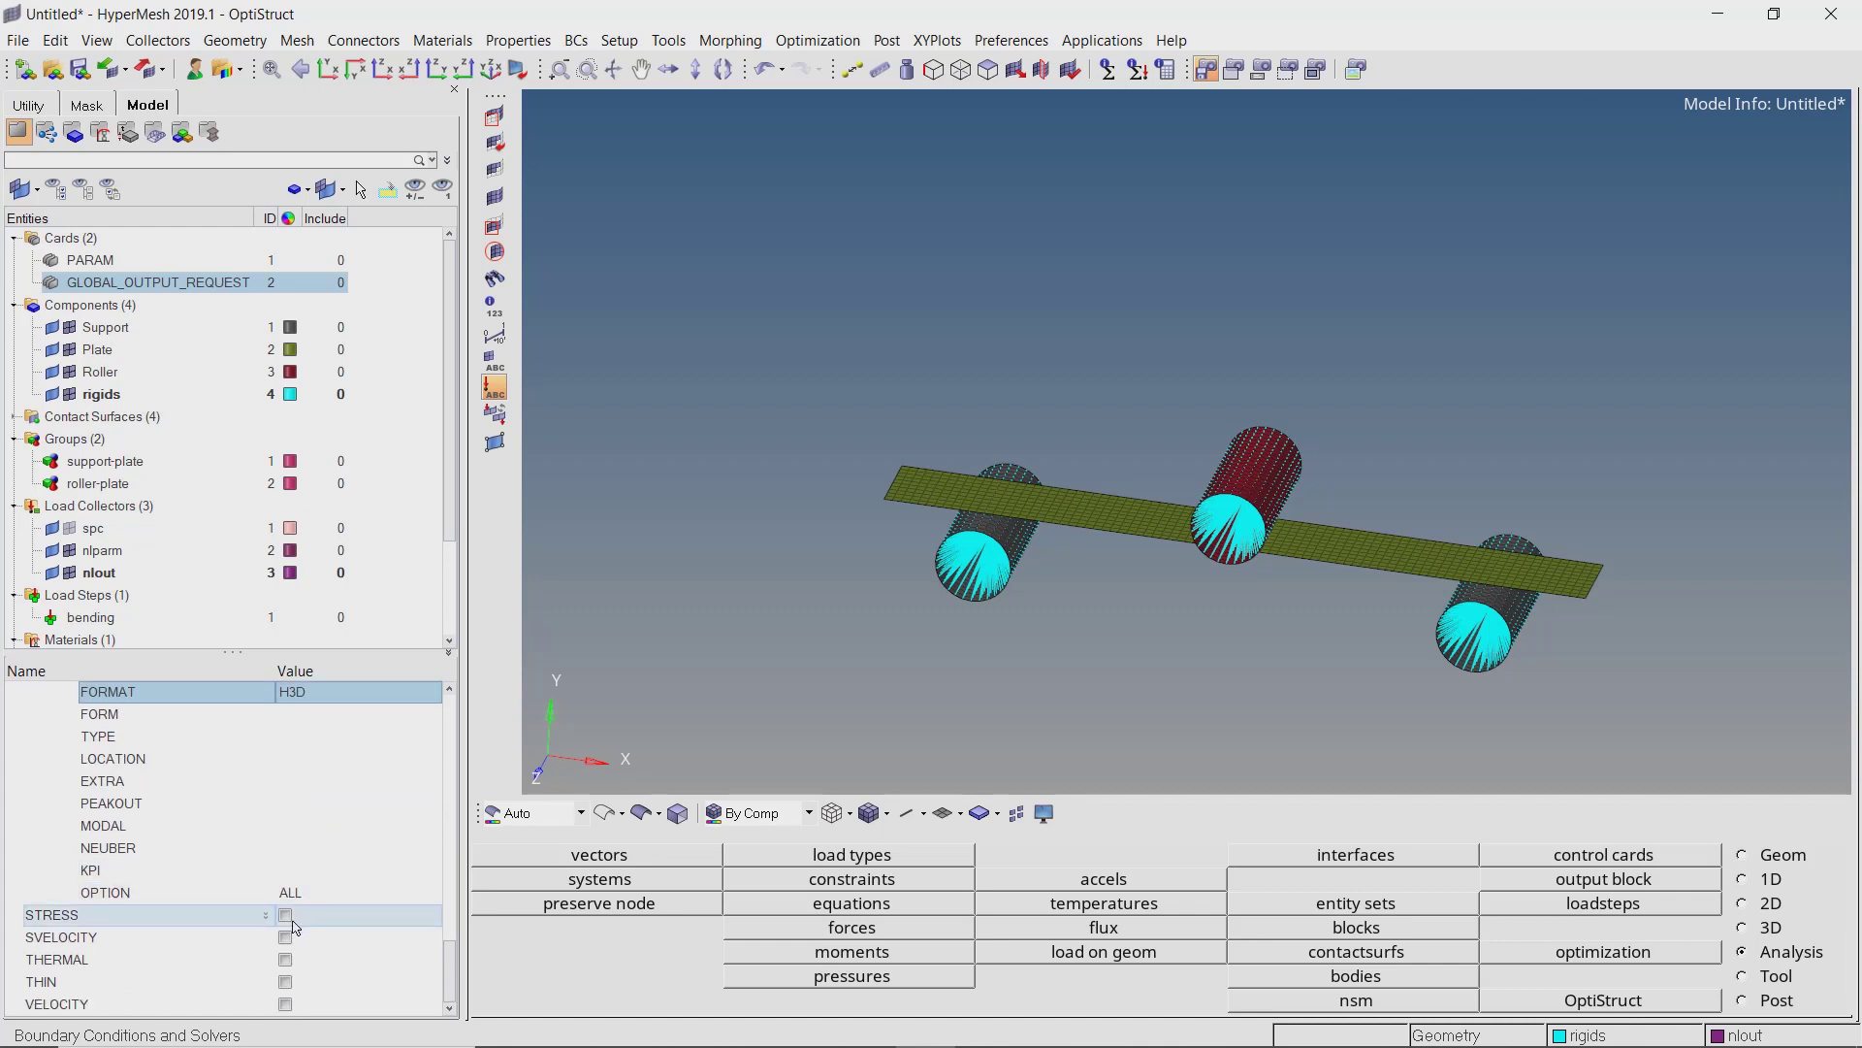
left_click(285, 914)
scroll(291, 917, "down", 3)
left_click(334, 830)
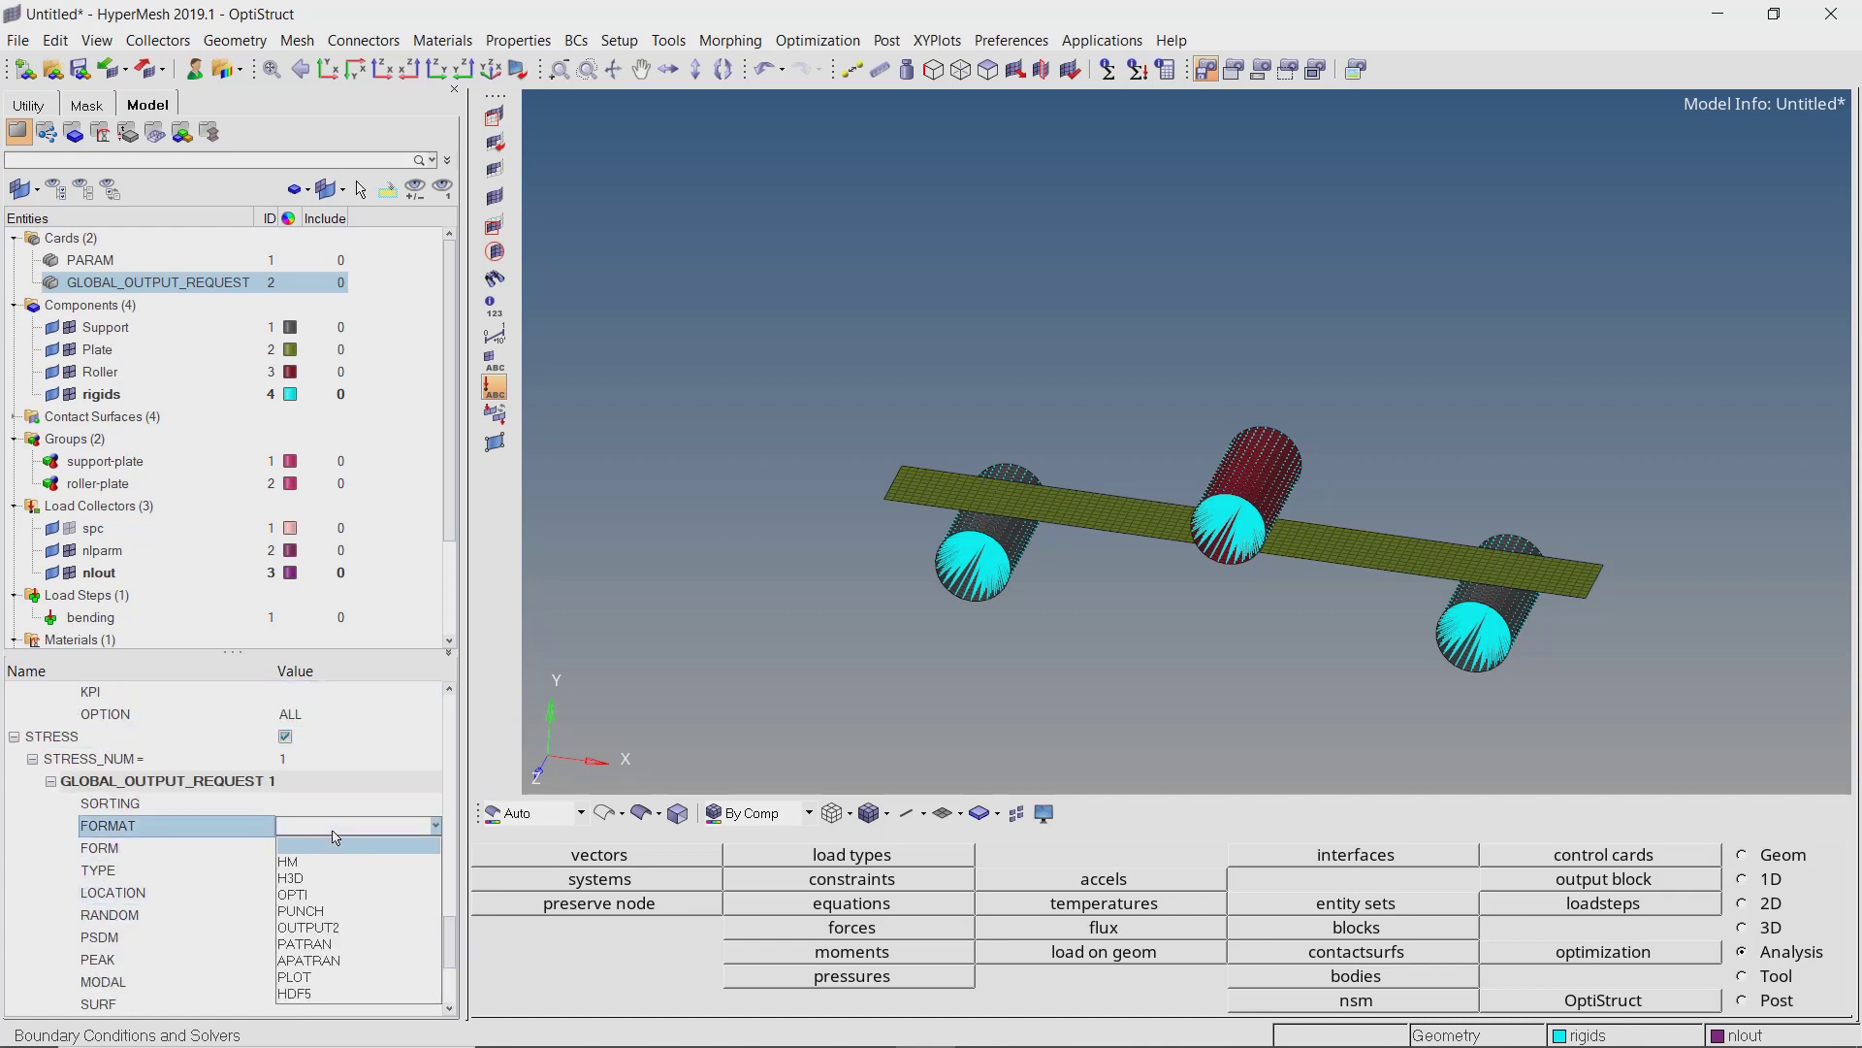
left_click(337, 865)
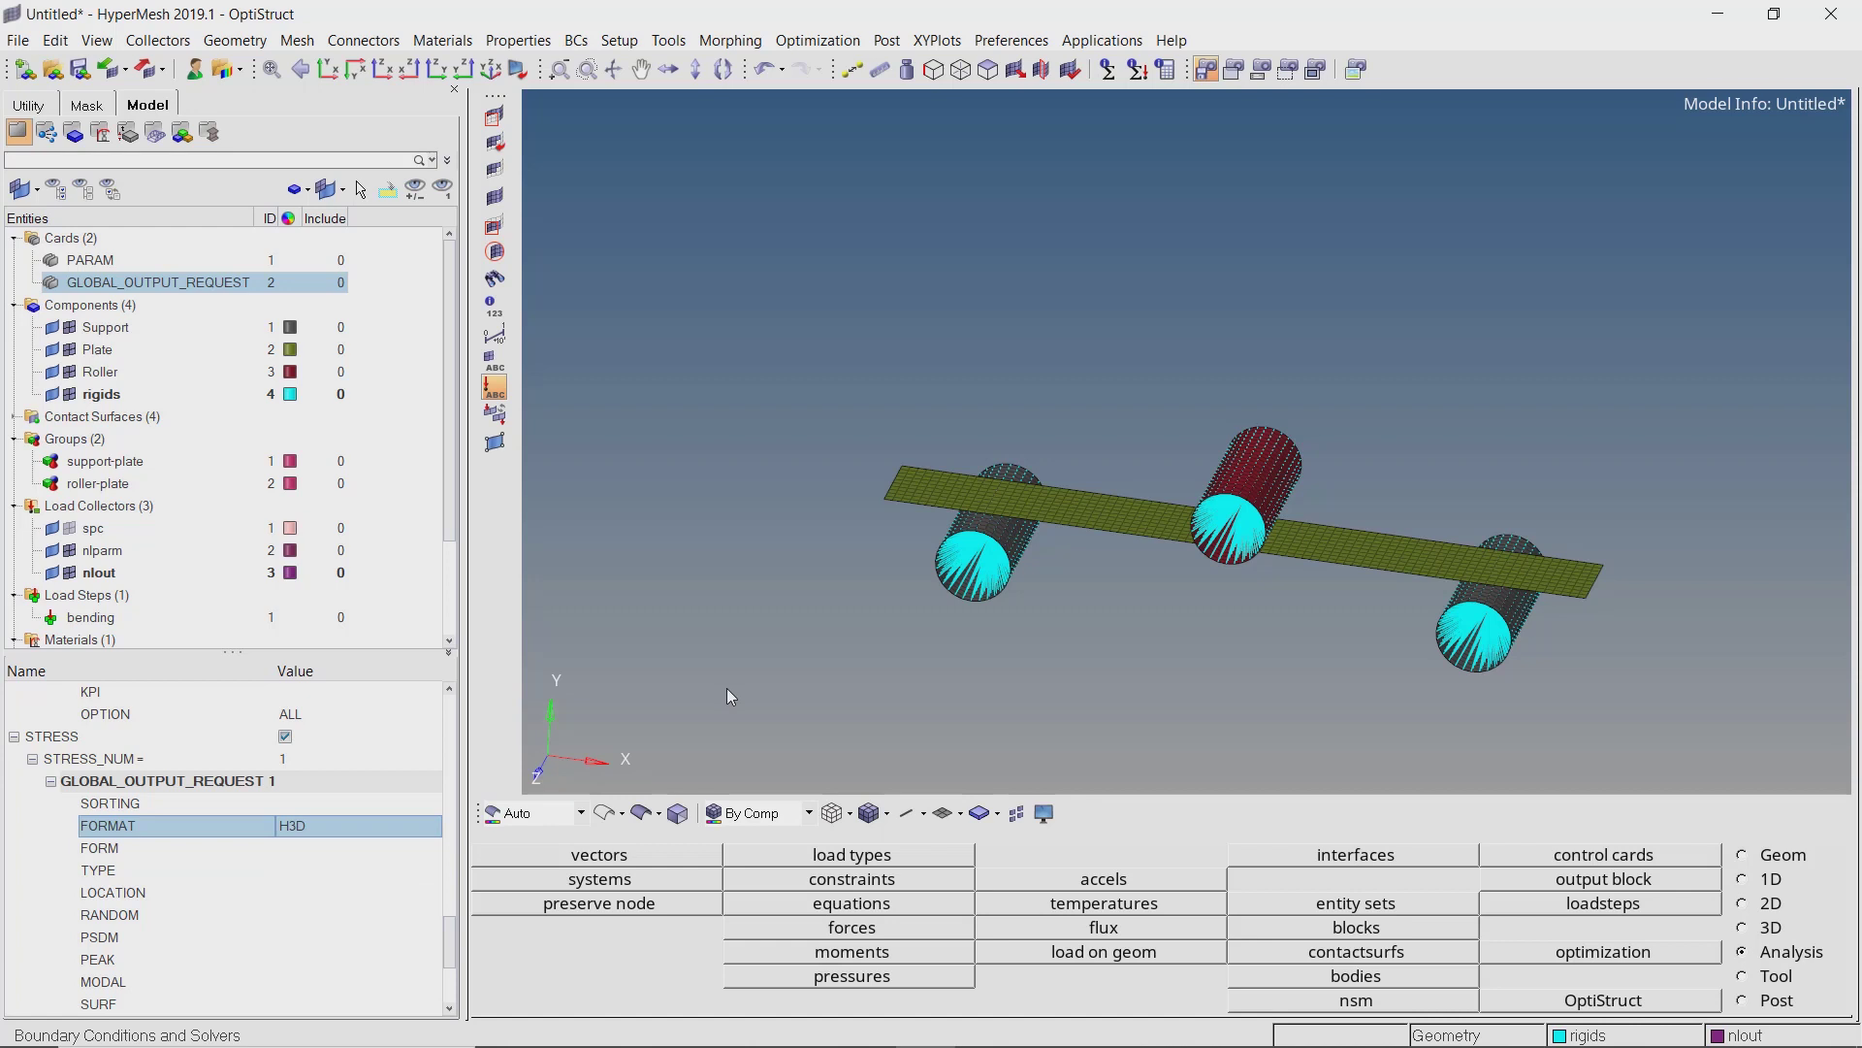
Save the model as analysis.hm in a new folder named contact inside the Analysis folder.
left_click(17, 40)
left_click(44, 123)
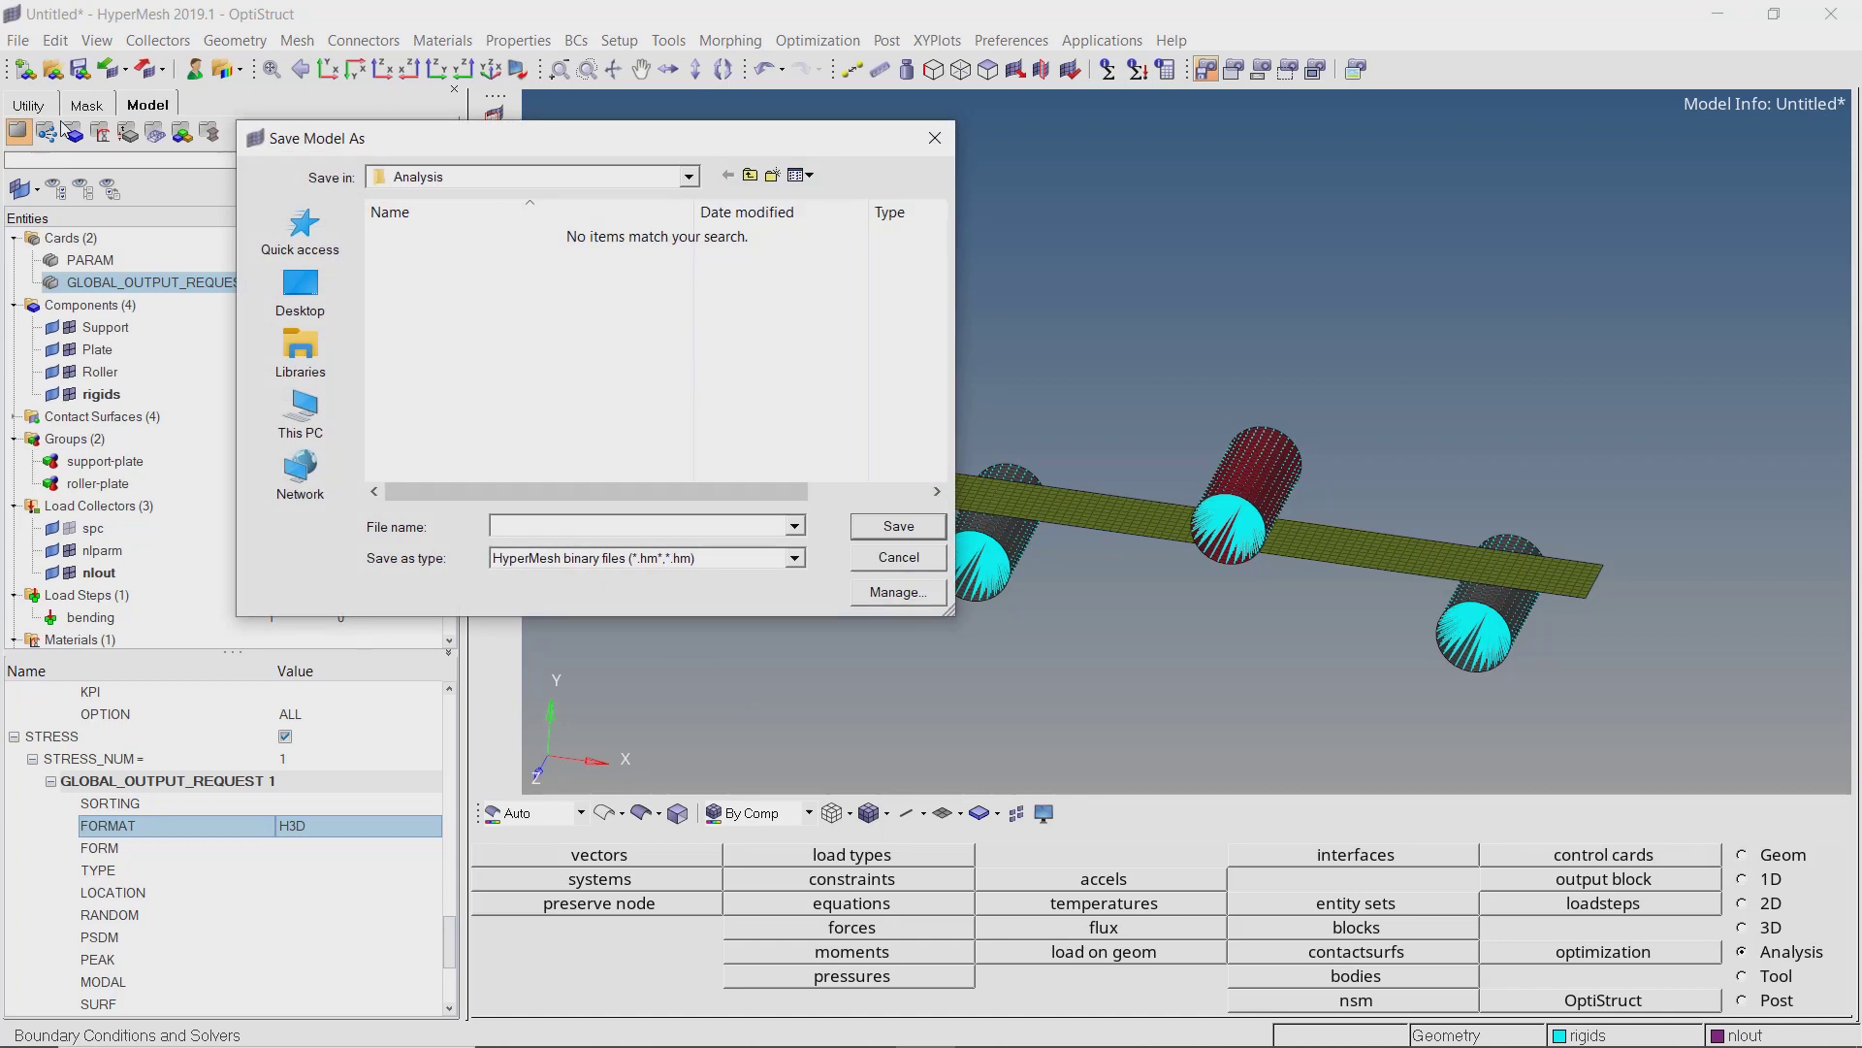
left_click(773, 176)
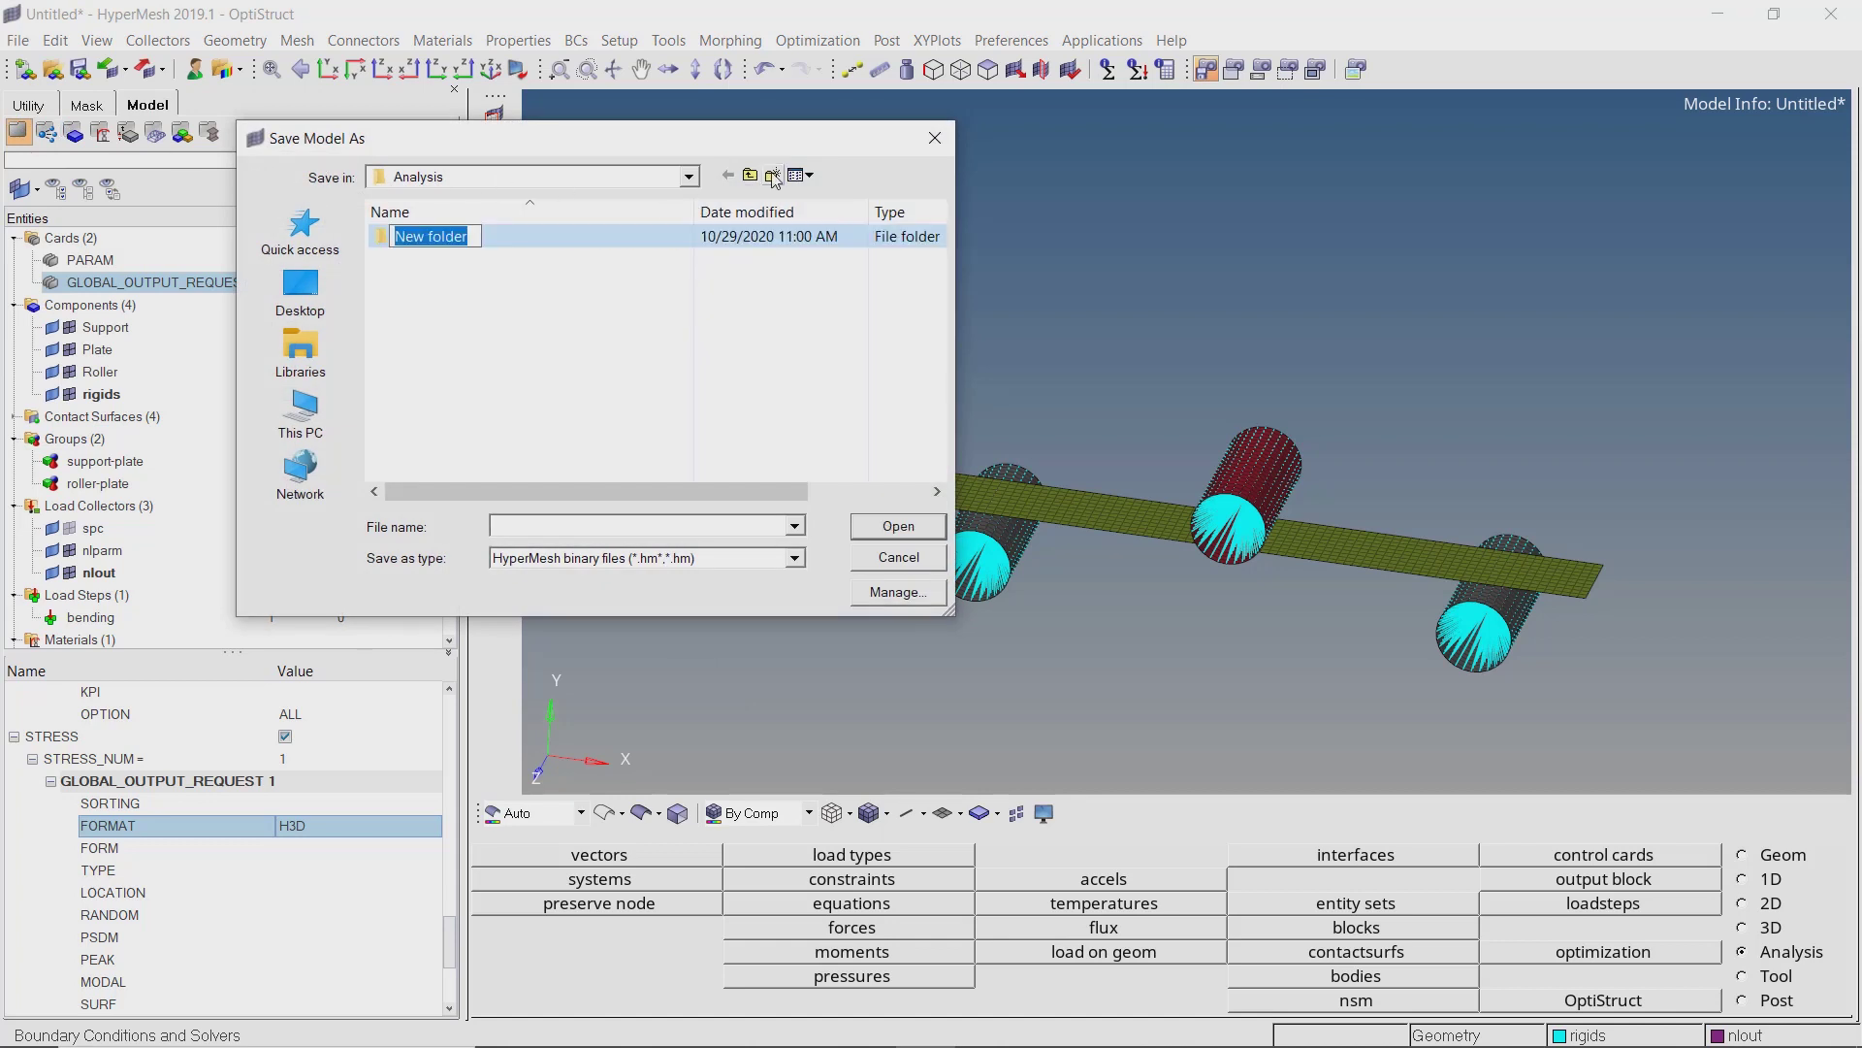
type("contact")
key("Return")
double_click(595, 237)
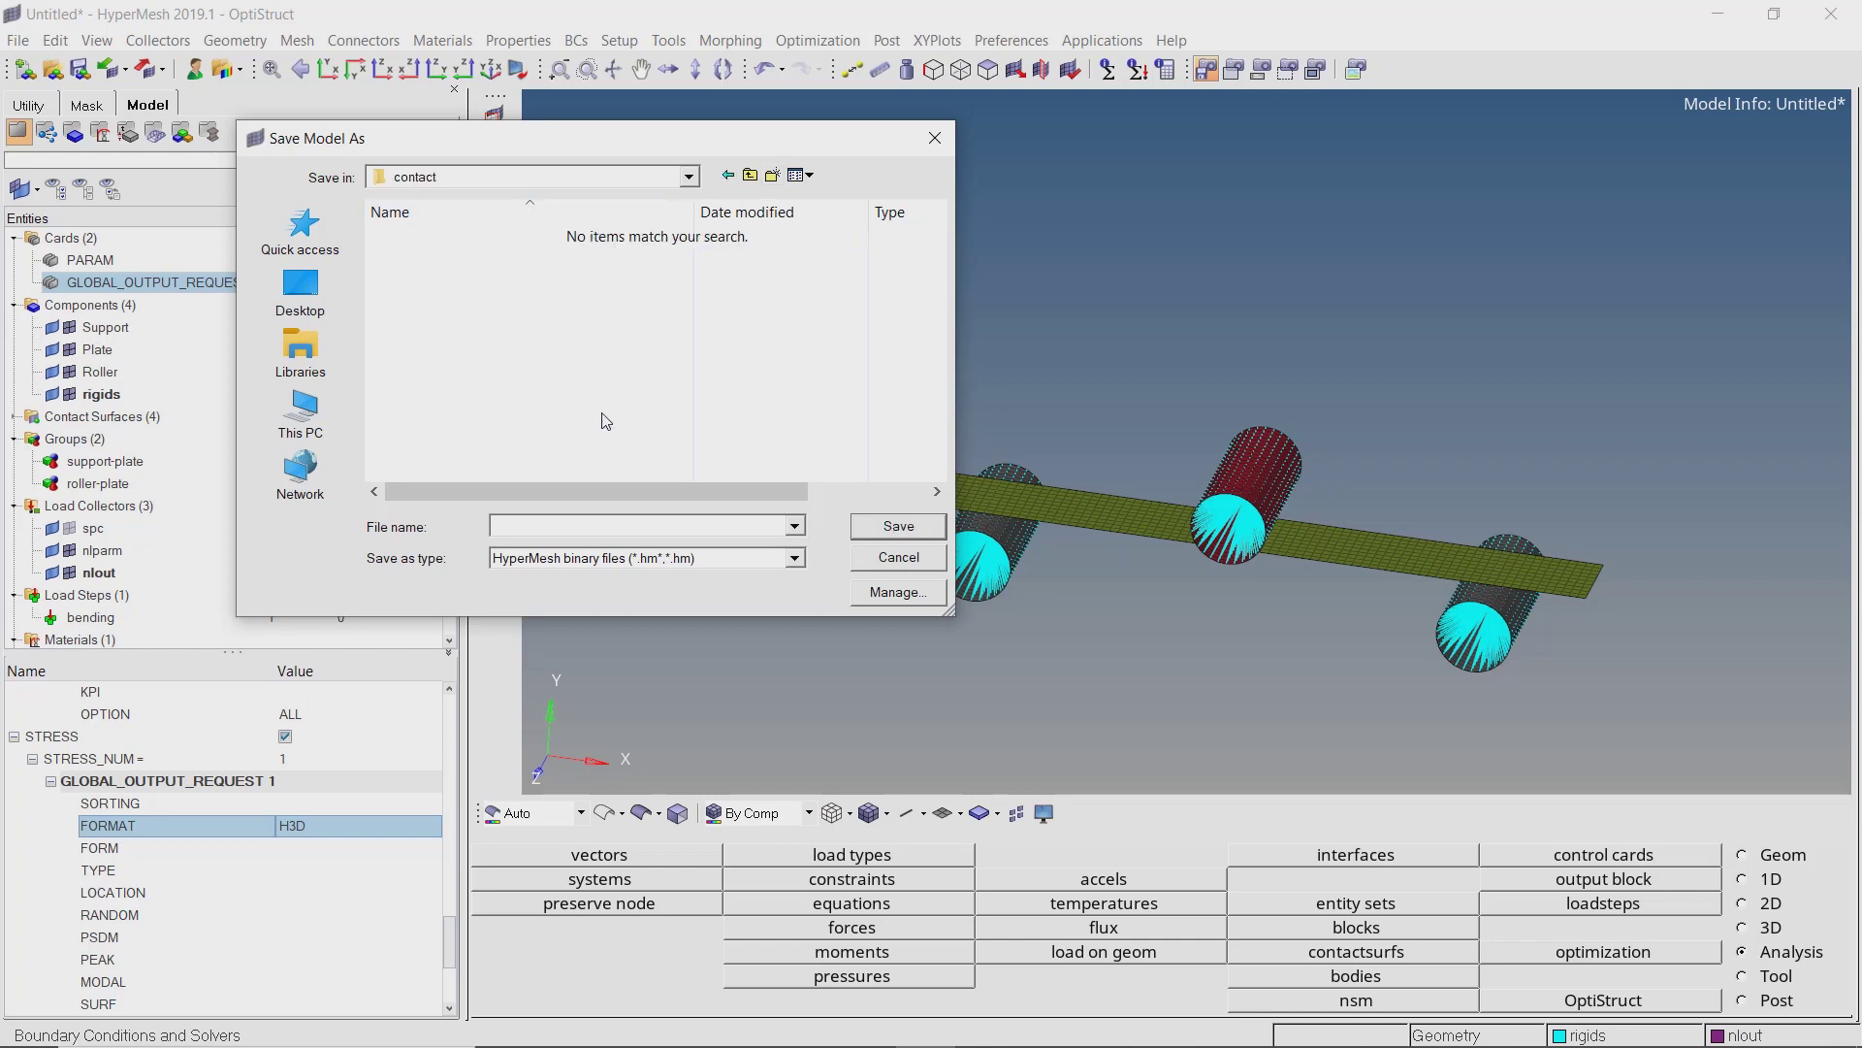
left_click(623, 529)
key("Return")
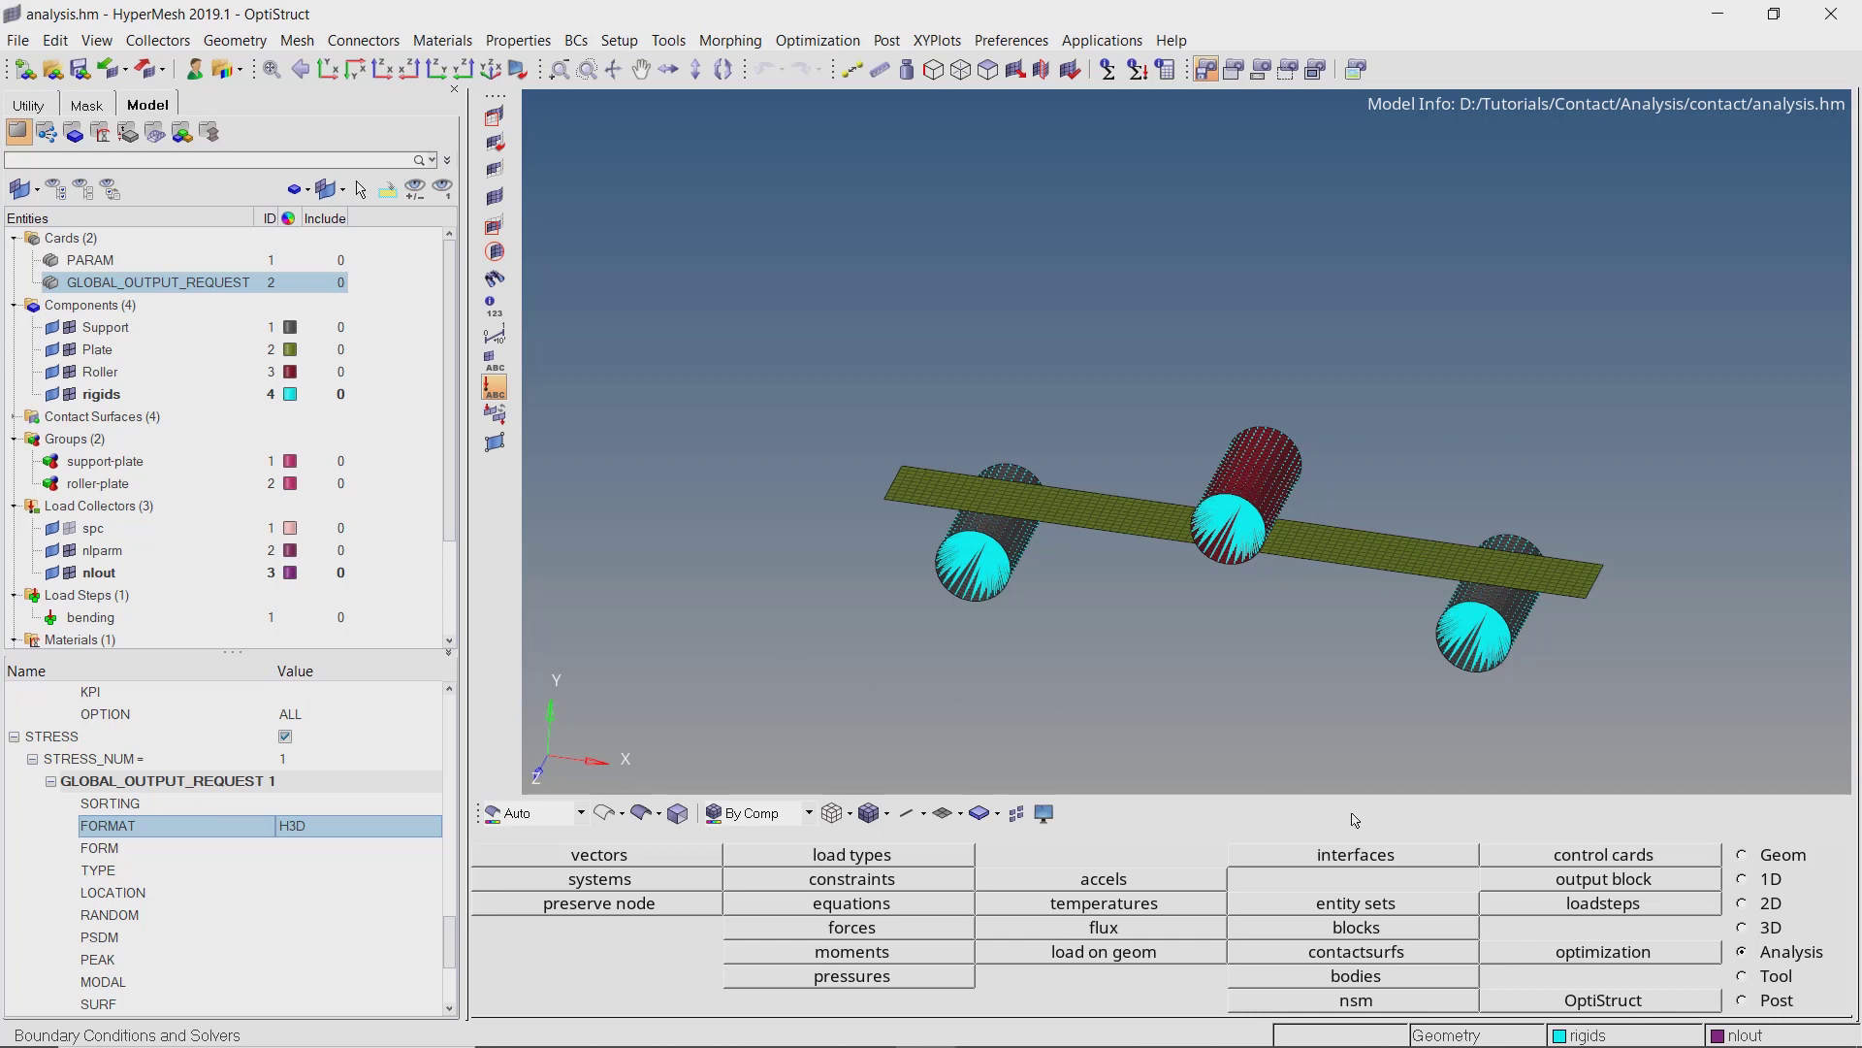
Run OptiStruct on analysis.fem with export options set to all and run options set to analysis.
left_click(1578, 1001)
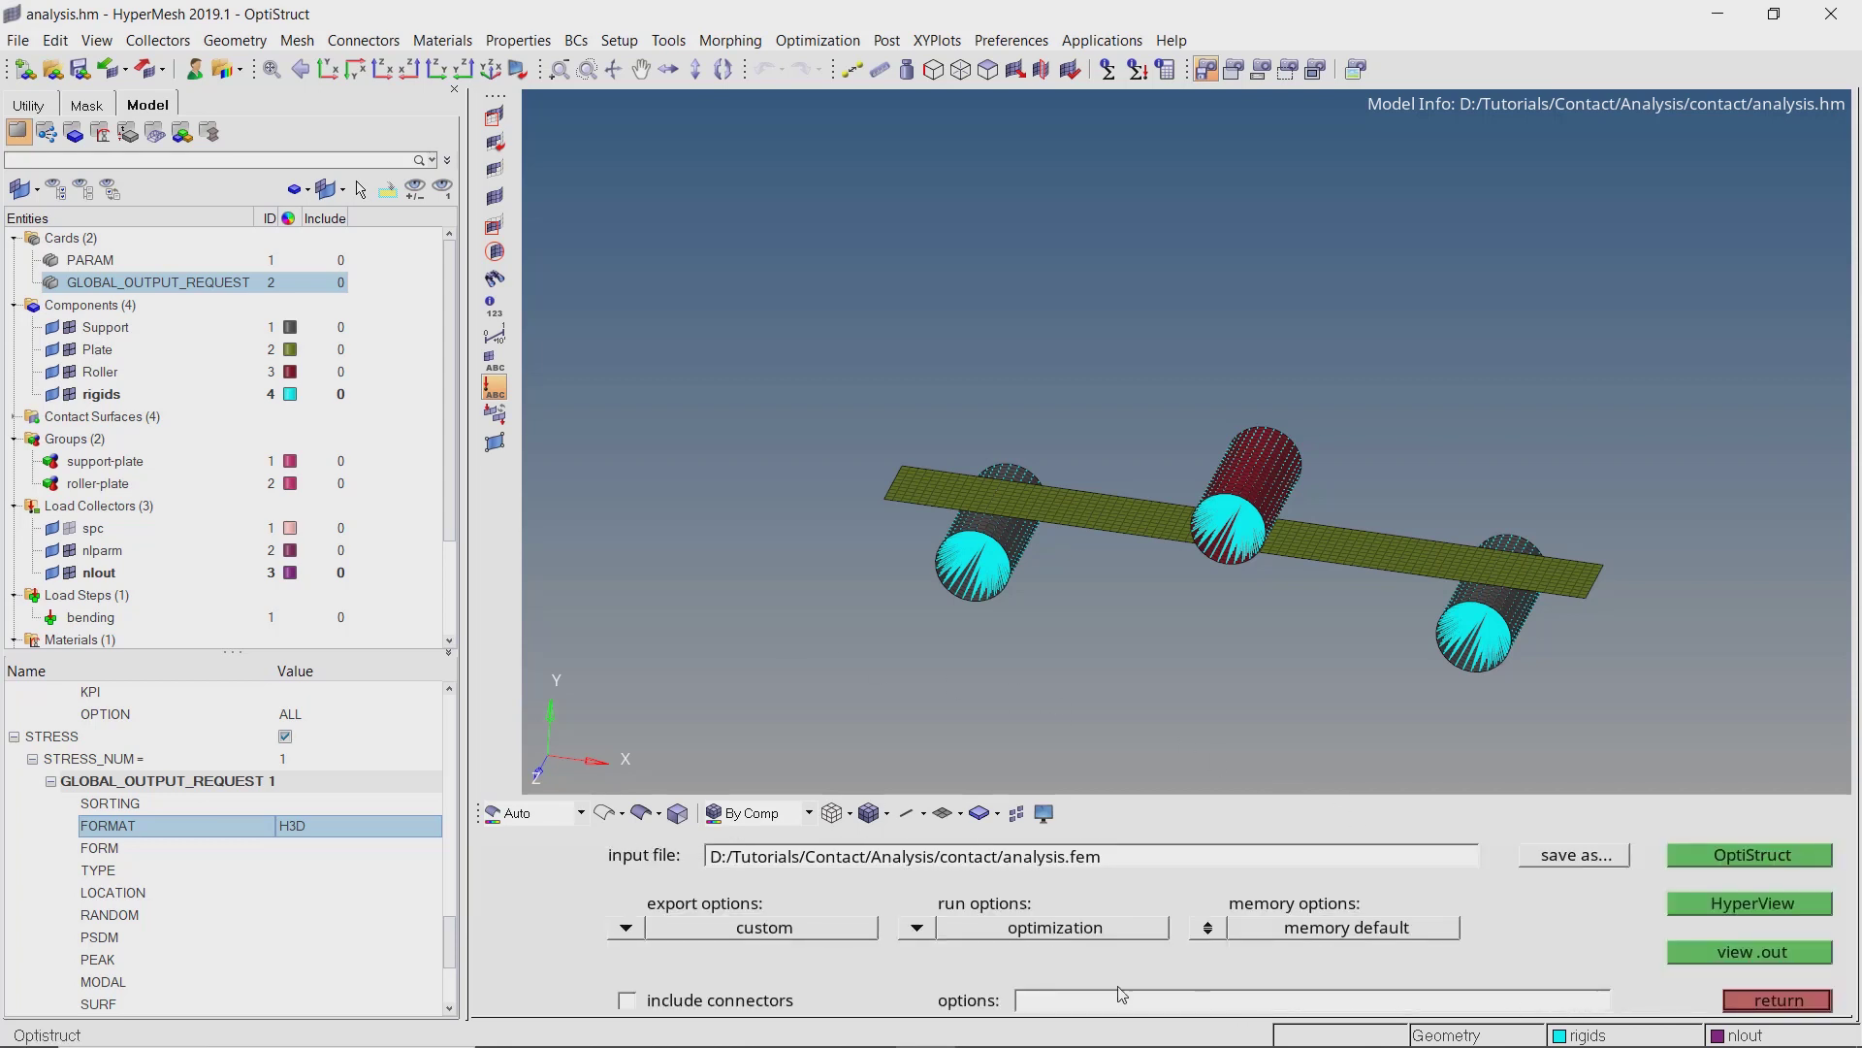
left_click(626, 927)
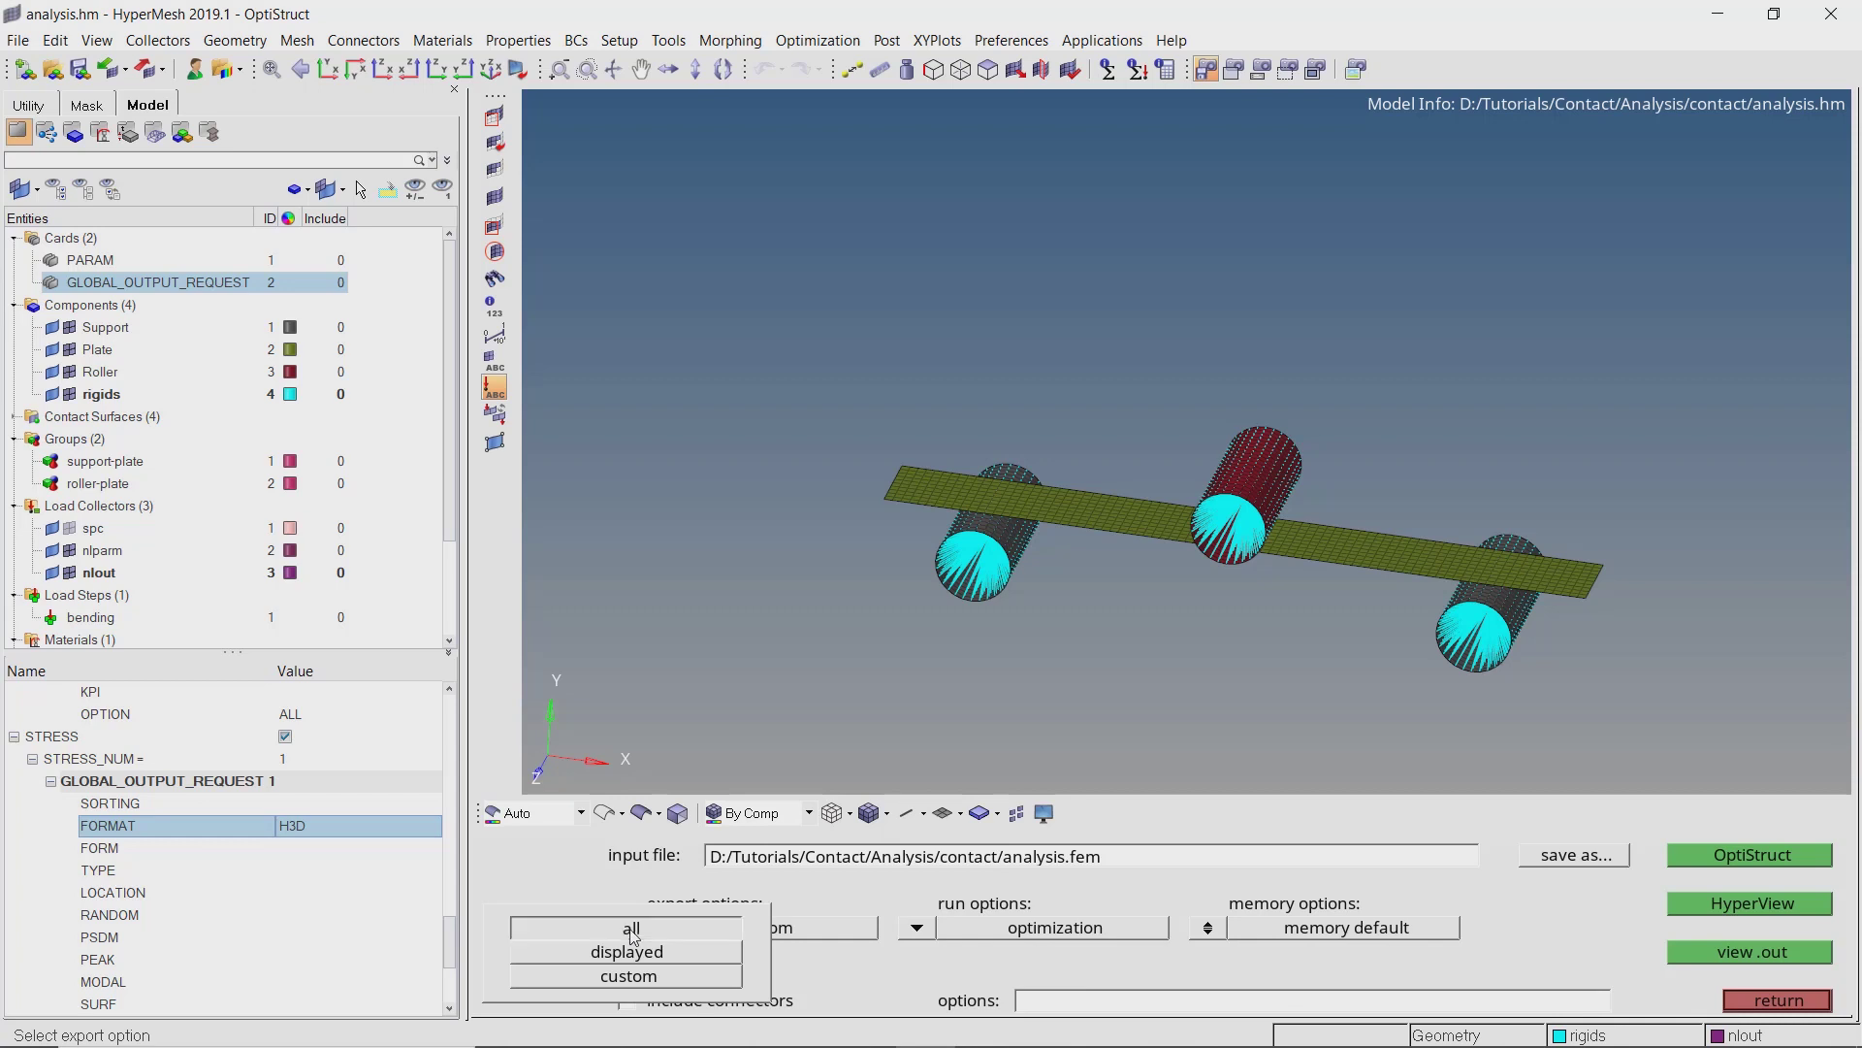
left_click(631, 932)
left_click(917, 928)
left_click(884, 932)
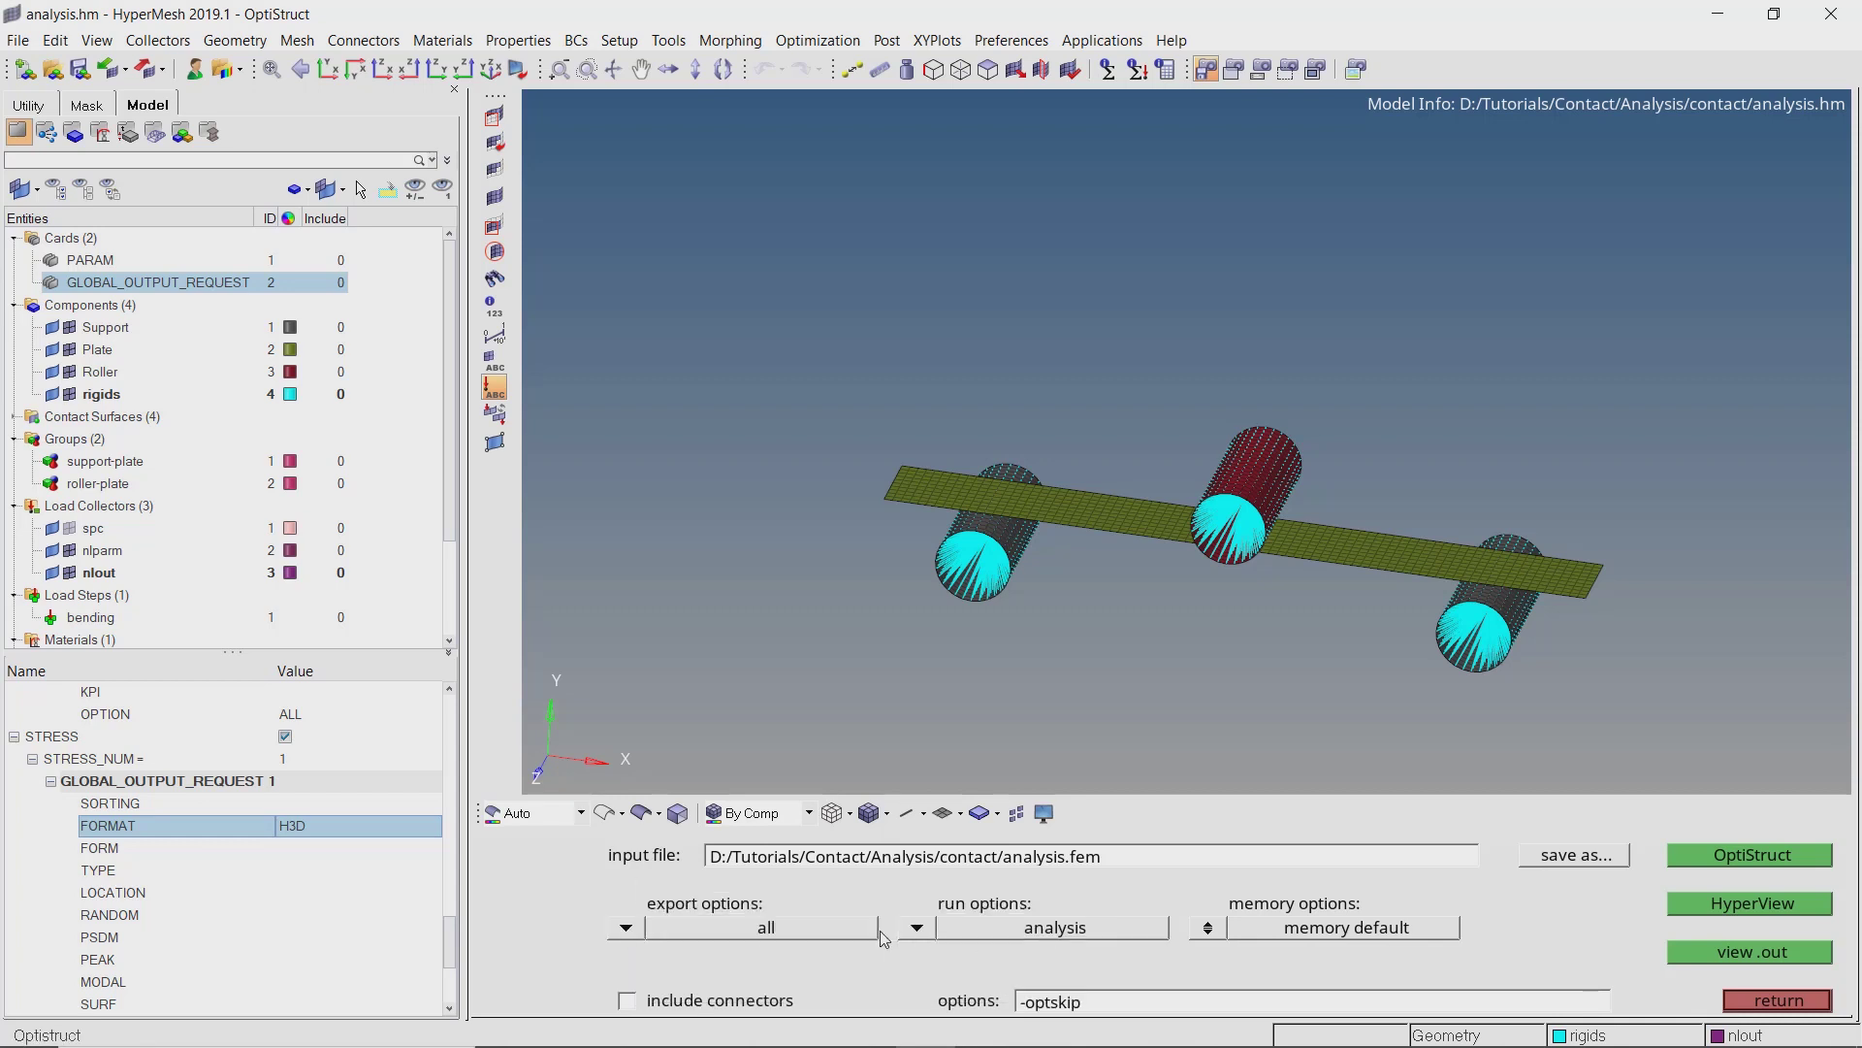
left_click(1698, 851)
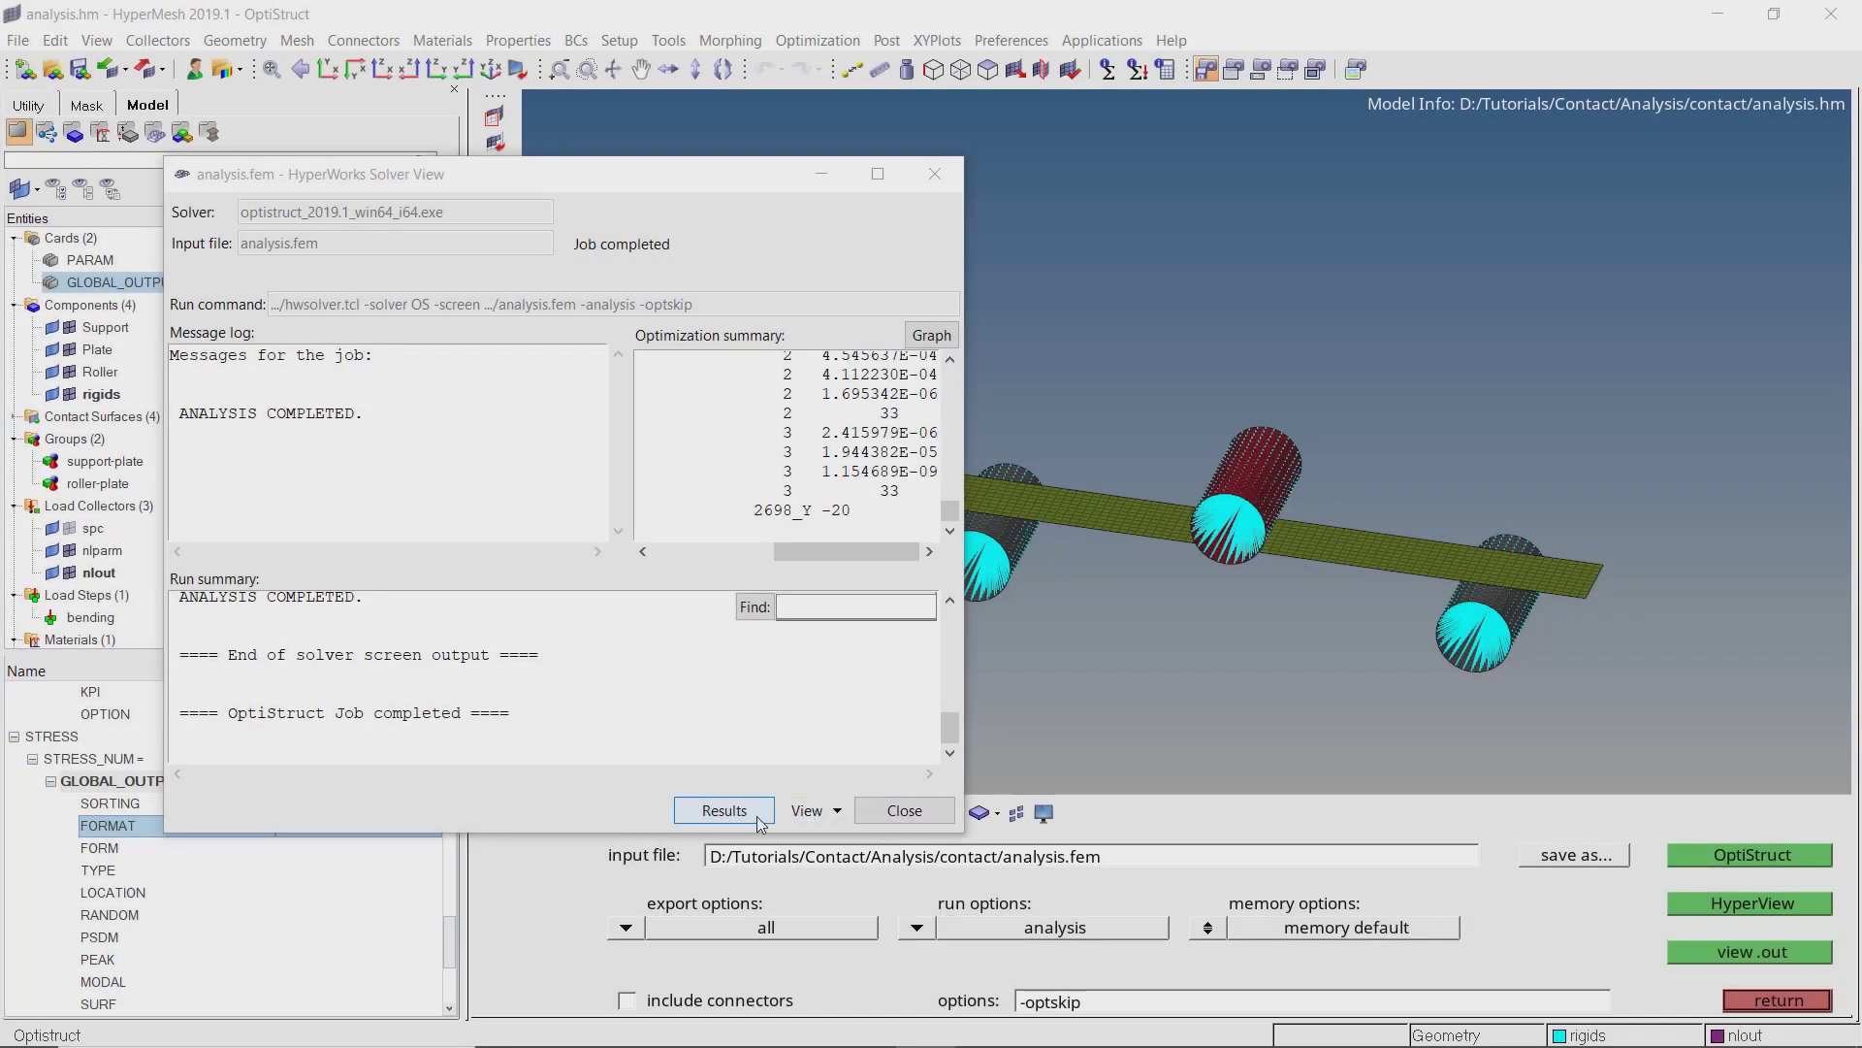
Open the completed job's results in HyperView and hide the rigids component.
left_click(758, 823)
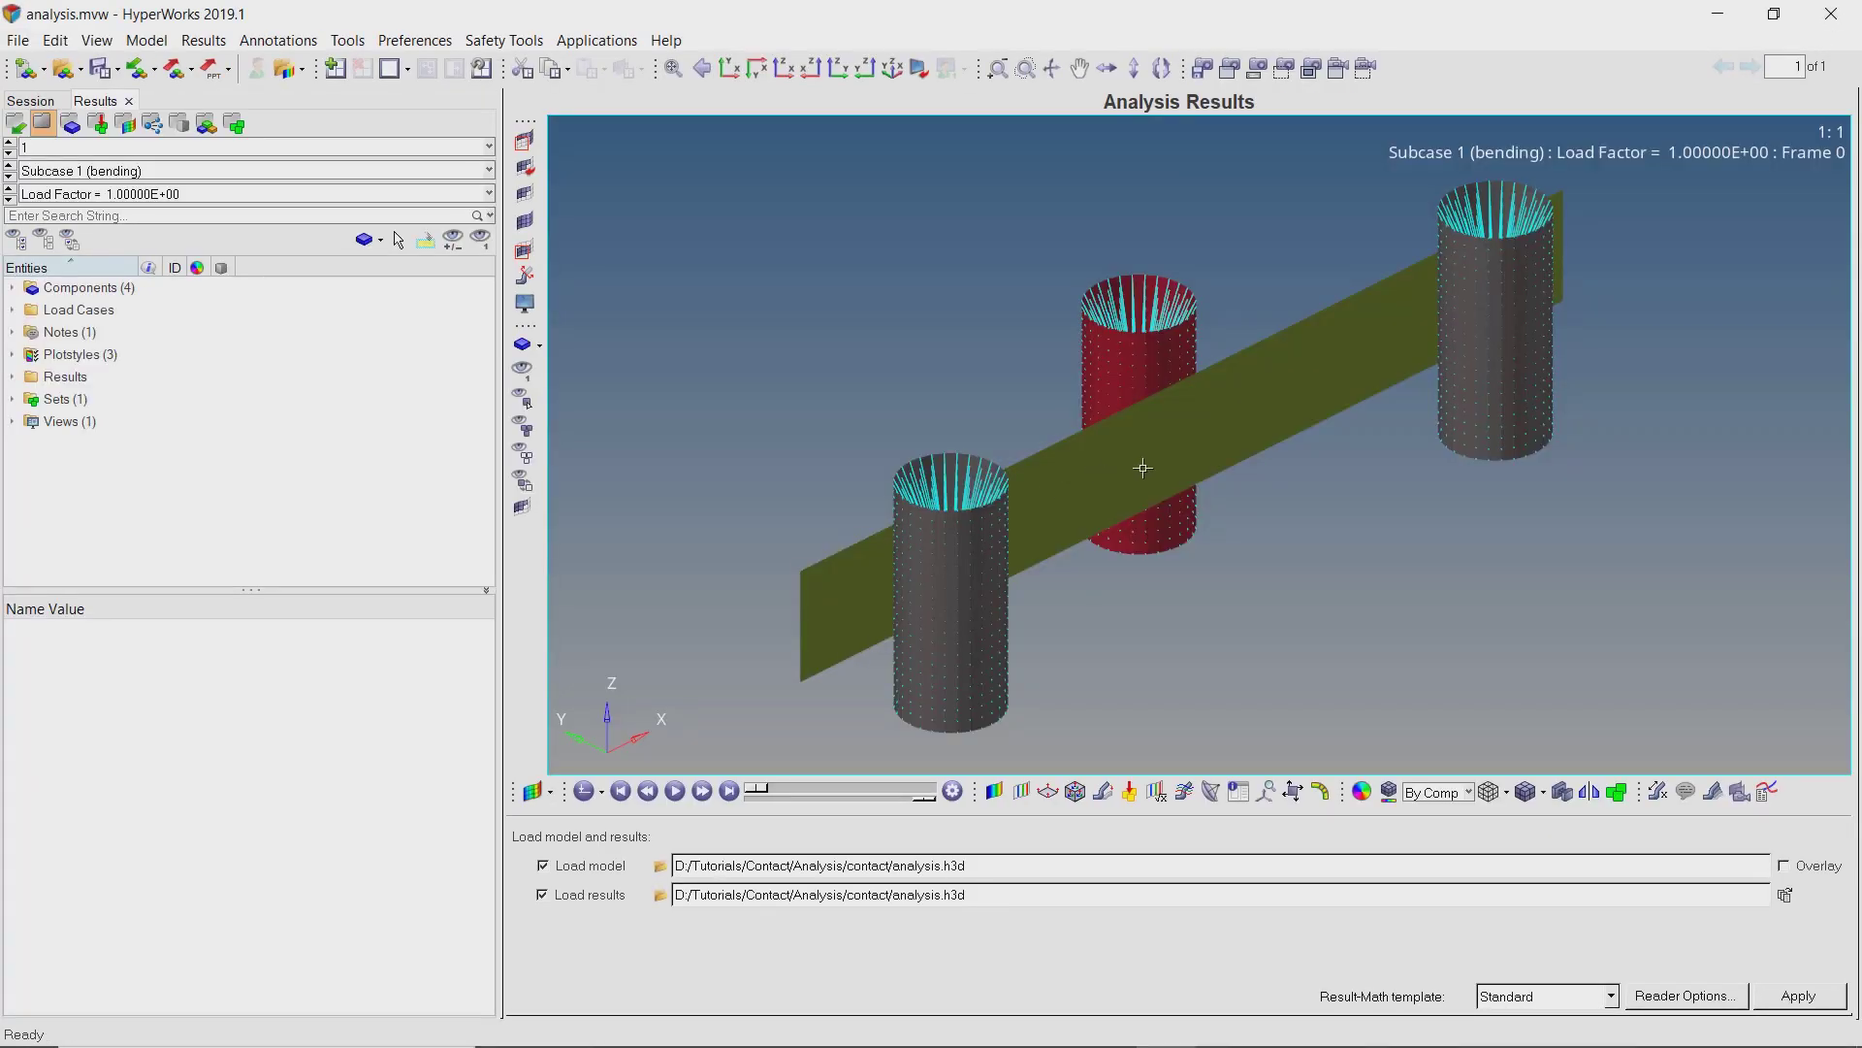
left_click_drag(1143, 468, 1394, 577, "ctrl")
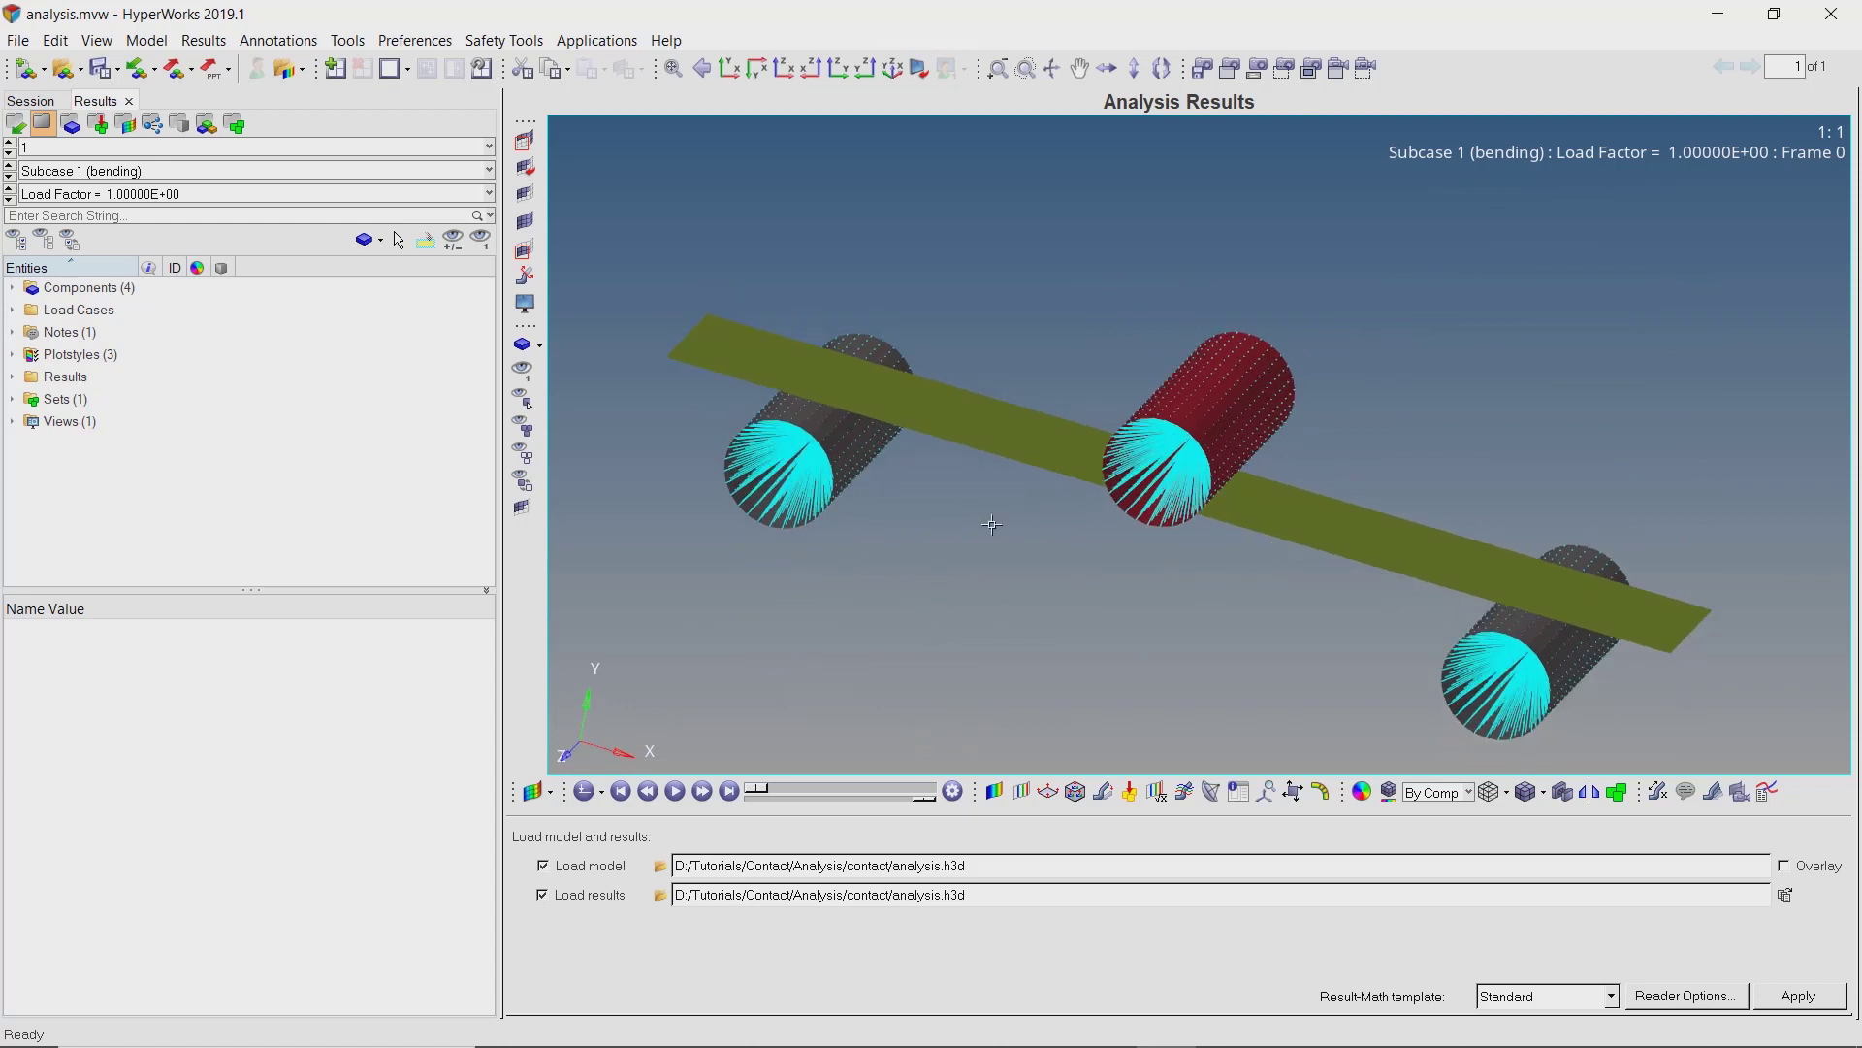
left_click(15, 289)
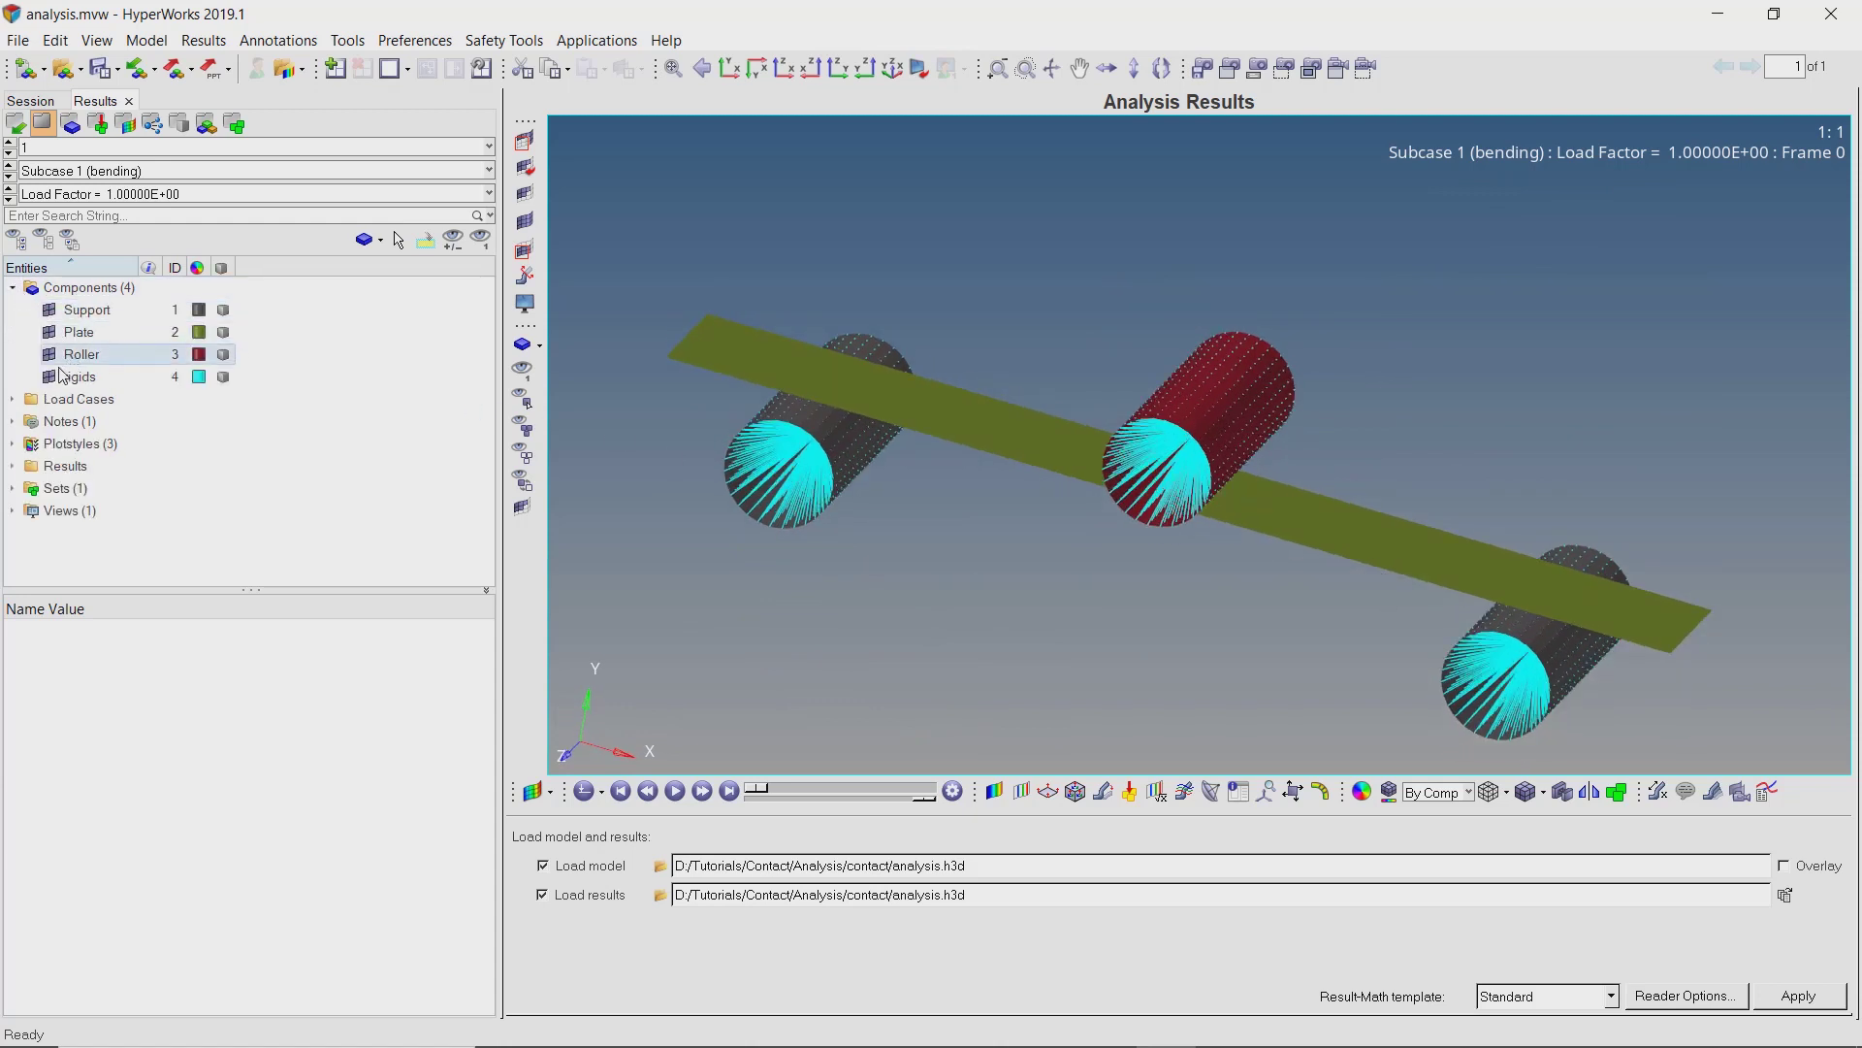
left_click(49, 376)
left_click(14, 289)
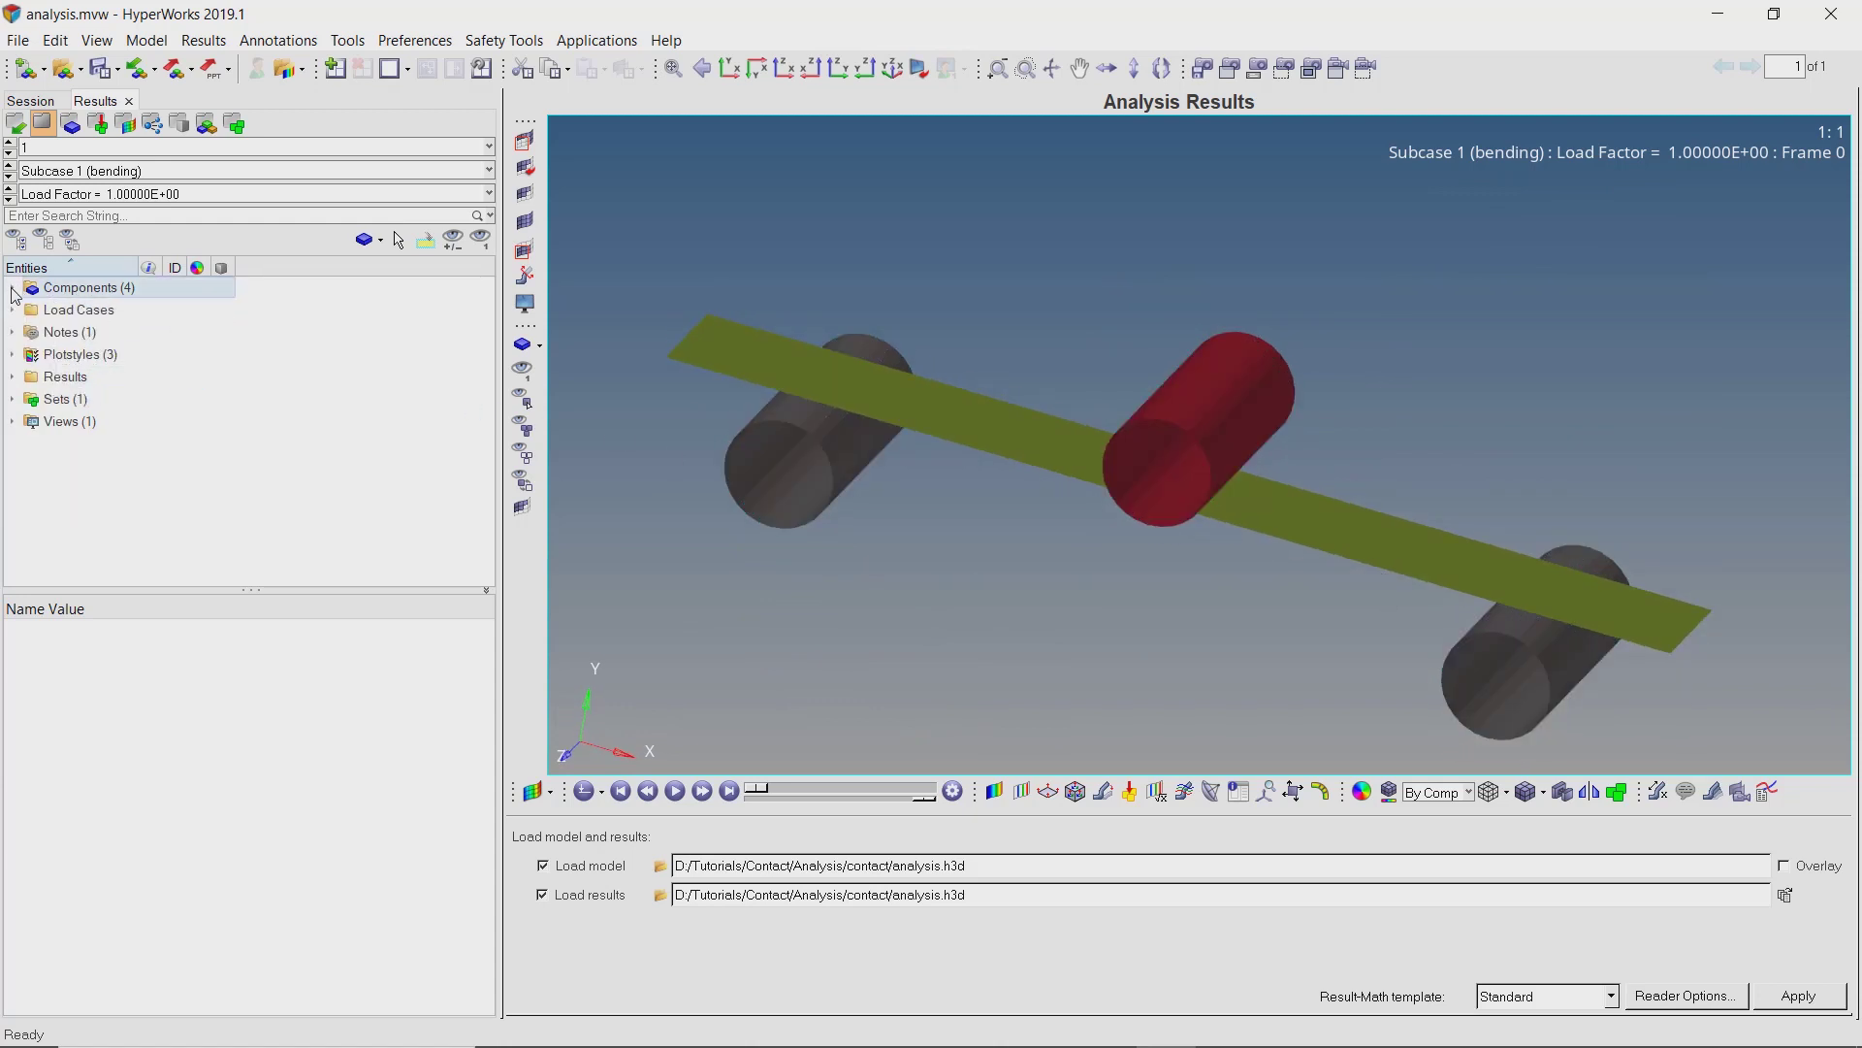
Contour the displacement magnitude on the model and change the legend's numeric format from scientific to fixed notation.
left_click(995, 793)
left_click(1157, 999)
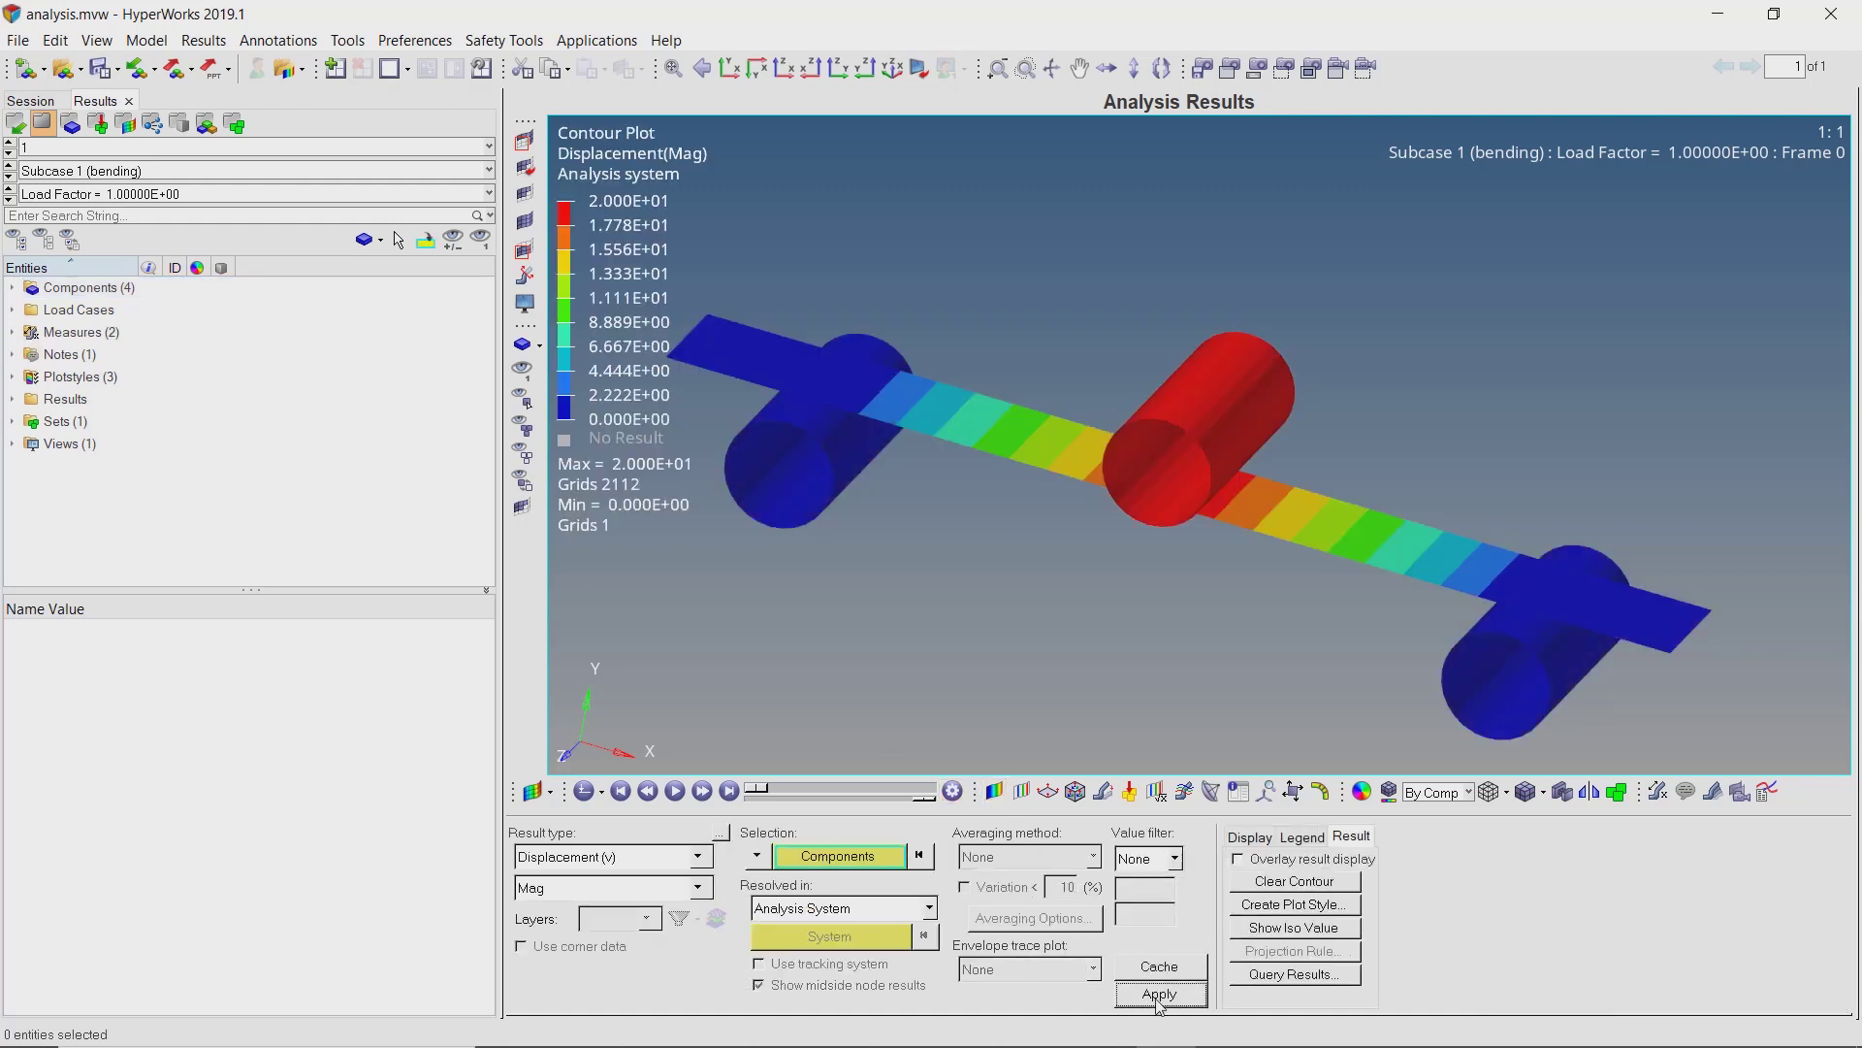
right_click(621, 241)
mouse_move(733, 297)
left_click(786, 338)
Advance the displacement animation to its last frame, showing the fully bent plate.
right_click_drag(1235, 510, 1287, 476, "ctrl")
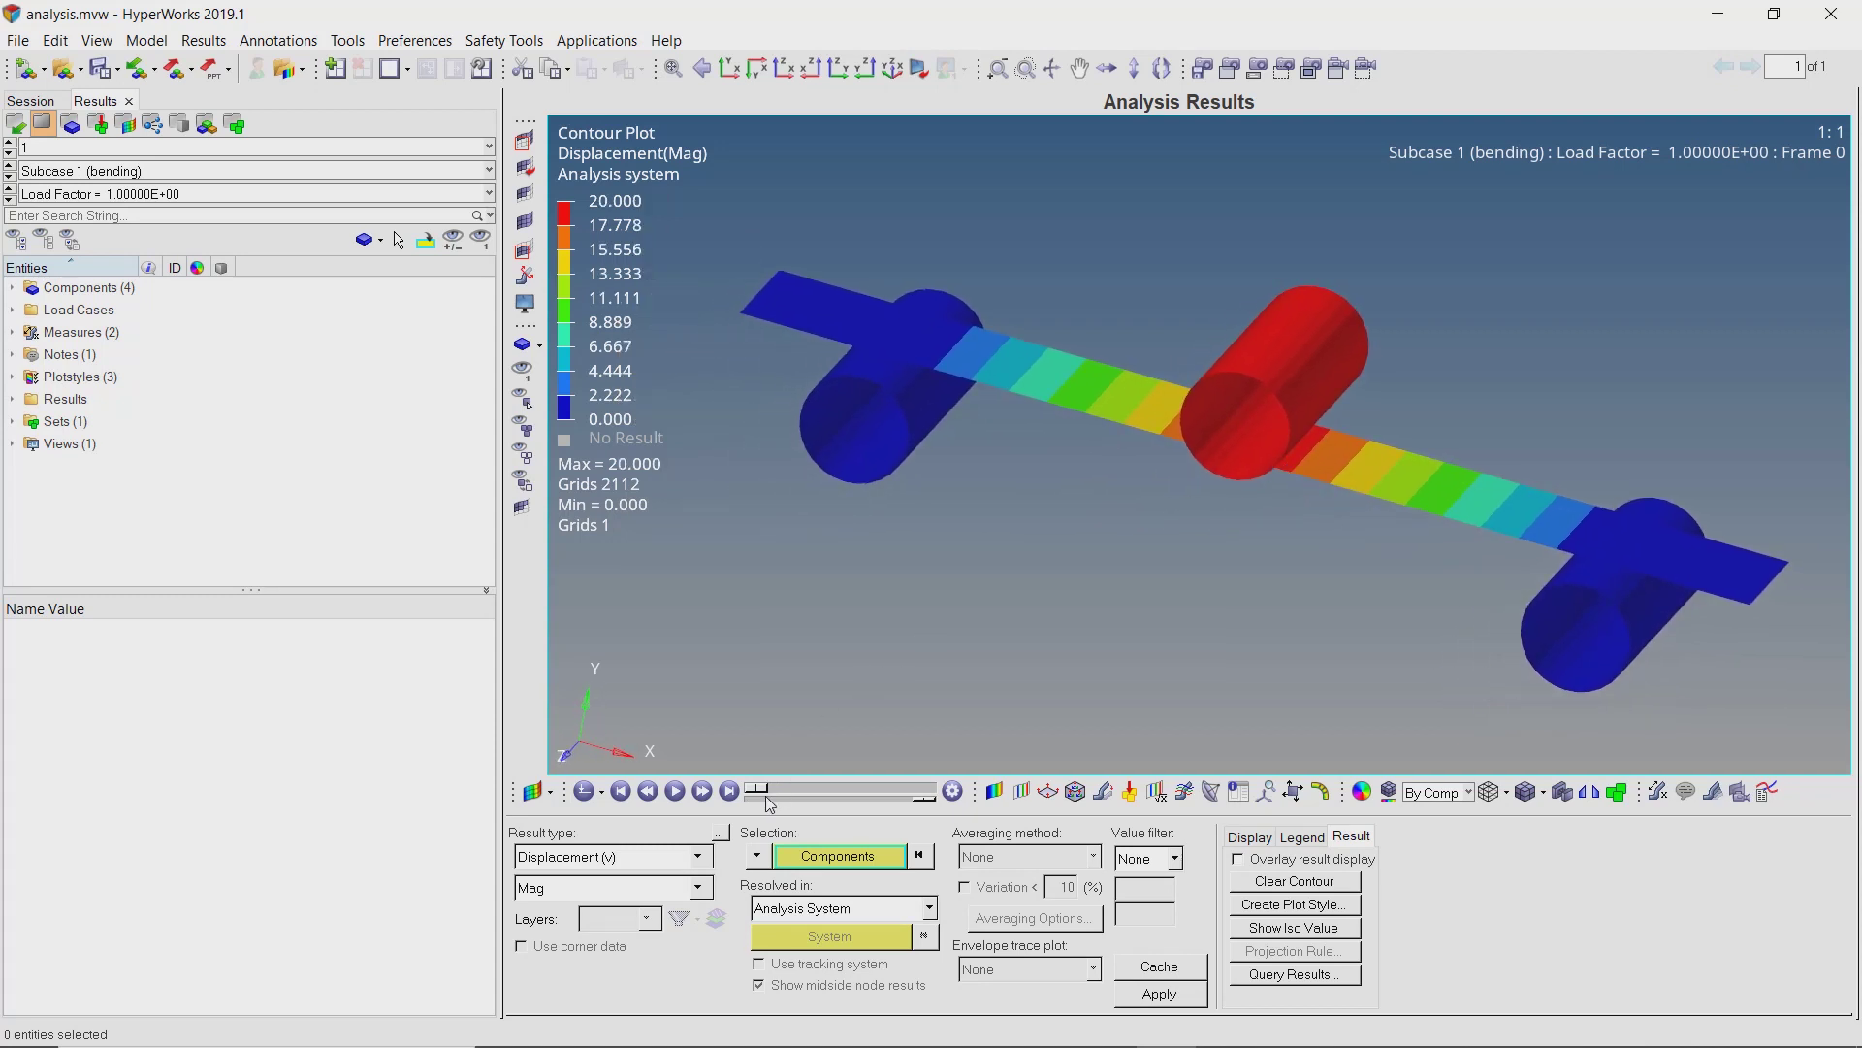
left_click_drag(771, 794, 963, 793)
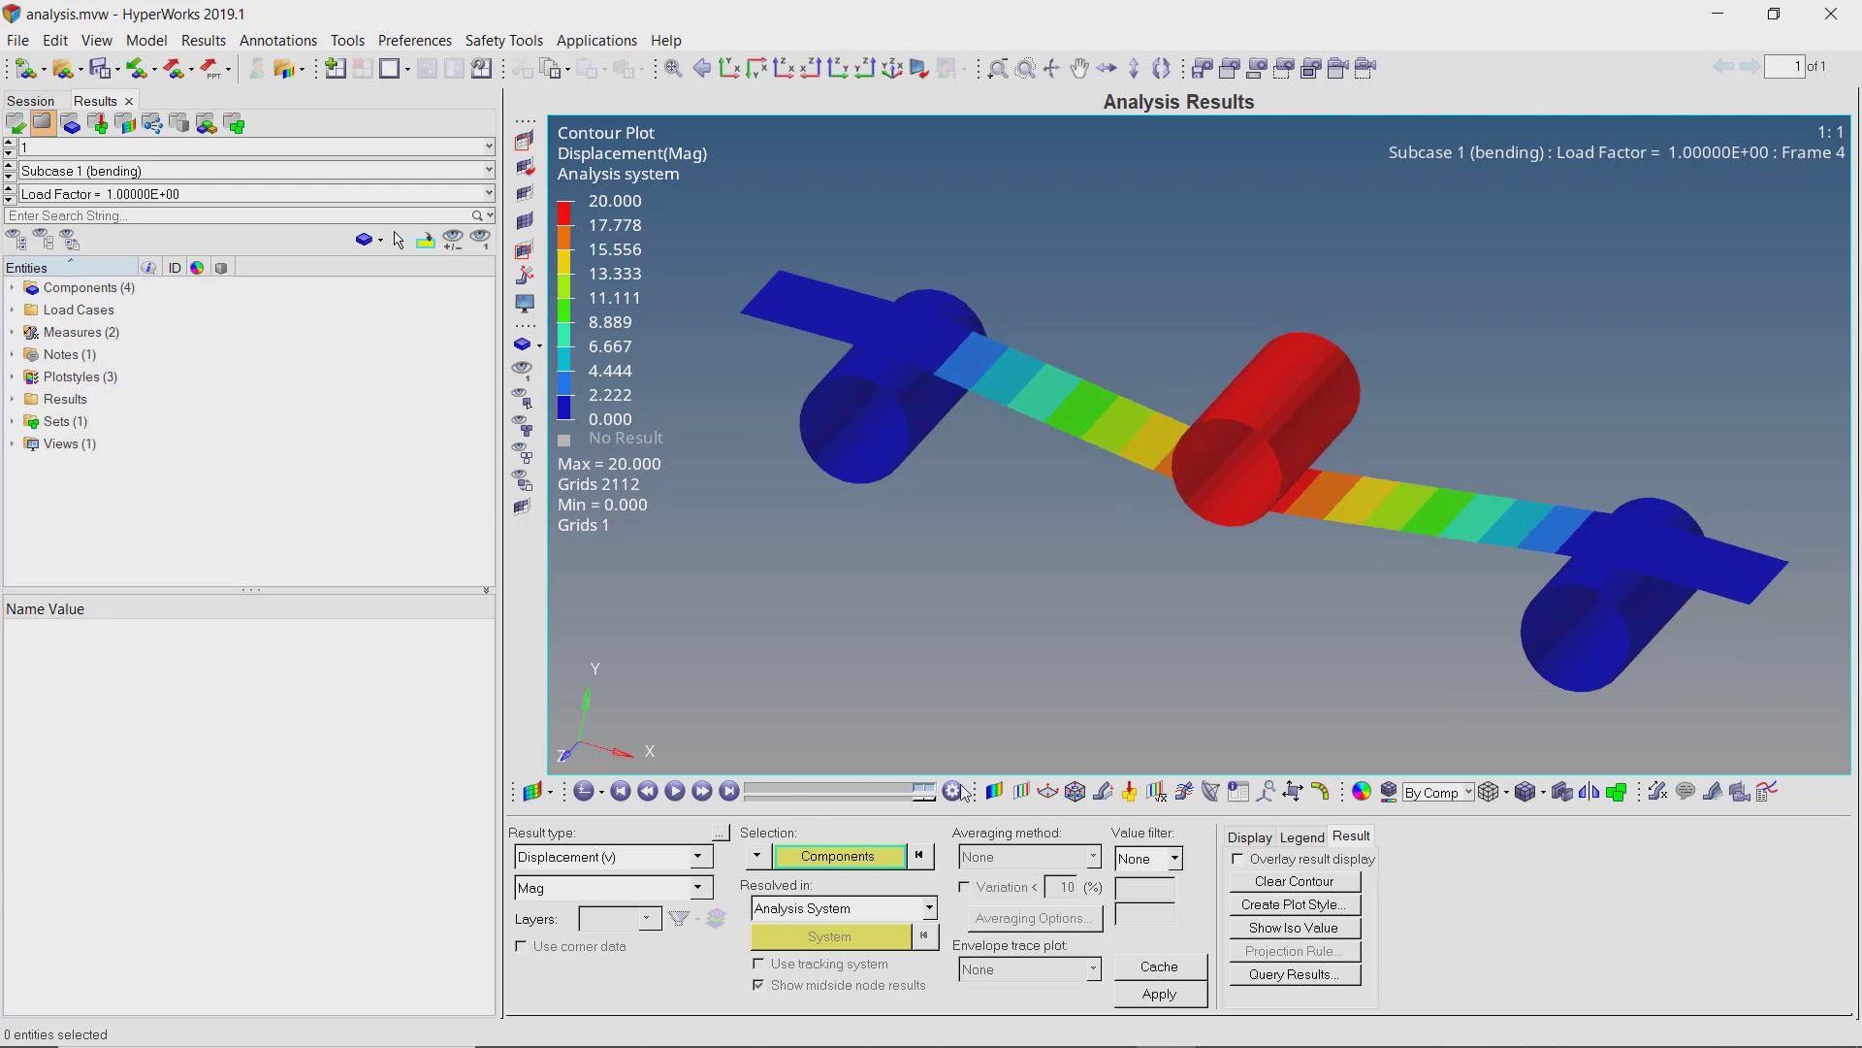
left_click_drag(1283, 487, 1261, 538, "ctrl")
Change the contour's result type to Contact Force (v) with Mag and apply it.
left_click(697, 857)
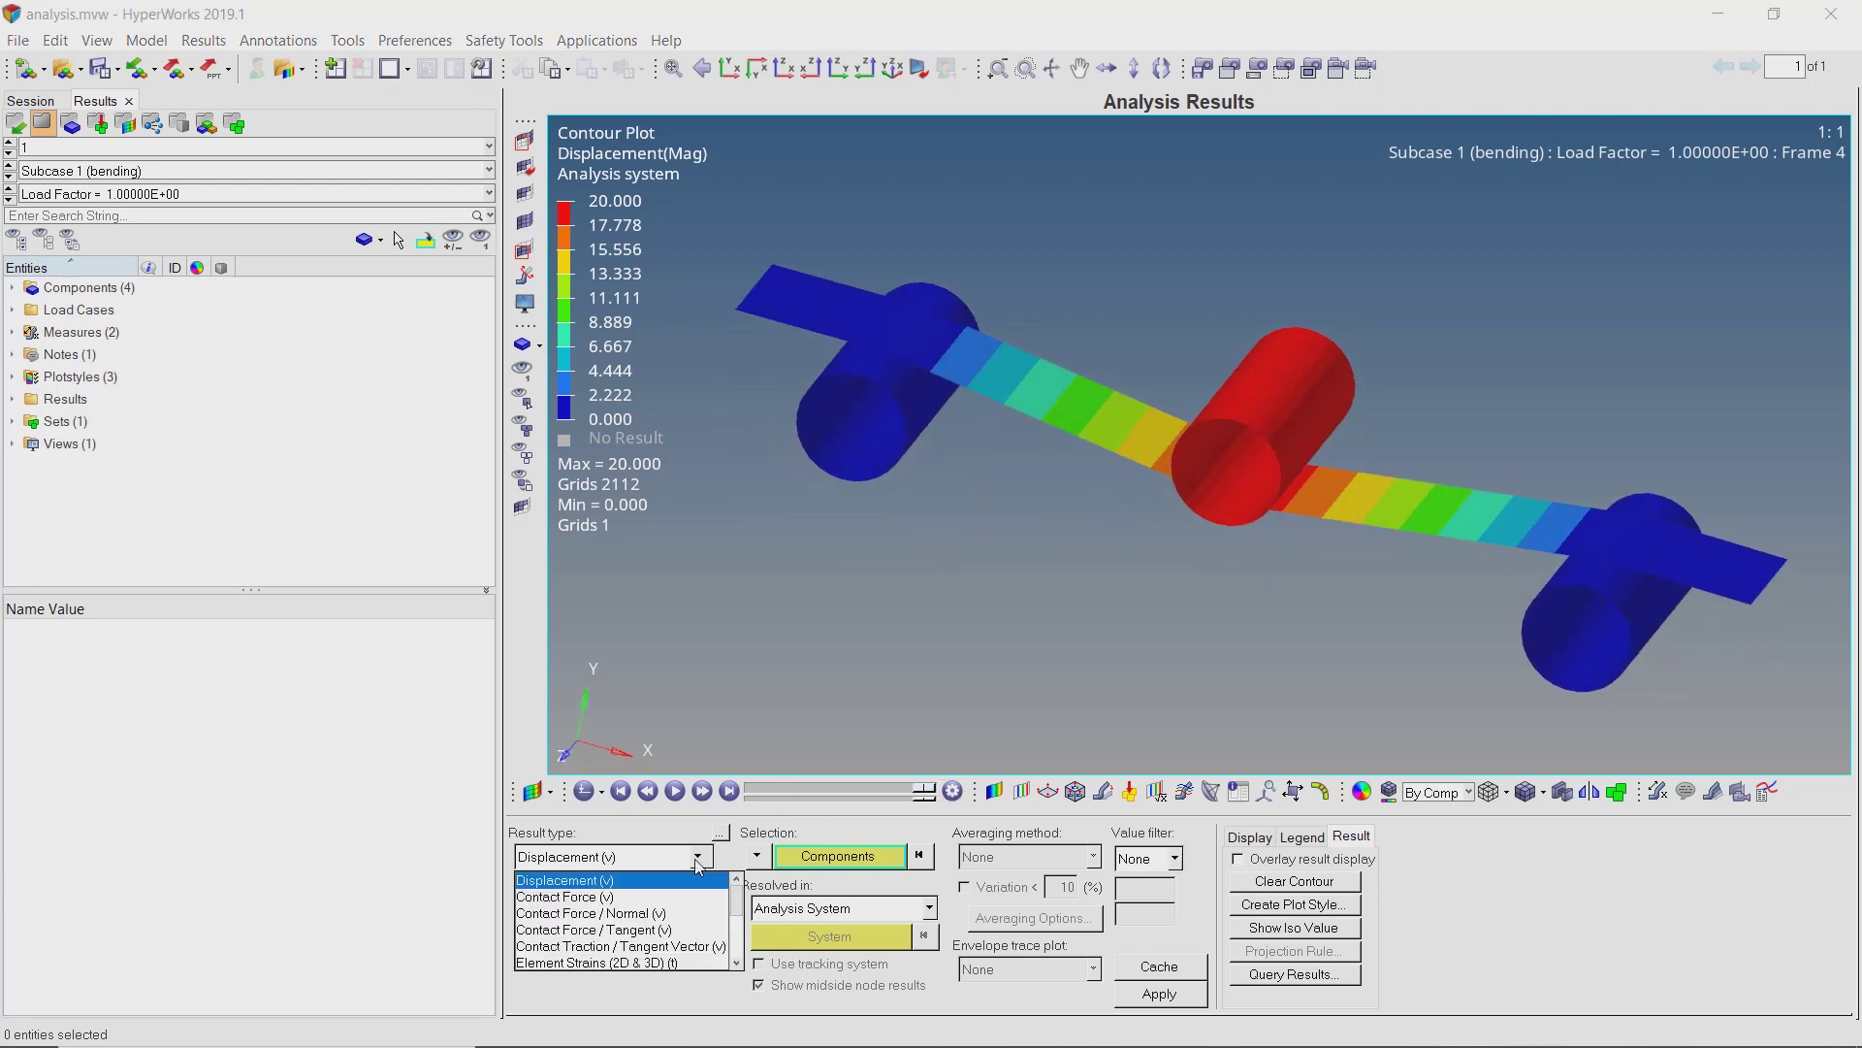
left_click(688, 898)
left_click(1170, 994)
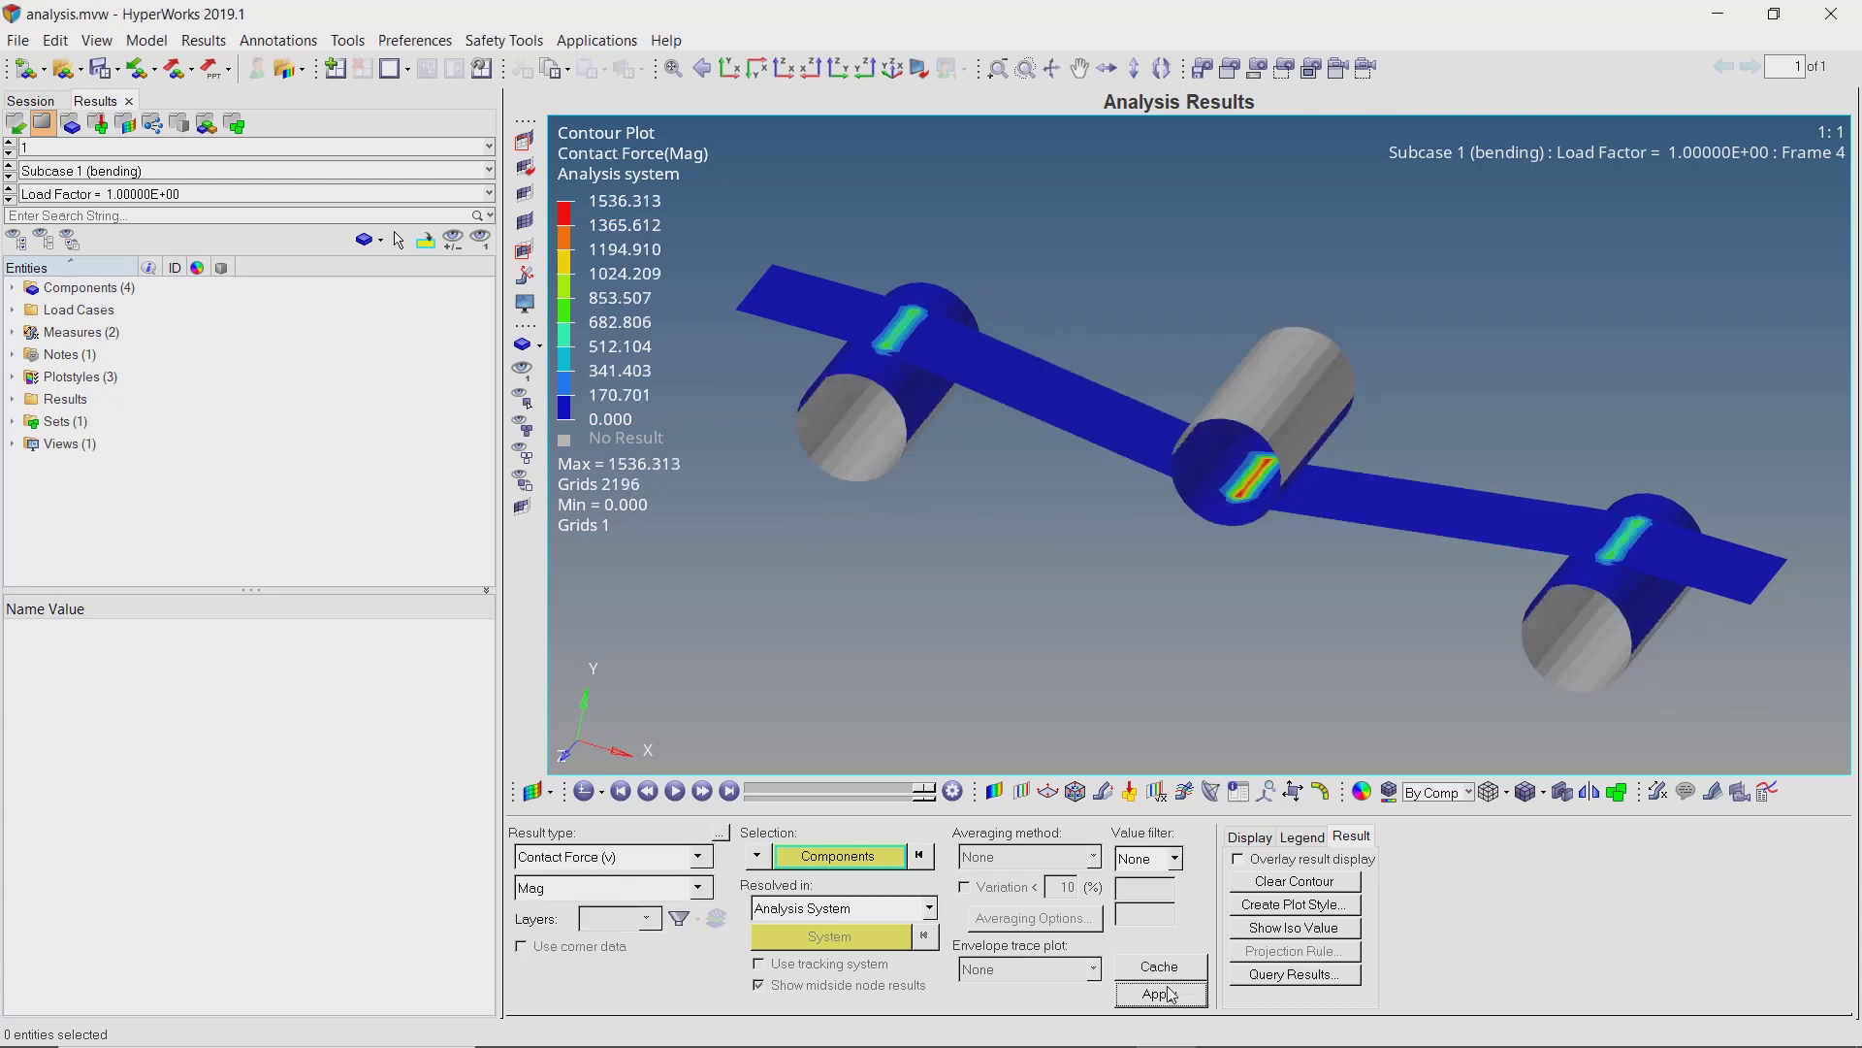
Switch the contact force results to transient animation mode and run the bending animation from the first frame to the last.
scroll(1298, 476, "up", 5)
scroll(1164, 407, "down", 5)
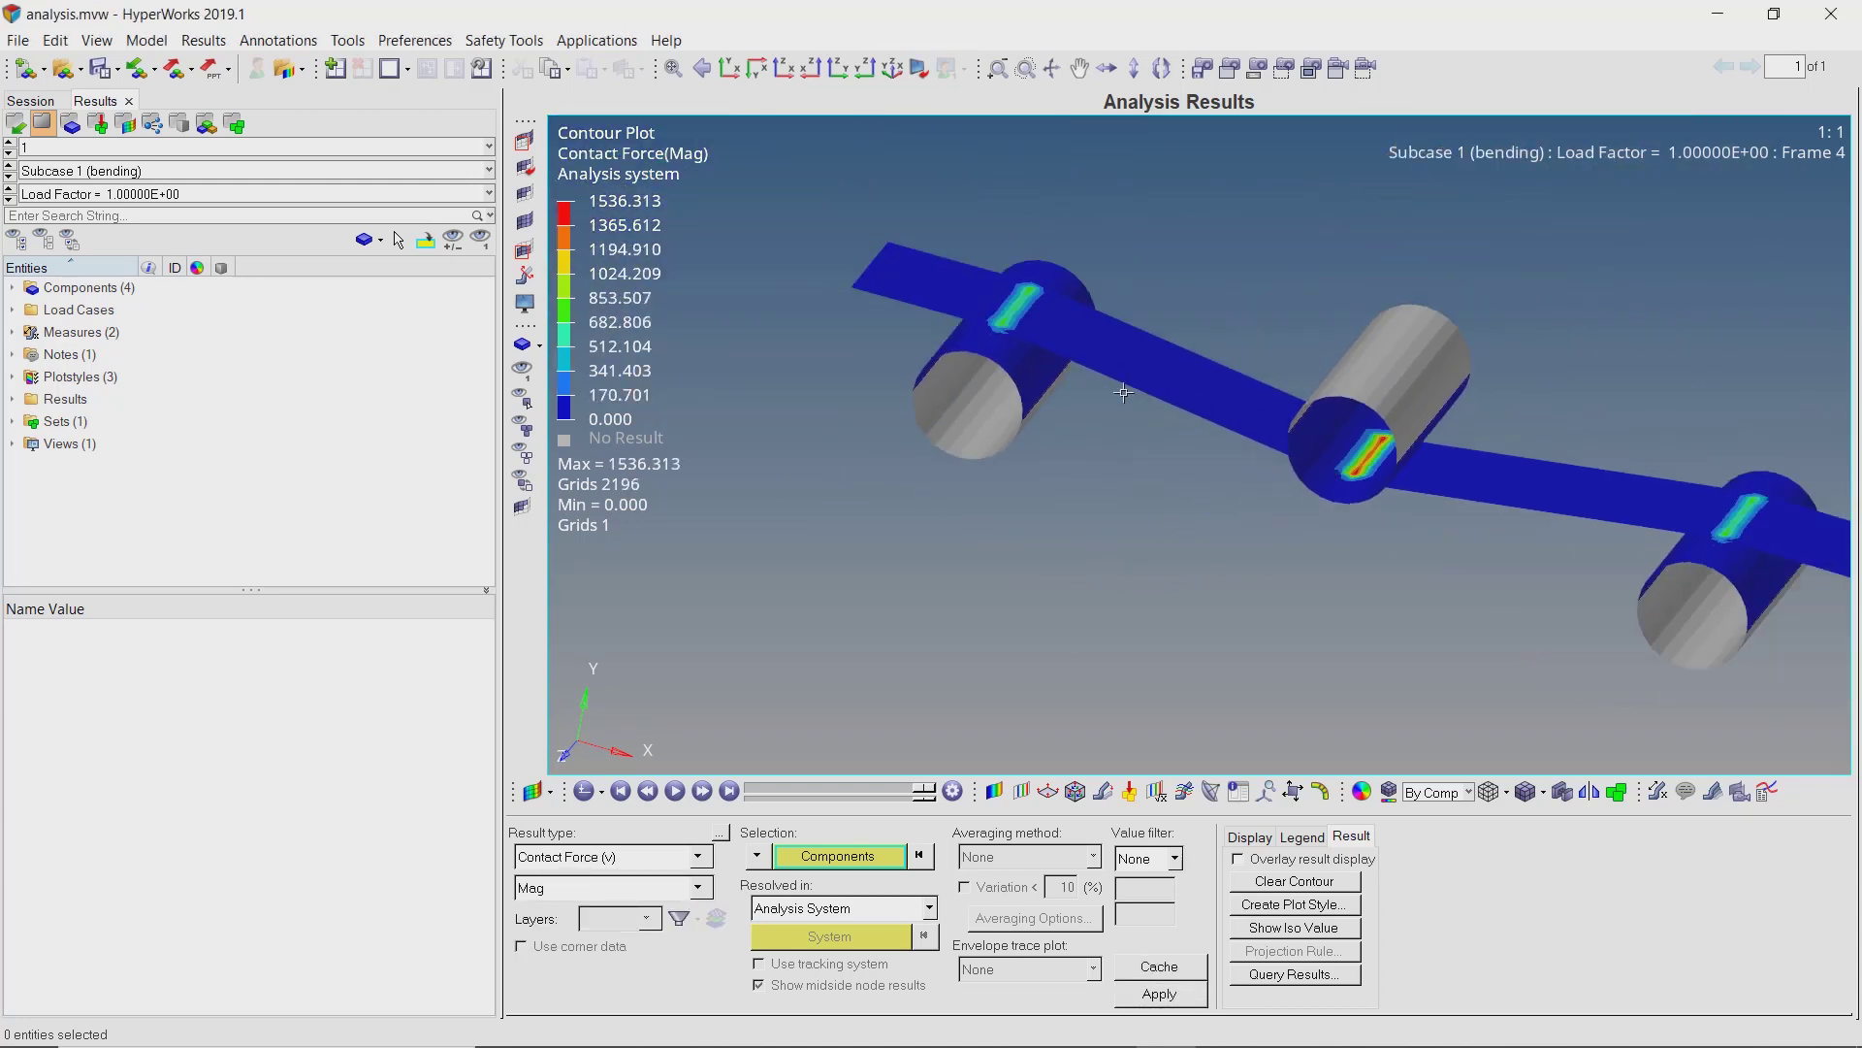
scroll(1019, 325, "up", 3)
scroll(1581, 321, "down", 4)
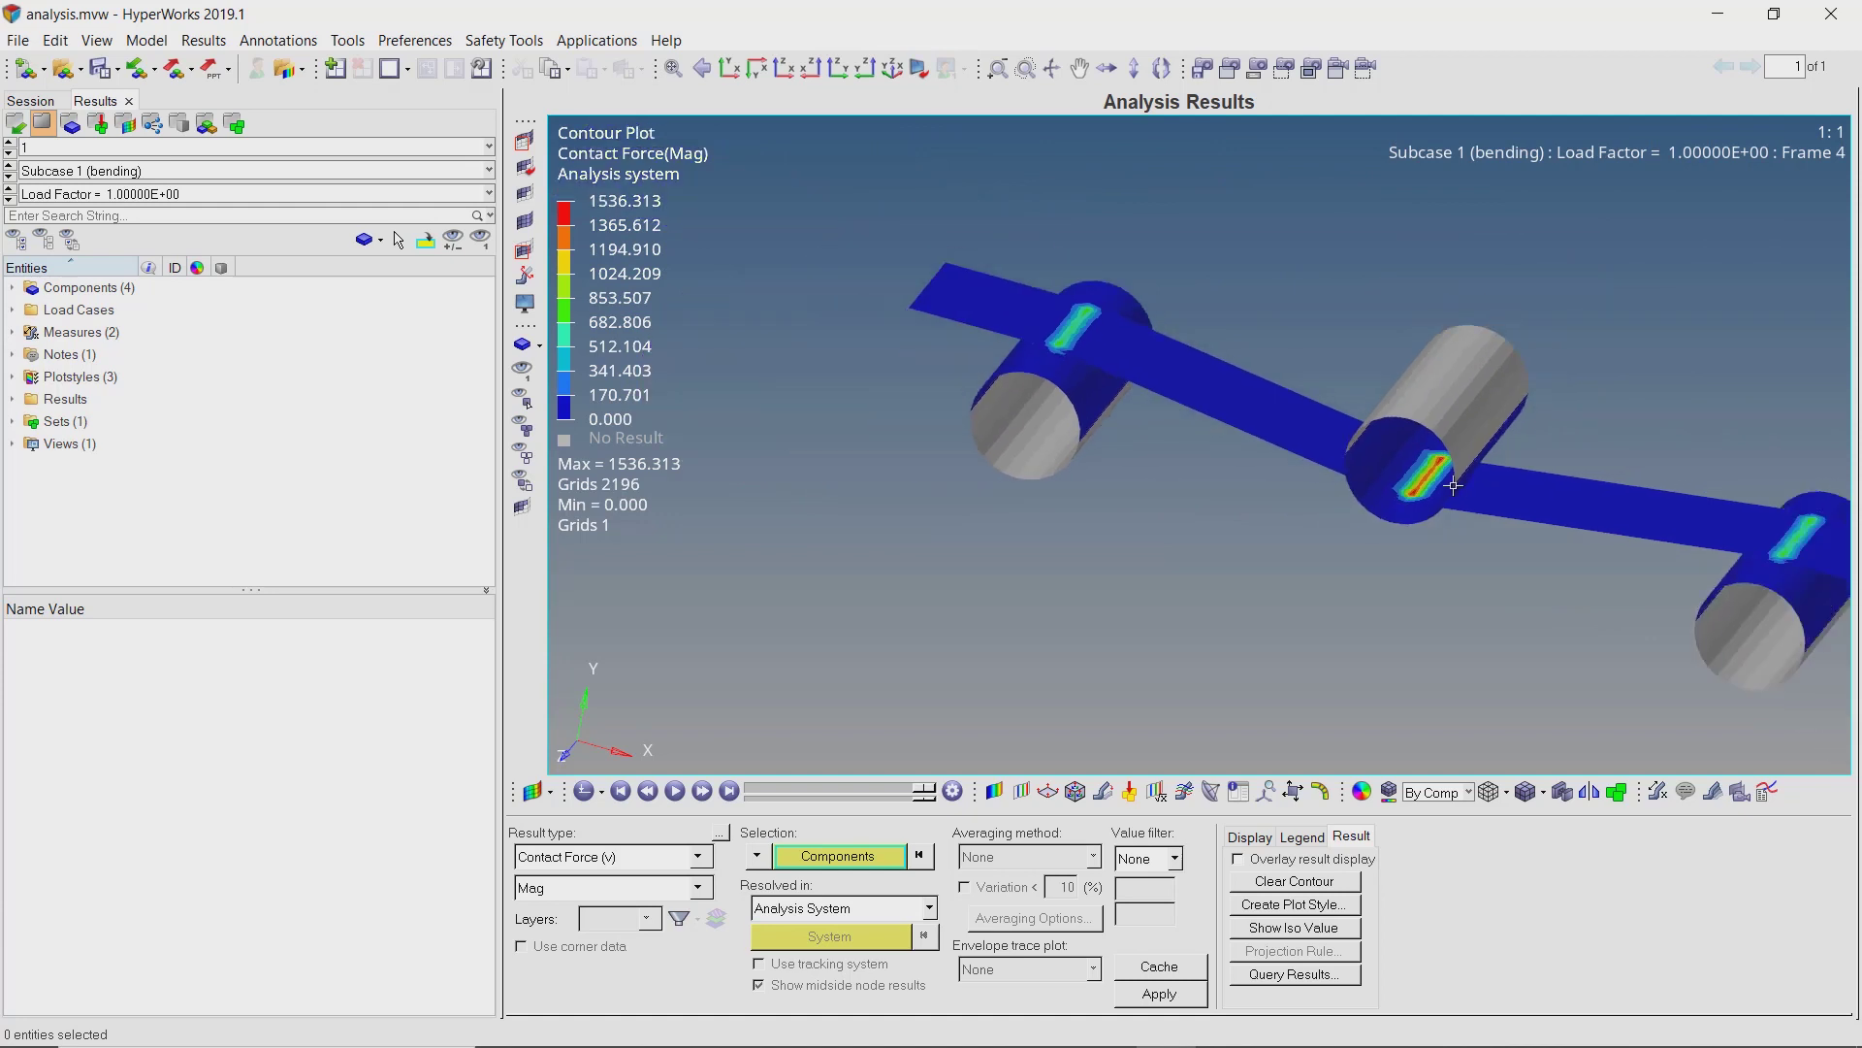
left_click_drag(926, 790, 755, 788)
left_click(593, 791)
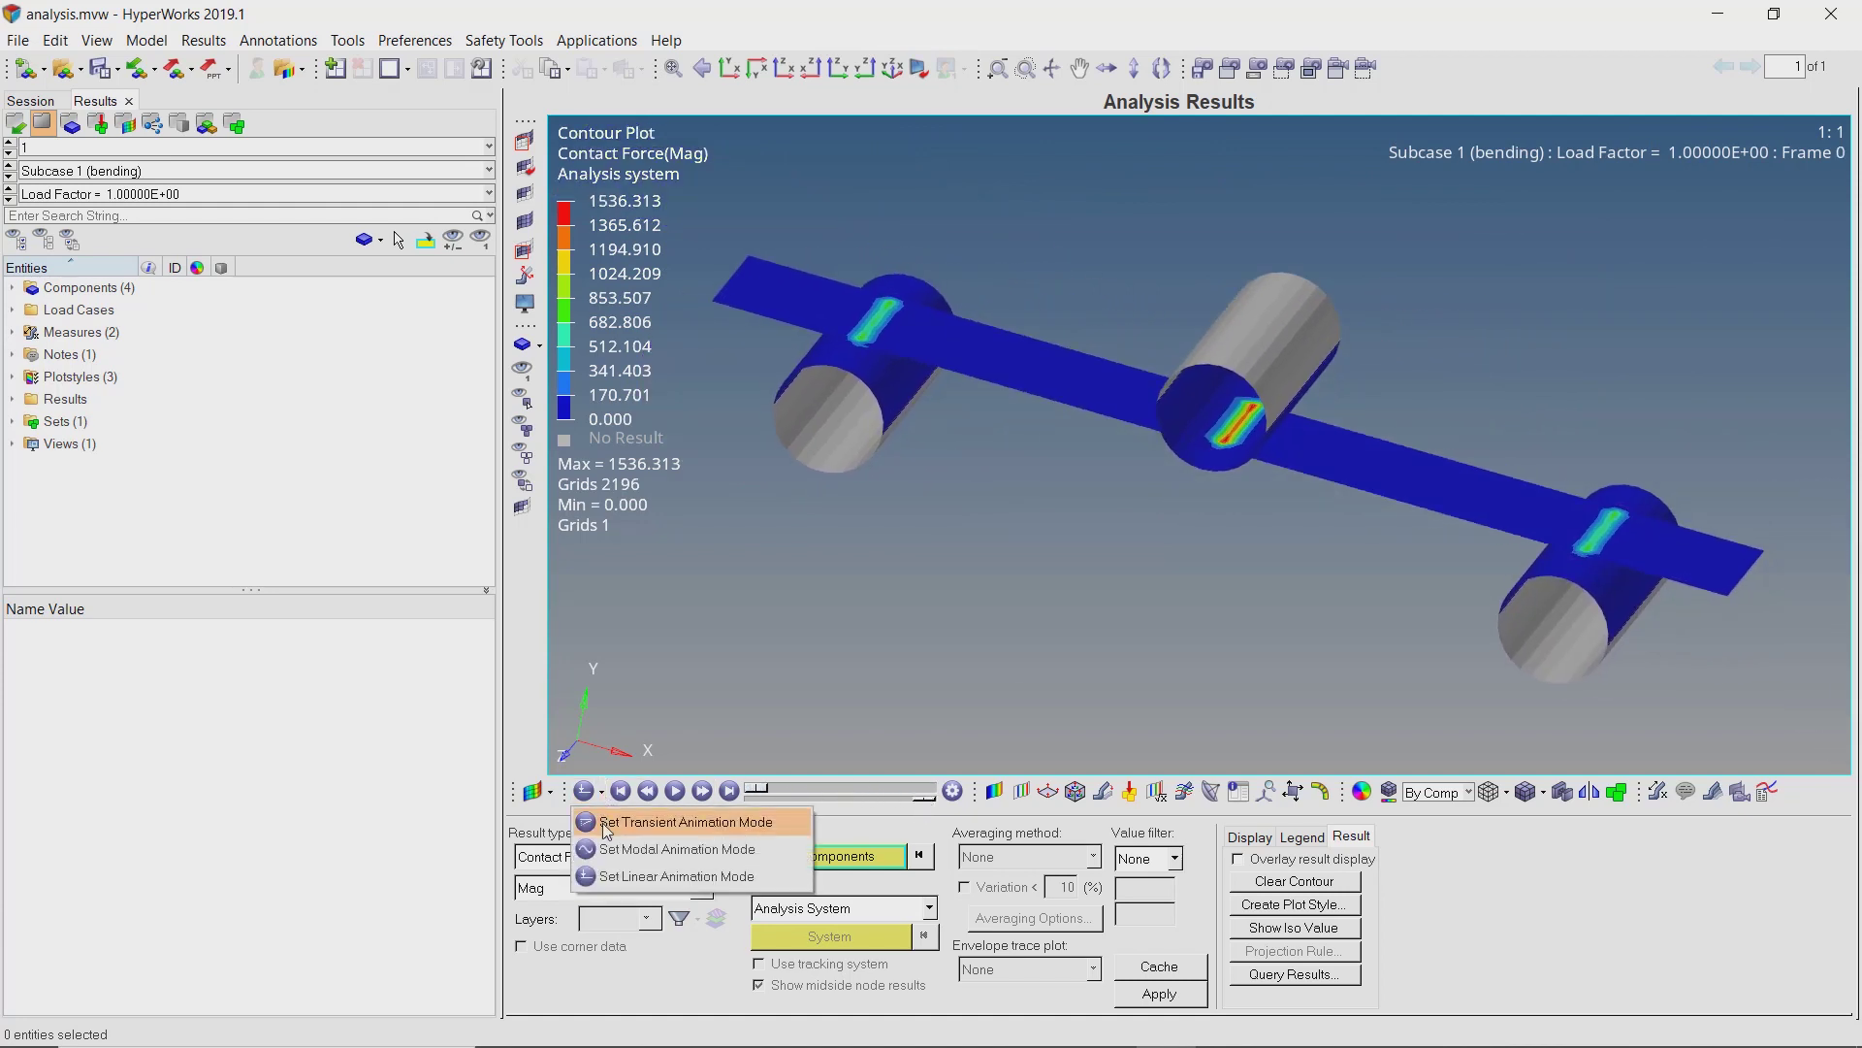
left_click(603, 823)
left_click_drag(767, 798, 972, 767)
Contour the vonMises Element Stresses (2D & 3D) with Simple averaging and inspect the stress on the fully bent plate.
left_click(698, 856)
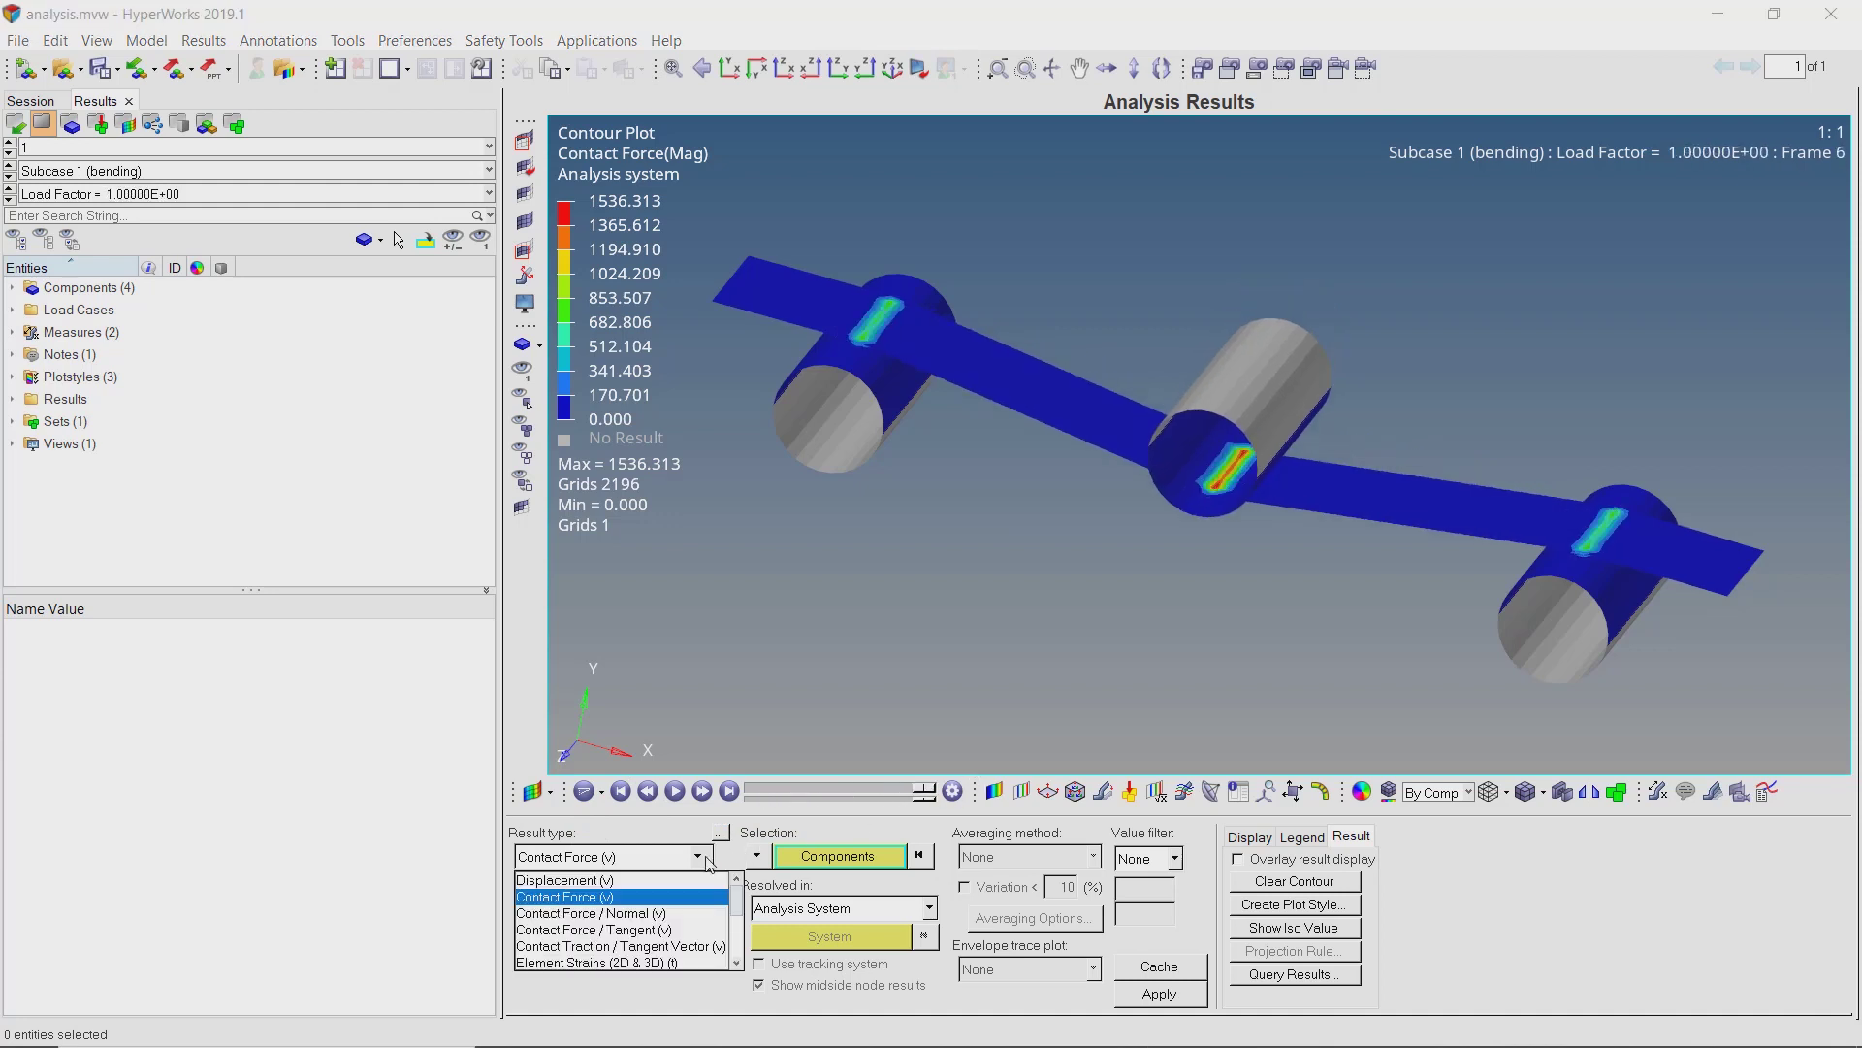
scroll(660, 939, "down", 1)
left_click(660, 914)
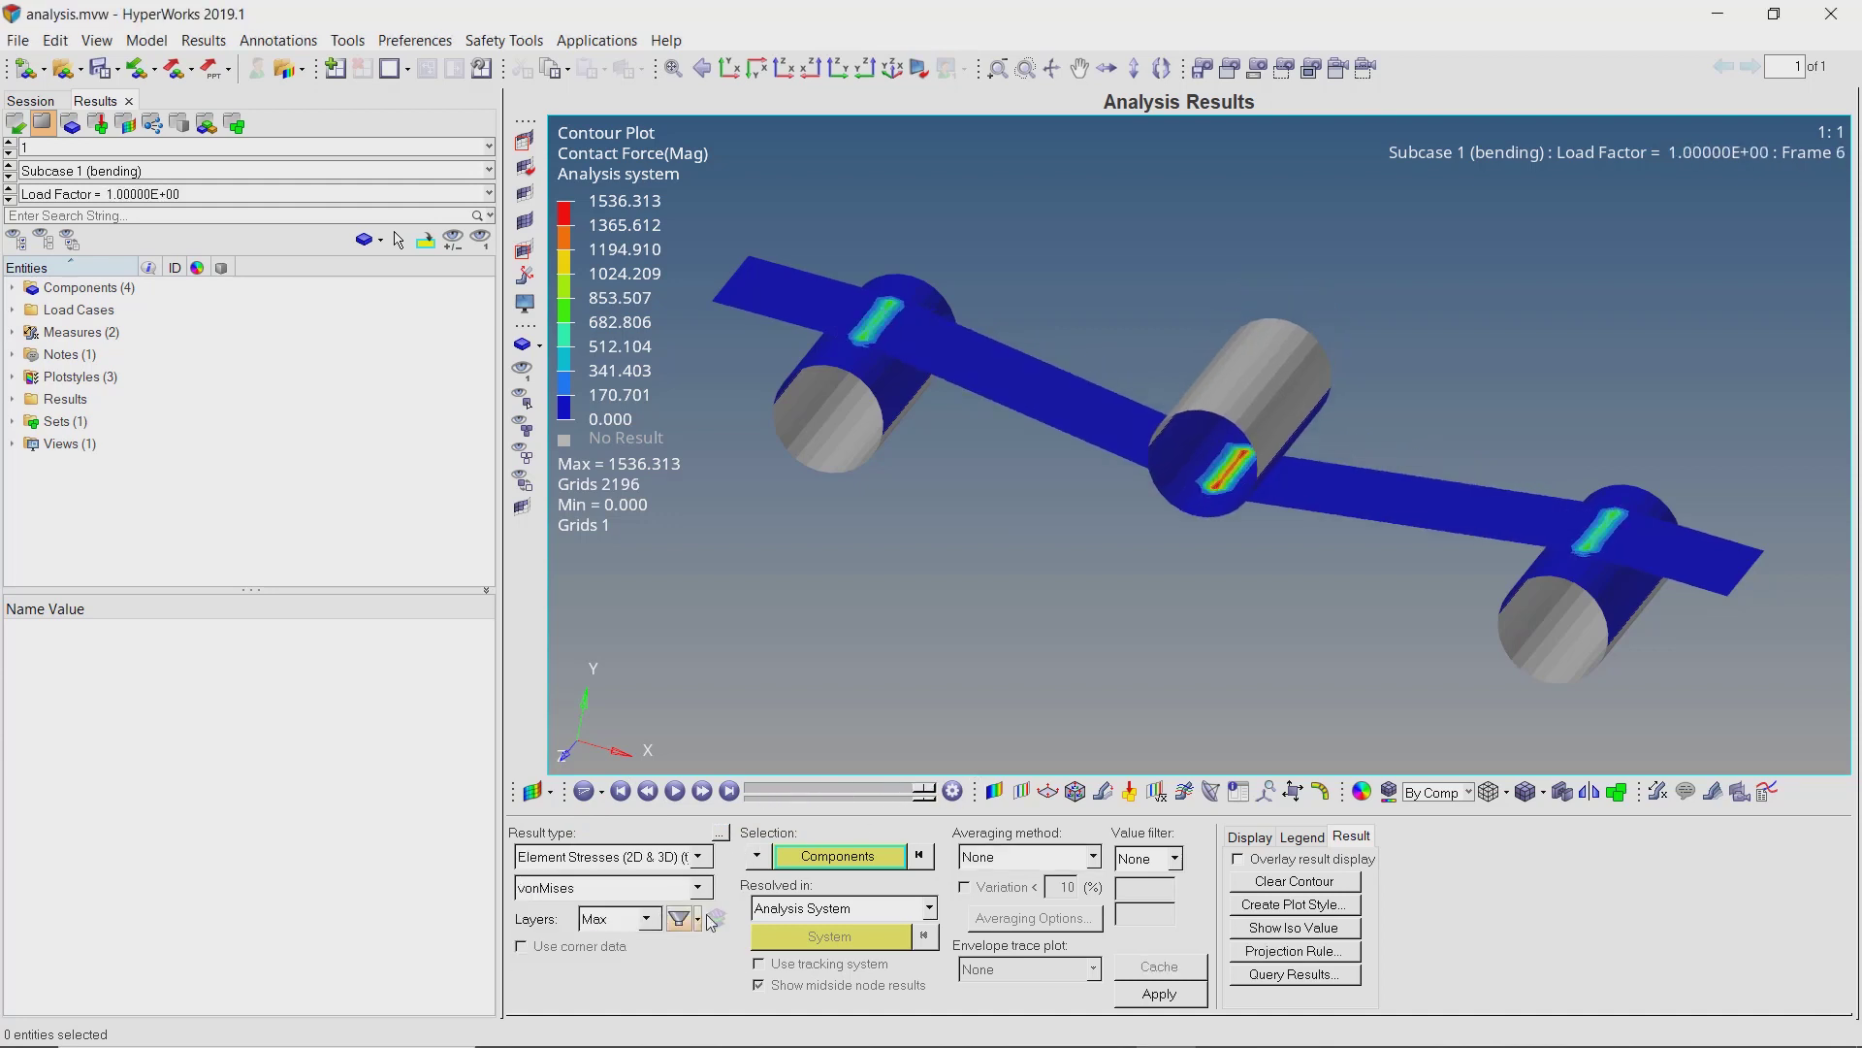
left_click(1019, 860)
left_click(1003, 897)
left_click(1150, 994)
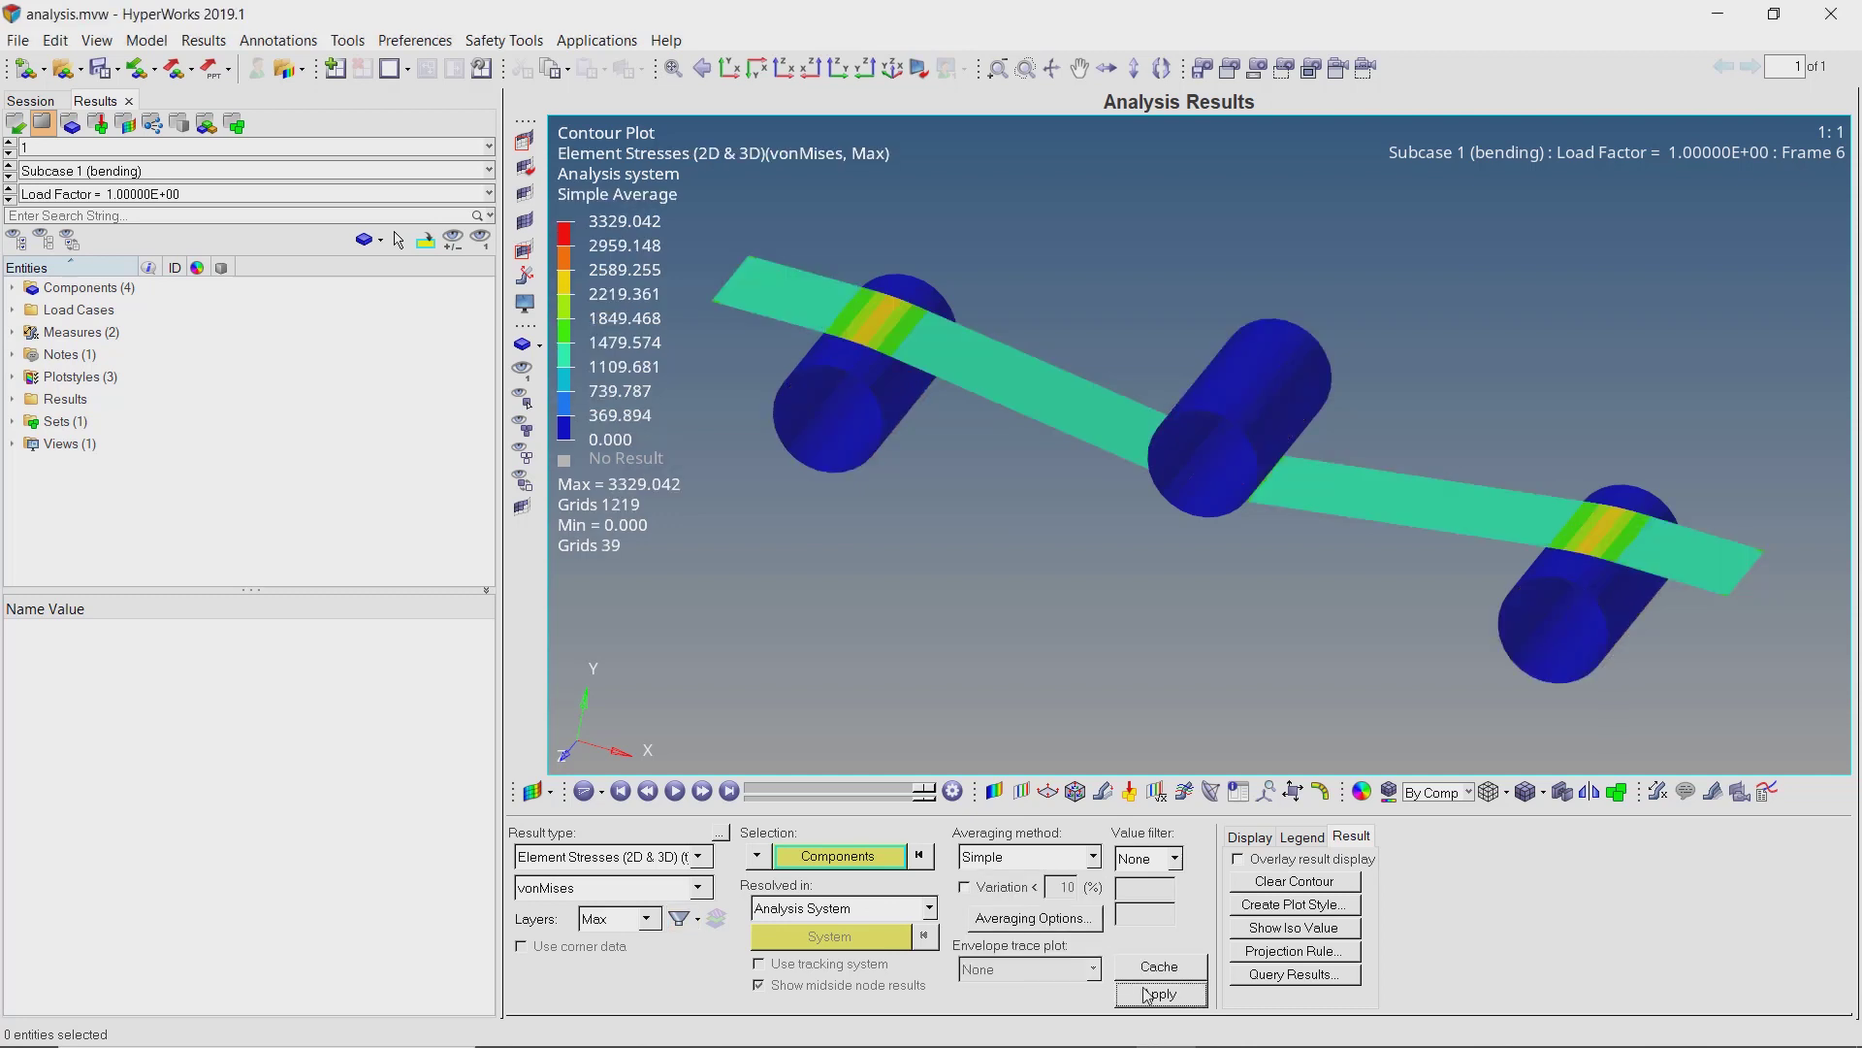
mouse_move(923, 791)
left_mouse_down()
mouse_move(720, 770)
mouse_move(832, 789)
mouse_move(942, 776)
left_mouse_up()
mouse_move(1143, 589)
left_mouse_down("ctrl")
mouse_move(1291, 260)
mouse_move(1102, 575)
left_mouse_up("ctrl")
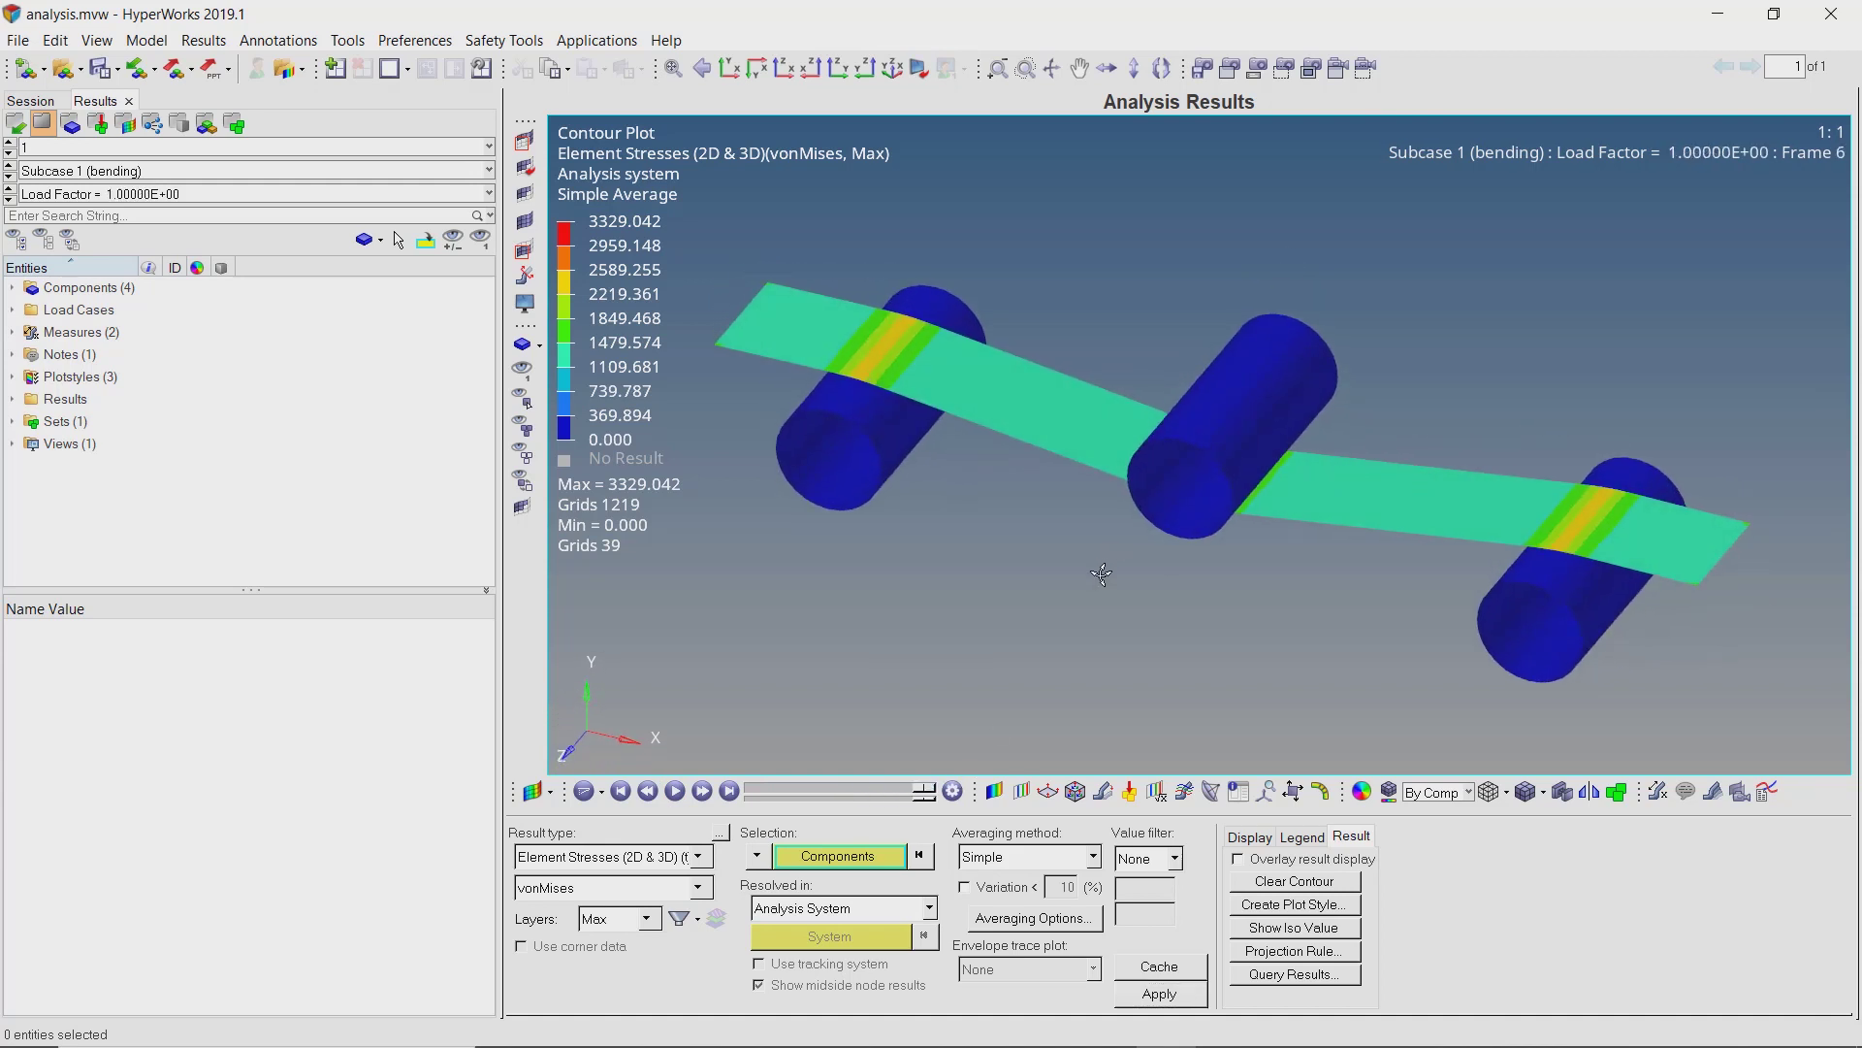